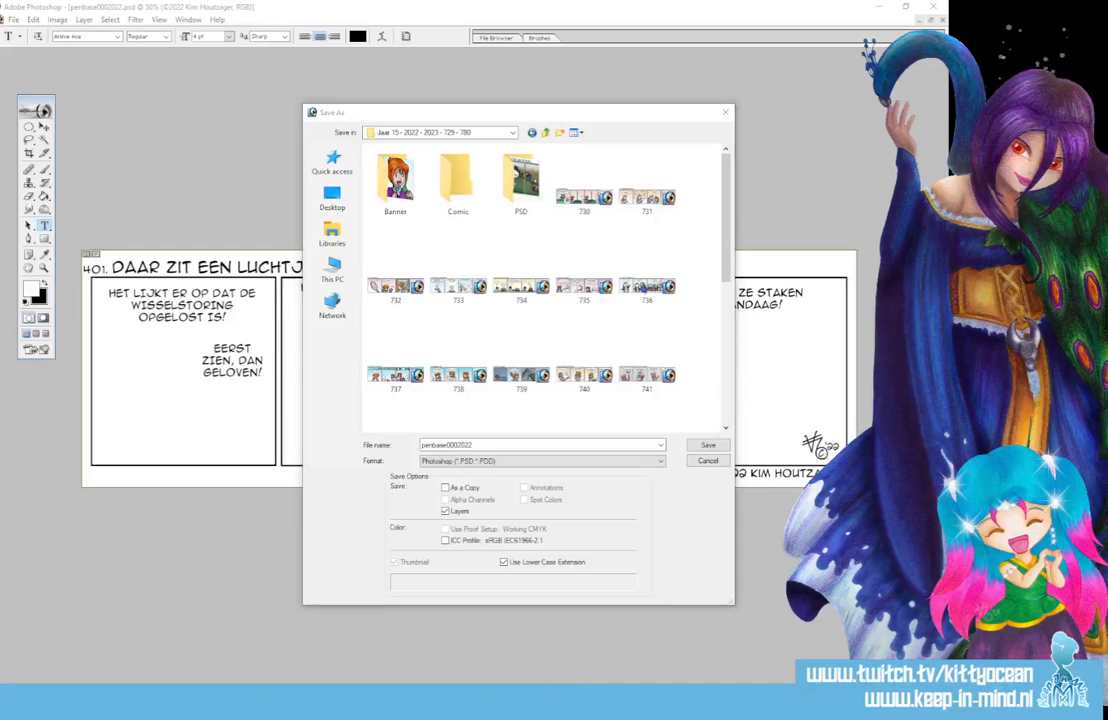
Step: Save the comic template as a new Photoshop file named 762 in the "Jaar 15 - 2022 - 2023 - 729 - 780" folder
scroll(560, 344, down, 4)
click(647, 395)
click(441, 443)
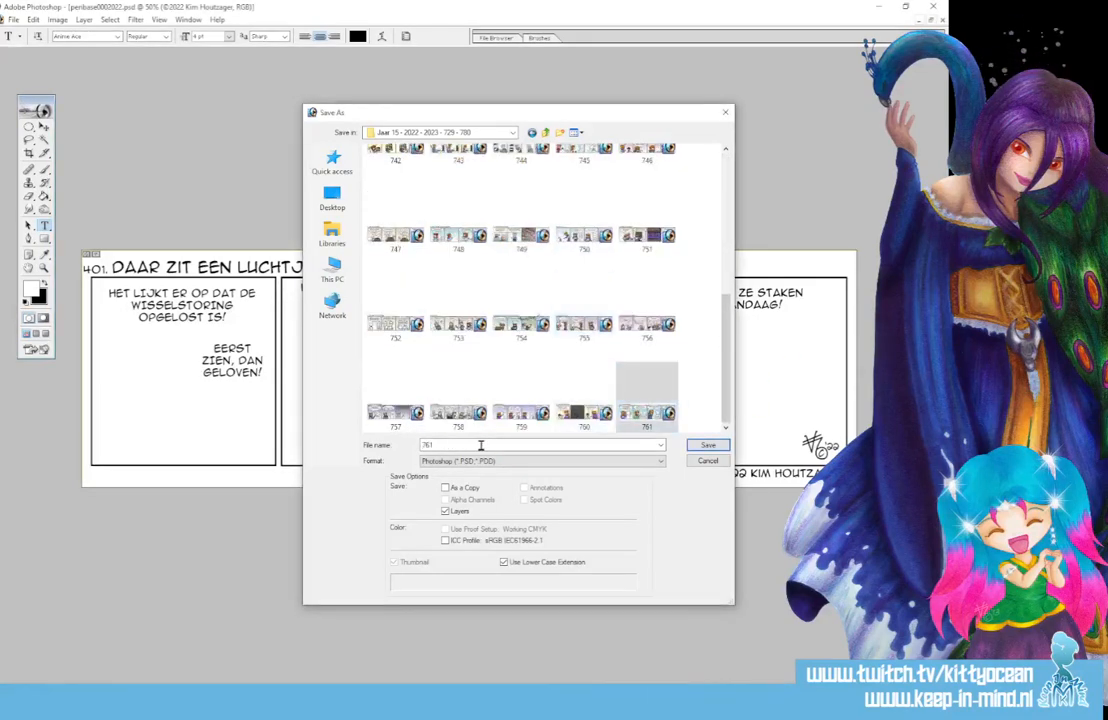
key(BackSpace)
text(2)
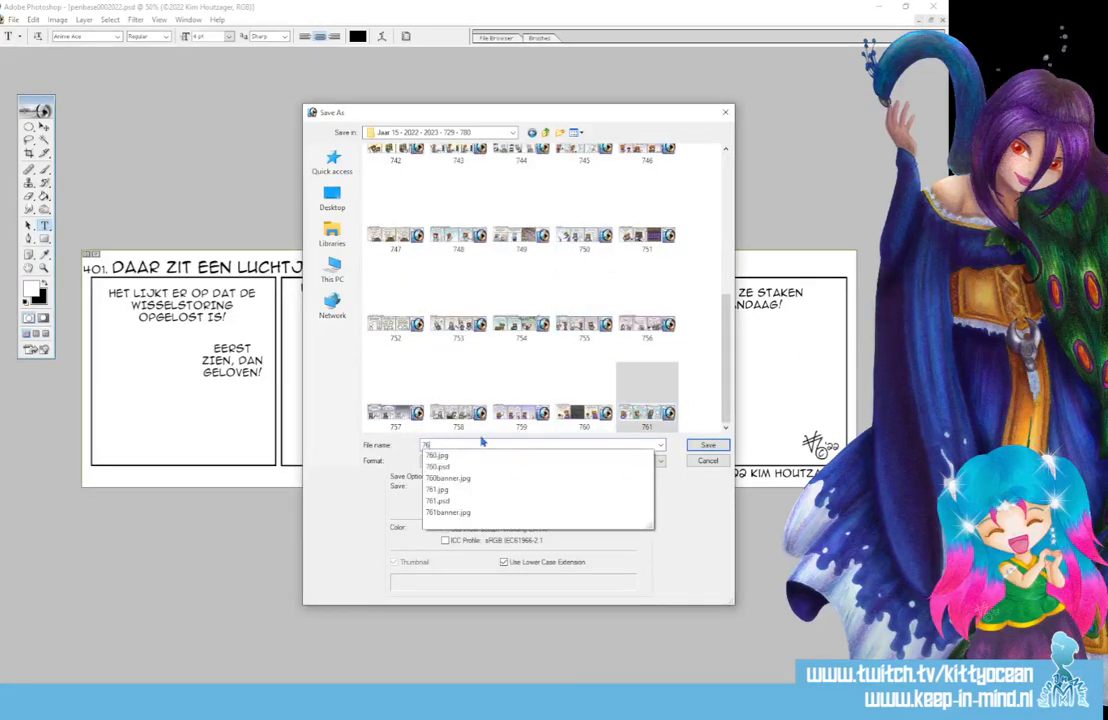
key(Return)
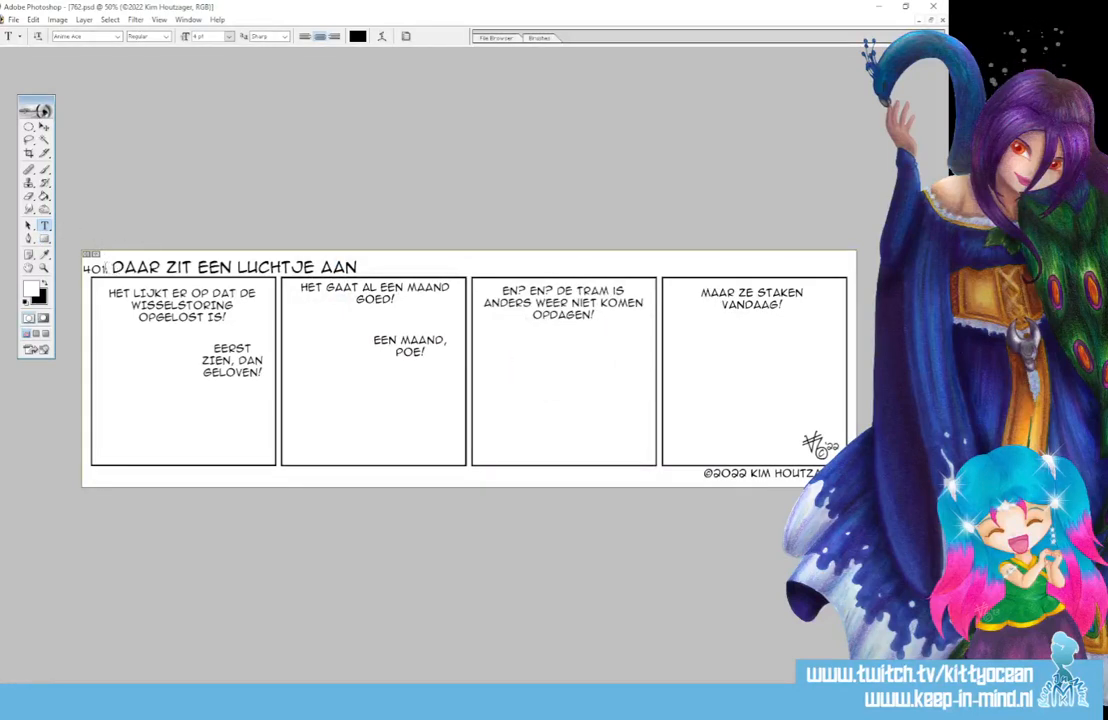
Step: Change the strip number in front of the comic's title to 762
drag(107, 268, 58, 263)
text(762)
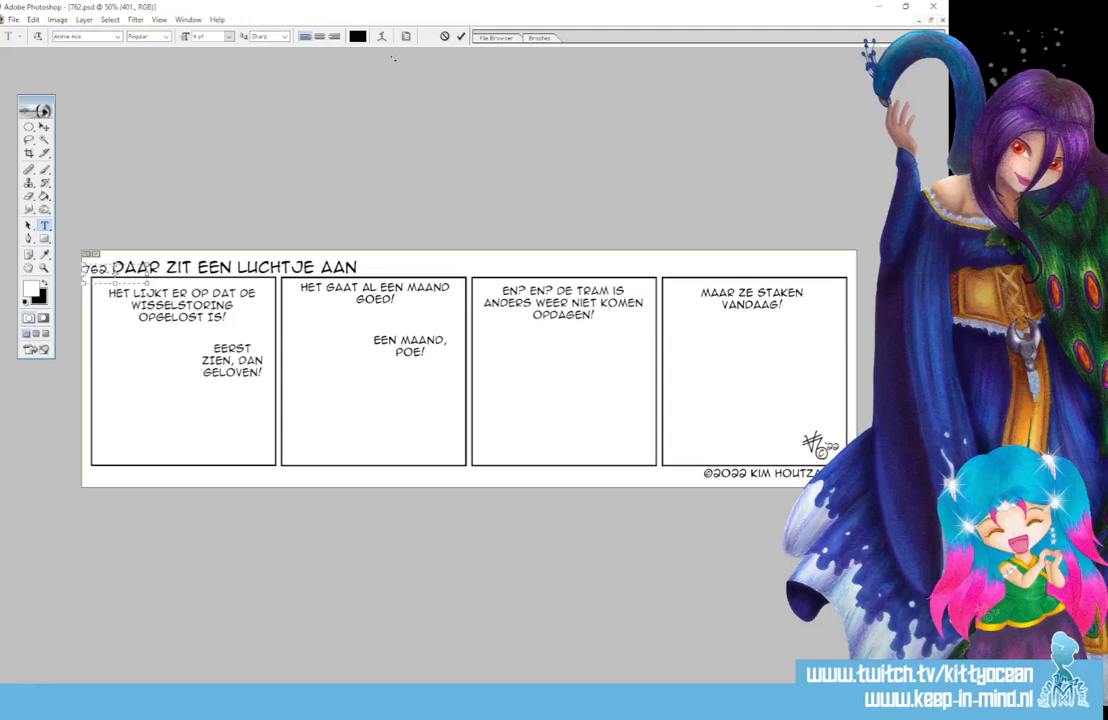
click(461, 36)
click(95, 268)
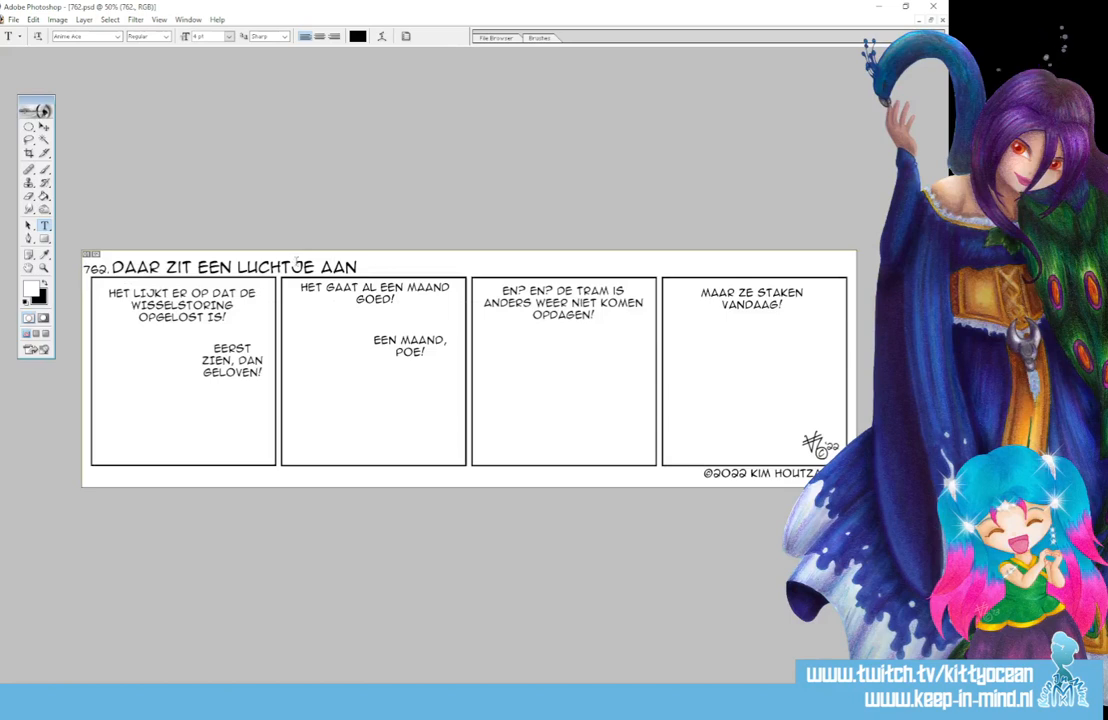
Step: Replace the comic strip's title with "Deel de warmte"
click(295, 264)
key(ctrl+a)
key(BackSpace)
text(DEEL)
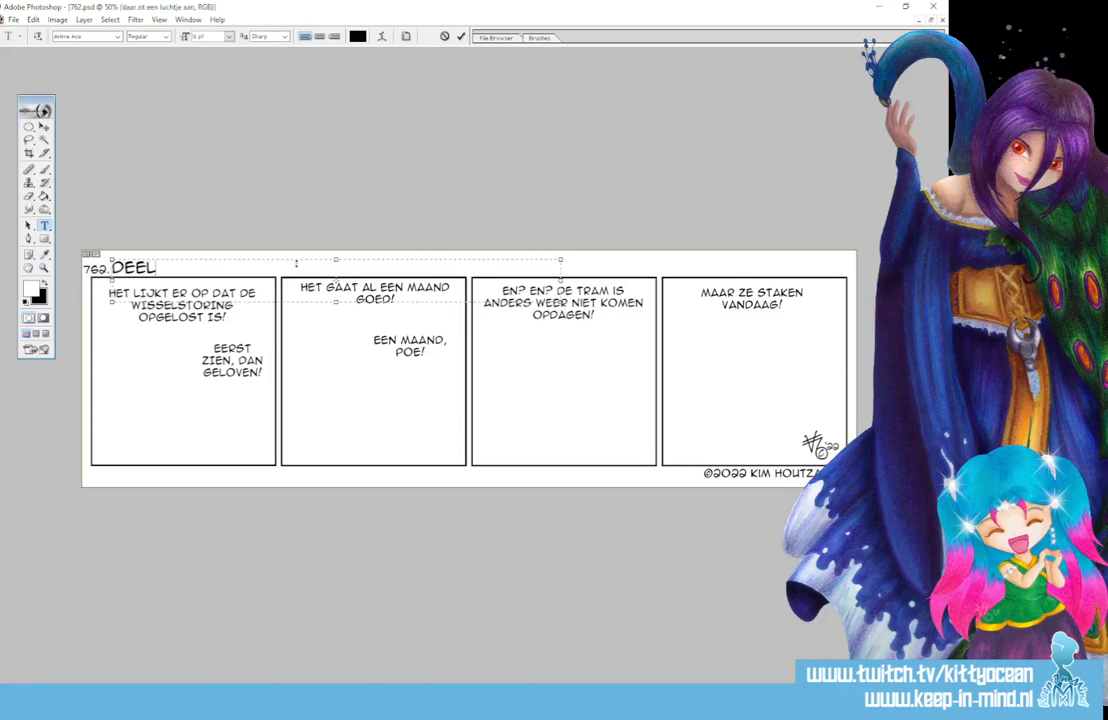
text( DE WARMTE)
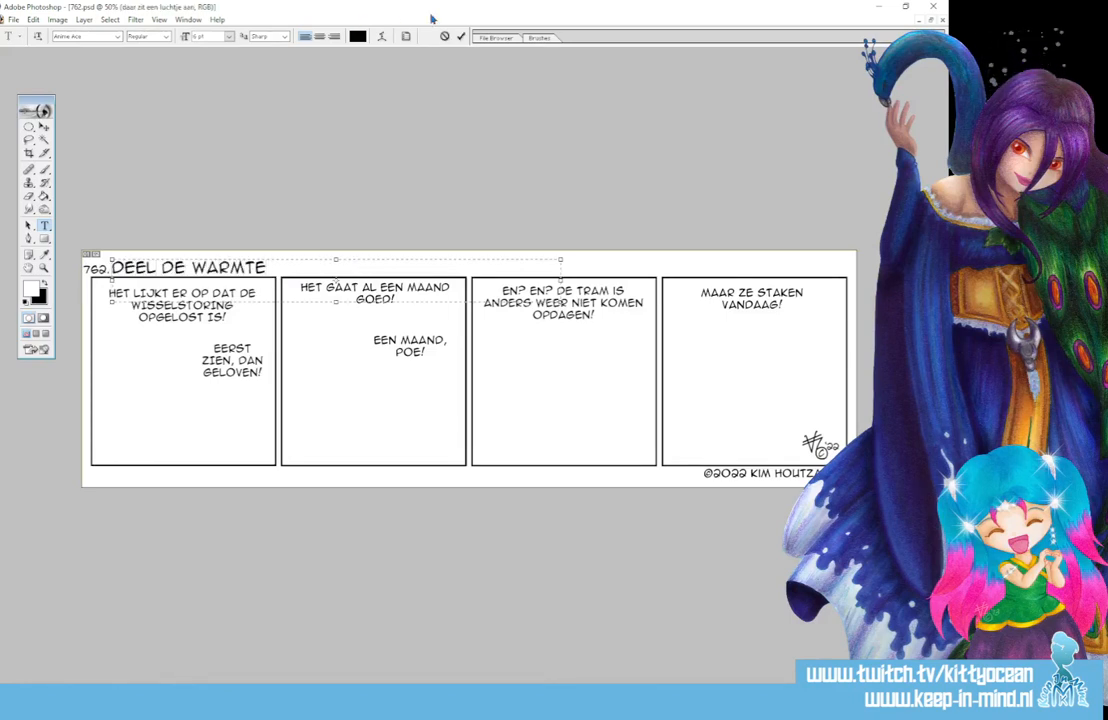
click(461, 37)
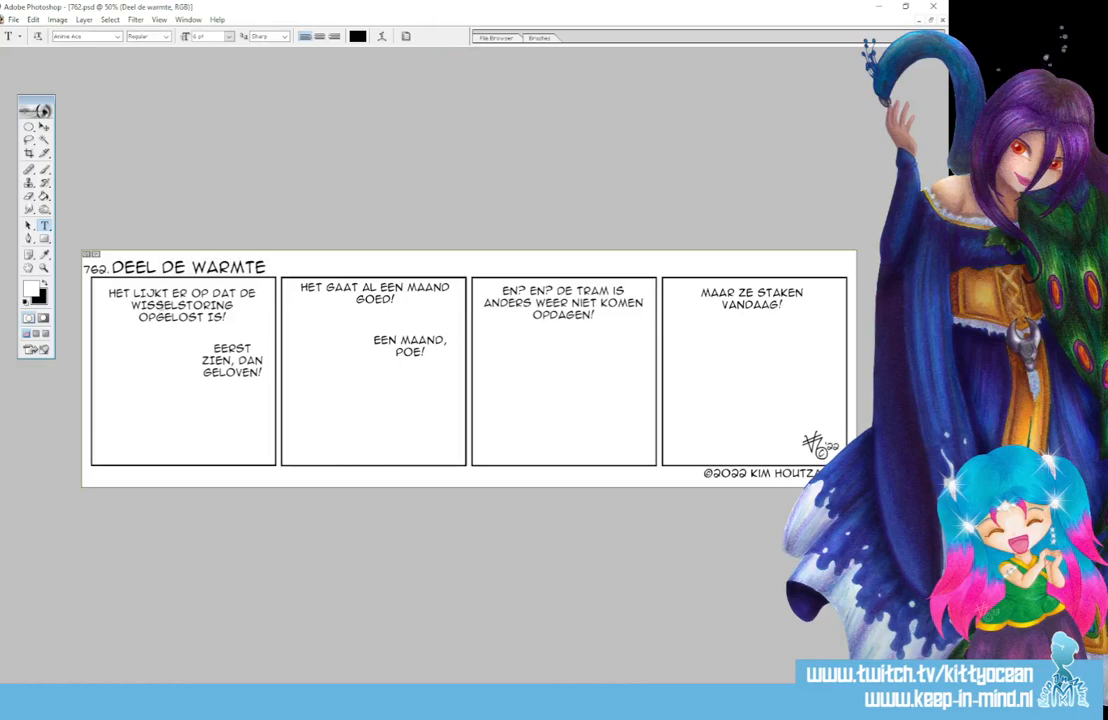
Step: Replace the dialogue in the fourth panel with "Daarom heb ik voor warm-wit licht gekozen!"
click(181, 293)
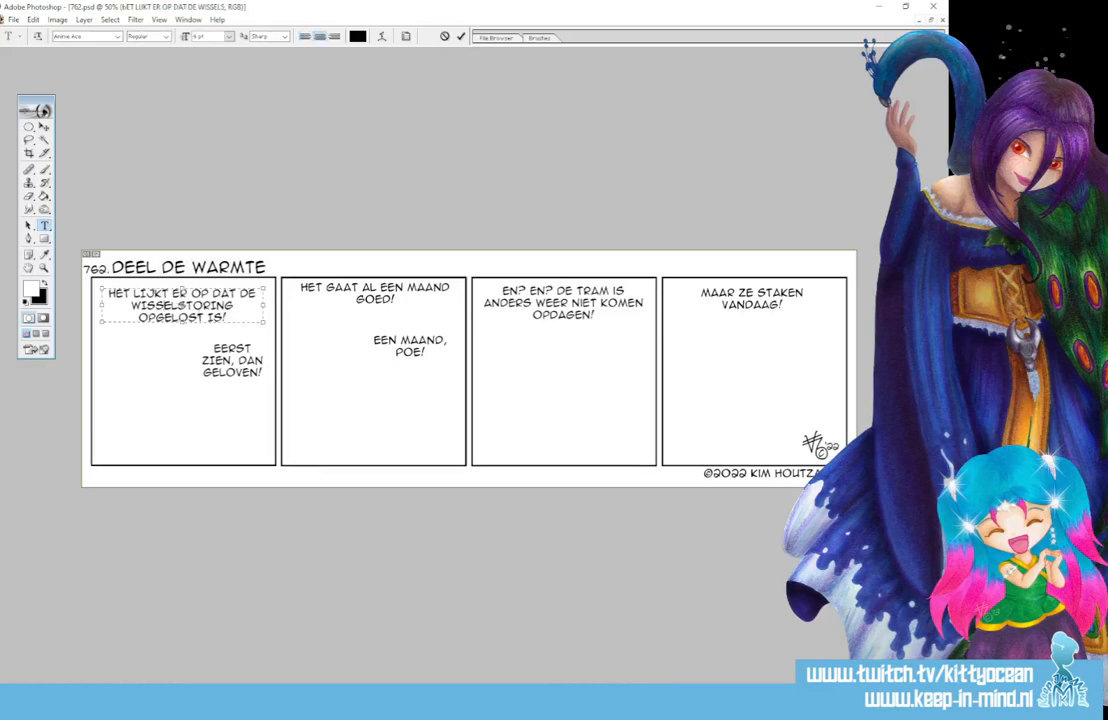
key(ctrl+Return)
click(752, 298)
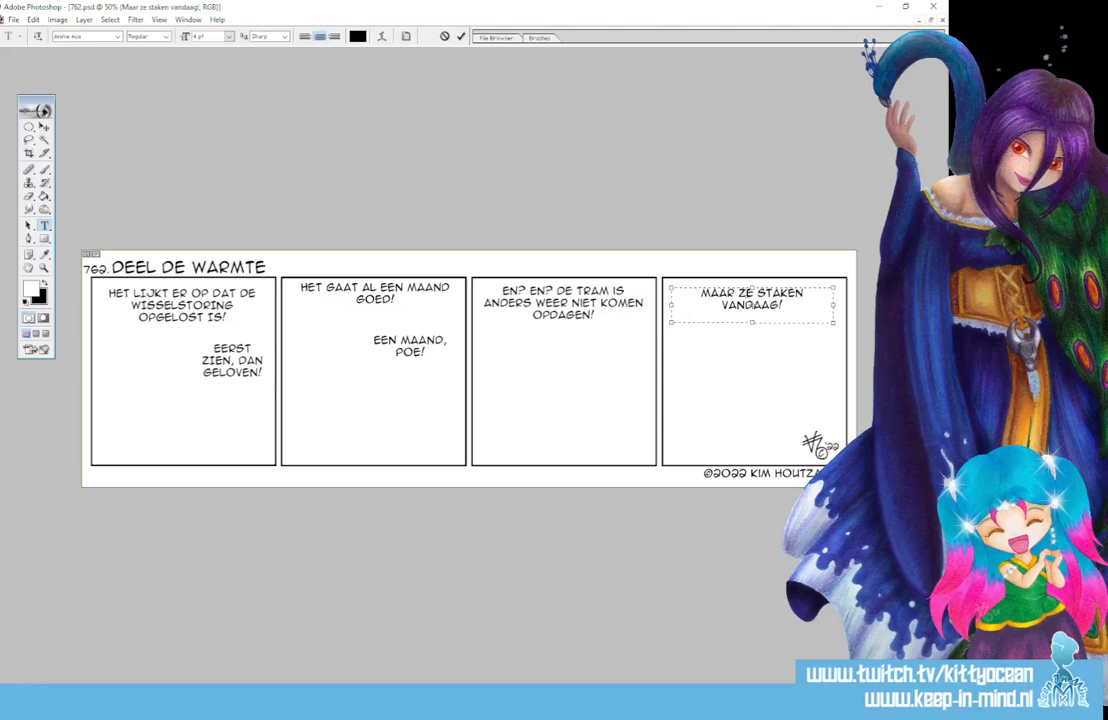
text(adaa)
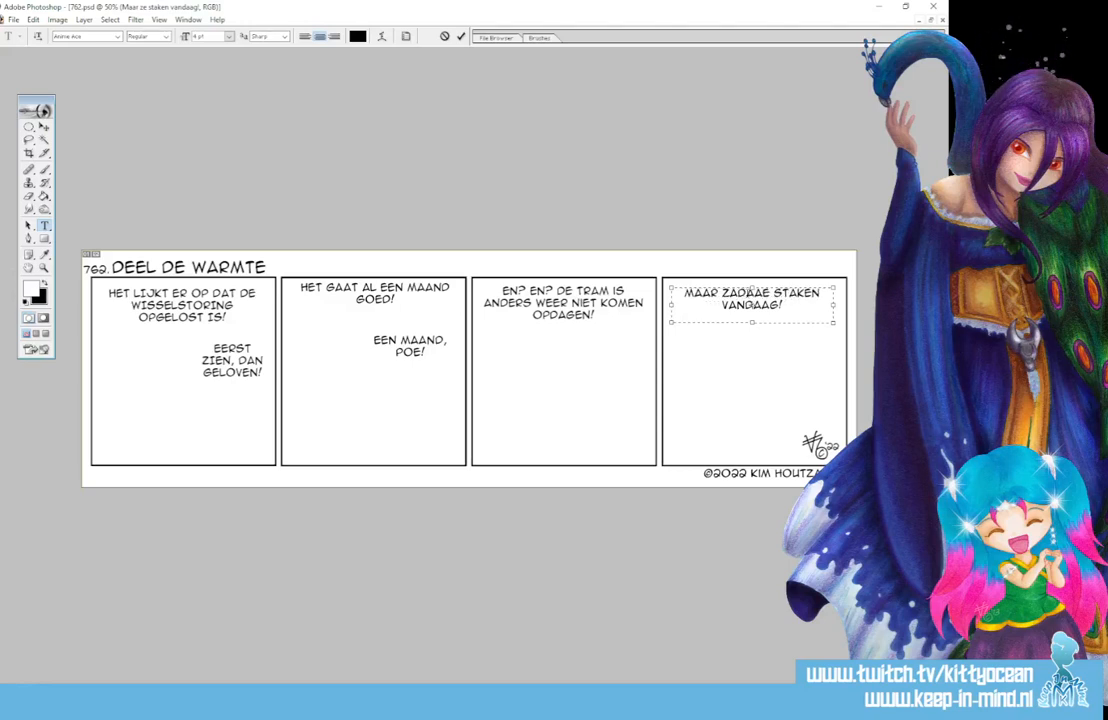
key(ctrl+a)
text(Daarom)
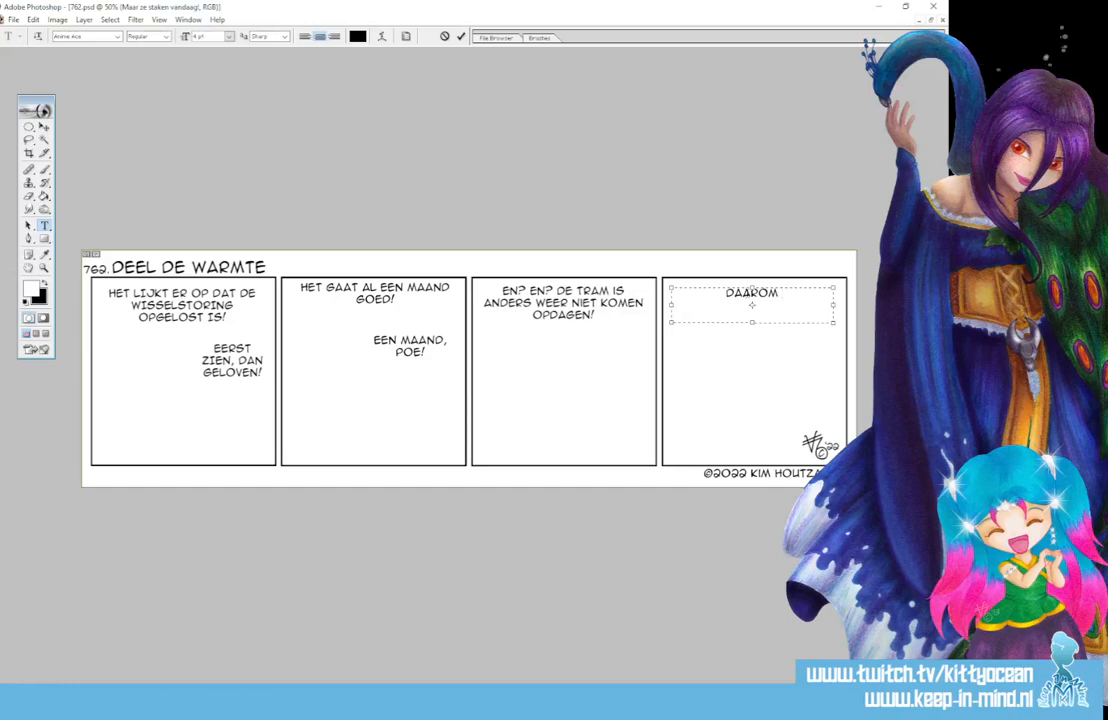
text( heb ik voor wa)
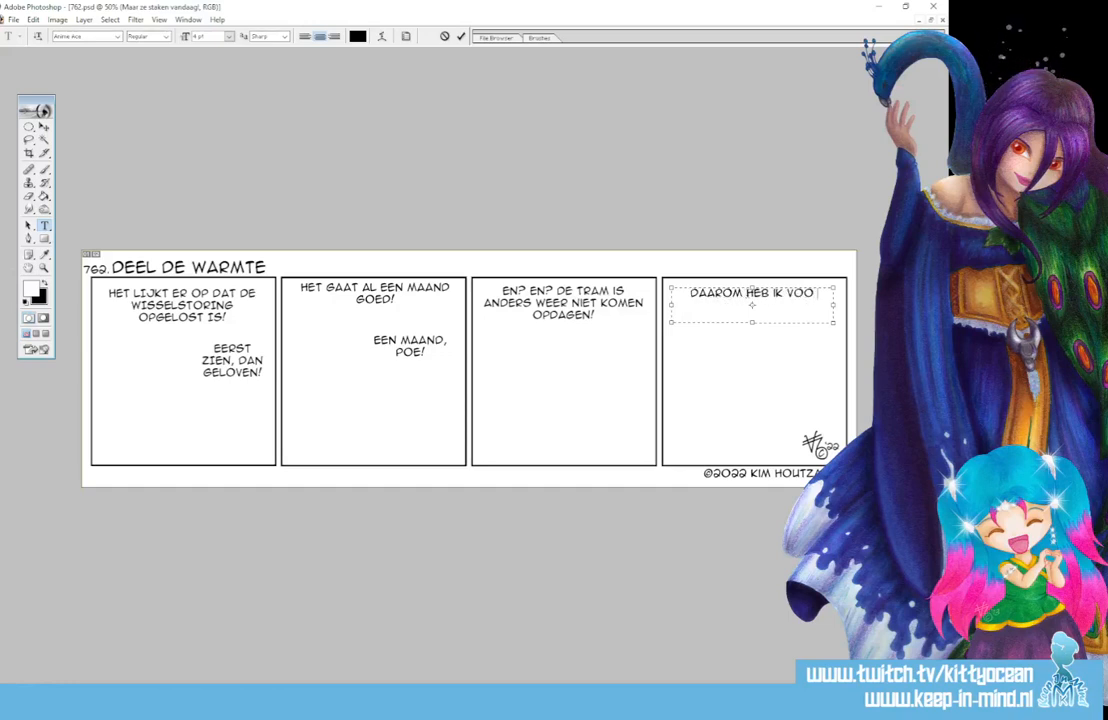
text(rm)
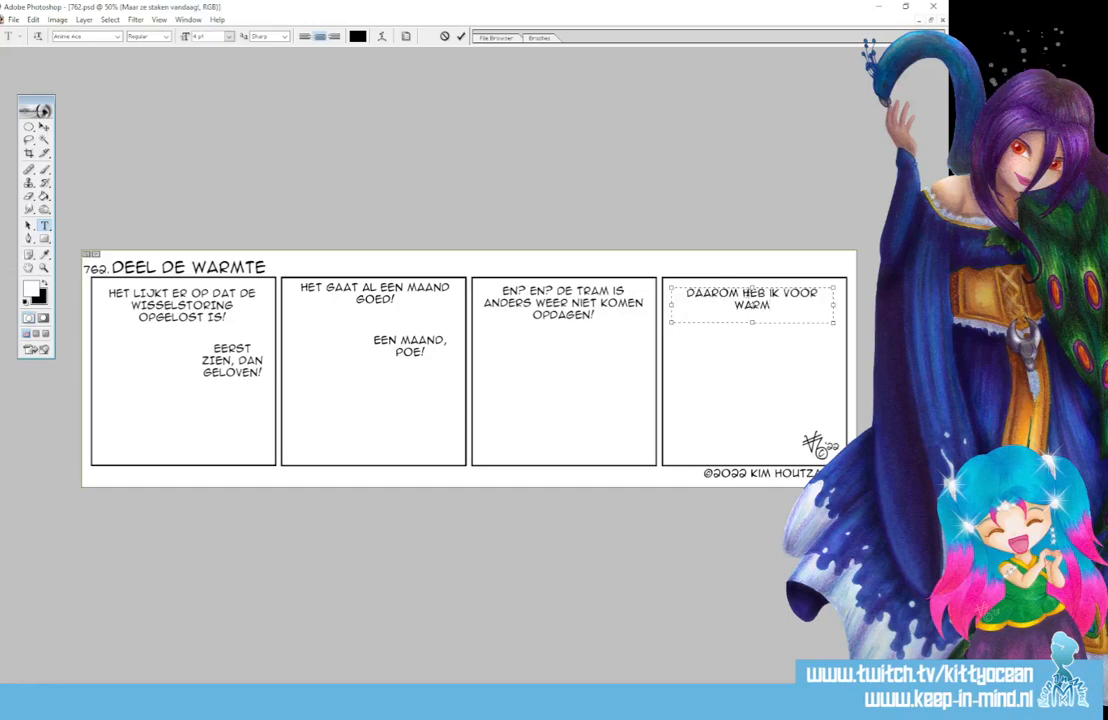
text(-wi)
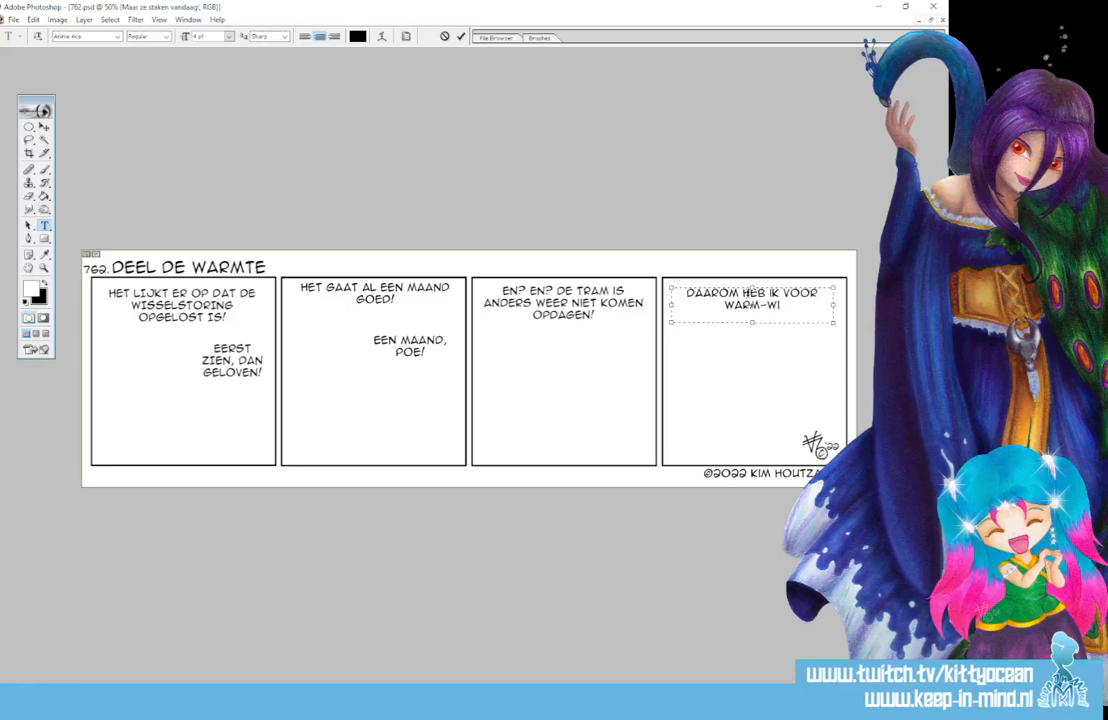
text(t licht gekoz)
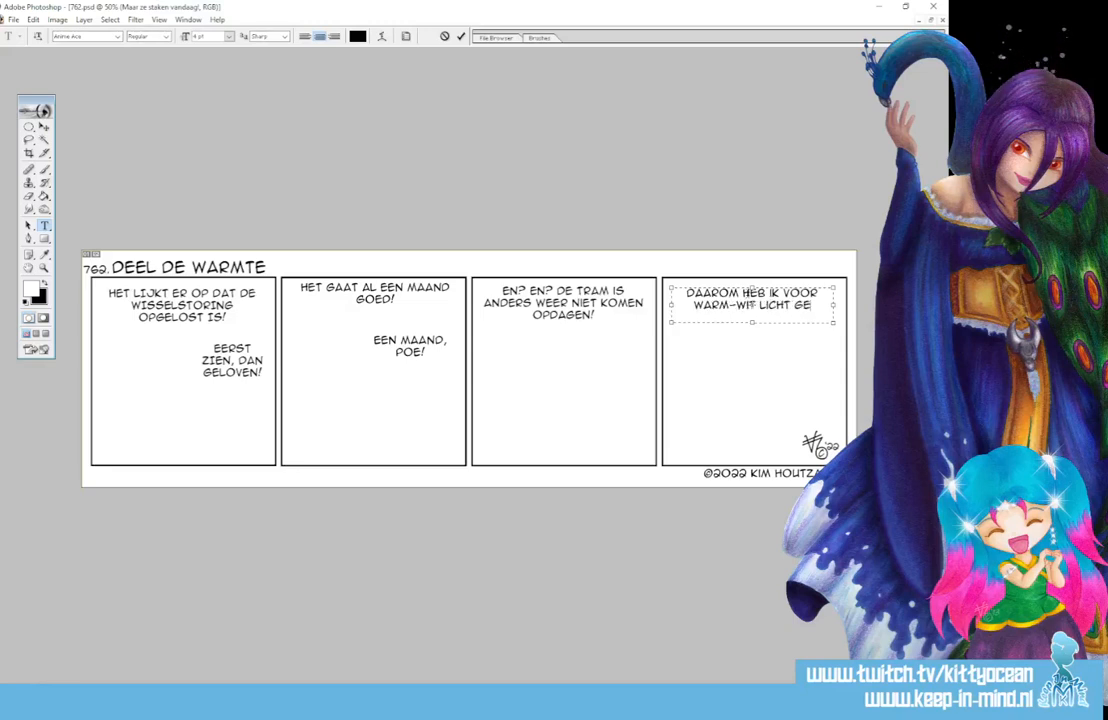
text(en!)
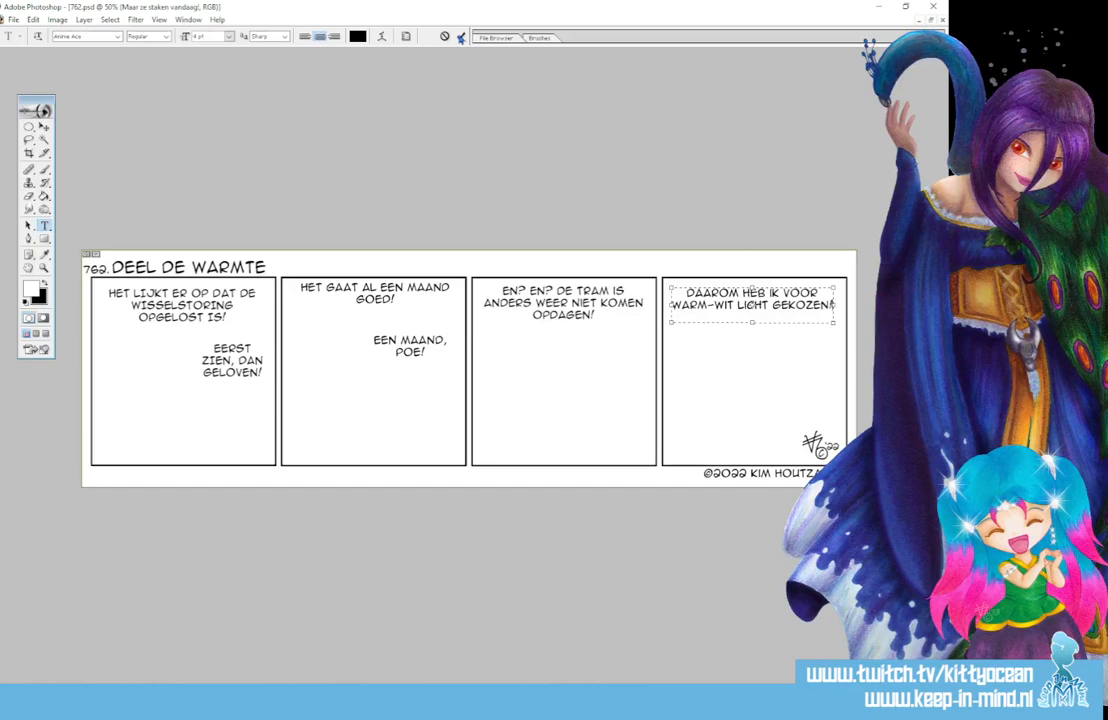
key(ctrl+Return)
Step: Replace the dialogue in the third panel with "Led-licht is gewoon kil en koud..."
click(551, 295)
key(ctrl+a)
key(Delete)
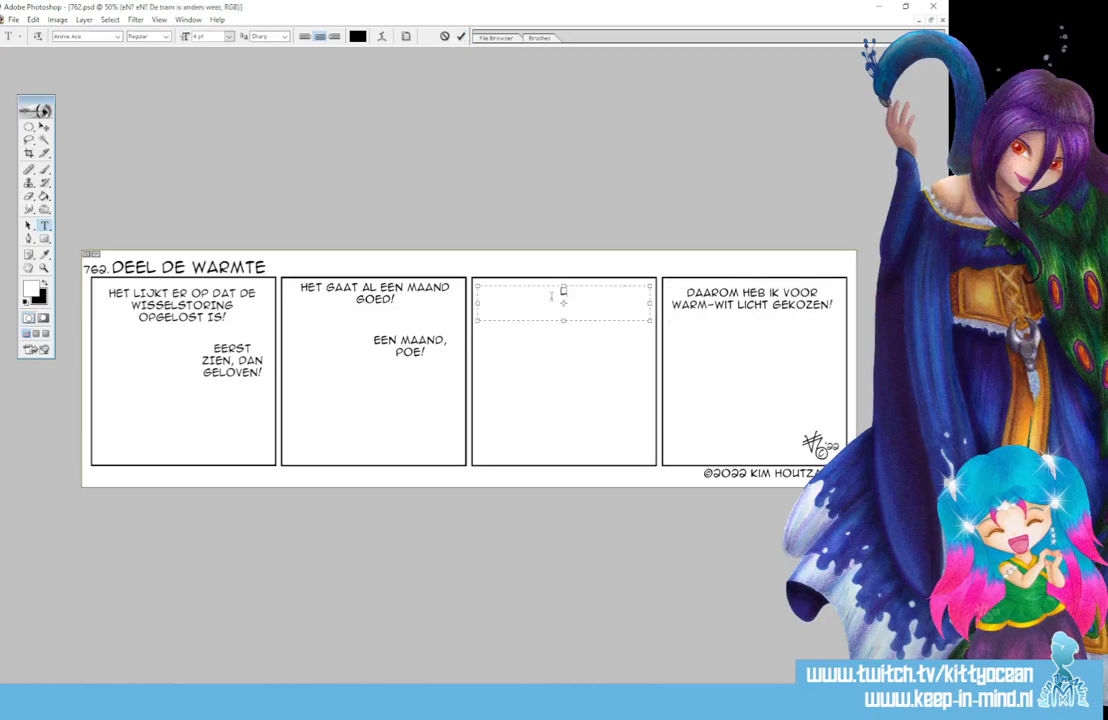
text(led-licht is)
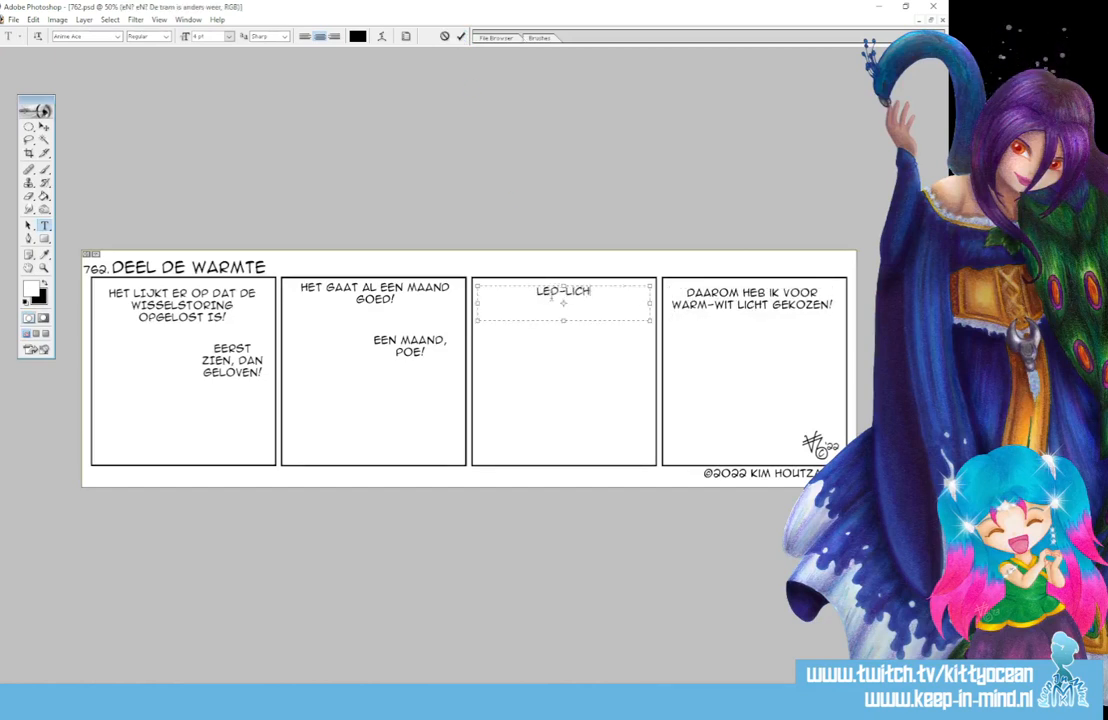
text( gewoon l)
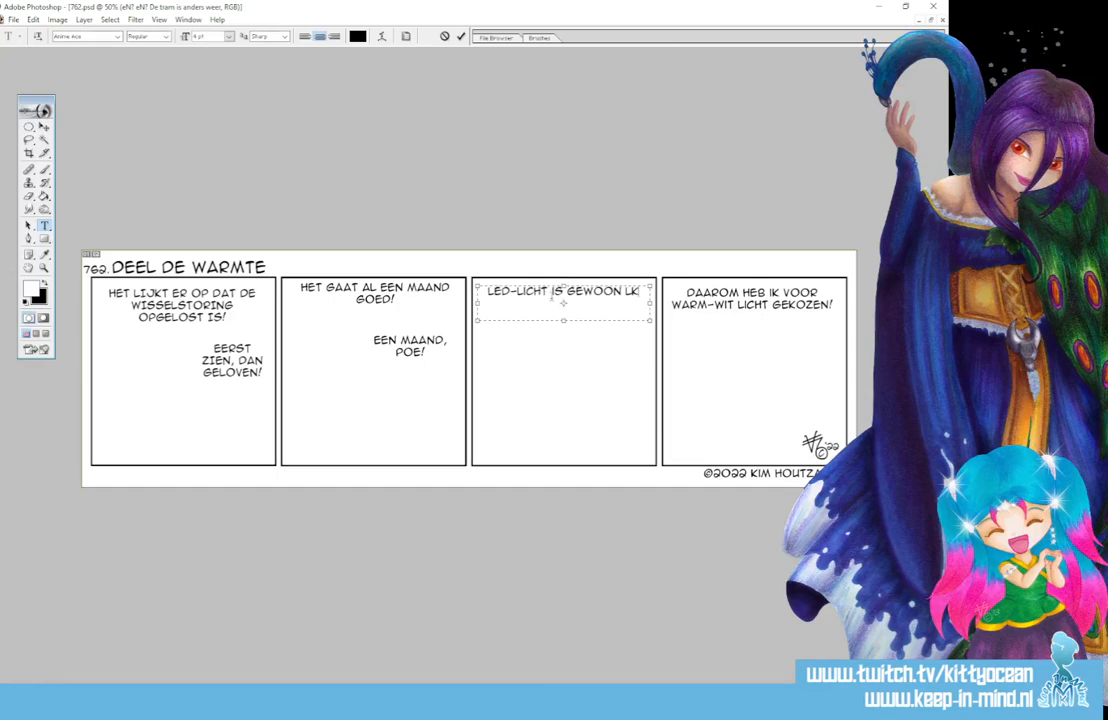
key(BackSpace)
text(kil en k)
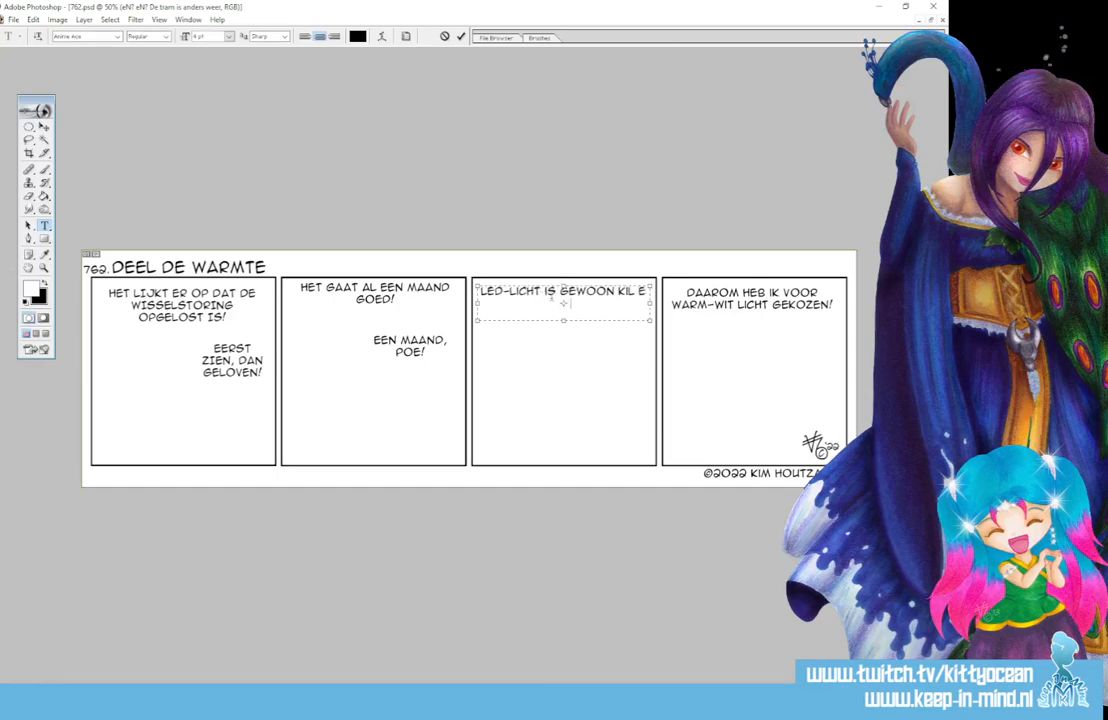
text(oud...)
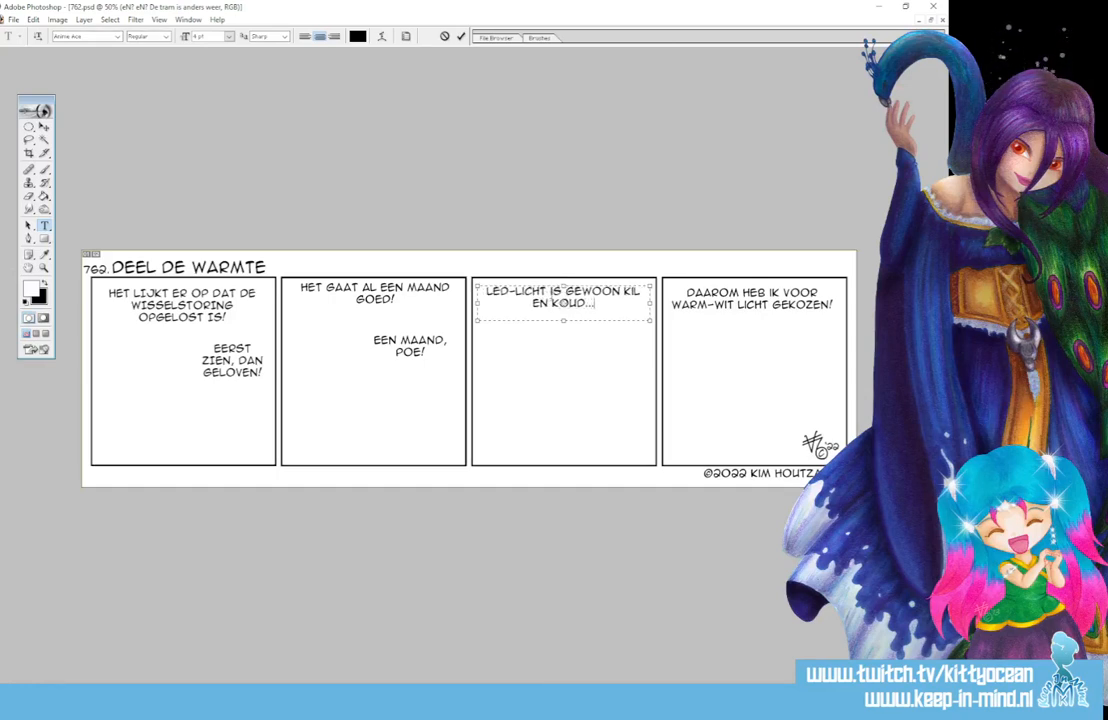
click(458, 37)
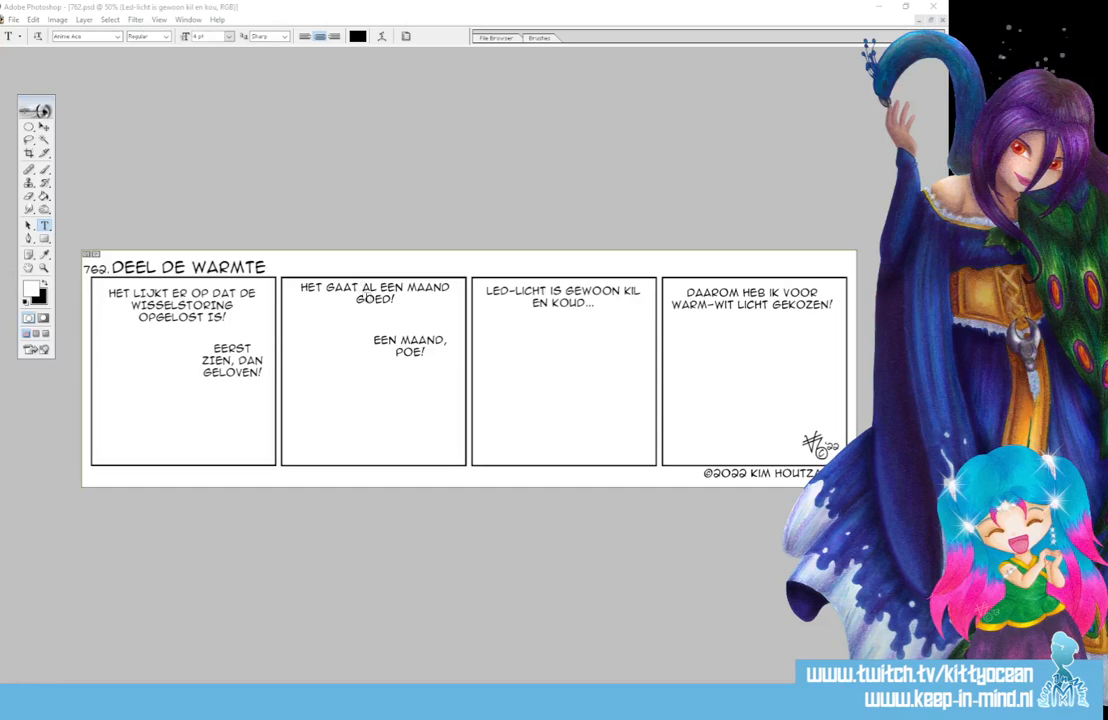
Step: Replace the upper dialogue in the first panel with "Ook 'Vreeswijk bij kaarslicht' gaat duurzaam!"
click(181, 293)
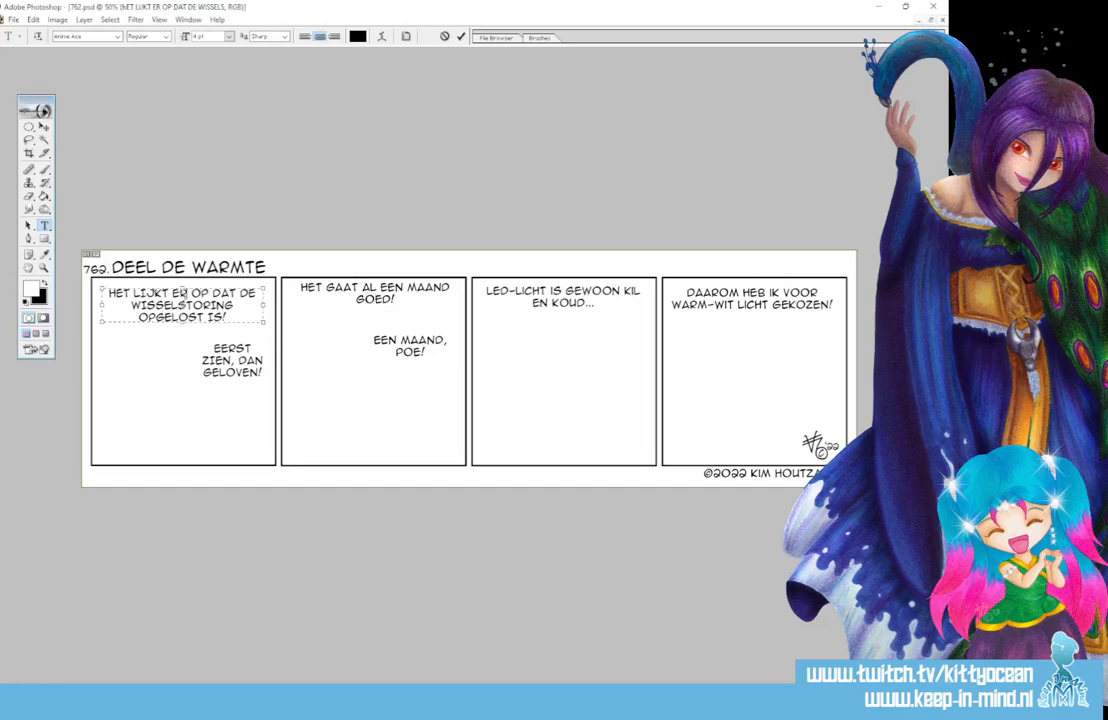
key(ctrl+a)
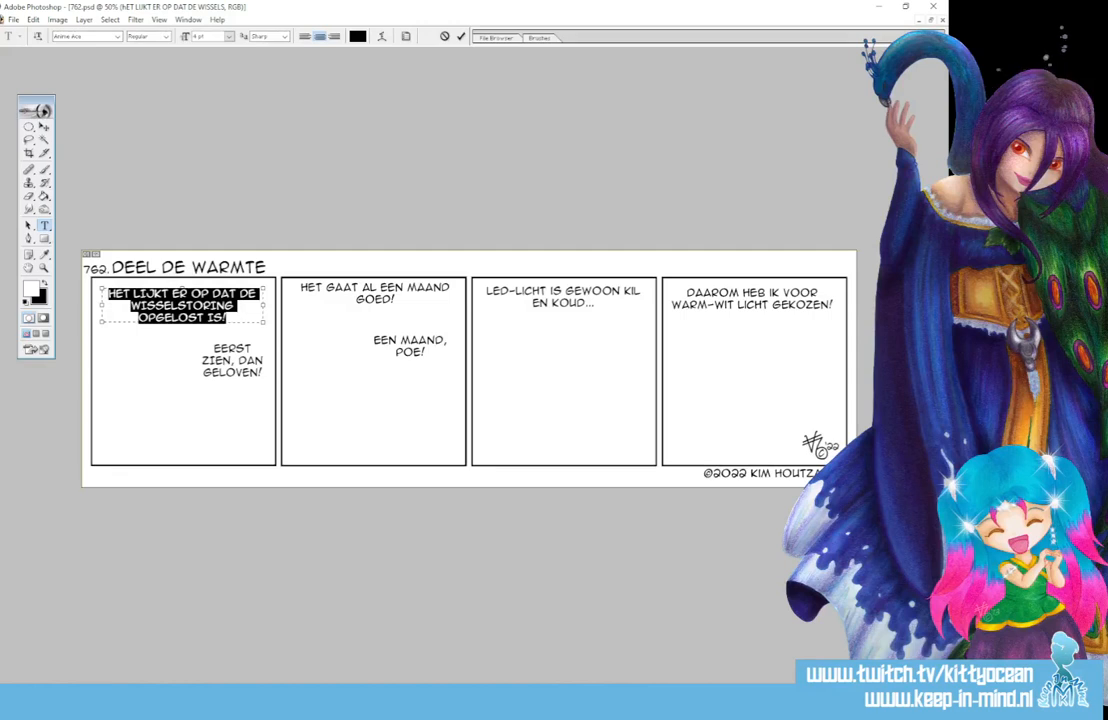
text(OOK VRE)
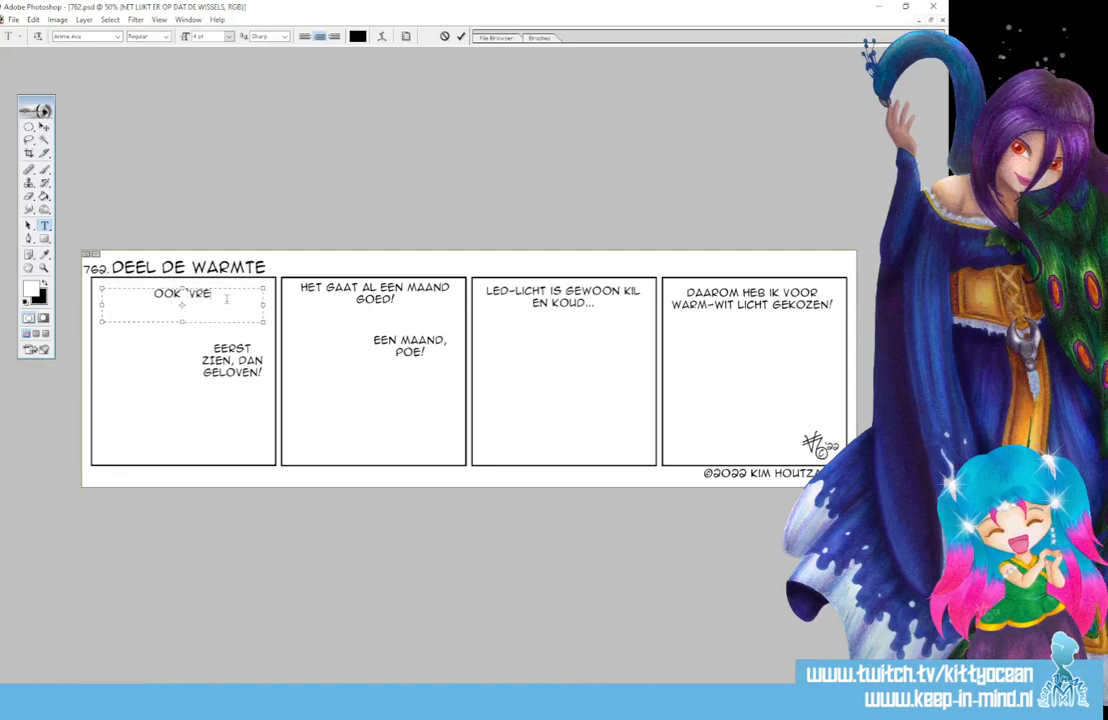
text(ESWIJK BIJ)
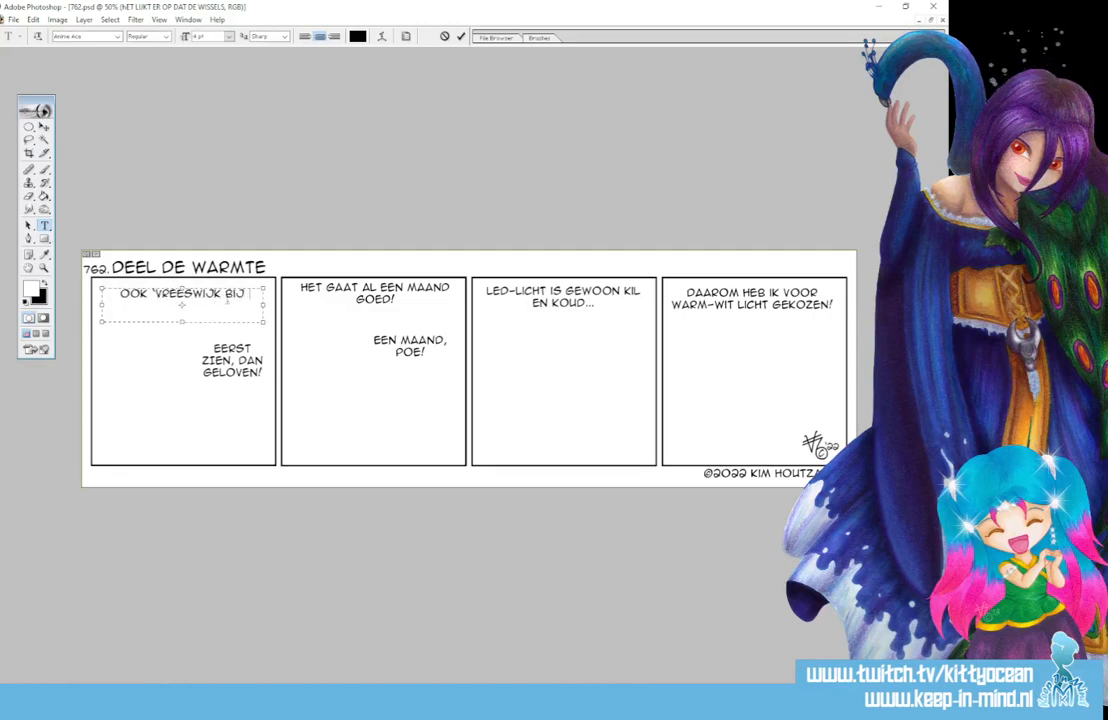
text(KAARSLICHT)
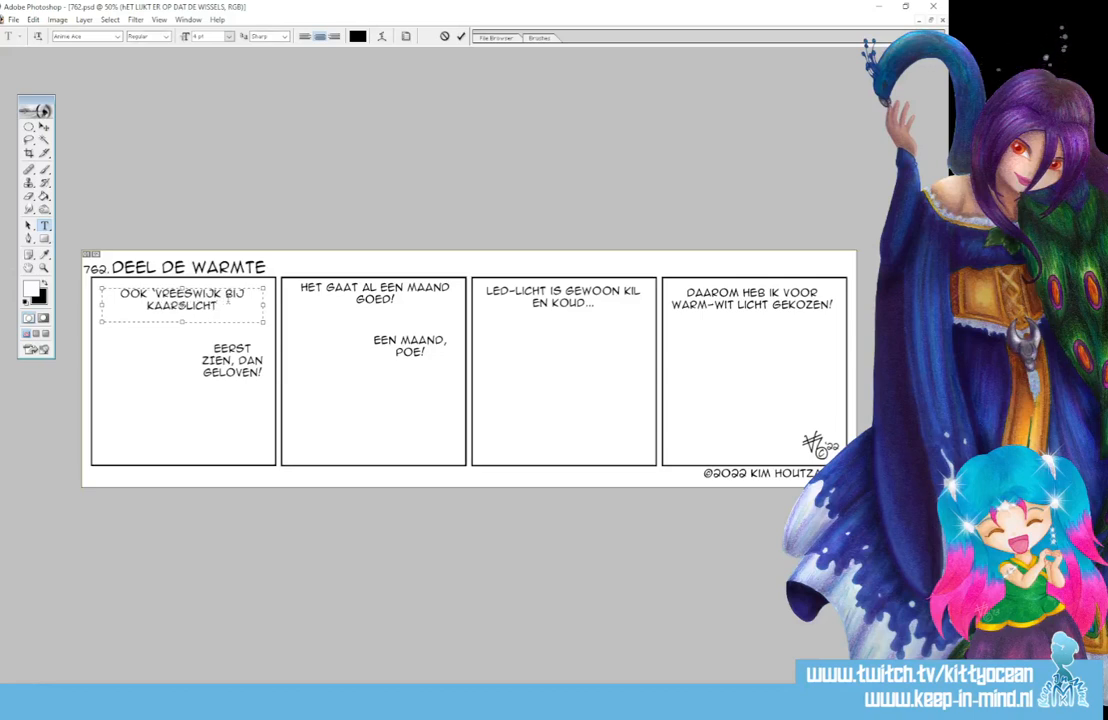
text(')
text( GAAT DUU)
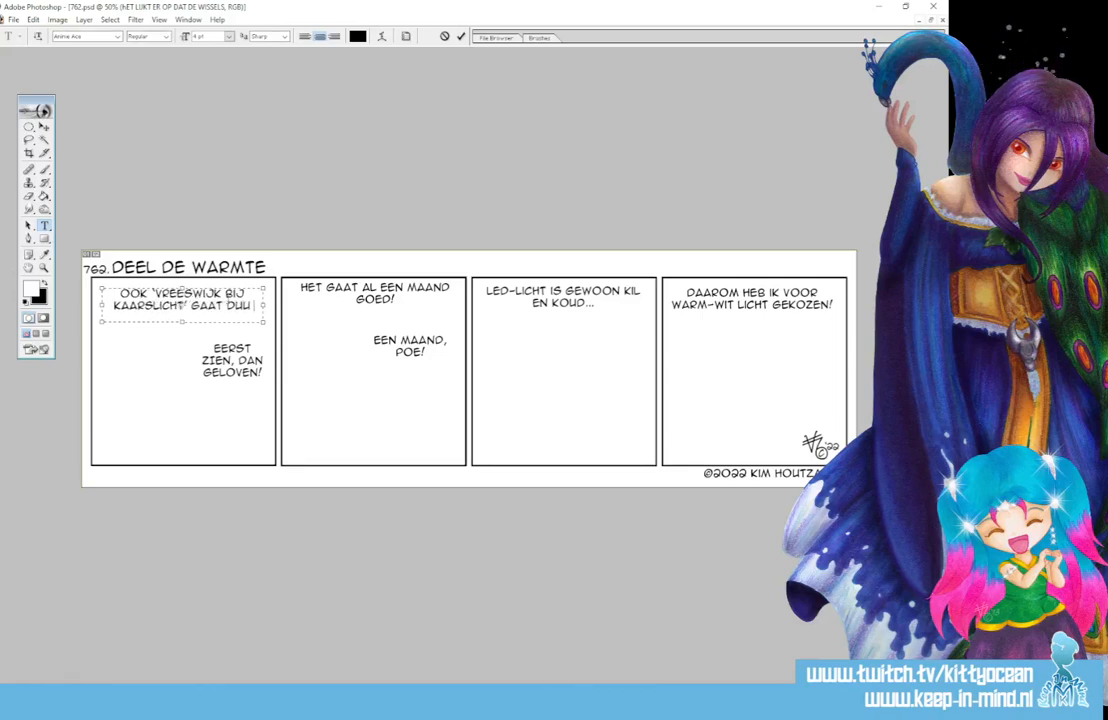
text(RZAAM!)
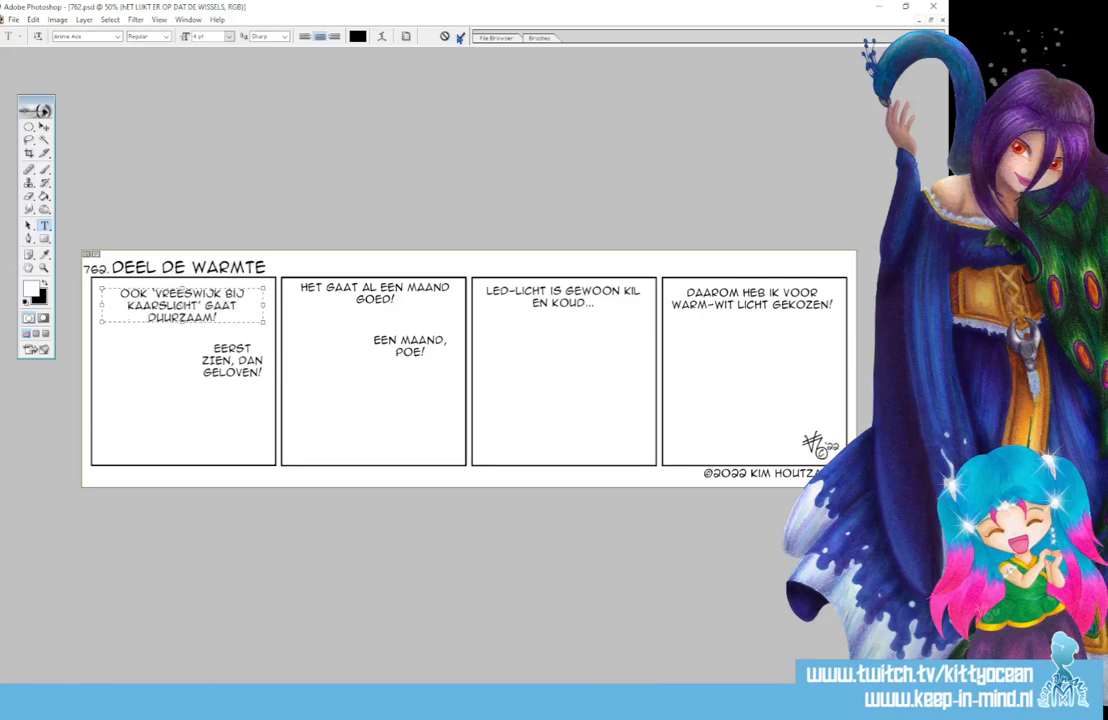
key(ctrl+Return)
Step: Replace the upper dialogue in the second panel with "Ach, zonder kaarsjes vind ik het niets."
click(372, 289)
key(ctrl+a)
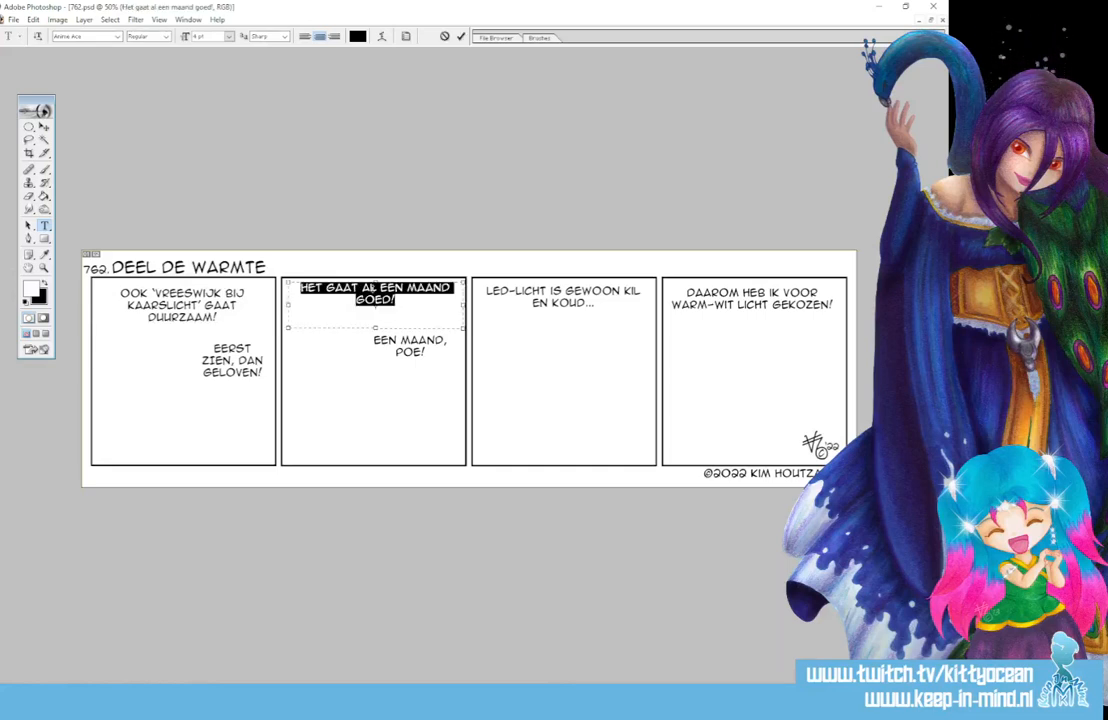
text(ACH,)
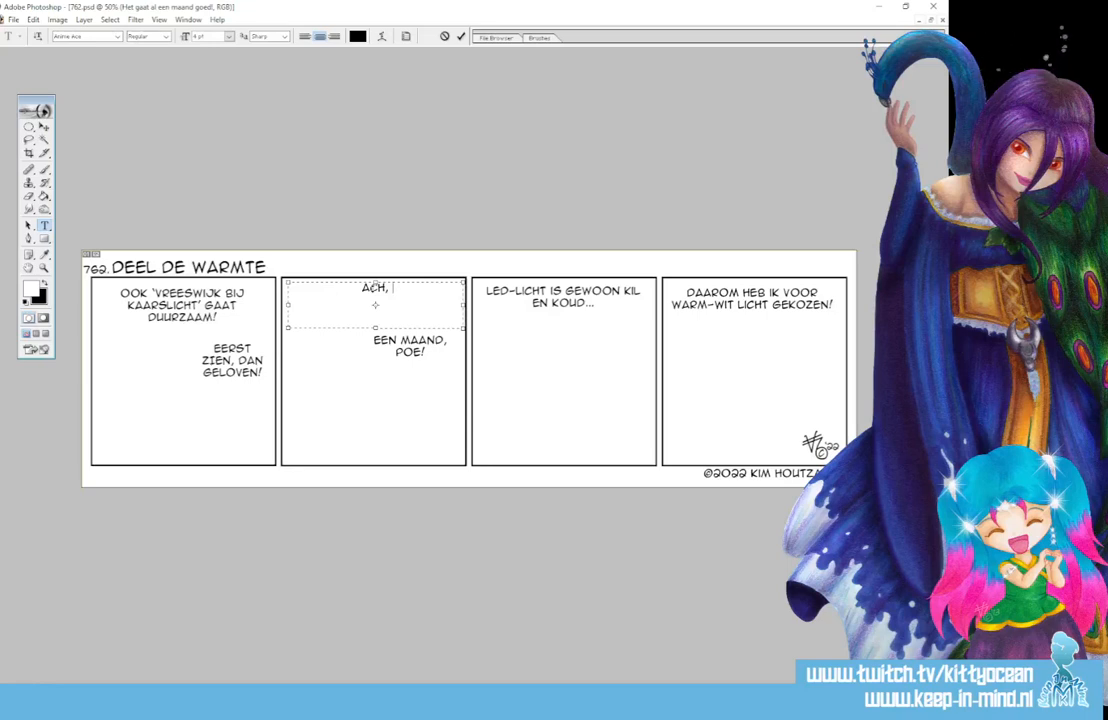
text( ZONDER KAARSJES)
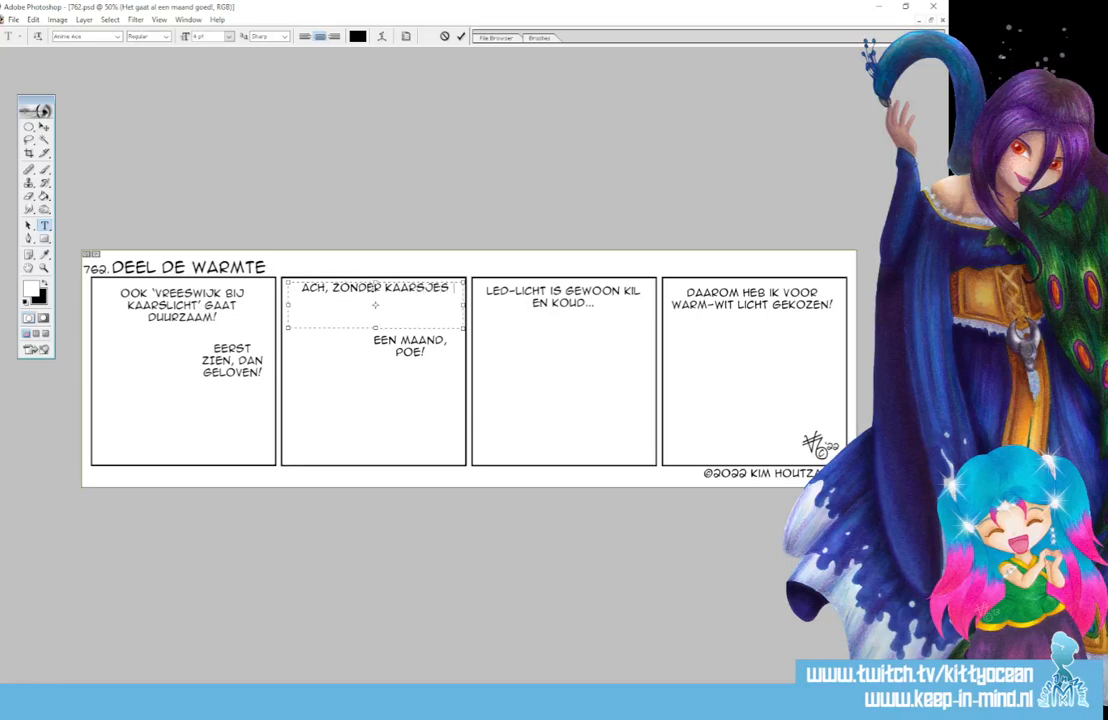
text( VIND IK HET NIET)
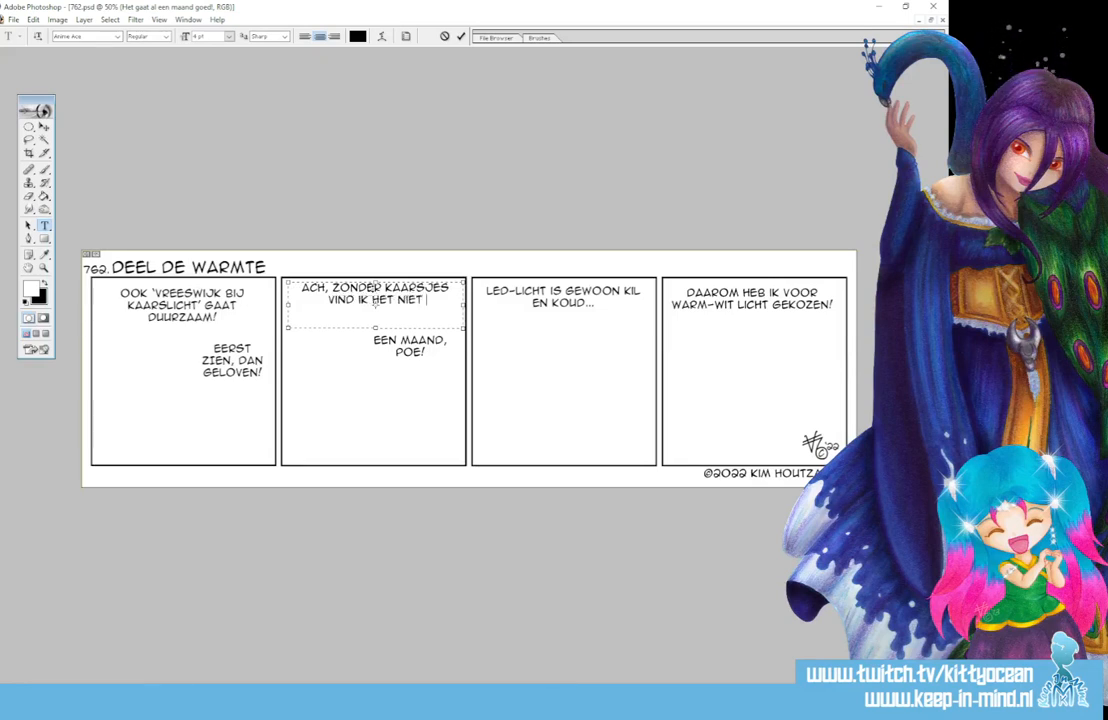
key(BackSpace)
text(S.)
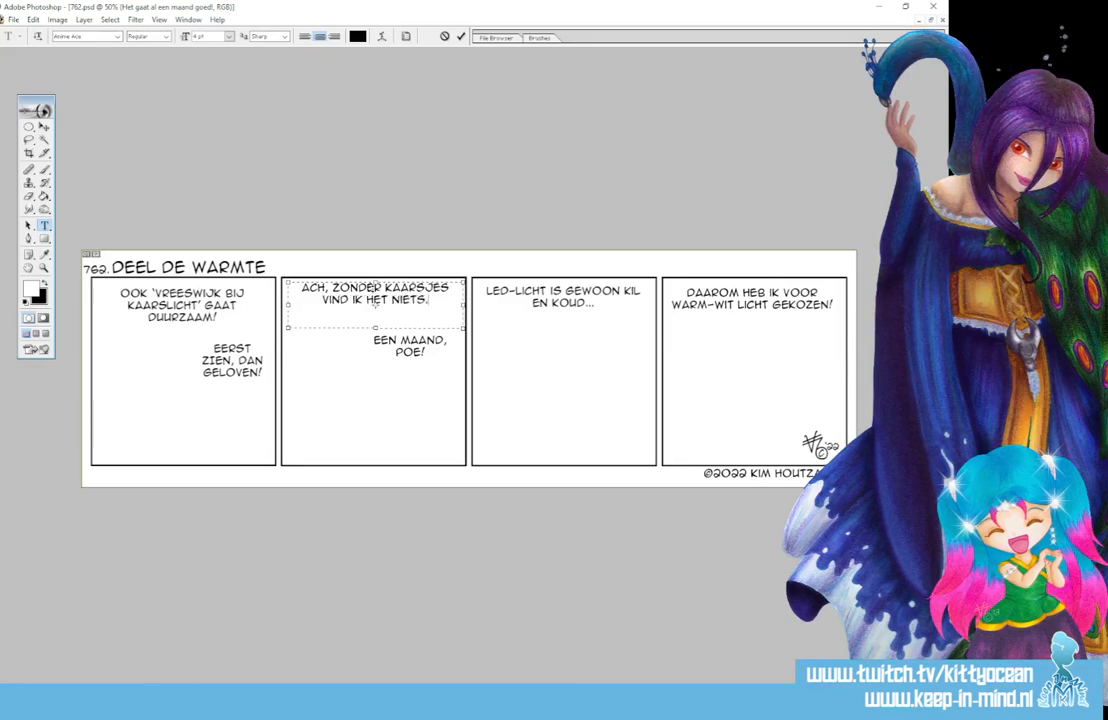
Step: Commit the edited text "Ach, zonder kaarsjes vind ik het niets." in the second panel
click(460, 37)
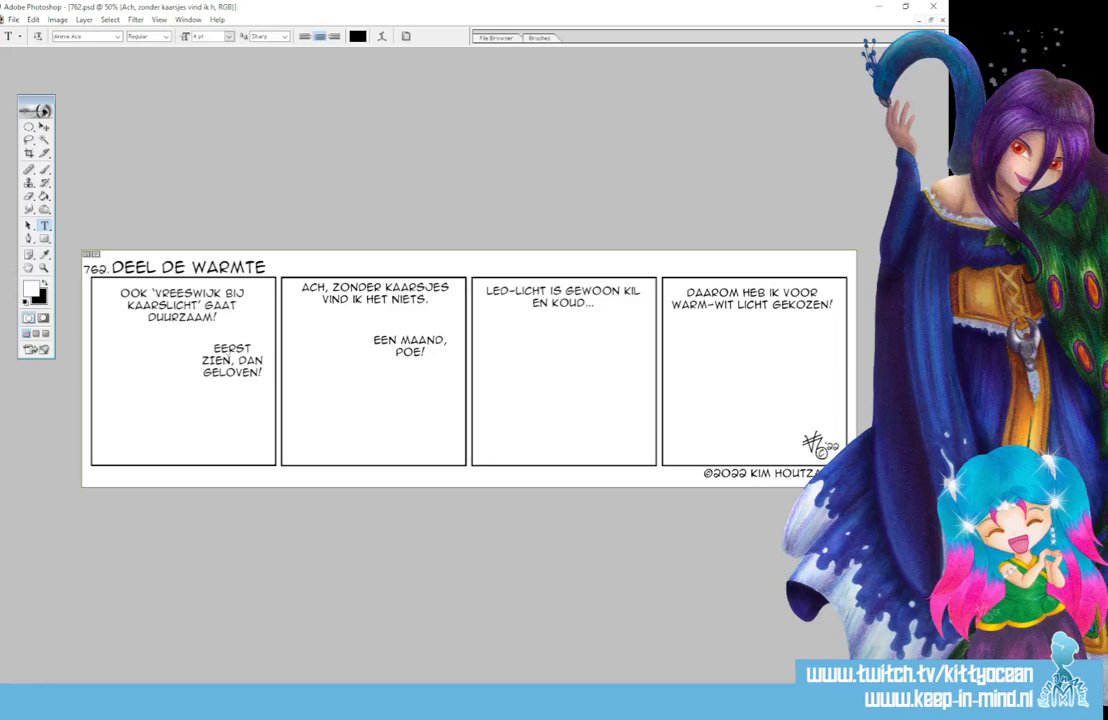
click(233, 362)
key(ctrl+a)
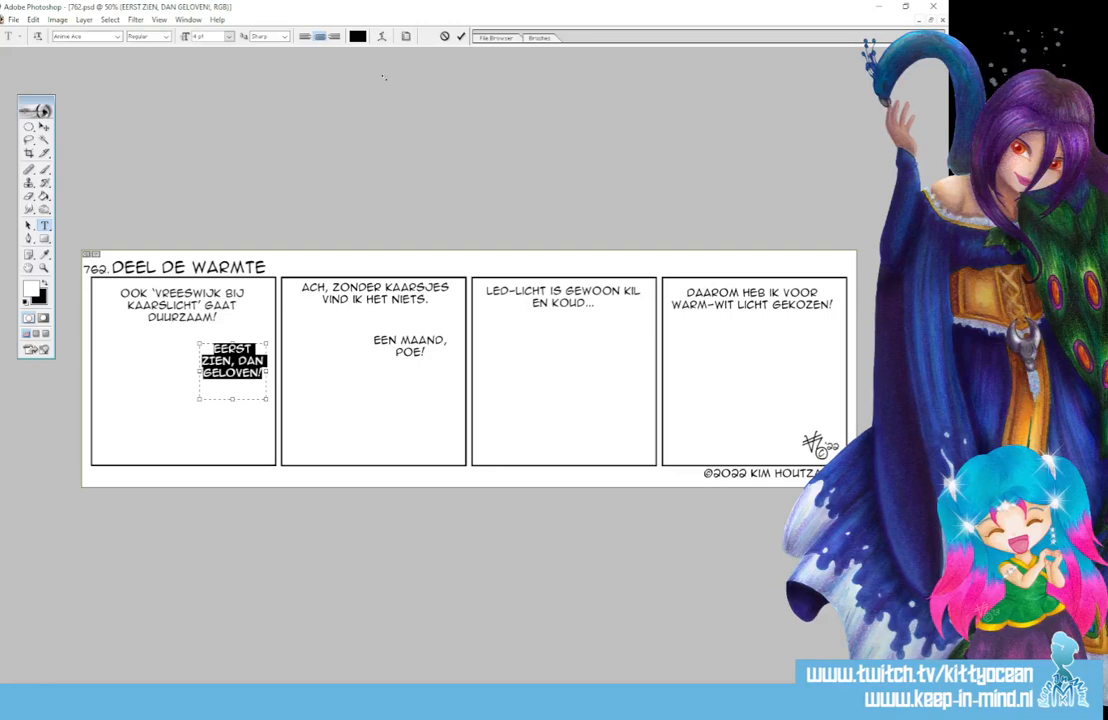
text(MEER)
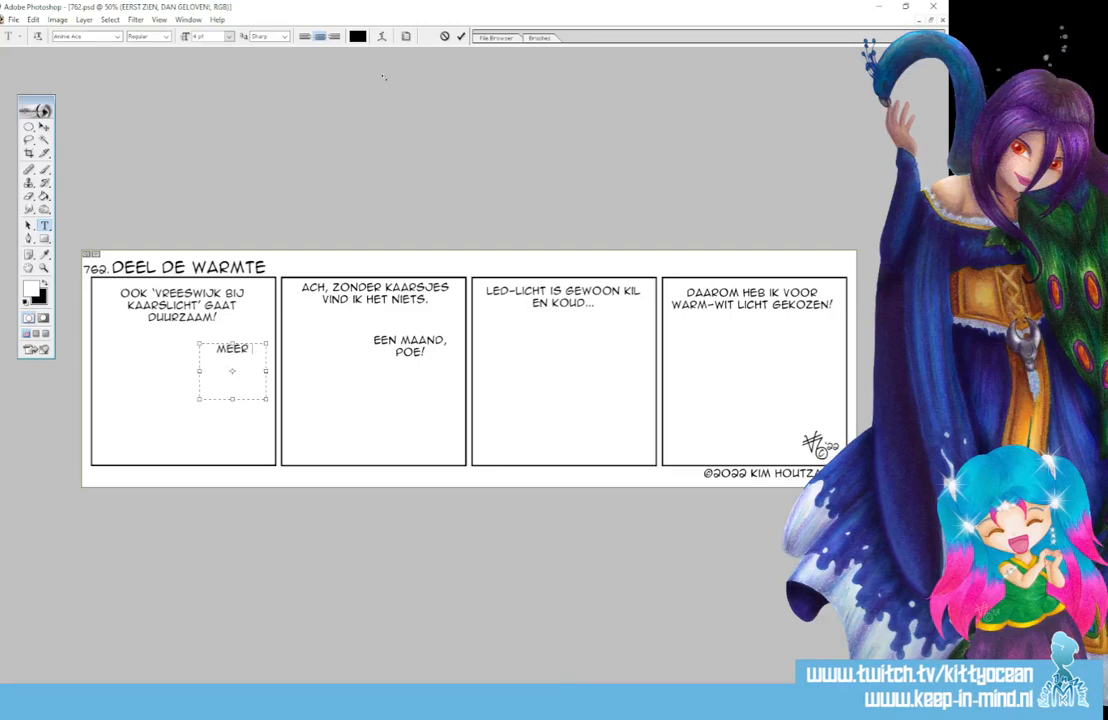
text( LICHT,)
key(ctrl+a)
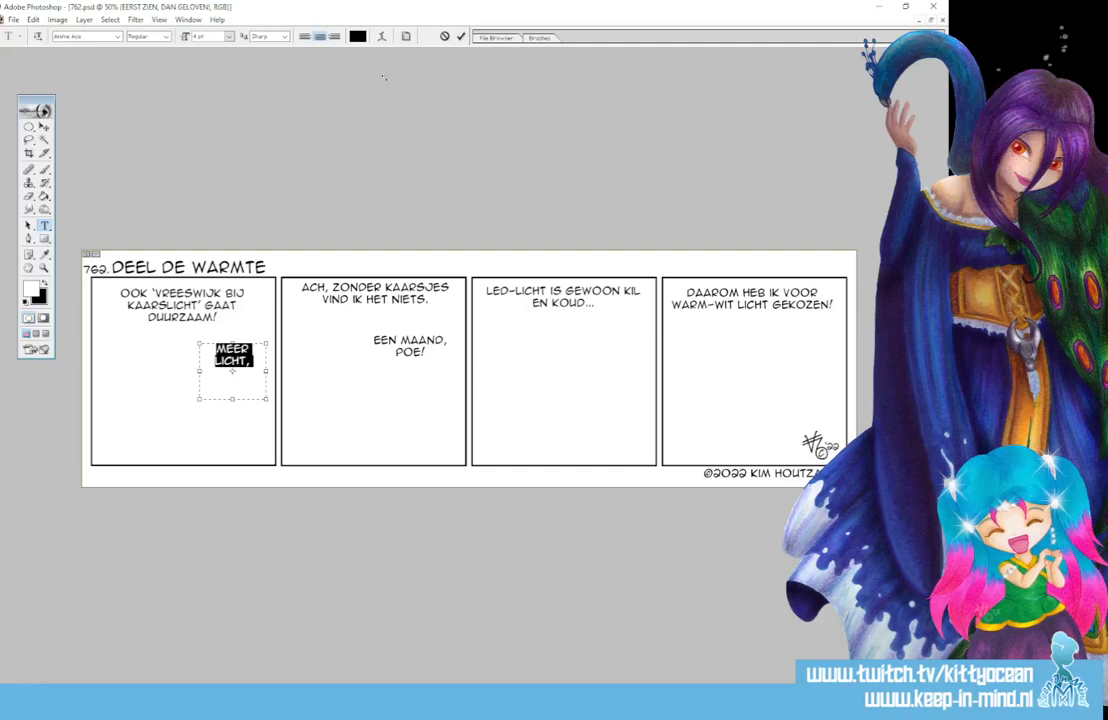
click(445, 36)
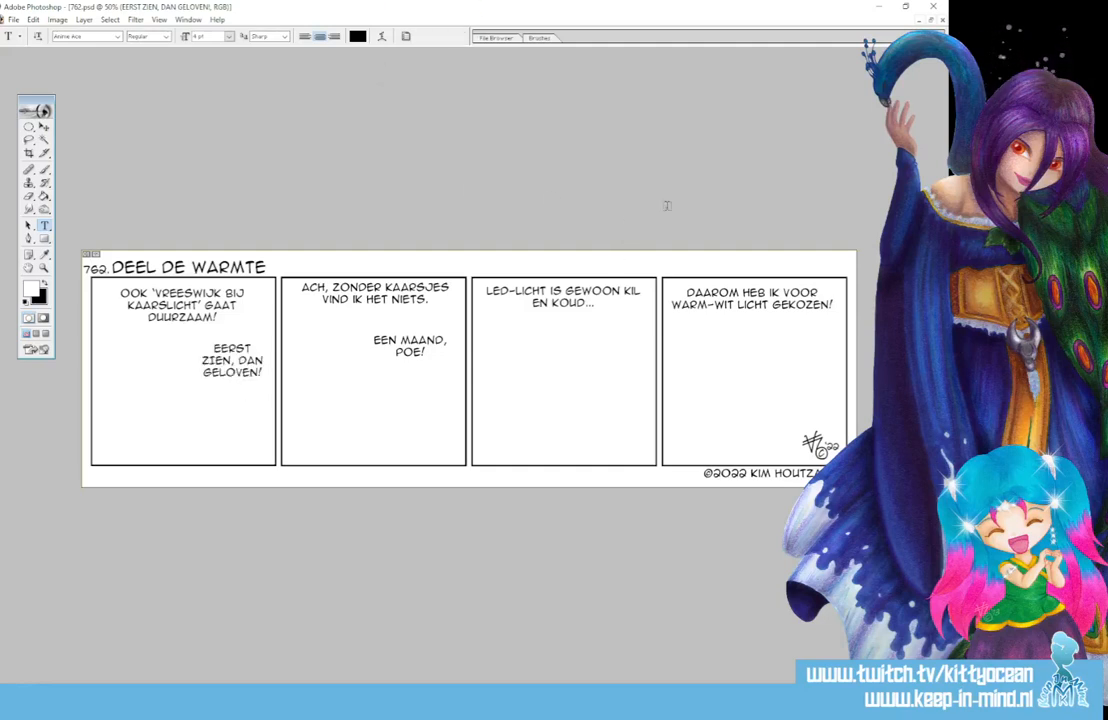
click(230, 374)
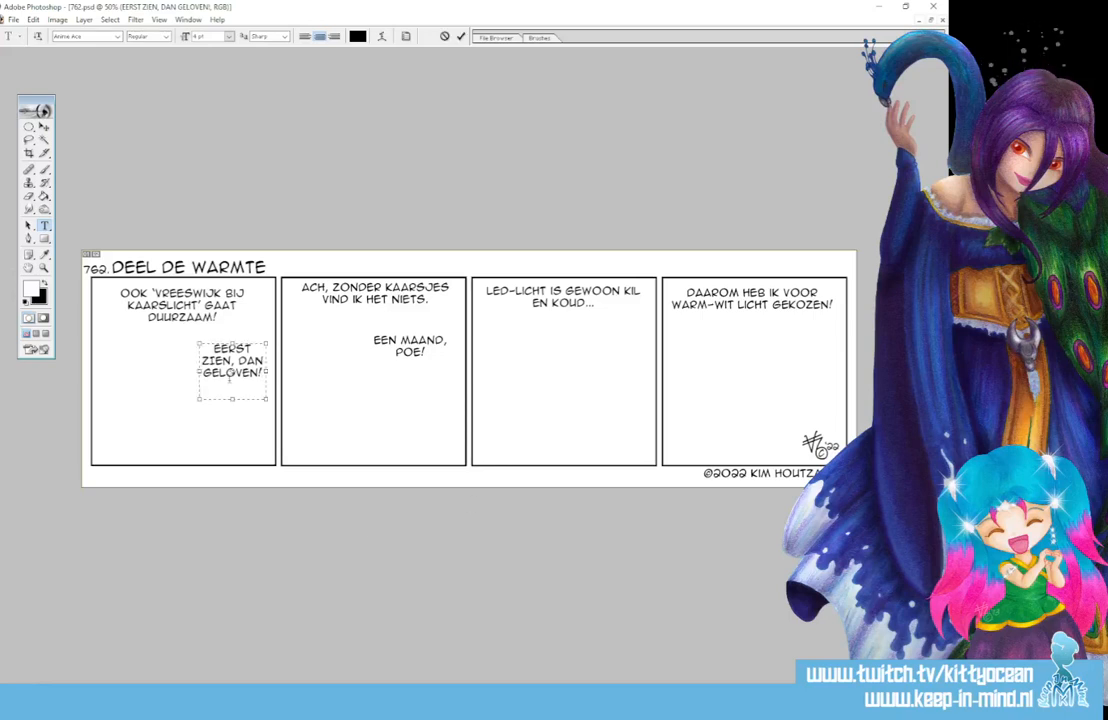
key(ctrl+a)
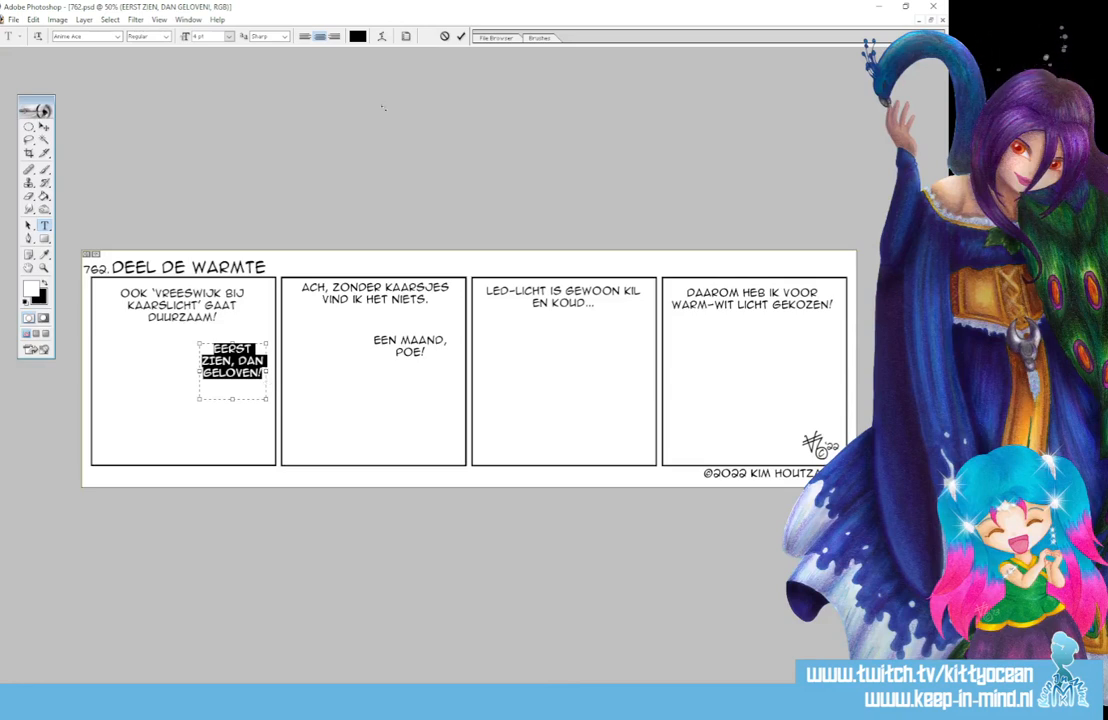
click(461, 36)
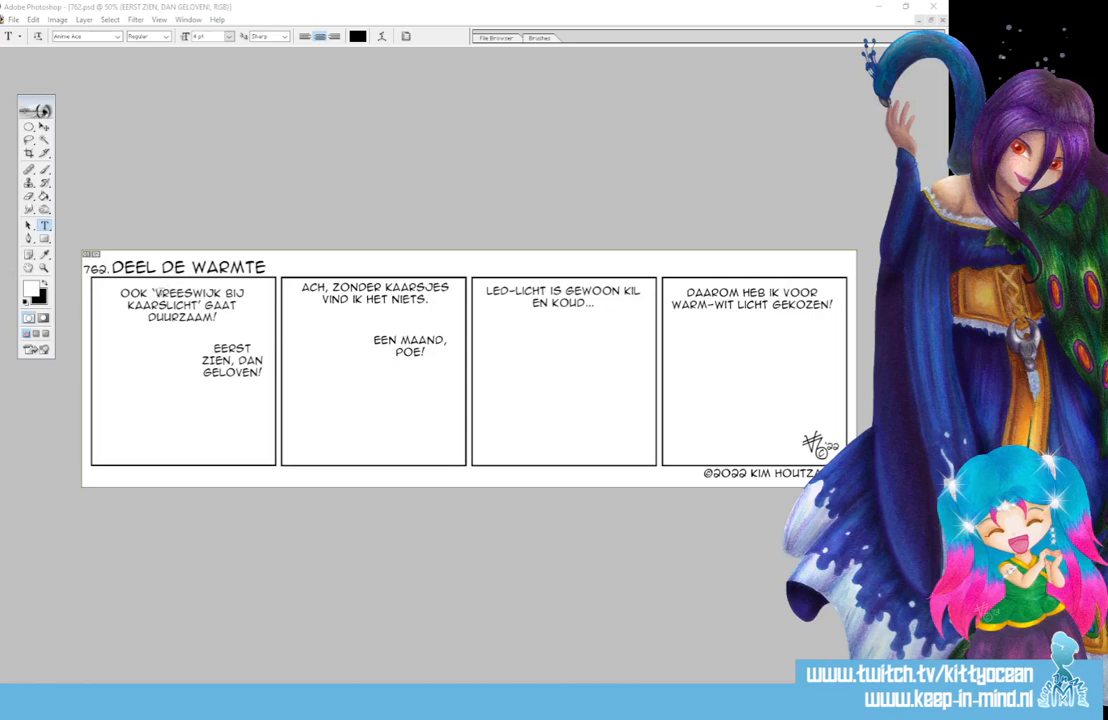
Step: Reword the upper dialogue in the first panel to "Ook 'kaarslicht in Vreeswijk' gaat duurzaam!"
drag(153, 293, 245, 292)
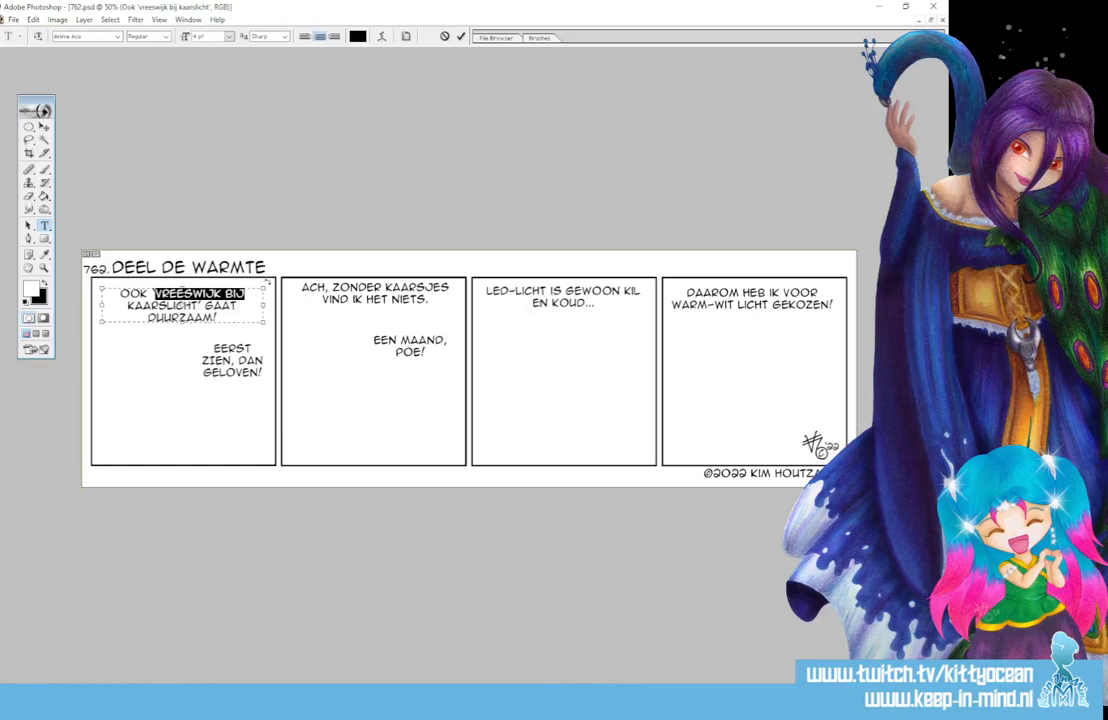
key(BackSpace)
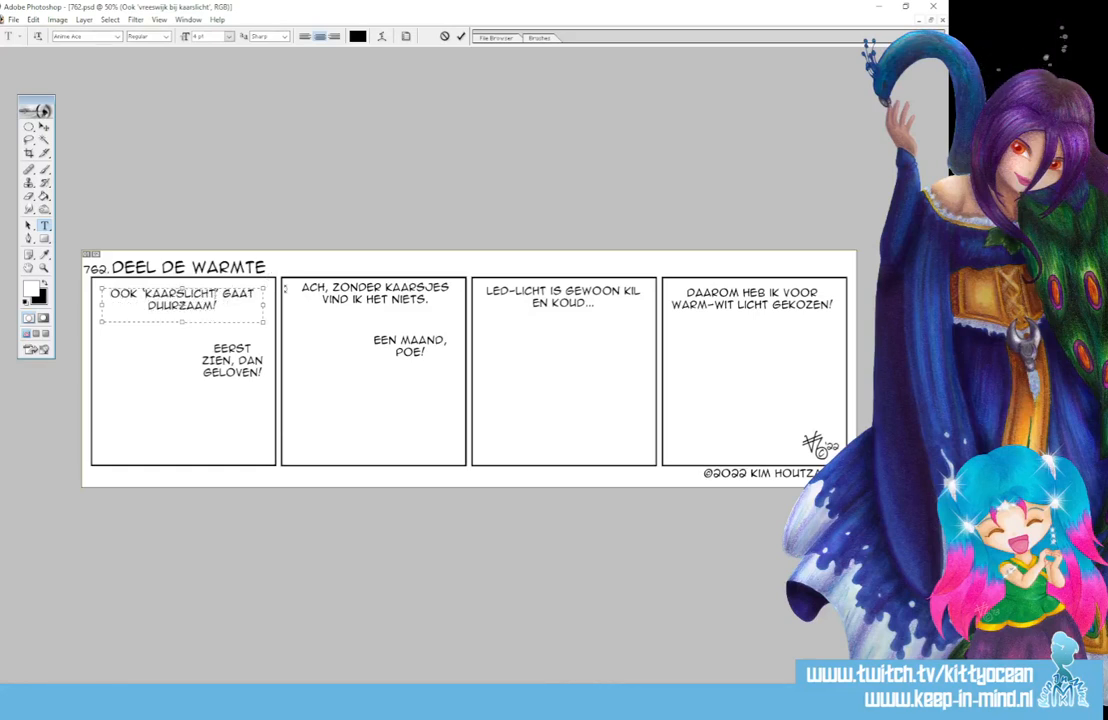
text(in v)
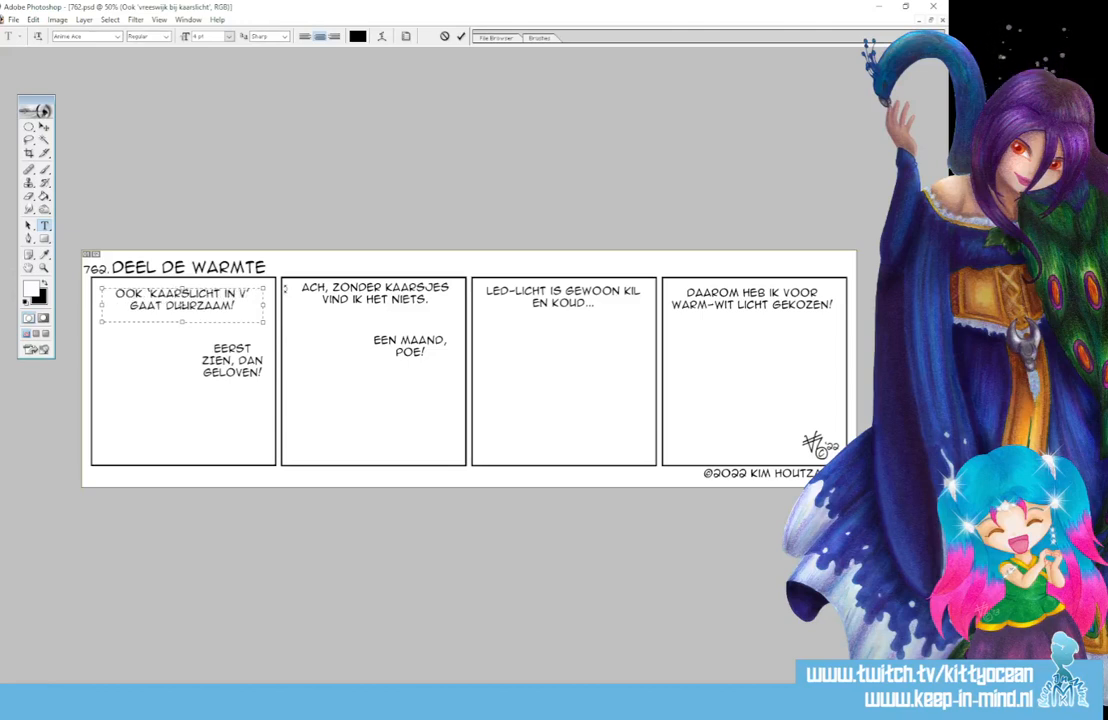
text(reeswijk)
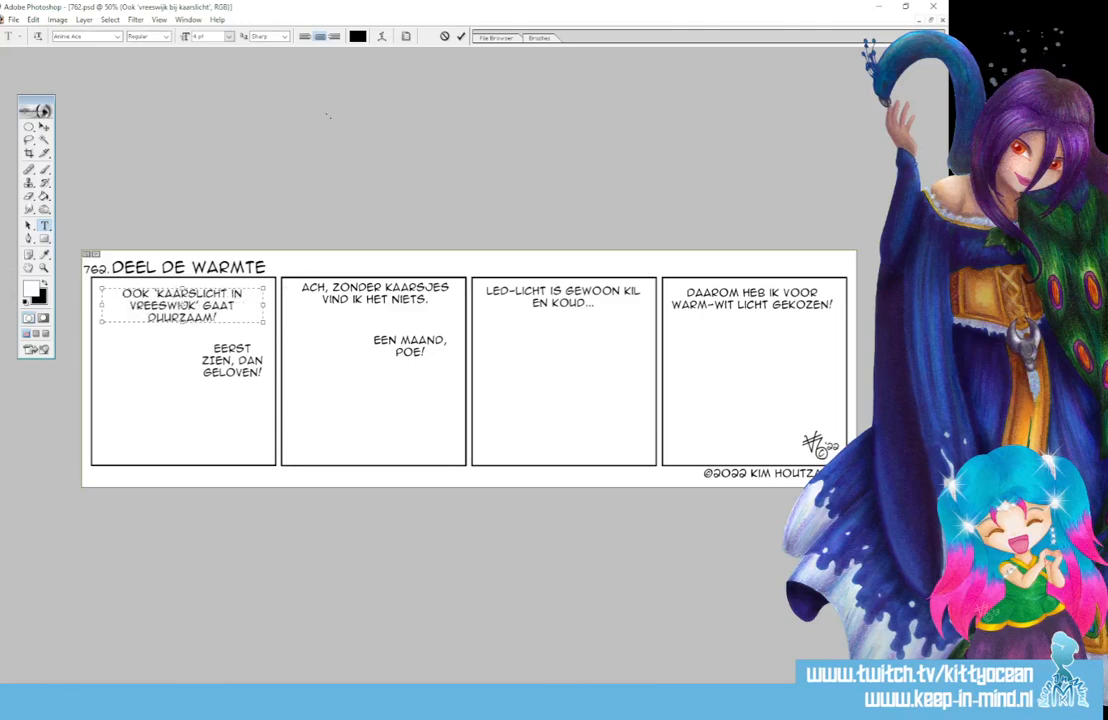
click(461, 37)
Step: Replace the lower dialogue in the first panel with "Led vervangt steeds meer kaarsen." and widen its text box
click(222, 360)
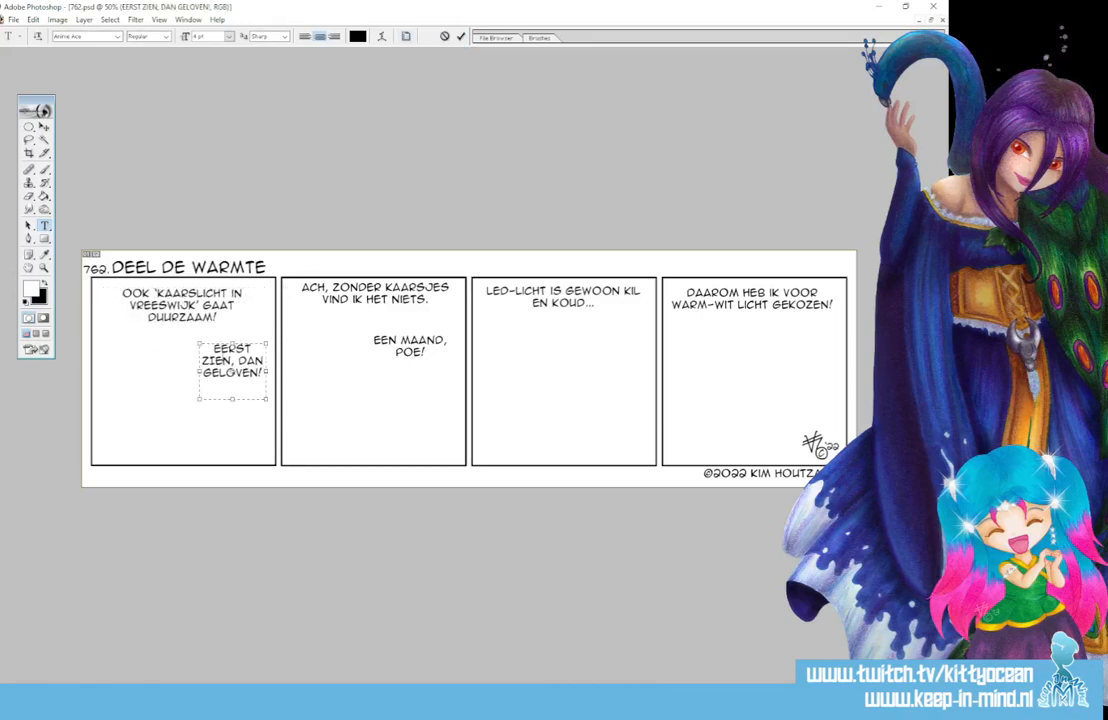
key(ctrl+a)
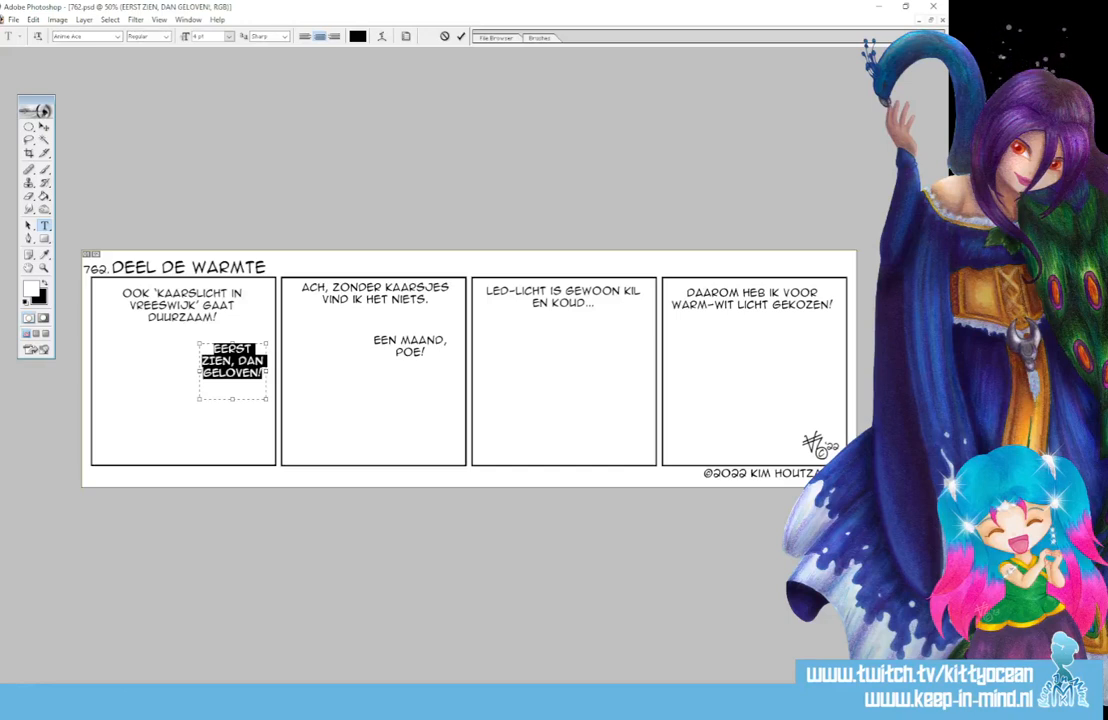
text(leo verva)
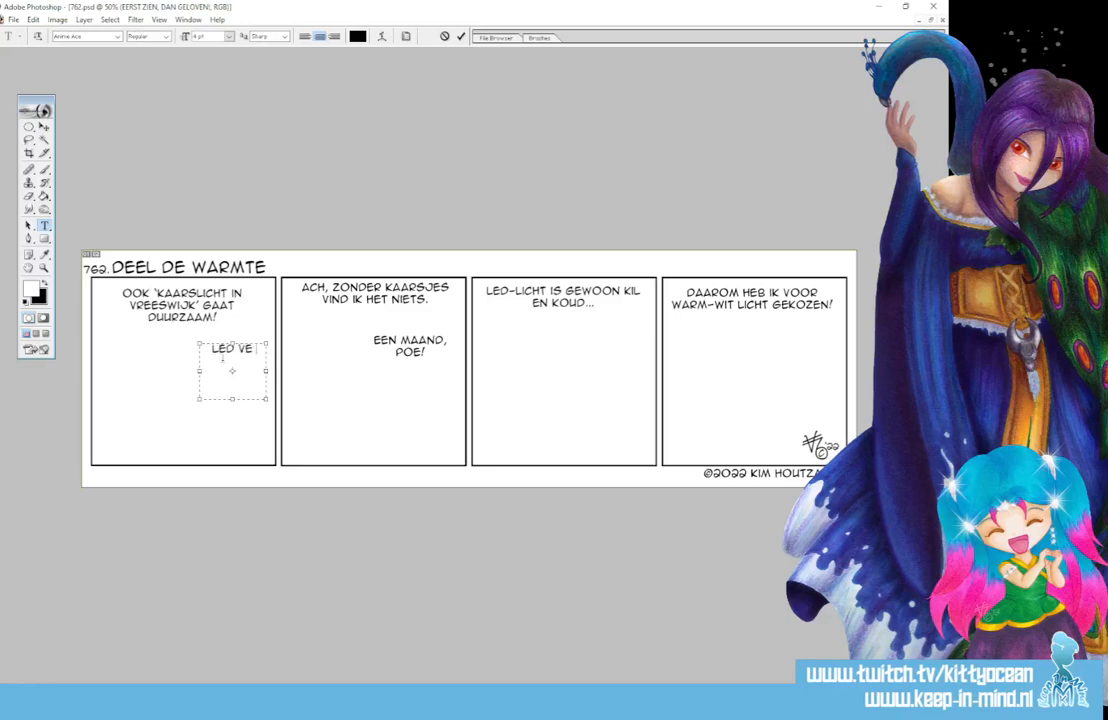
text(NGT)
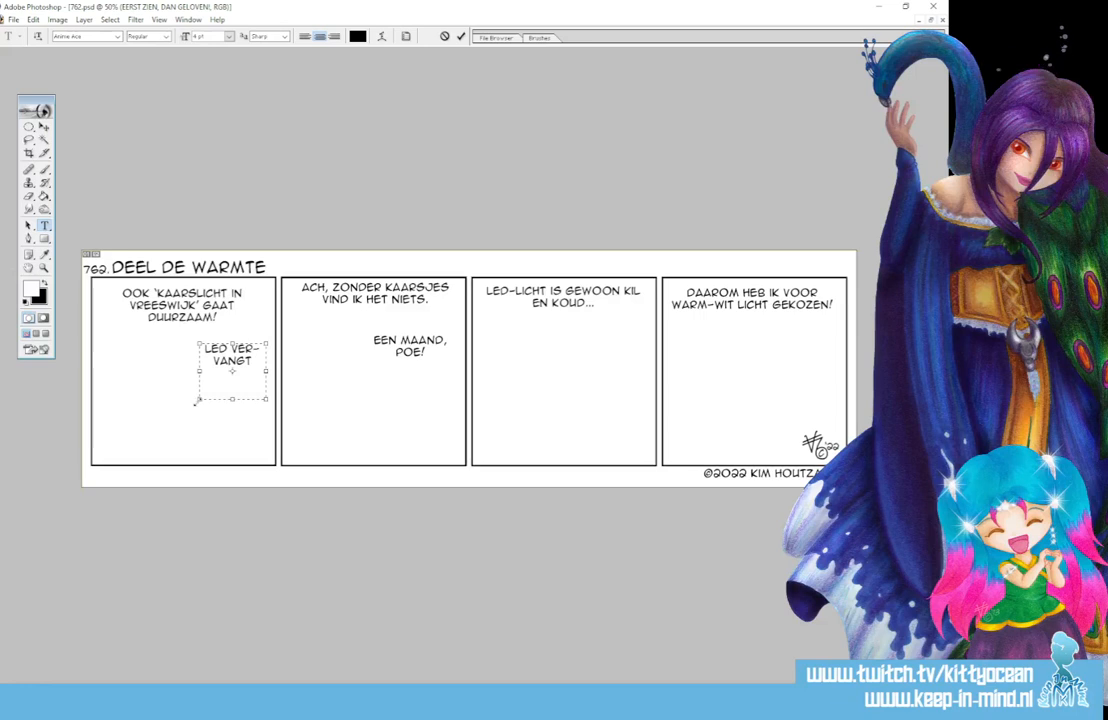
drag(199, 399, 165, 403)
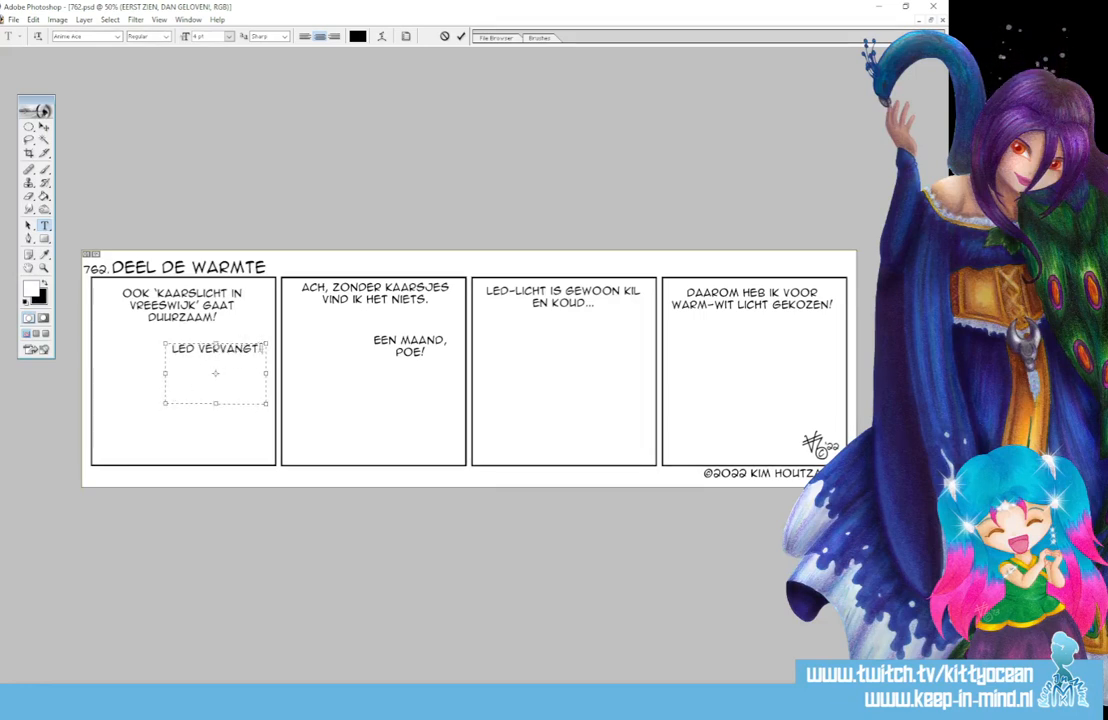
text(STEEDS MEER)
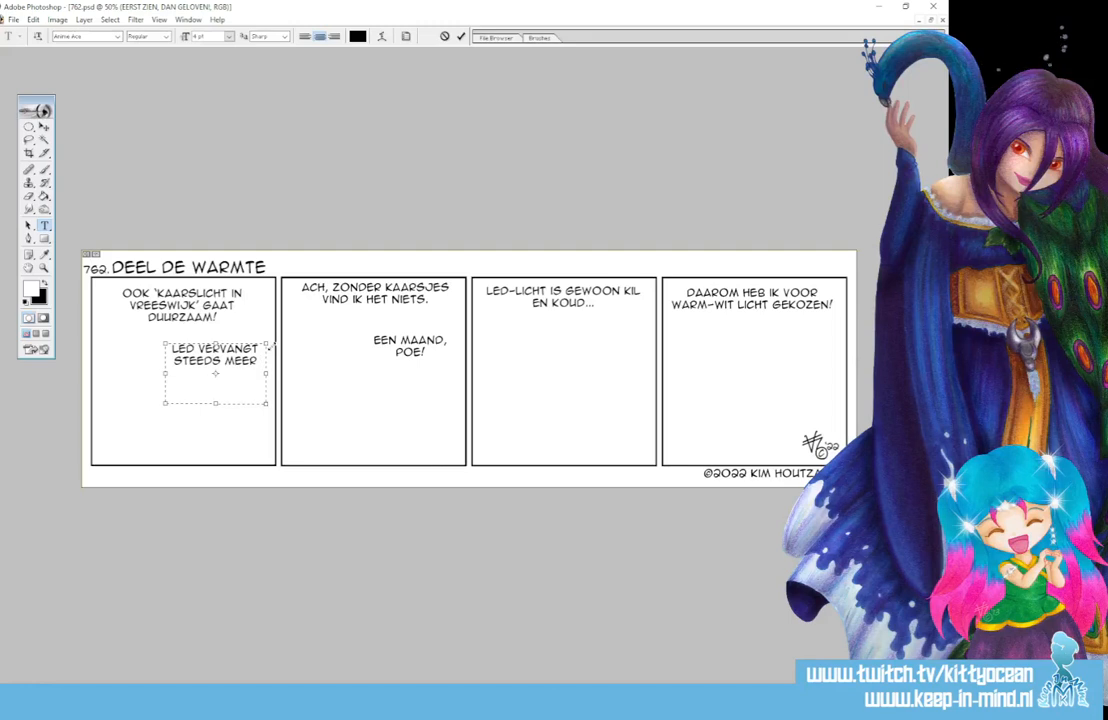
text( KAARSEN.)
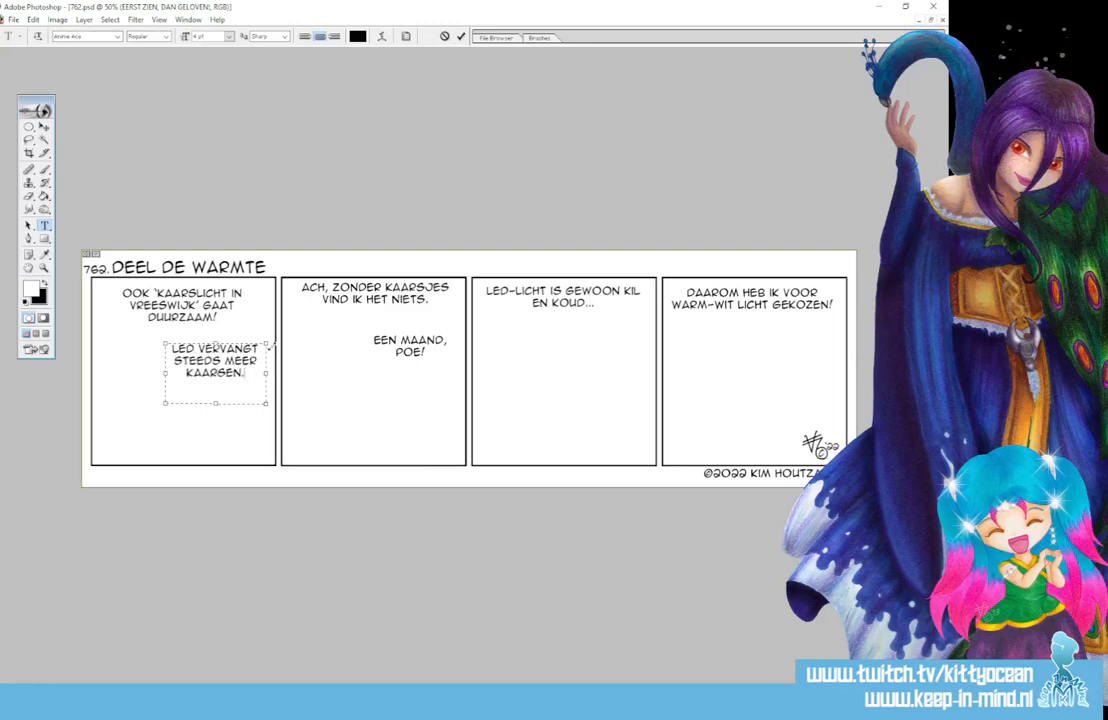
click(460, 36)
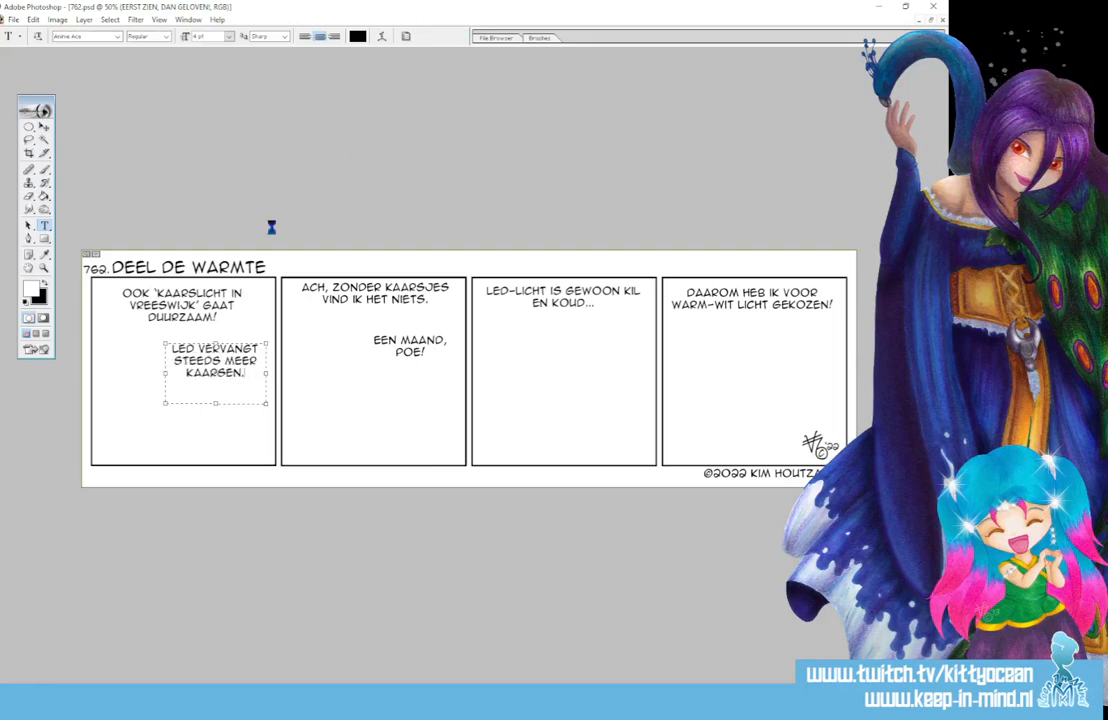
Step: Move the first panel's lower dialogue down near the panel's bottom edge and delete the "Een maand, poe!" layer in the second panel
click(43, 128)
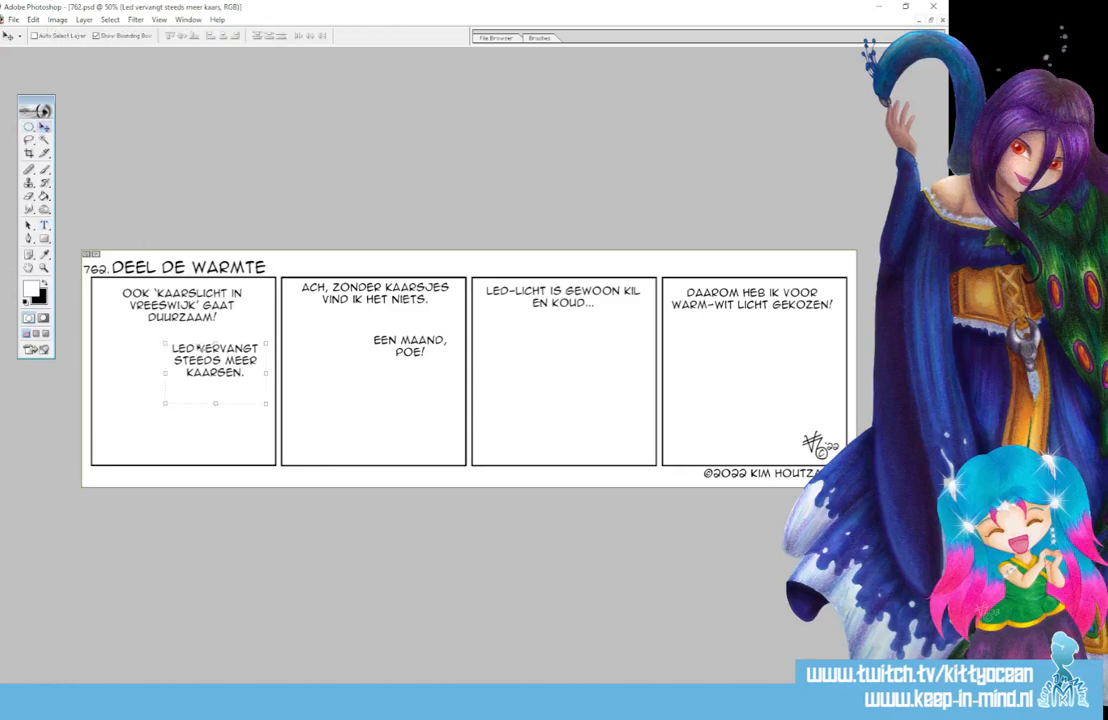
drag(215, 360, 215, 433)
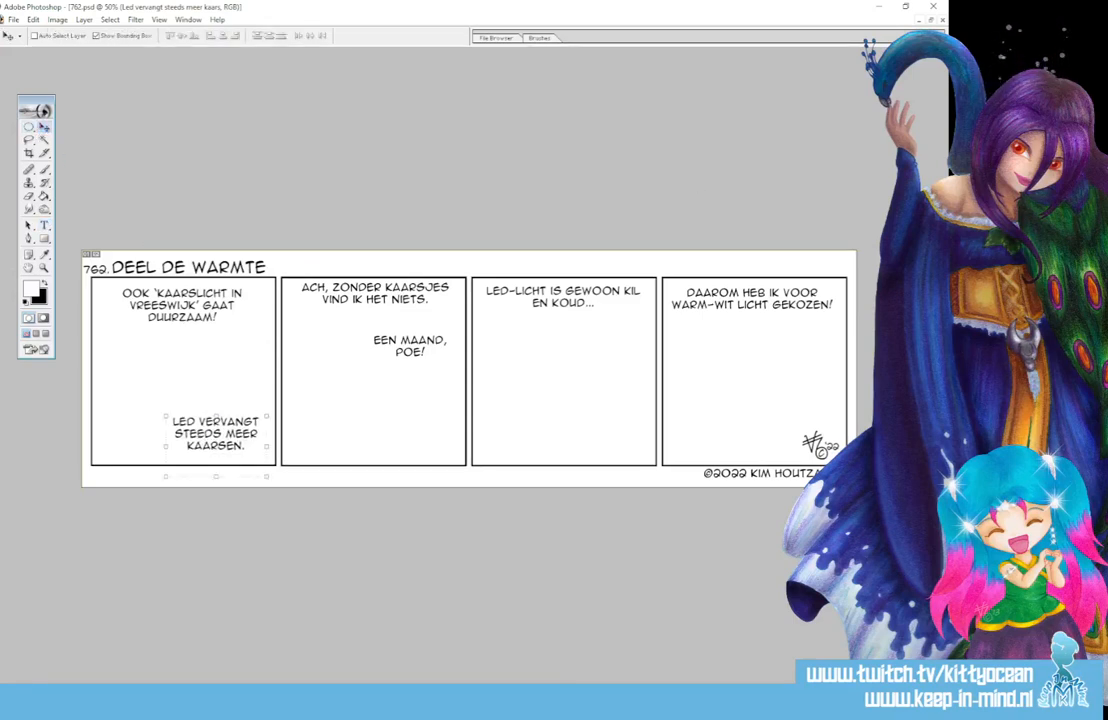
ctrl+click(410, 346)
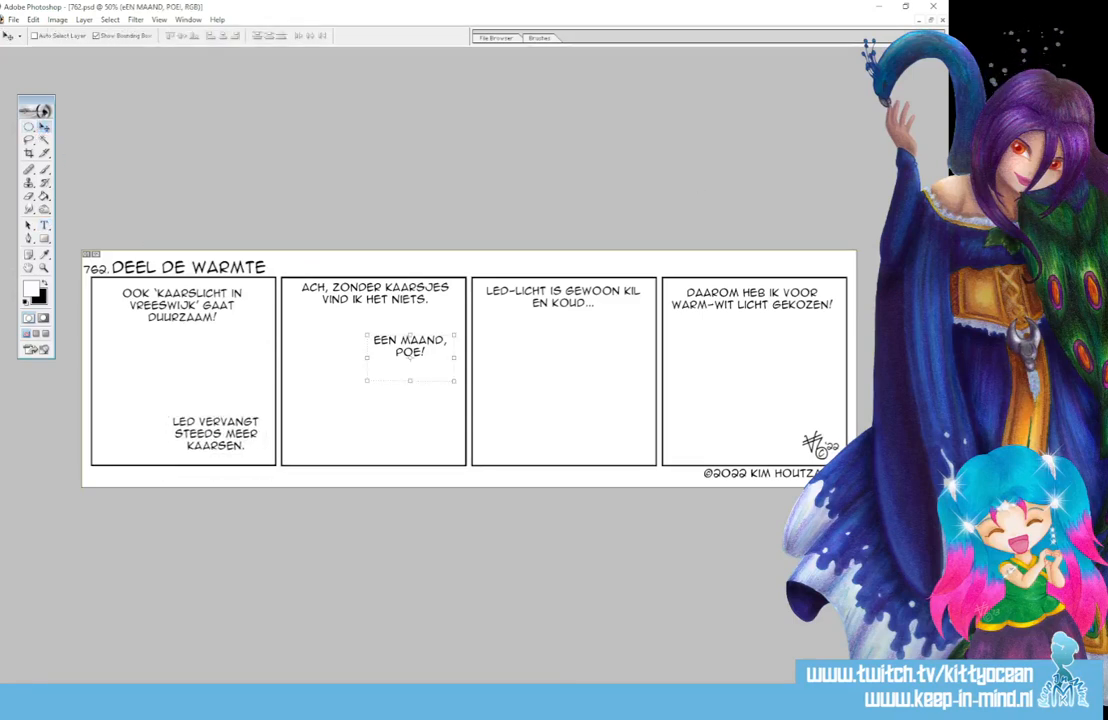
key(Delete)
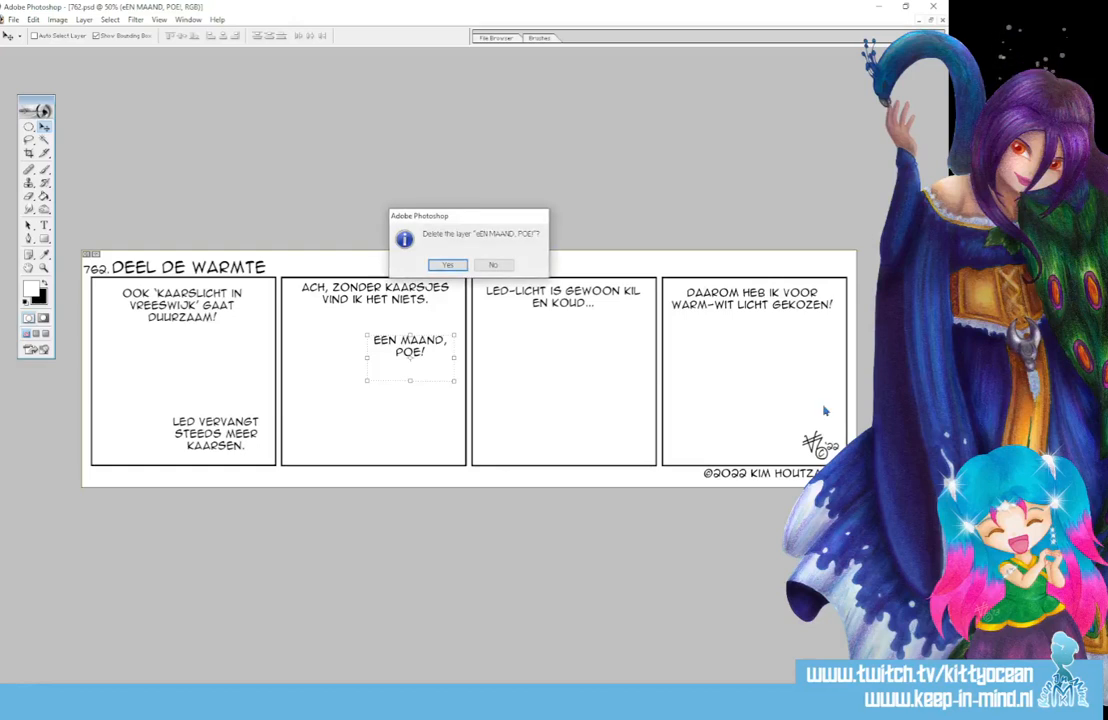
click(449, 265)
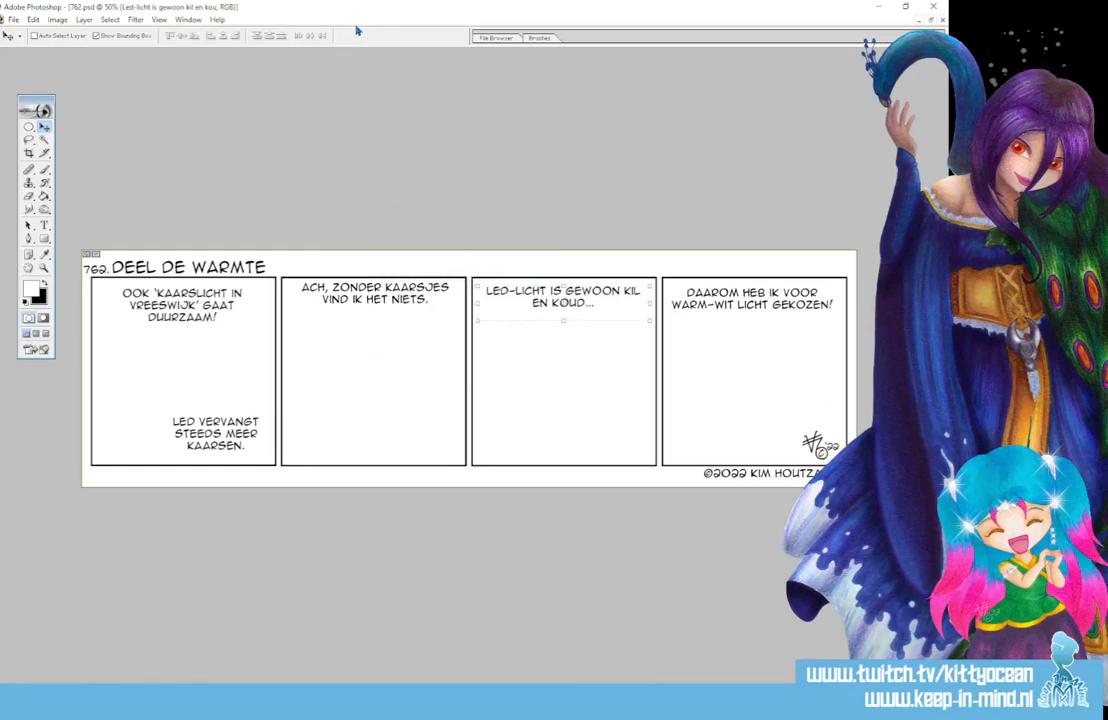
Step: Reword the dialogue in the fourth panel to "Daarom kiezen ze voor warm-wit licht!"
click(44, 225)
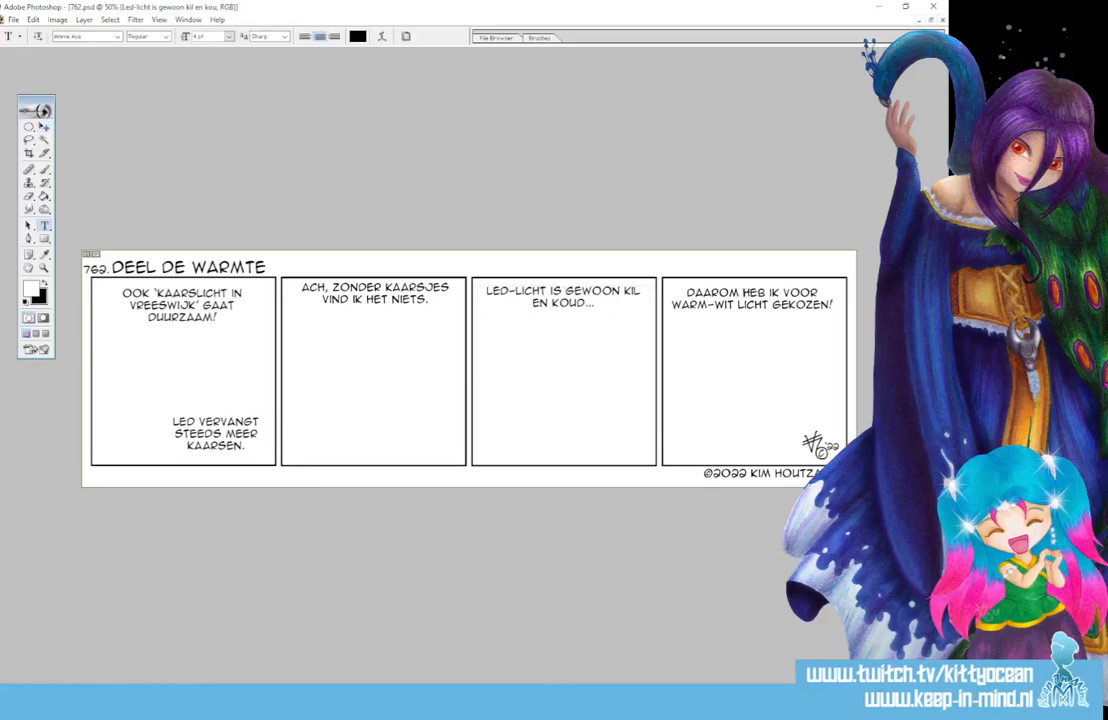
drag(738, 292, 783, 292)
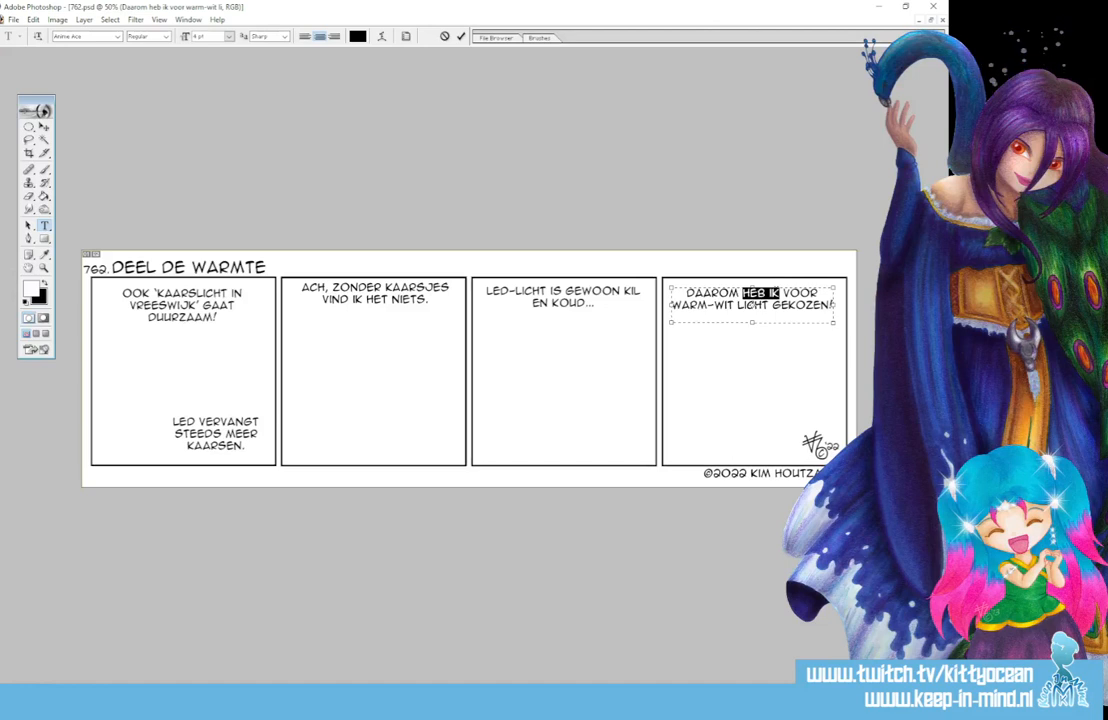
text(kiezen ze)
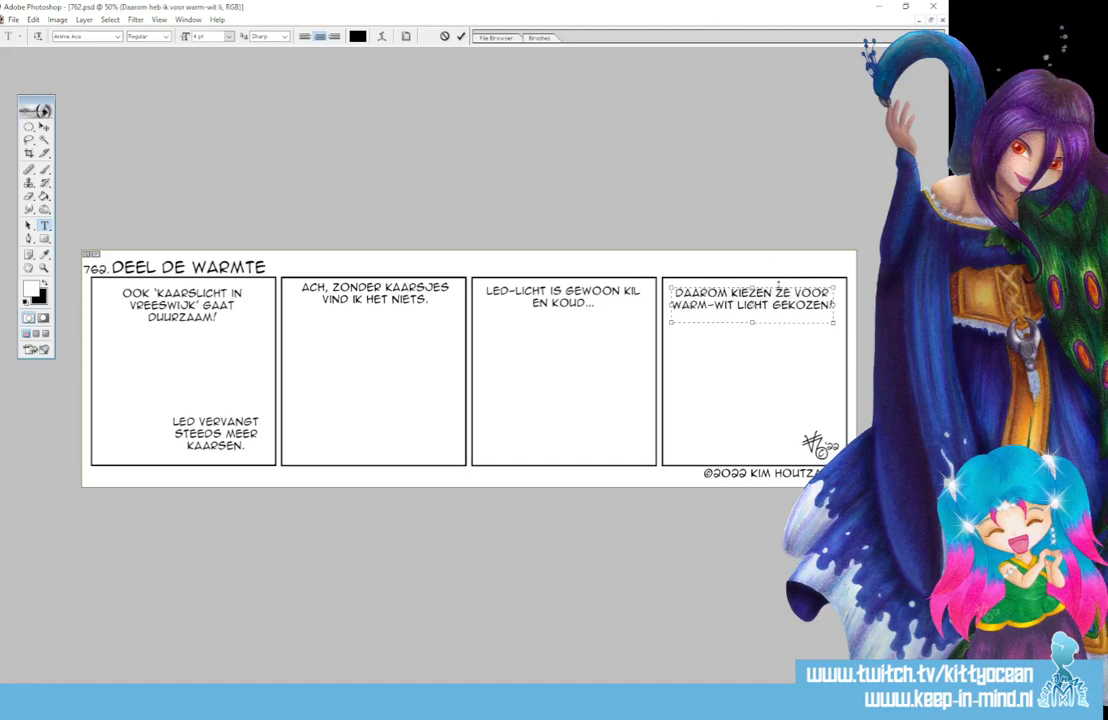
double_click(791, 305)
key(BackSpace)
key(BackSpace)
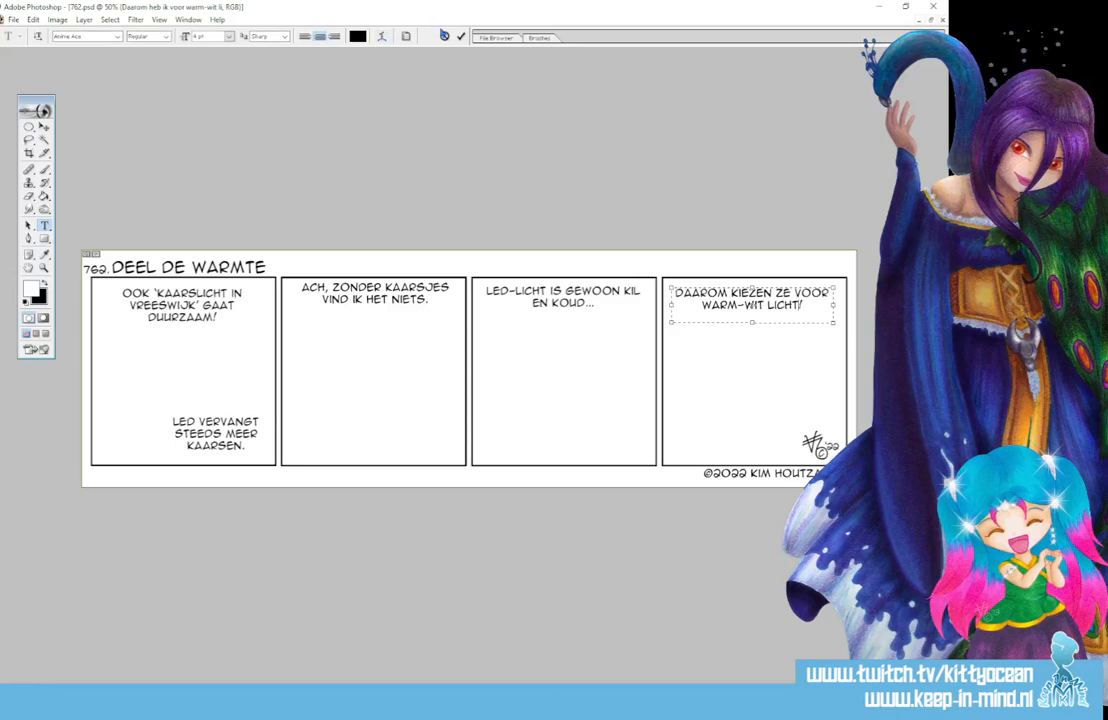
click(461, 37)
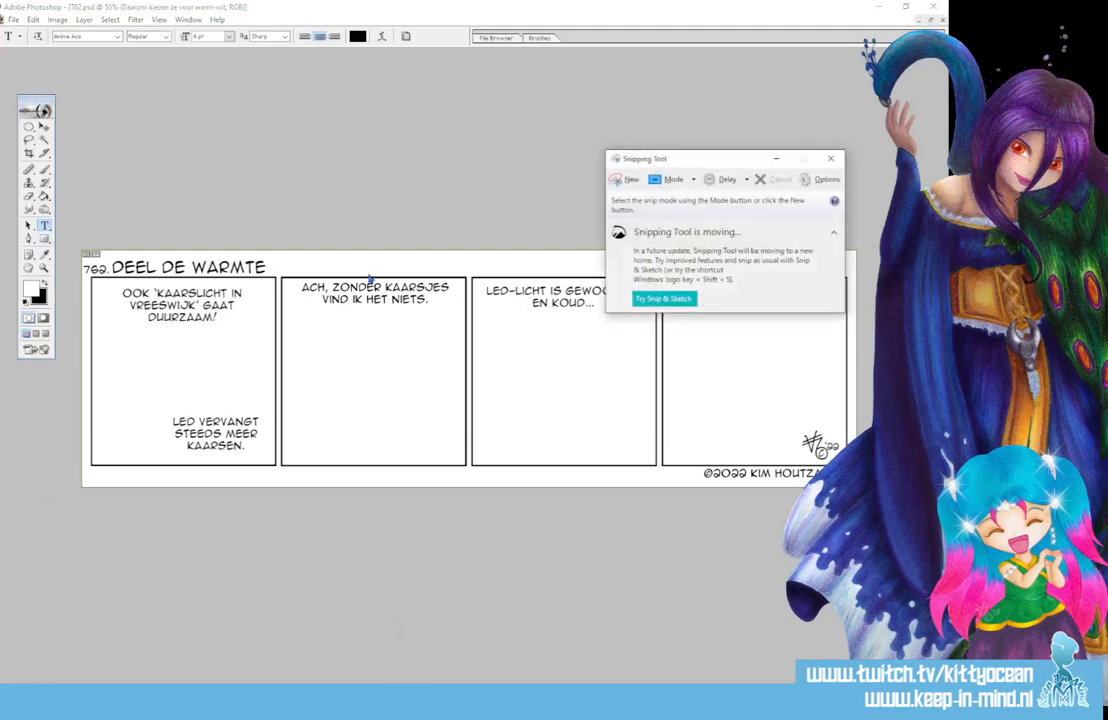
Step: Capture the whole comic strip as a snip with Snipping Tool and return to Photoshop
click(617, 180)
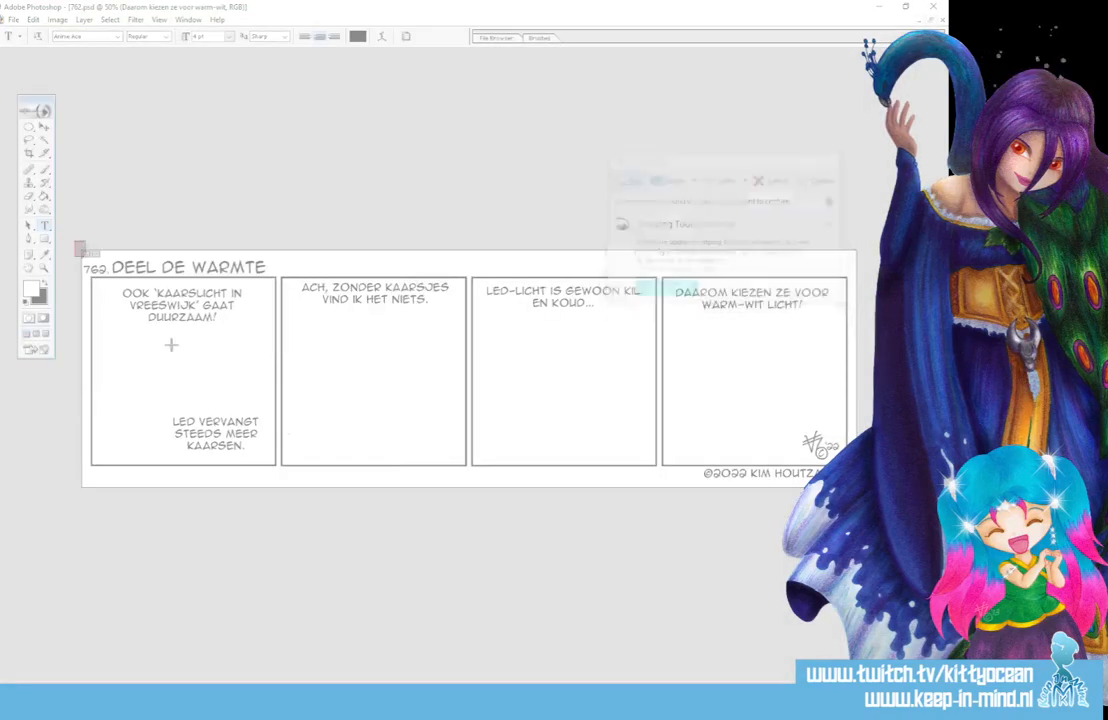
drag(75, 241, 858, 492)
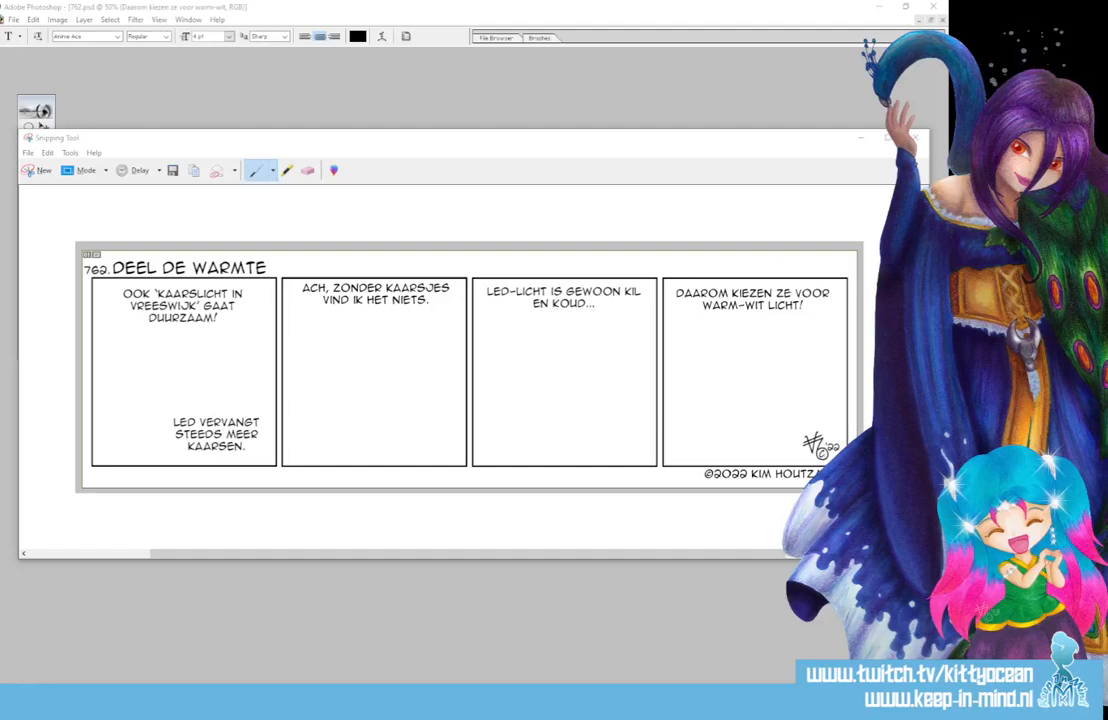
click(860, 138)
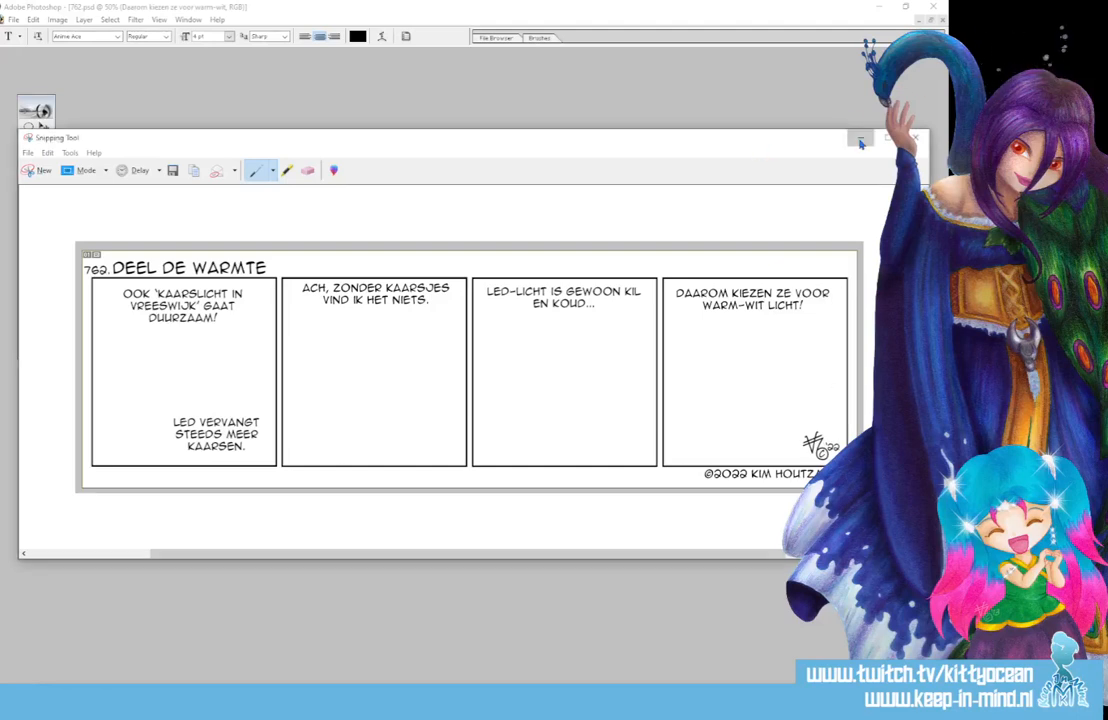
click(157, 7)
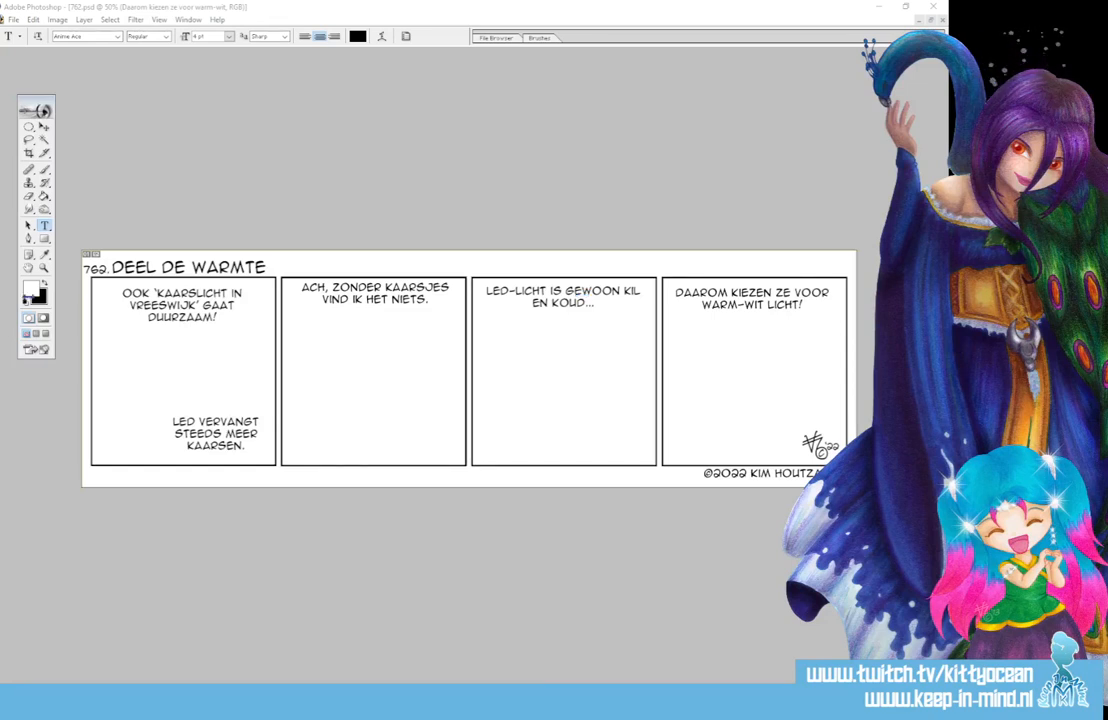
Step: Set the foreground color to muted red CA7474 and sketch the left figure's shoulders, torso and arms in the second panel
click(31, 288)
click(595, 184)
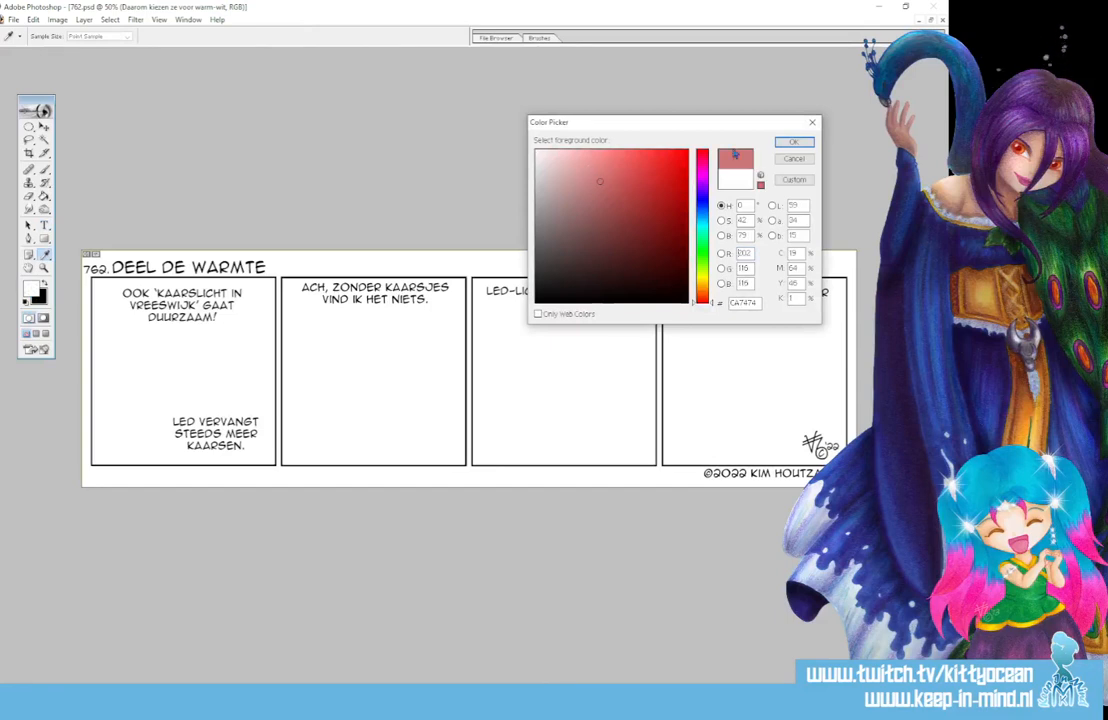
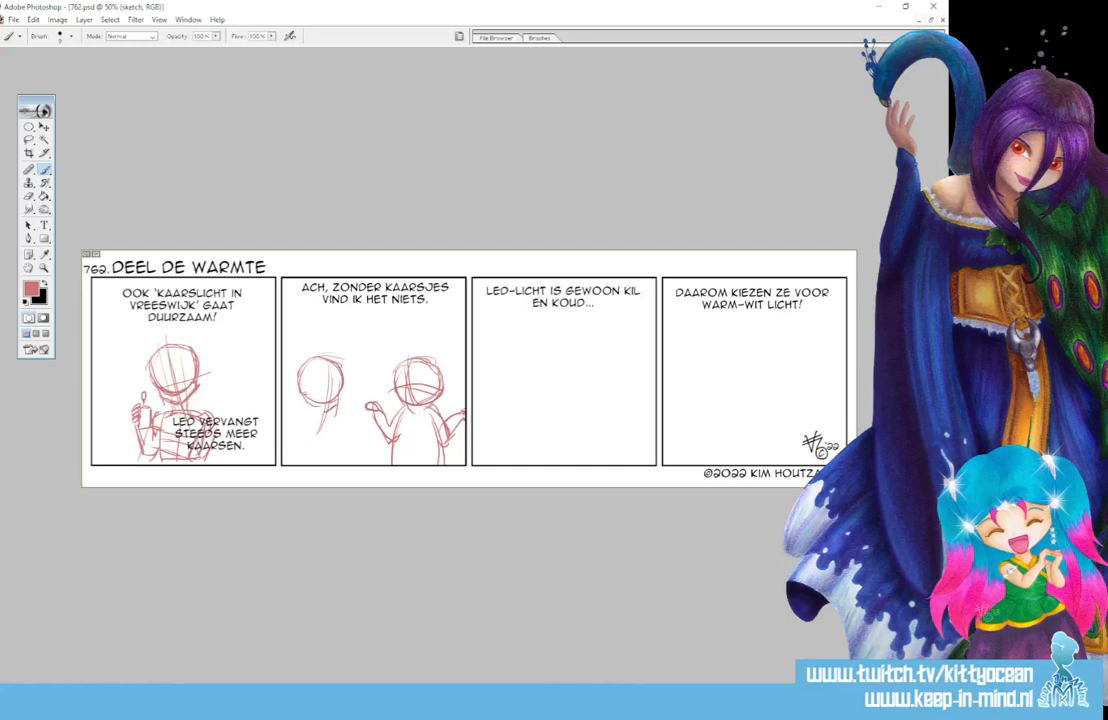
mouse_move(300, 397)
mouse_down()
mouse_move(330, 411)
mouse_move(303, 422)
mouse_move(332, 424)
mouse_move(282, 455)
mouse_up()
mouse_move(283, 454)
mouse_down()
mouse_move(331, 426)
mouse_move(298, 437)
mouse_up()
drag(318, 418, 290, 456)
mouse_move(291, 430)
mouse_down()
mouse_move(336, 437)
mouse_move(308, 461)
mouse_move(322, 463)
mouse_move(300, 445)
mouse_move(292, 457)
mouse_up()
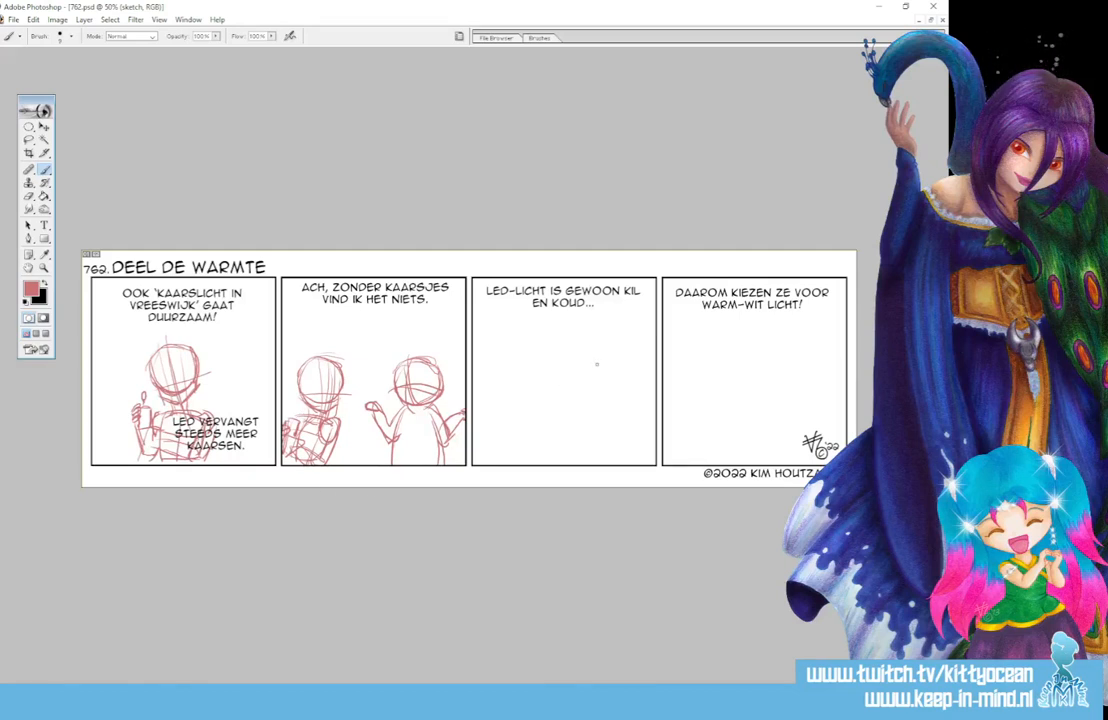
Step: Sketch the right-hand figure in the third panel with a round head, sloping shoulders and one raised hand
mouse_move(632, 366)
mouse_down()
mouse_move(580, 372)
mouse_move(576, 400)
mouse_move(600, 428)
mouse_move(639, 418)
mouse_move(606, 428)
mouse_move(576, 380)
mouse_move(605, 429)
mouse_move(642, 400)
mouse_move(591, 462)
mouse_move(655, 464)
mouse_up()
mouse_move(585, 463)
mouse_down()
mouse_move(591, 443)
mouse_move(576, 441)
mouse_move(562, 462)
mouse_move(572, 464)
mouse_move(560, 430)
mouse_up()
mouse_move(564, 426)
mouse_down()
mouse_move(578, 444)
mouse_move(560, 415)
mouse_move(551, 427)
mouse_move(566, 438)
mouse_up()
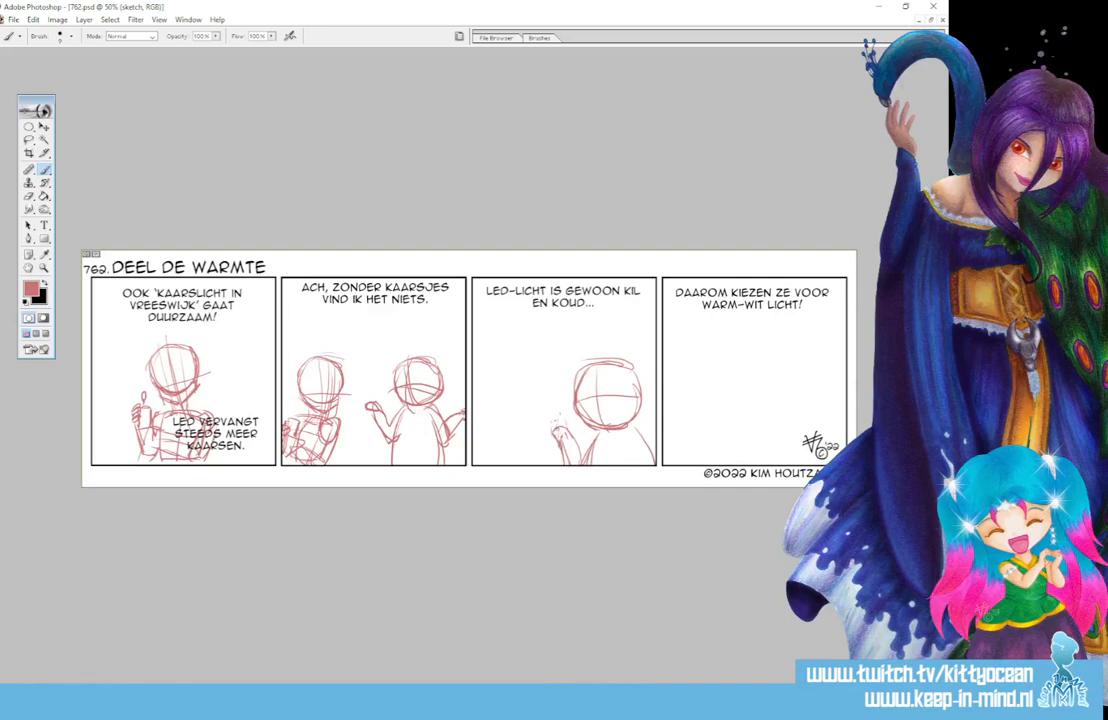
drag(556, 441, 561, 466)
drag(640, 424, 654, 462)
Step: Sketch the left figure's round head with face guidelines in the third panel
drag(497, 363, 540, 373)
mouse_move(506, 362)
mouse_down()
mouse_move(484, 385)
mouse_move(494, 415)
mouse_move(523, 417)
mouse_move(543, 378)
mouse_move(503, 365)
mouse_move(483, 390)
mouse_move(527, 400)
mouse_move(525, 449)
mouse_up()
mouse_move(539, 400)
mouse_down()
mouse_move(537, 423)
mouse_move(524, 427)
mouse_move(537, 416)
mouse_up()
mouse_move(488, 408)
mouse_down()
mouse_move(540, 398)
mouse_move(514, 439)
mouse_up()
drag(536, 374, 534, 430)
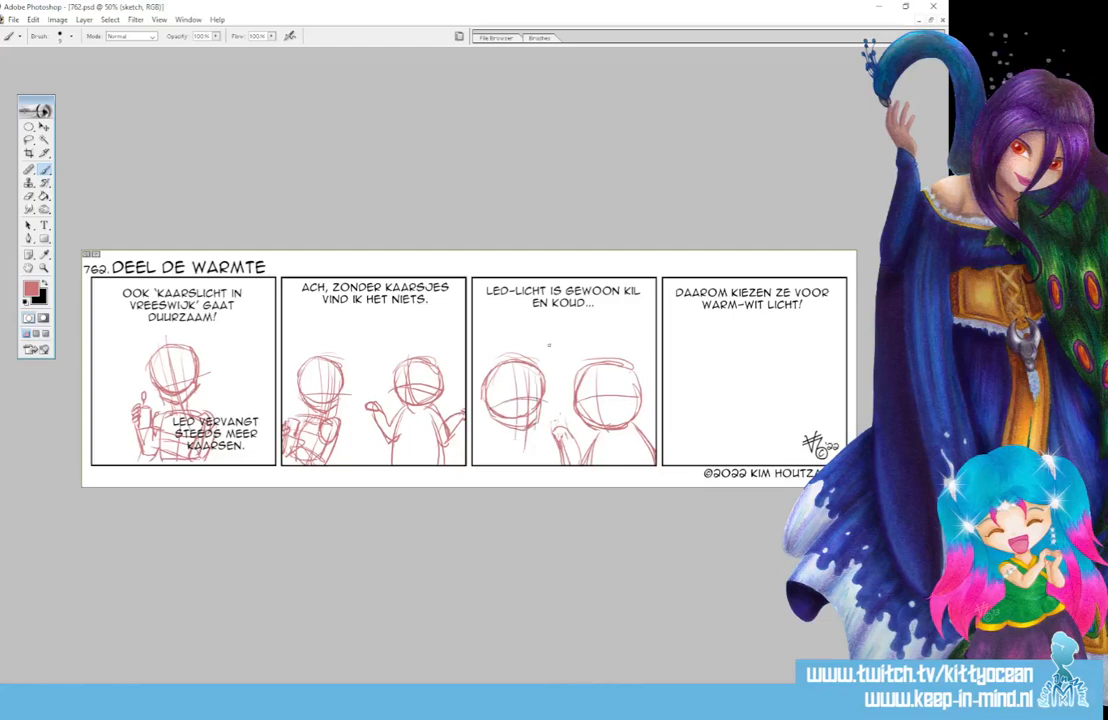
Step: Sketch an exclamation mark with a pointer line above the third panel's left figure, and add the figure's shoulders and arms
drag(548, 357, 546, 362)
mouse_move(553, 346)
mouse_down()
mouse_move(548, 356)
mouse_move(566, 341)
mouse_move(550, 343)
mouse_up()
drag(564, 324, 565, 340)
mouse_move(500, 440)
mouse_down()
mouse_move(532, 448)
mouse_move(474, 453)
mouse_move(477, 464)
mouse_up()
mouse_move(528, 452)
mouse_down()
mouse_move(528, 465)
mouse_move(475, 457)
mouse_move(520, 450)
mouse_move(529, 463)
mouse_move(522, 456)
mouse_up()
mouse_move(535, 430)
mouse_down()
mouse_move(515, 455)
mouse_move(534, 413)
mouse_move(533, 432)
mouse_up()
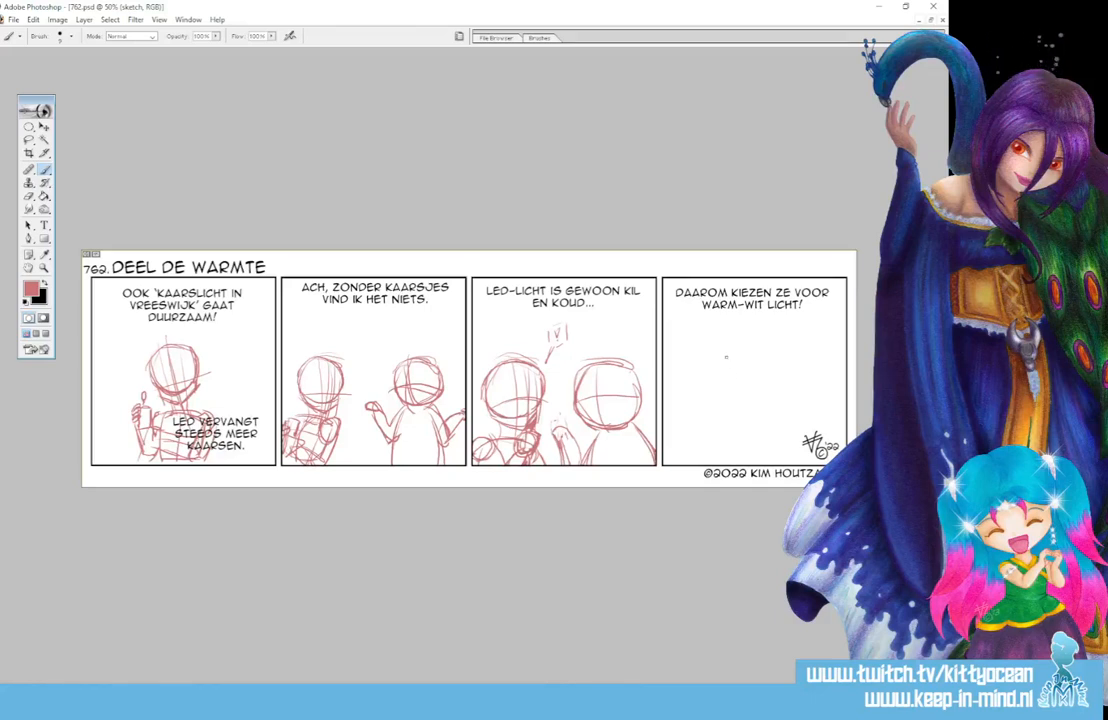
Step: Sketch the central figure in the fourth panel with head, neck, shoulders and a raised hand beside the signature
mouse_move(728, 357)
mouse_down()
mouse_move(775, 368)
mouse_move(716, 395)
mouse_move(735, 418)
mouse_move(765, 410)
mouse_move(776, 375)
mouse_move(772, 412)
mouse_up()
mouse_move(749, 358)
mouse_down()
mouse_move(751, 435)
mouse_move(727, 428)
mouse_move(772, 424)
mouse_move(741, 447)
mouse_move(761, 447)
mouse_move(722, 448)
mouse_move(719, 463)
mouse_move(785, 454)
mouse_up()
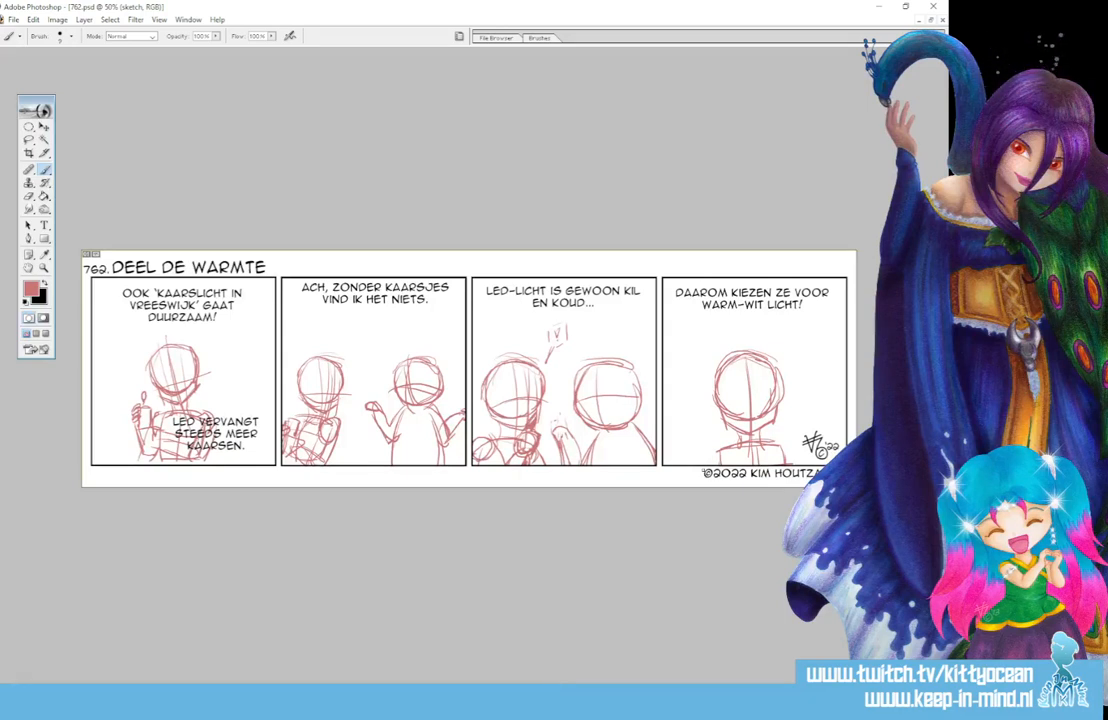
mouse_move(719, 445)
mouse_down()
mouse_move(701, 464)
mouse_move(794, 461)
mouse_move(812, 432)
mouse_move(804, 423)
mouse_move(820, 464)
mouse_up()
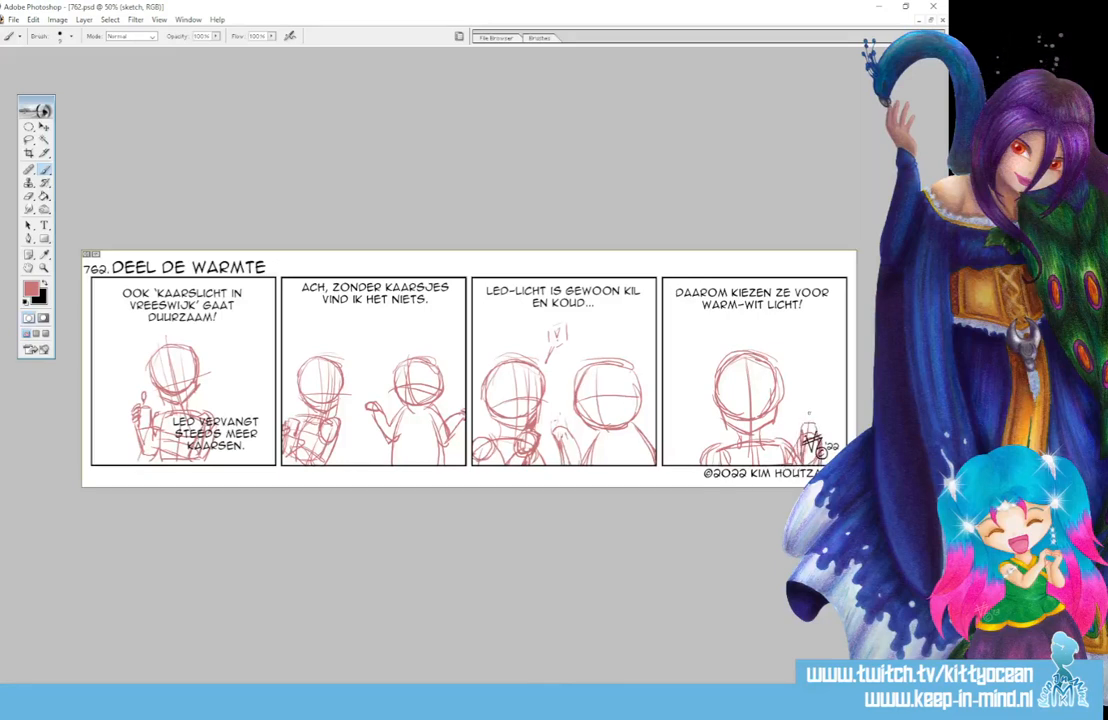
mouse_move(809, 413)
mouse_down()
mouse_move(801, 434)
mouse_move(814, 439)
mouse_move(809, 398)
mouse_move(815, 422)
mouse_up()
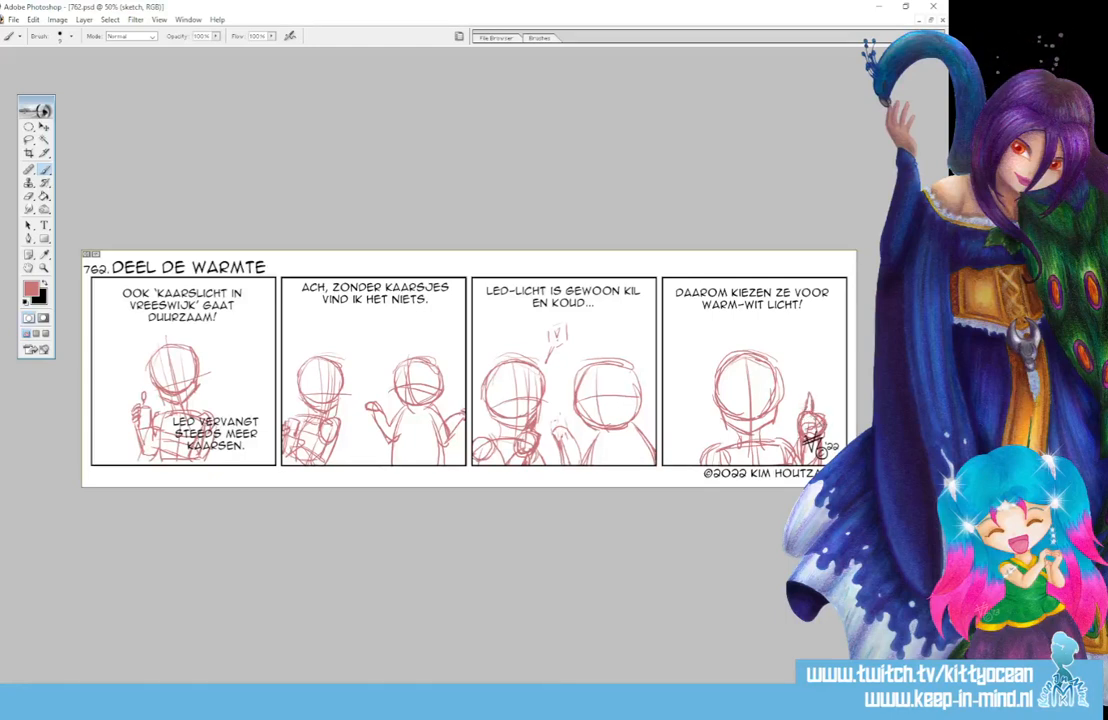
Step: Add a small cropped head at the fourth panel's right edge, plus the central figure's second hand and face guidelines
mouse_move(832, 350)
mouse_down()
mouse_move(822, 372)
mouse_move(838, 380)
mouse_move(843, 354)
mouse_move(826, 376)
mouse_move(843, 378)
mouse_move(846, 397)
mouse_up()
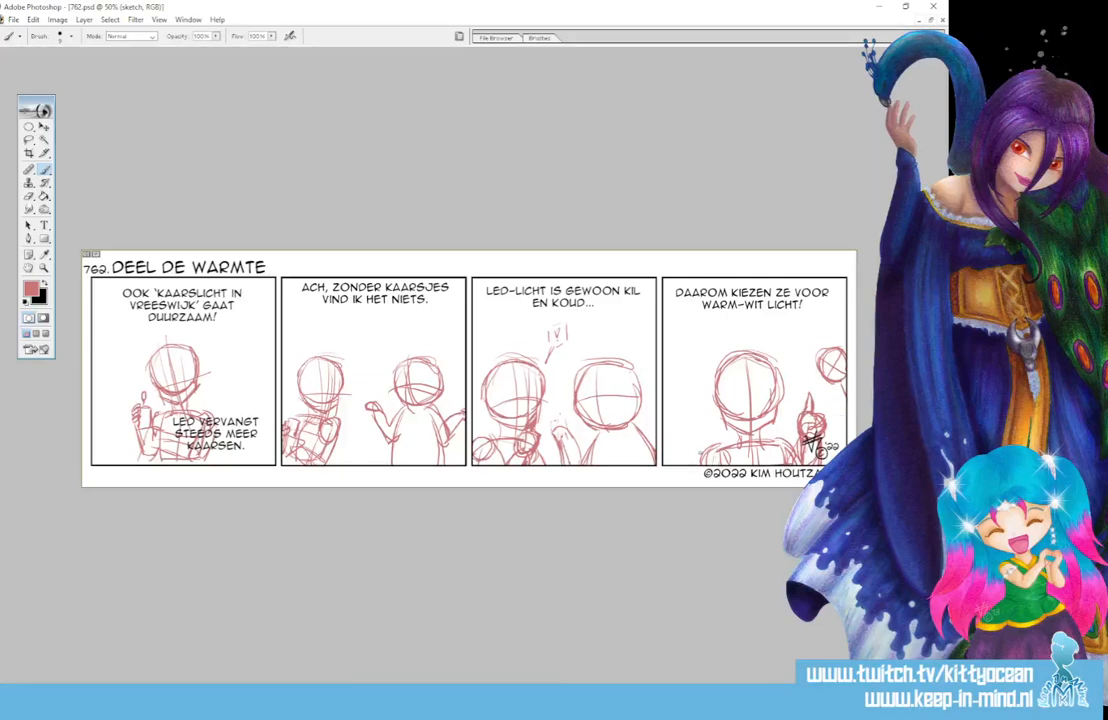
mouse_move(698, 452)
mouse_down()
mouse_move(718, 437)
mouse_move(716, 459)
mouse_up()
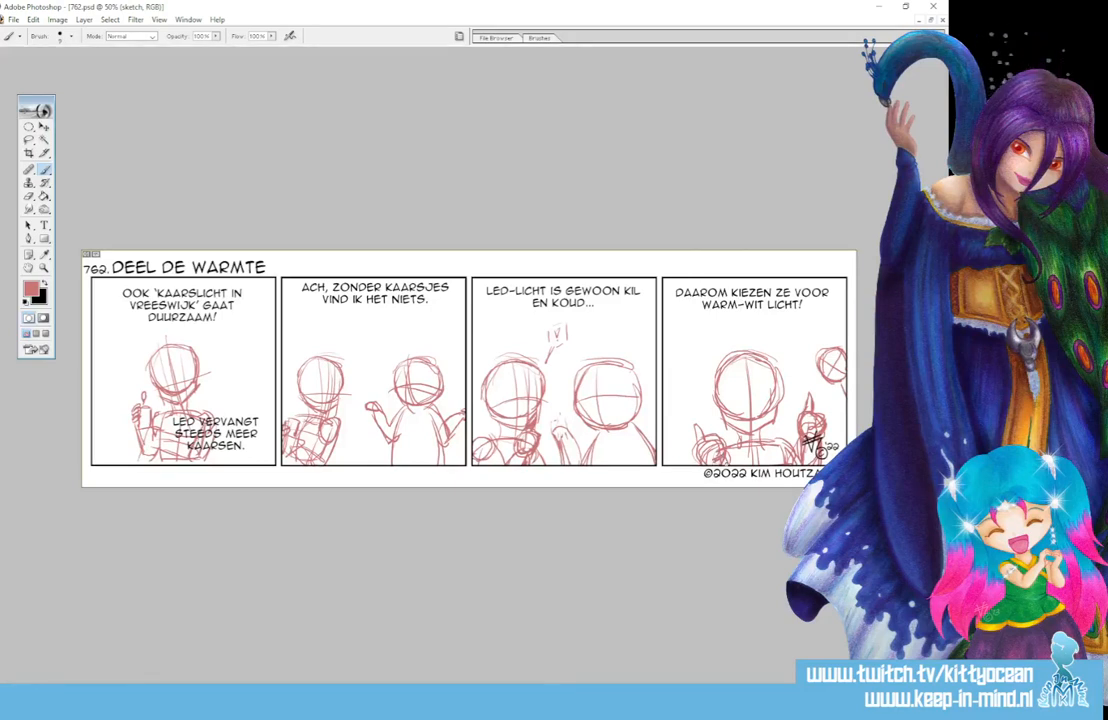
drag(736, 376, 737, 428)
mouse_move(764, 360)
mouse_down()
mouse_move(763, 411)
mouse_move(797, 407)
mouse_up()
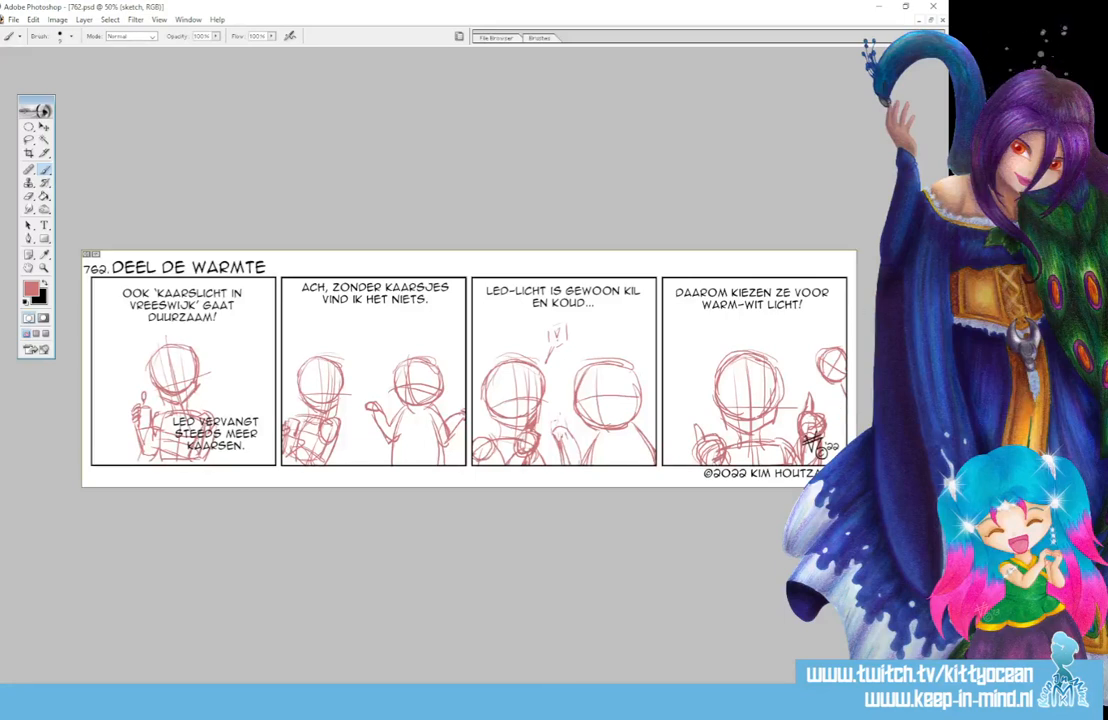
Step: Reword the dialogue in the fourth panel to "Daarom is het ook warm-wit licht!"
key(alt+])
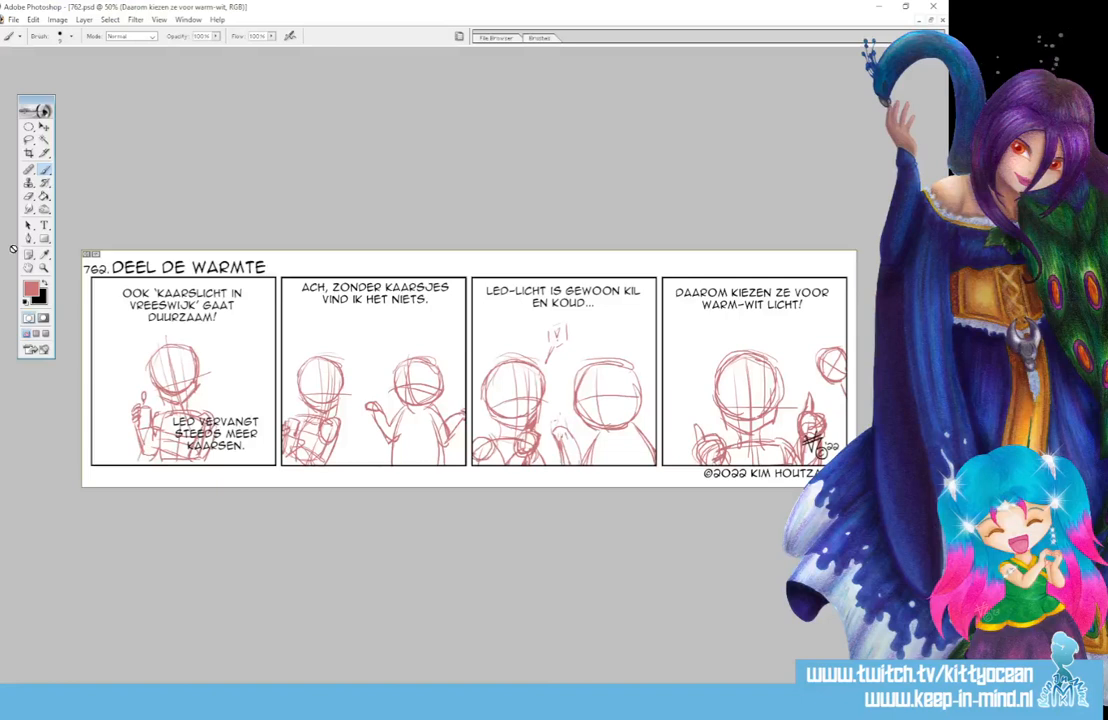
click(44, 226)
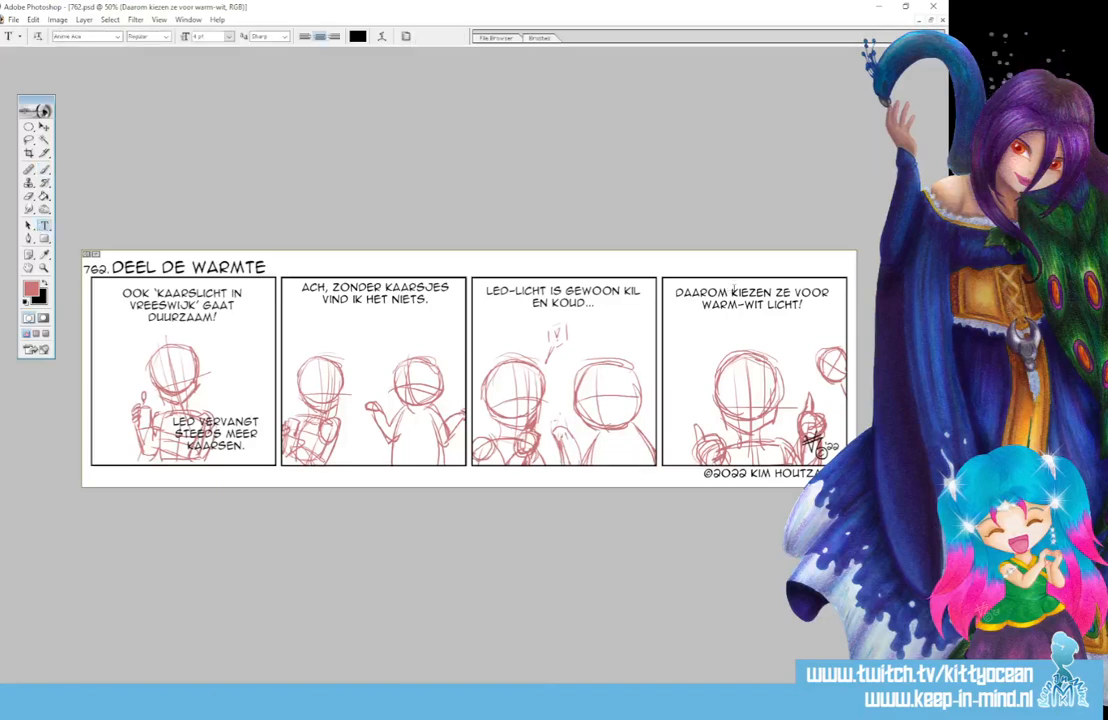
drag(731, 292, 827, 286)
click(814, 285)
key(BackSpace)
key(BackSpace)
key(BackSpace)
key(BackSpace)
key(BackSpace)
key(BackSpace)
key(BackSpace)
key(BackSpace)
key(BackSpace)
key(BackSpace)
key(BackSpace)
key(BackSpace)
key(BackSpace)
key(BackSpace)
text(IS HET)
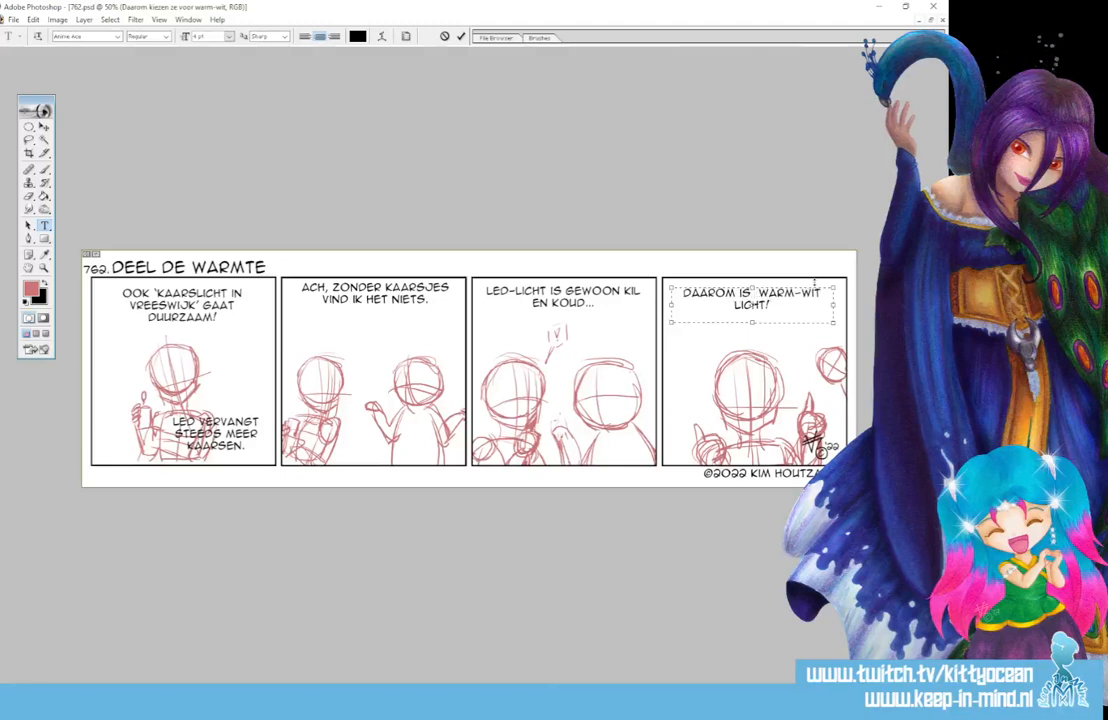
text( OOK)
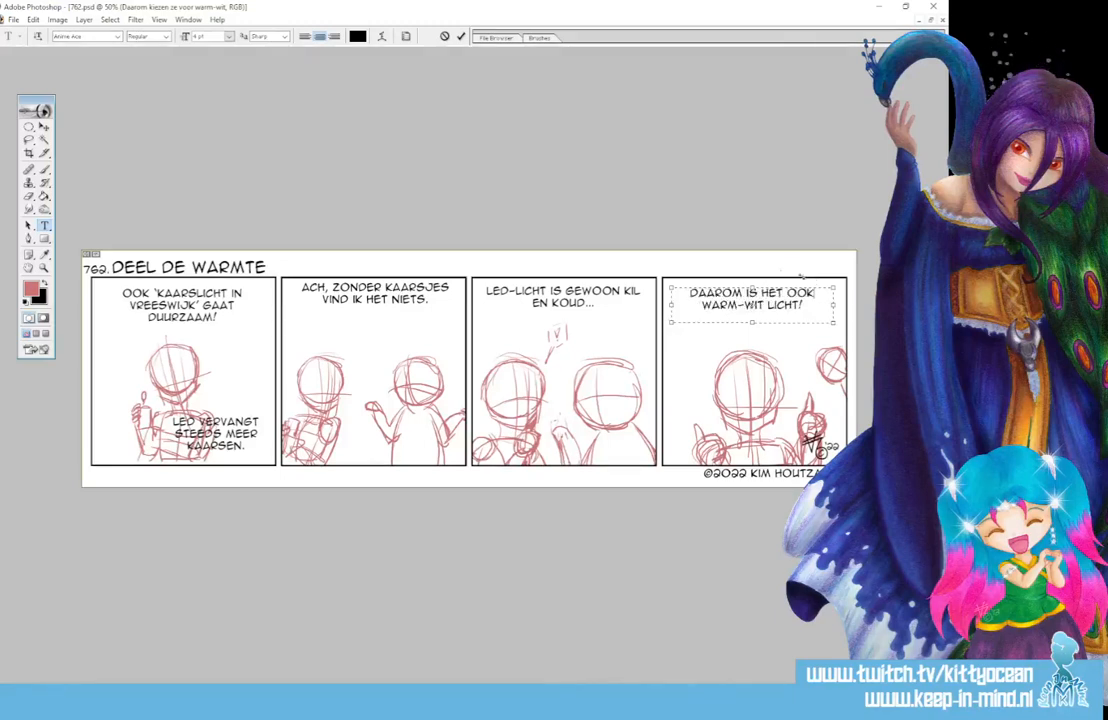
click(461, 36)
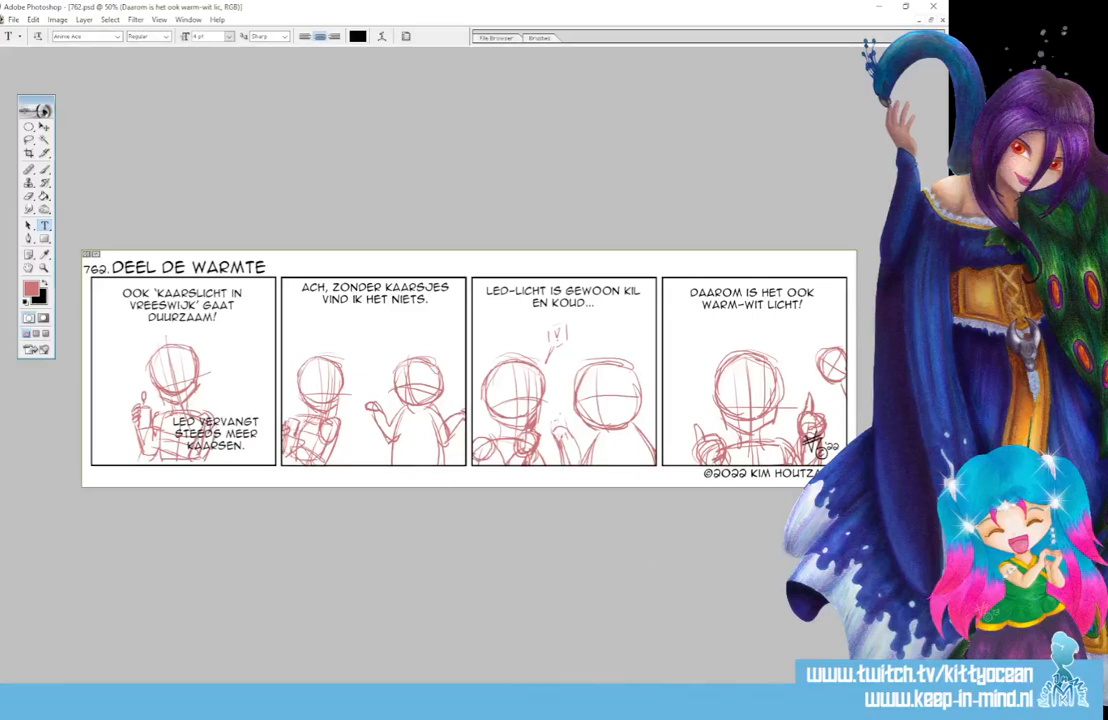
Step: Capture the sketched comic strip as a snip with Snipping Tool, then close it and return to Photoshop
key(alt+Tab)
click(32, 170)
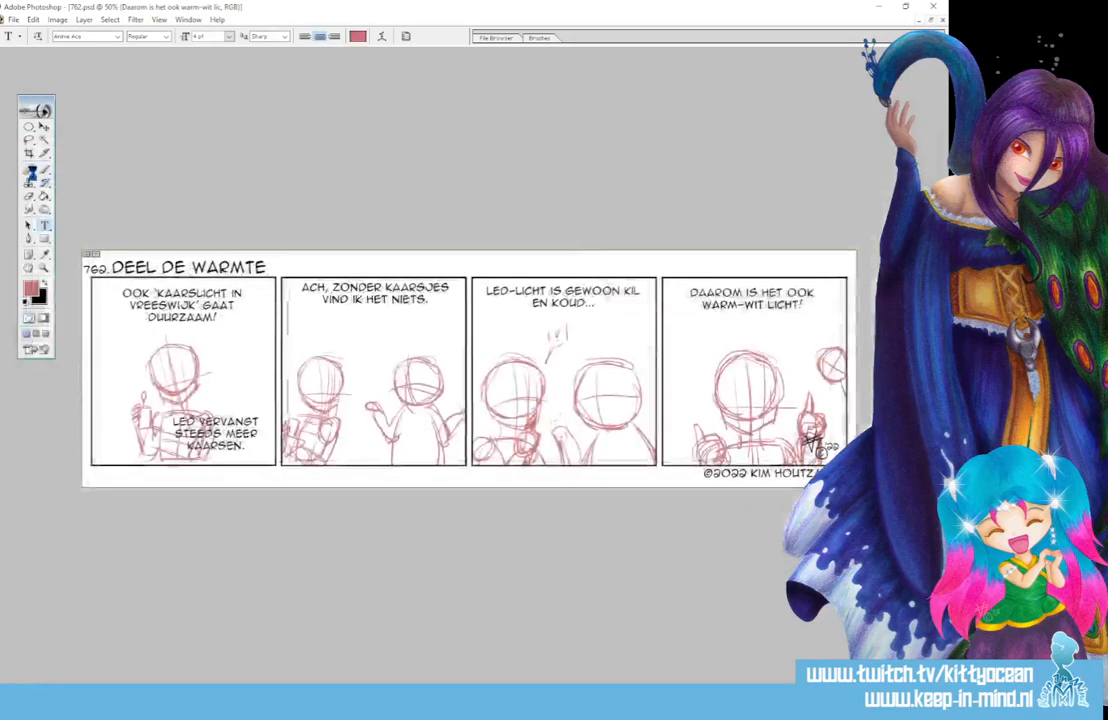
drag(70, 241, 864, 494)
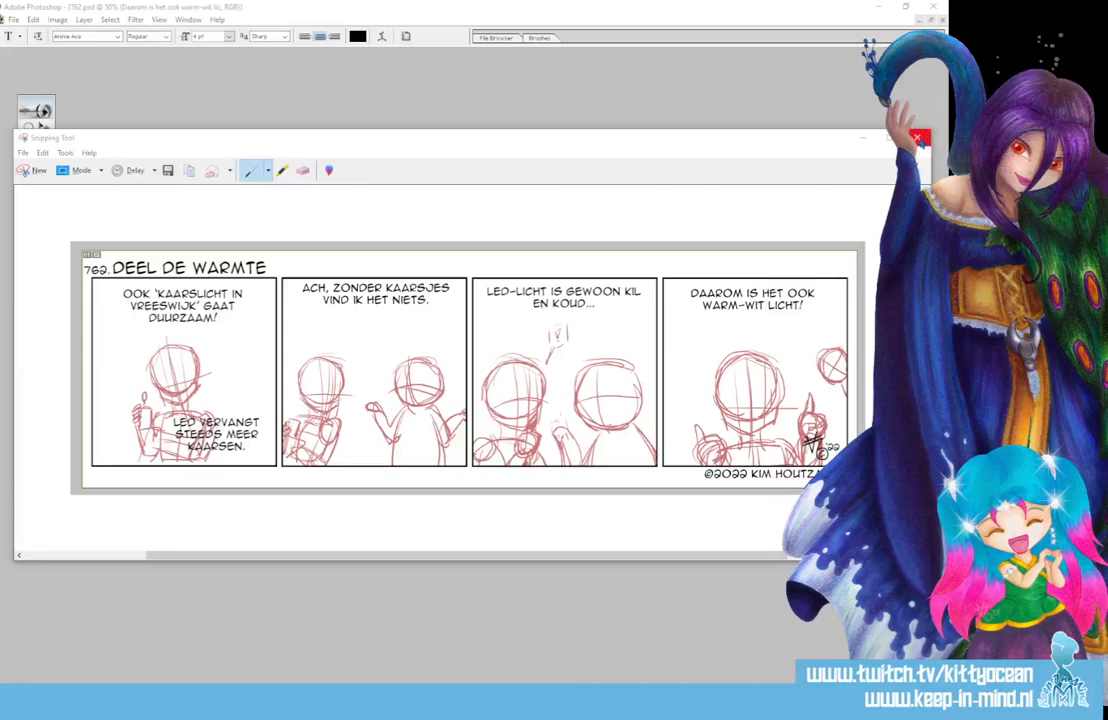
click(917, 137)
click(518, 360)
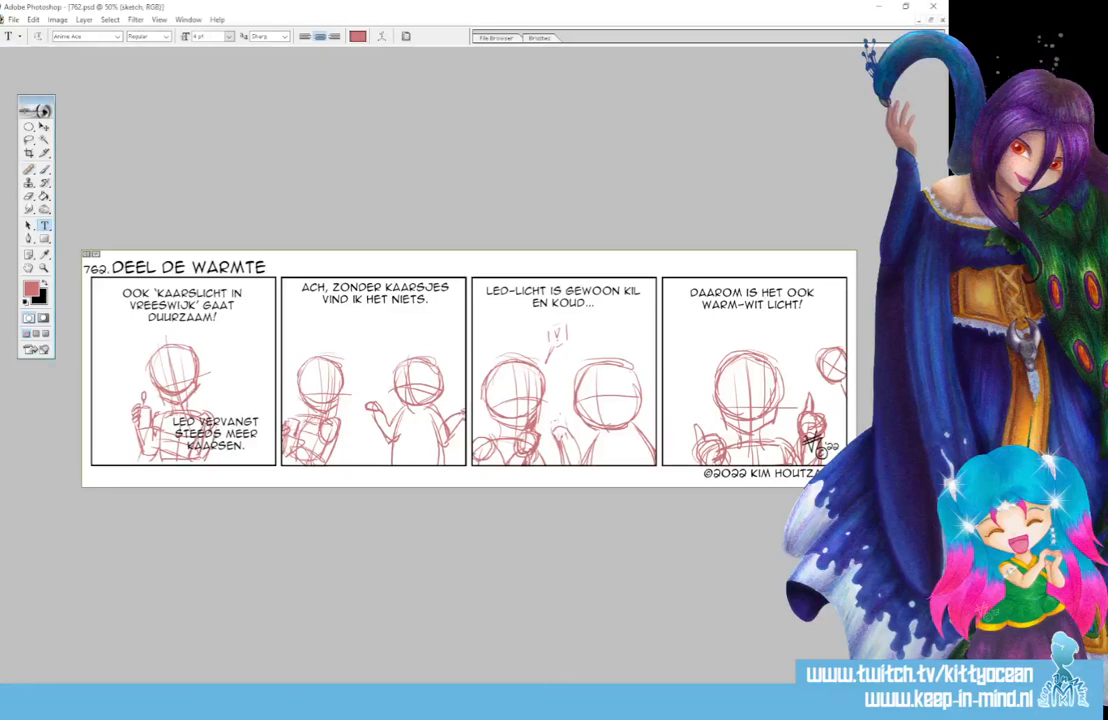
Step: Fade the sketch layer to 40% opacity and create a new layer named "line"
key(4)
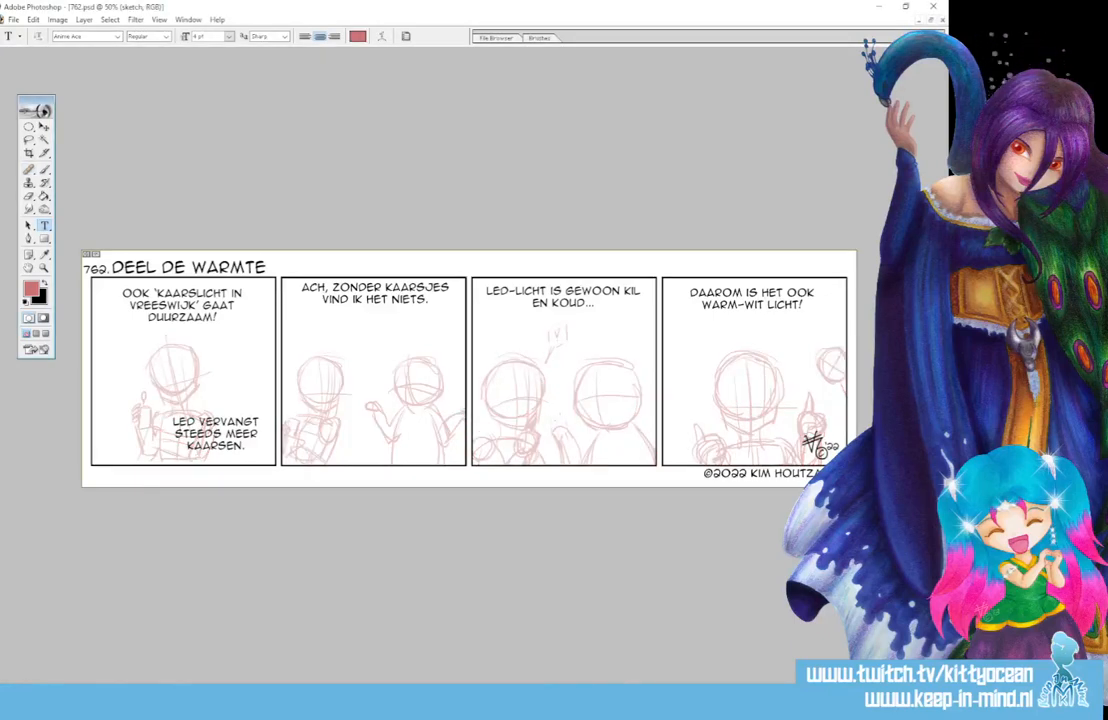
key(ctrl+shift+alt+n)
key(Return)
Step: Make black the foreground color and choose the 5 px brush preset for inking
click(44, 283)
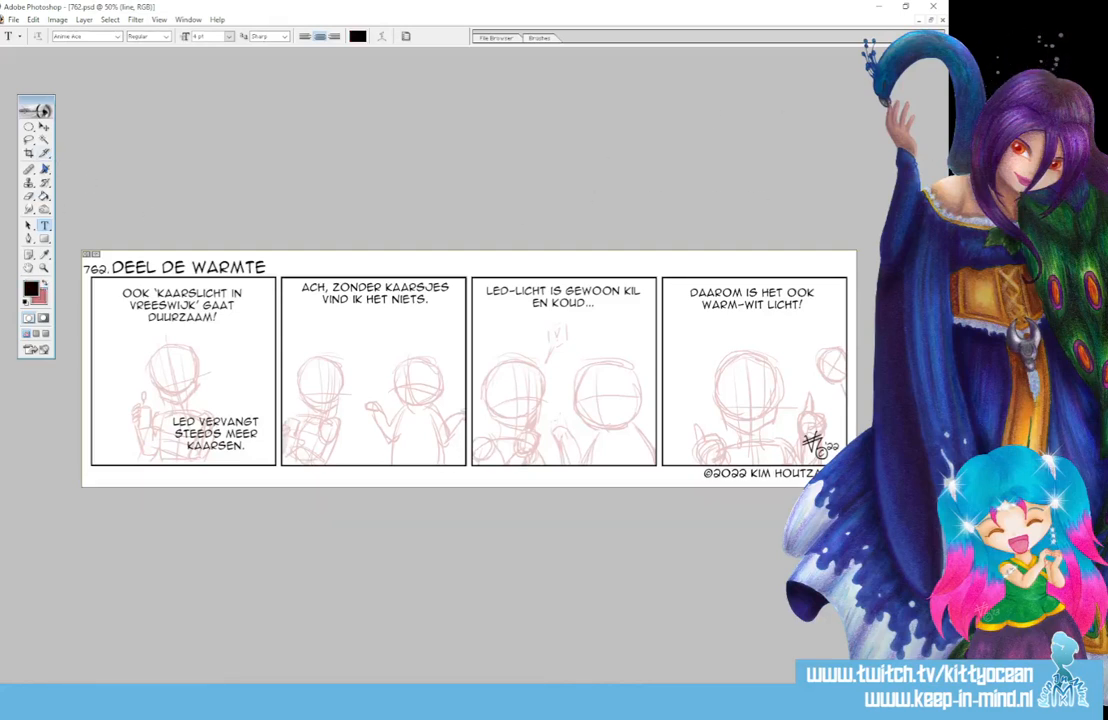
click(44, 169)
click(547, 40)
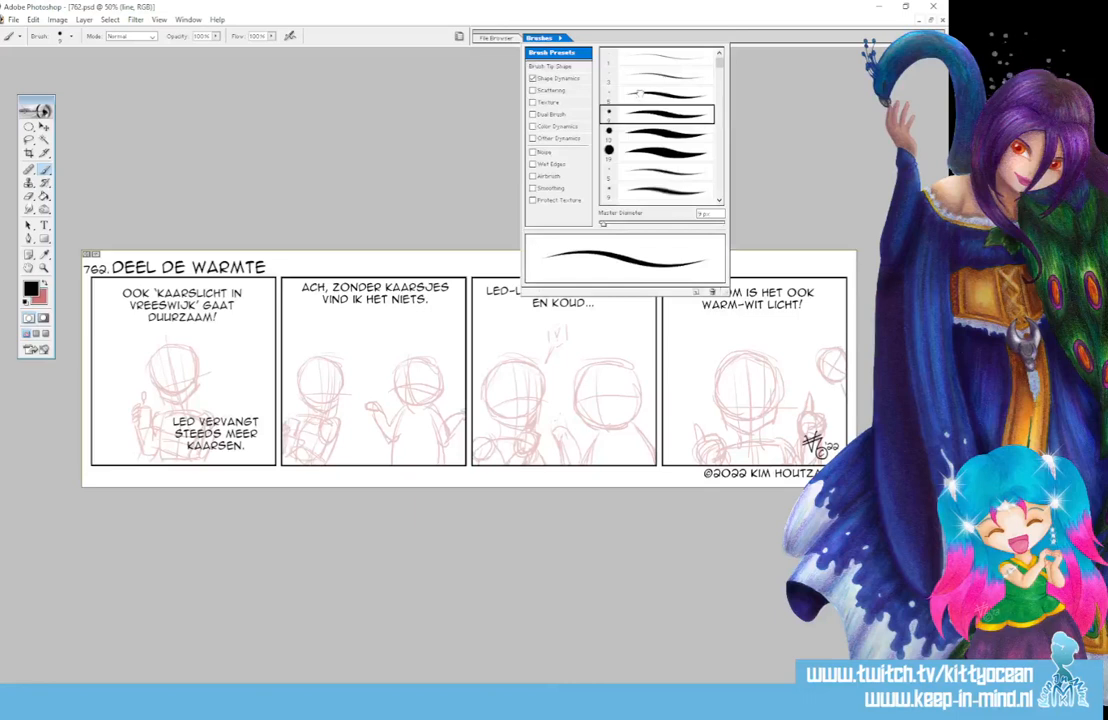
click(637, 93)
click(576, 16)
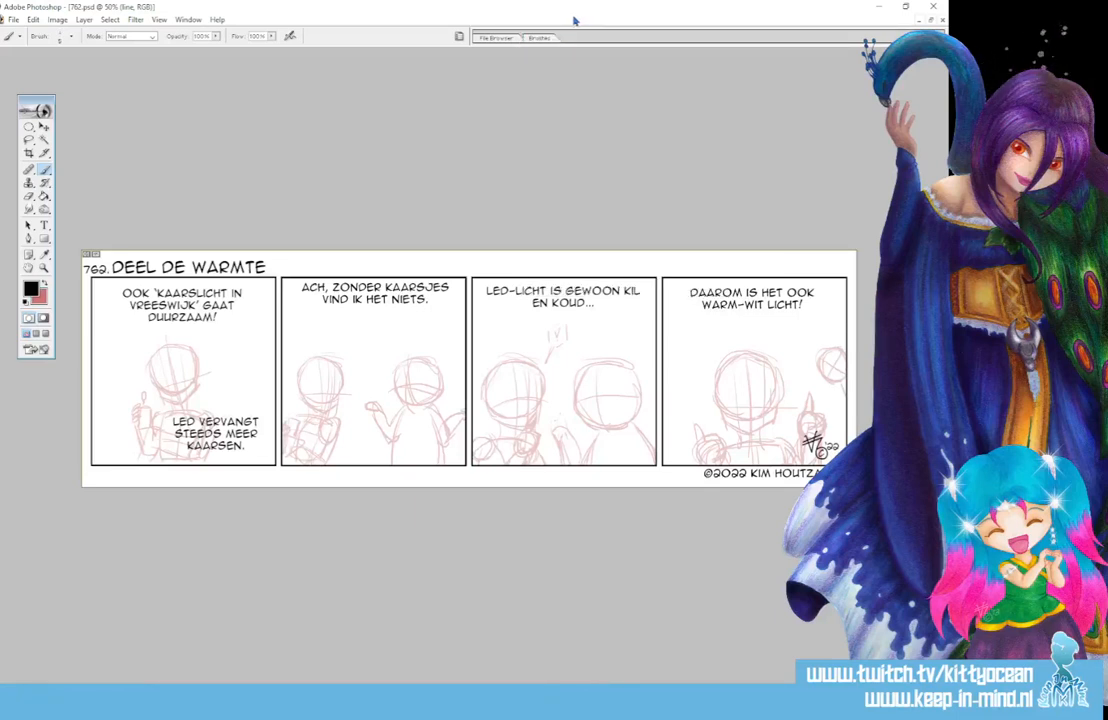
Step: Ink the first-panel figure's closed smiling eyes, eyebrows, nose and open mouth over the sketch
key(ctrl+plus)
key(ctrl+plus)
key(ctrl+plus)
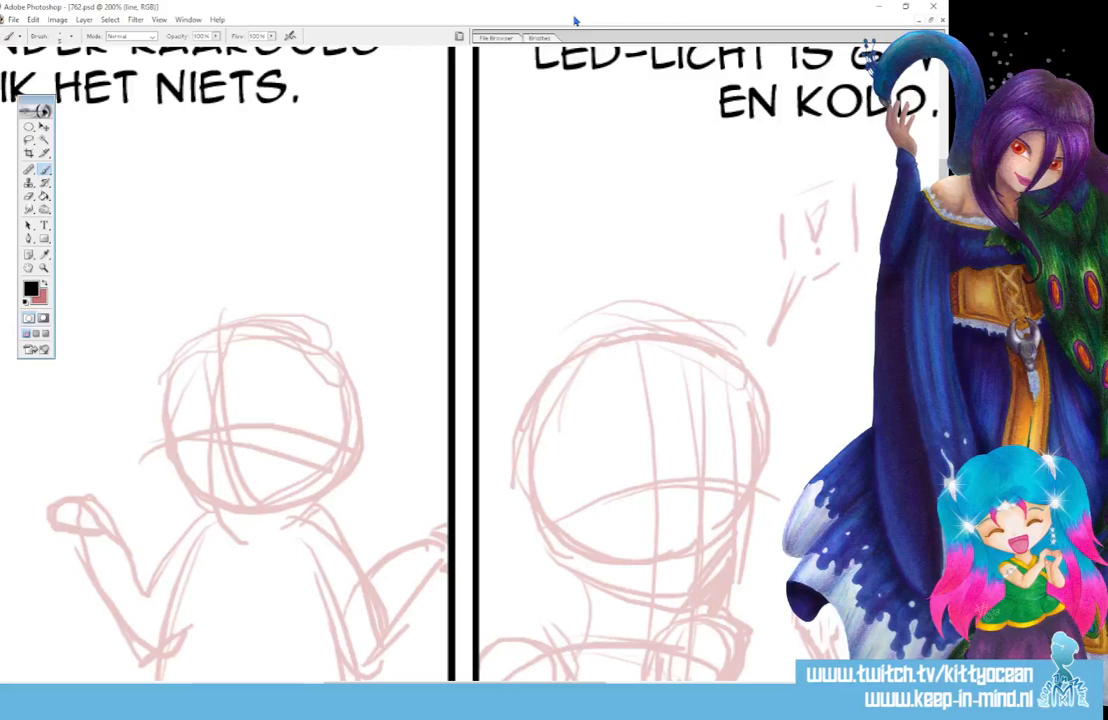
drag(465, 683, 140, 683)
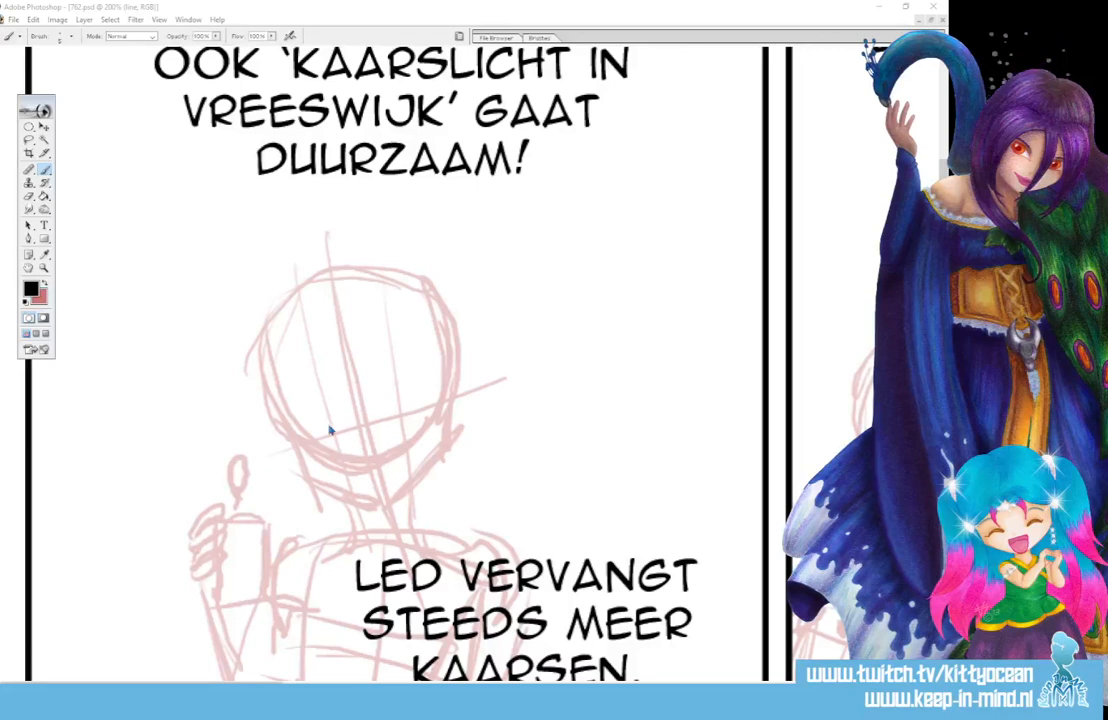
mouse_move(320, 434)
mouse_down()
mouse_move(403, 404)
mouse_move(417, 416)
mouse_up()
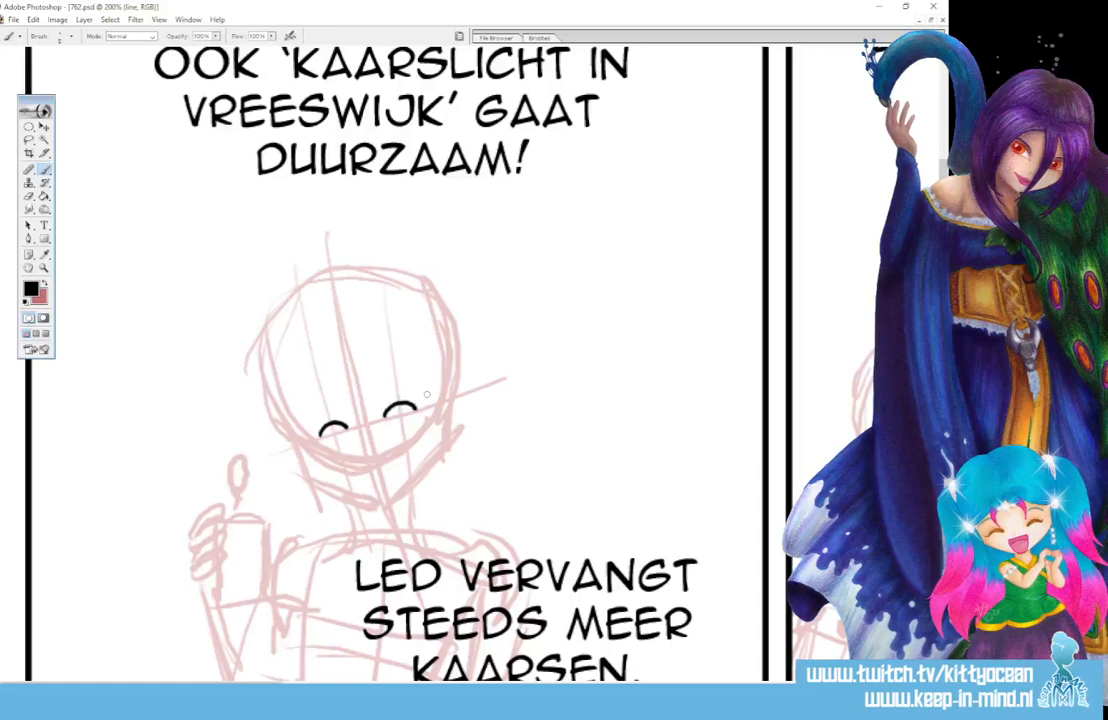
key(ctrl+z)
drag(385, 419, 405, 404)
drag(304, 411, 337, 397)
drag(420, 388, 395, 392)
mouse_move(356, 467)
mouse_down()
mouse_move(400, 455)
mouse_move(378, 492)
mouse_move(401, 455)
mouse_move(377, 472)
mouse_move(399, 466)
mouse_up()
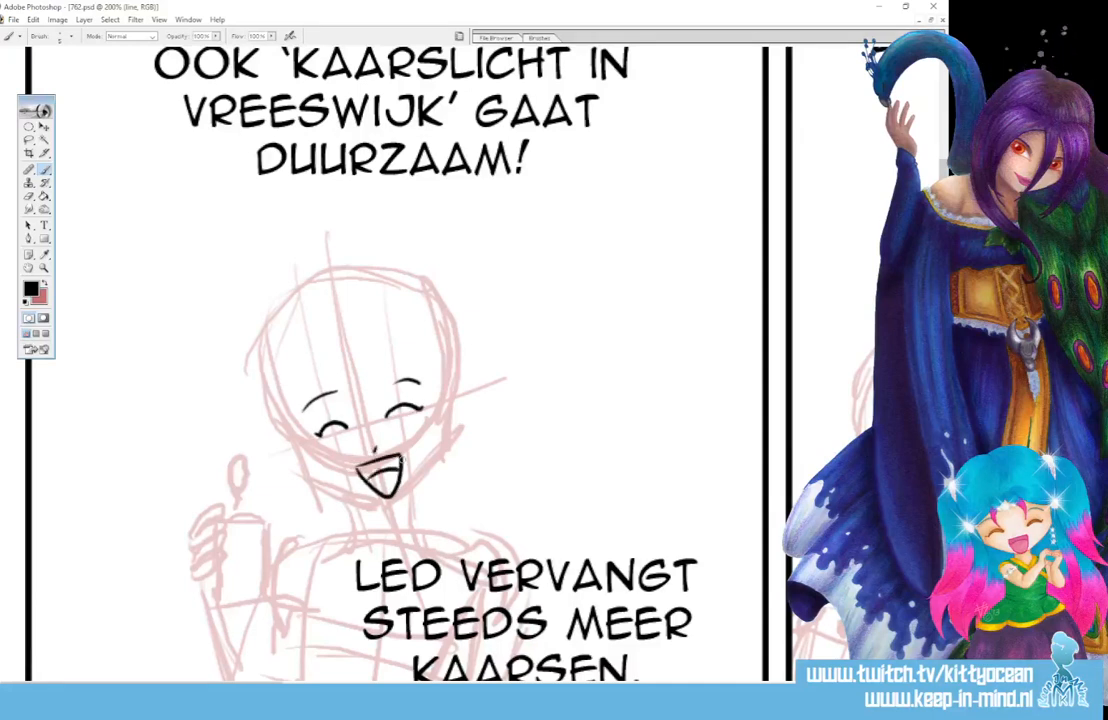
Step: Ink the first-panel figure's bangs, long side locks, outer hair tufts on both sides and jawline
mouse_move(345, 400)
mouse_down()
mouse_move(342, 372)
mouse_move(355, 395)
mouse_move(372, 365)
mouse_move(363, 402)
mouse_move(334, 384)
mouse_move(345, 548)
mouse_up()
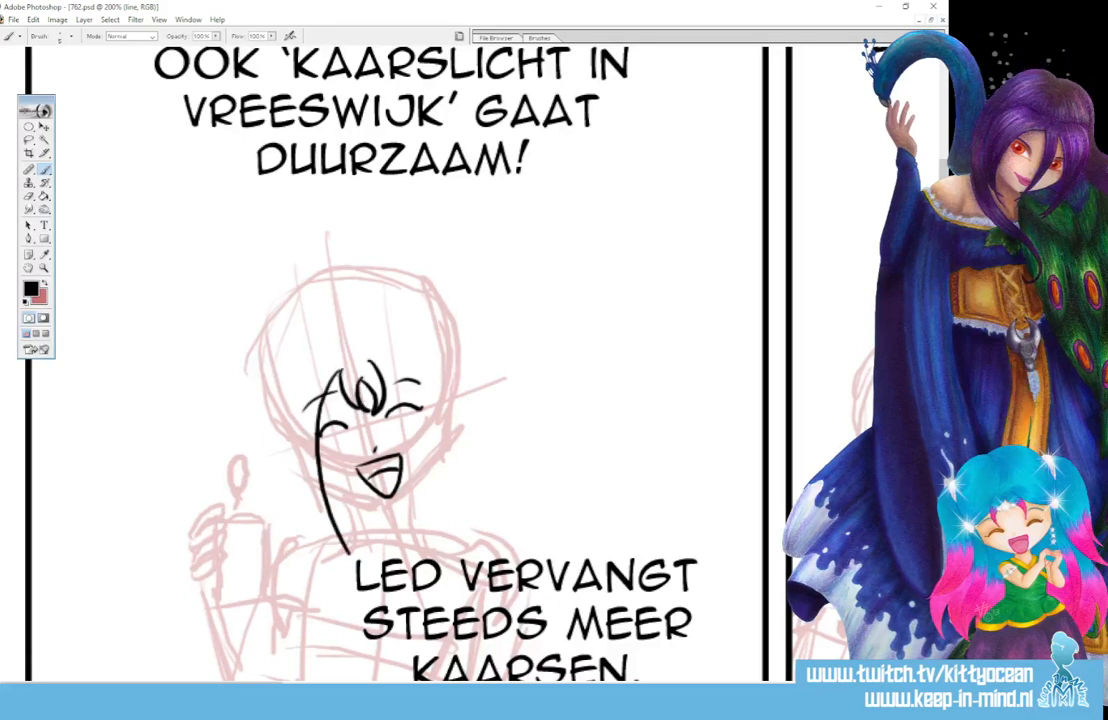
mouse_move(288, 368)
mouse_down()
mouse_move(287, 464)
mouse_move(356, 560)
mouse_up()
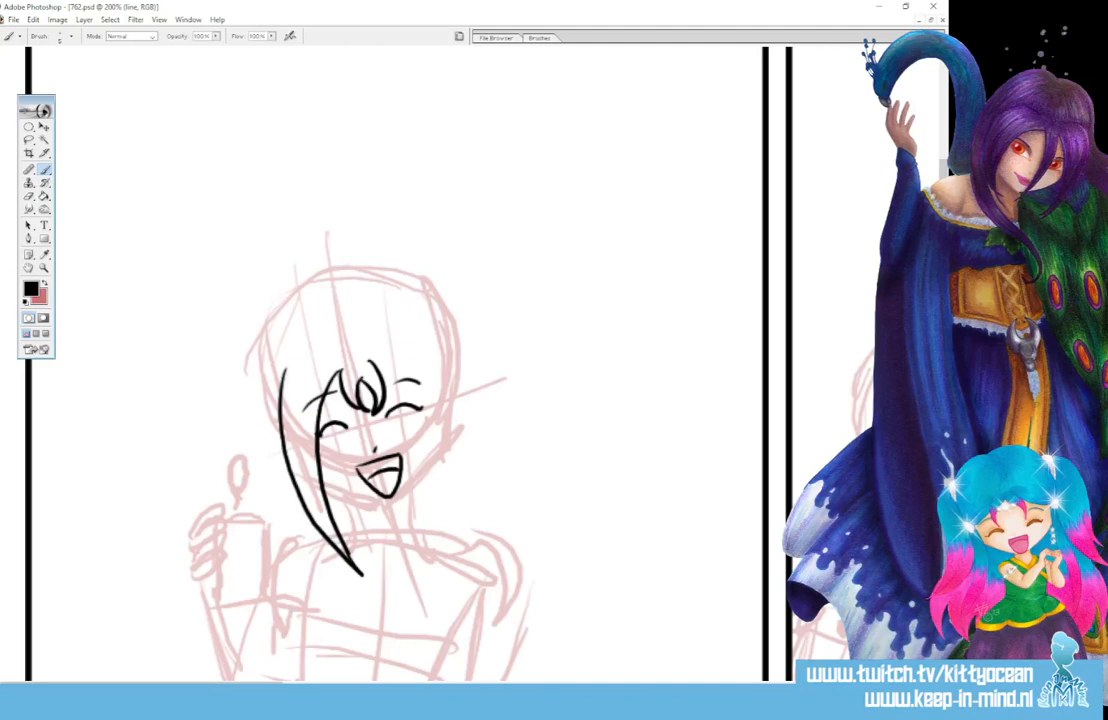
mouse_move(368, 362)
mouse_down()
mouse_move(400, 372)
mouse_move(418, 418)
mouse_move(421, 558)
mouse_up()
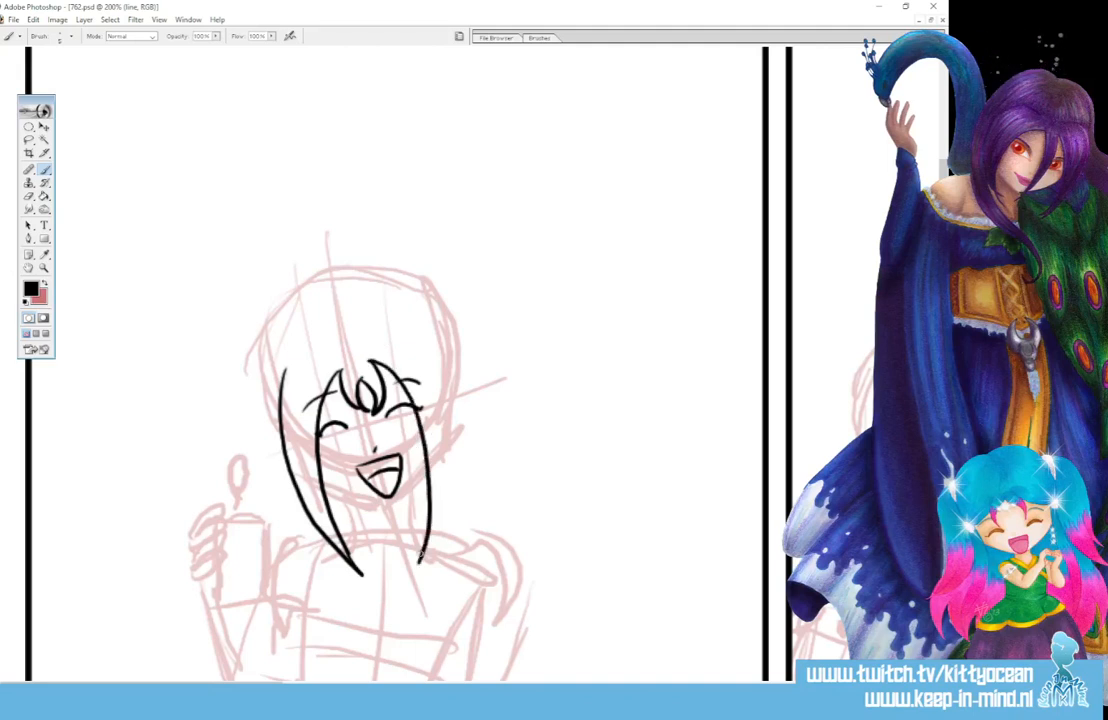
mouse_move(423, 345)
mouse_down()
mouse_move(459, 451)
mouse_move(453, 505)
mouse_move(432, 552)
mouse_up()
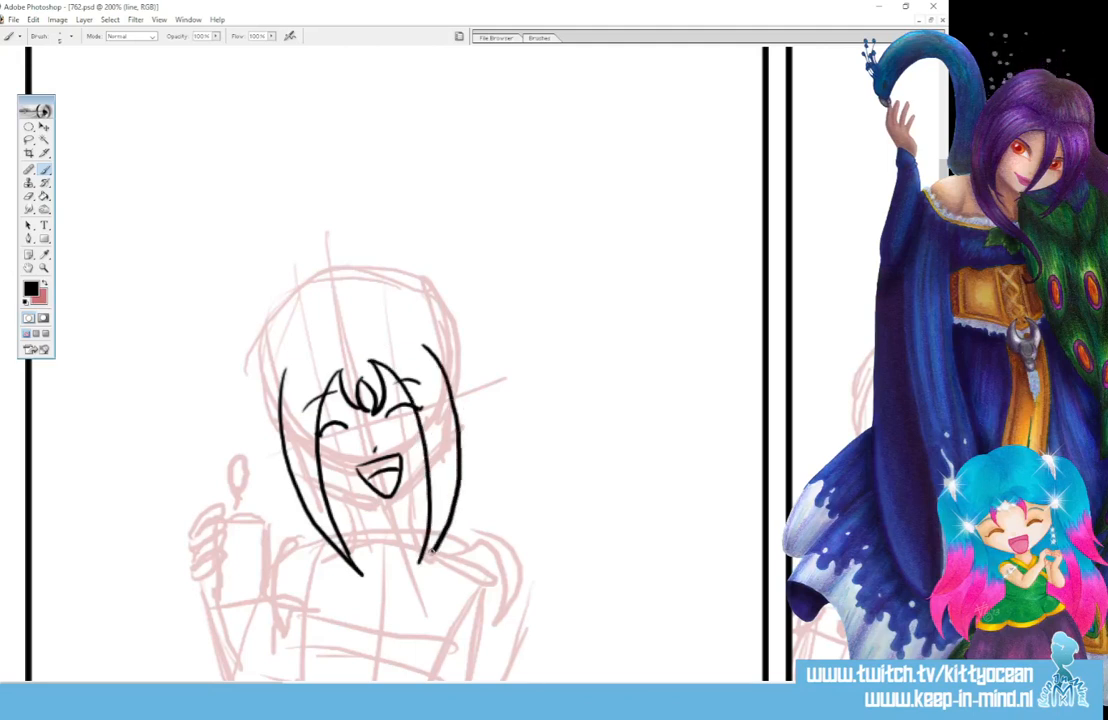
drag(295, 372, 266, 440)
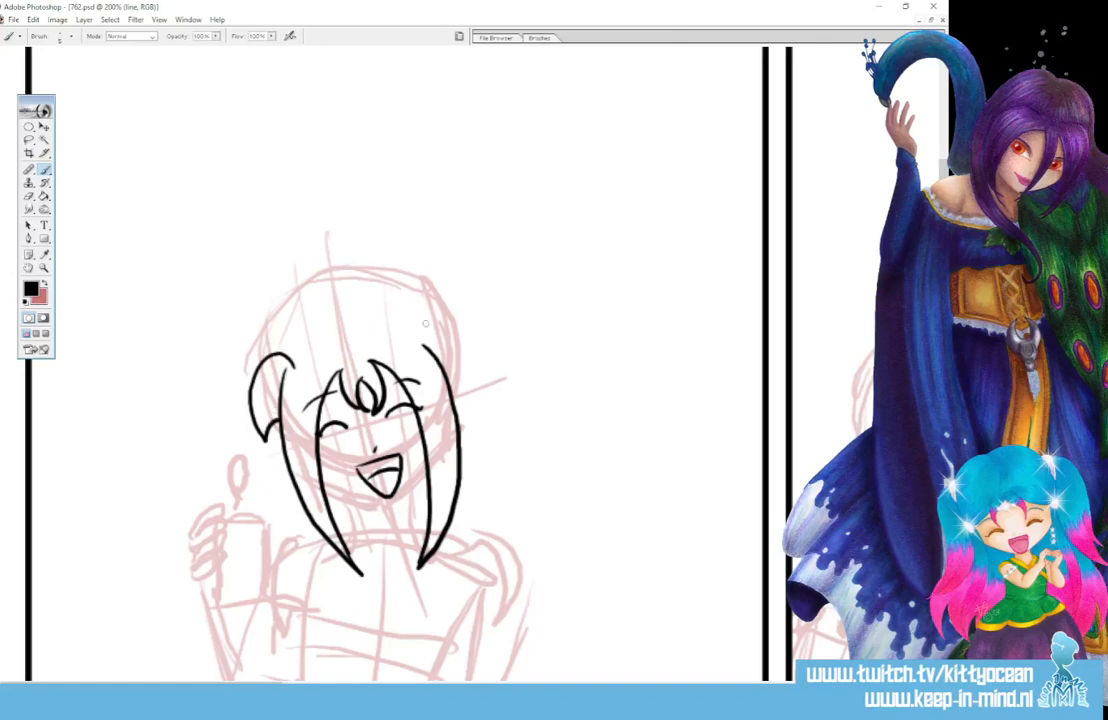
drag(410, 345, 465, 405)
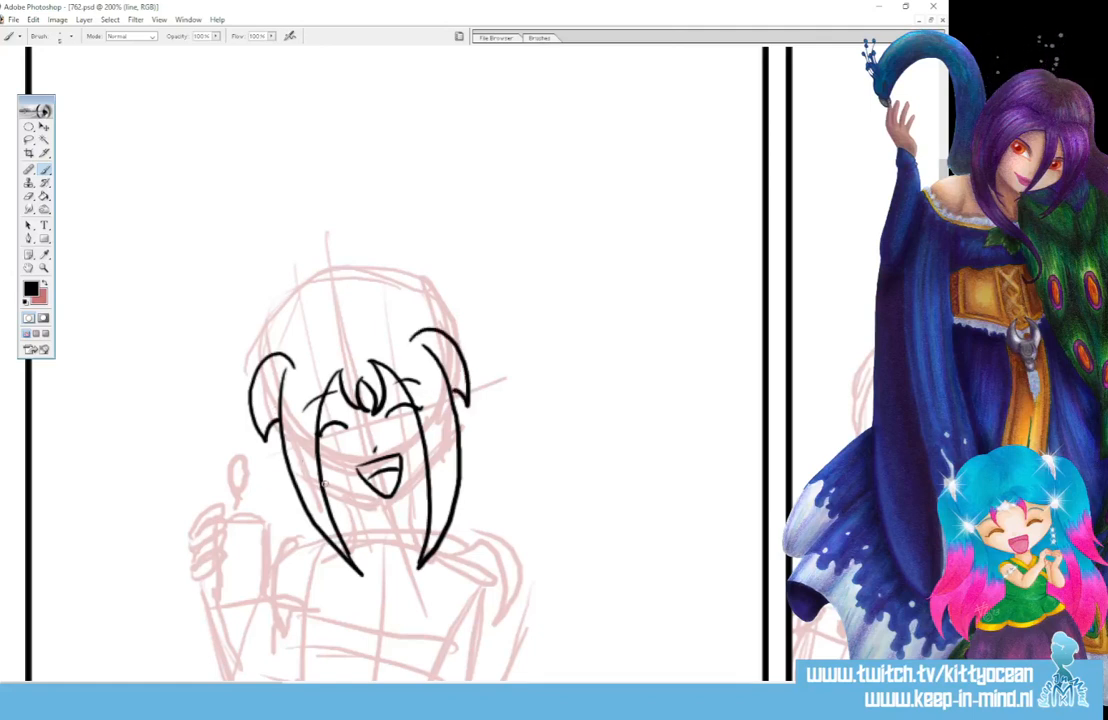
mouse_move(322, 482)
mouse_down()
mouse_move(376, 505)
mouse_move(380, 493)
mouse_move(389, 505)
mouse_move(427, 471)
mouse_up()
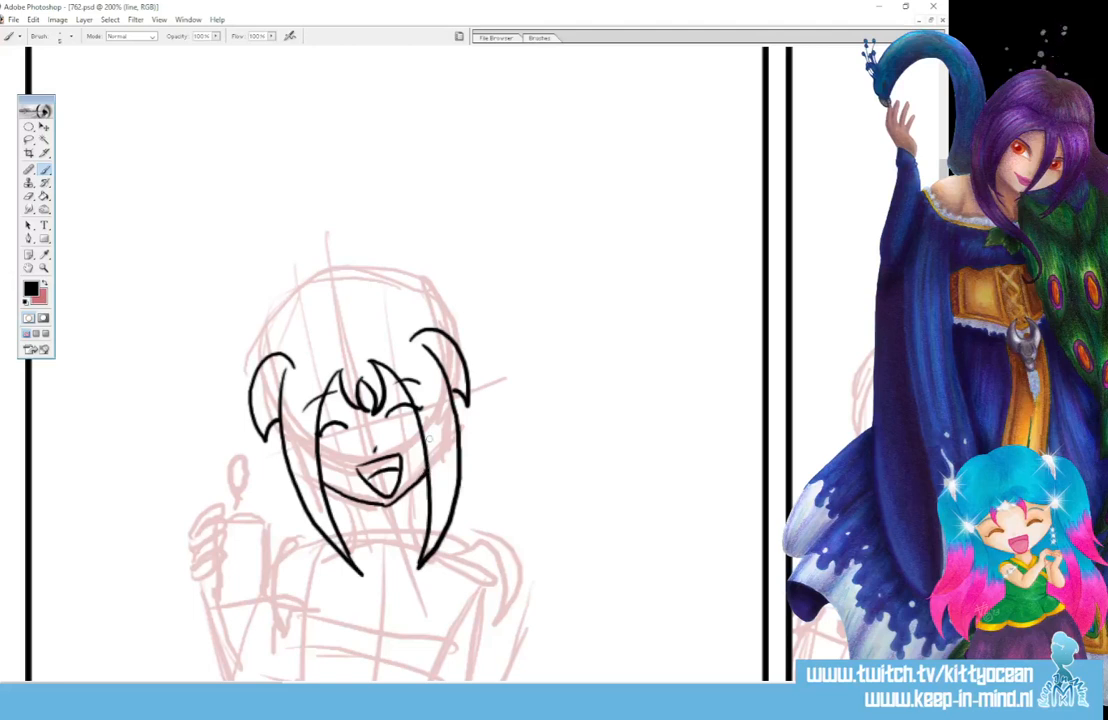
Step: Ink the top of the first-panel figure's head and the spiky outer pigtail tufts on both sides
mouse_move(263, 345)
mouse_down()
mouse_move(285, 312)
mouse_move(357, 293)
mouse_move(405, 295)
mouse_move(436, 318)
mouse_up()
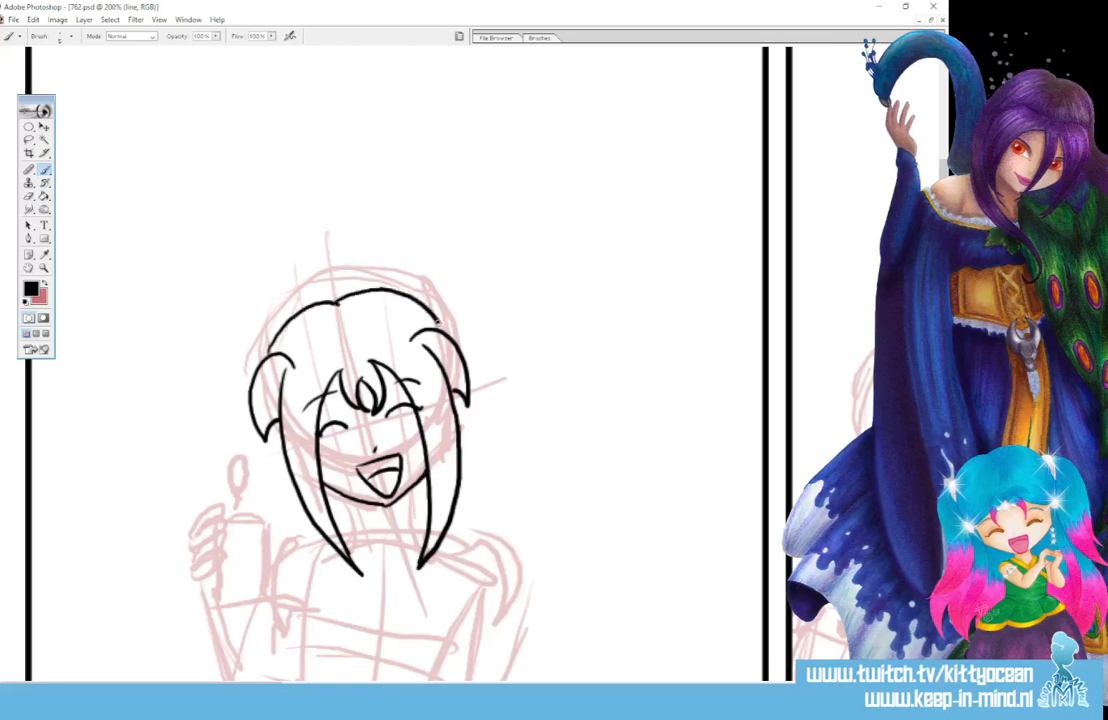
mouse_move(268, 324)
mouse_down()
mouse_move(223, 400)
mouse_move(262, 430)
mouse_up()
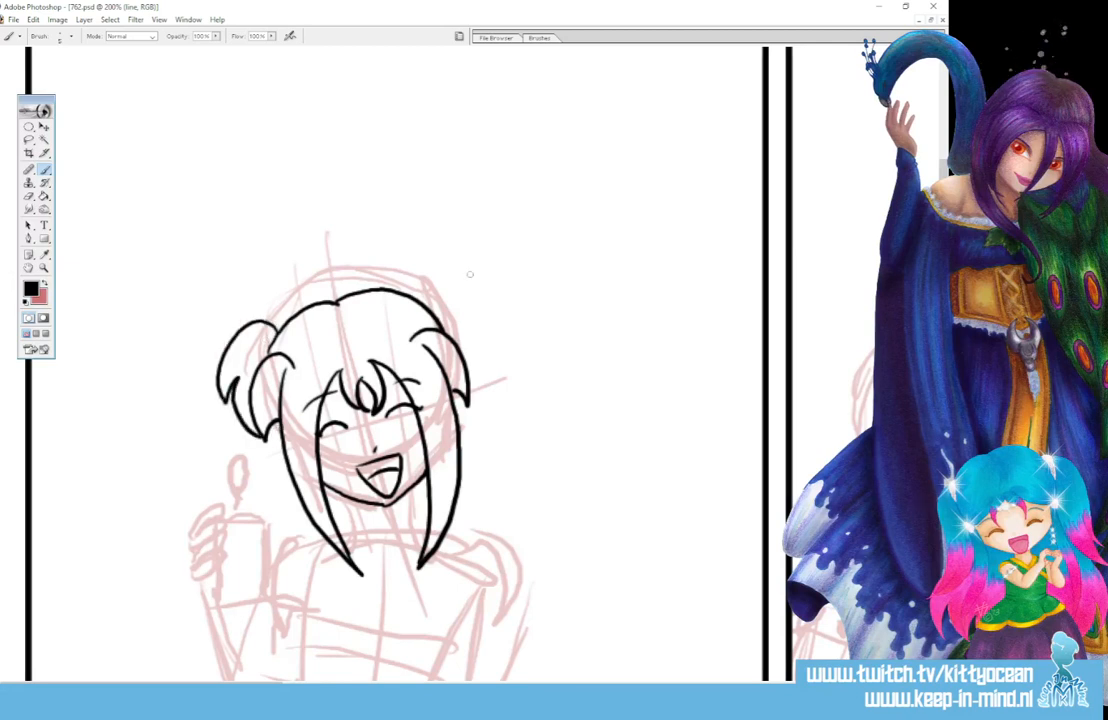
mouse_move(430, 297)
mouse_down()
mouse_move(456, 280)
mouse_move(476, 314)
mouse_move(465, 383)
mouse_up()
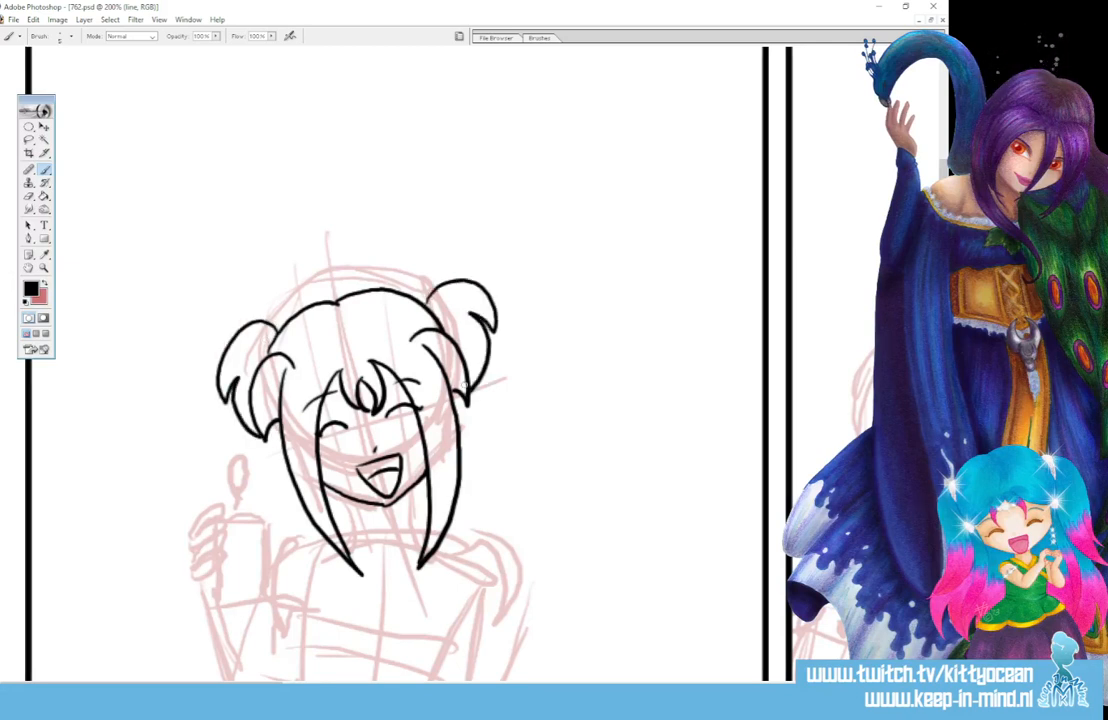
Step: Ink the first-panel figure's neck, the sweater's collar and its curved front fold between the side locks
scroll(395, 365, down, 3)
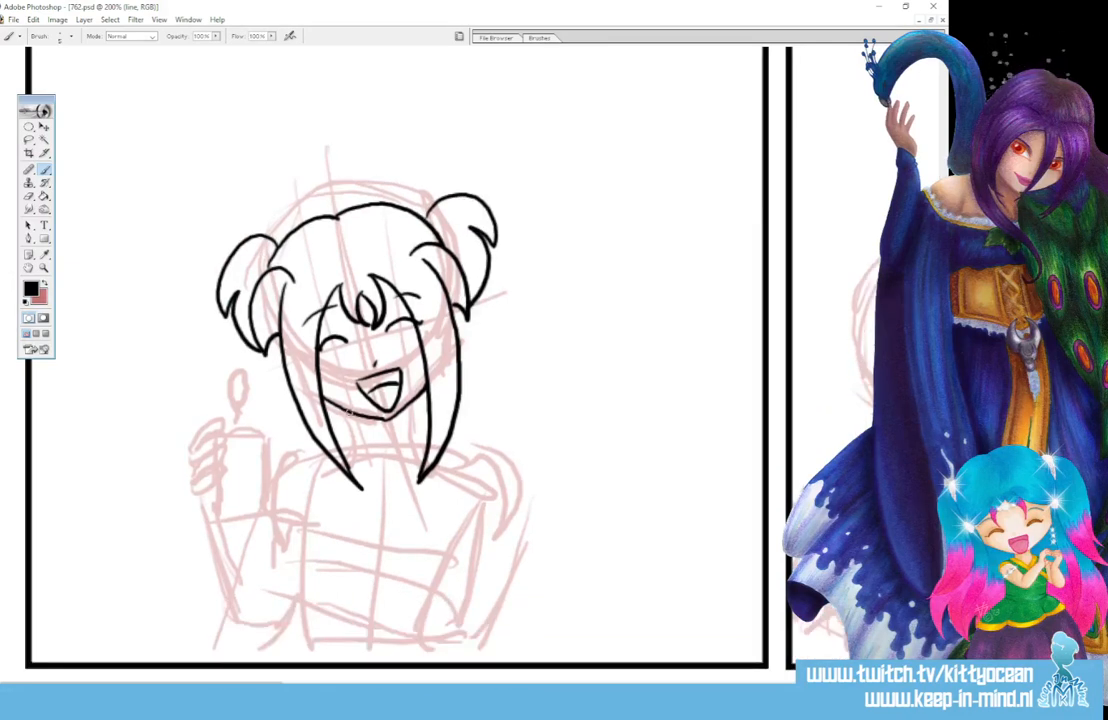
drag(354, 415, 354, 440)
mouse_move(410, 405)
mouse_down()
mouse_move(410, 437)
mouse_move(342, 446)
mouse_move(351, 455)
mouse_up()
drag(411, 433, 410, 452)
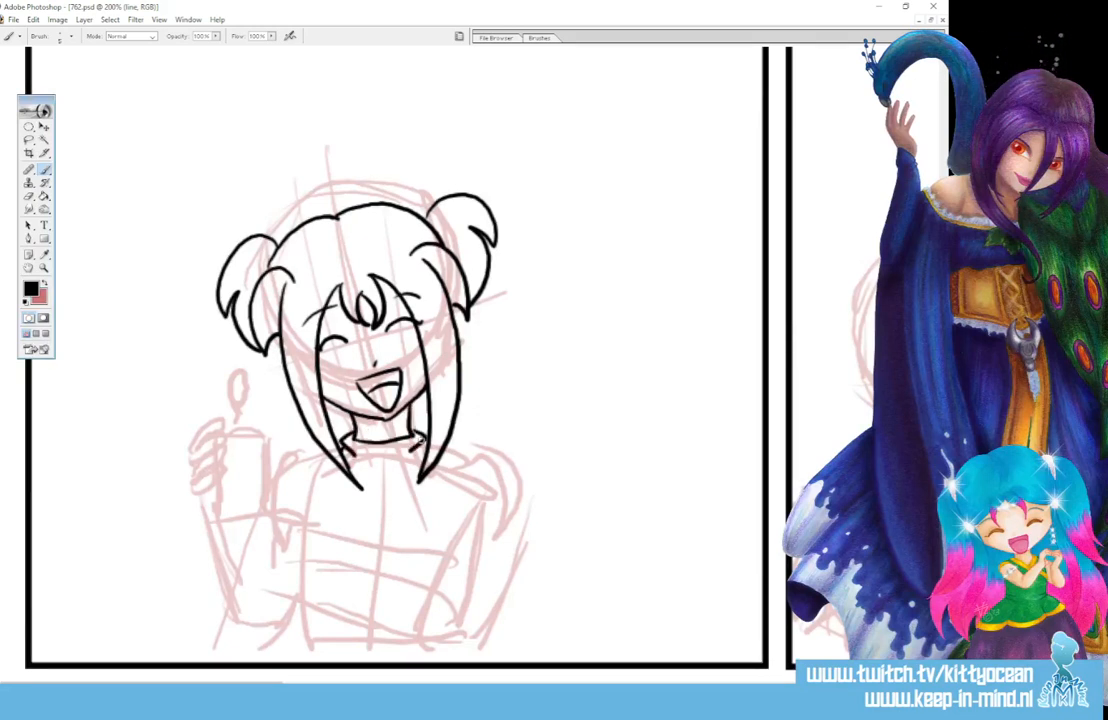
mouse_move(352, 476)
mouse_down()
mouse_move(416, 470)
mouse_move(400, 468)
mouse_up()
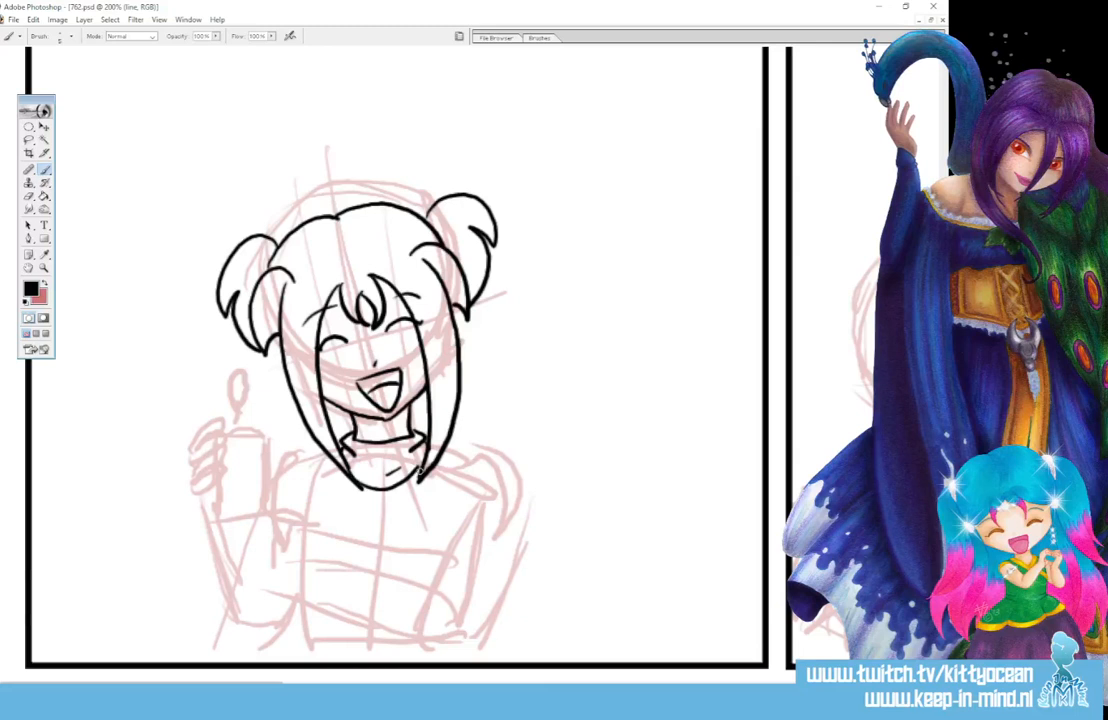
drag(334, 459, 331, 476)
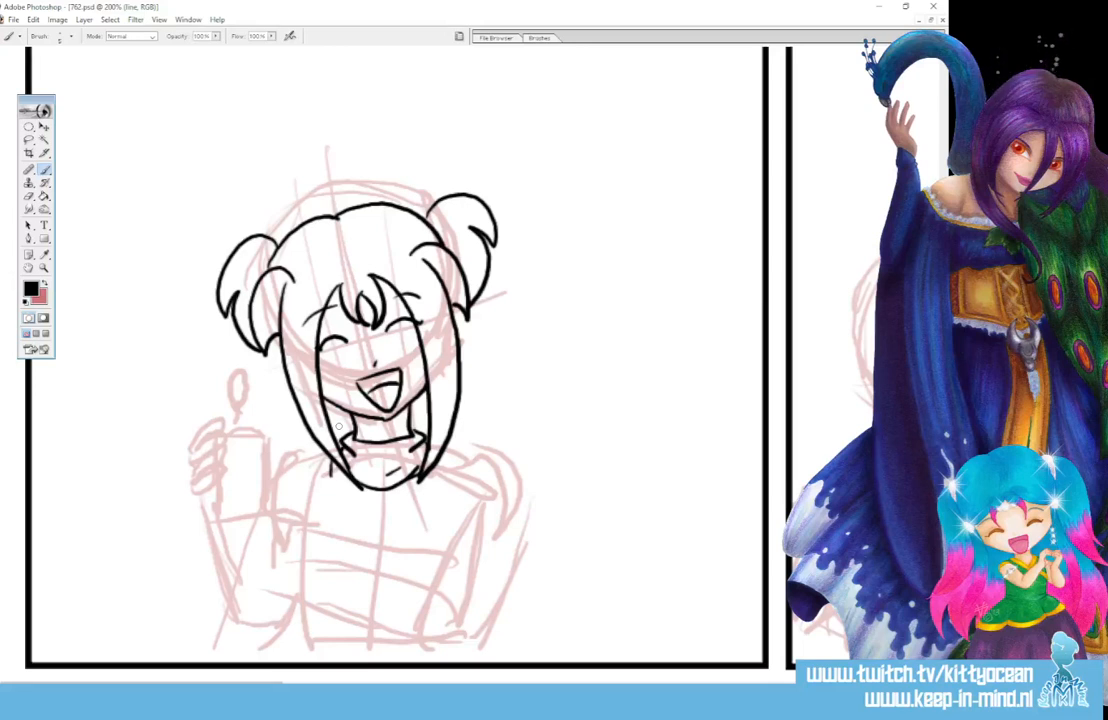
Step: Ink the first-panel figure's shoulder and folded arm across the body, with elbow creases, shoulder seam and cuff
scroll(396, 360, down, 2)
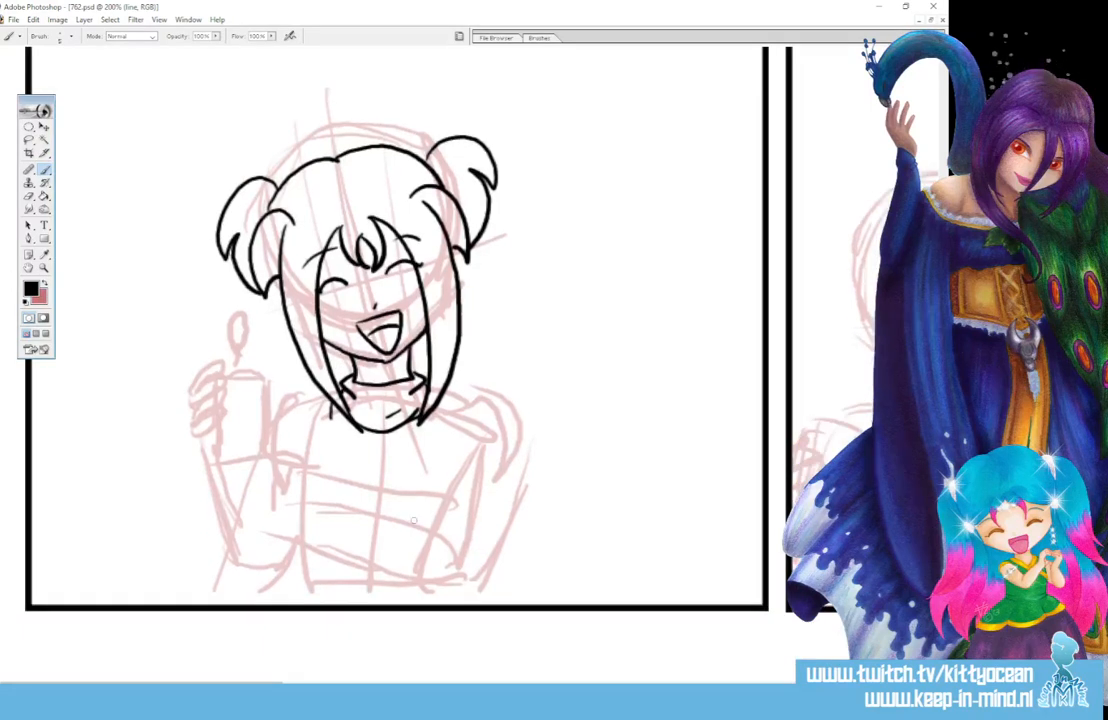
mouse_move(416, 547)
mouse_down()
mouse_move(448, 561)
mouse_move(454, 552)
mouse_move(439, 509)
mouse_move(470, 408)
mouse_move(496, 406)
mouse_move(520, 428)
mouse_move(518, 466)
mouse_move(472, 588)
mouse_up()
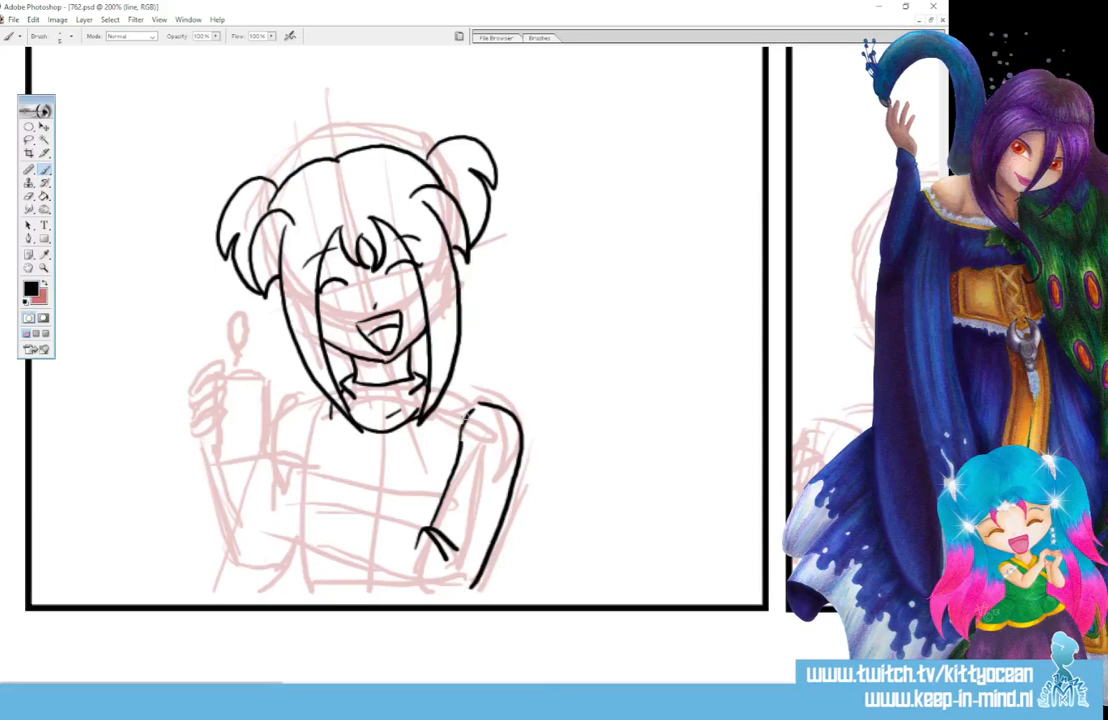
drag(441, 400, 472, 407)
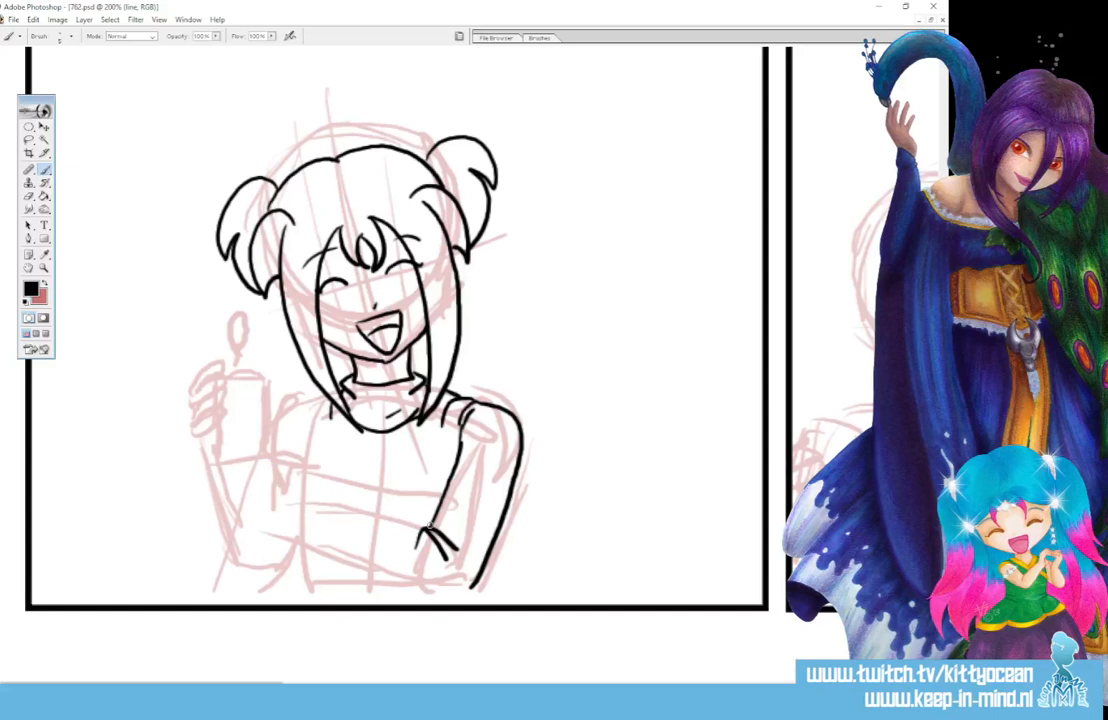
mouse_move(432, 526)
mouse_down()
mouse_move(350, 498)
mouse_move(290, 497)
mouse_move(280, 531)
mouse_move(292, 550)
mouse_move(367, 578)
mouse_move(455, 593)
mouse_move(477, 584)
mouse_up()
mouse_move(300, 490)
mouse_down()
mouse_move(327, 482)
mouse_move(336, 495)
mouse_move(400, 494)
mouse_move(395, 520)
mouse_move(424, 515)
mouse_up()
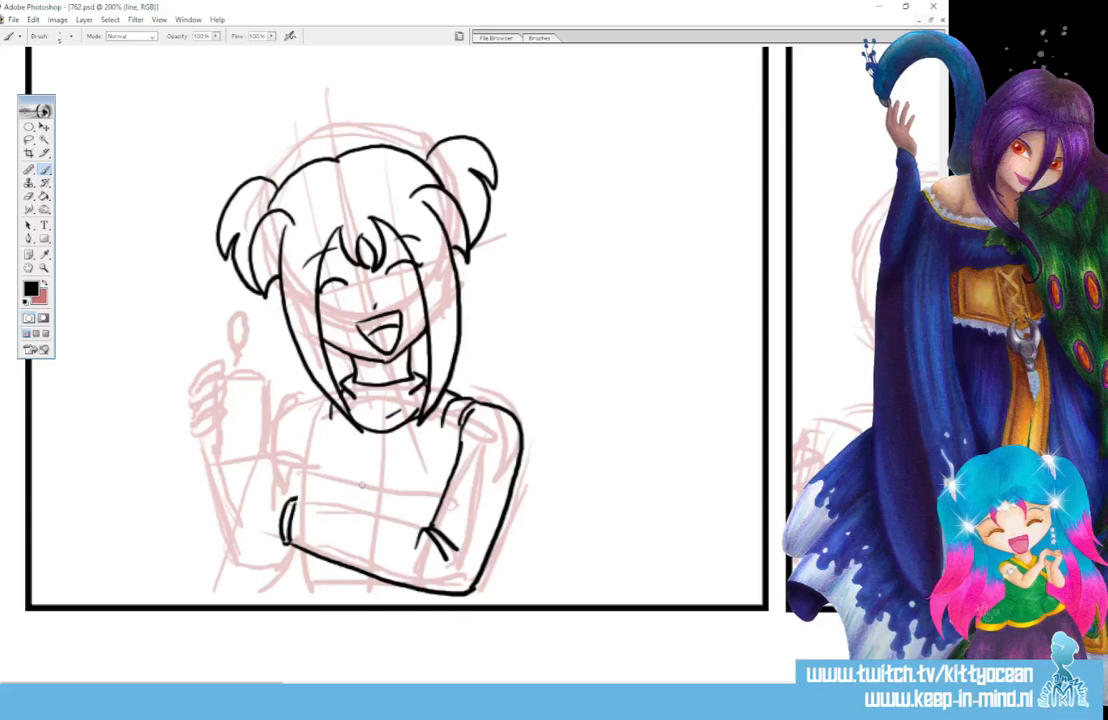
drag(425, 530, 303, 503)
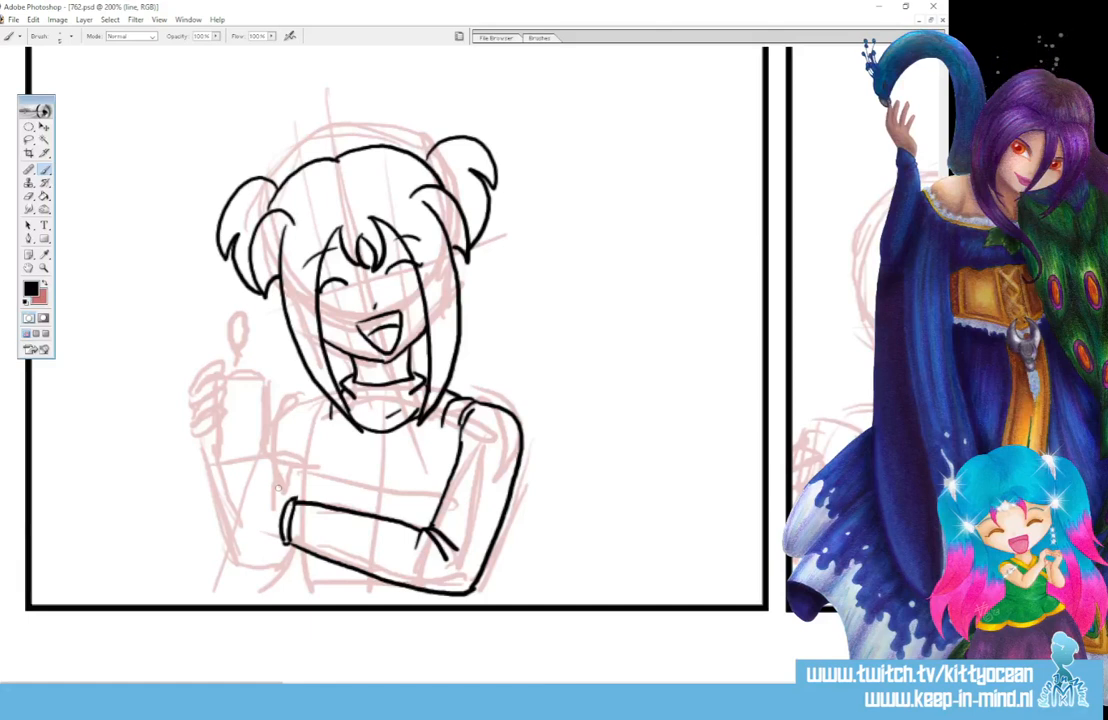
Step: Ink the candle with its wax drips, wick and flame, and both hands of the first-panel figure around it
mouse_move(267, 468)
mouse_down()
mouse_move(267, 405)
mouse_move(217, 477)
mouse_up()
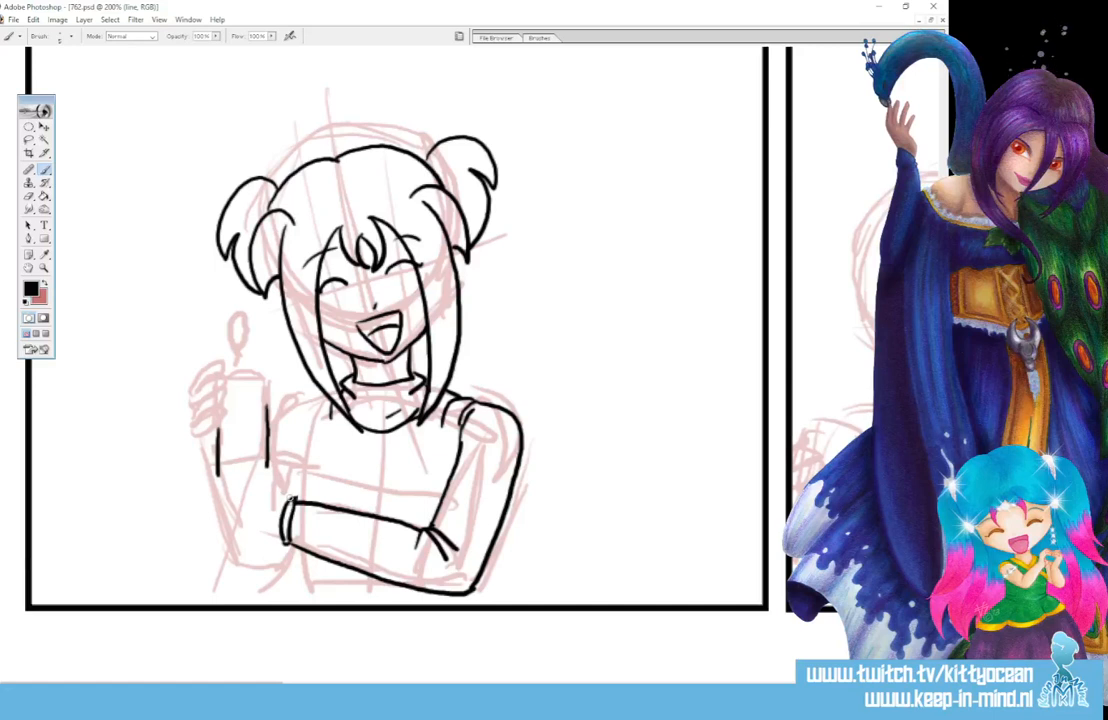
mouse_move(292, 502)
mouse_down()
mouse_move(266, 463)
mouse_move(269, 493)
mouse_move(265, 480)
mouse_move(210, 484)
mouse_move(205, 521)
mouse_move(262, 542)
mouse_move(212, 537)
mouse_up()
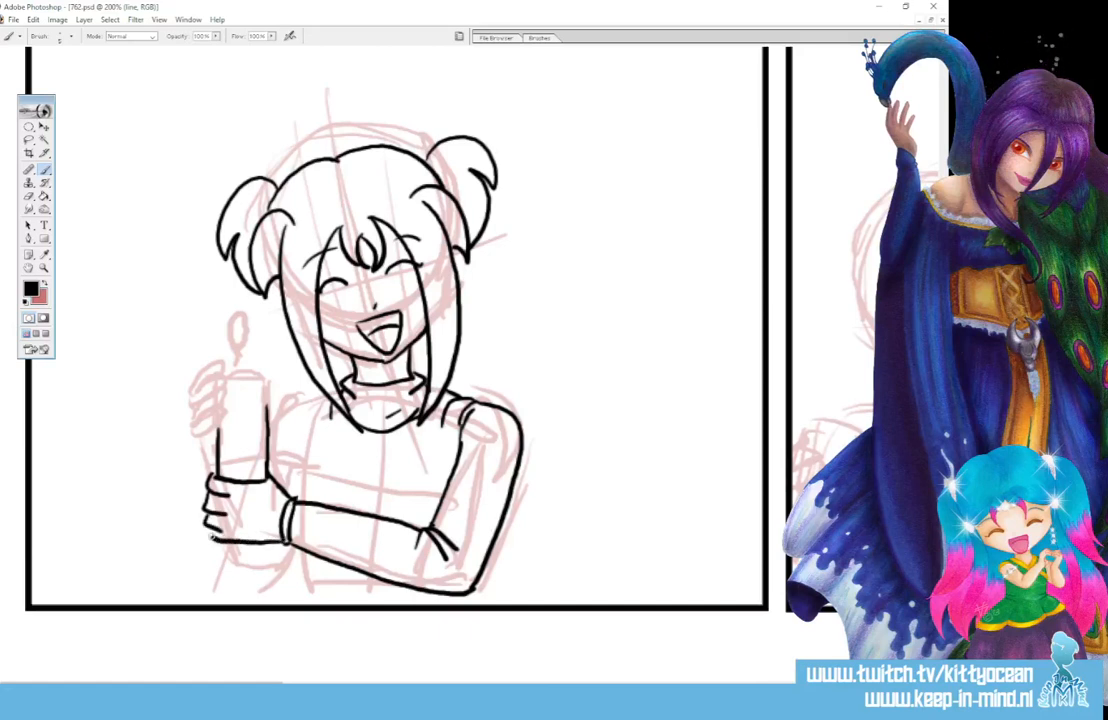
mouse_move(226, 408)
mouse_down()
mouse_move(212, 434)
mouse_move(222, 420)
mouse_move(199, 426)
mouse_move(198, 445)
mouse_move(209, 446)
mouse_move(195, 401)
mouse_move(229, 388)
mouse_move(220, 404)
mouse_move(188, 389)
mouse_move(228, 373)
mouse_move(226, 386)
mouse_move(208, 365)
mouse_move(243, 375)
mouse_move(241, 401)
mouse_move(249, 377)
mouse_move(258, 398)
mouse_move(268, 381)
mouse_move(267, 414)
mouse_move(243, 432)
mouse_move(249, 418)
mouse_move(210, 475)
mouse_up()
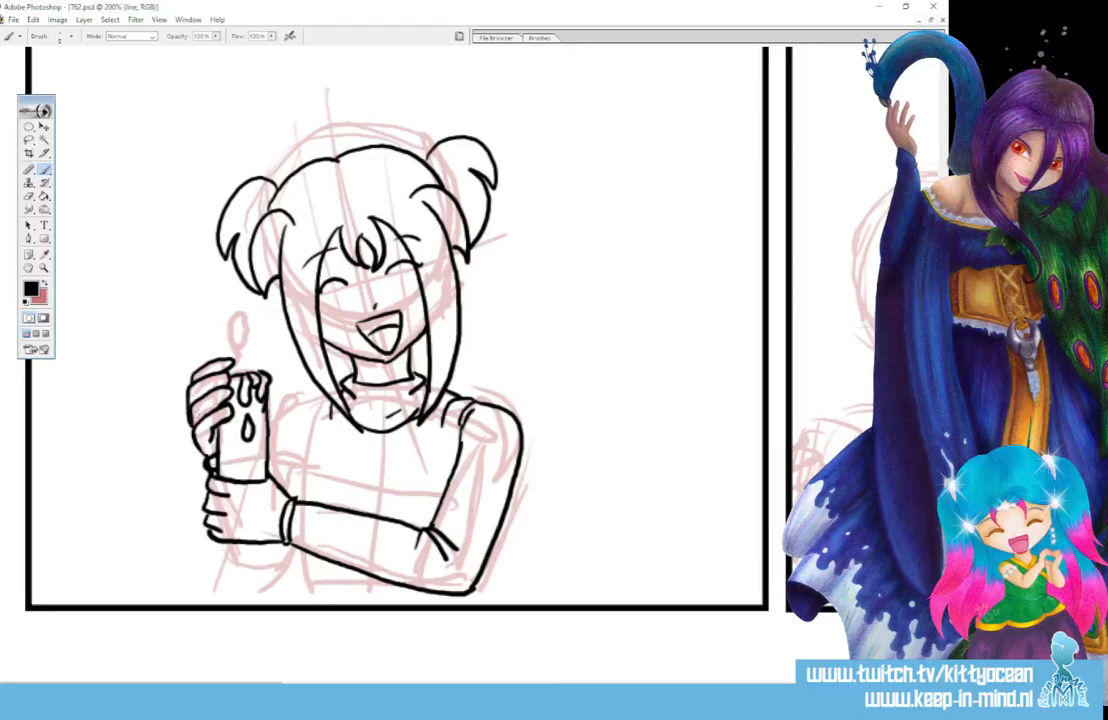
mouse_move(243, 373)
mouse_down()
mouse_move(228, 346)
mouse_move(251, 332)
mouse_move(242, 358)
mouse_up()
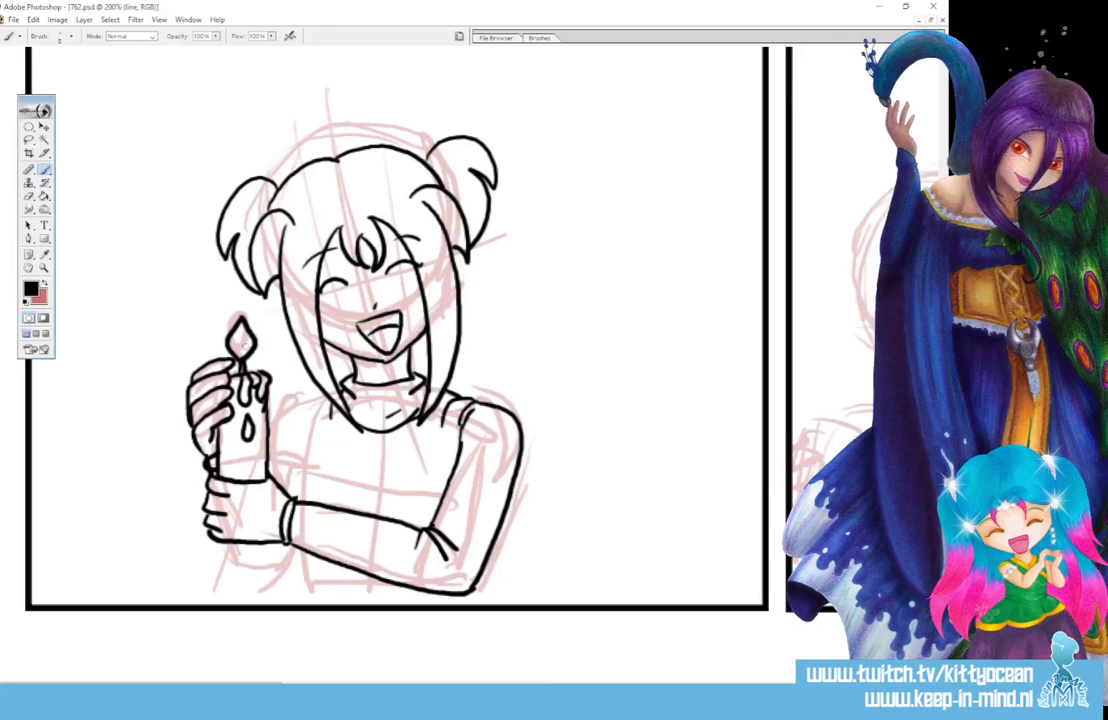
Step: Ink the candle-side shoulder, torso edge, rear elbow and sweater hem down to the first panel's border
mouse_move(325, 390)
mouse_down()
mouse_move(269, 422)
mouse_move(297, 397)
mouse_move(340, 393)
mouse_move(318, 413)
mouse_move(297, 500)
mouse_up()
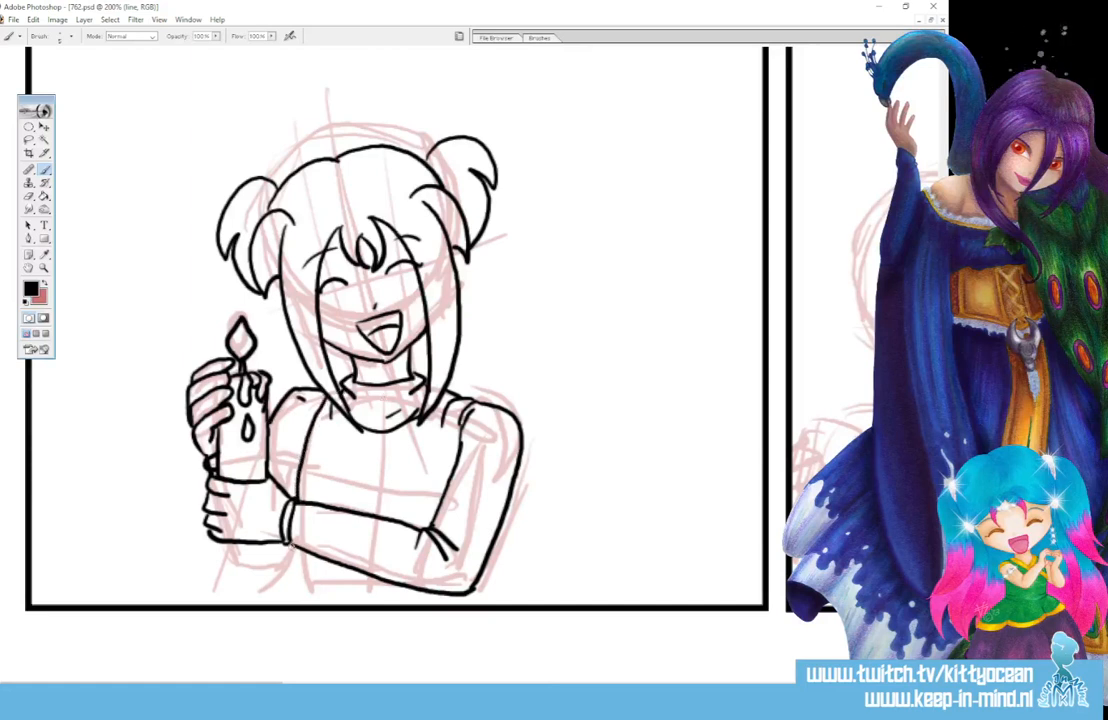
mouse_move(289, 545)
mouse_down()
mouse_move(309, 596)
mouse_move(329, 605)
mouse_up()
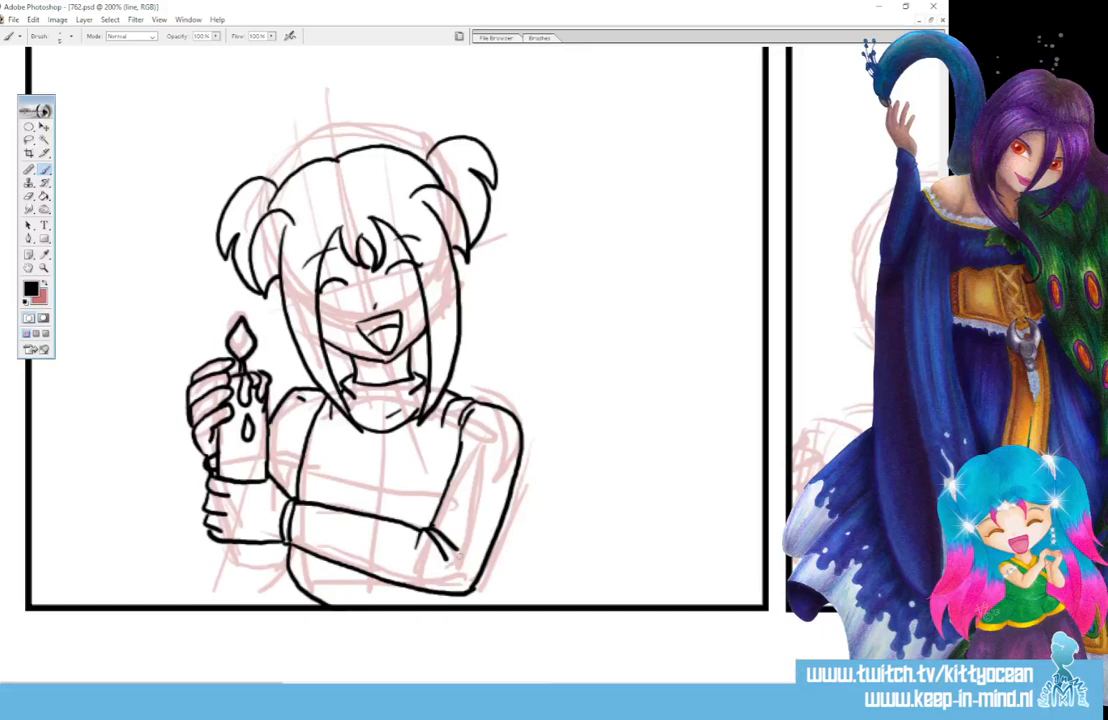
drag(456, 595, 452, 605)
mouse_move(289, 585)
mouse_down()
mouse_move(298, 600)
mouse_move(288, 604)
mouse_up()
mouse_move(246, 573)
mouse_down()
mouse_move(275, 578)
mouse_move(289, 561)
mouse_up()
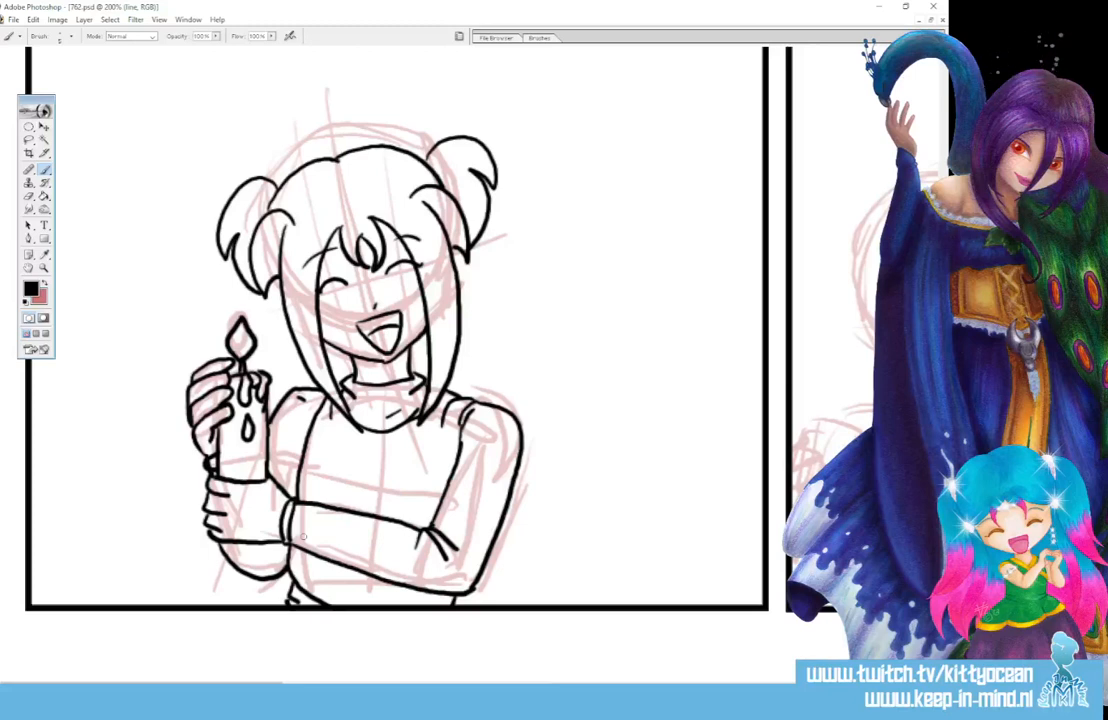
Step: Thicken the first-panel figure's closed eye lines, and lasso the nose and mouth to nudge them slightly up and left
mouse_move(348, 289)
mouse_down()
mouse_move(334, 282)
mouse_move(318, 296)
mouse_up()
drag(332, 240, 367, 224)
click(29, 140)
mouse_move(376, 293)
mouse_down()
mouse_move(346, 322)
mouse_move(376, 357)
mouse_move(386, 348)
mouse_move(379, 294)
mouse_up()
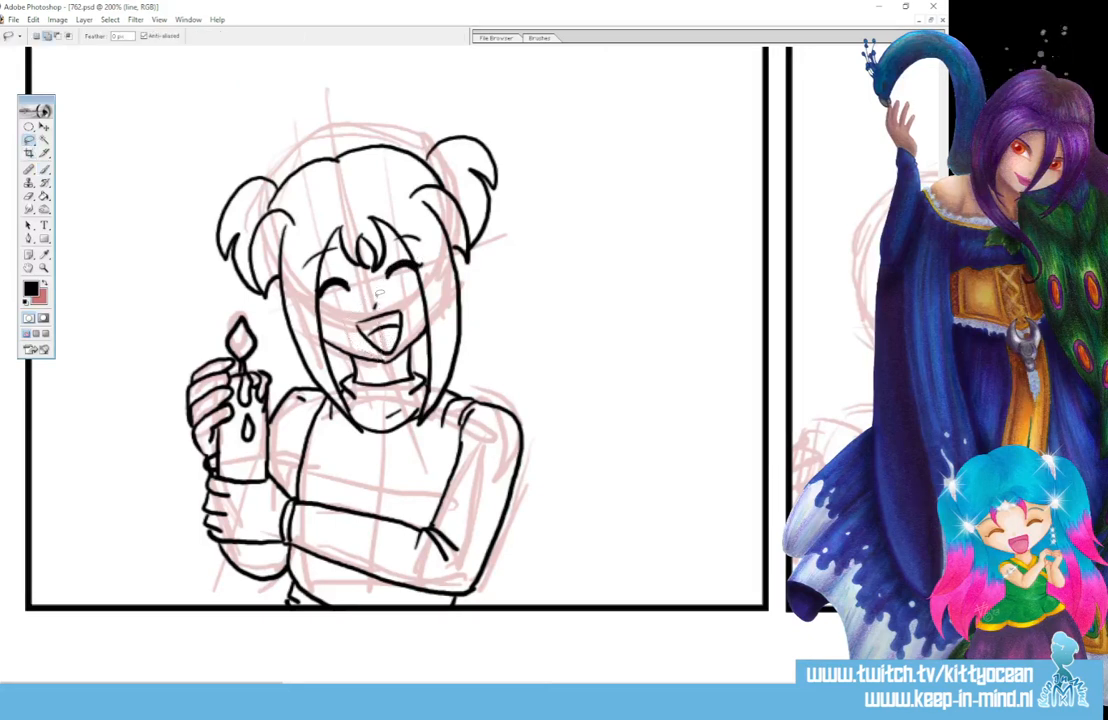
mouse_move(334, 254)
mouse_down()
mouse_move(308, 294)
mouse_move(328, 304)
mouse_move(350, 298)
mouse_move(356, 256)
mouse_move(334, 256)
mouse_up()
click(44, 128)
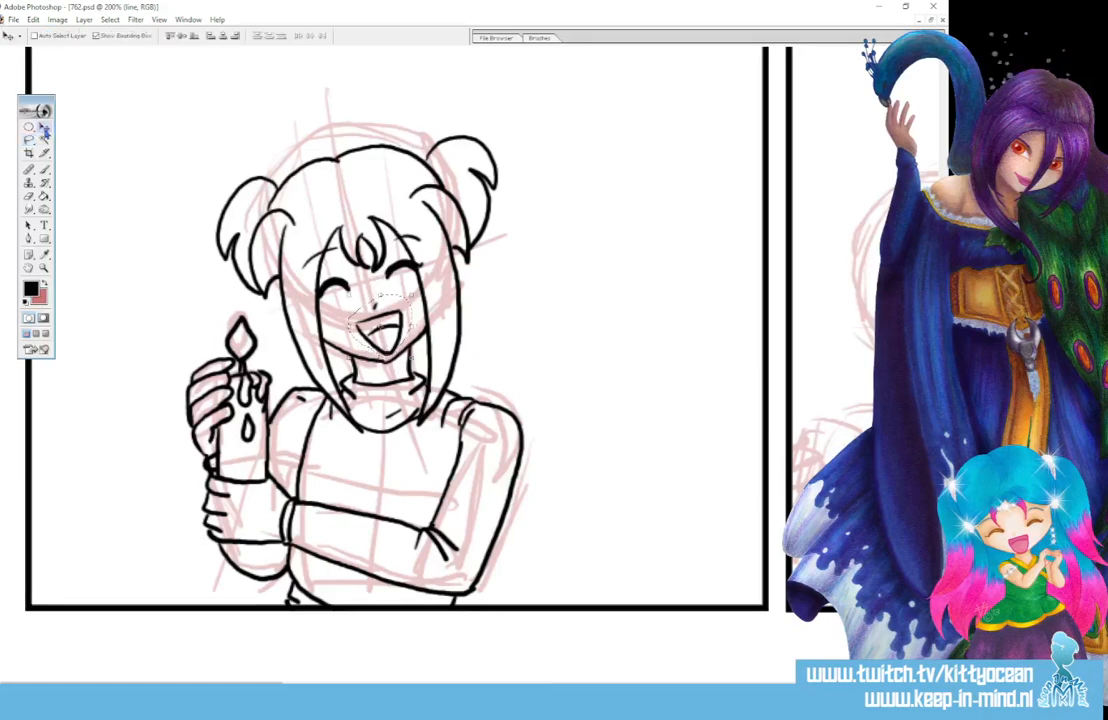
drag(388, 346, 386, 344)
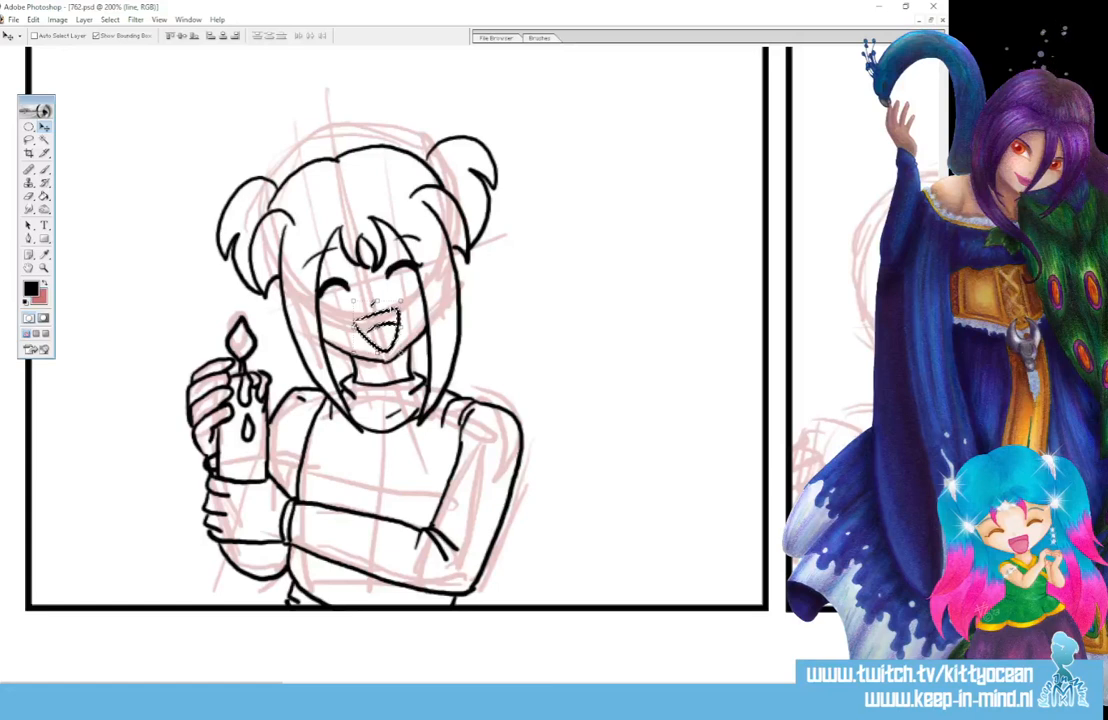
key(ctrl+d)
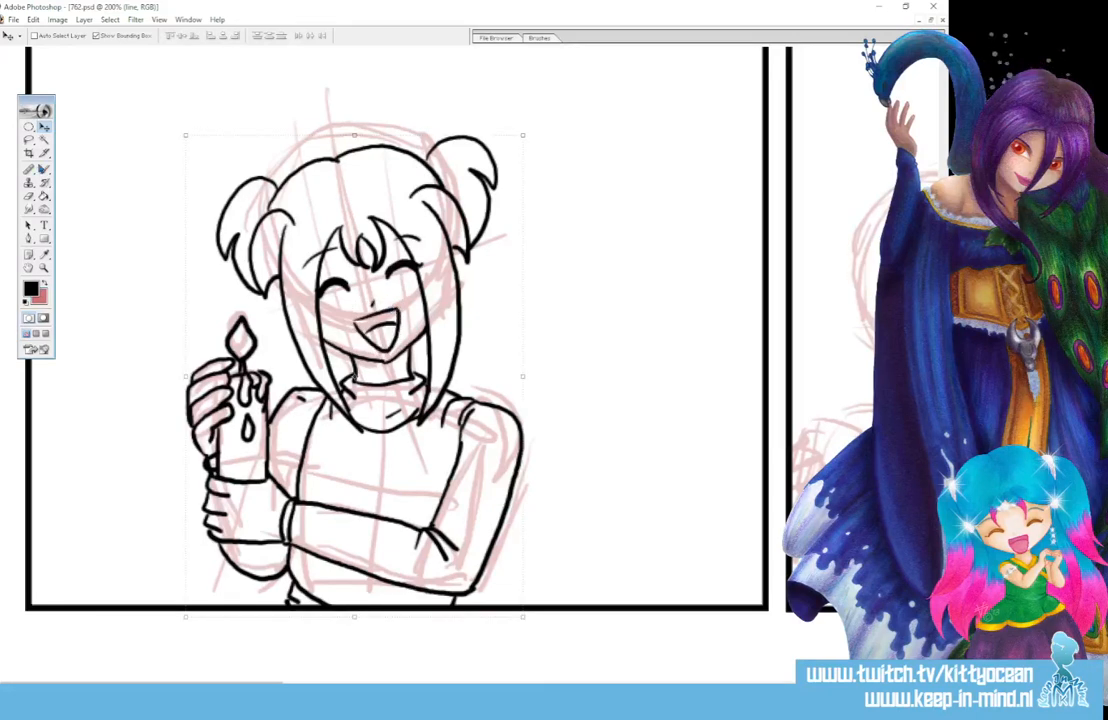
Step: Ink the first-panel figure's loose back hair flowing behind both shoulders with the brush
key(b)
mouse_move(277, 293)
mouse_down()
mouse_move(262, 371)
mouse_move(298, 388)
mouse_up()
drag(467, 262, 505, 398)
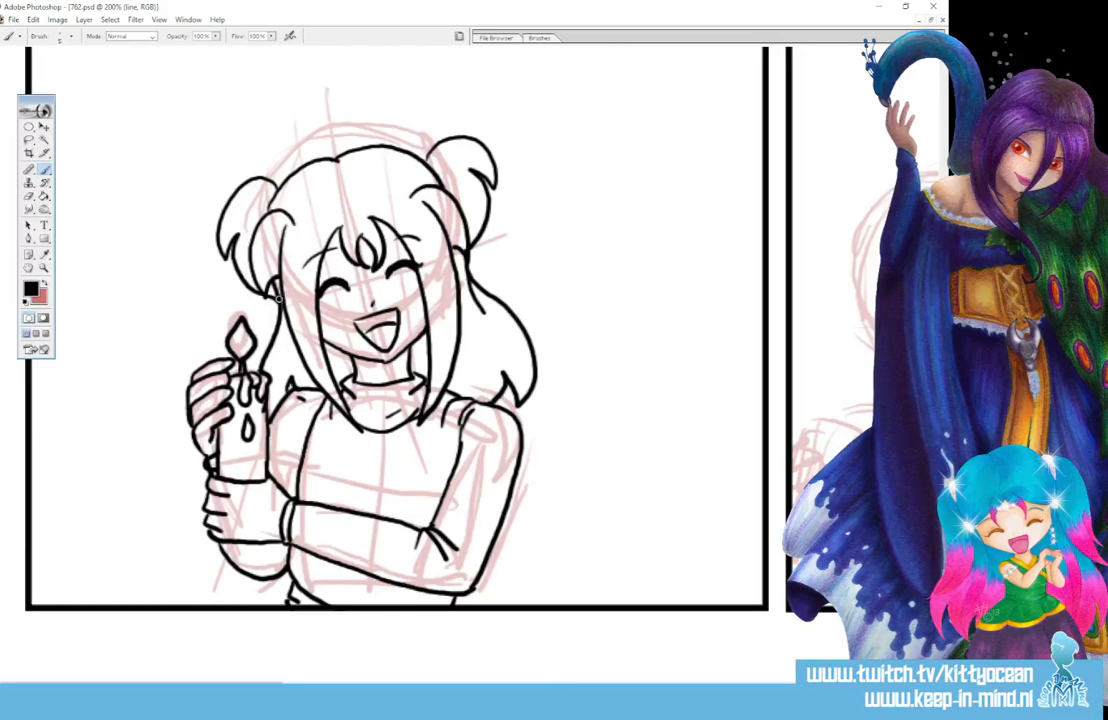
Step: Ink a round emblem outline on the first-panel figure's sweater just above the folded forearm
mouse_move(386, 460)
mouse_down()
mouse_move(355, 463)
mouse_move(349, 496)
mouse_move(364, 512)
mouse_up()
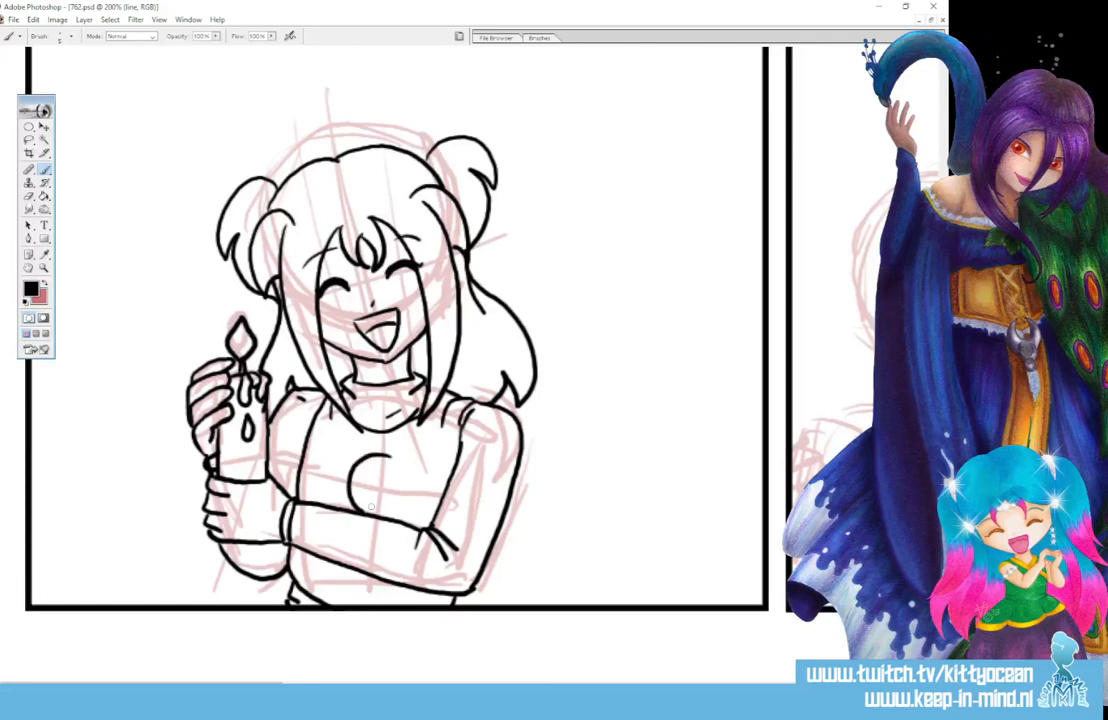
key(ctrl+z)
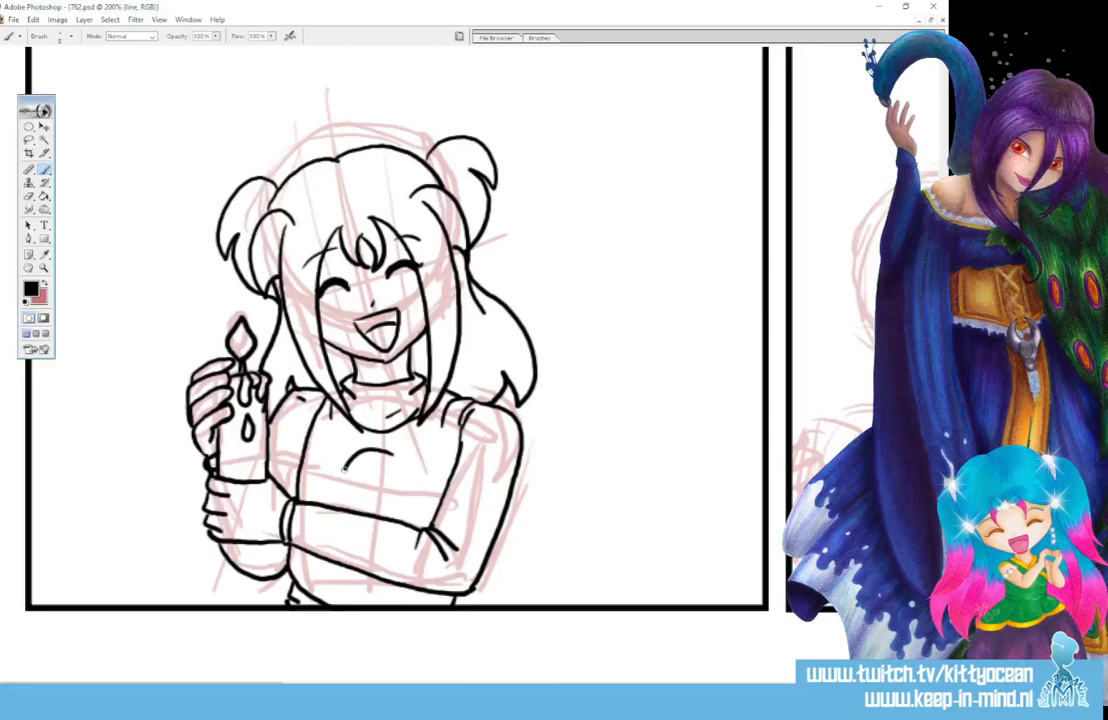
drag(345, 468, 346, 507)
mouse_move(392, 454)
mouse_down()
mouse_move(413, 484)
mouse_move(412, 508)
mouse_up()
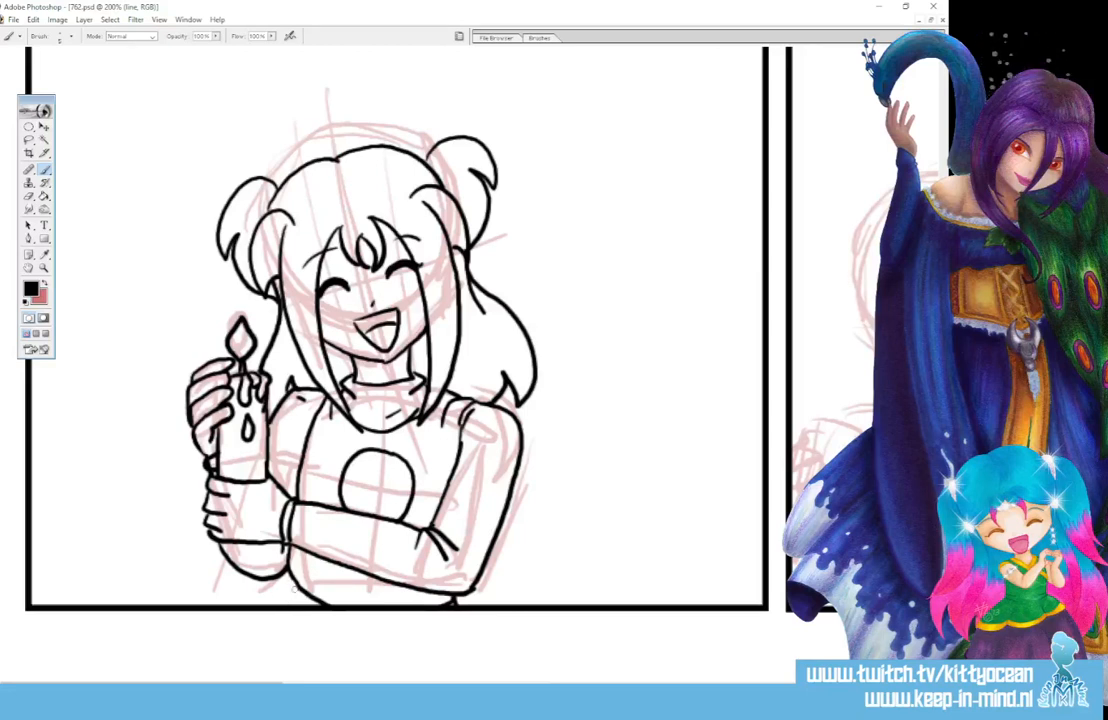
Step: Ink the lines below the first-panel figure's sweater hem, and add sparkle eyes and a small mouth to the chest emblem
drag(287, 584, 267, 605)
drag(428, 606, 452, 600)
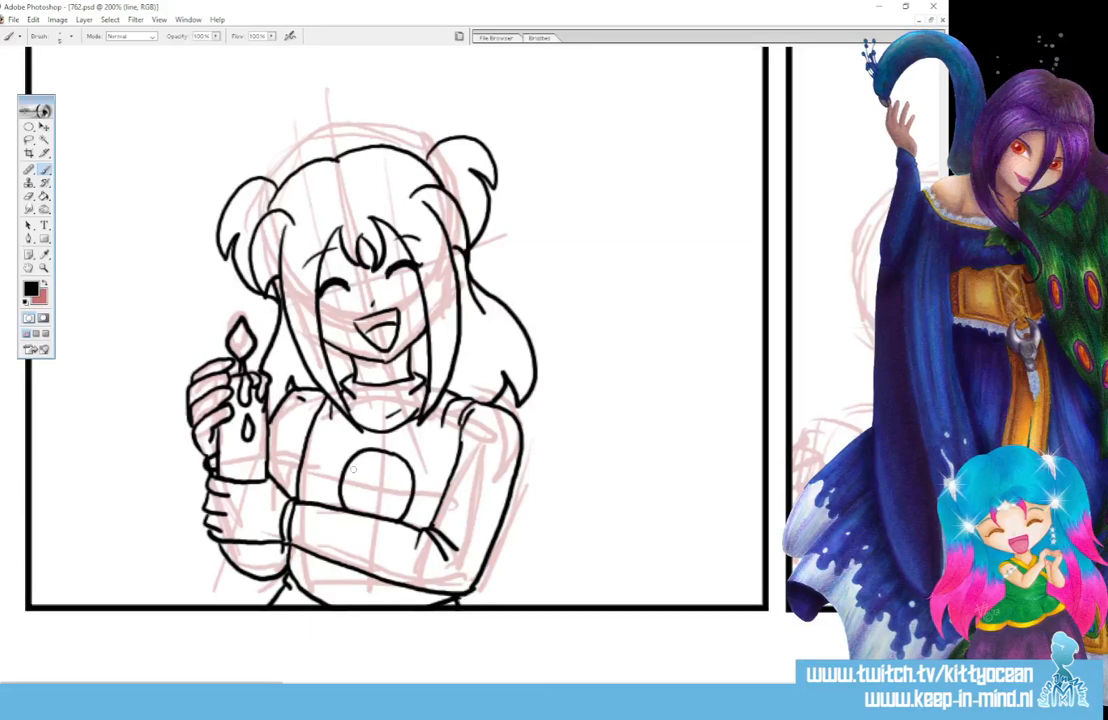
mouse_move(352, 474)
mouse_down()
mouse_move(398, 479)
mouse_move(391, 487)
mouse_up()
mouse_move(391, 487)
mouse_down()
mouse_move(398, 479)
mouse_move(369, 494)
mouse_up()
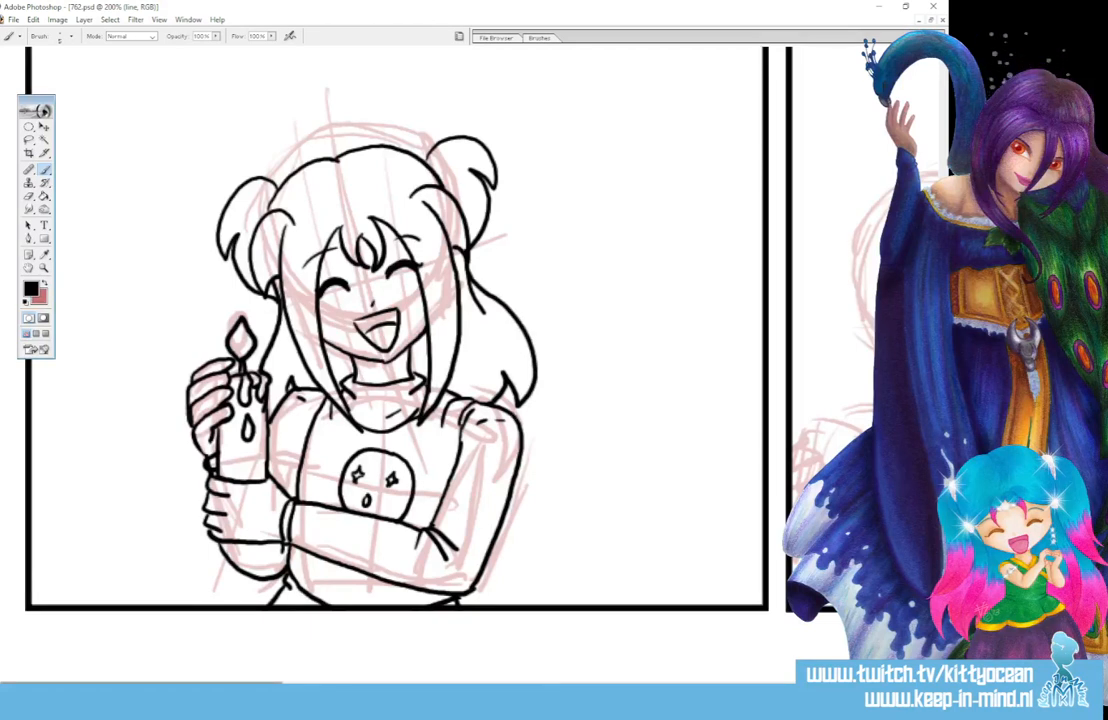
Step: In the second panel, ink the left figure's eyes, eyebrows, bangs, nose and small round mouth
drag(141, 683, 320, 683)
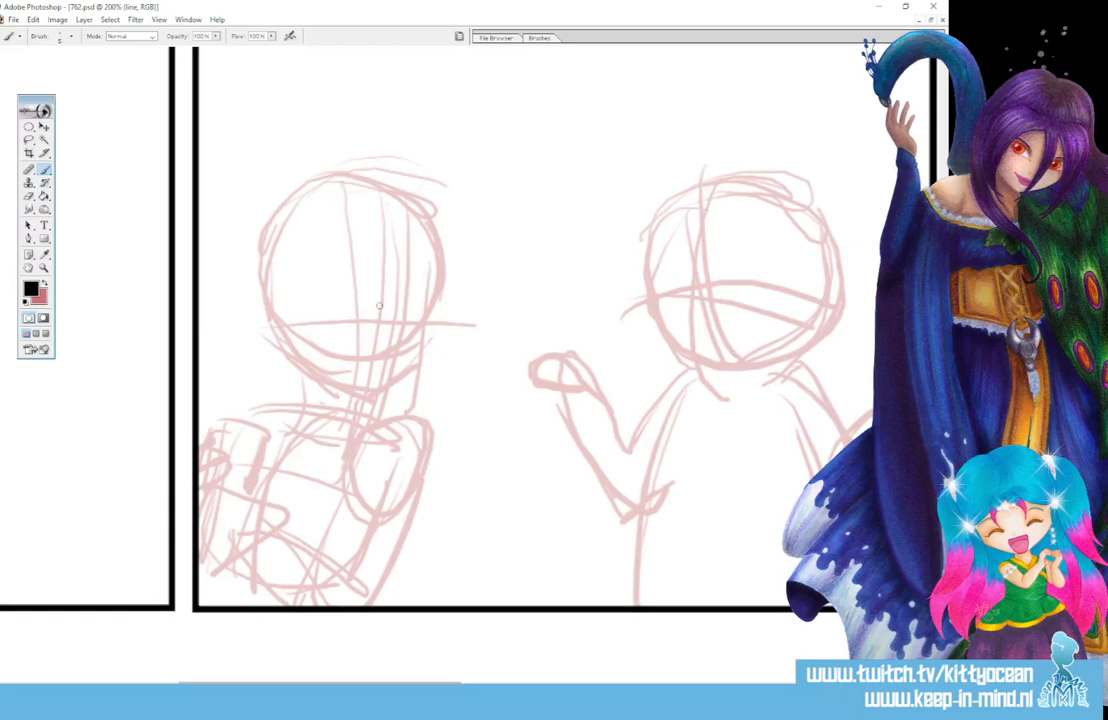
mouse_move(378, 304)
mouse_down()
mouse_move(427, 306)
mouse_move(379, 319)
mouse_move(421, 322)
mouse_up()
mouse_move(346, 286)
mouse_down()
mouse_move(397, 304)
mouse_move(427, 289)
mouse_move(393, 270)
mouse_move(330, 428)
mouse_up()
click(397, 343)
click(366, 373)
Step: Ink the second panel's left figure's long side locks, jawline, neckline and small collar fold
drag(329, 264, 322, 425)
mouse_move(420, 279)
mouse_down()
mouse_move(434, 306)
mouse_move(410, 415)
mouse_up()
mouse_move(443, 263)
mouse_down()
mouse_move(434, 390)
mouse_move(410, 412)
mouse_up()
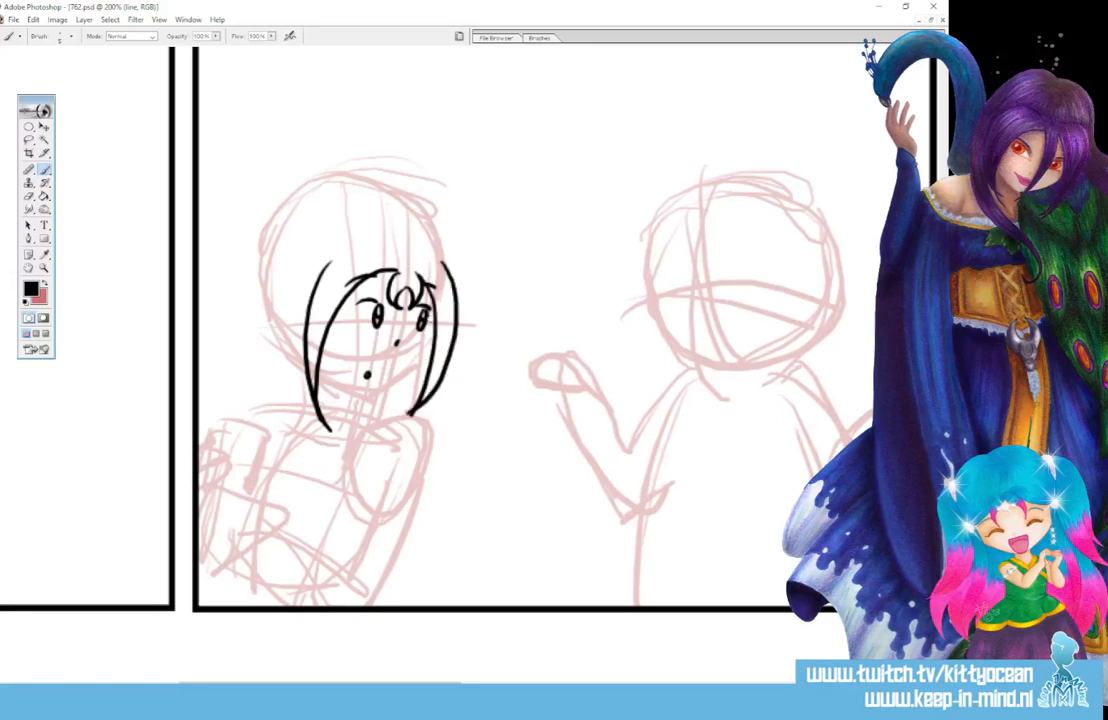
mouse_move(434, 309)
mouse_down()
mouse_move(415, 364)
mouse_move(370, 391)
mouse_move(346, 386)
mouse_move(372, 390)
mouse_up()
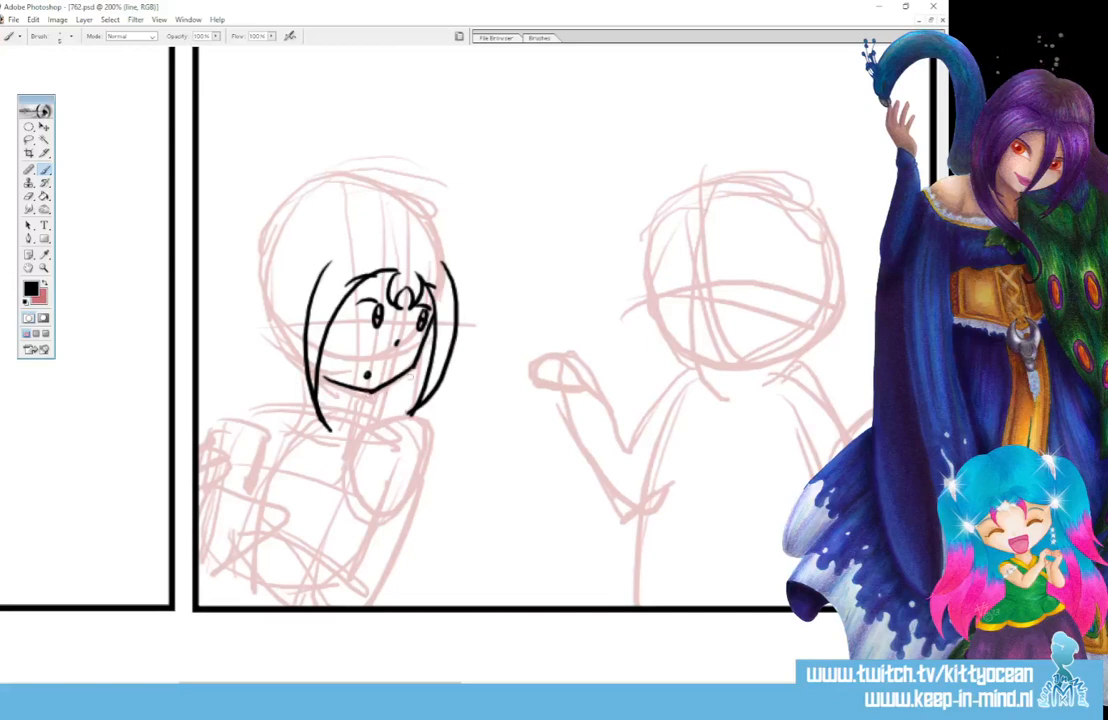
drag(311, 388, 360, 408)
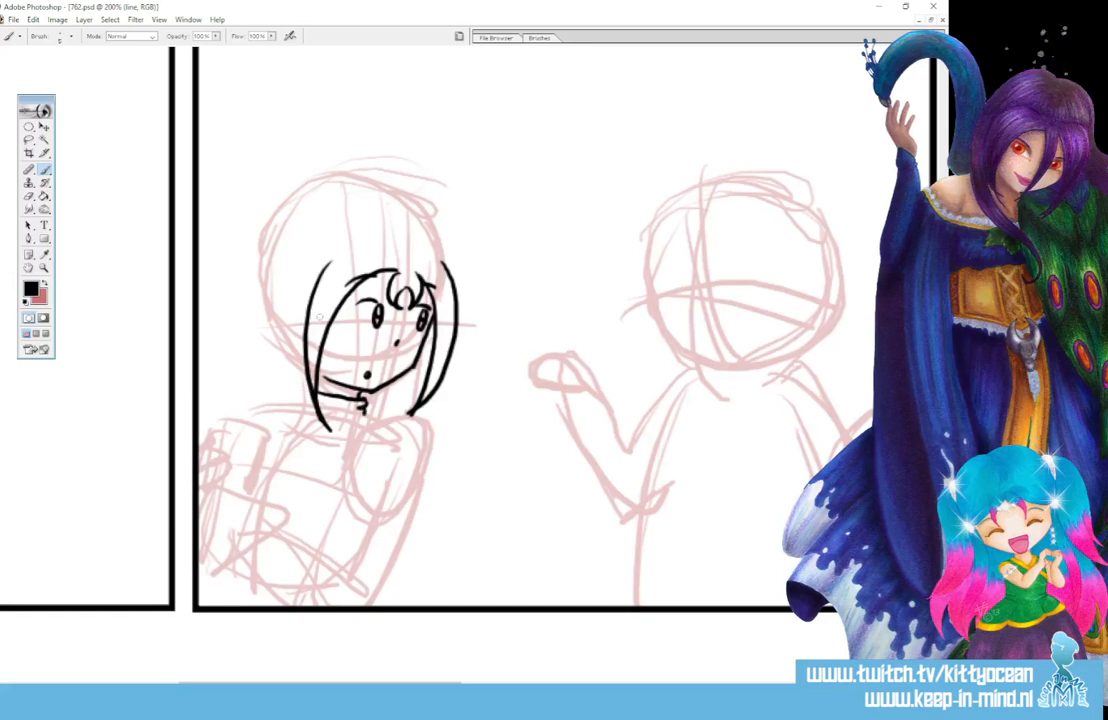
Step: In the second panel, ink the left figure's hair tufts, pigtails, crown of the head and loose lock ends
drag(346, 256, 297, 292)
drag(438, 249, 459, 283)
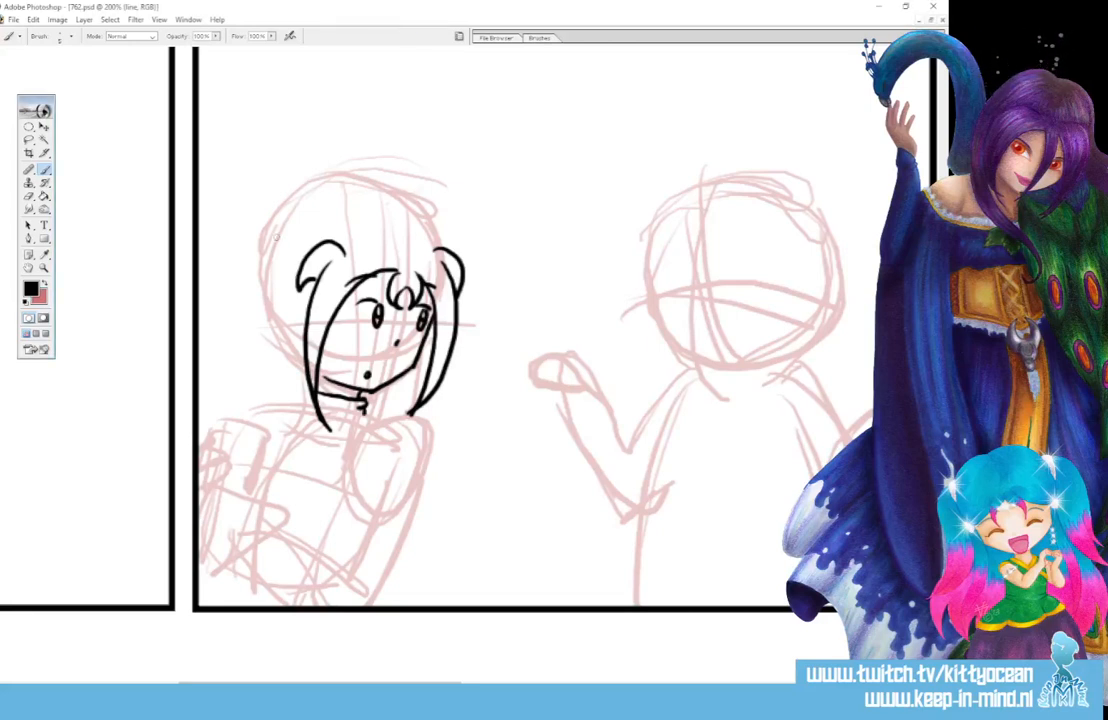
mouse_move(286, 219)
mouse_down()
mouse_move(233, 270)
mouse_move(267, 298)
mouse_move(271, 290)
mouse_move(259, 328)
mouse_up()
drag(264, 273, 269, 349)
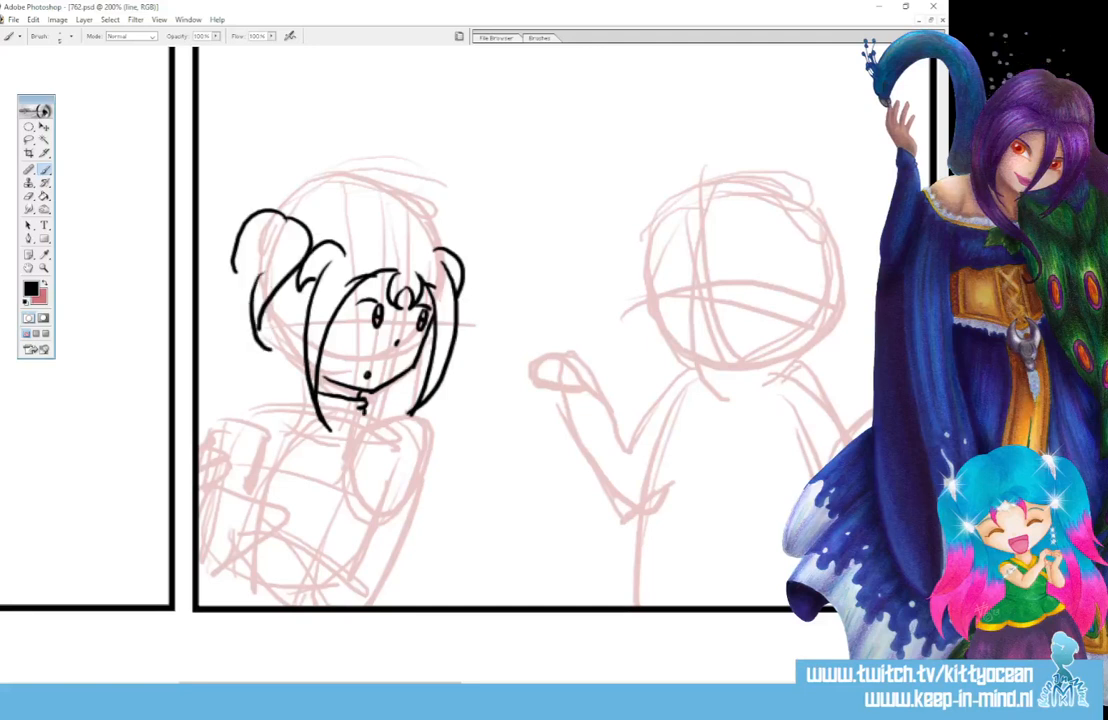
mouse_move(246, 254)
mouse_down()
mouse_move(258, 321)
mouse_move(246, 389)
mouse_up()
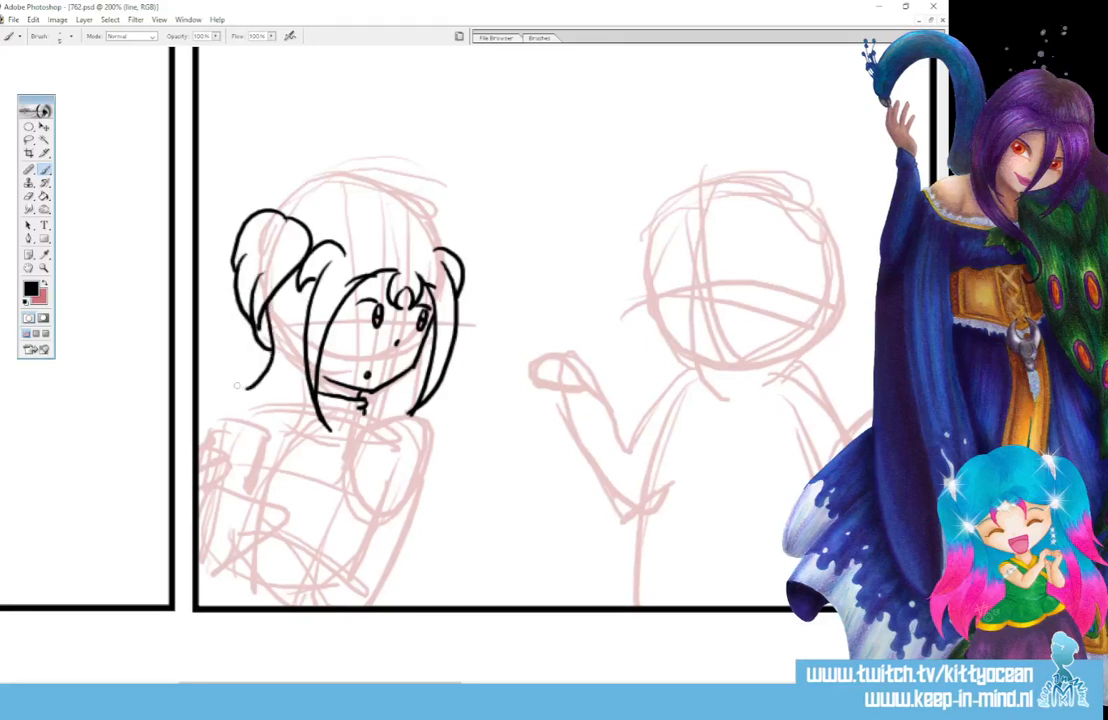
mouse_move(269, 327)
mouse_down()
mouse_move(226, 379)
mouse_move(228, 411)
mouse_move(279, 392)
mouse_up()
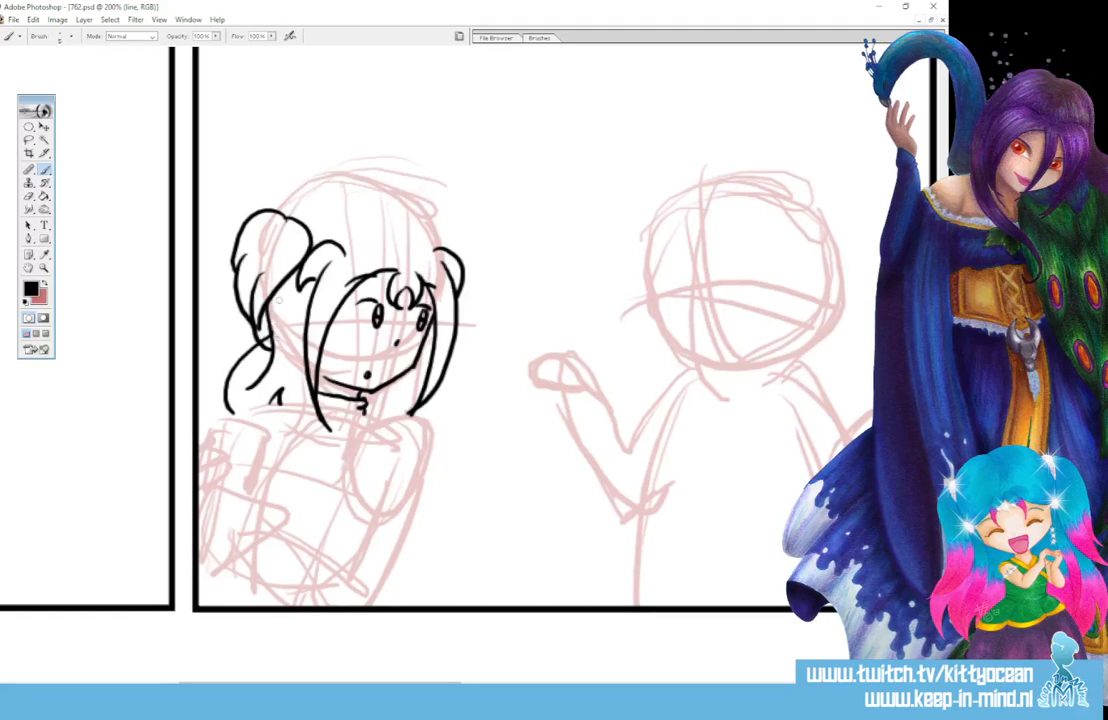
mouse_move(281, 212)
mouse_down()
mouse_move(322, 191)
mouse_move(380, 203)
mouse_move(399, 222)
mouse_move(394, 202)
mouse_move(437, 247)
mouse_move(463, 255)
mouse_up()
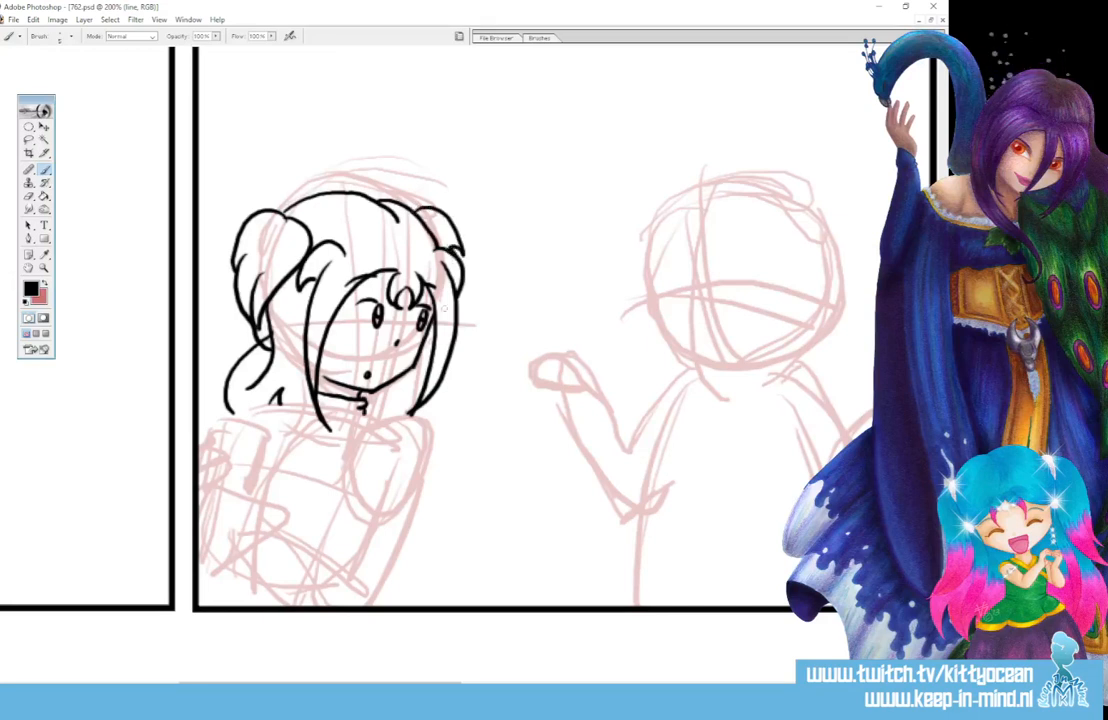
mouse_move(441, 377)
mouse_down()
mouse_move(432, 418)
mouse_move(414, 413)
mouse_up()
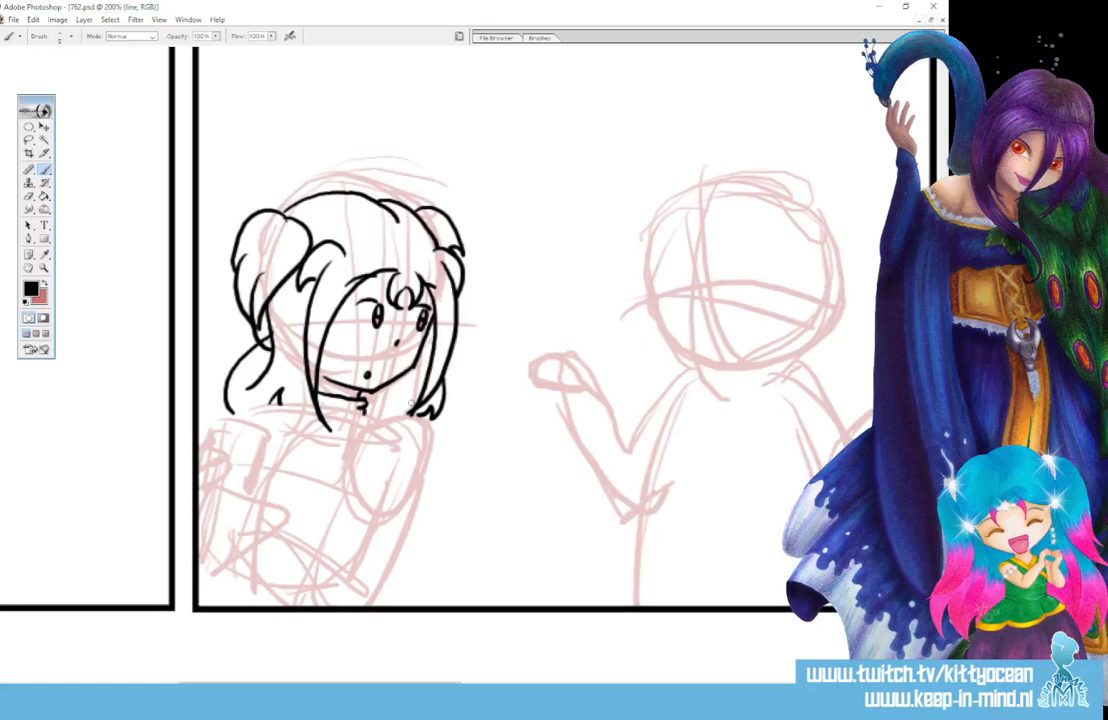
Step: Ink the second panel's left figure's turned-up collar, upper arm and bent forearm
scroll(492, 384, down, 1)
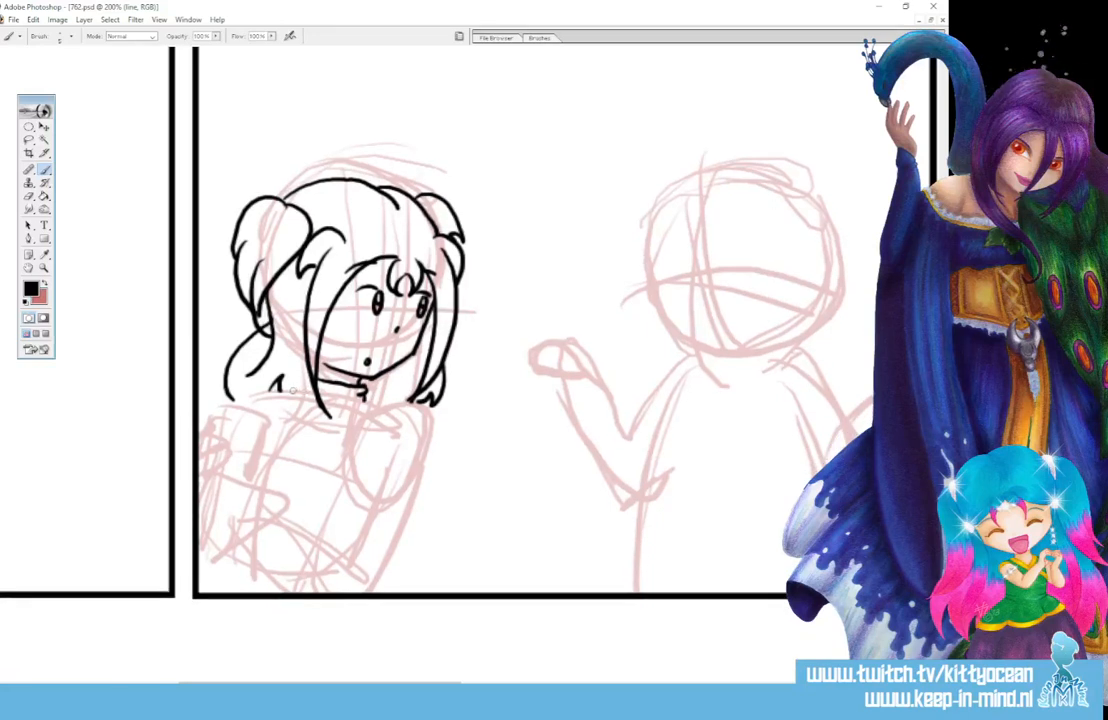
mouse_move(308, 383)
mouse_down()
mouse_move(316, 428)
mouse_move(336, 428)
mouse_move(316, 430)
mouse_move(364, 400)
mouse_up()
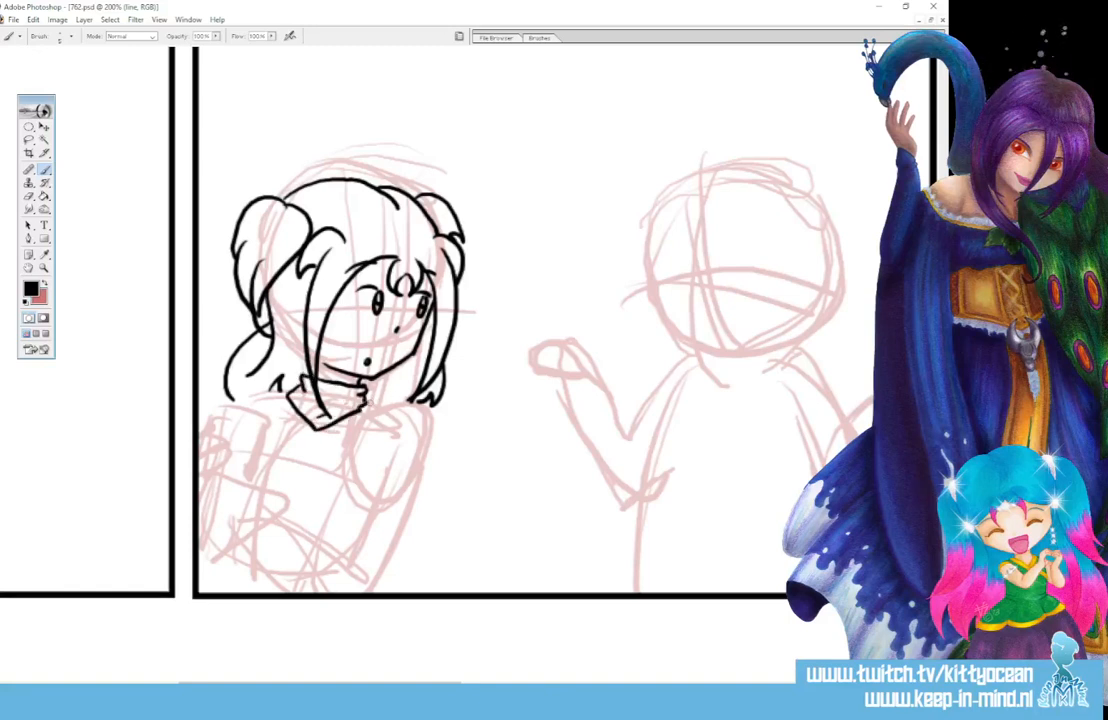
drag(361, 403, 368, 588)
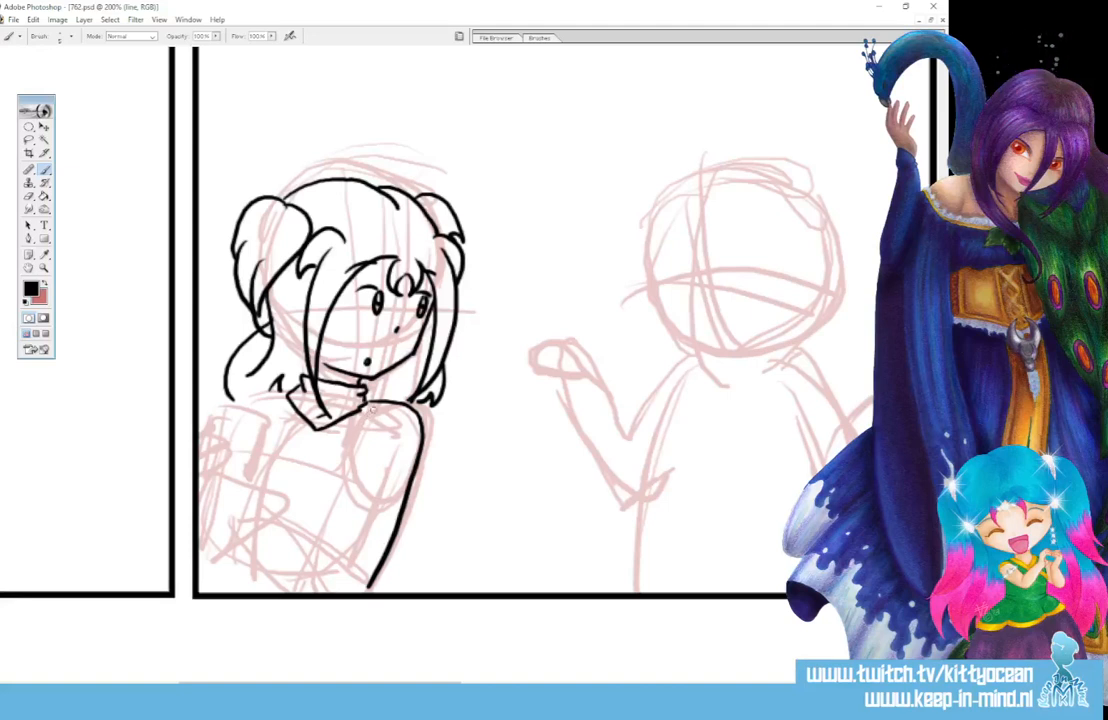
drag(357, 418, 322, 538)
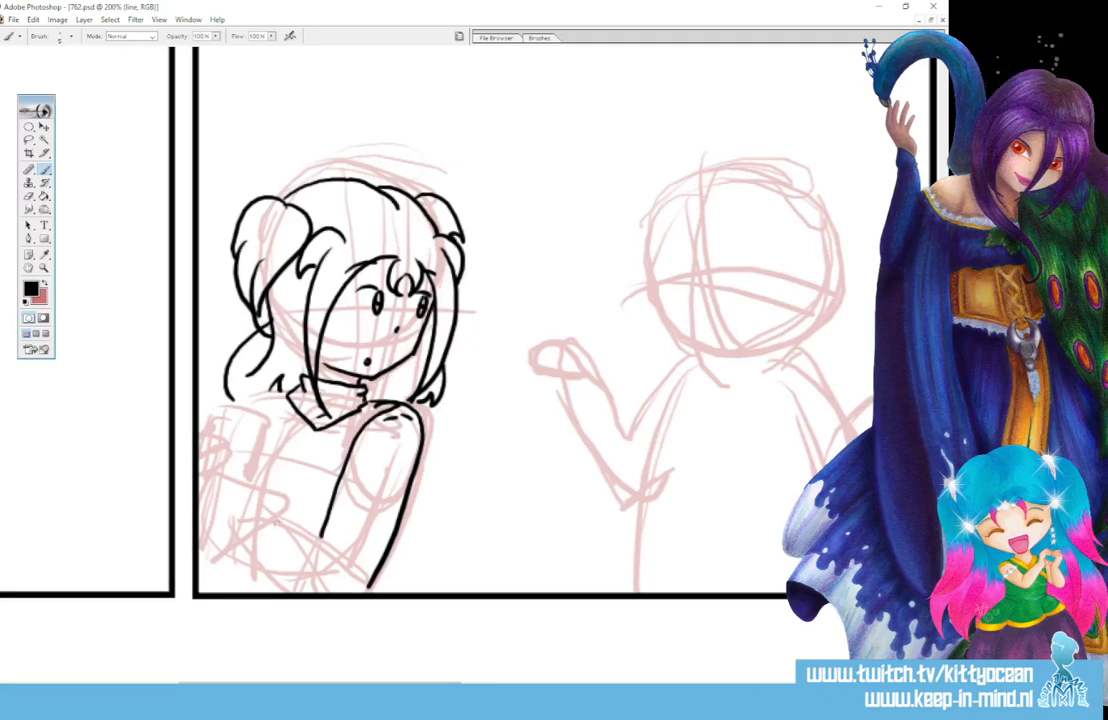
drag(275, 521, 341, 574)
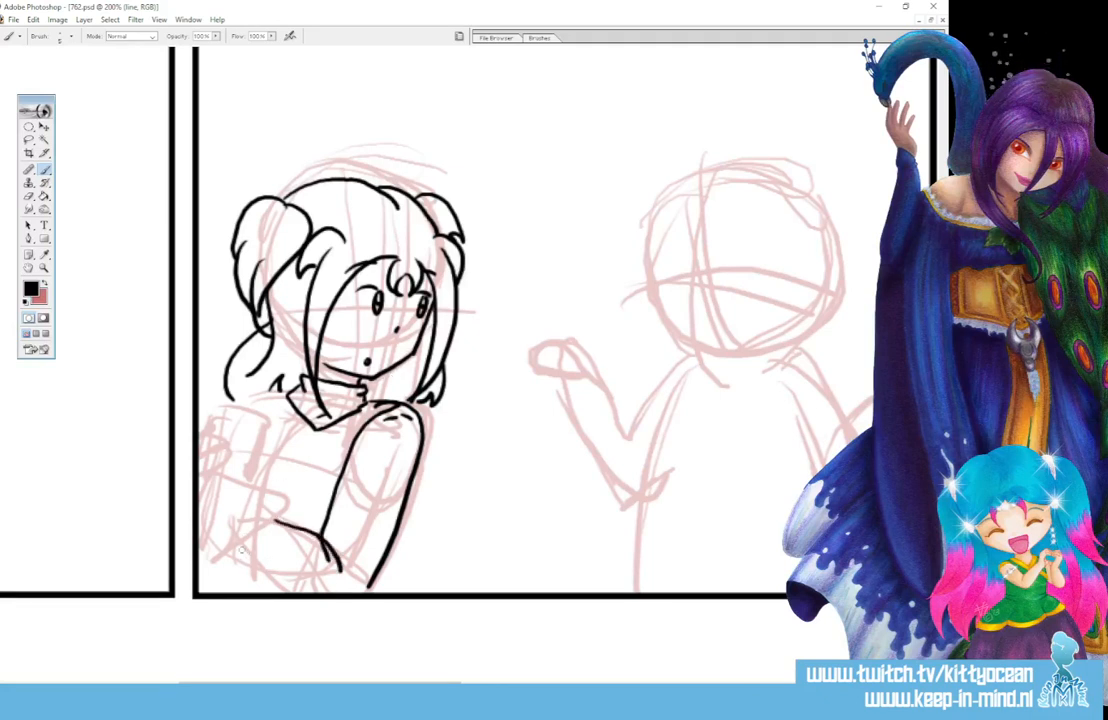
drag(240, 548, 308, 591)
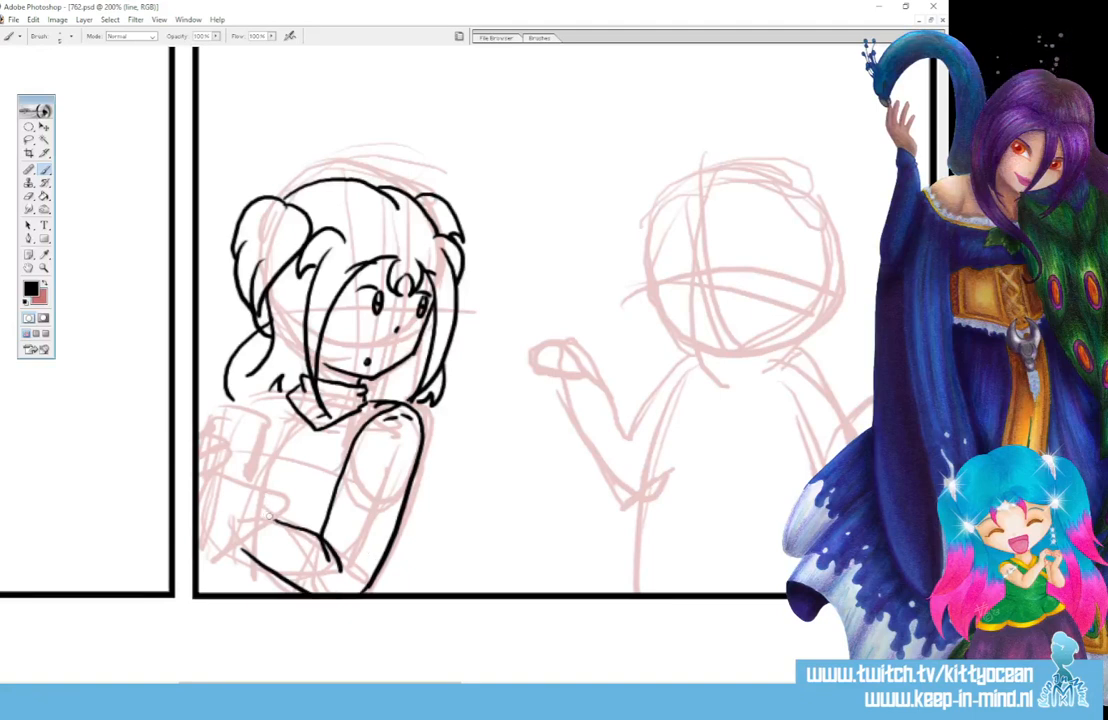
Step: Ink the left figure's sleeve cuff, hands and fingers around the held object, and add the object's surface details
mouse_move(277, 520)
mouse_down()
mouse_move(239, 532)
mouse_move(255, 514)
mouse_move(250, 486)
mouse_move(268, 423)
mouse_move(219, 416)
mouse_move(213, 442)
mouse_up()
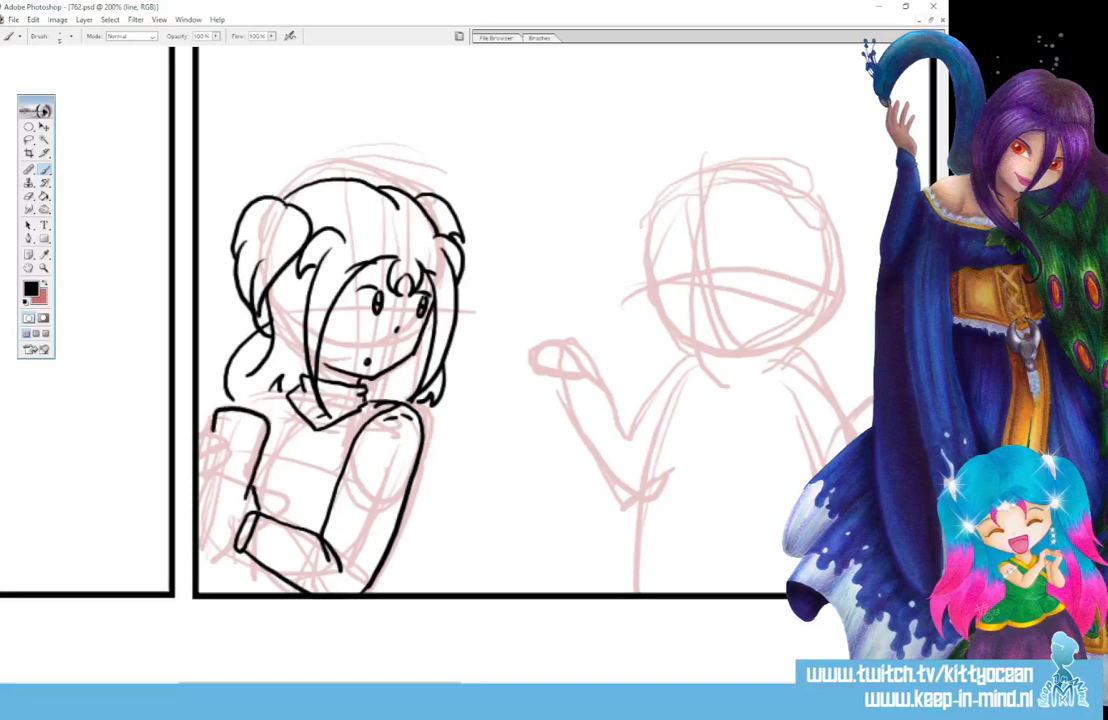
mouse_move(246, 497)
mouse_down()
mouse_move(214, 484)
mouse_move(200, 497)
mouse_move(197, 518)
mouse_move(221, 547)
mouse_up()
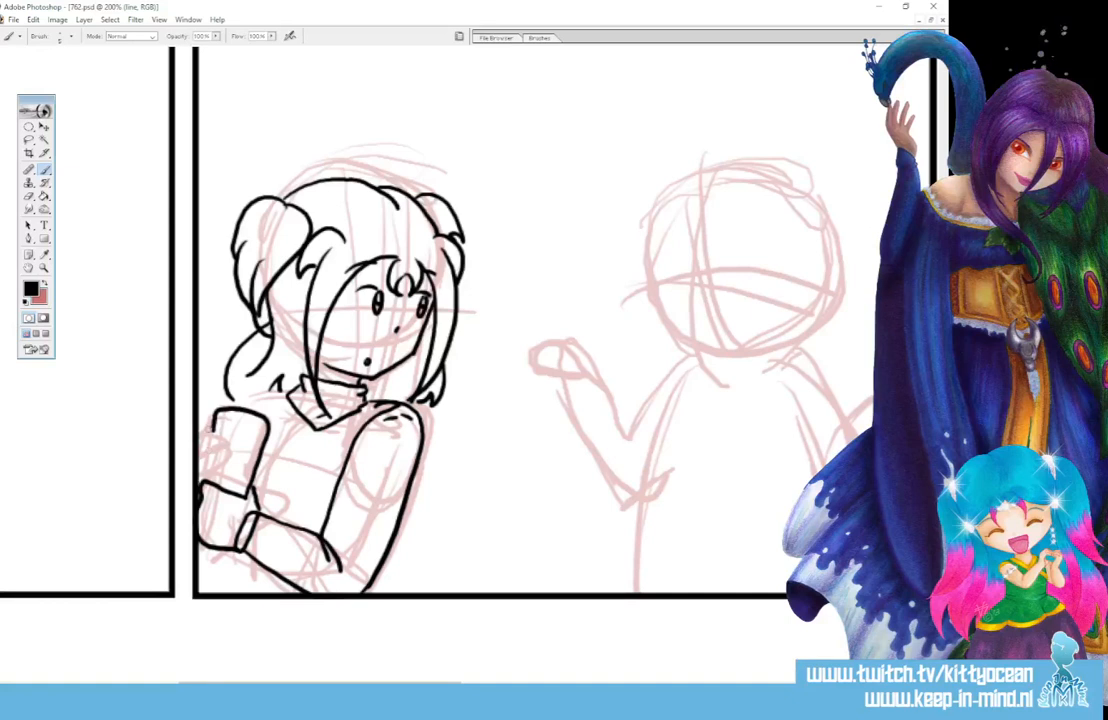
mouse_move(210, 432)
mouse_down()
mouse_move(226, 439)
mouse_move(199, 452)
mouse_move(228, 448)
mouse_move(220, 441)
mouse_up()
key(ctrl+alt+z)
key(ctrl+alt+z)
key(ctrl+alt+z)
mouse_move(199, 472)
mouse_down()
mouse_move(216, 462)
mouse_move(210, 476)
mouse_move(216, 450)
mouse_up()
drag(199, 439, 220, 432)
mouse_move(240, 416)
mouse_down()
mouse_move(234, 440)
mouse_move(255, 415)
mouse_move(238, 455)
mouse_move(258, 428)
mouse_move(266, 441)
mouse_up()
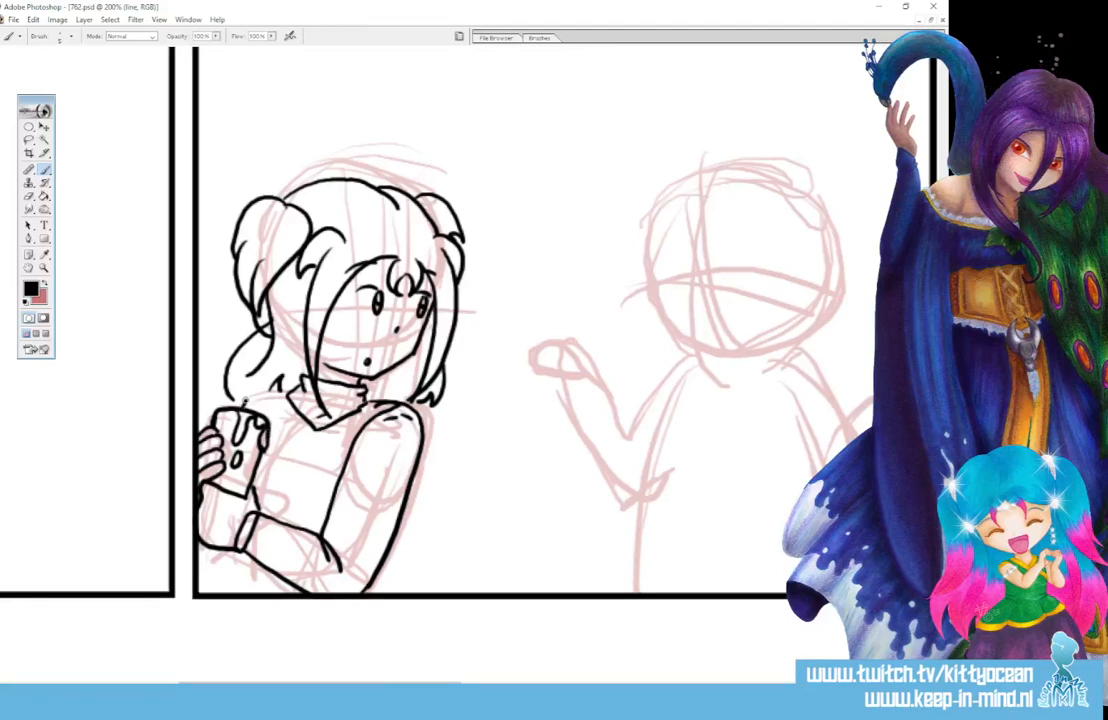
Step: Ink the left figure's shoulder and neckline folds, round face emblem on the chest, and lines below the forearm
mouse_move(240, 399)
mouse_down()
mouse_move(260, 365)
mouse_move(259, 394)
mouse_move(242, 398)
mouse_up()
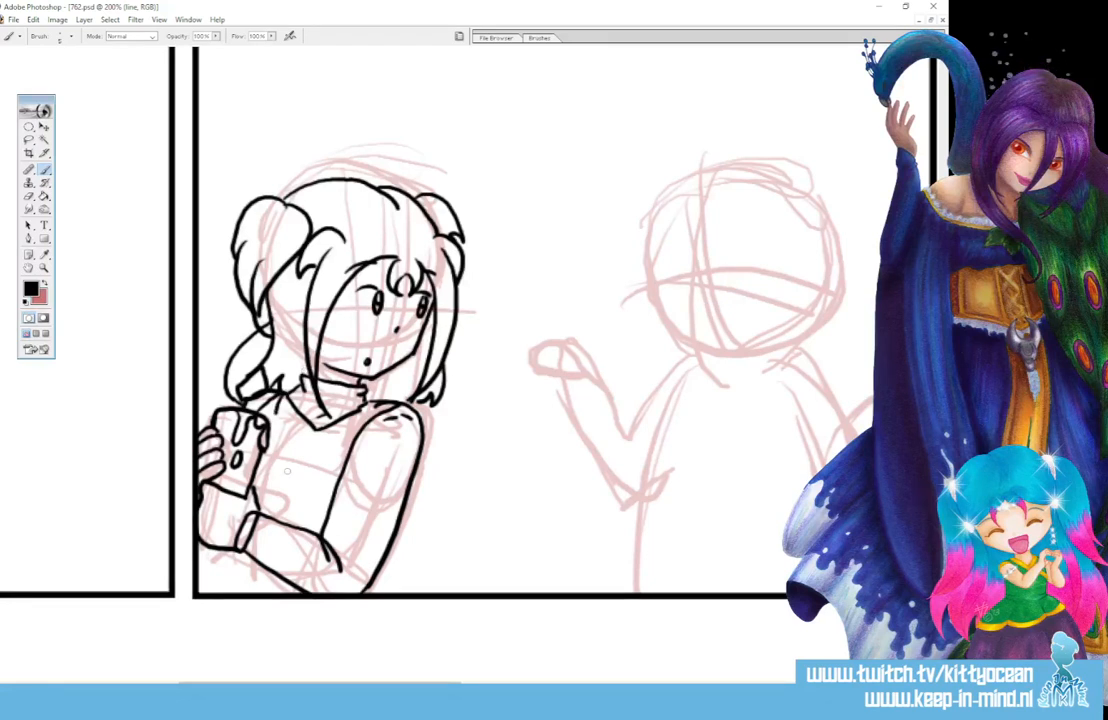
mouse_move(288, 413)
mouse_down()
mouse_move(320, 438)
mouse_move(330, 423)
mouse_up()
mouse_move(262, 444)
mouse_down()
mouse_move(293, 453)
mouse_move(255, 463)
mouse_move(262, 486)
mouse_move(278, 491)
mouse_move(296, 482)
mouse_move(268, 440)
mouse_up()
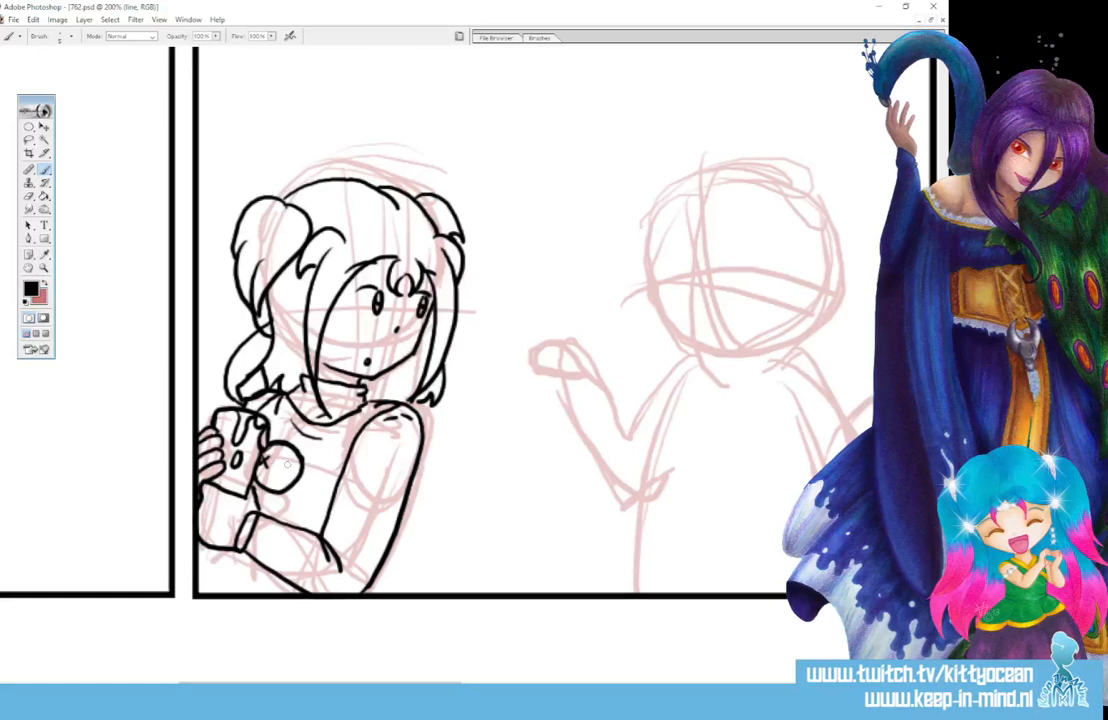
drag(287, 462, 286, 466)
click(272, 480)
drag(200, 552, 258, 578)
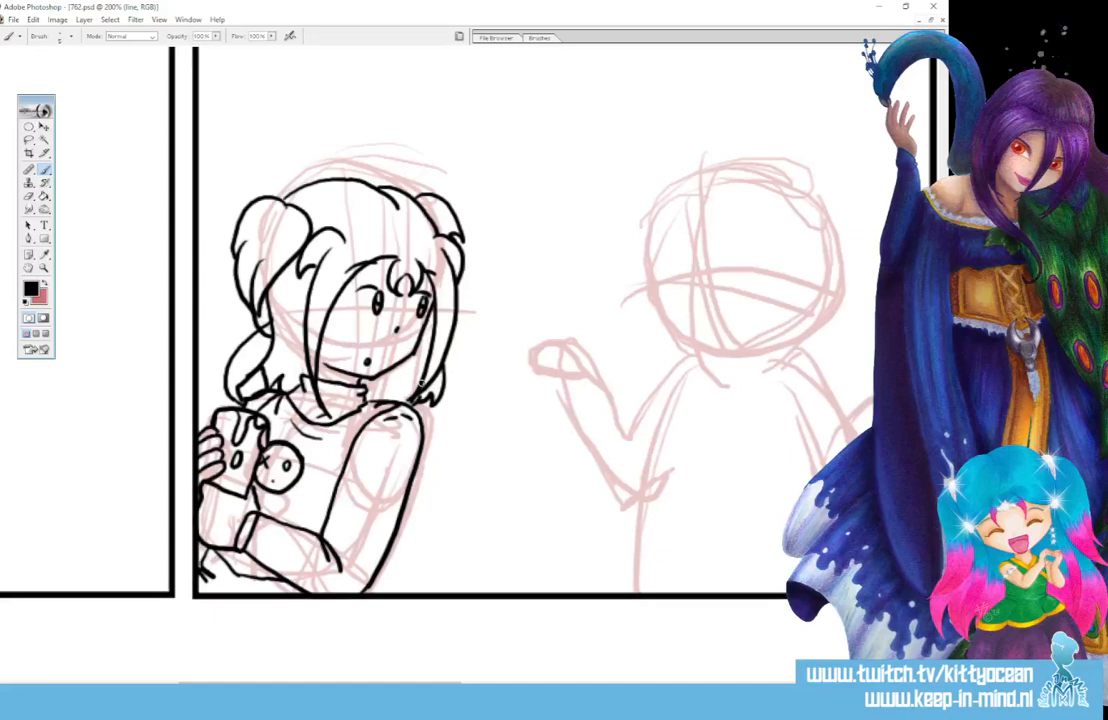
drag(240, 565, 259, 573)
Step: Ink the second panel's right figure's round head outline, half-closed eyes, eyebrows and small open mouth
drag(320, 686, 404, 686)
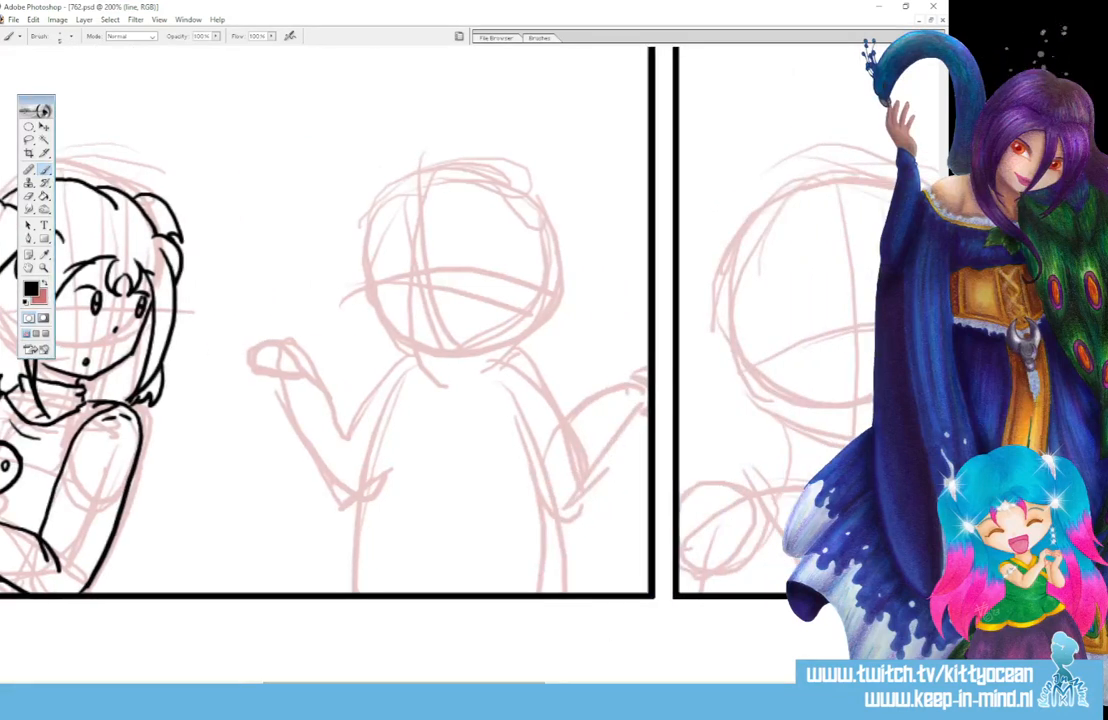
scroll(450, 380, up, 3)
mouse_move(463, 435)
mouse_down()
mouse_move(517, 424)
mouse_move(548, 397)
mouse_move(559, 318)
mouse_move(536, 271)
mouse_move(456, 238)
mouse_move(404, 252)
mouse_move(369, 296)
mouse_move(375, 395)
mouse_move(435, 430)
mouse_up()
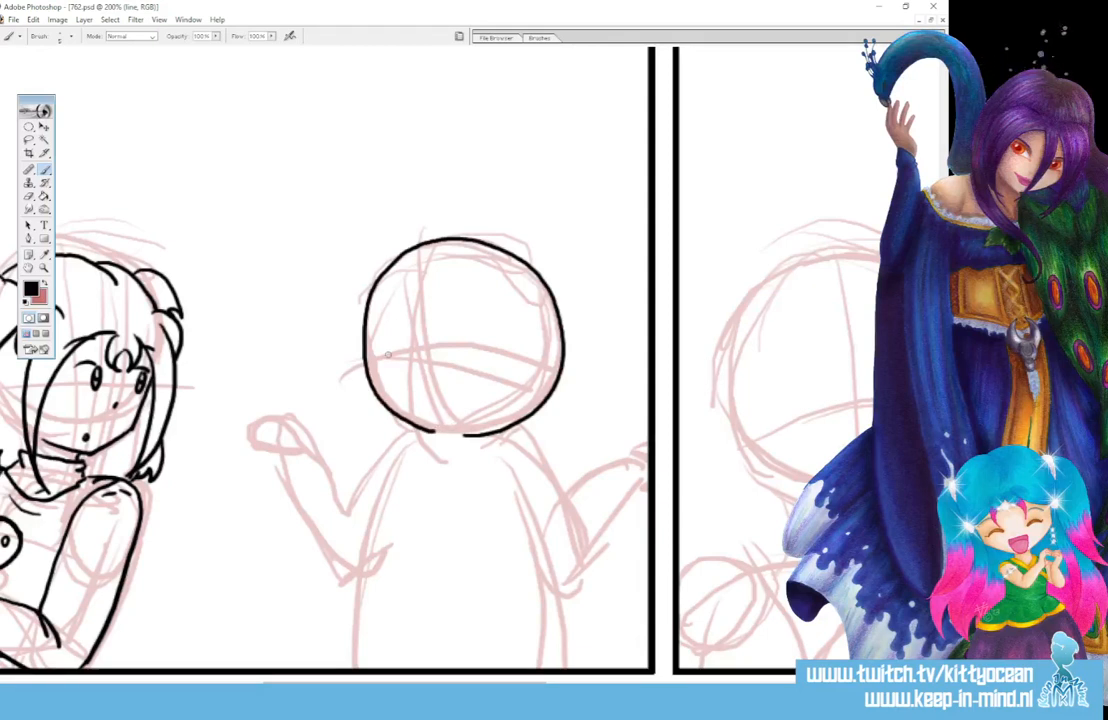
drag(403, 350, 378, 353)
drag(492, 344, 460, 346)
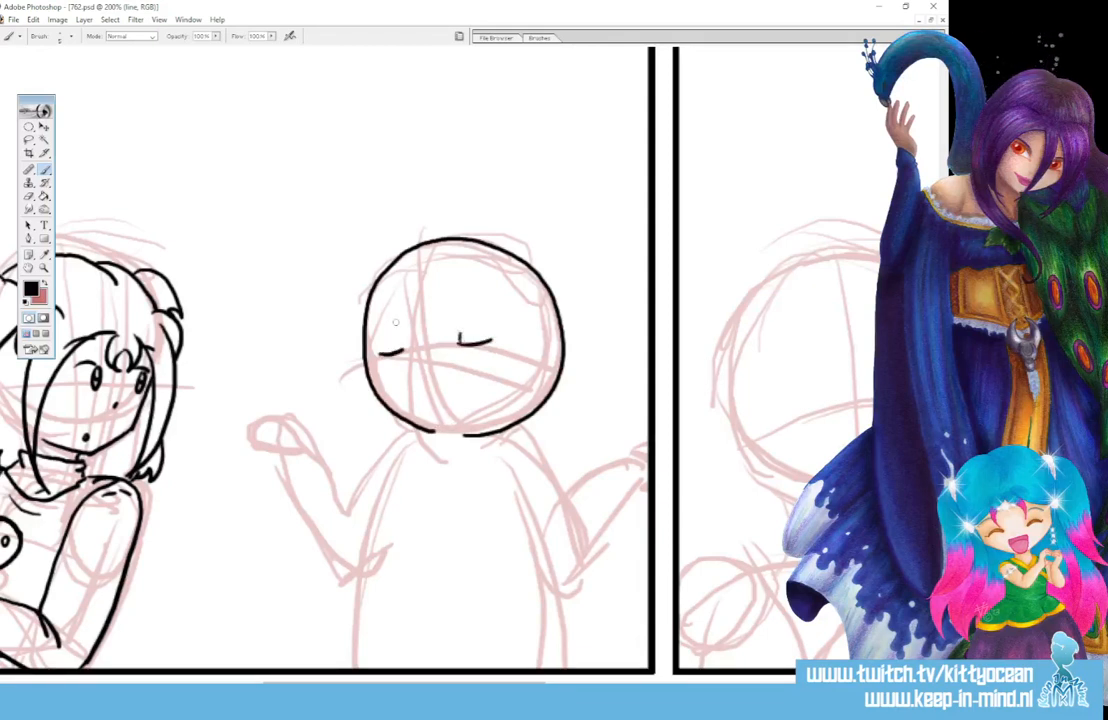
drag(381, 340, 382, 352)
drag(459, 301, 494, 300)
drag(375, 315, 396, 308)
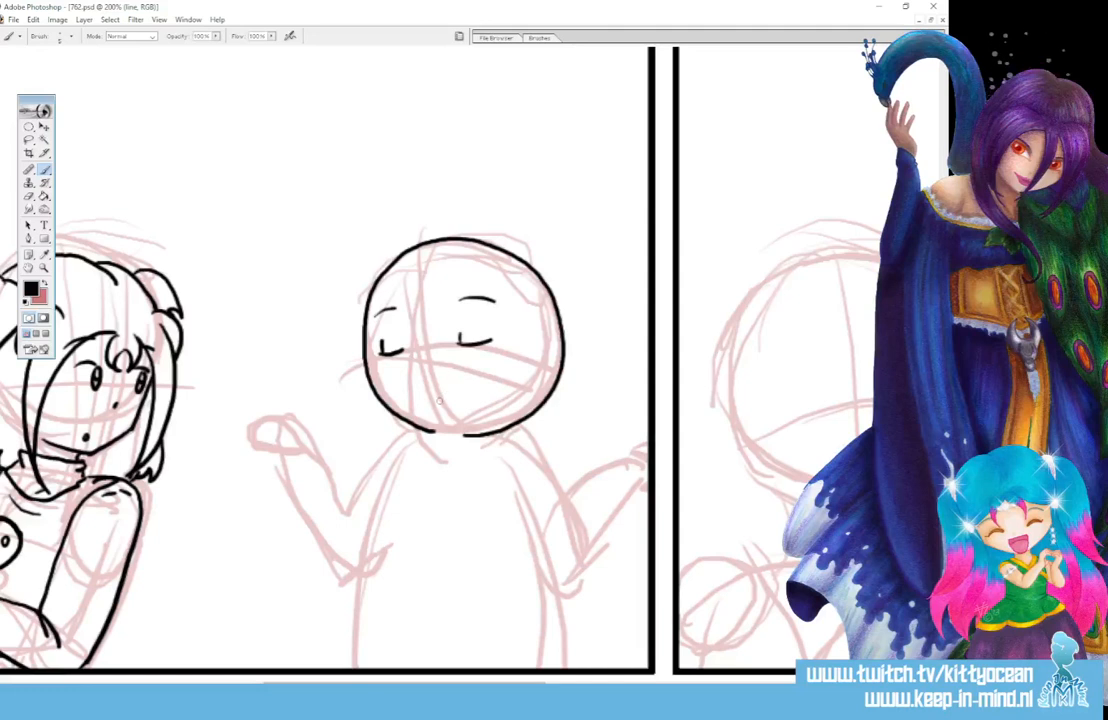
drag(443, 398, 444, 399)
Step: Ink both torso sides of the second panel's right figure and the shrugging arm reaching the panel's right border
drag(413, 438, 356, 598)
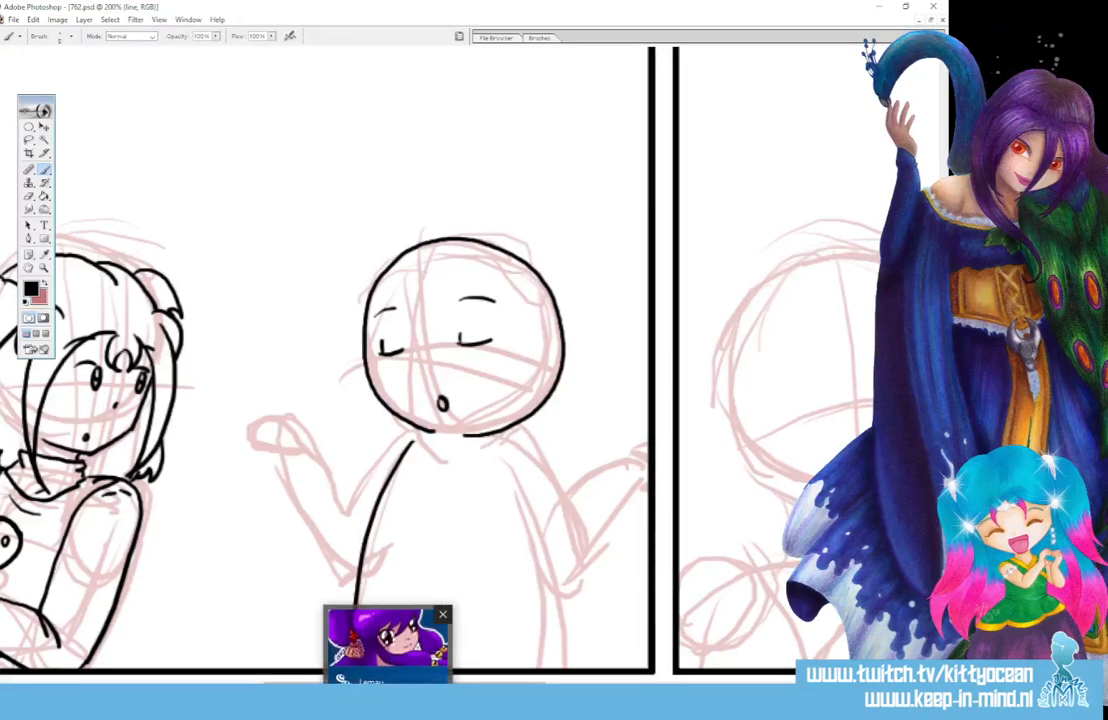
mouse_move(490, 432)
mouse_down()
mouse_move(538, 458)
mouse_move(563, 490)
mouse_up()
mouse_move(501, 471)
mouse_down()
mouse_move(536, 565)
mouse_move(566, 583)
mouse_up()
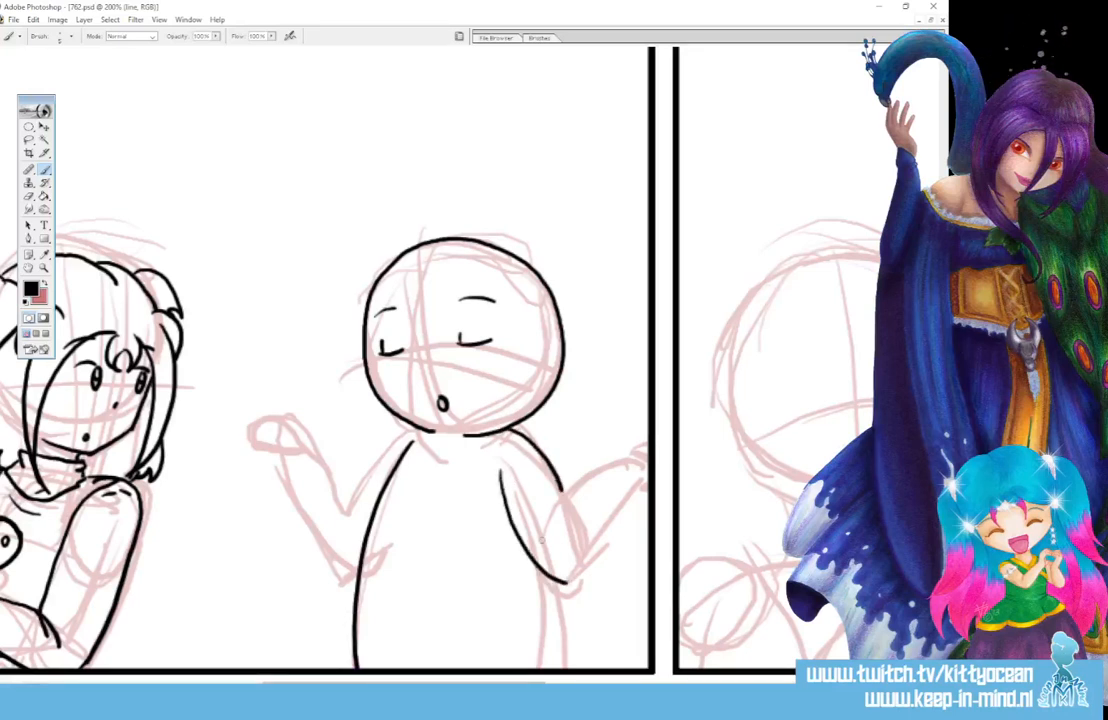
mouse_move(543, 538)
mouse_down()
mouse_move(579, 482)
mouse_move(647, 463)
mouse_up()
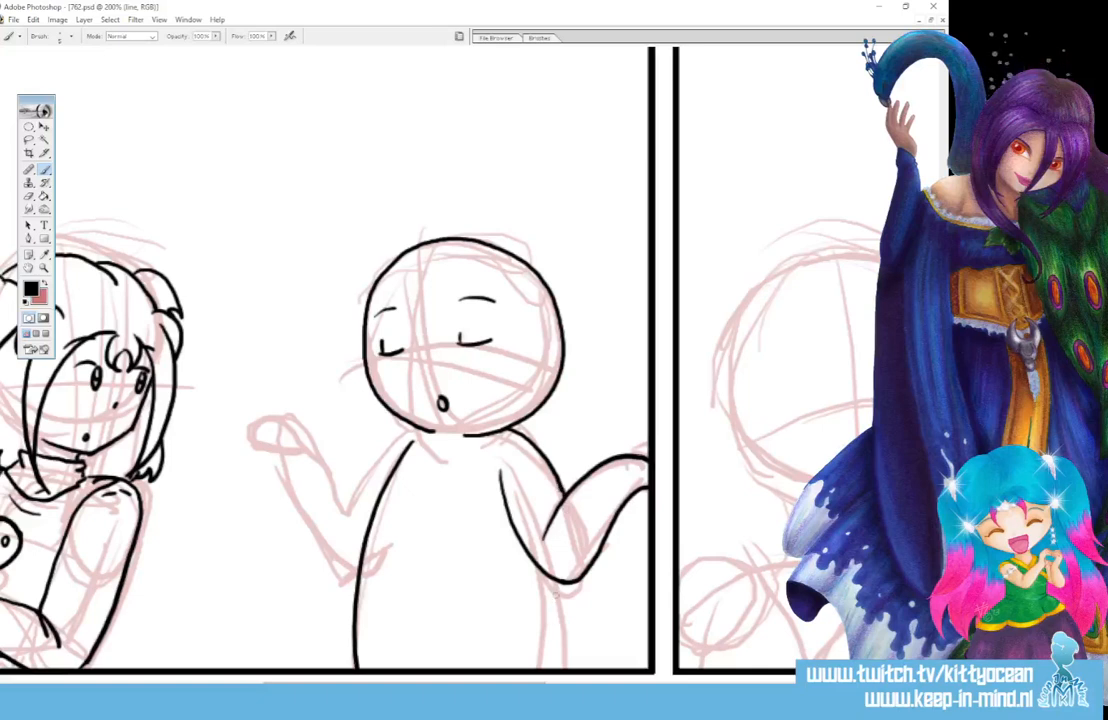
drag(556, 580, 563, 667)
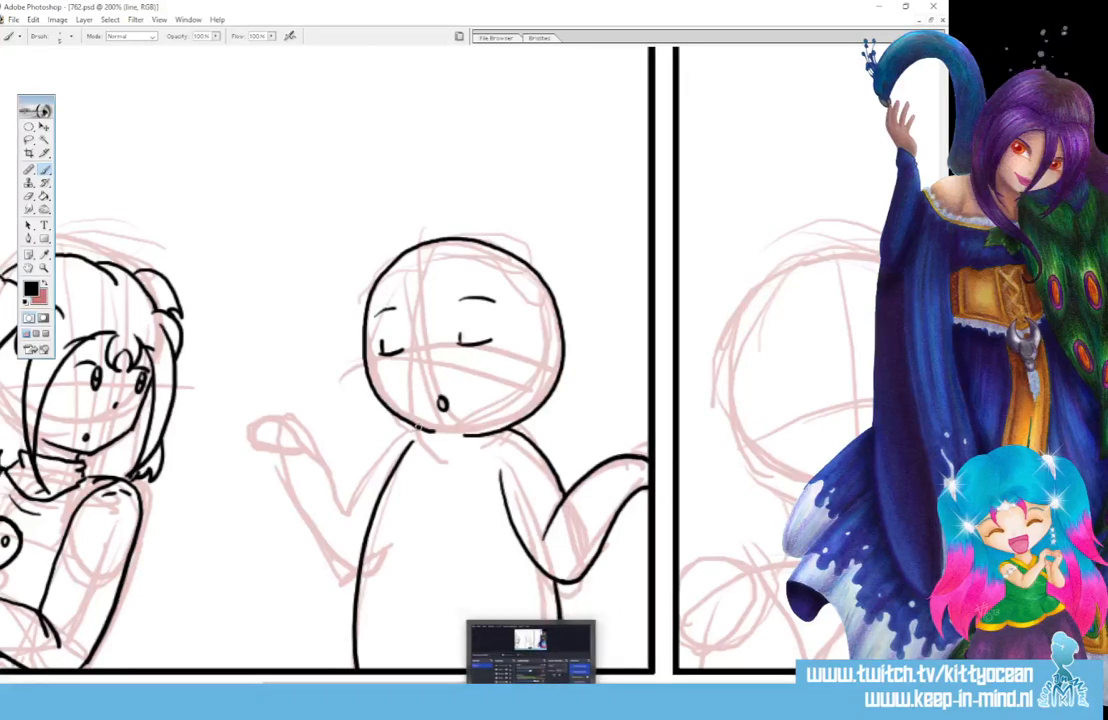
Step: Ink the right figure's other shrugging arm from the shoulder through the elbow to the raised hand
drag(414, 428, 352, 511)
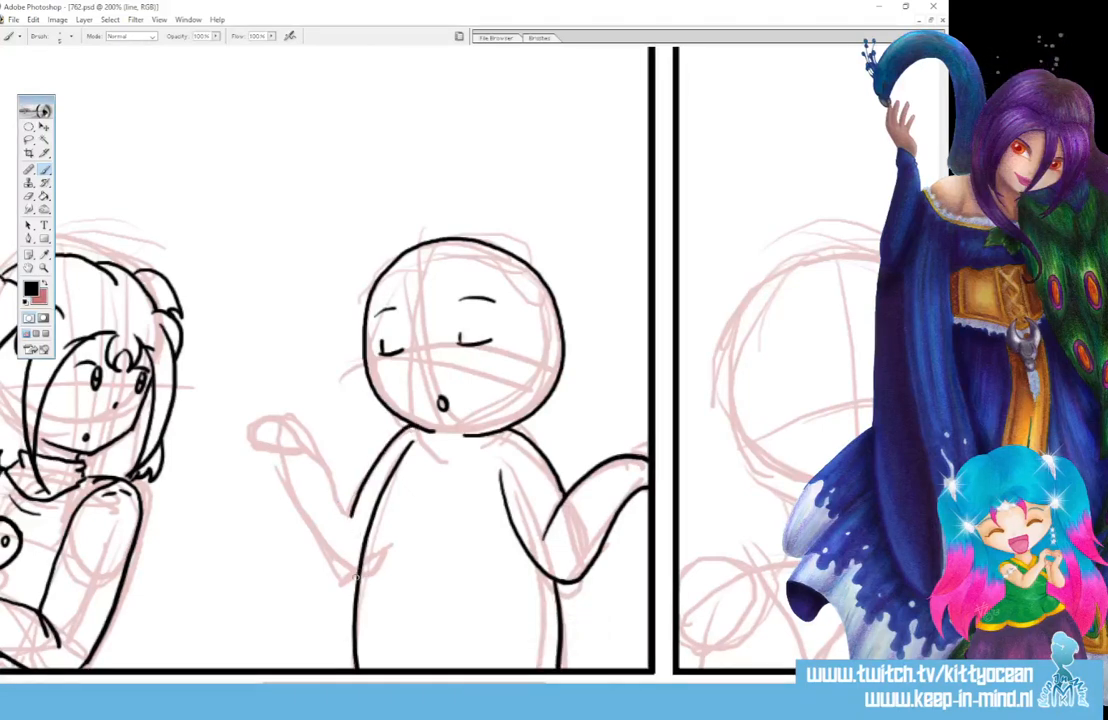
mouse_move(355, 577)
mouse_down()
mouse_move(322, 553)
mouse_move(296, 485)
mouse_move(266, 449)
mouse_move(285, 435)
mouse_move(308, 444)
mouse_move(352, 545)
mouse_up()
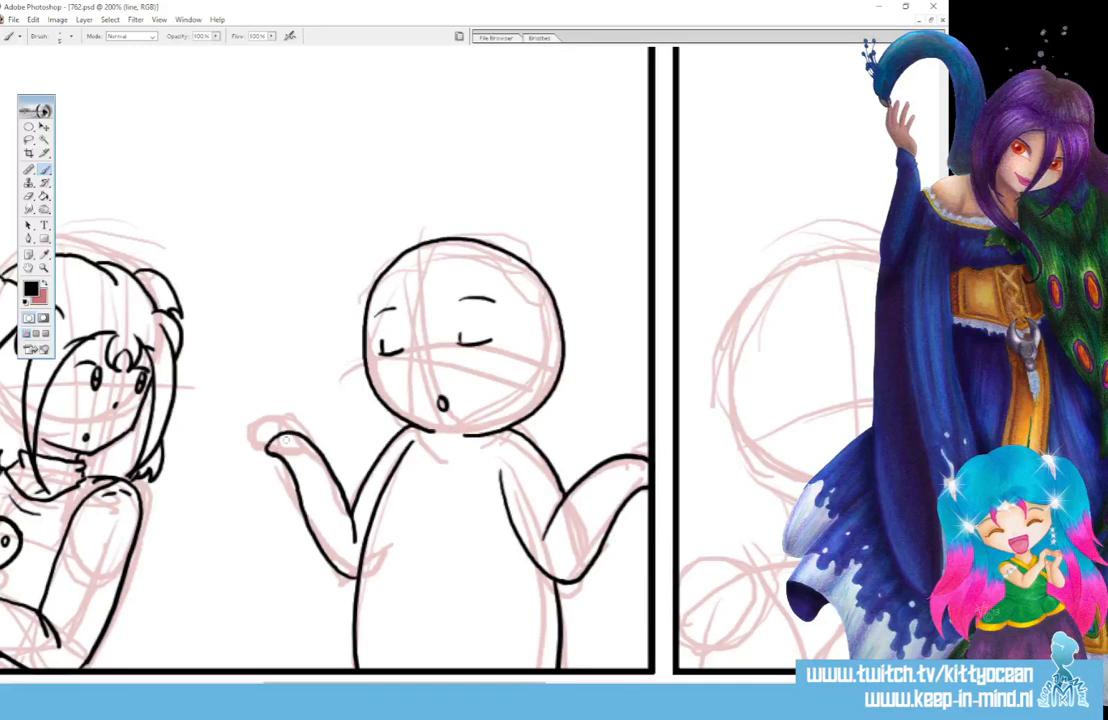
drag(311, 441, 356, 537)
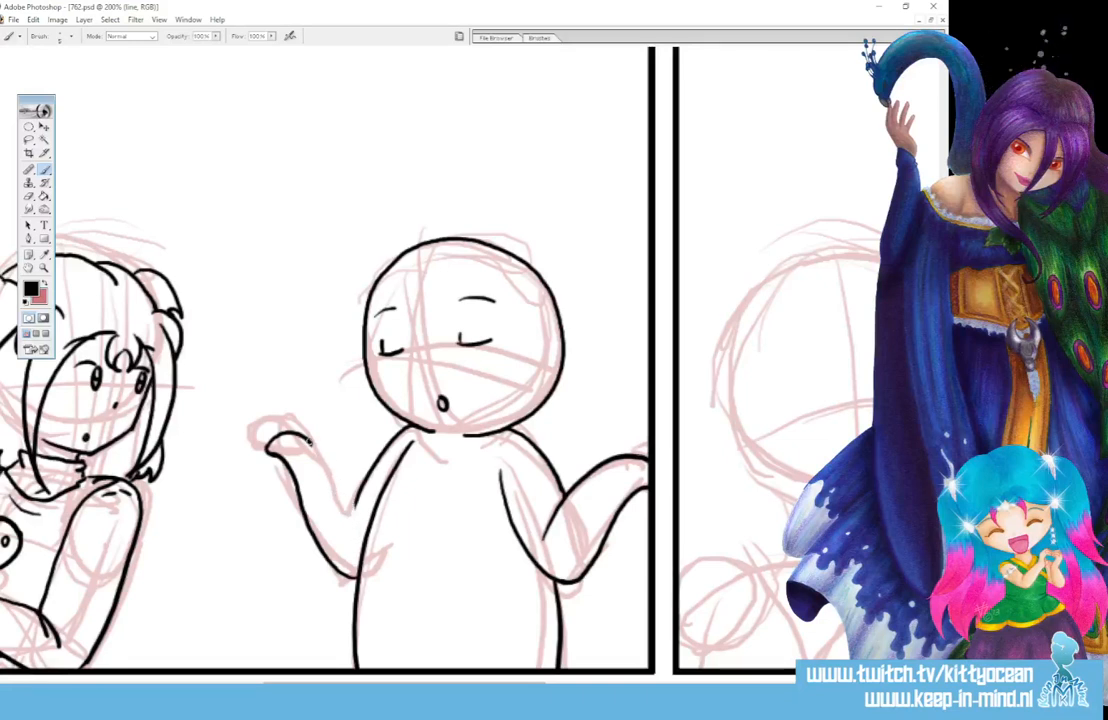
mouse_move(310, 443)
mouse_down()
mouse_move(351, 528)
mouse_move(373, 468)
mouse_up()
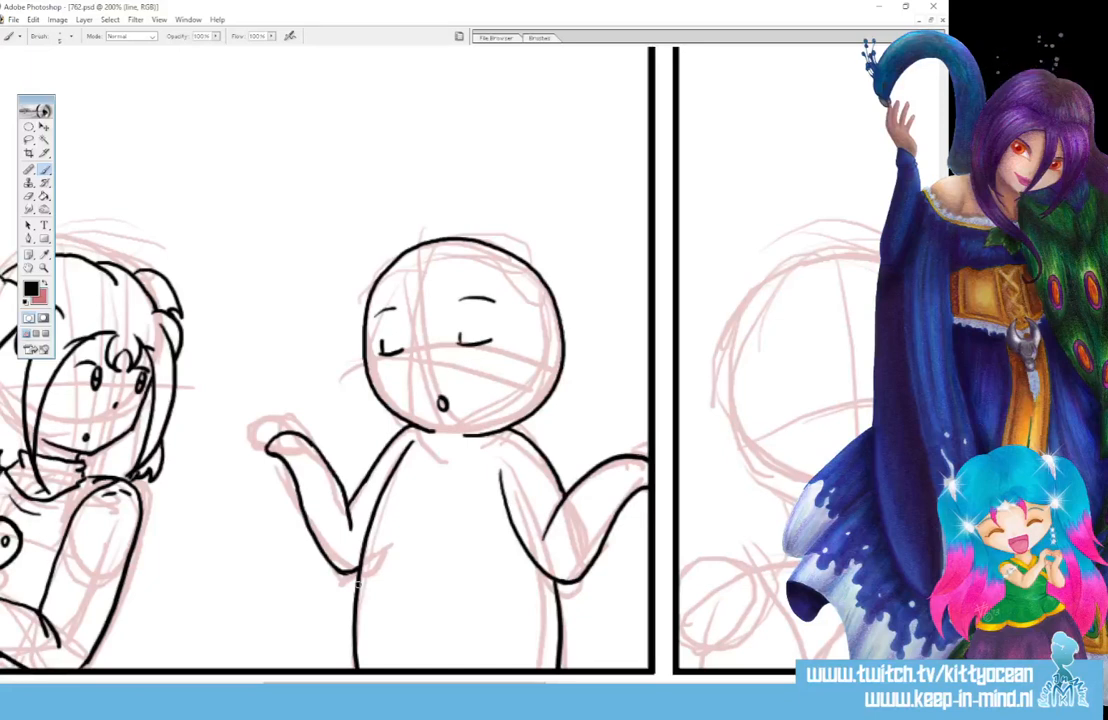
Step: In the third panel, ink the left figure's two oval eyes, raised eyebrows and small open mouth
drag(510, 679, 628, 677)
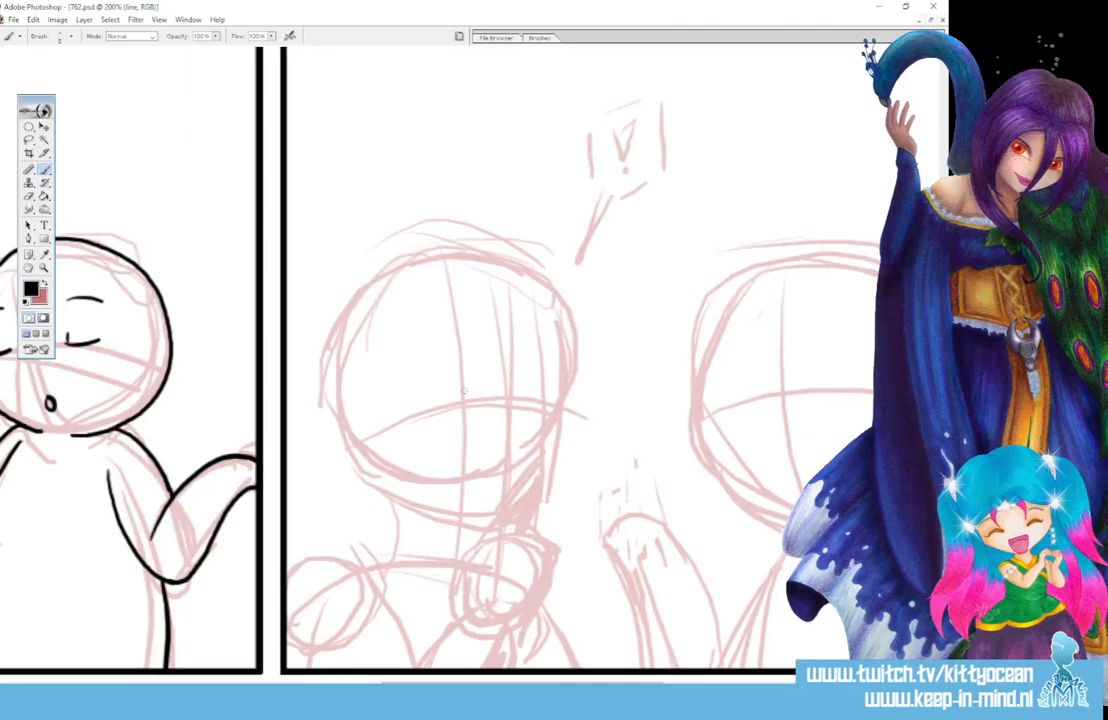
drag(463, 390, 464, 392)
drag(543, 392, 544, 394)
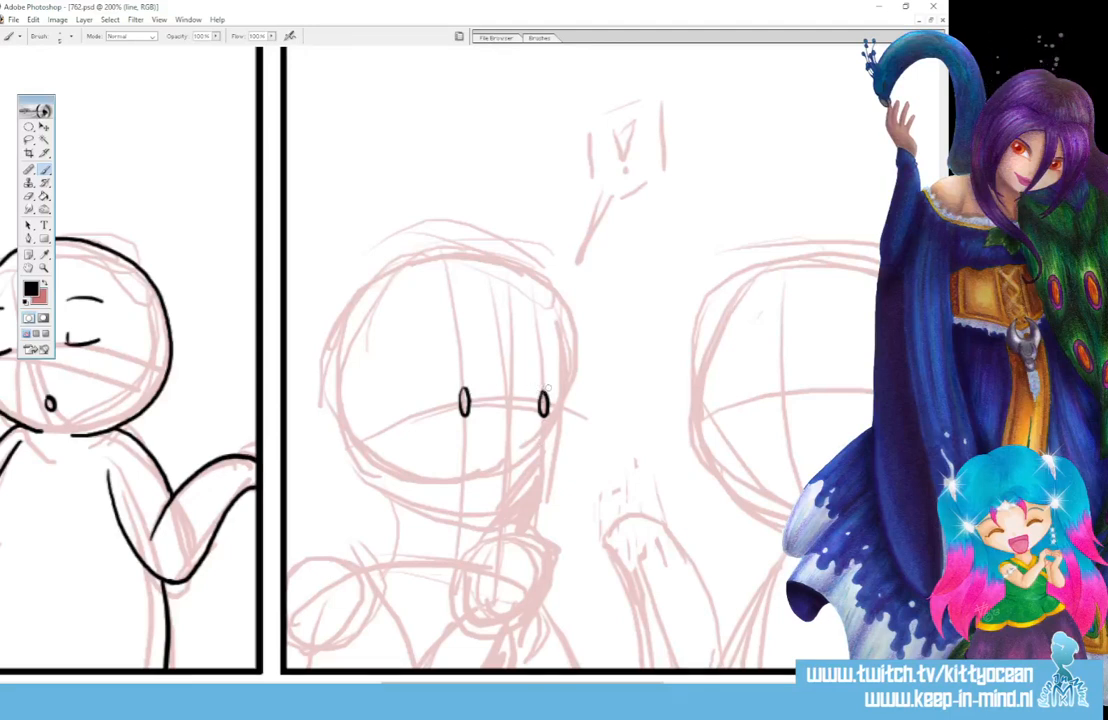
drag(438, 361, 472, 343)
drag(539, 343, 557, 353)
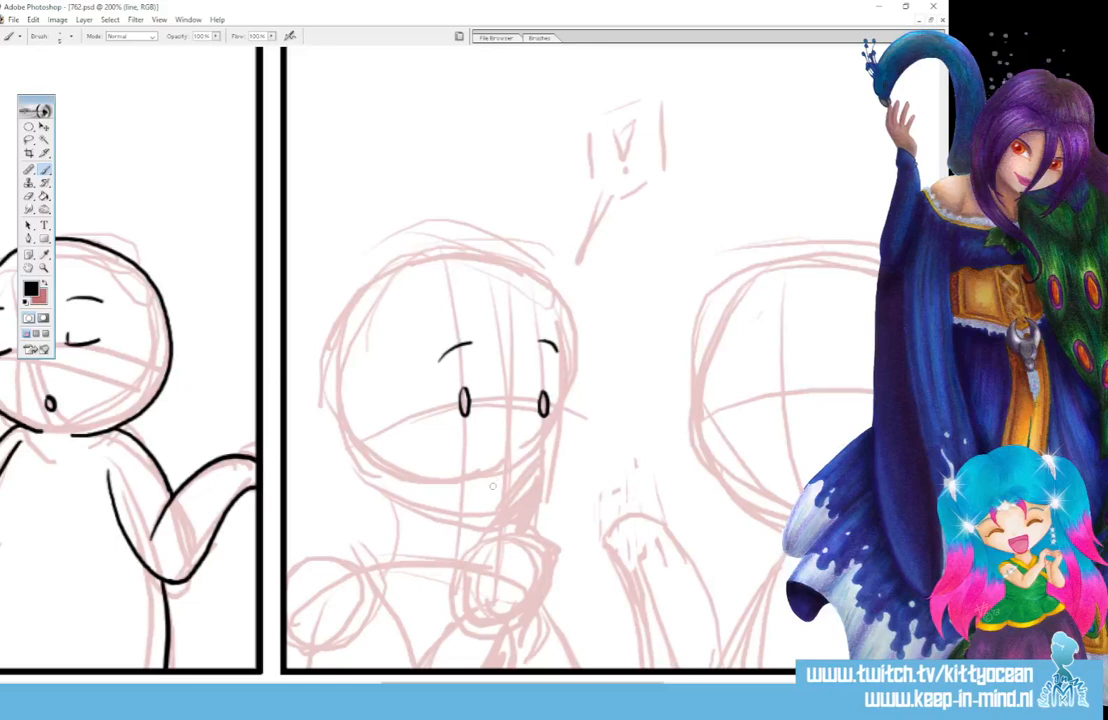
drag(500, 476, 499, 478)
Step: Ink the third panel's left figure's raised hand with curled fingers, a finger pointing at the chin, the cuff and the forearm
scroll(477, 601, down, 2)
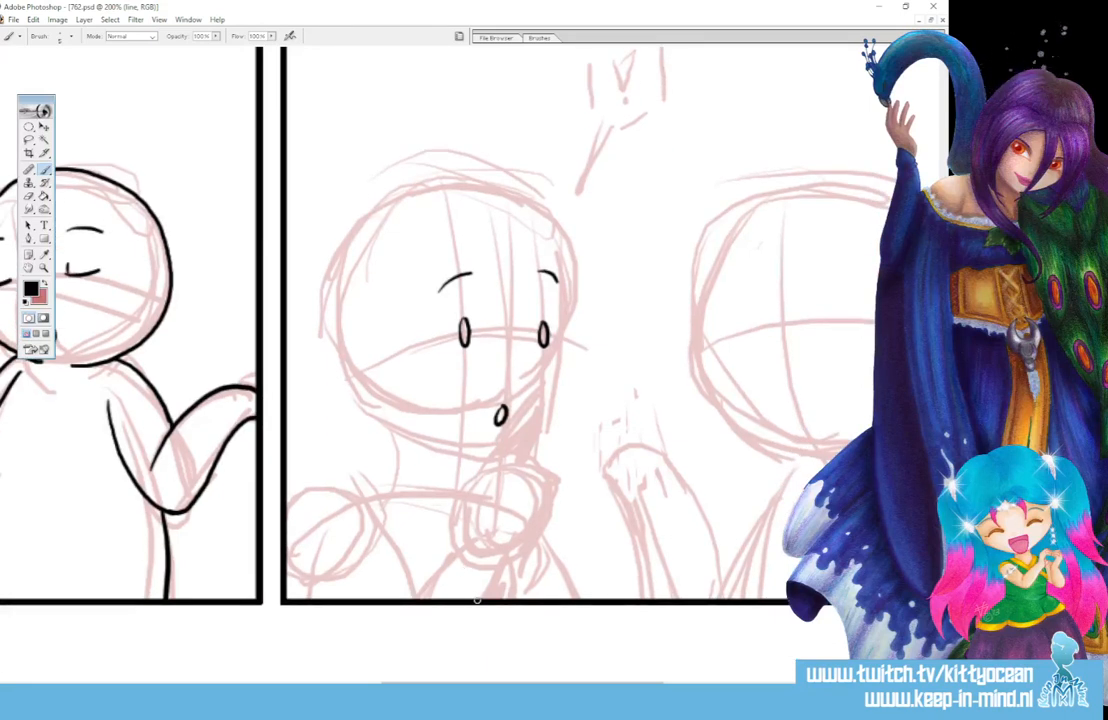
mouse_move(485, 481)
mouse_down()
mouse_move(523, 502)
mouse_move(497, 518)
mouse_move(525, 462)
mouse_move(541, 499)
mouse_move(486, 554)
mouse_move(501, 458)
mouse_move(530, 453)
mouse_up()
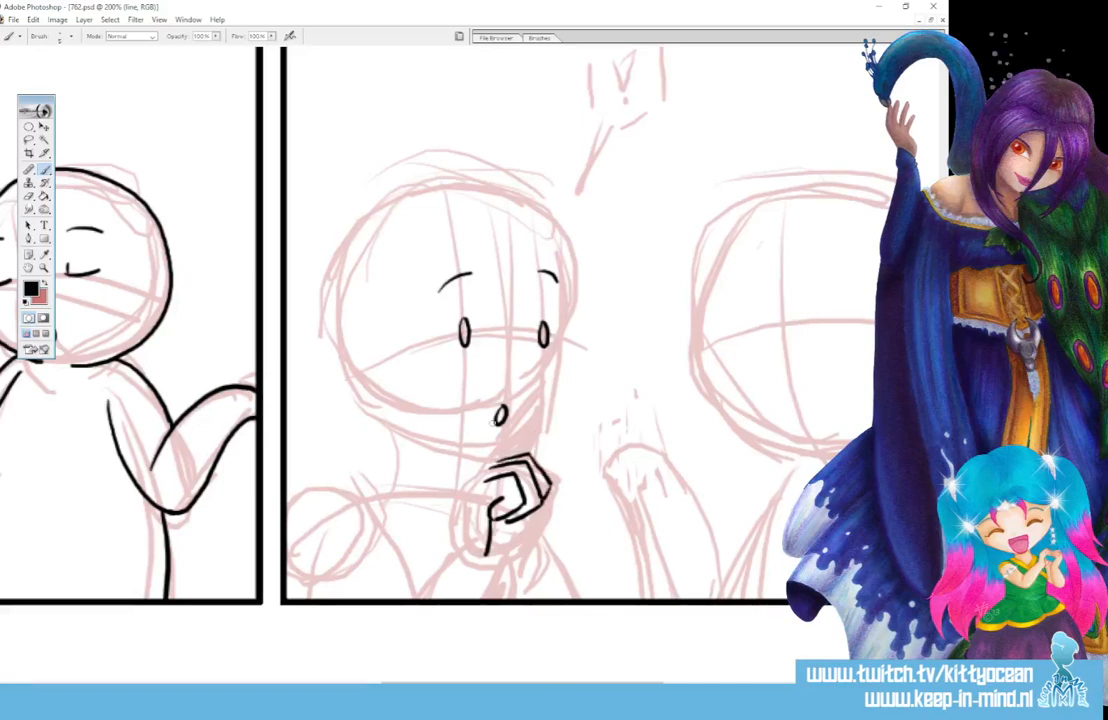
mouse_move(452, 548)
mouse_down()
mouse_move(472, 484)
mouse_move(545, 410)
mouse_move(536, 457)
mouse_up()
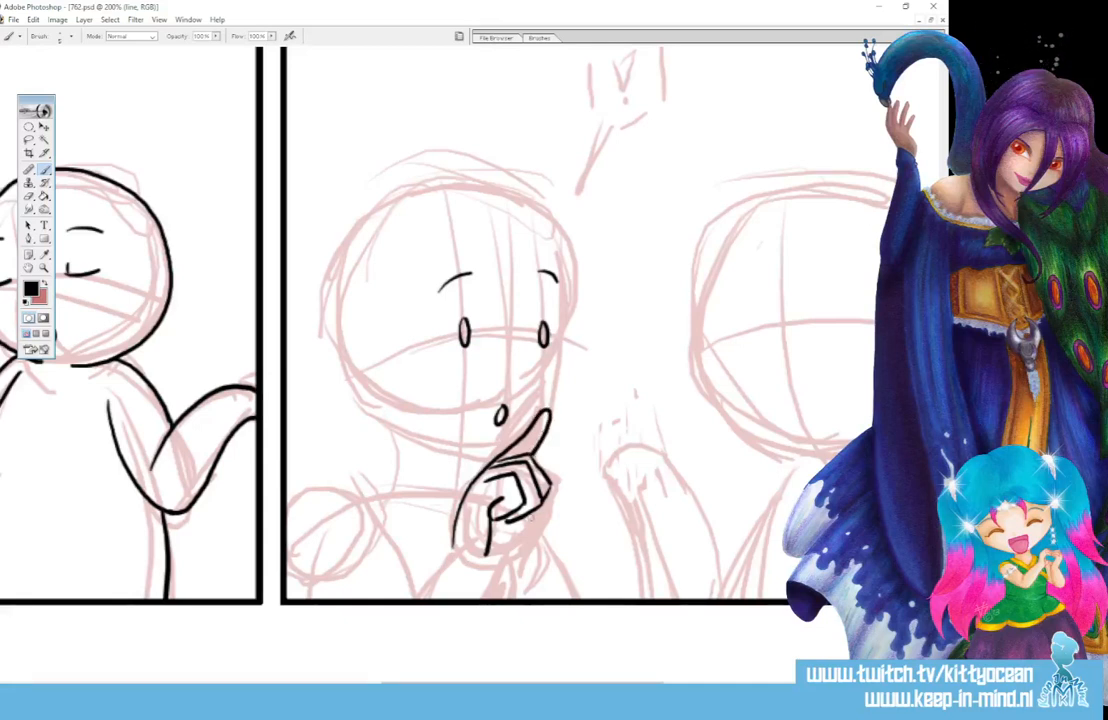
mouse_move(521, 520)
mouse_down()
mouse_move(546, 513)
mouse_move(494, 571)
mouse_move(503, 563)
mouse_move(454, 571)
mouse_move(497, 580)
mouse_move(499, 568)
mouse_move(418, 598)
mouse_up()
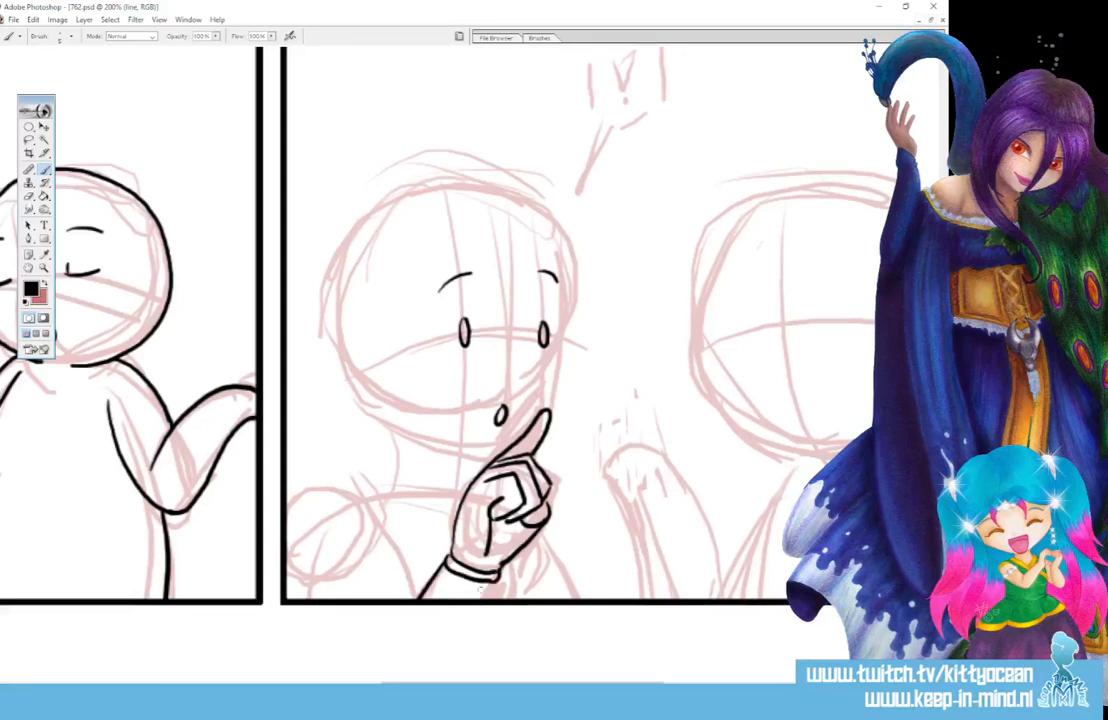
drag(496, 581, 492, 598)
Step: Ink the left figure's rounded shoulder and the upper arm running down to the third panel's lower border
mouse_move(290, 505)
mouse_down()
mouse_move(348, 491)
mouse_move(396, 580)
mouse_up()
drag(314, 520, 335, 510)
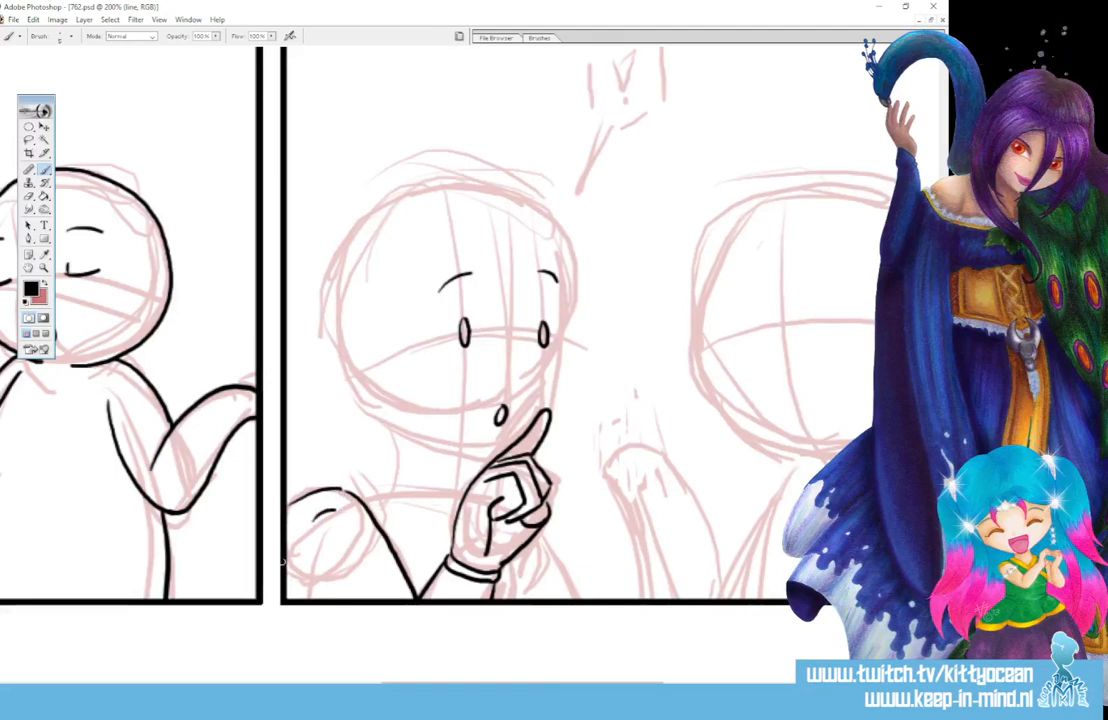
drag(286, 568, 305, 599)
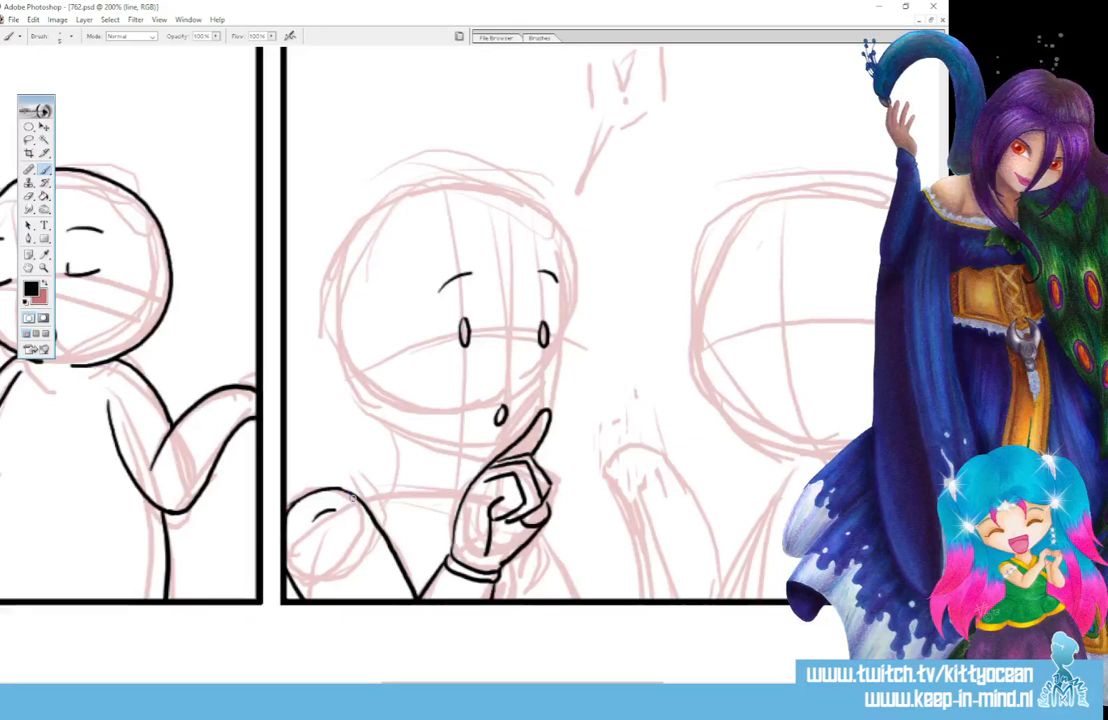
Step: Ink the crescent-shaped ornament with its small oval centre on the left figure's forehead
drag(489, 256, 507, 315)
drag(506, 278, 514, 315)
drag(525, 256, 514, 315)
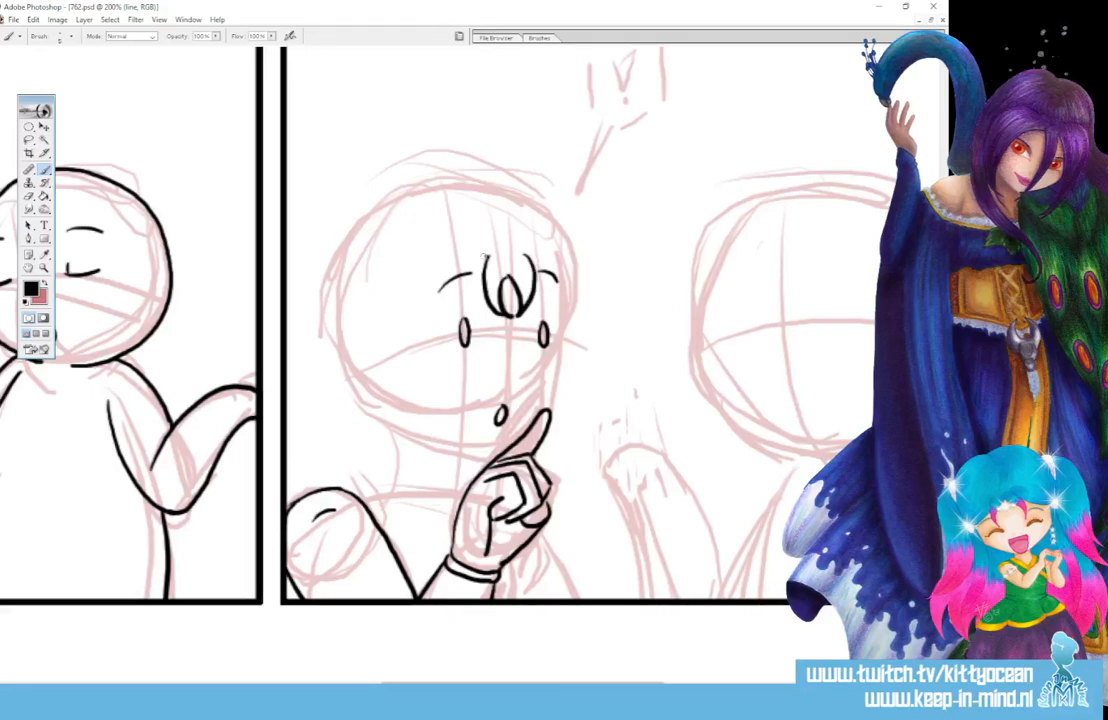
Step: Ink the long pointed hair locks framing both sides of the left figure's face, refining the tip of the outer lock
mouse_move(487, 258)
mouse_down()
mouse_move(422, 396)
mouse_move(426, 477)
mouse_up()
drag(392, 265, 438, 518)
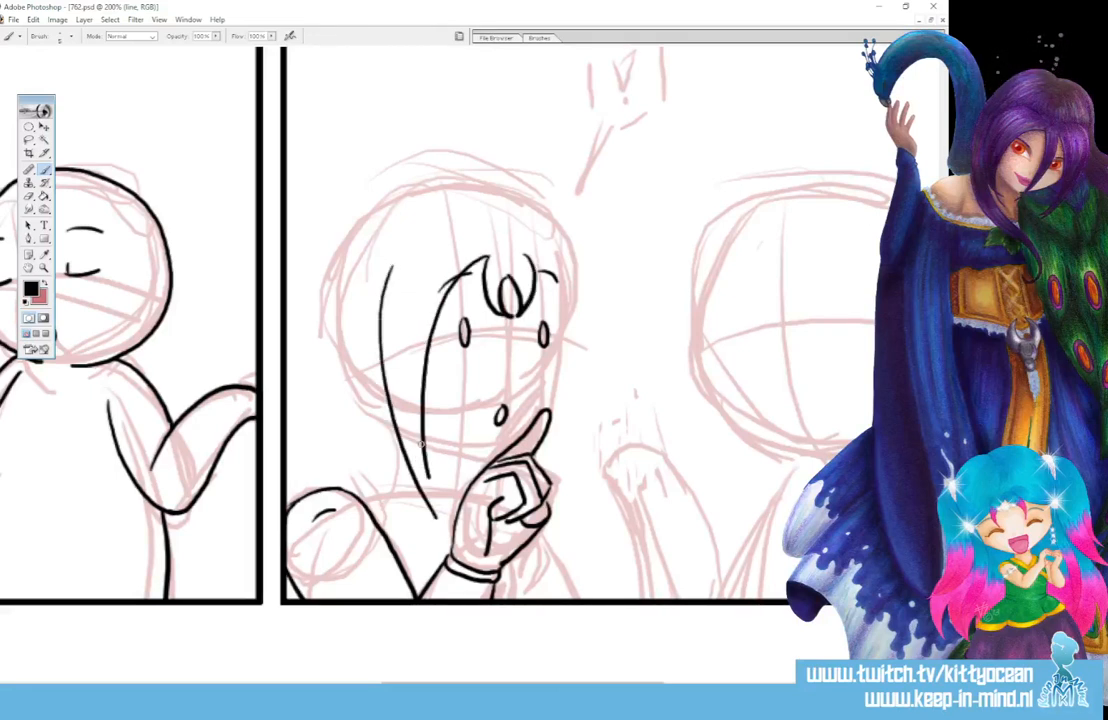
mouse_move(528, 257)
mouse_down()
mouse_move(548, 300)
mouse_move(562, 397)
mouse_move(558, 468)
mouse_up()
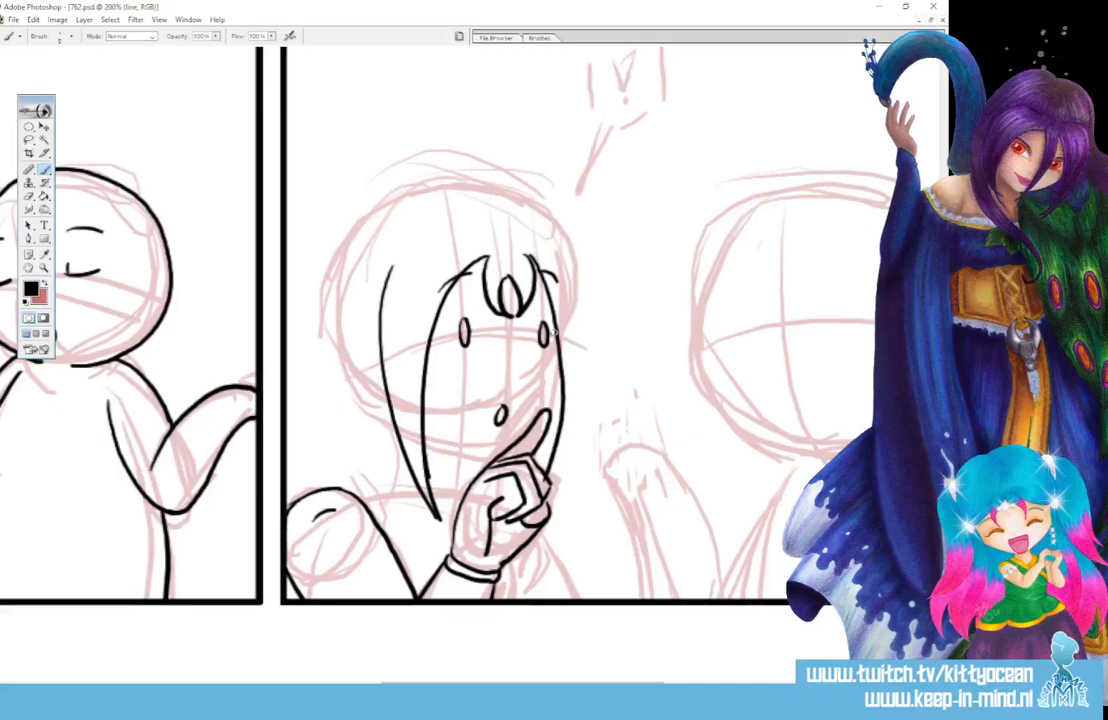
key(ctrl+z)
mouse_move(527, 256)
mouse_down()
mouse_move(554, 284)
mouse_move(560, 318)
mouse_move(549, 480)
mouse_up()
mouse_move(566, 255)
mouse_down()
mouse_move(585, 320)
mouse_move(580, 430)
mouse_up()
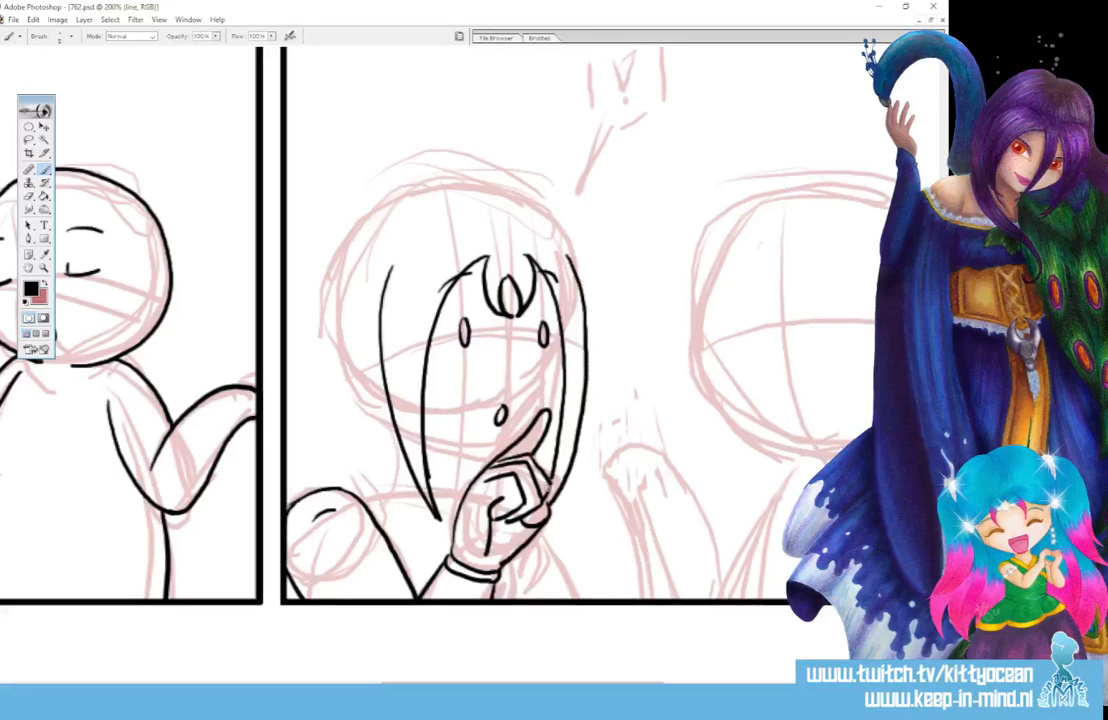
drag(405, 454, 434, 519)
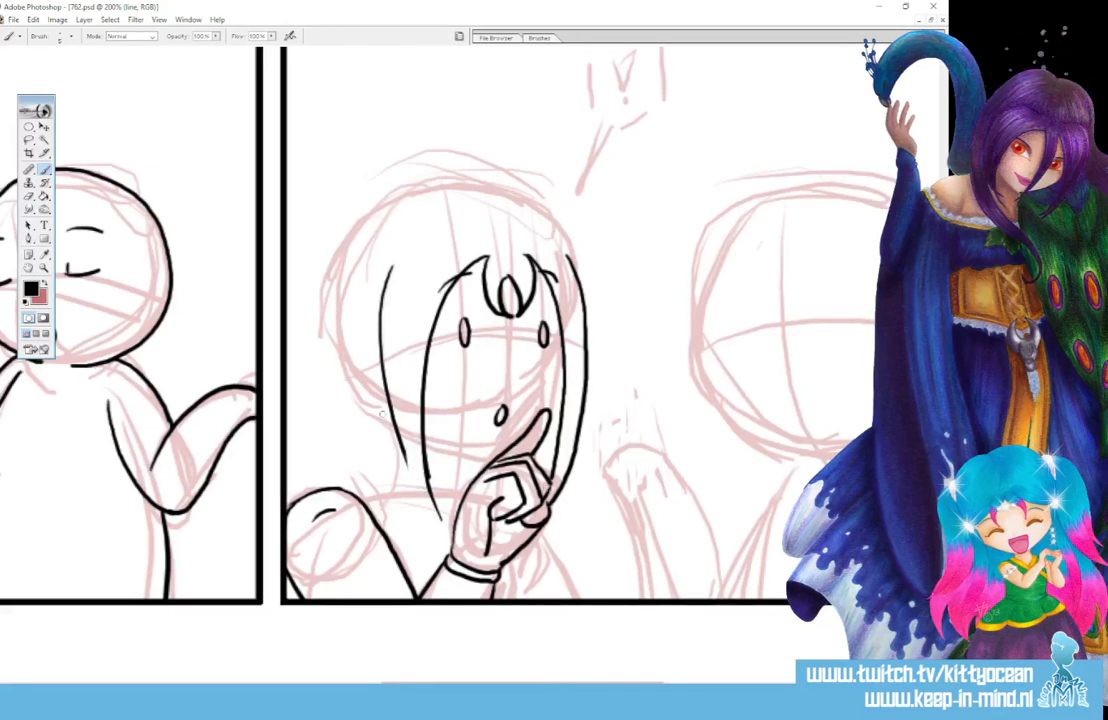
mouse_move(381, 388)
mouse_down()
mouse_move(407, 470)
mouse_move(441, 525)
mouse_up()
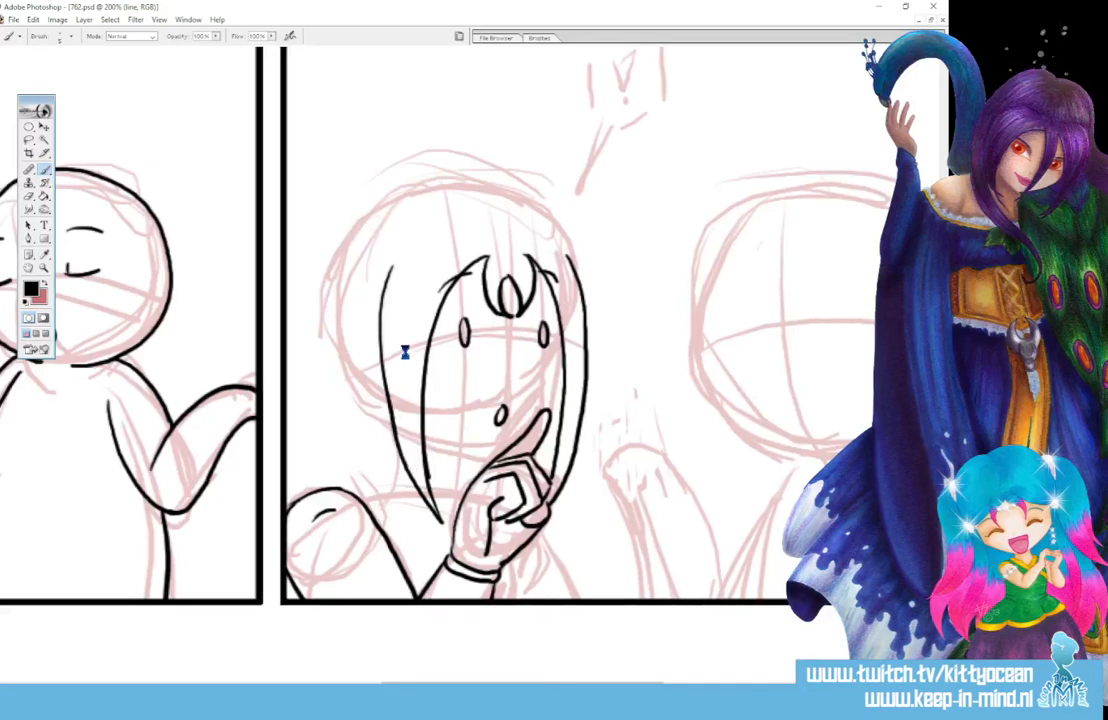
Step: Ink the short curved hair tufts on both sides of the left figure's head, redrawing the first one until it fits
drag(415, 259, 382, 297)
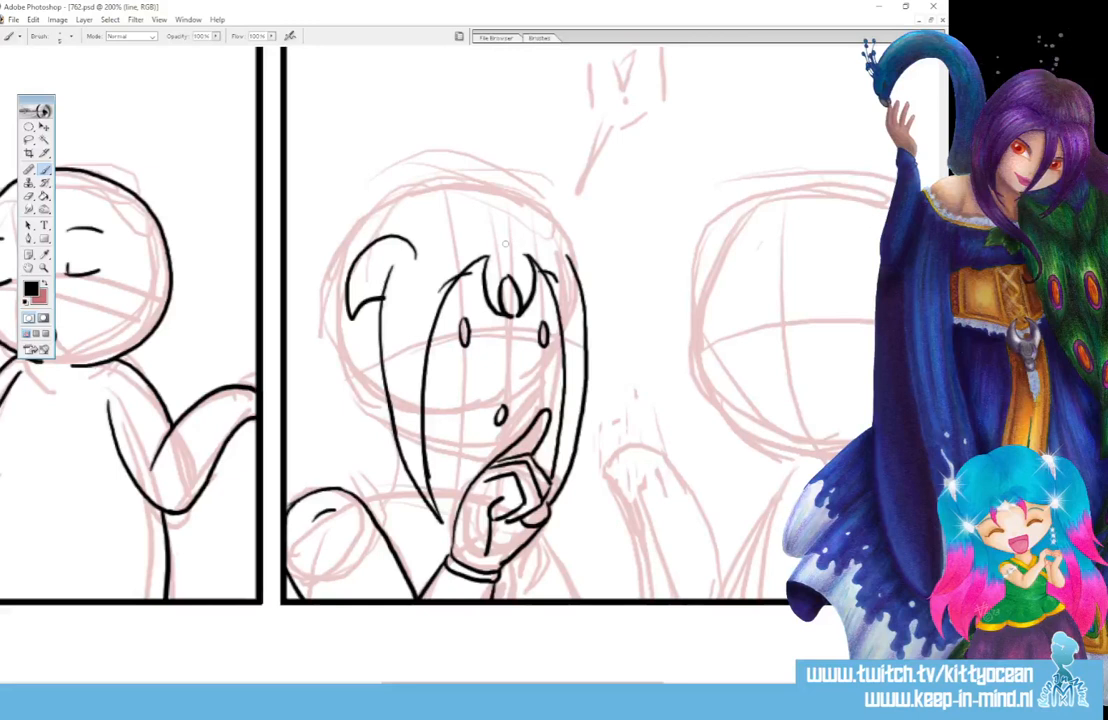
key(ctrl+z)
drag(415, 245, 350, 338)
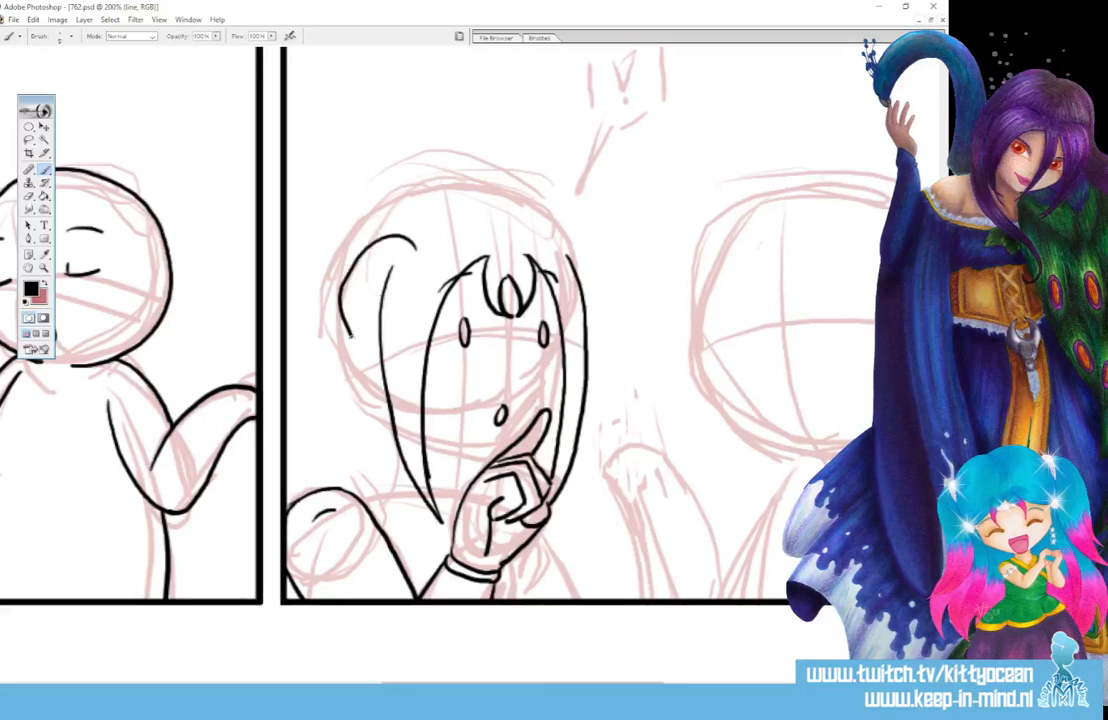
key(ctrl+z)
mouse_move(424, 246)
mouse_down()
mouse_move(383, 230)
mouse_move(363, 346)
mouse_move(379, 322)
mouse_up()
mouse_move(545, 240)
mouse_down()
mouse_move(591, 319)
mouse_move(558, 343)
mouse_move(547, 407)
mouse_up()
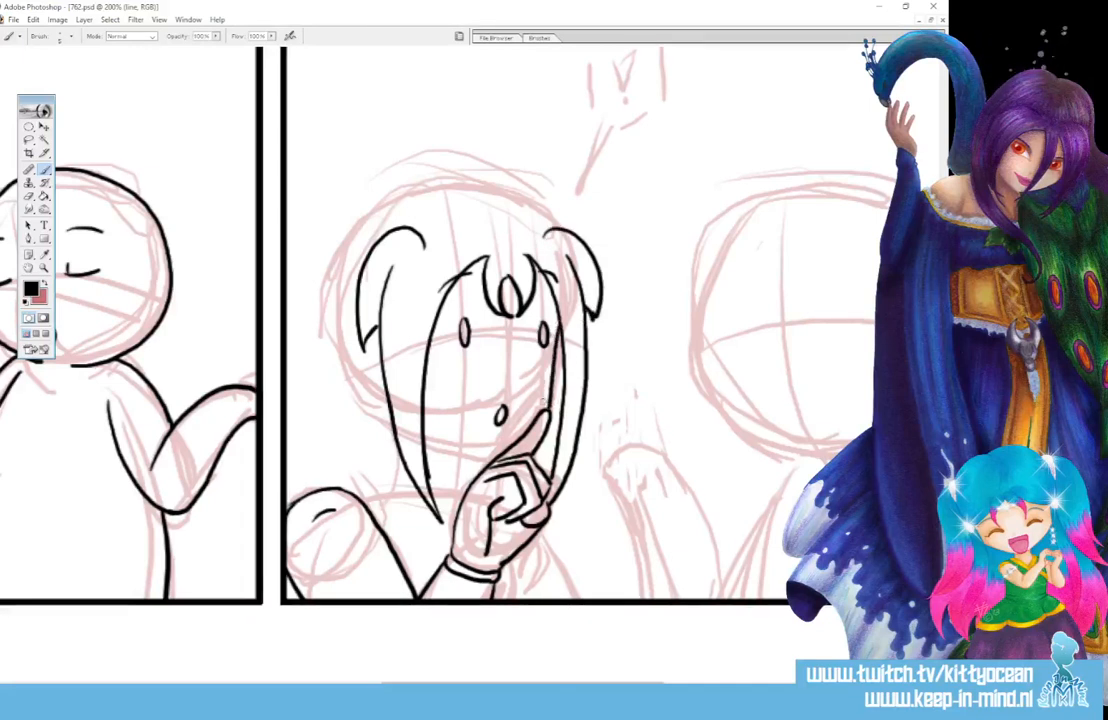
Step: Redraw the left figure's cheek line down to the raised finger and ink the jawline between the hair lock and hand
key(ctrl+z)
drag(556, 314, 542, 411)
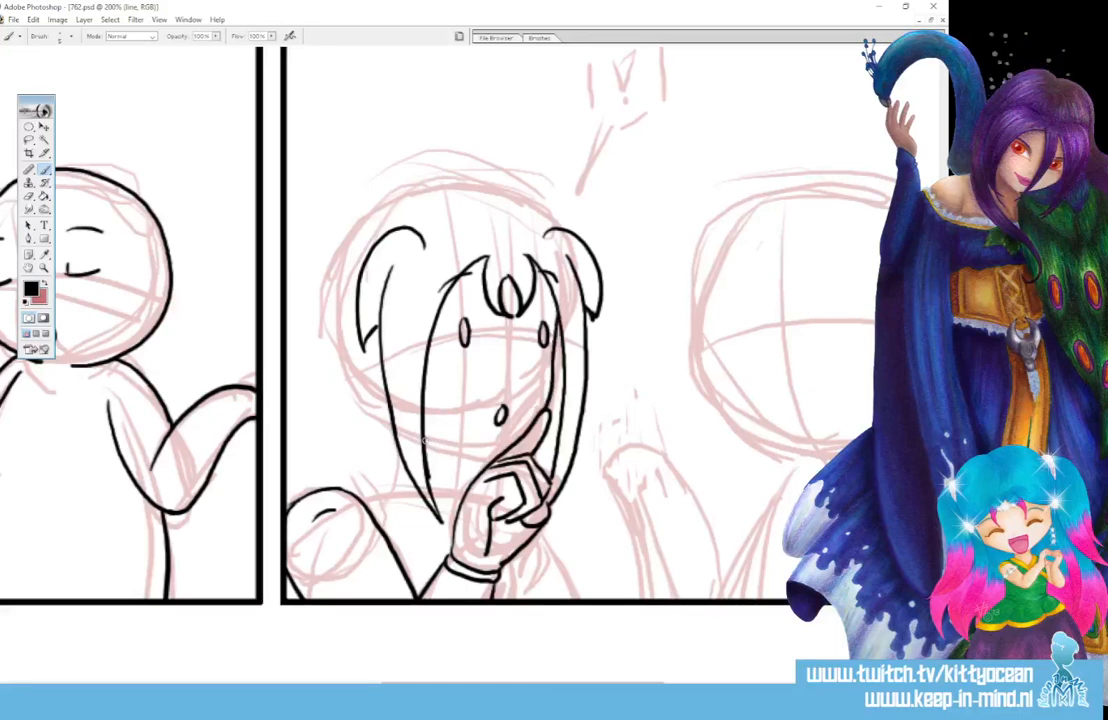
drag(425, 441, 500, 454)
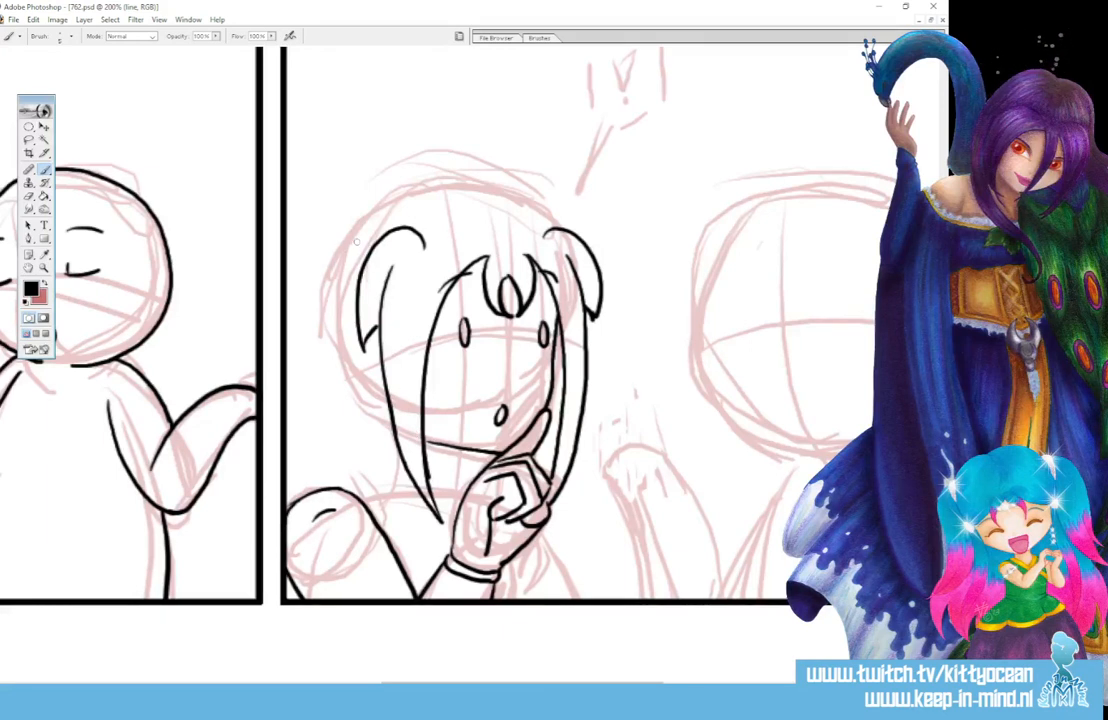
Step: Ink the left figure's two pigtails with pointed ends and the top outline of the hair between them
drag(286, 247, 372, 243)
mouse_move(356, 319)
mouse_down()
mouse_move(317, 416)
mouse_move(326, 418)
mouse_up()
drag(322, 326, 320, 416)
drag(290, 262, 314, 400)
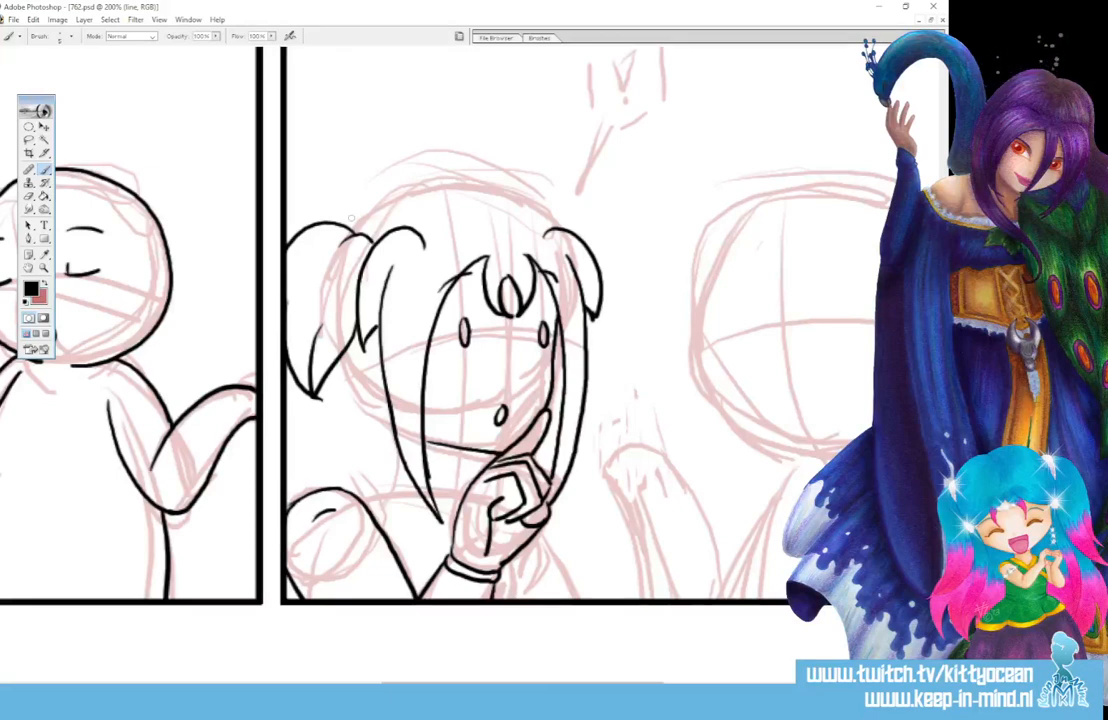
mouse_move(349, 229)
mouse_down()
mouse_move(431, 191)
mouse_move(488, 216)
mouse_move(476, 189)
mouse_move(514, 195)
mouse_move(555, 222)
mouse_move(611, 222)
mouse_move(608, 269)
mouse_move(590, 296)
mouse_up()
Step: Ink the left figure's loose hair strands hanging behind the face and over the shoulder towards the panel's border
drag(390, 425, 410, 533)
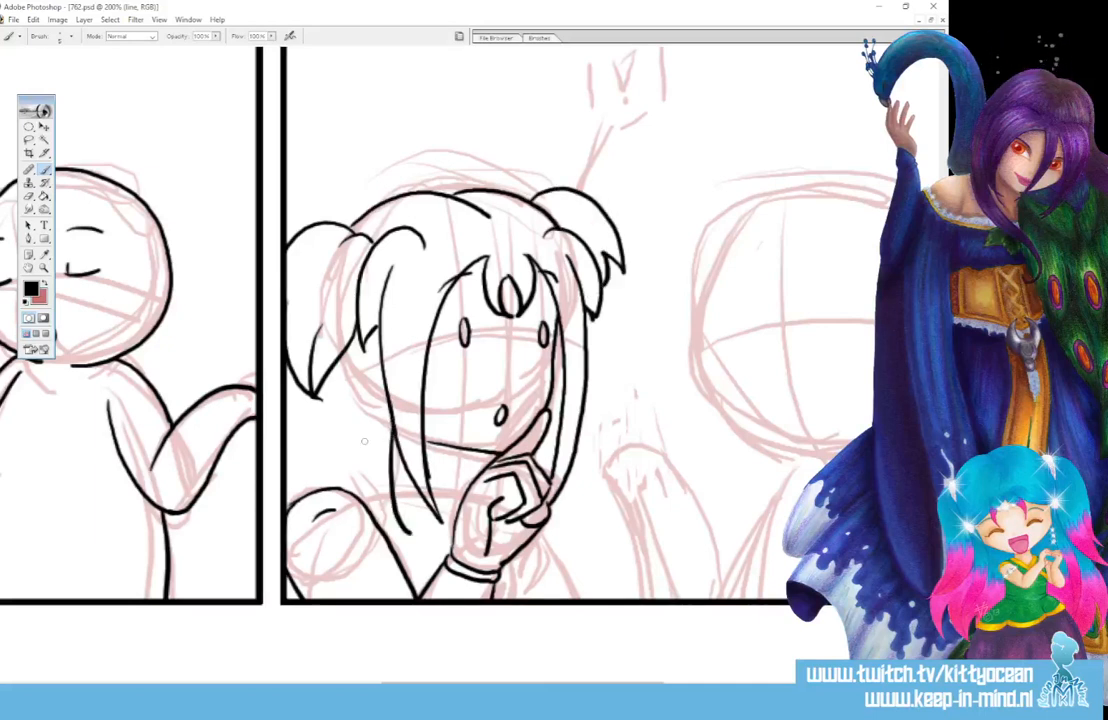
drag(364, 443, 409, 533)
mouse_move(333, 365)
mouse_down()
mouse_move(318, 443)
mouse_move(335, 389)
mouse_move(332, 487)
mouse_up()
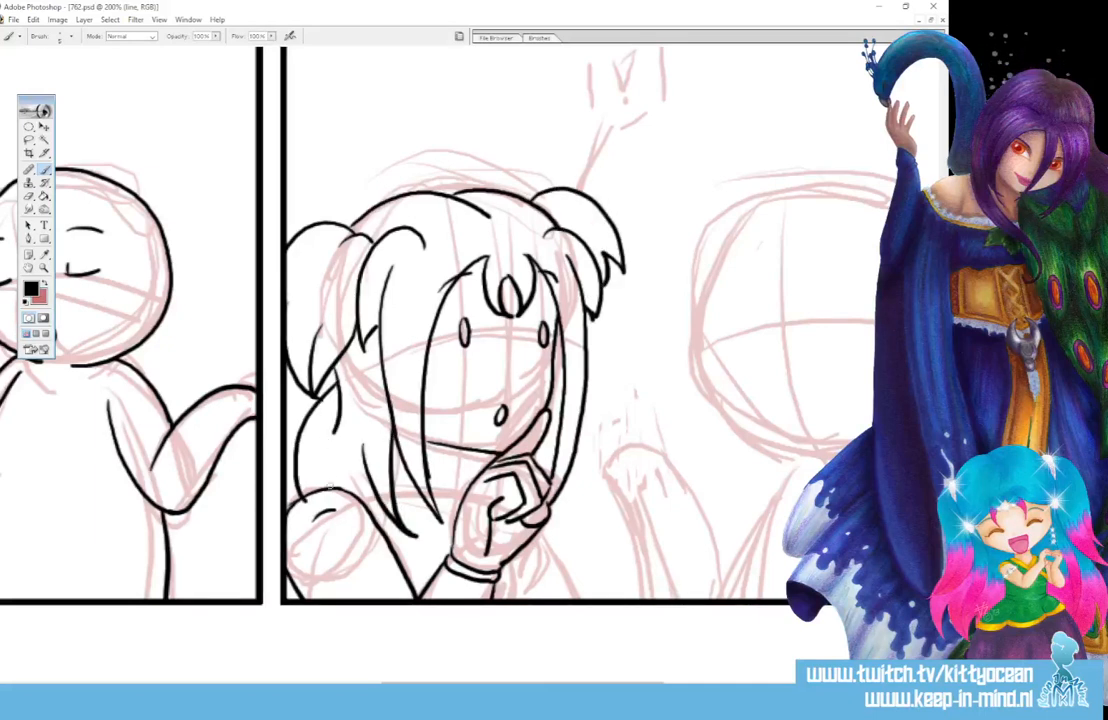
key(ctrl+z)
mouse_move(336, 376)
mouse_down()
mouse_move(282, 493)
mouse_move(325, 473)
mouse_move(312, 490)
mouse_move(367, 498)
mouse_move(332, 487)
mouse_move(369, 487)
mouse_up()
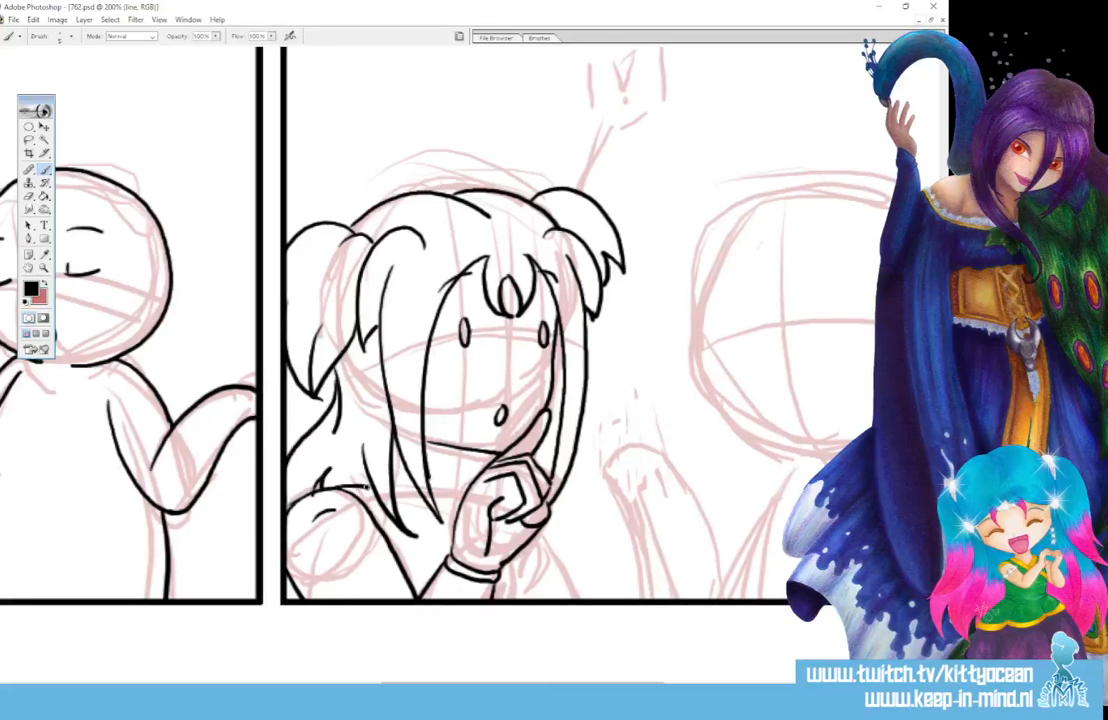
Step: Ink the left figure's neck, the neckline below the hair and the torso lines beside the raised hand
mouse_move(489, 451)
mouse_down()
mouse_move(490, 463)
mouse_move(444, 466)
mouse_move(486, 462)
mouse_up()
mouse_move(405, 461)
mouse_down()
mouse_move(394, 458)
mouse_move(453, 530)
mouse_up()
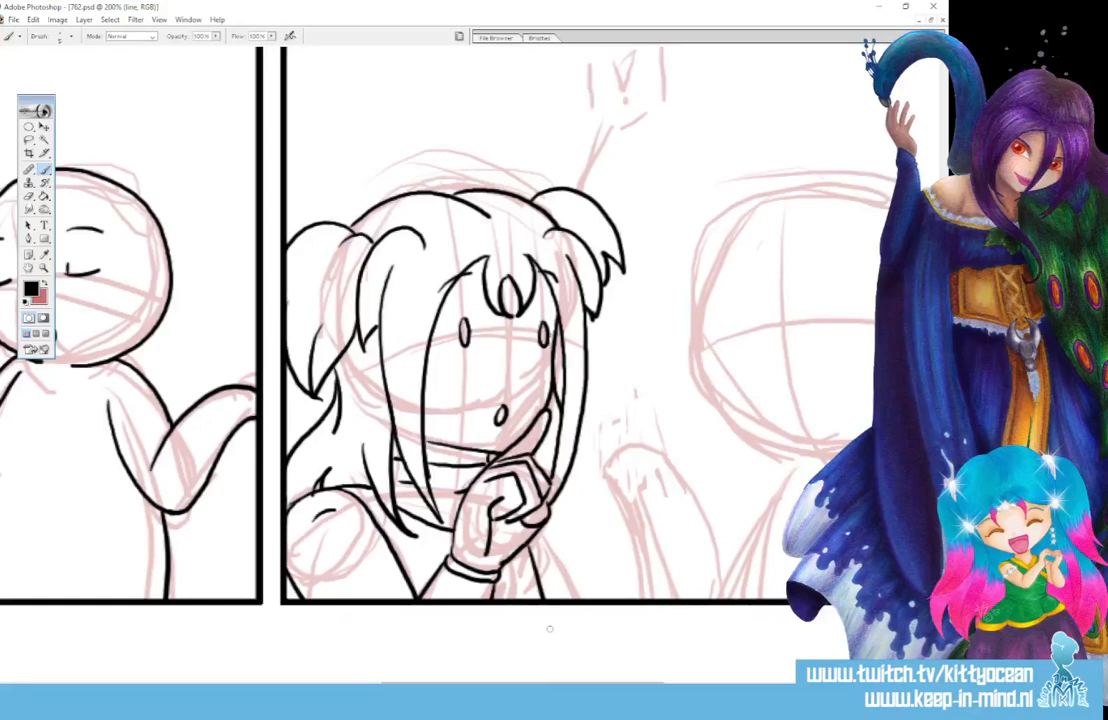
drag(547, 519, 585, 598)
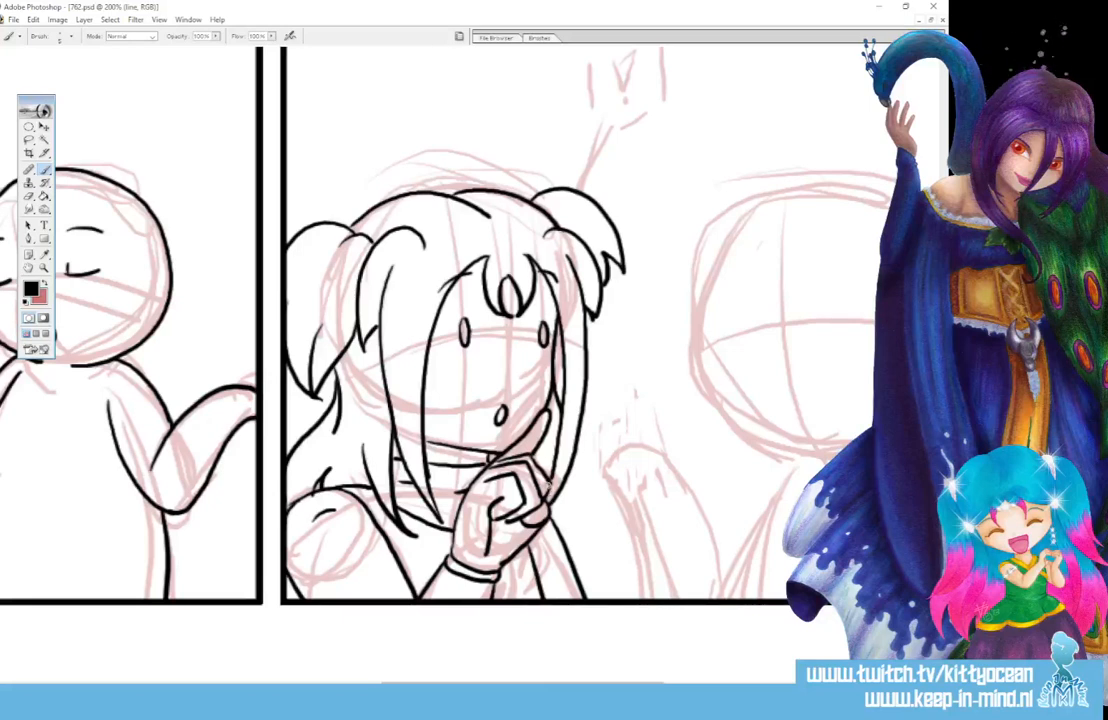
Step: Ink a tilted four-sided speech balloon with a pointed tail above the left figure, containing an outlined exclamation mark
scroll(549, 498, up, 5)
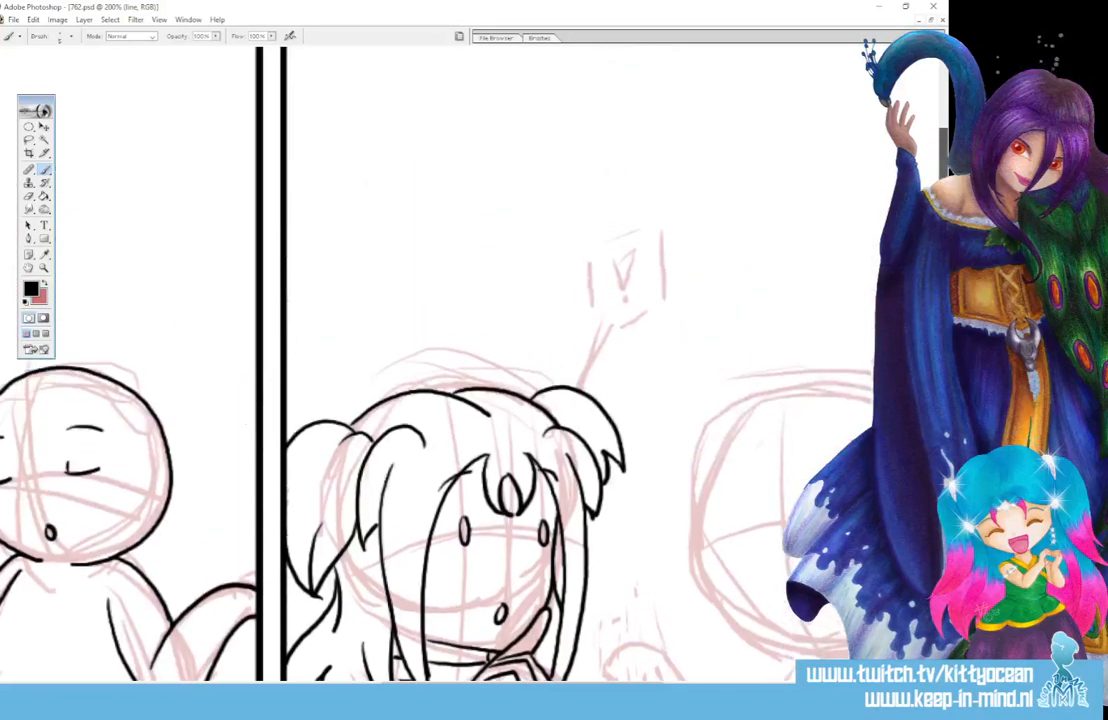
mouse_move(578, 384)
mouse_down()
mouse_move(600, 328)
mouse_move(592, 244)
mouse_move(684, 199)
mouse_move(710, 309)
mouse_up()
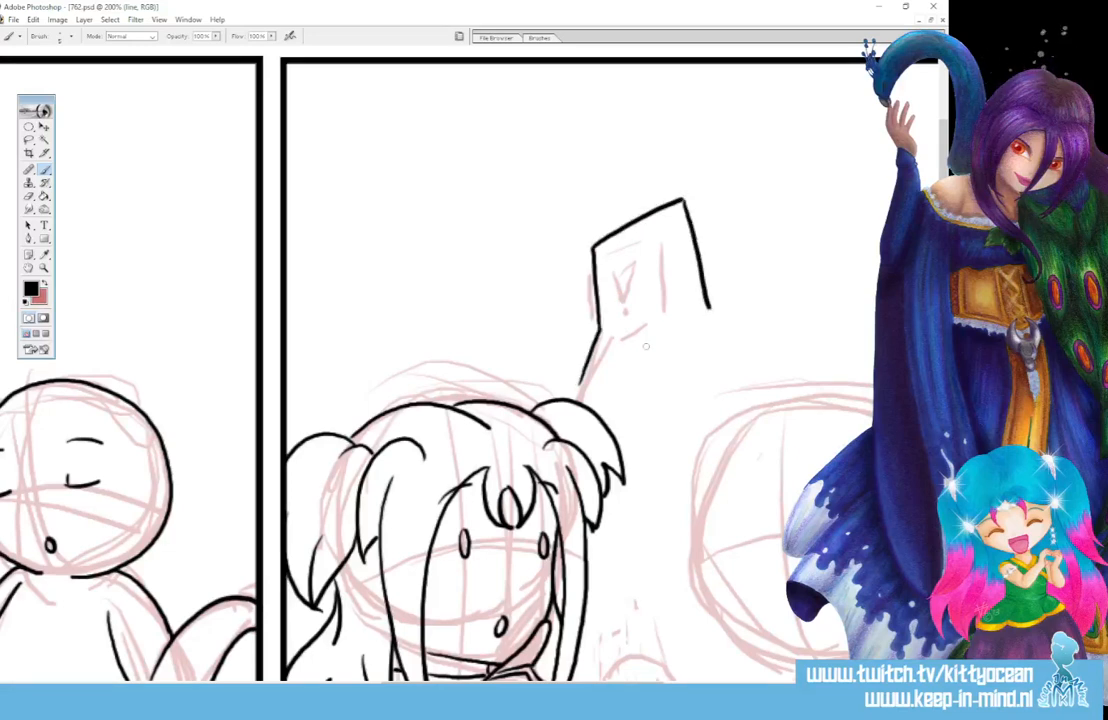
mouse_move(624, 347)
mouse_down()
mouse_move(706, 318)
mouse_move(711, 304)
mouse_up()
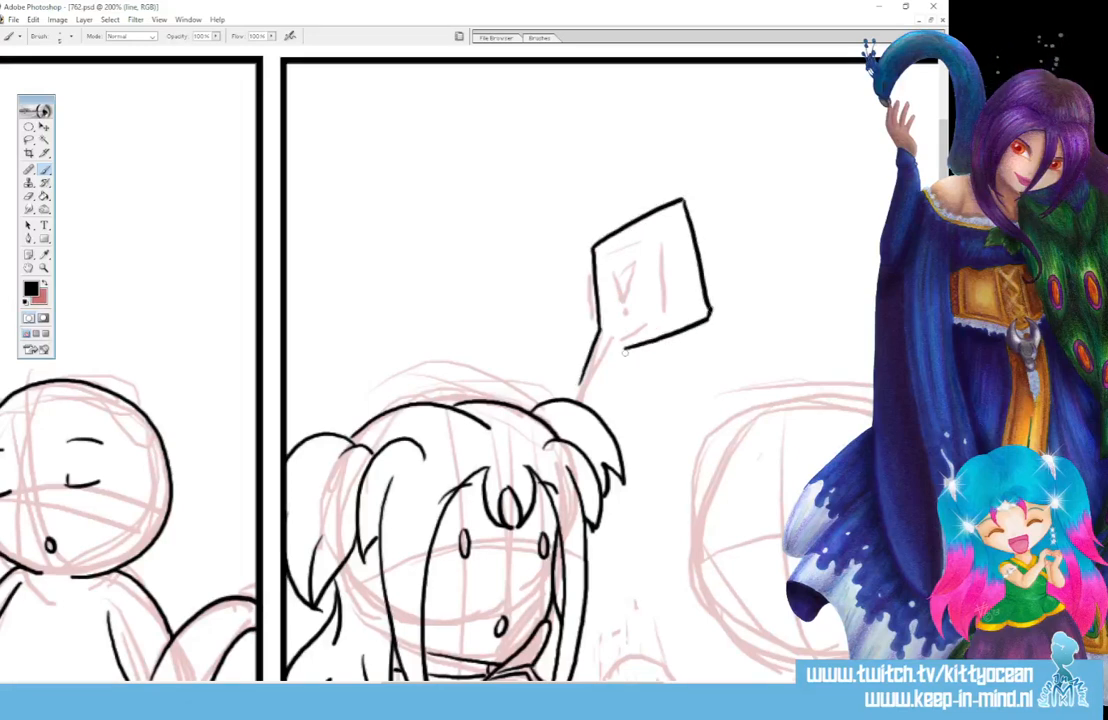
key(ctrl+alt+z)
key(ctrl+alt+z)
mouse_move(710, 307)
mouse_down()
mouse_move(623, 343)
mouse_move(580, 387)
mouse_up()
mouse_move(631, 245)
mouse_down()
mouse_move(661, 226)
mouse_move(643, 299)
mouse_up()
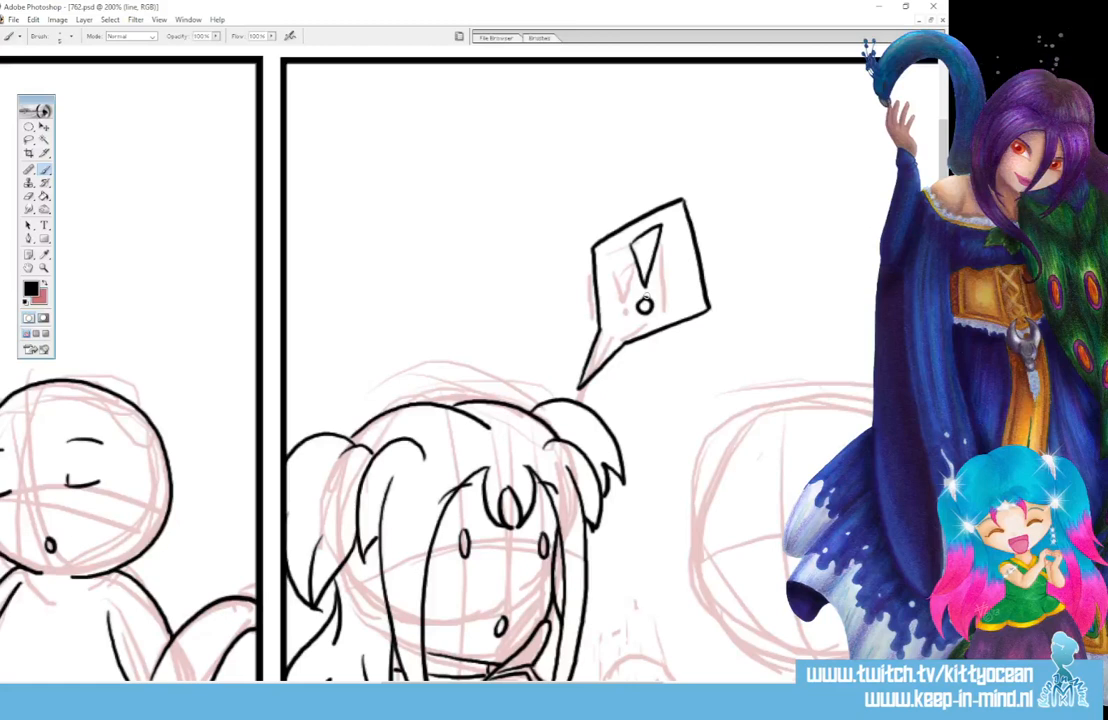
Step: Ink the round head outline of the third panel's right figure, replacing the first attempt with a slightly larger one
drag(475, 682, 549, 682)
drag(942, 150, 942, 182)
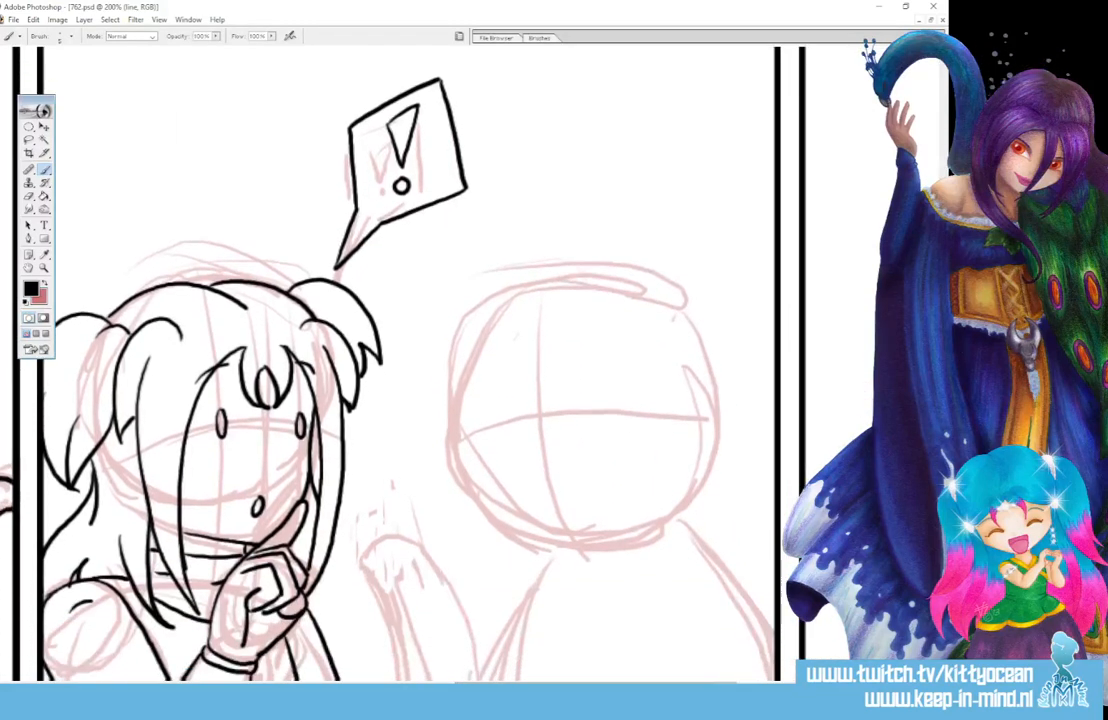
scroll(410, 364, down, 3)
mouse_move(603, 456)
mouse_down()
mouse_move(679, 423)
mouse_move(708, 384)
mouse_move(721, 330)
mouse_move(716, 266)
mouse_move(679, 215)
mouse_move(622, 190)
mouse_move(555, 189)
mouse_move(495, 227)
mouse_move(457, 297)
mouse_move(458, 381)
mouse_move(489, 422)
mouse_move(578, 458)
mouse_up()
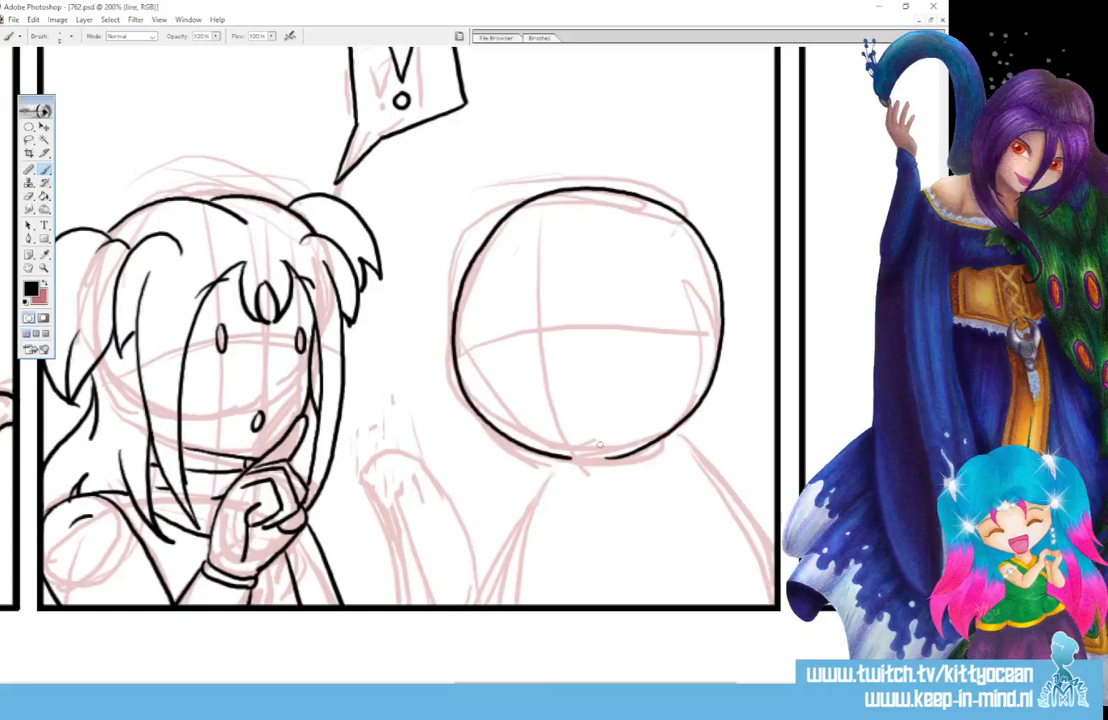
key(ctrl+z)
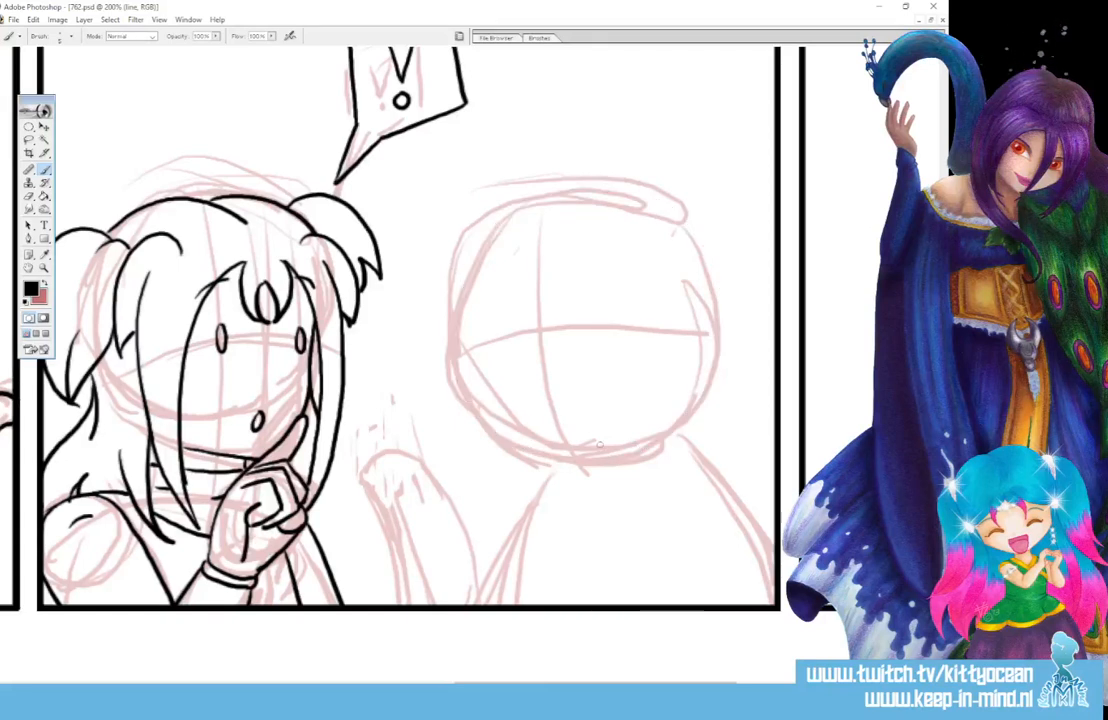
mouse_move(608, 461)
mouse_down()
mouse_move(687, 423)
mouse_move(714, 370)
mouse_move(720, 302)
mouse_move(707, 254)
mouse_move(667, 209)
mouse_move(600, 187)
mouse_move(528, 195)
mouse_move(478, 231)
mouse_move(446, 294)
mouse_move(441, 363)
mouse_move(461, 410)
mouse_move(500, 447)
mouse_move(565, 466)
mouse_up()
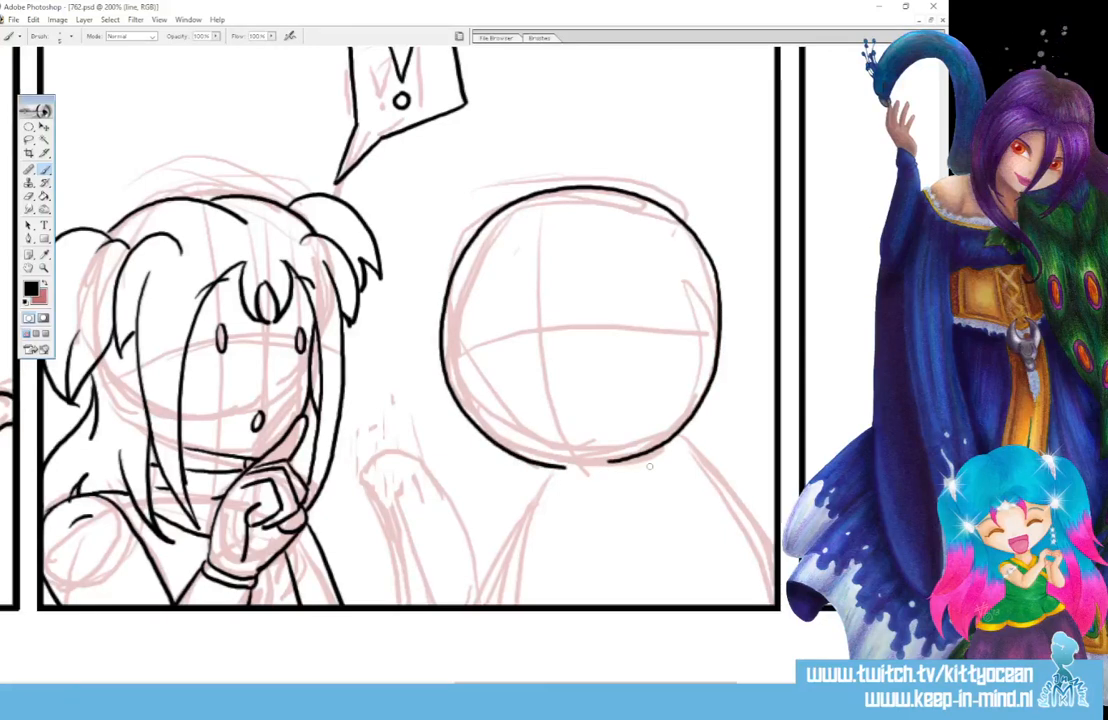
Step: Ink the right figure's two half-closed eyes, curved eyebrows and small open mouth
drag(473, 344, 513, 337)
mouse_move(591, 328)
mouse_down()
mouse_move(634, 322)
mouse_move(598, 327)
mouse_up()
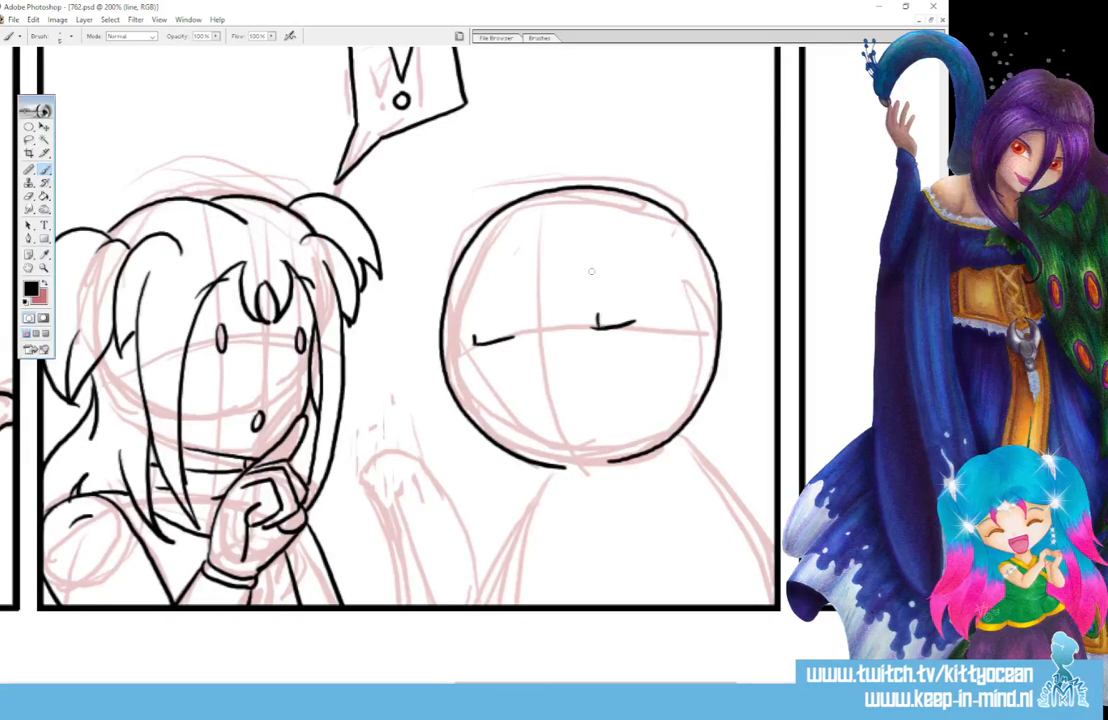
drag(591, 271, 646, 257)
drag(471, 284, 501, 274)
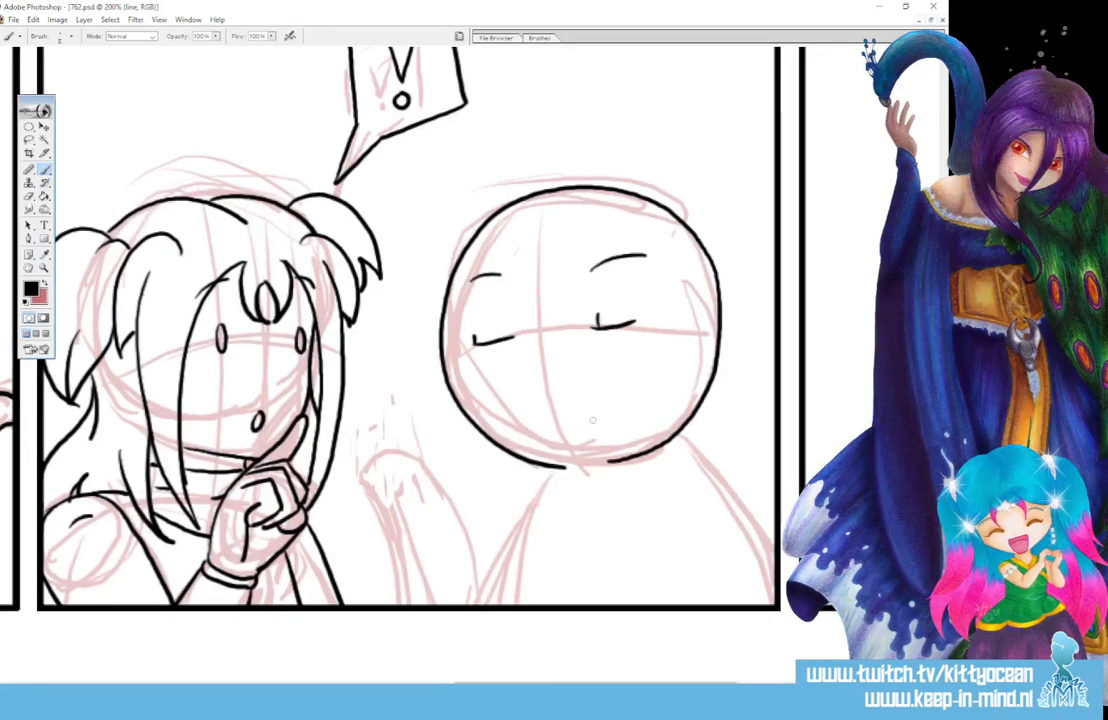
drag(598, 419, 597, 421)
Step: Ink the third panel's right figure's shoulders, torso side and raised shrugging arm
mouse_move(556, 468)
mouse_down()
mouse_move(512, 602)
mouse_move(414, 468)
mouse_move(412, 605)
mouse_up()
mouse_move(556, 467)
mouse_down()
mouse_move(519, 495)
mouse_move(486, 551)
mouse_move(477, 585)
mouse_up()
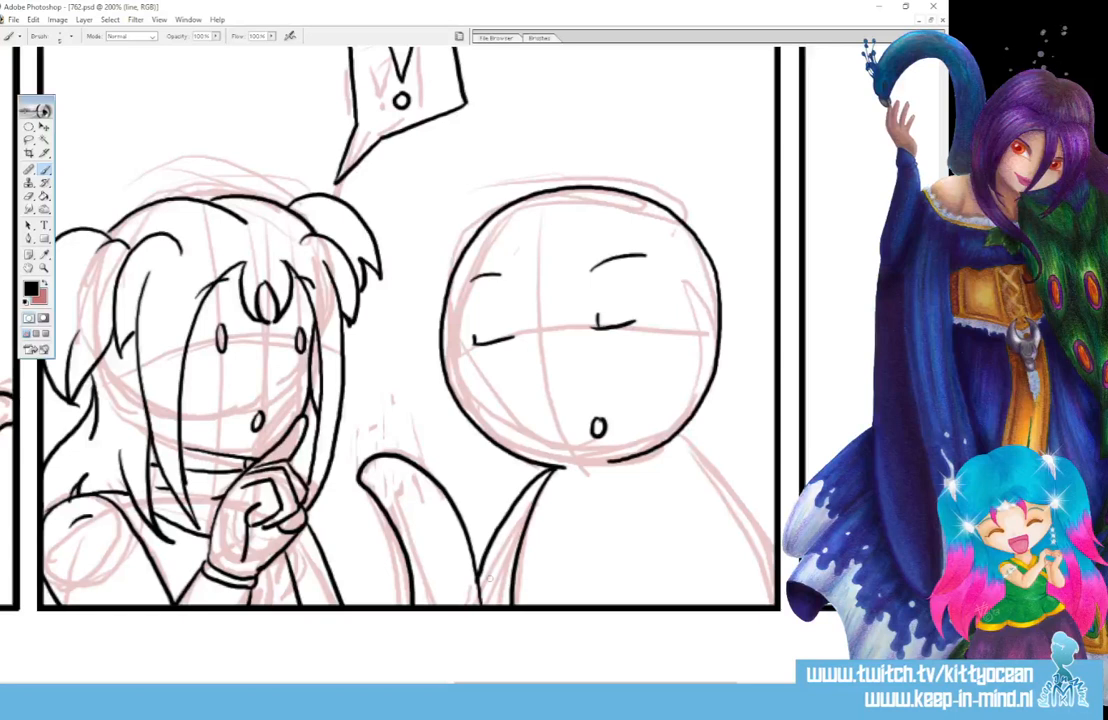
drag(668, 438, 776, 602)
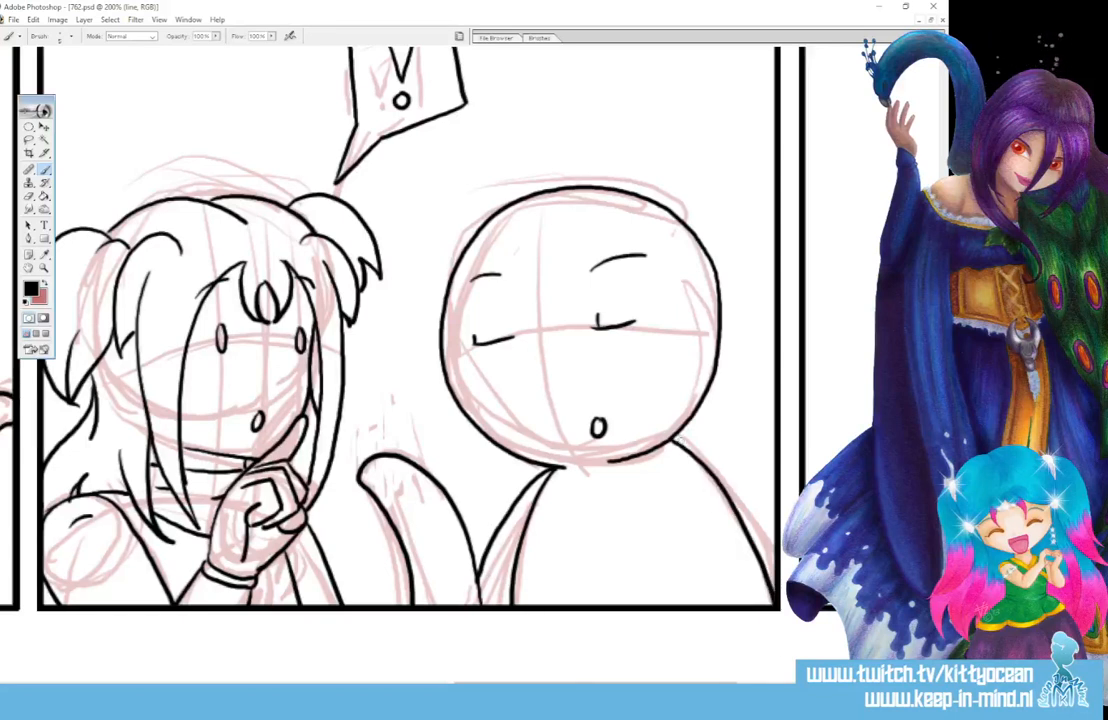
Step: Ink the outer line of the third panel's right figure's far arm, from the neck down to the panel border
drag(677, 441, 774, 514)
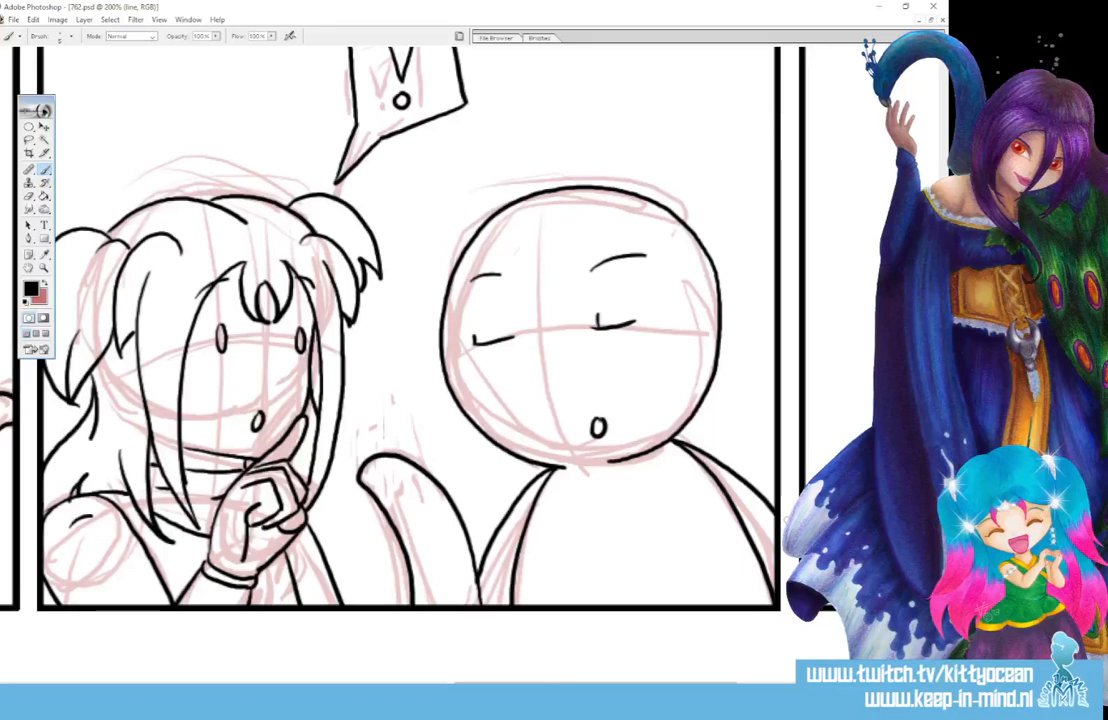
Step: Ink the fourth panel's girl's facial features: one open eye, one winking eye, two curved eyebrows, a small nose and an open smiling mouth
drag(564, 684, 756, 684)
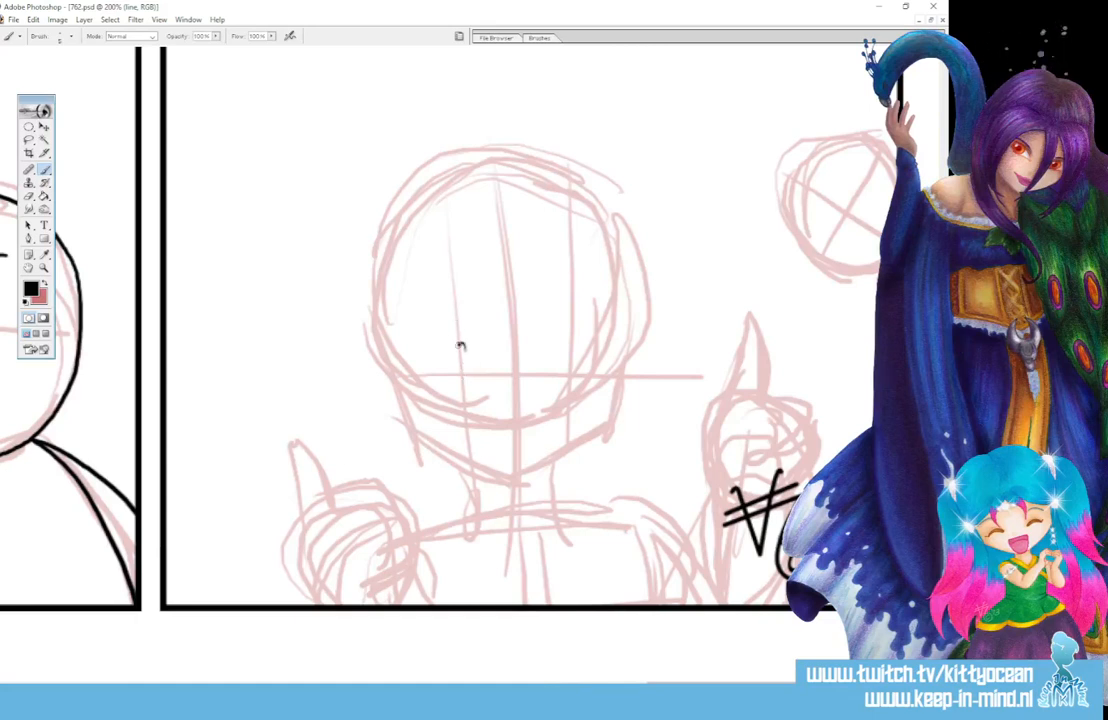
mouse_move(460, 344)
mouse_down()
mouse_move(446, 340)
mouse_move(479, 344)
mouse_move(463, 376)
mouse_up()
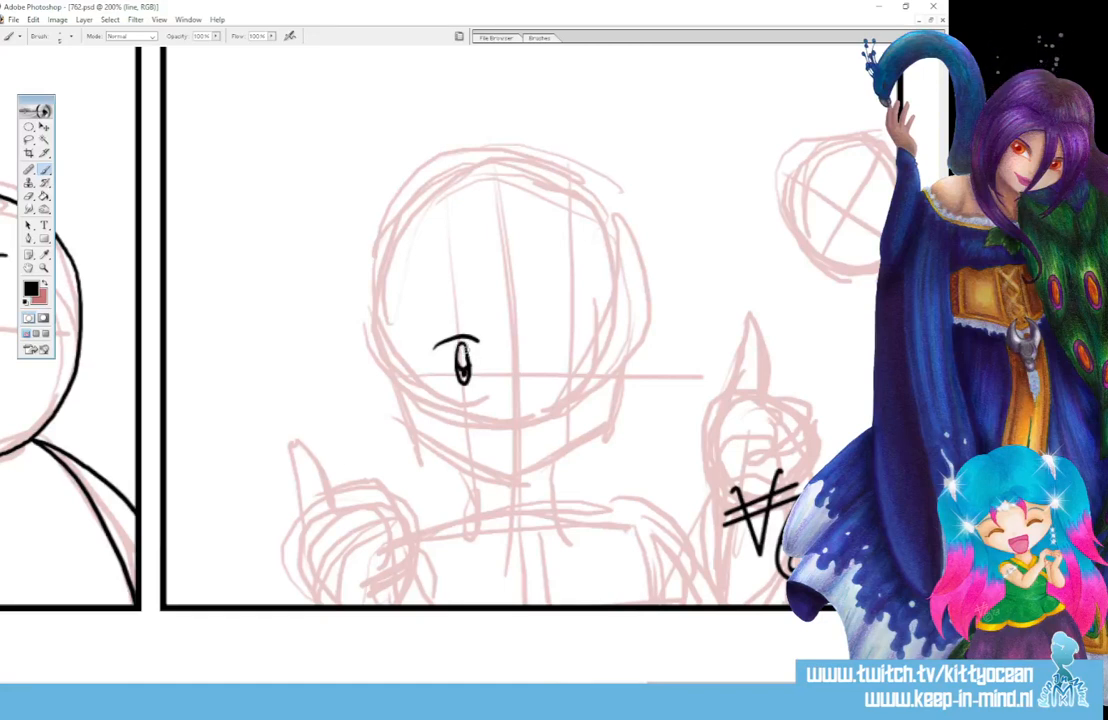
drag(555, 370, 589, 364)
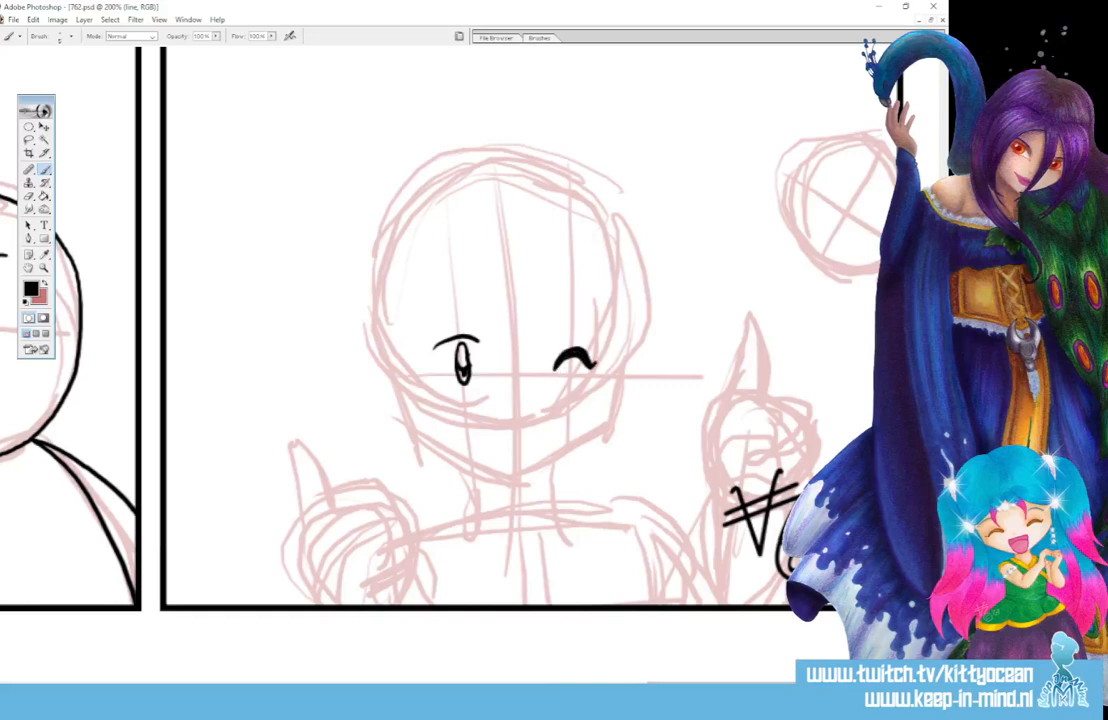
drag(429, 322, 467, 306)
drag(557, 322, 592, 310)
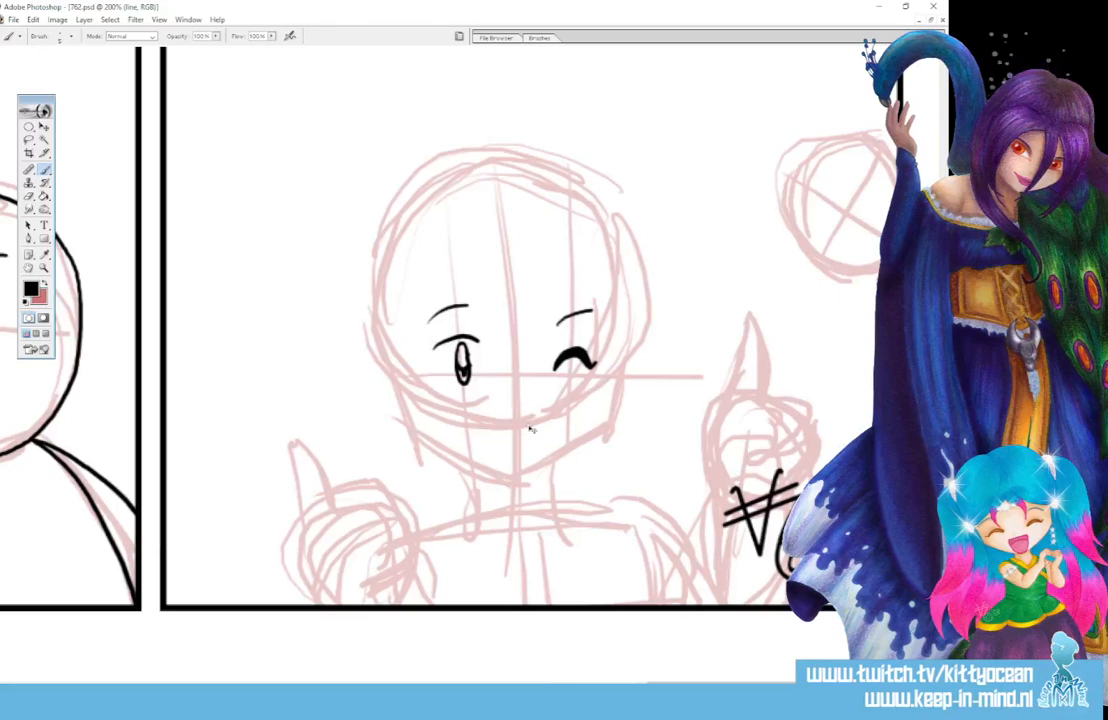
key(ctrl+z)
drag(554, 327, 577, 313)
mouse_move(484, 425)
mouse_down()
mouse_move(550, 422)
mouse_move(535, 465)
mouse_move(550, 423)
mouse_move(543, 439)
mouse_up()
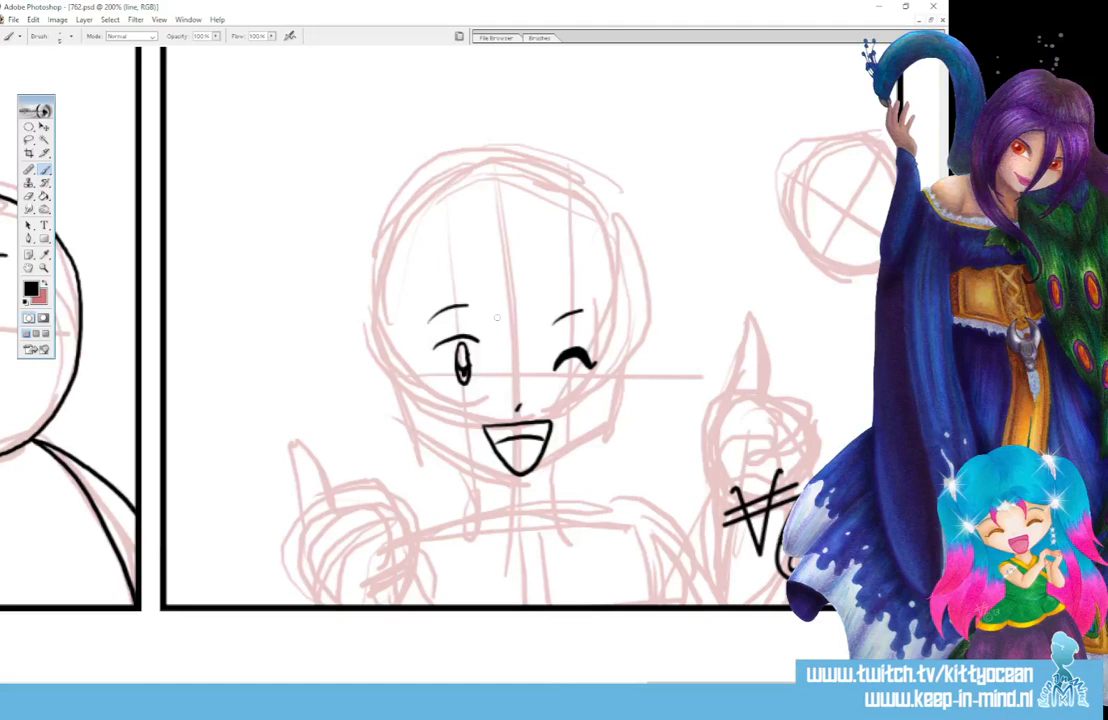
Step: Ink the girl's pointed bangs over the forehead and the two long locks framing her face down to the chest
mouse_move(490, 286)
mouse_down()
mouse_move(507, 365)
mouse_move(509, 319)
mouse_move(532, 369)
mouse_up()
drag(545, 283, 537, 362)
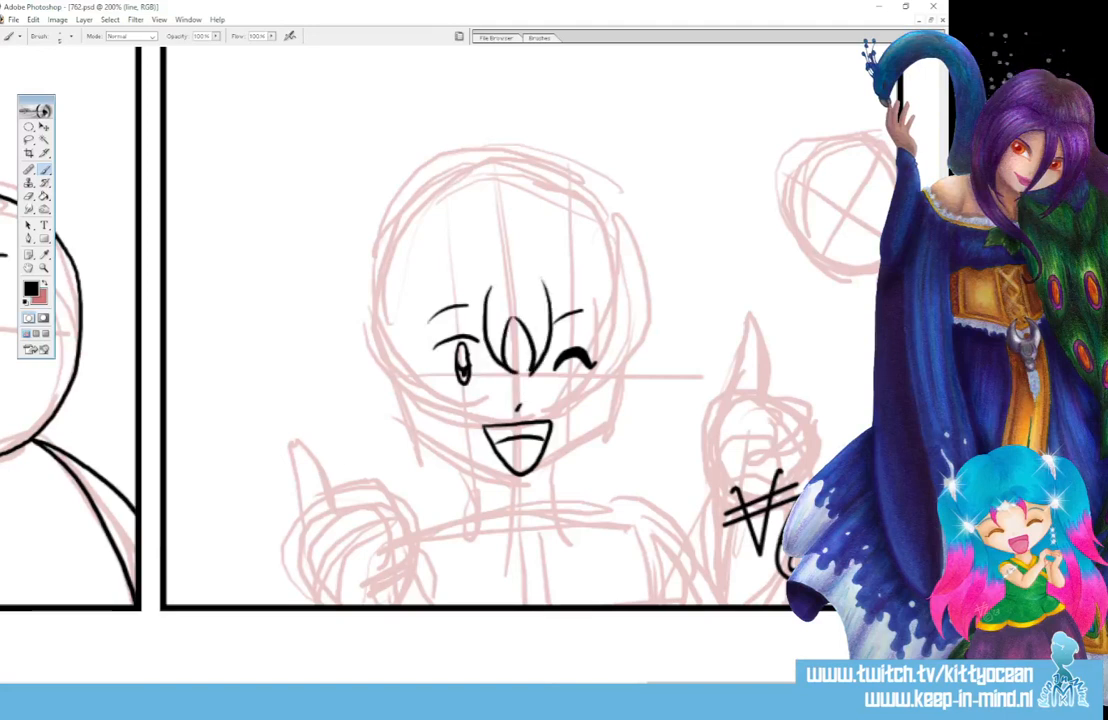
mouse_move(489, 284)
mouse_down()
mouse_move(452, 306)
mouse_move(455, 541)
mouse_up()
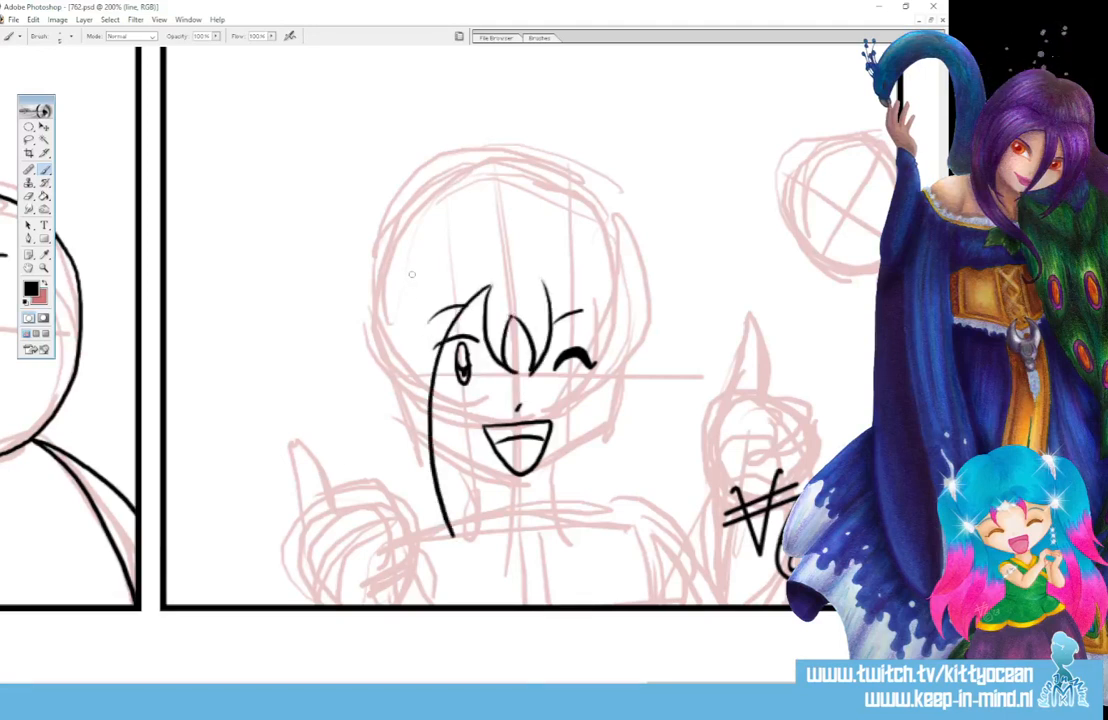
mouse_move(411, 274)
mouse_down()
mouse_move(396, 319)
mouse_move(417, 495)
mouse_move(501, 585)
mouse_up()
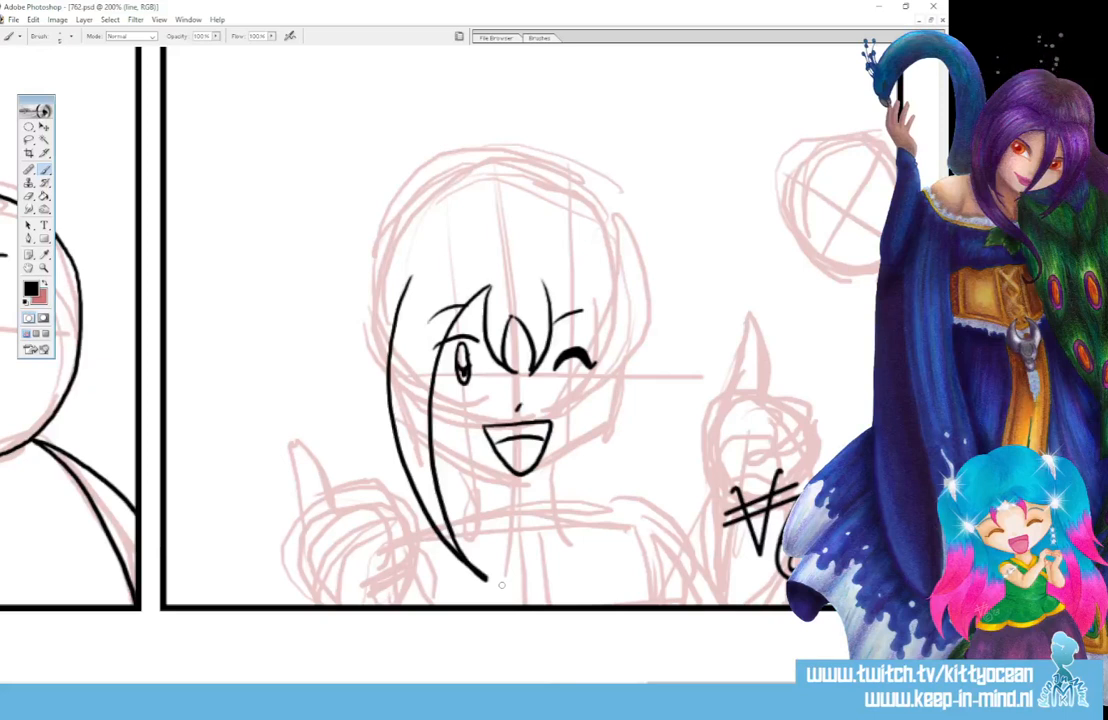
mouse_move(545, 285)
mouse_down()
mouse_move(600, 398)
mouse_move(593, 540)
mouse_up()
mouse_move(612, 278)
mouse_down()
mouse_move(632, 335)
mouse_move(635, 419)
mouse_move(613, 508)
mouse_move(577, 556)
mouse_up()
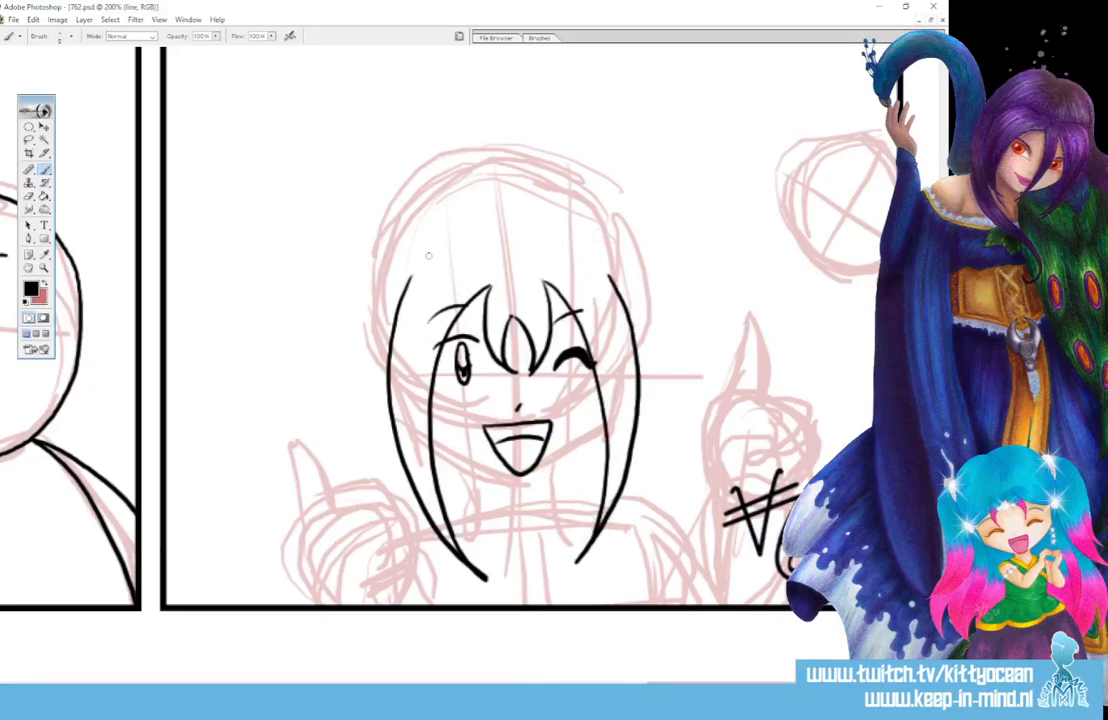
Step: Ink the short curled strands at both temples, the jaw line and the two-part curve of the hair on top of the head
drag(428, 253, 382, 327)
drag(581, 250, 656, 338)
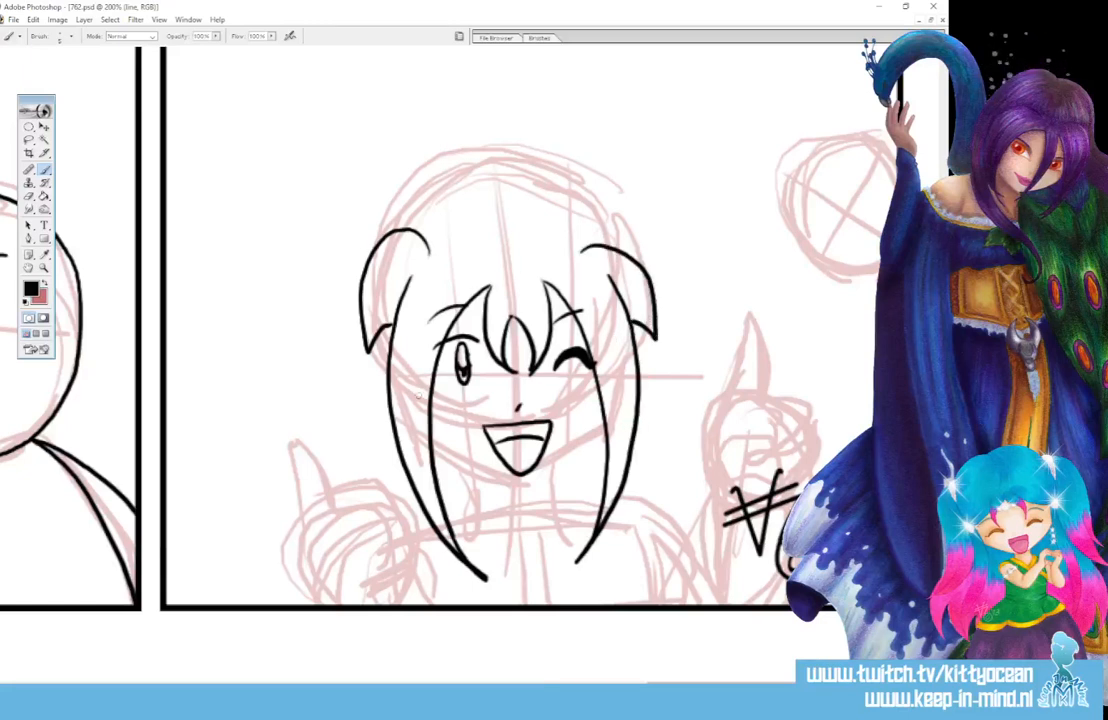
mouse_move(432, 424)
mouse_down()
mouse_move(517, 479)
mouse_move(602, 406)
mouse_up()
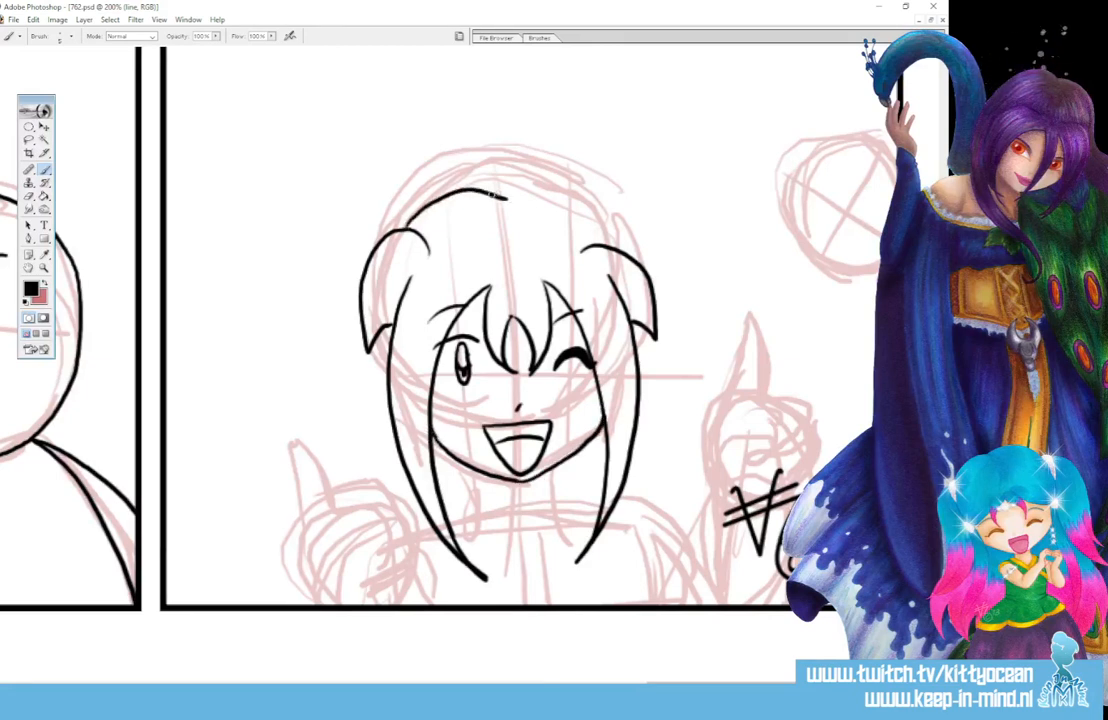
mouse_move(405, 228)
mouse_down()
mouse_move(543, 183)
mouse_move(606, 244)
mouse_up()
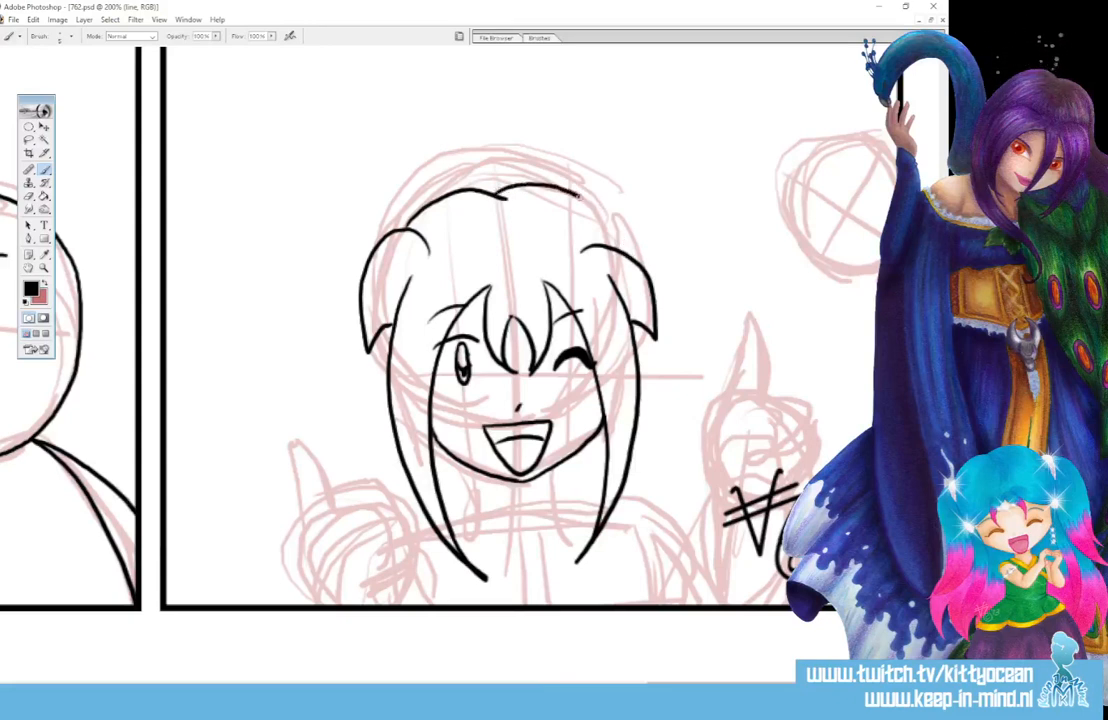
Step: Ink the two rounded hair tufts with pointed tips on either side of the girl's head
mouse_move(406, 223)
mouse_down()
mouse_move(390, 204)
mouse_move(345, 369)
mouse_move(362, 381)
mouse_move(362, 407)
mouse_up()
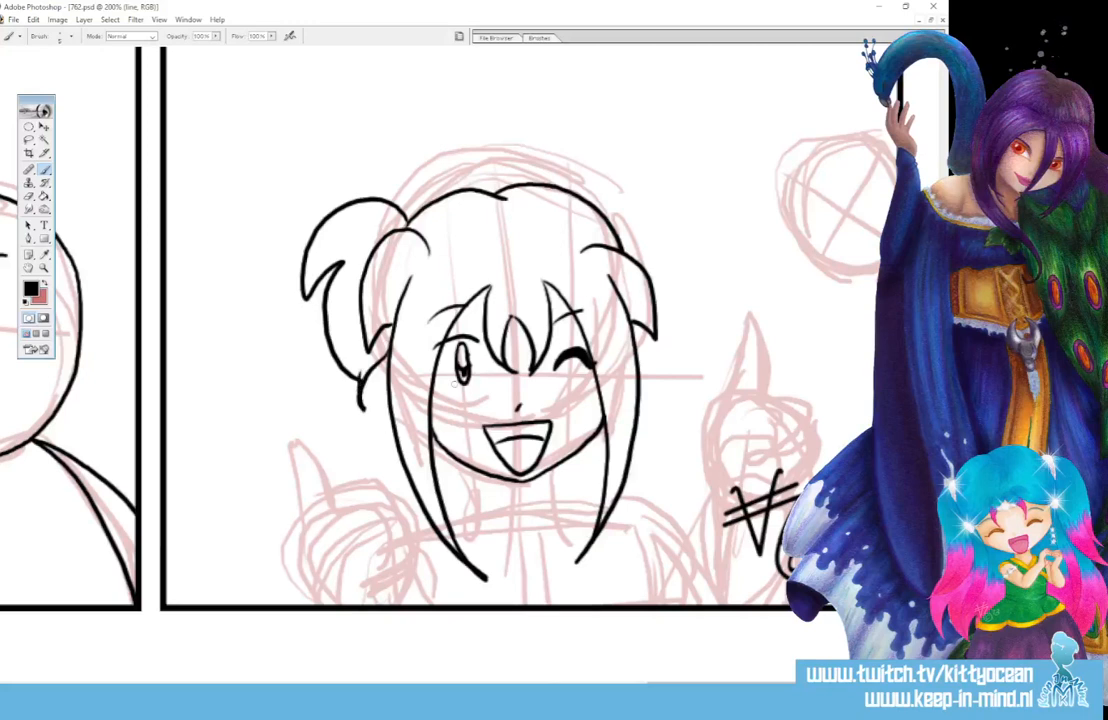
drag(598, 207, 680, 360)
drag(668, 265, 690, 292)
drag(638, 324, 669, 389)
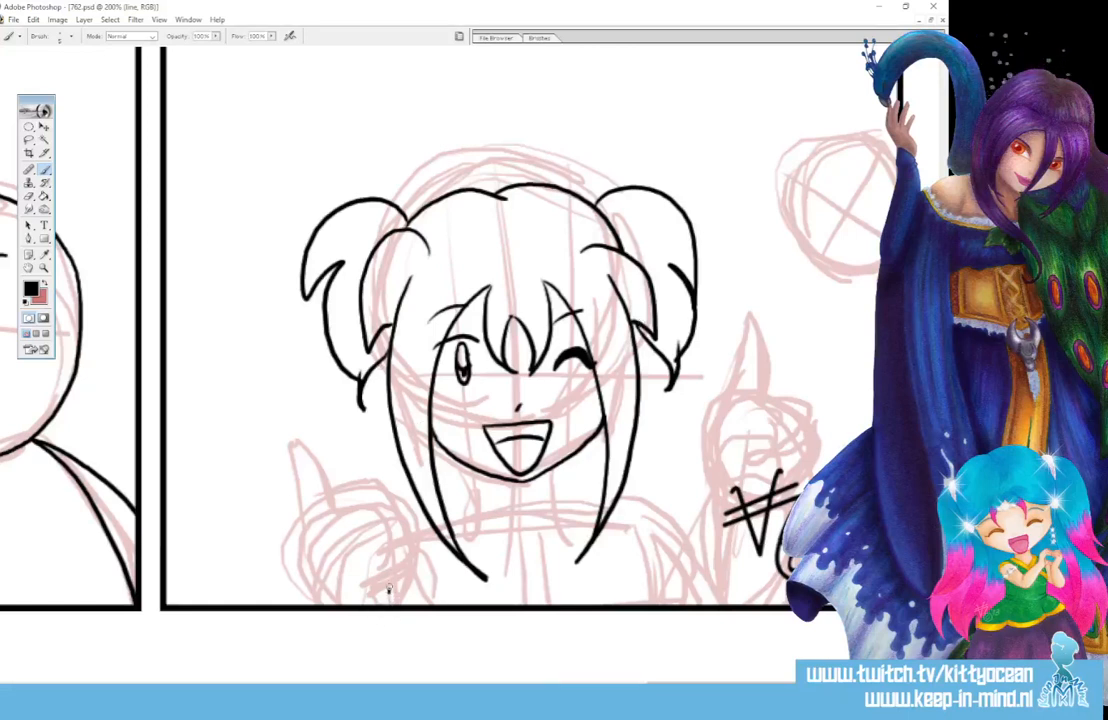
Step: Ink the girl's thumbs-up hand with curled fingers, redoing the lowest finger and adding the wrist lines down to the panel border
mouse_move(392, 566)
mouse_down()
mouse_move(386, 588)
mouse_move(414, 562)
mouse_move(420, 574)
mouse_up()
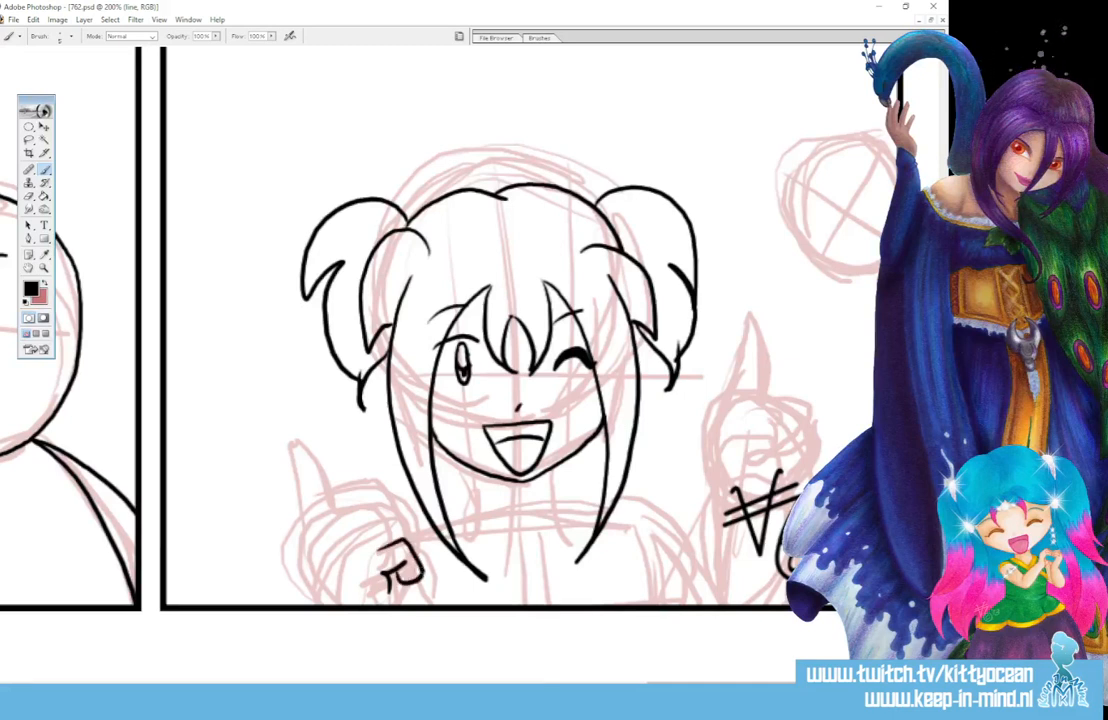
mouse_move(373, 535)
mouse_down()
mouse_move(399, 520)
mouse_move(417, 551)
mouse_up()
mouse_move(339, 508)
mouse_down()
mouse_move(389, 505)
mouse_move(390, 491)
mouse_up()
mouse_move(318, 598)
mouse_down()
mouse_move(304, 464)
mouse_move(340, 492)
mouse_up()
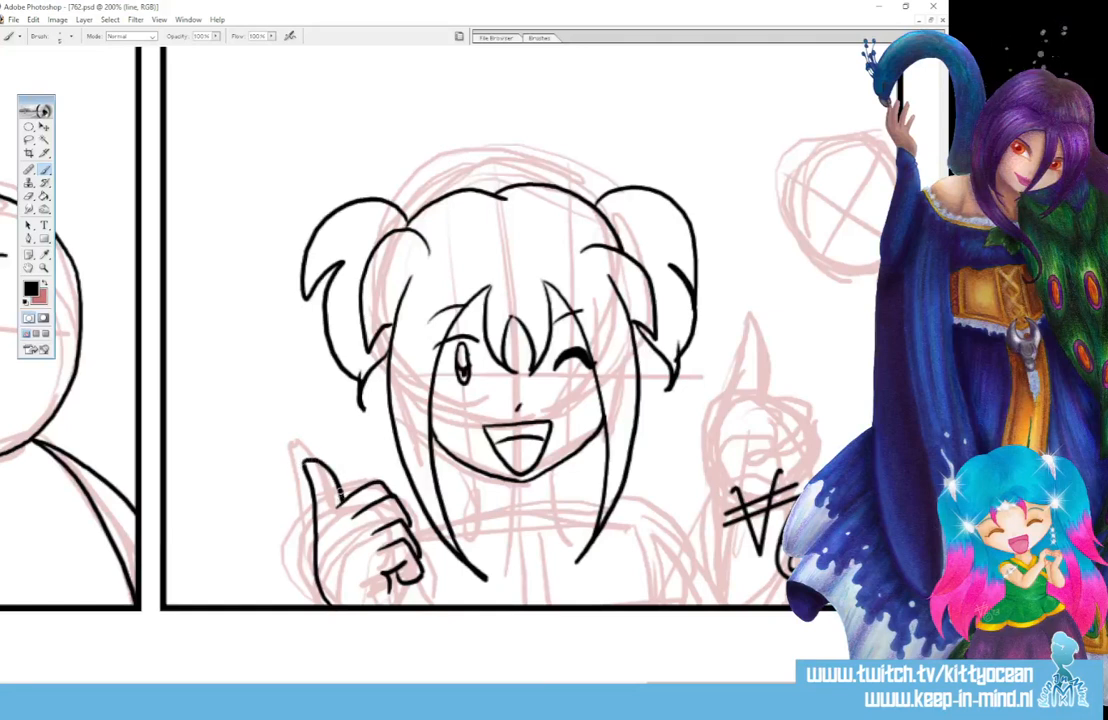
drag(396, 580, 404, 602)
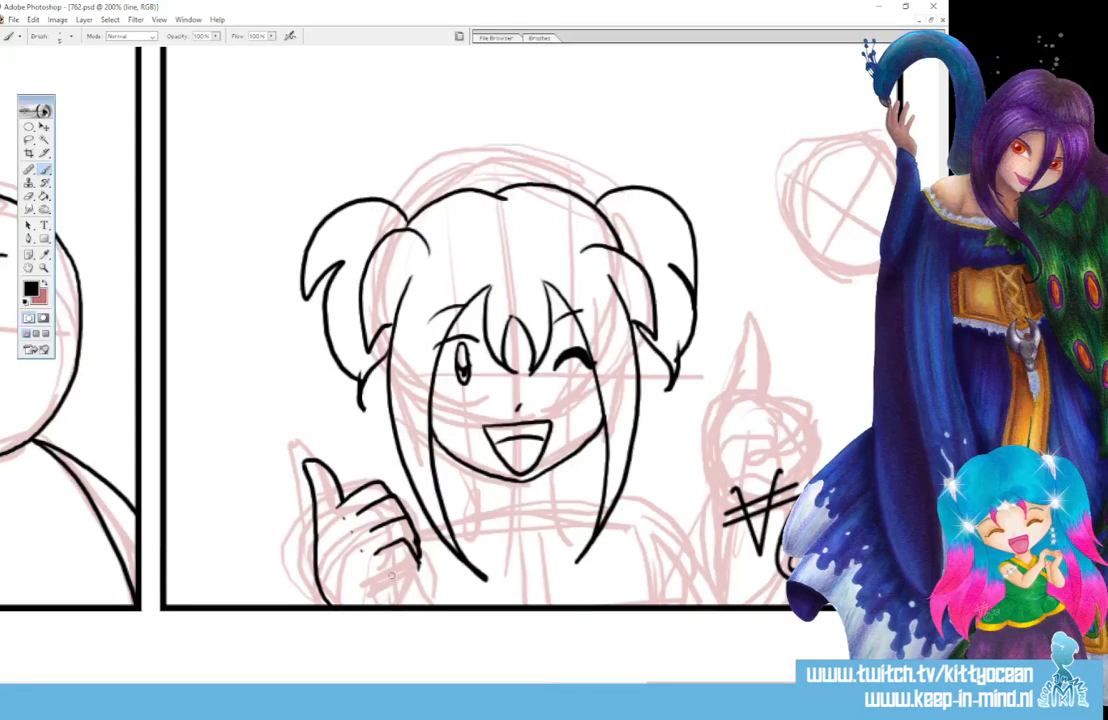
mouse_move(418, 563)
mouse_down()
mouse_move(402, 593)
mouse_move(387, 585)
mouse_up()
drag(400, 588, 400, 606)
drag(414, 584, 414, 607)
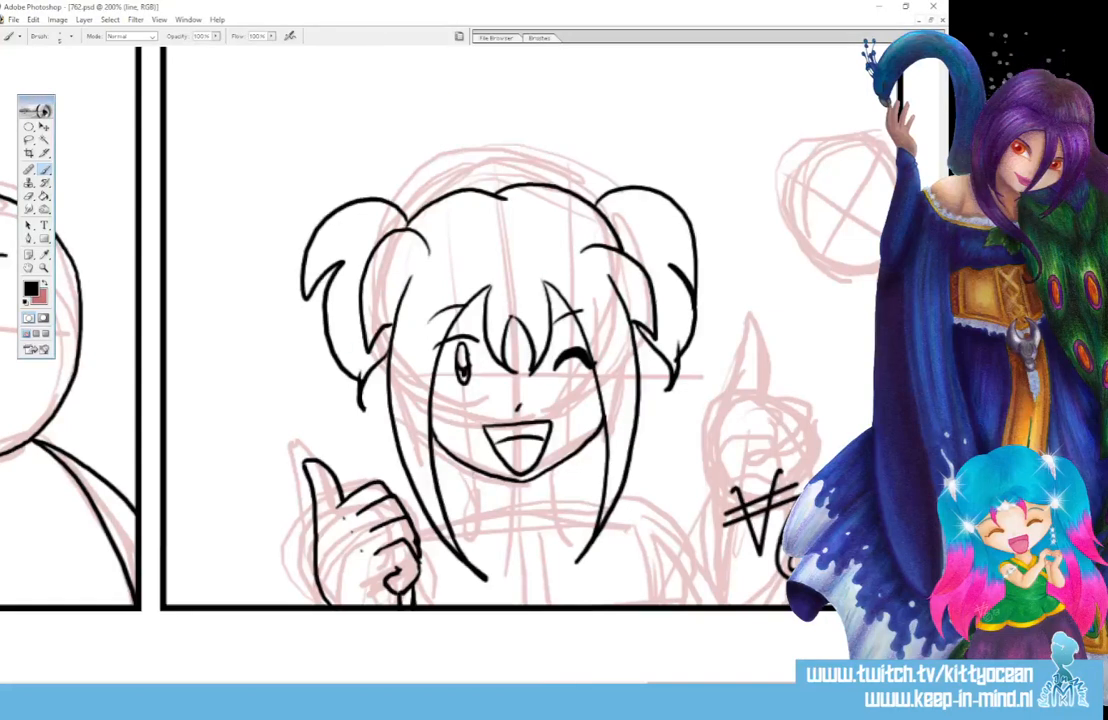
Step: Ink the girl's neck, folded collar, far shoulder and the two sides of her upper arm down to the panel border
drag(475, 469, 477, 494)
drag(553, 469, 555, 487)
drag(478, 493, 555, 486)
mouse_move(476, 488)
mouse_down()
mouse_move(477, 510)
mouse_move(450, 523)
mouse_up()
mouse_move(451, 525)
mouse_down()
mouse_move(521, 562)
mouse_move(541, 560)
mouse_up()
mouse_move(556, 486)
mouse_down()
mouse_move(543, 529)
mouse_move(582, 532)
mouse_move(536, 559)
mouse_up()
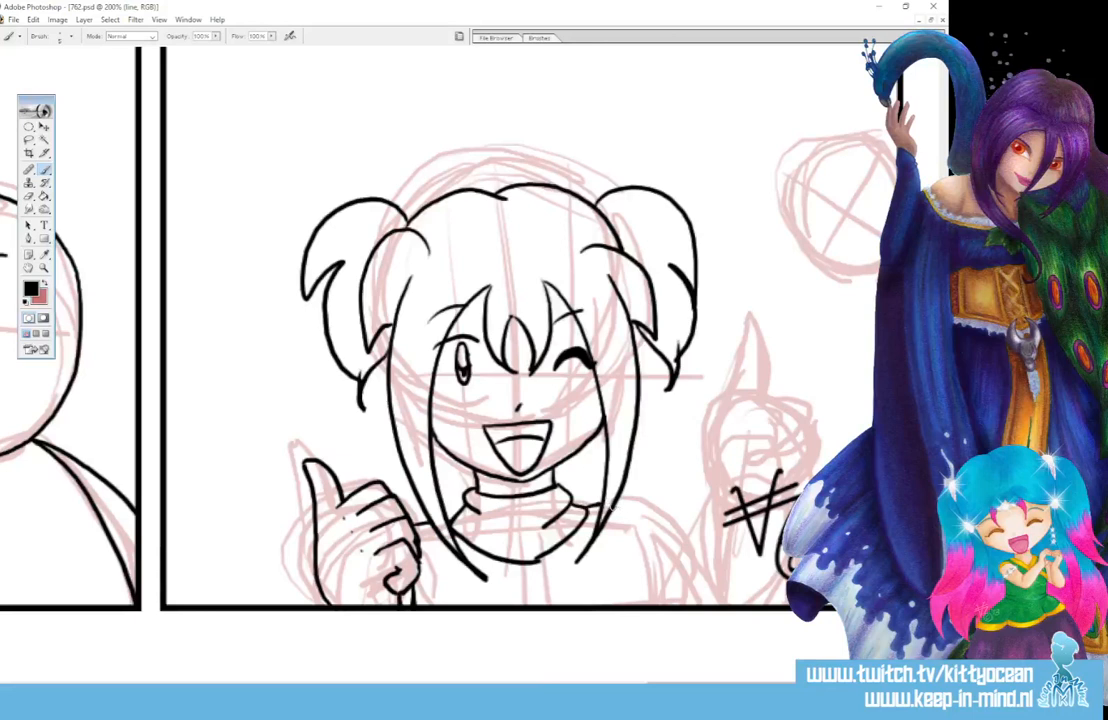
mouse_move(619, 503)
mouse_down()
mouse_move(645, 519)
mouse_move(689, 652)
mouse_up()
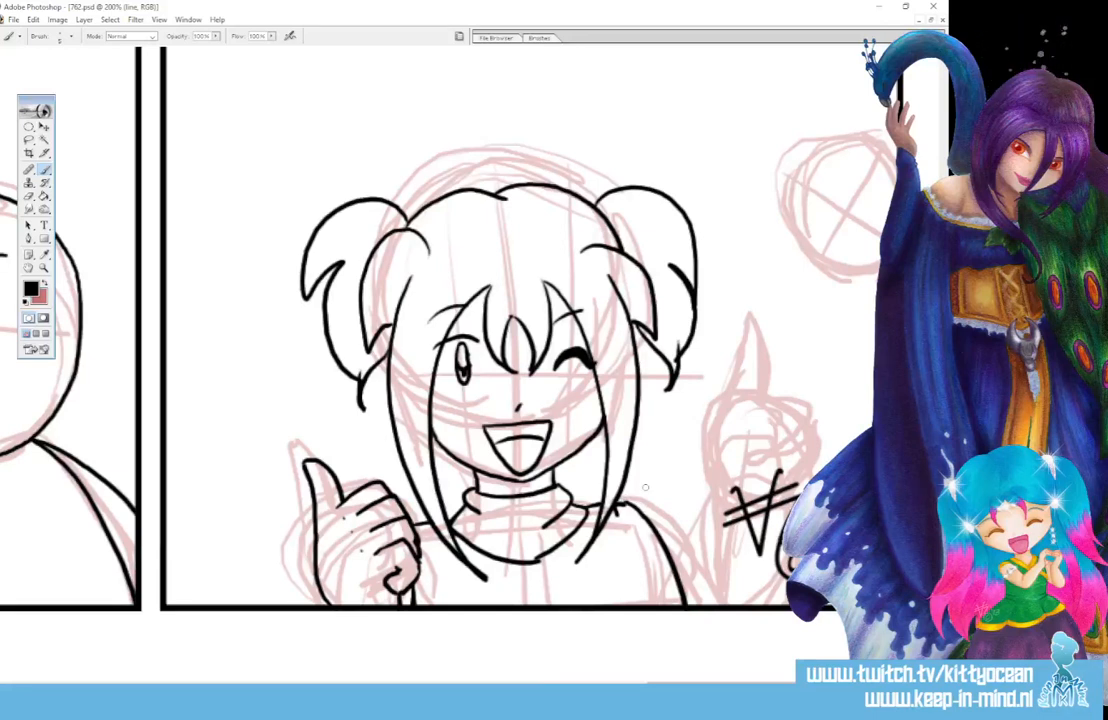
drag(610, 498, 738, 607)
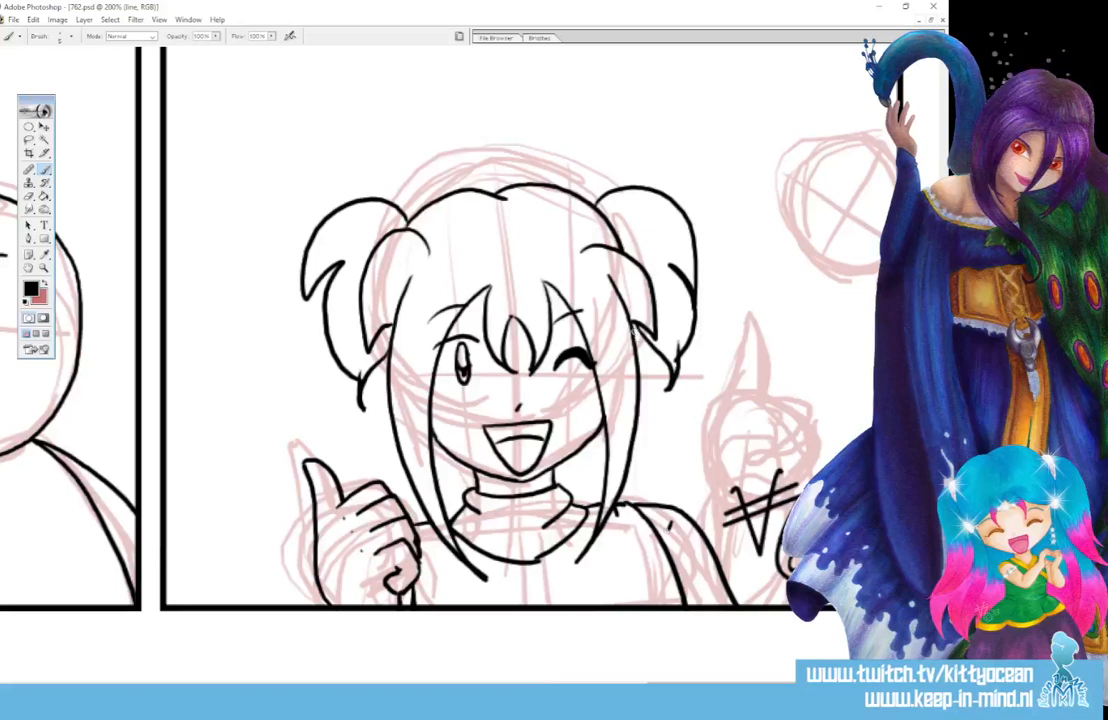
Step: Ink the loose hair falling behind both of the girl's shoulders and the top arc of the shirt emblem at the panel's lower border
drag(633, 322, 675, 448)
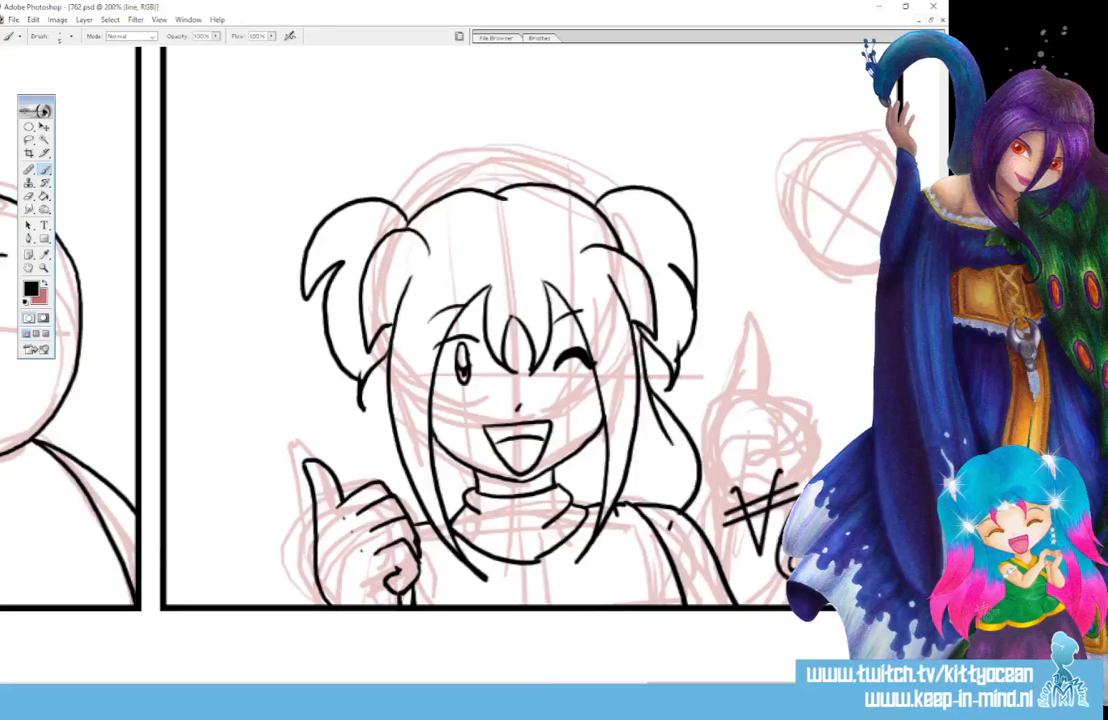
drag(648, 503, 662, 474)
drag(662, 474, 660, 505)
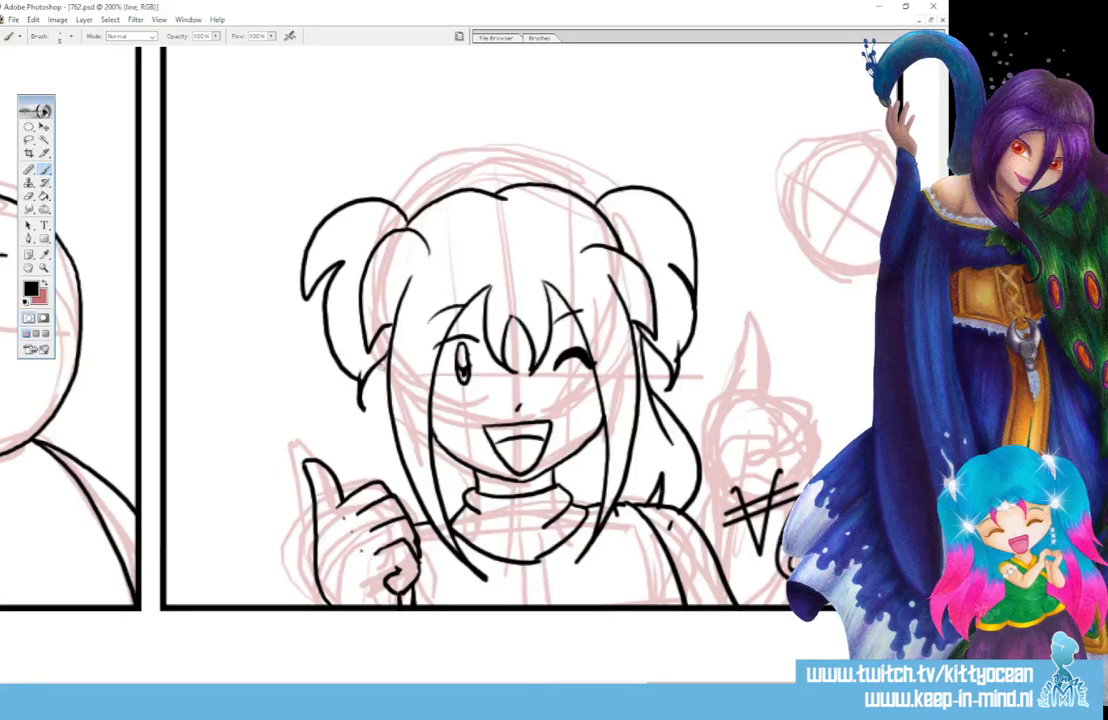
drag(384, 405, 362, 467)
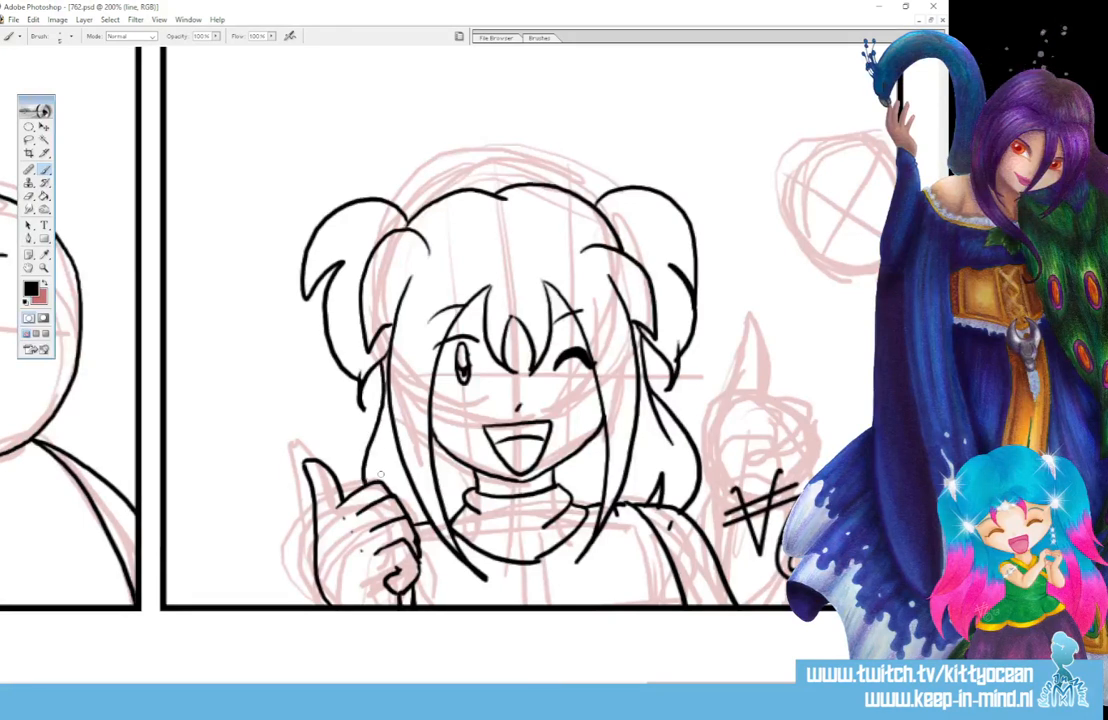
mouse_move(412, 523)
mouse_down()
mouse_move(415, 499)
mouse_move(421, 521)
mouse_up()
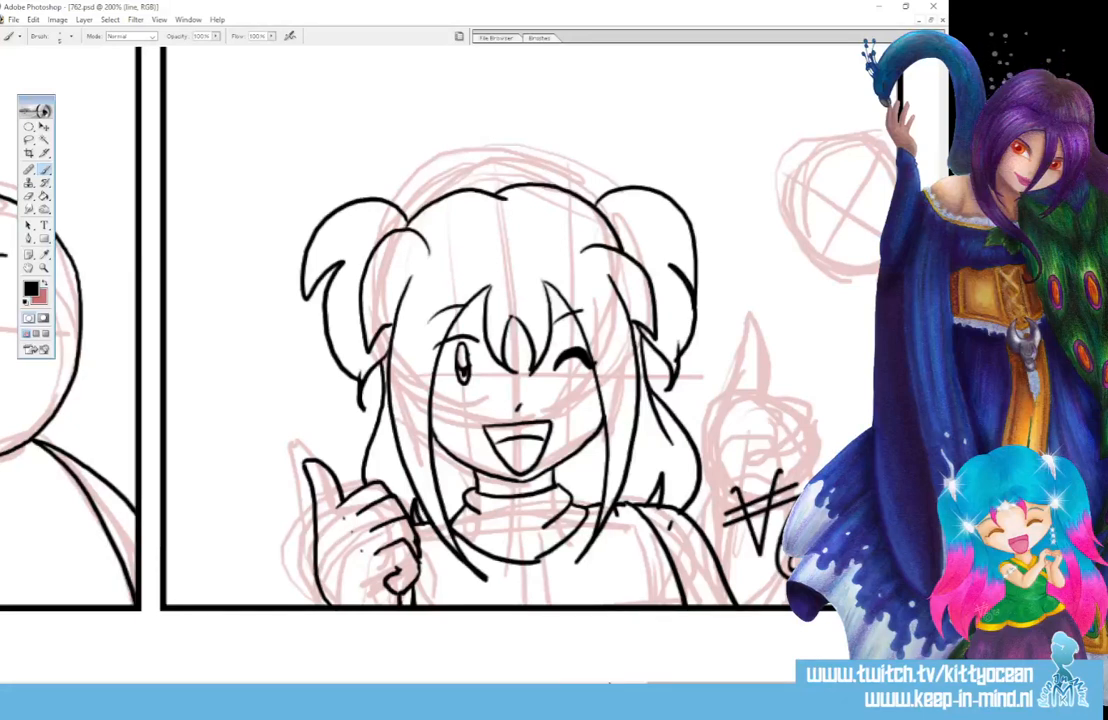
drag(518, 605, 565, 603)
Step: Ink the round head outline of the second figure leaning in at the fourth panel's right border
mouse_move(852, 142)
mouse_down()
mouse_move(808, 155)
mouse_move(785, 188)
mouse_move(785, 229)
mouse_move(820, 275)
mouse_move(862, 282)
mouse_up()
mouse_move(806, 153)
mouse_down()
mouse_move(839, 142)
mouse_move(897, 163)
mouse_up()
drag(855, 282, 878, 278)
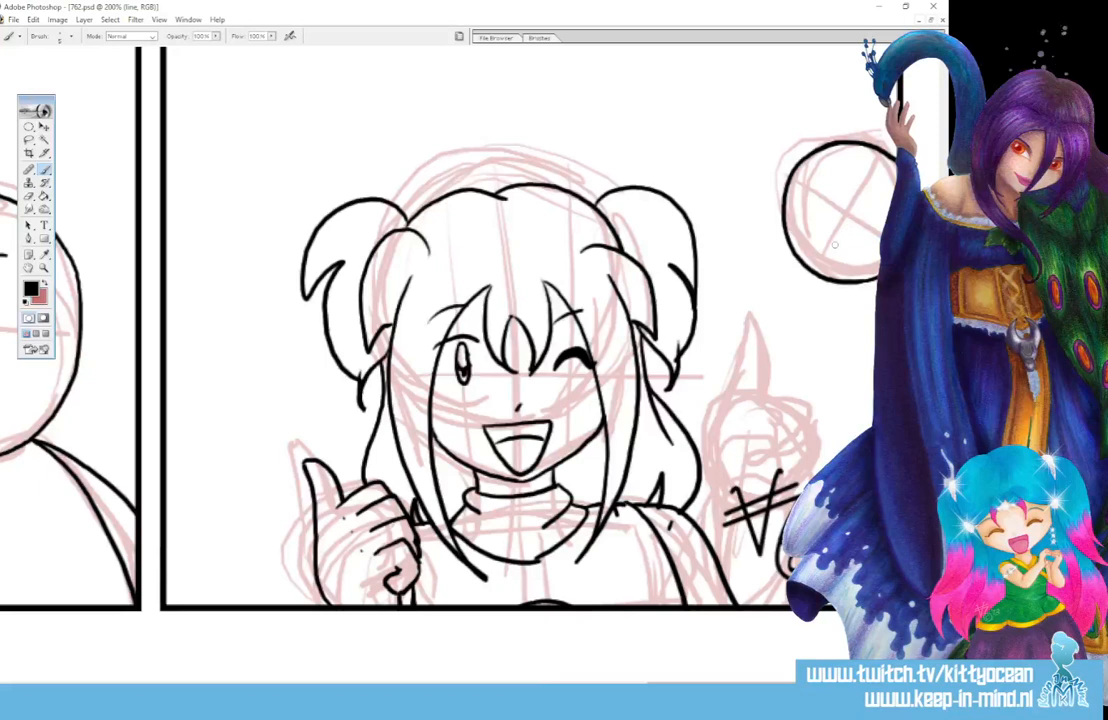
mouse_move(831, 249)
mouse_down()
mouse_move(867, 194)
mouse_move(845, 236)
mouse_up()
drag(866, 186, 879, 183)
key(ctrl+z)
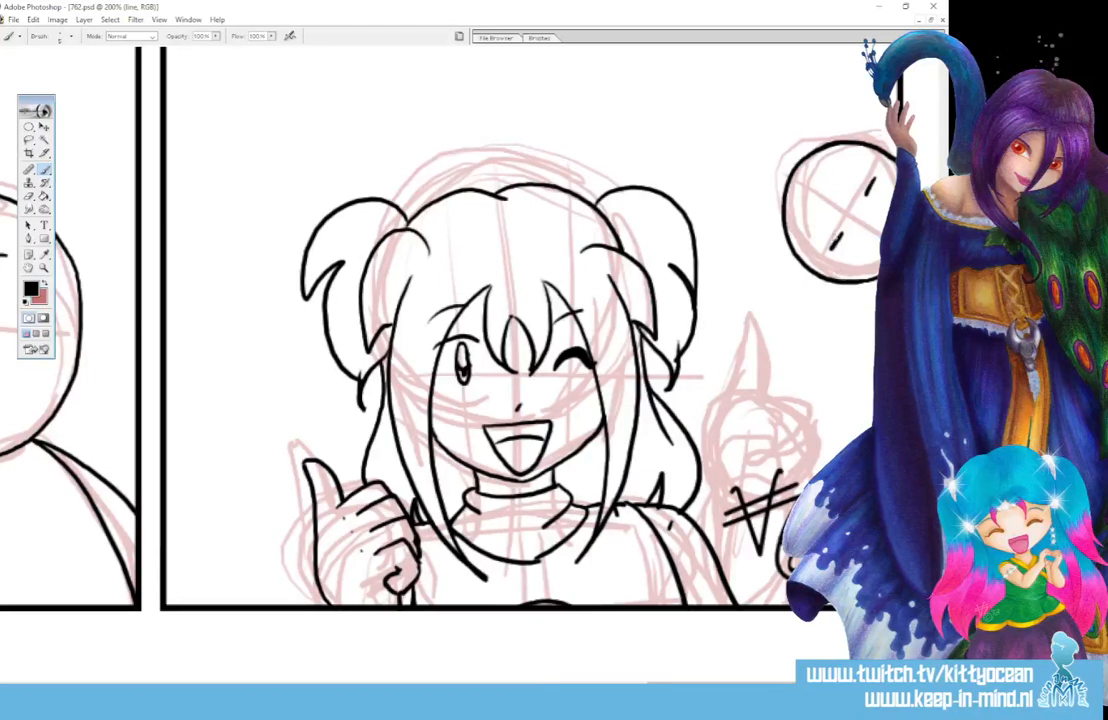
drag(869, 193, 878, 191)
drag(873, 178, 841, 245)
Step: Ink the leaning figure's two tilted eyes, each a short slanted stroke closed by a small curve
drag(849, 223, 838, 246)
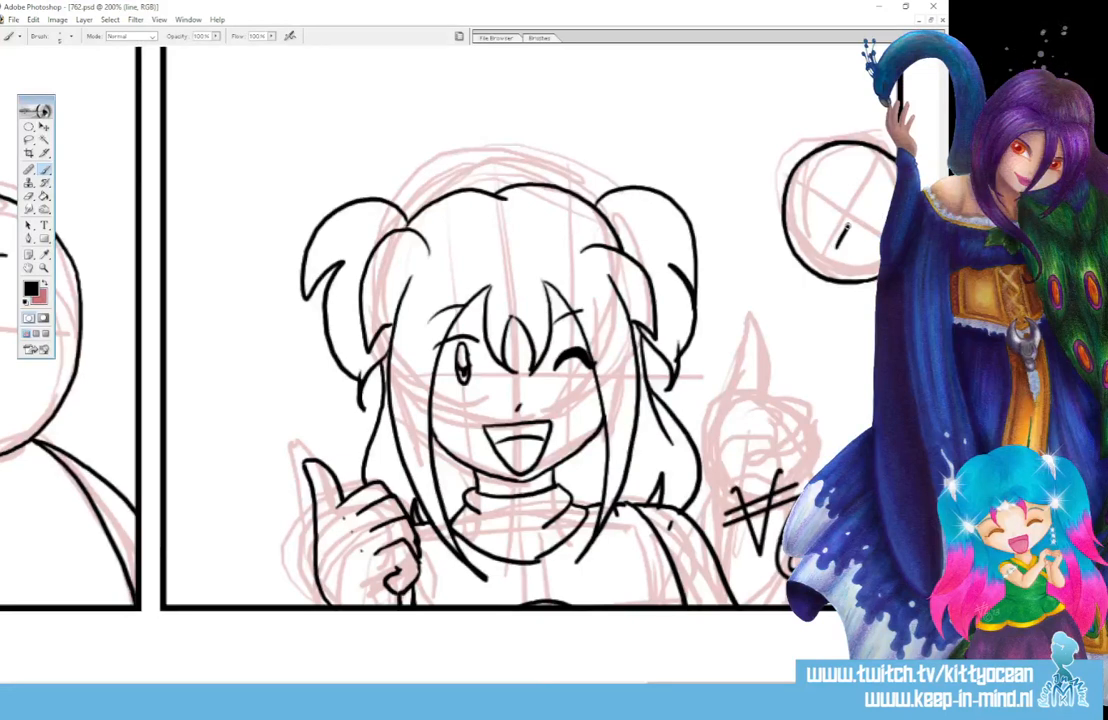
scroll(752, 174, left, 1)
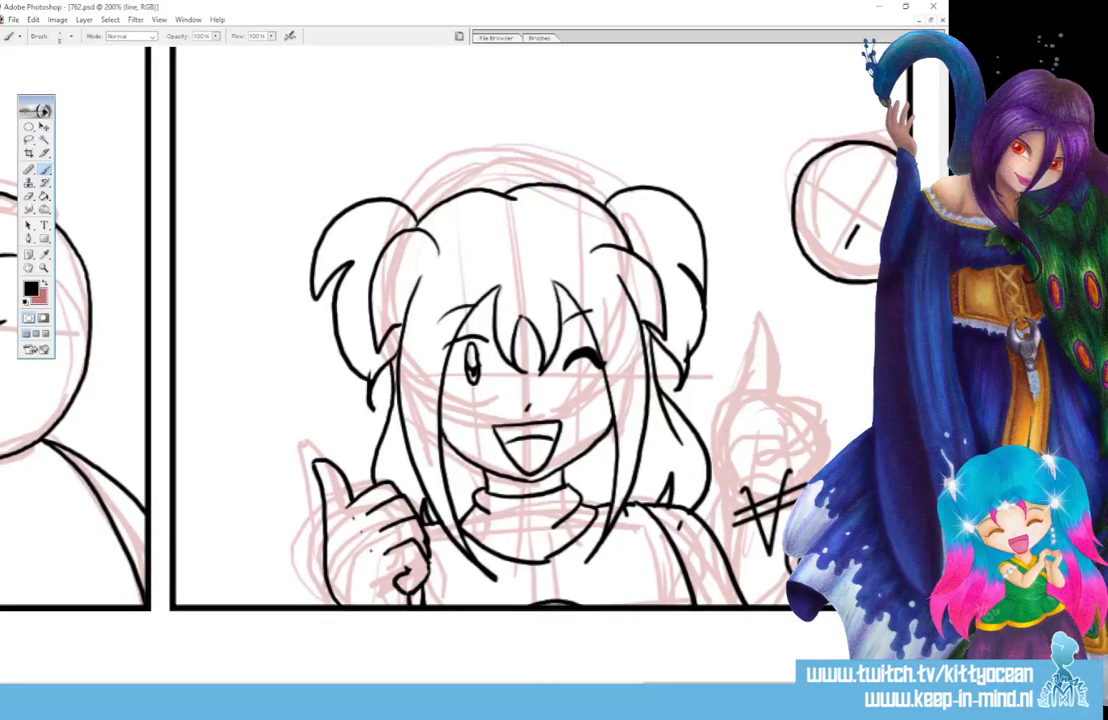
drag(880, 201, 886, 181)
drag(719, 686, 723, 686)
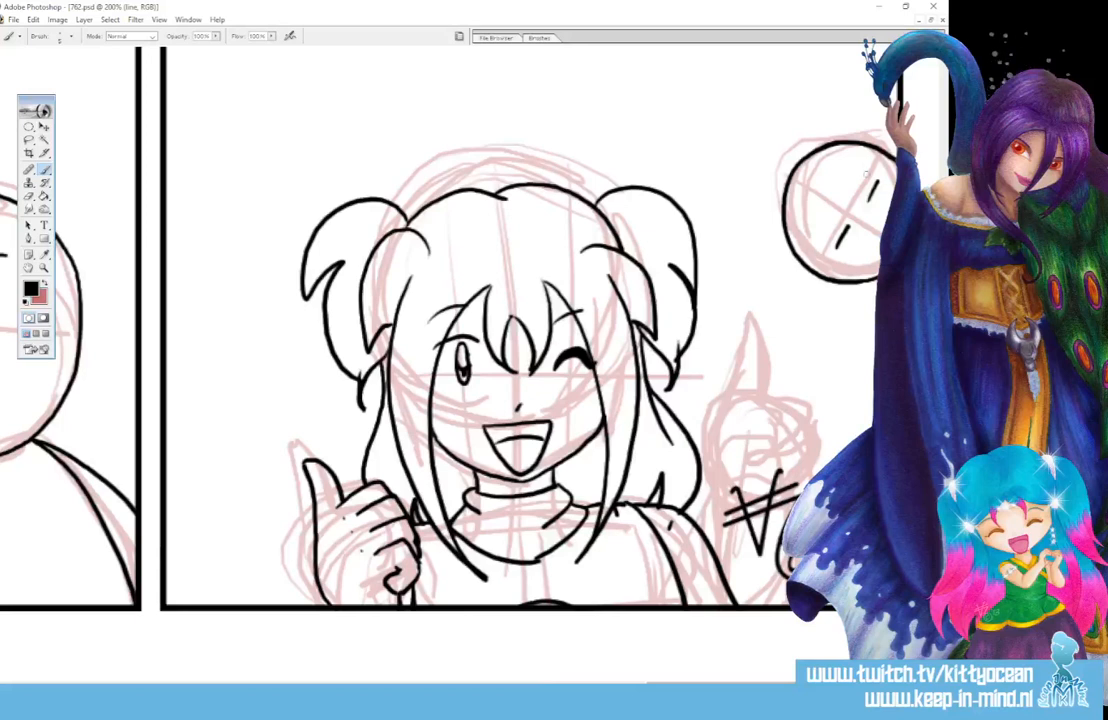
mouse_move(837, 245)
mouse_down()
mouse_move(842, 253)
mouse_move(841, 243)
mouse_up()
mouse_move(867, 196)
mouse_down()
mouse_move(878, 204)
mouse_move(870, 199)
mouse_up()
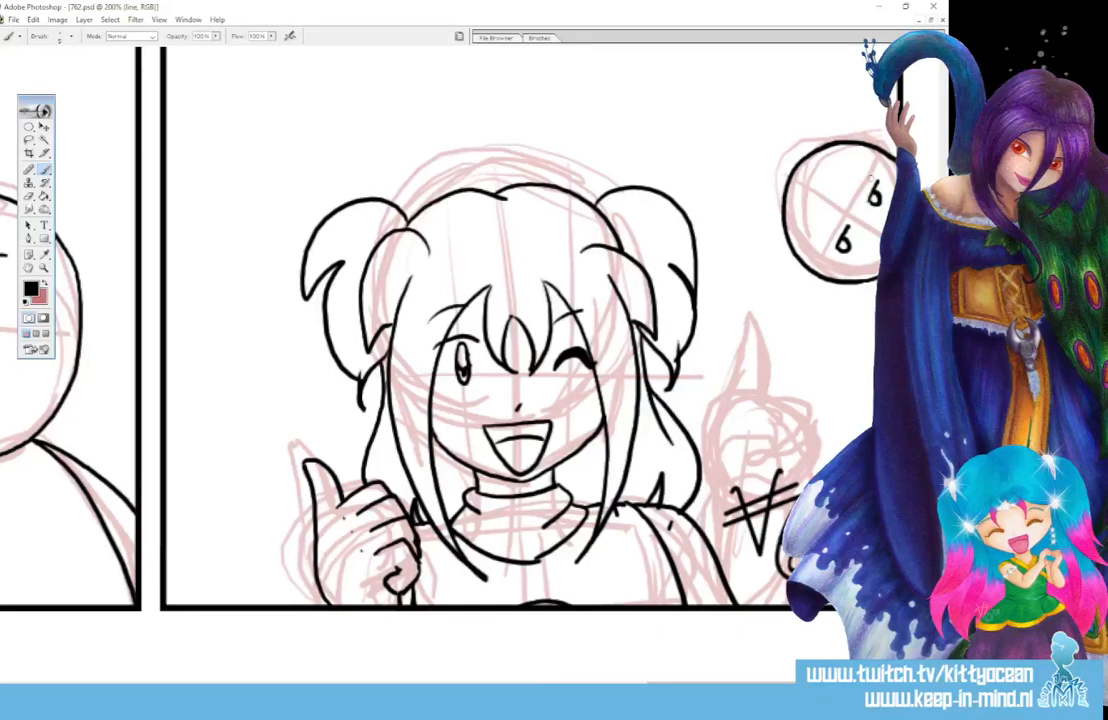
Step: Ink two short slanted eyebrows on the leaning figure and redraw the left side of its round head outline
drag(861, 168, 862, 182)
drag(833, 221, 825, 236)
mouse_move(817, 154)
mouse_down()
mouse_move(790, 207)
mouse_move(788, 250)
mouse_up()
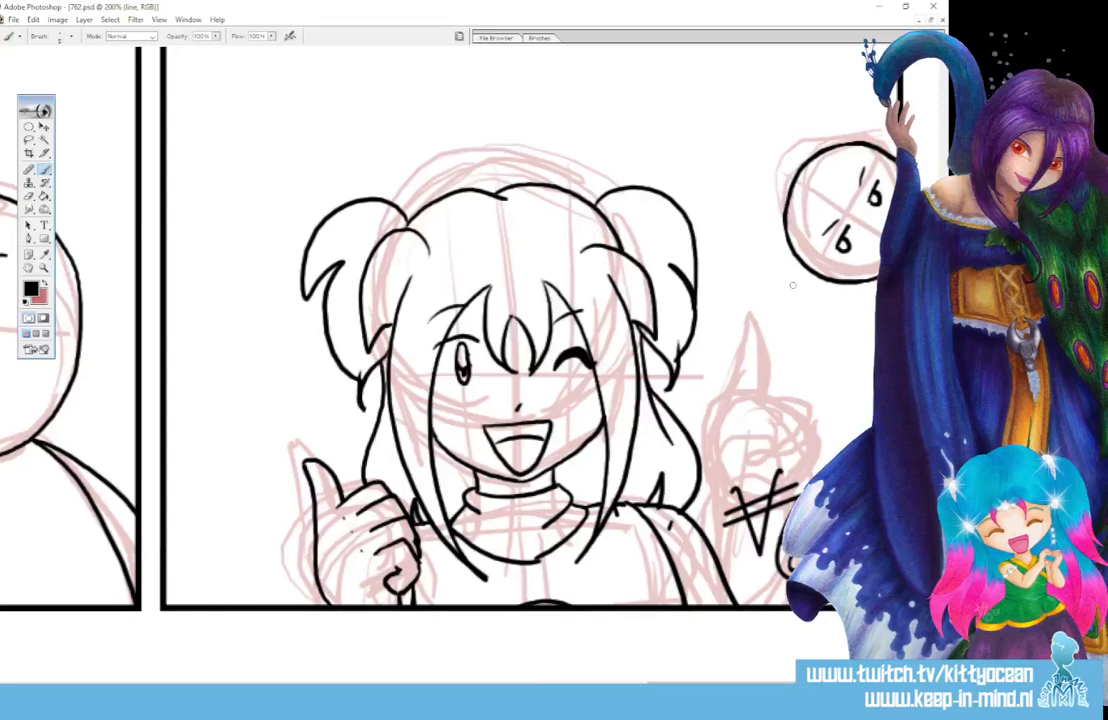
Step: Select the entire canvas of the four-panel strip on the line layer
key(ctrl+minus)
key(ctrl+minus)
key(ctrl+minus)
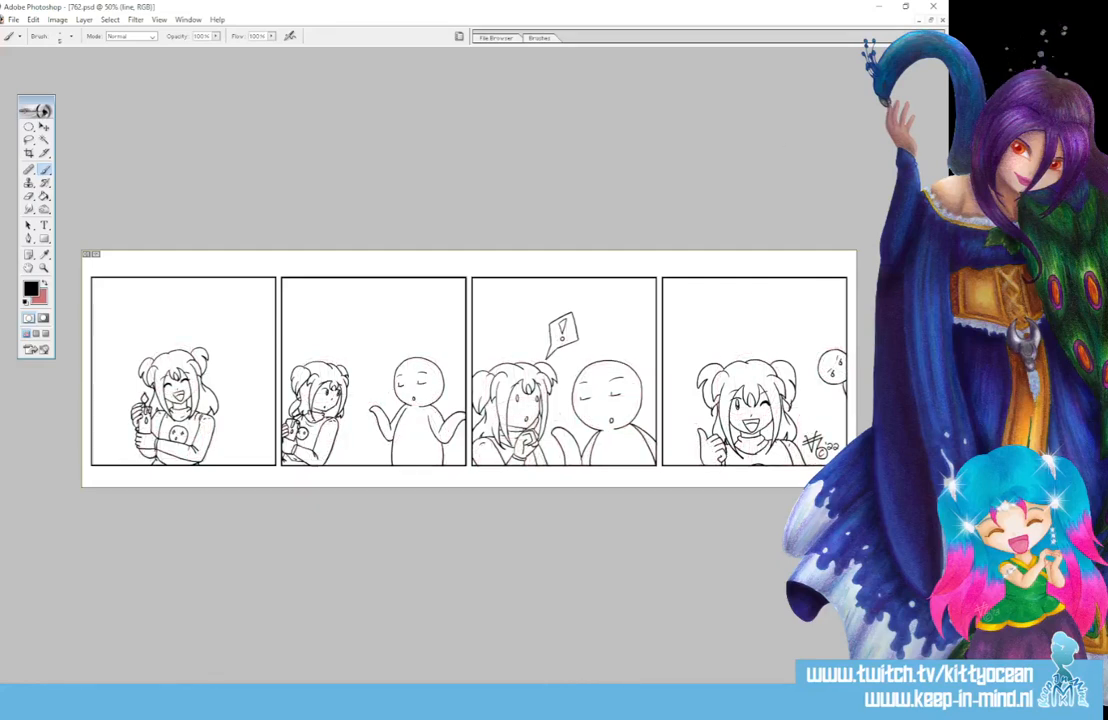
key(ctrl+a)
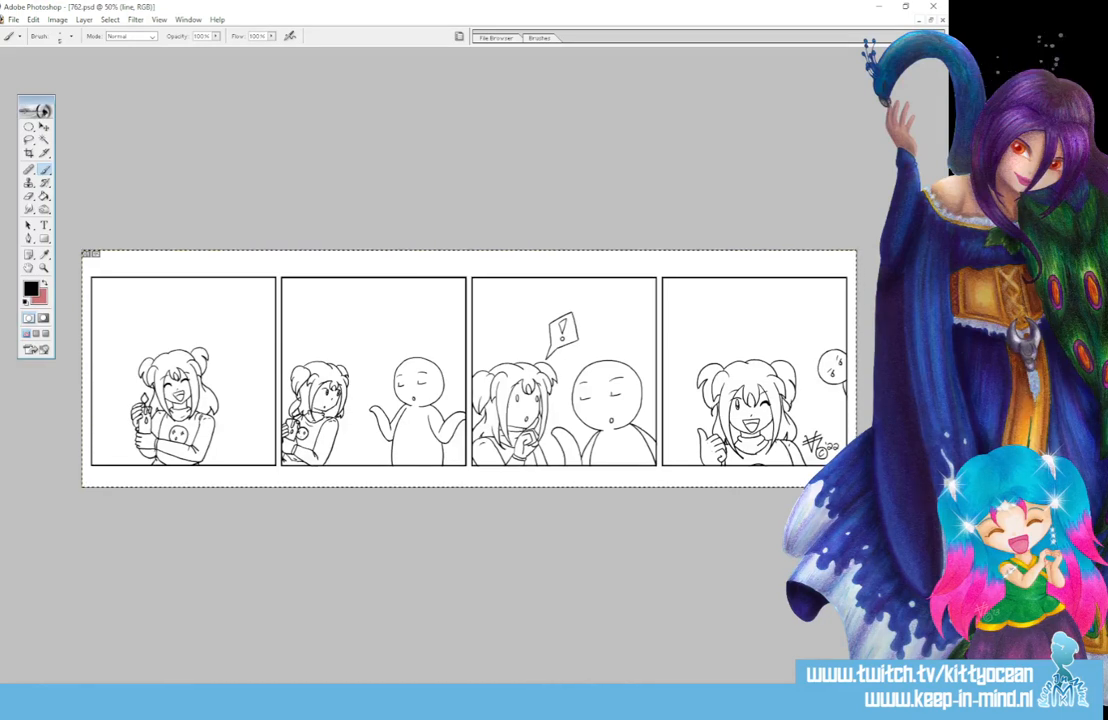
Step: Paste the copied line art as a new layer and set the foreground color to orange DF9D40
key(ctrl+v)
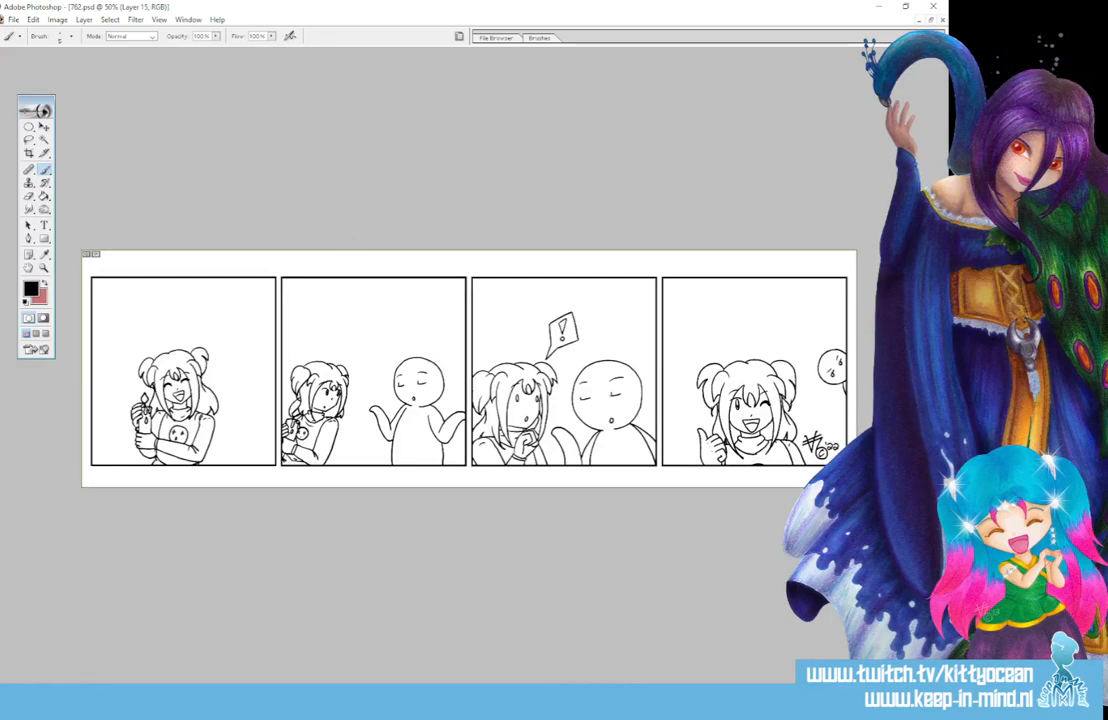
click(44, 283)
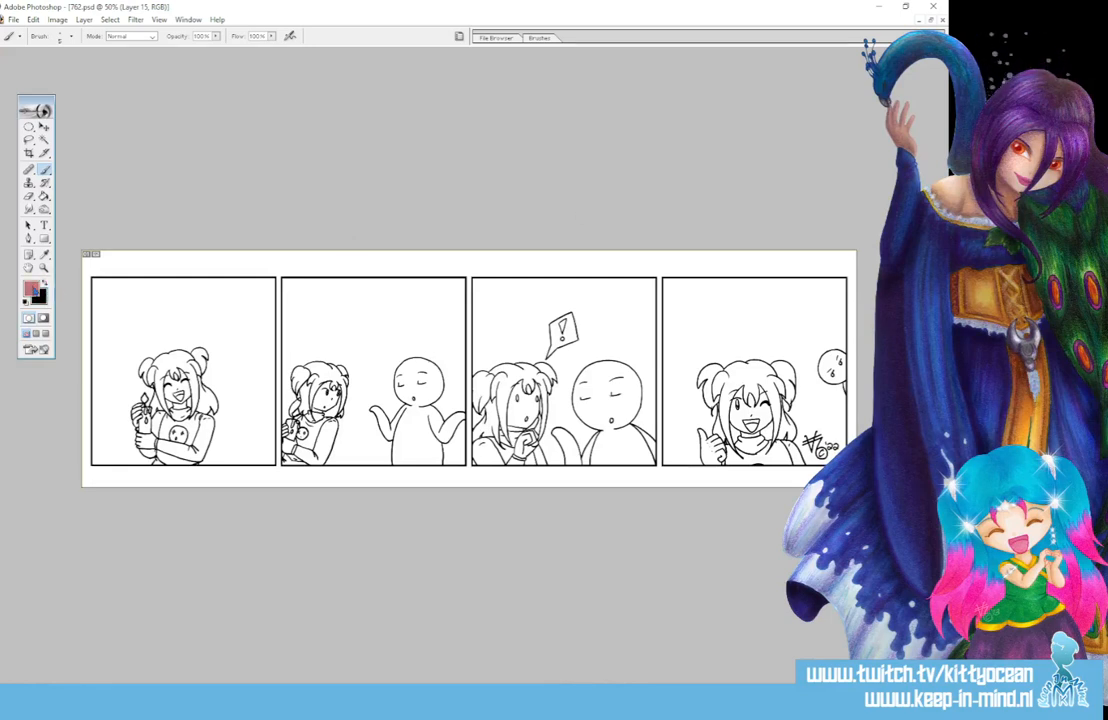
click(32, 288)
click(703, 287)
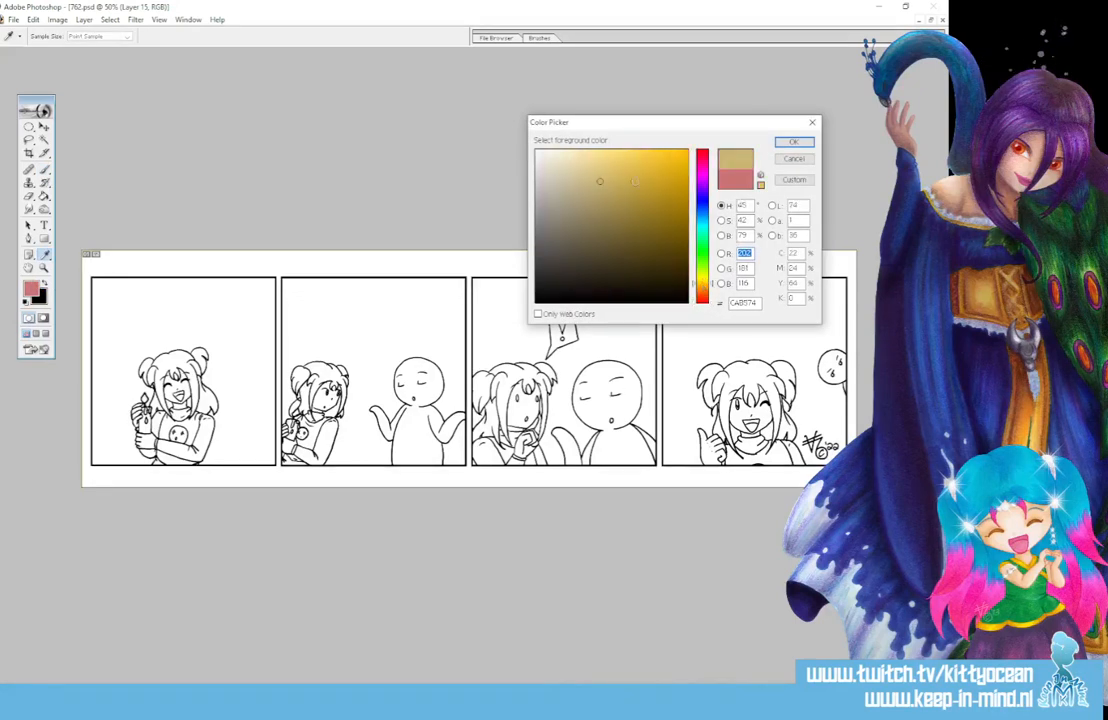
click(638, 176)
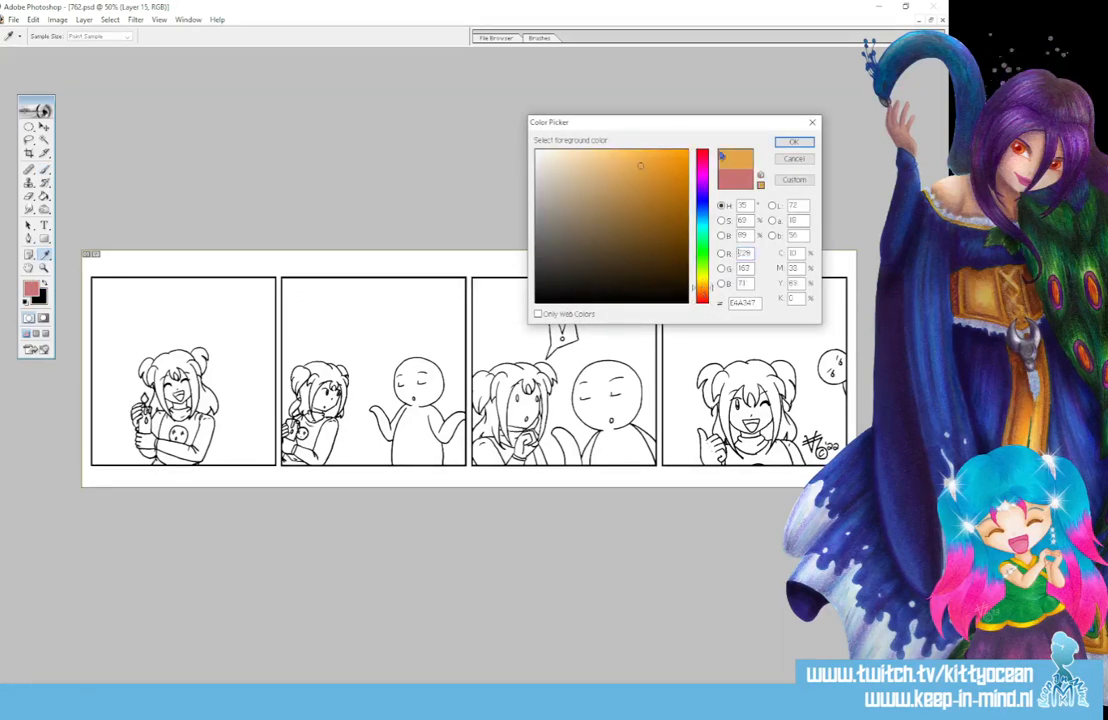
click(786, 143)
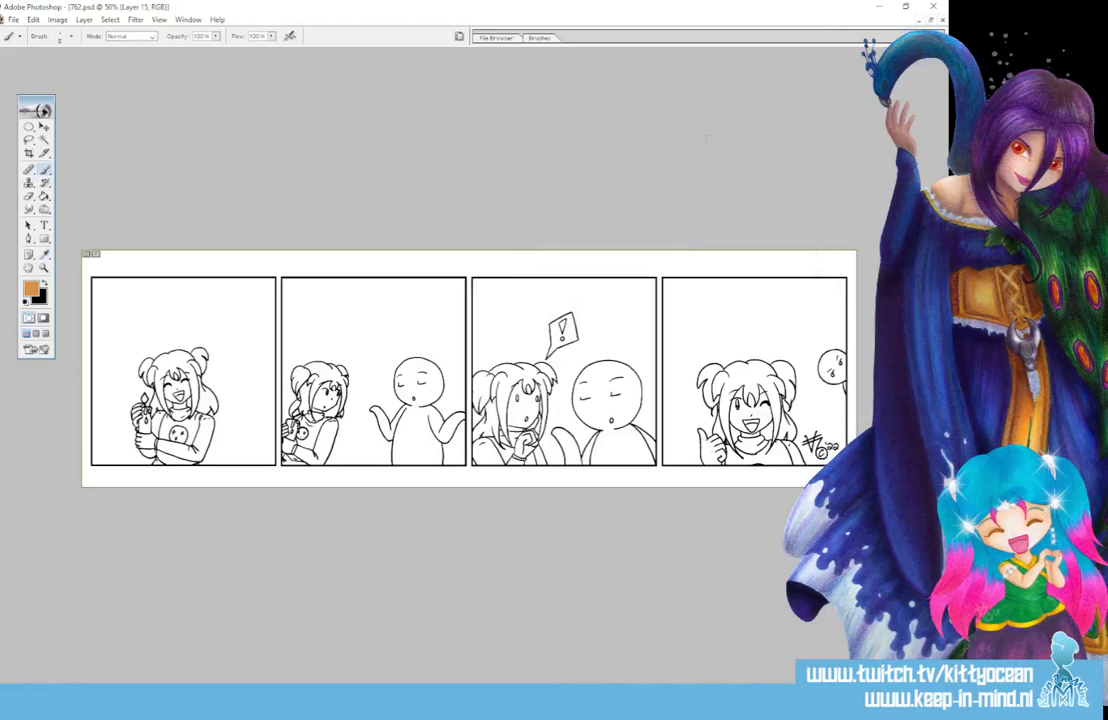
click(33, 288)
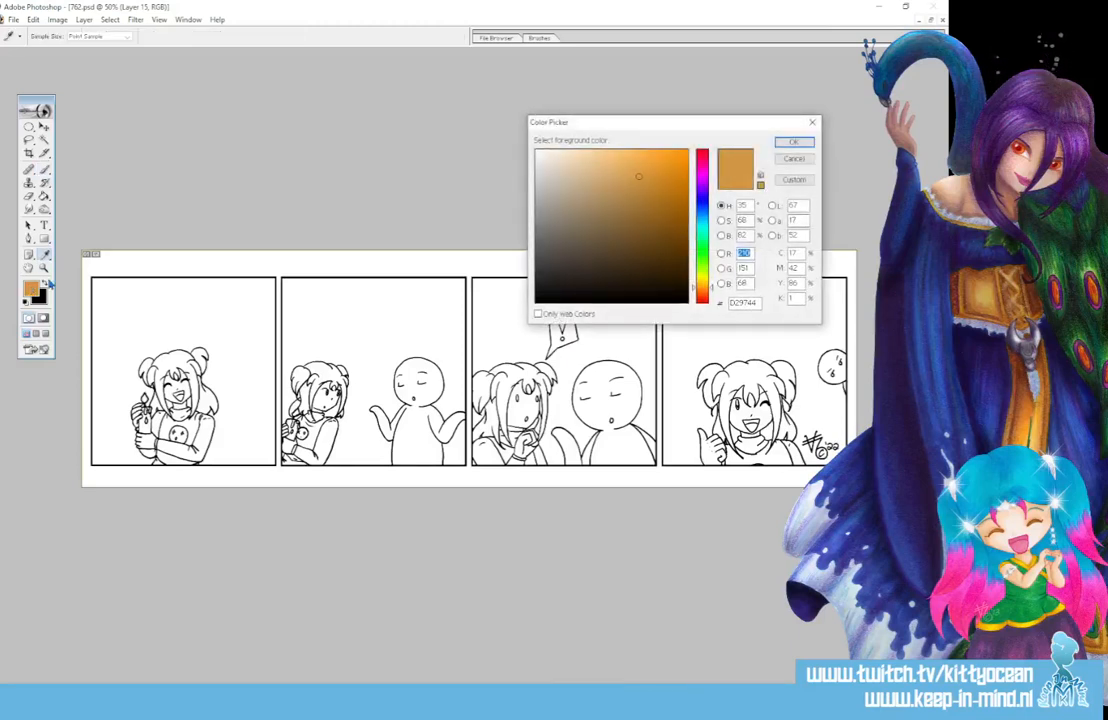
click(786, 143)
Step: Fill the girl's hair in the first panel, including both buns and the loose length, with orange using the Paint Bucket
click(45, 198)
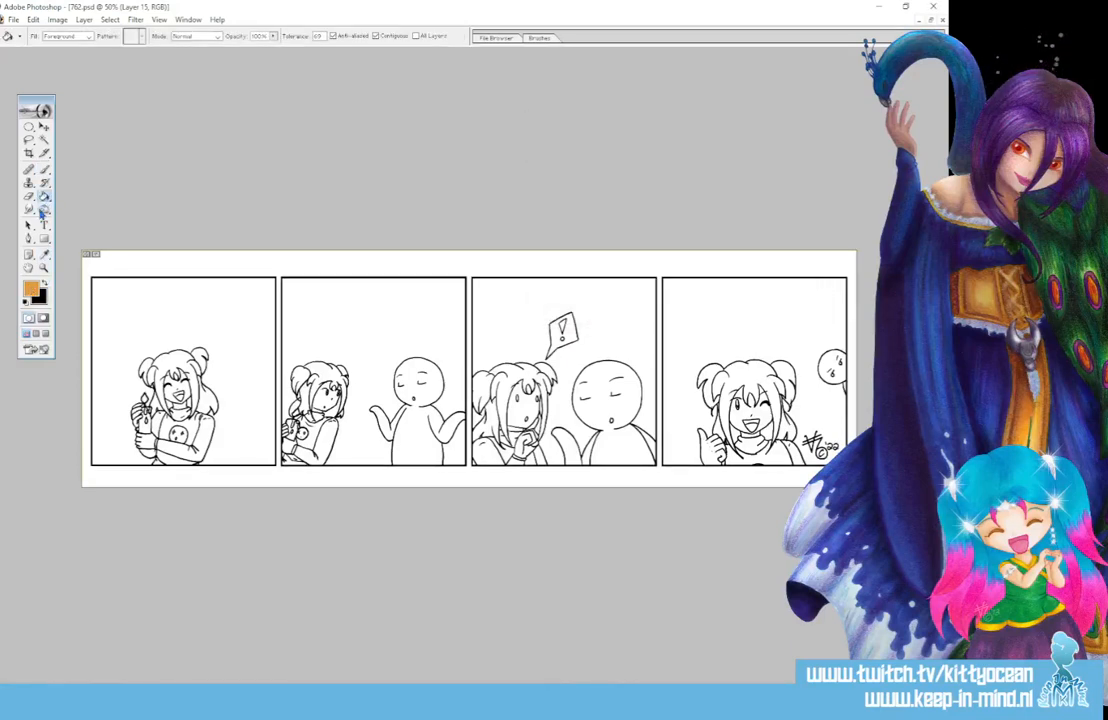
click(182, 358)
click(199, 356)
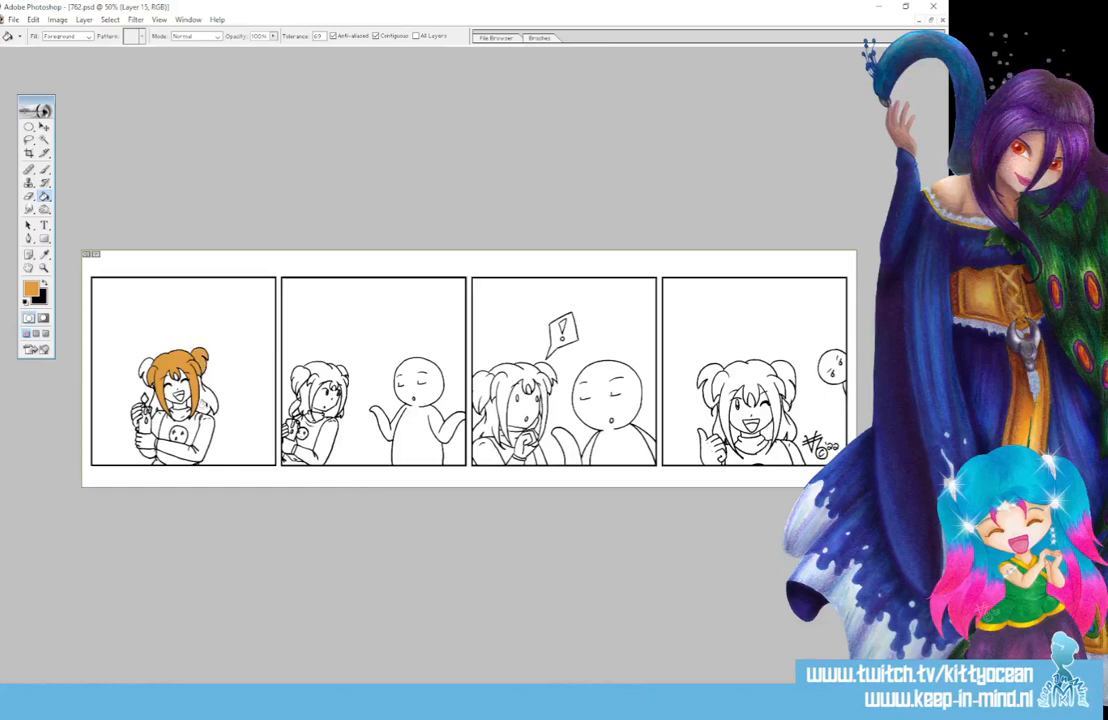
click(206, 404)
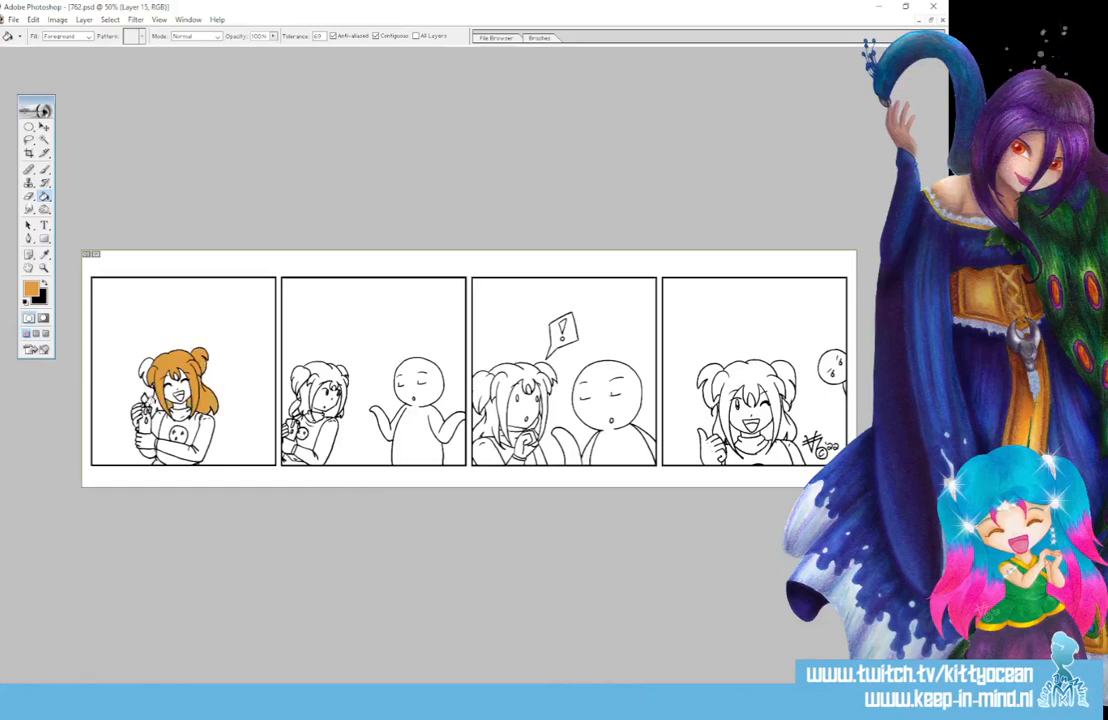
click(147, 367)
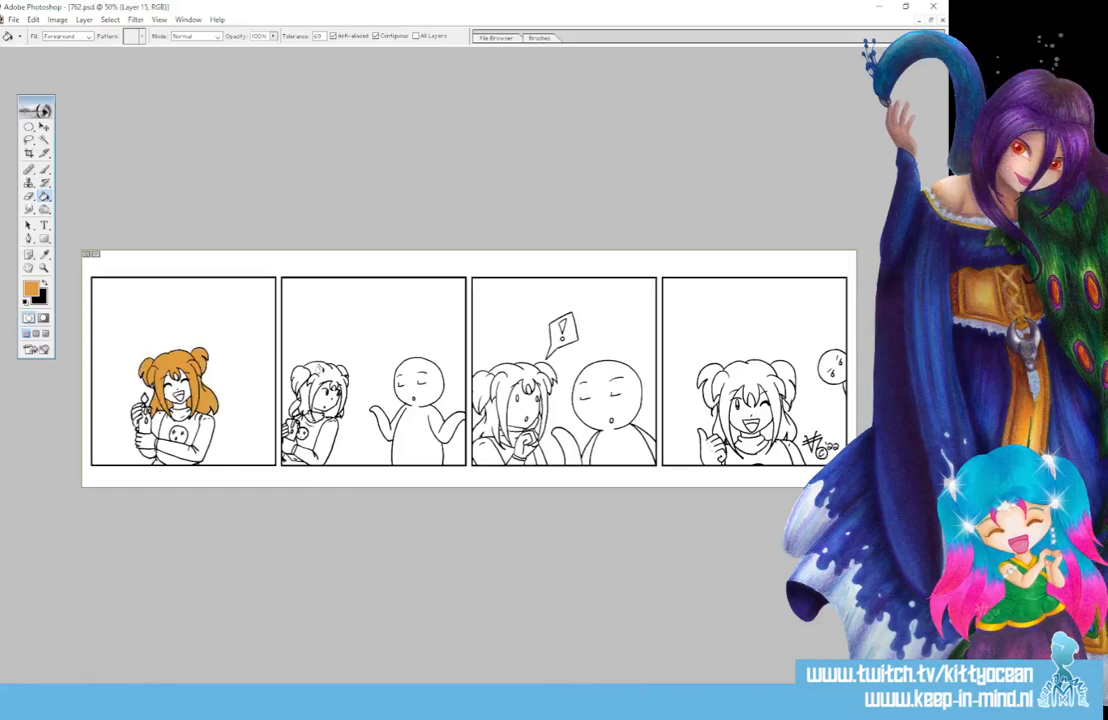
Step: Fill the girl's hair and buns in the second, third and fourth panels with the same orange
click(303, 364)
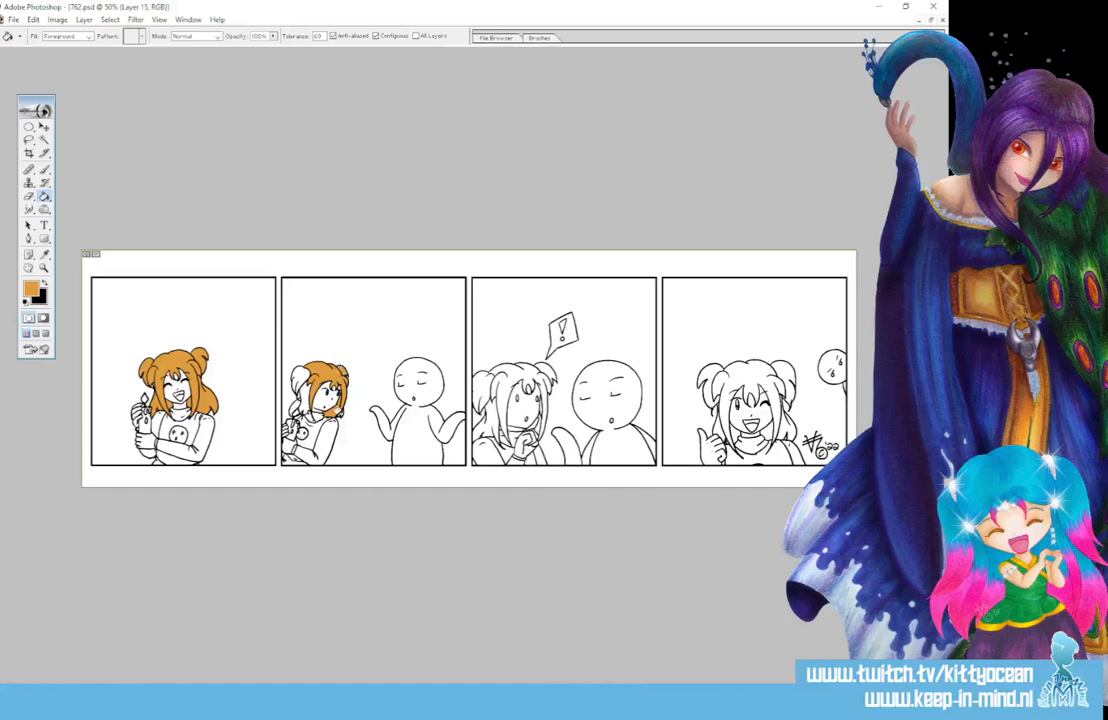
click(295, 370)
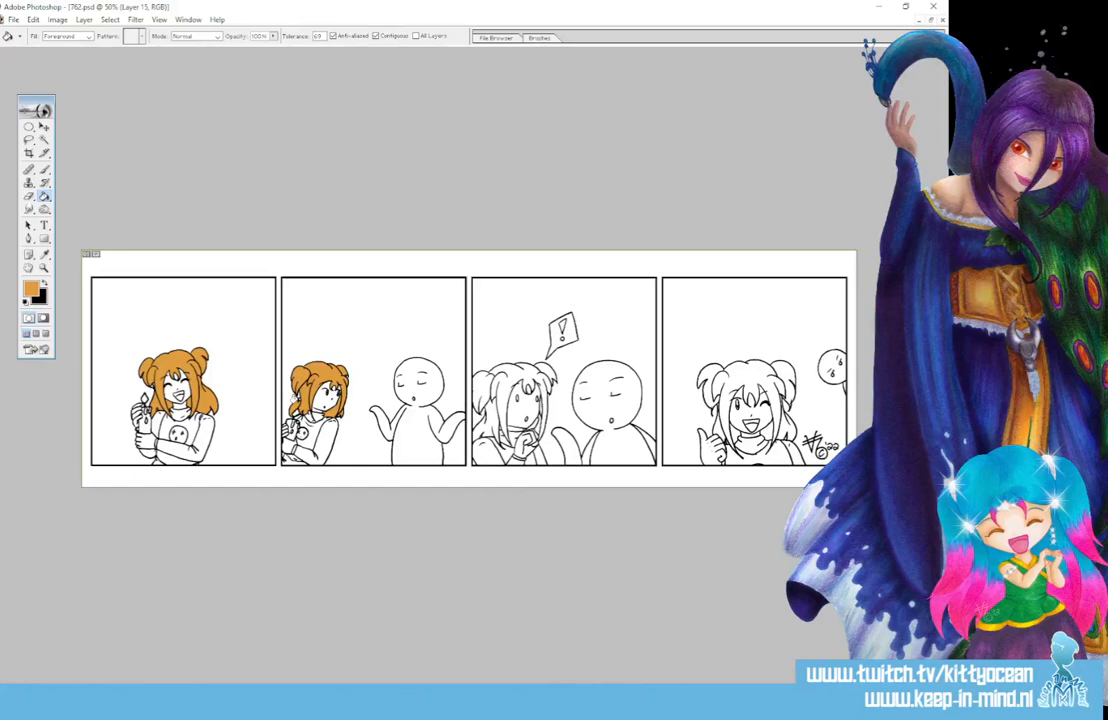
click(513, 370)
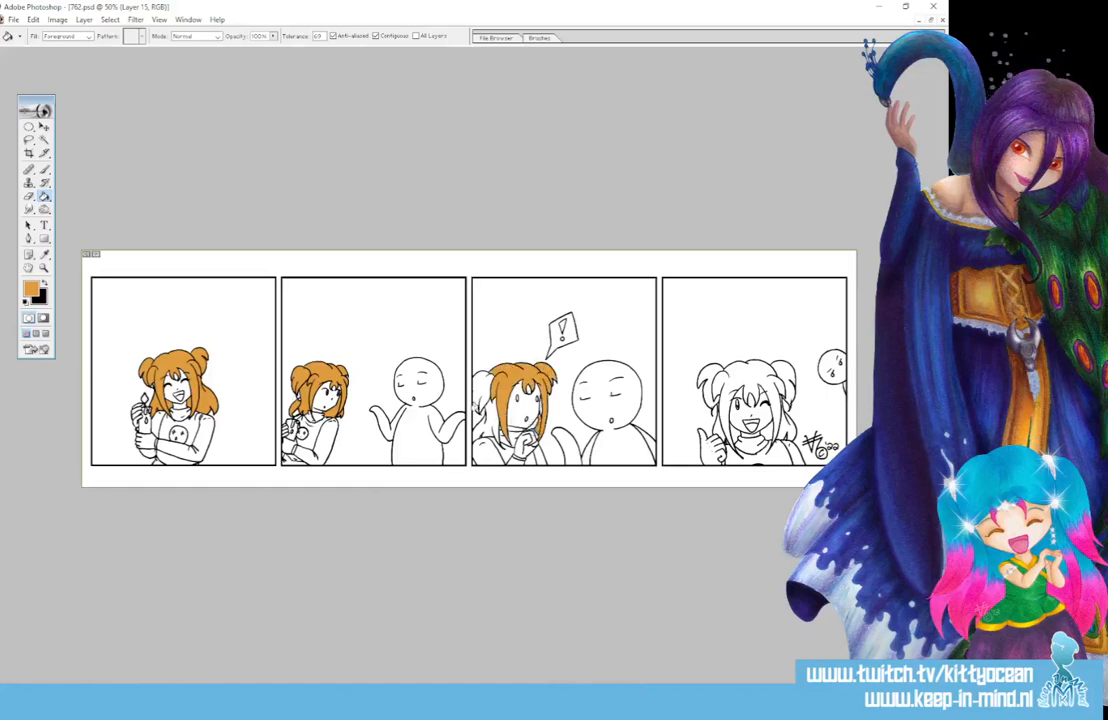
click(488, 414)
click(481, 385)
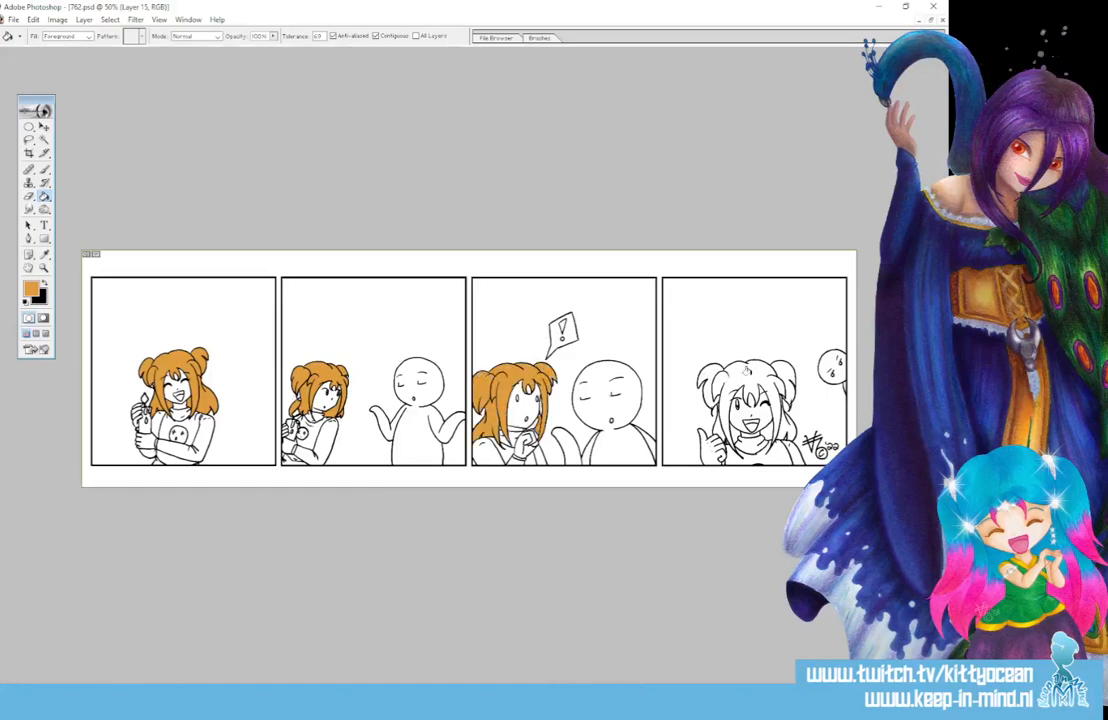
click(748, 382)
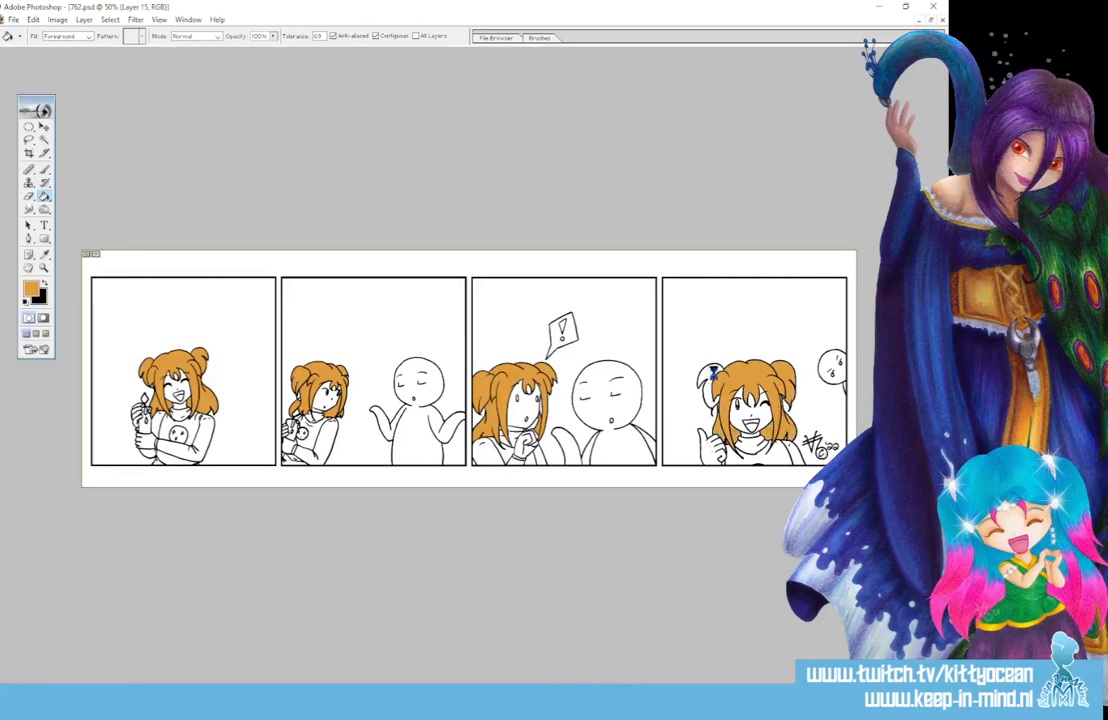
click(709, 365)
Step: Set the foreground color to pale beige E6D6BE and fill the girl's face and hands in all four panels
click(32, 291)
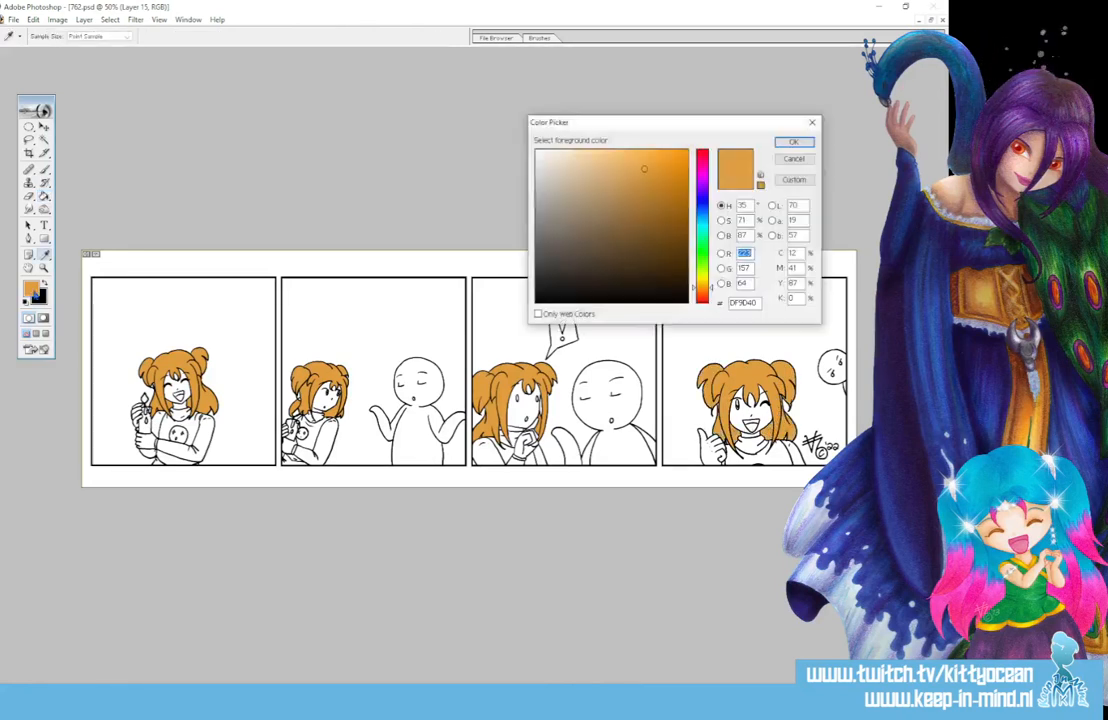
click(581, 161)
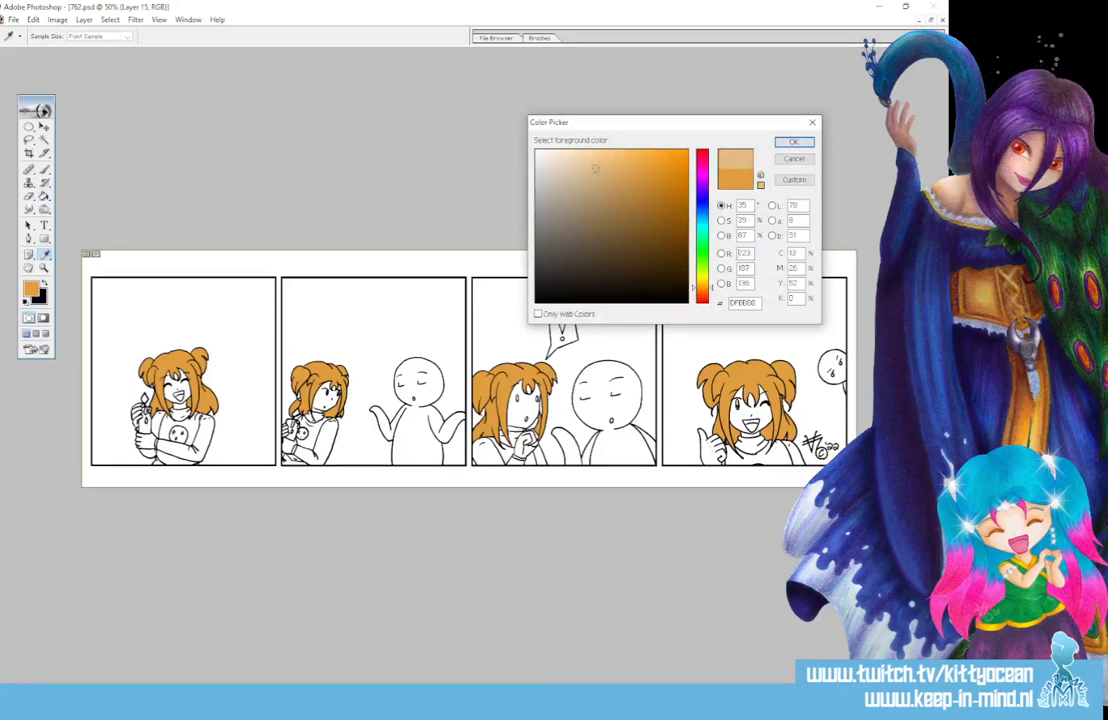
drag(581, 161, 561, 164)
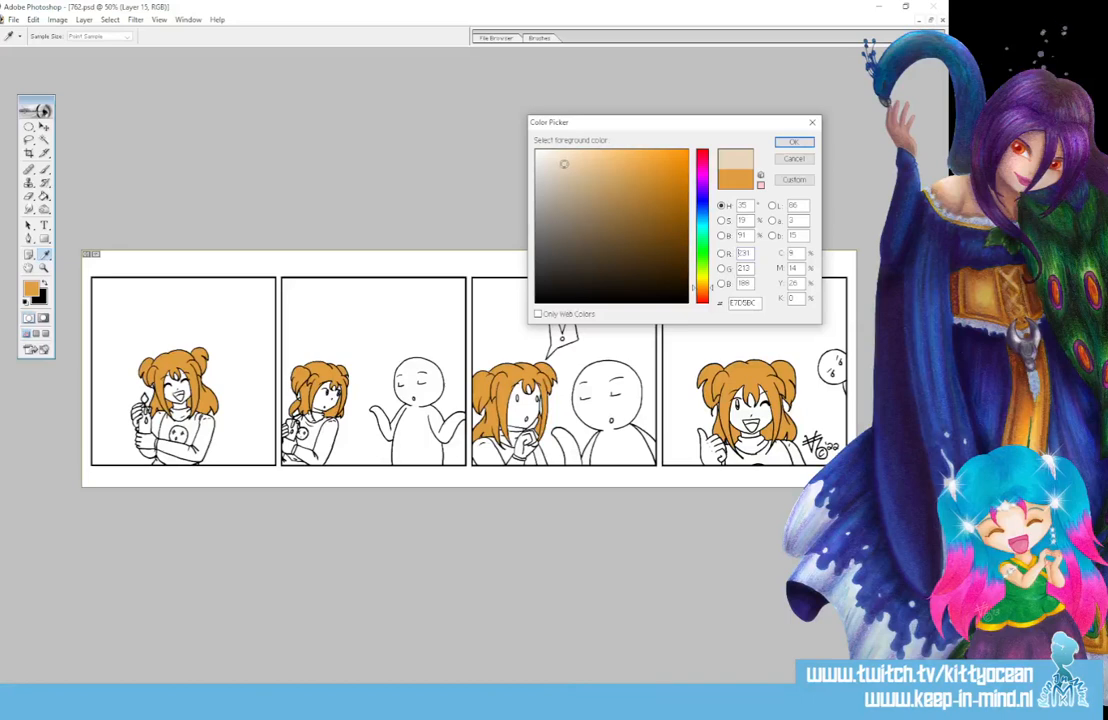
click(796, 142)
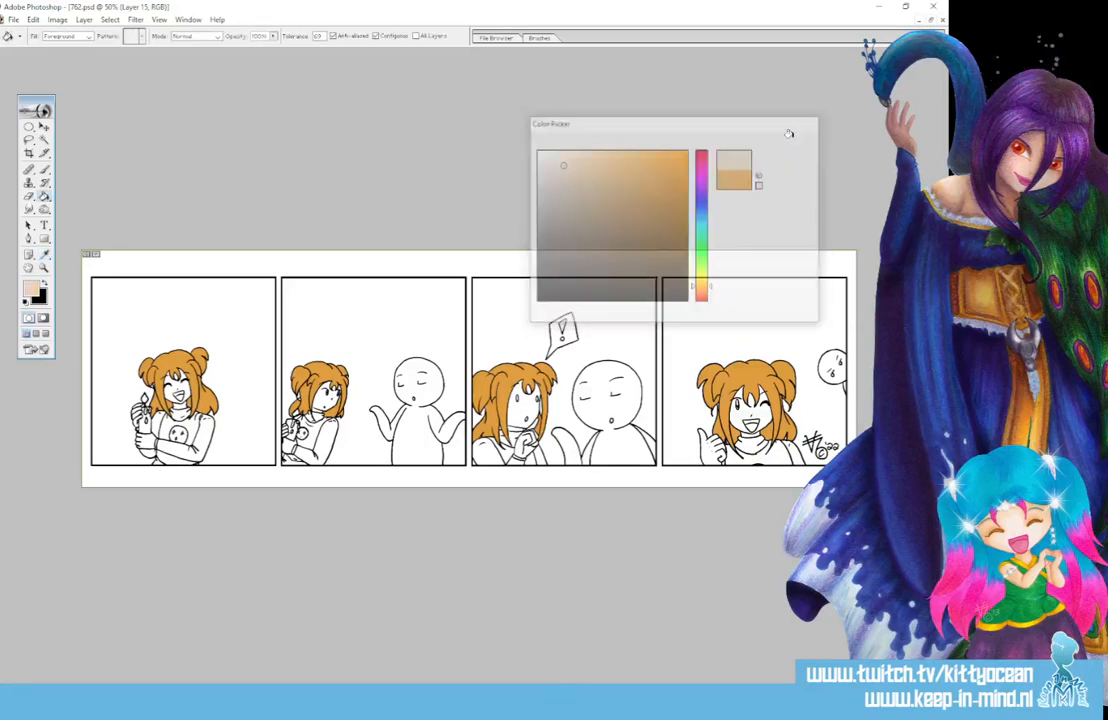
key(g)
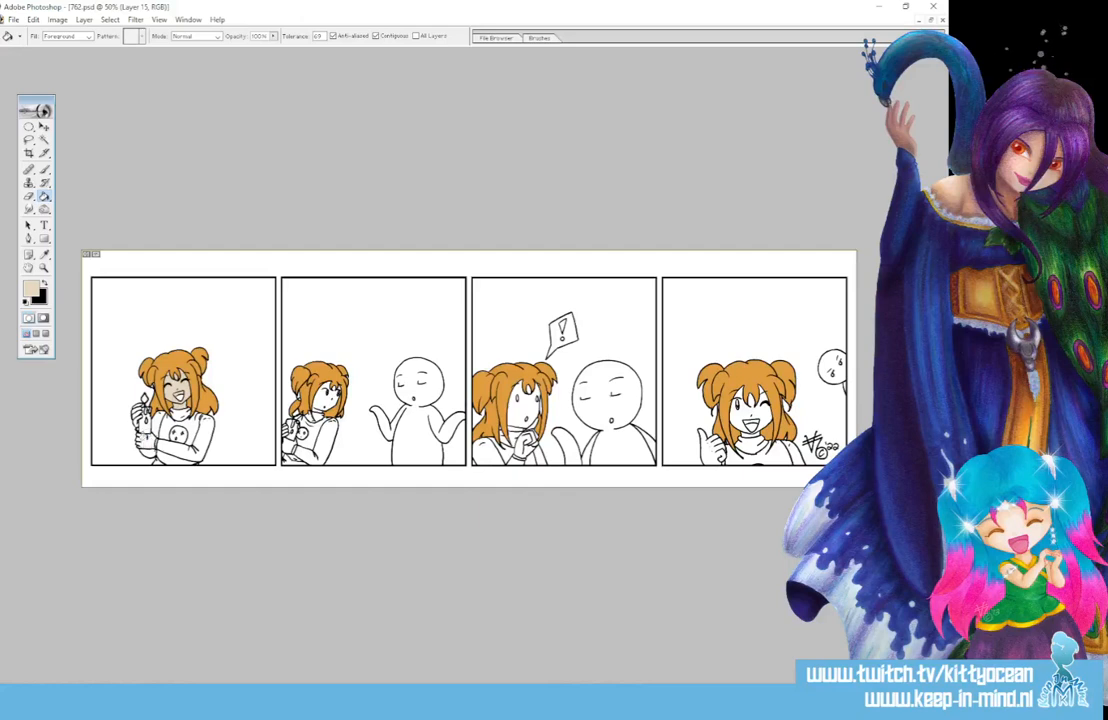
click(146, 439)
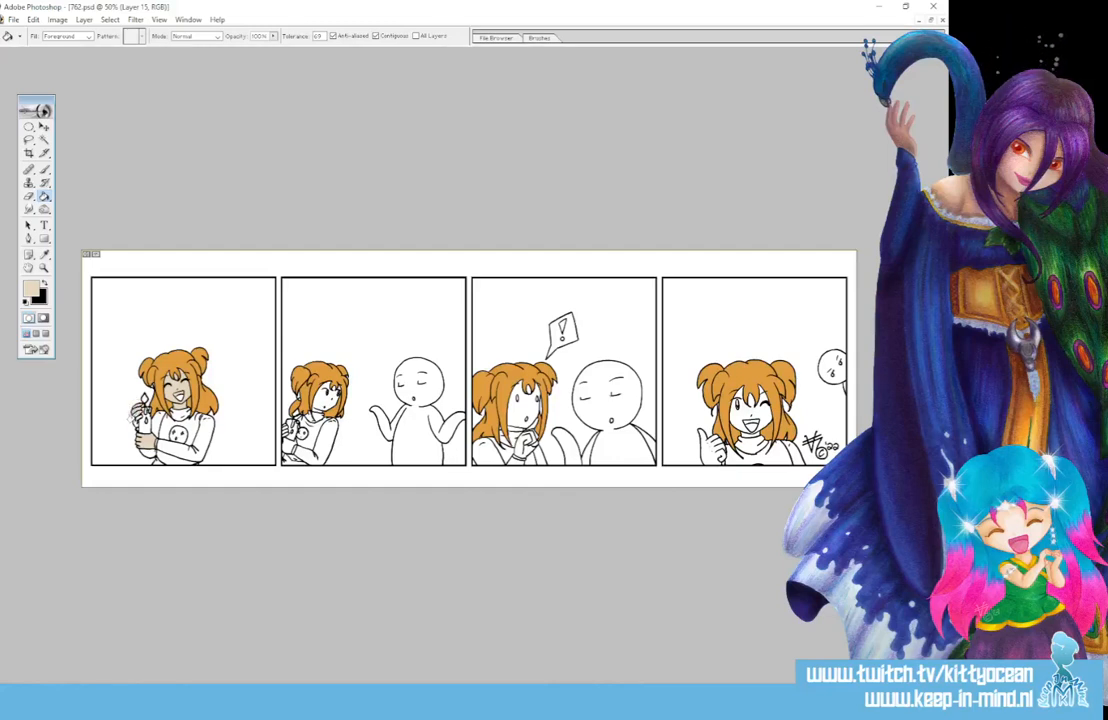
click(326, 394)
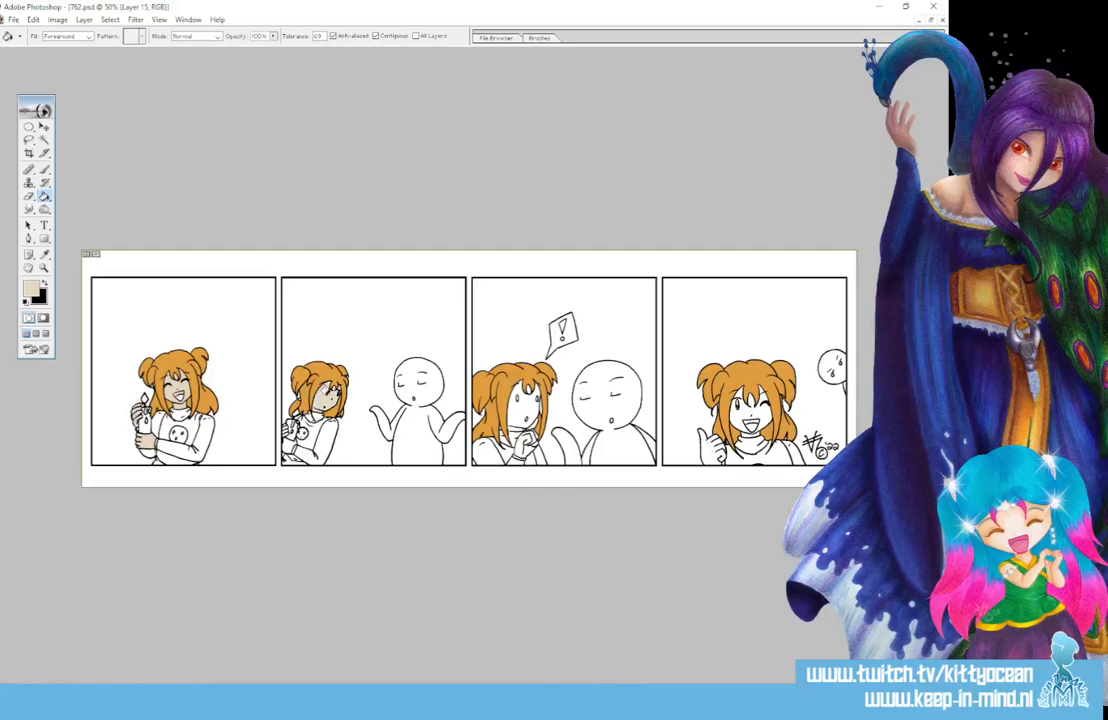
click(287, 447)
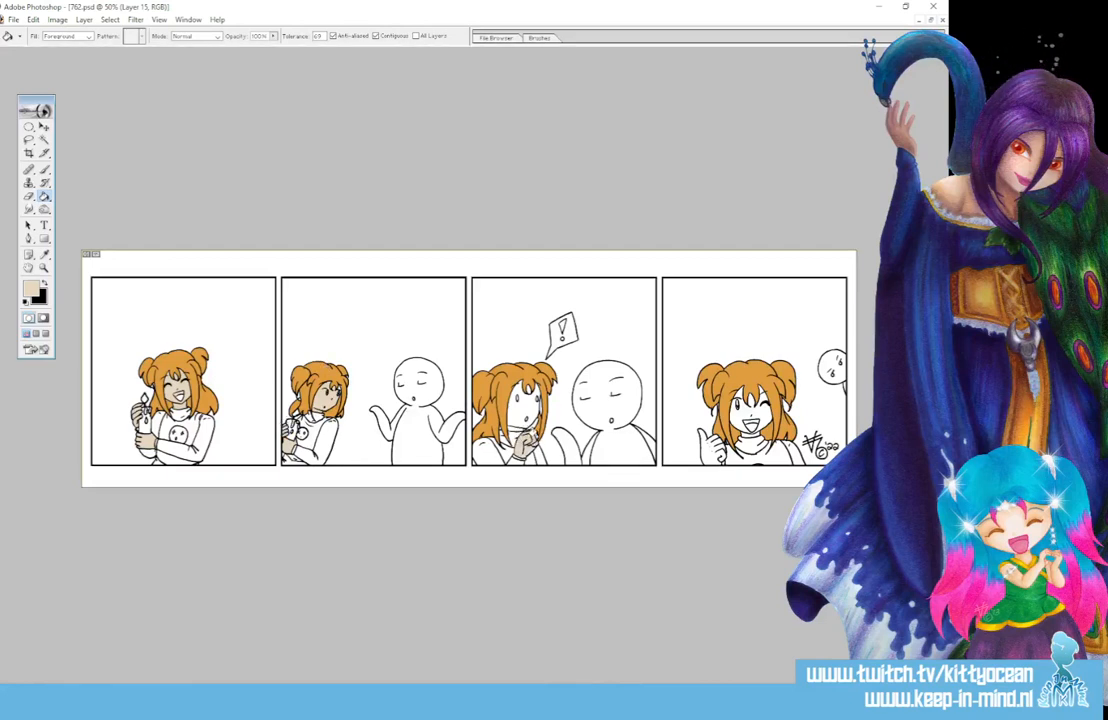
click(533, 398)
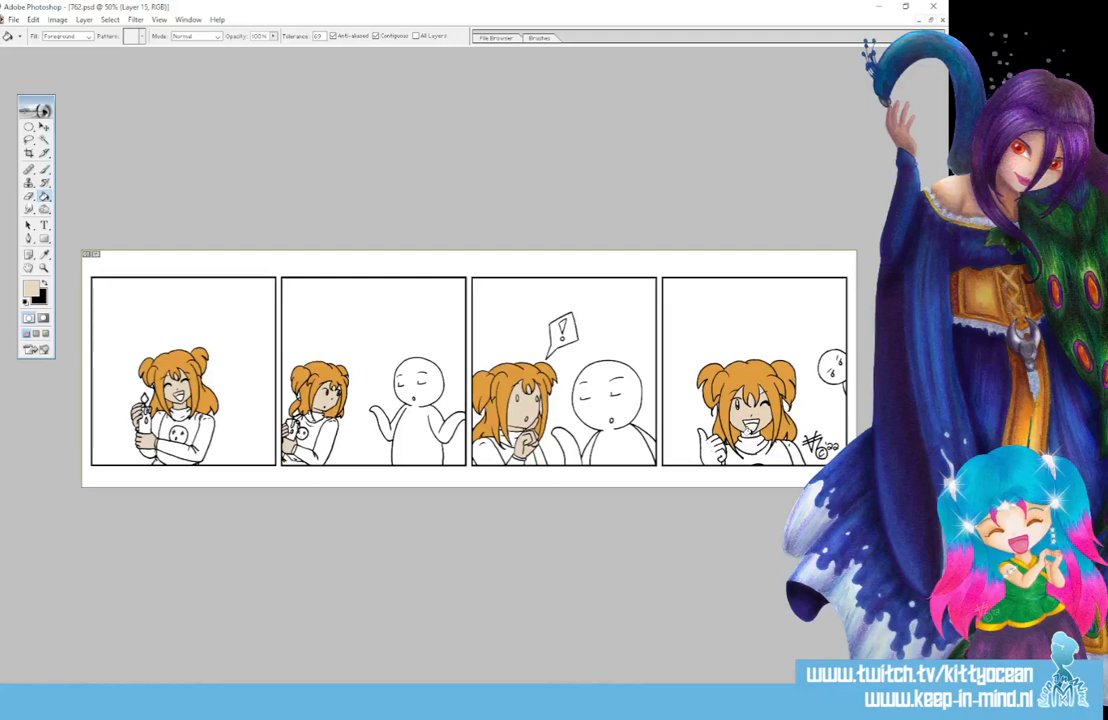
click(710, 450)
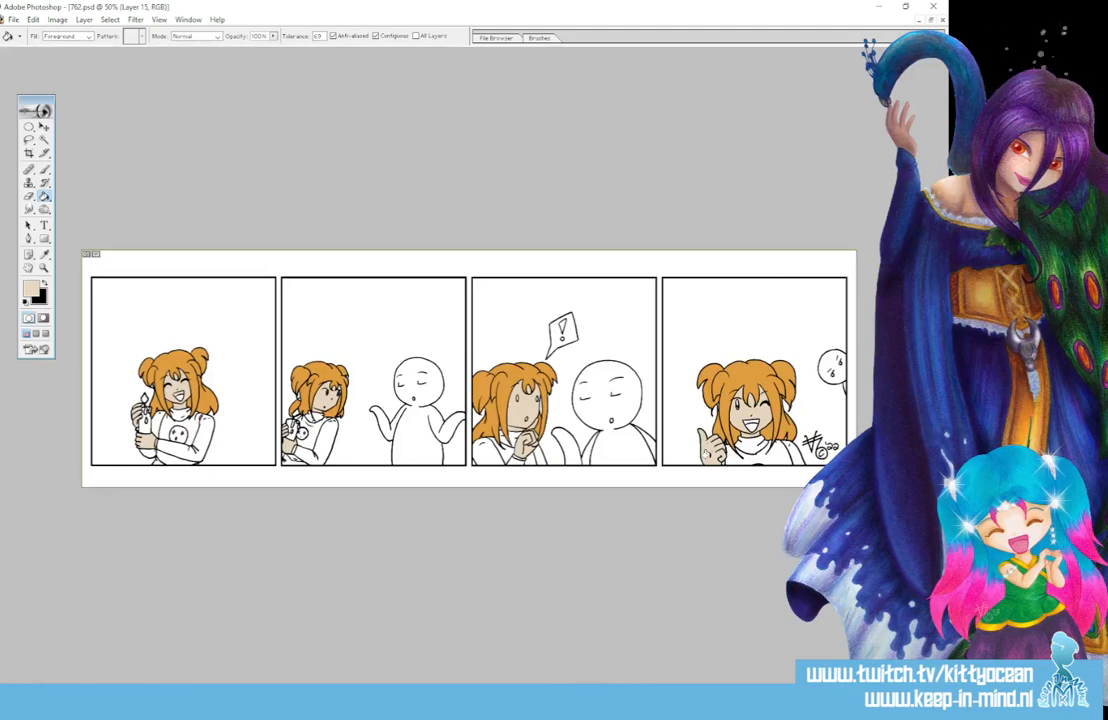
Step: Set the foreground color to a medium purple and fill the girl's collar and sleeves in all four panels
click(33, 287)
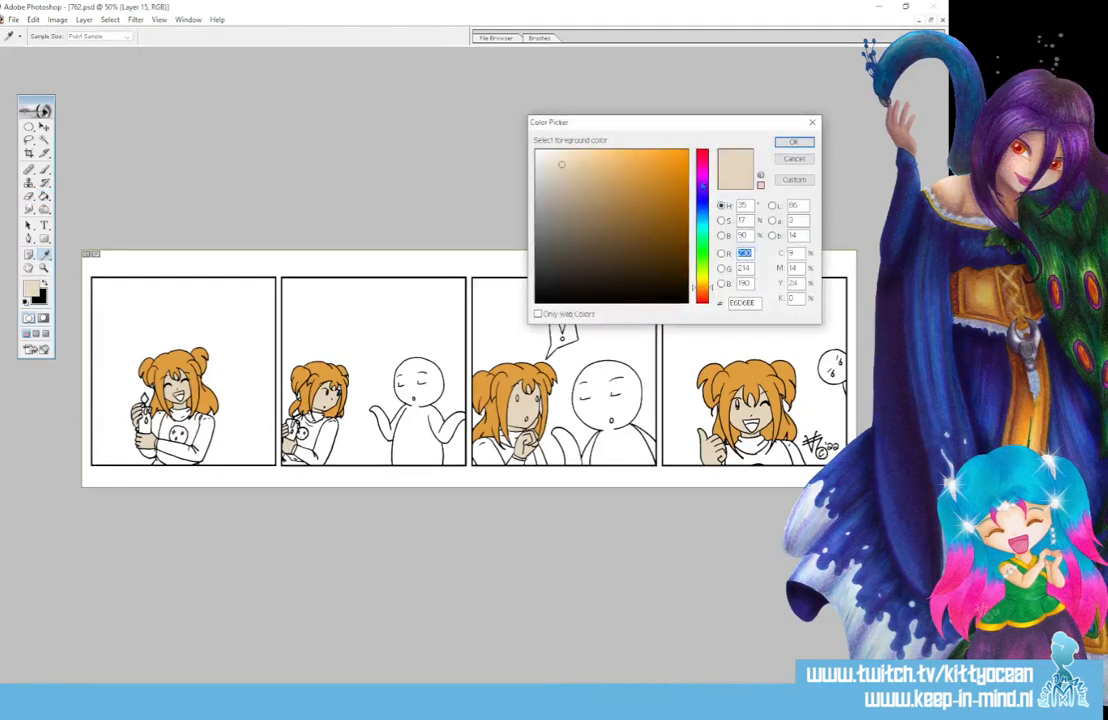
click(703, 181)
click(580, 176)
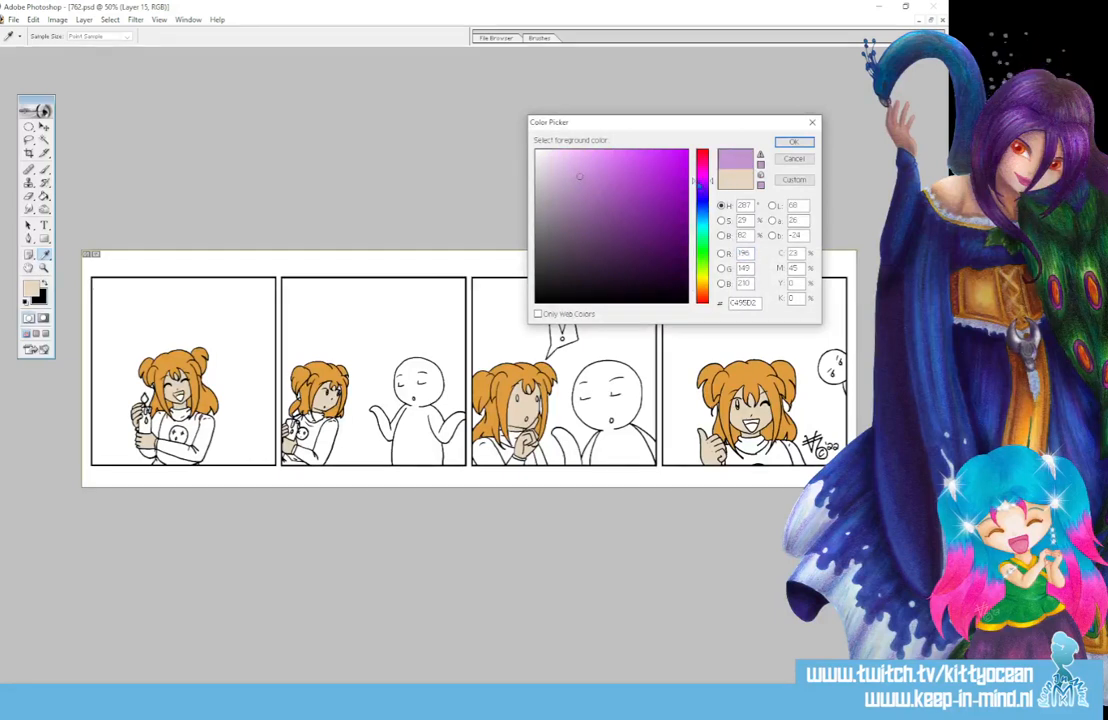
click(792, 141)
key(g)
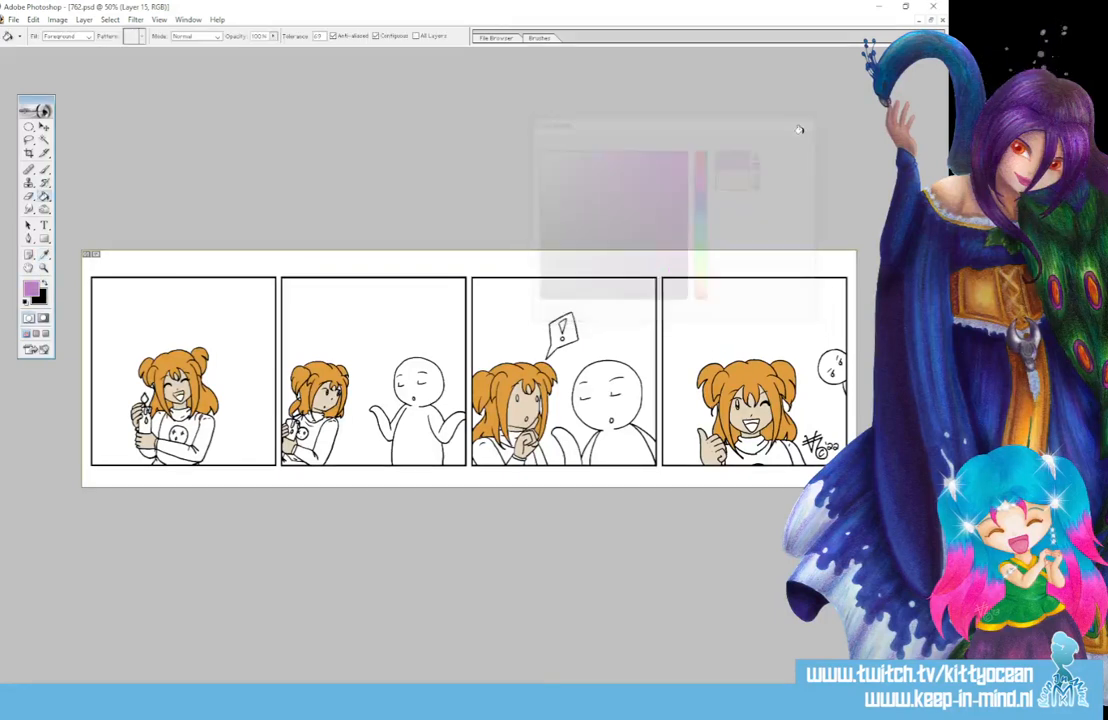
click(750, 447)
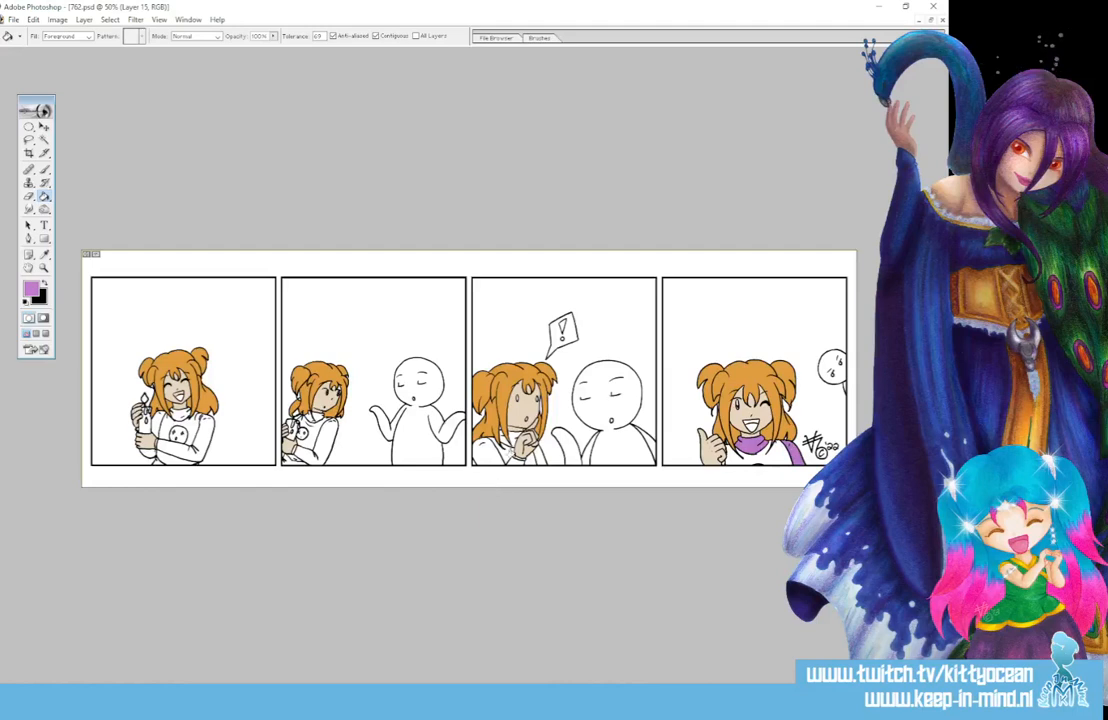
click(488, 452)
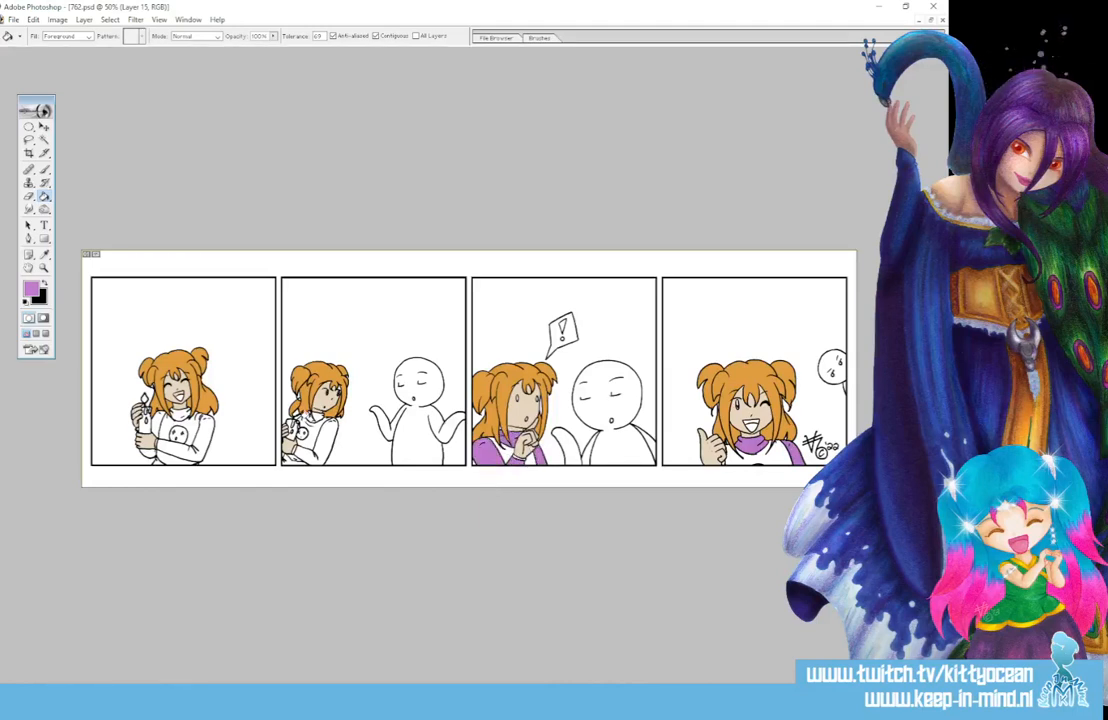
click(316, 421)
click(326, 442)
click(198, 433)
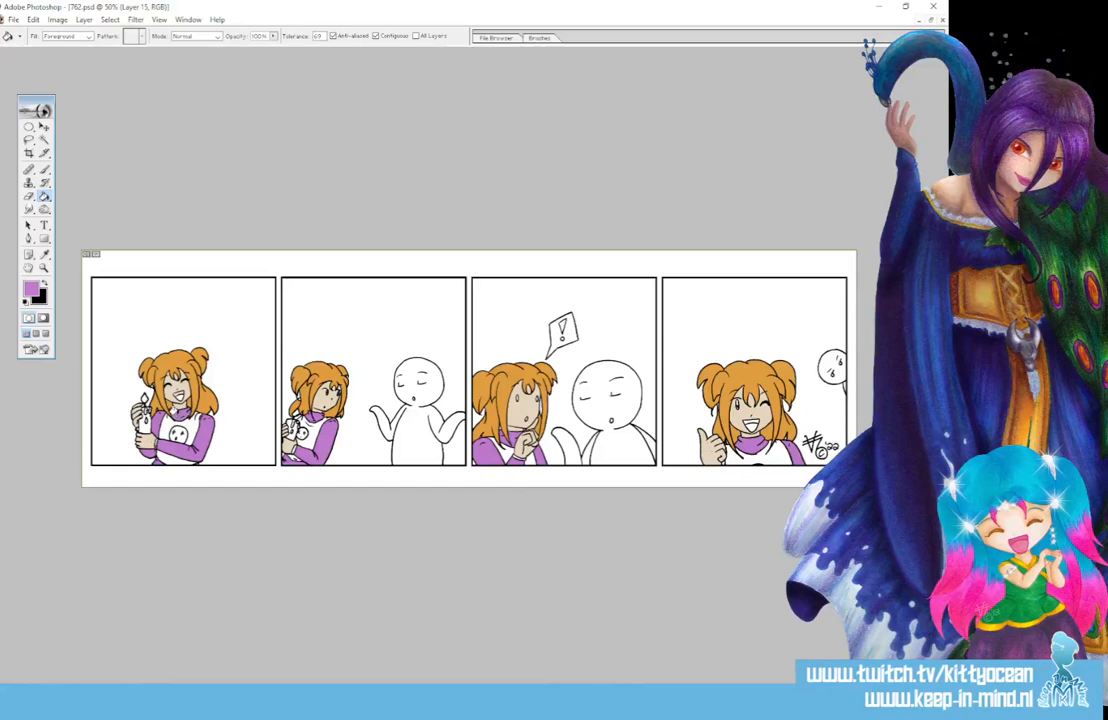
Step: Set the foreground color to light blue 9FD5E4 and fill the body of the girl's shirt in all four panels
click(31, 289)
click(702, 222)
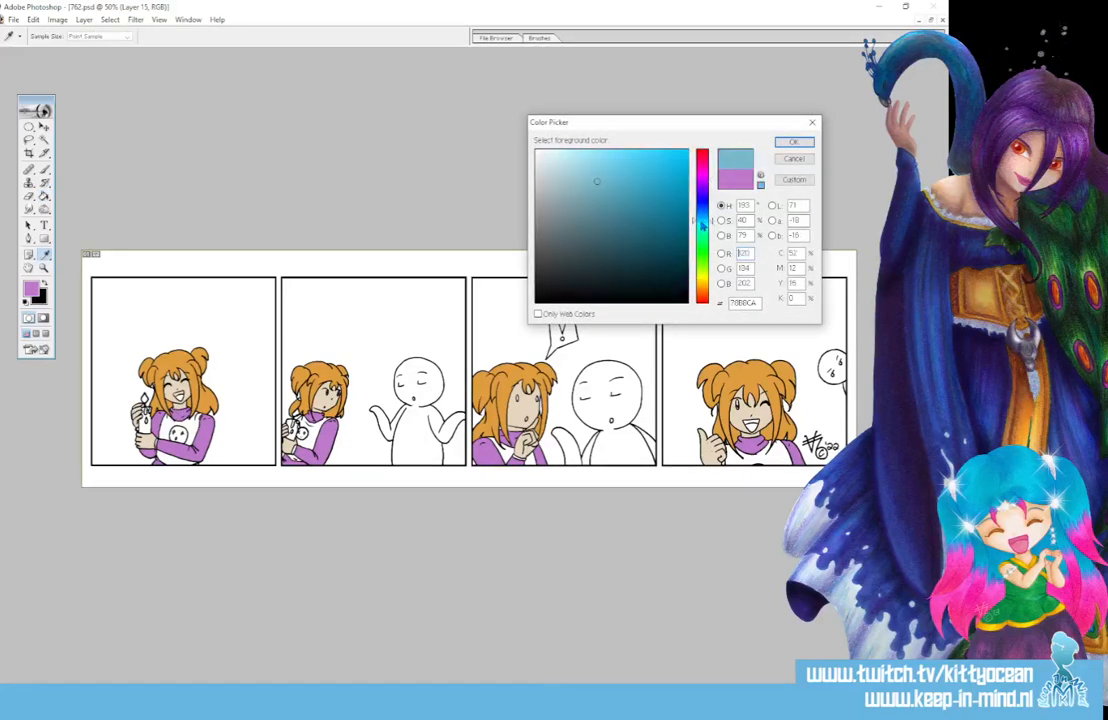
click(581, 165)
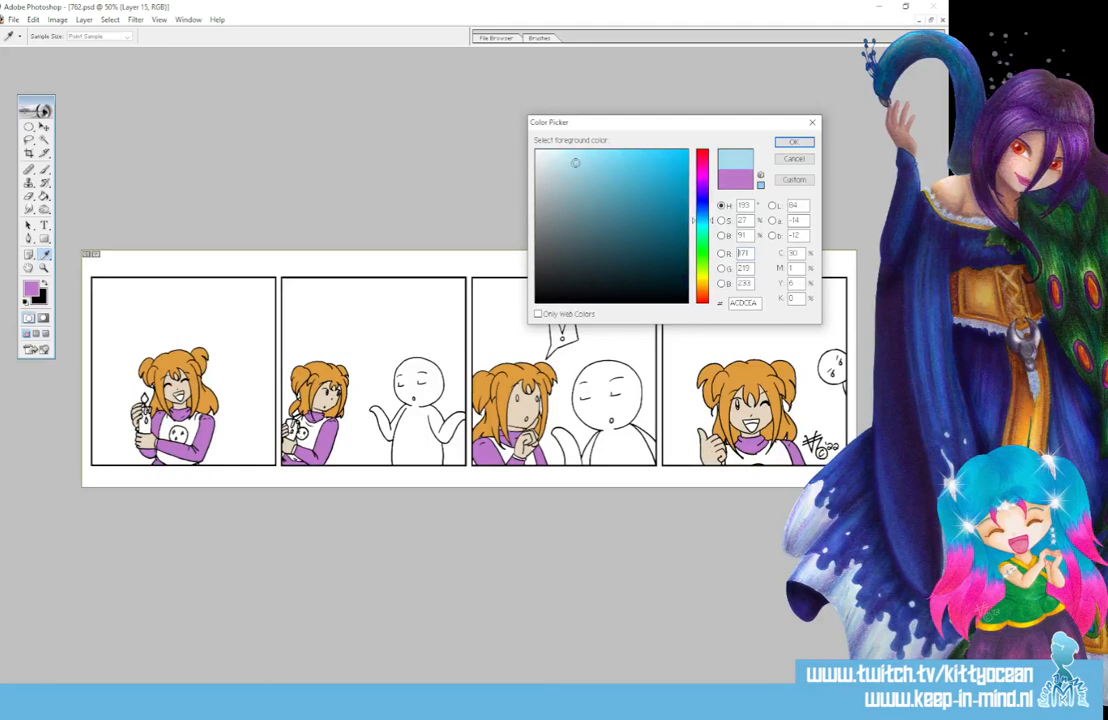
click(793, 143)
click(745, 457)
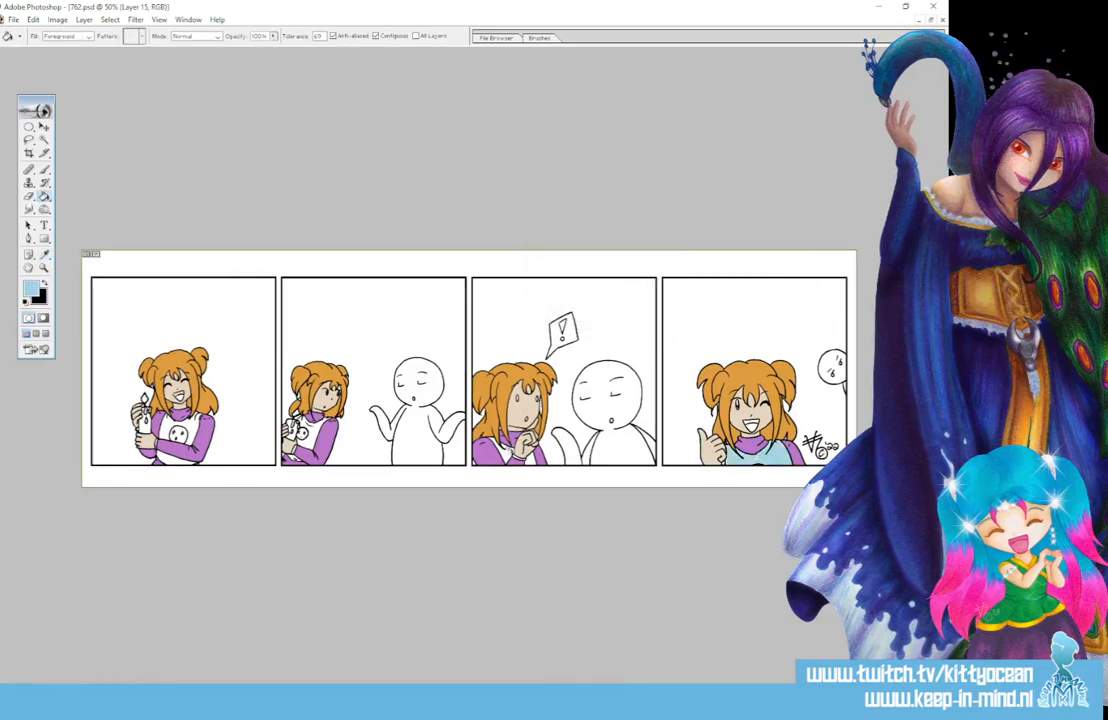
click(504, 452)
click(530, 459)
click(311, 432)
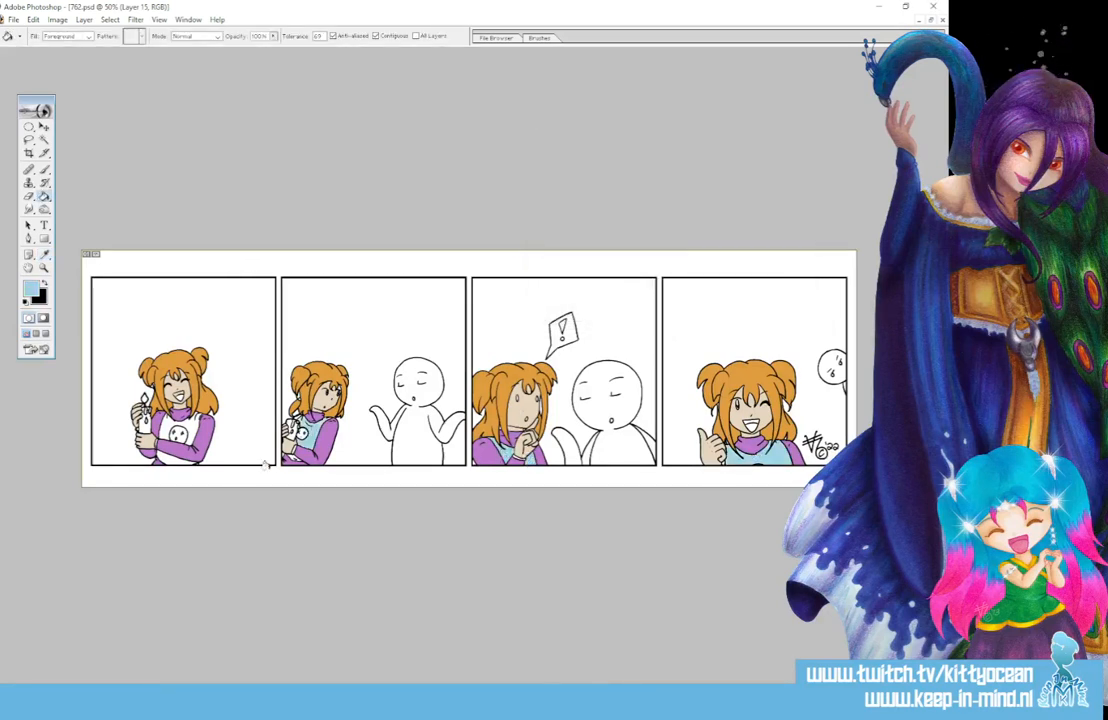
click(180, 412)
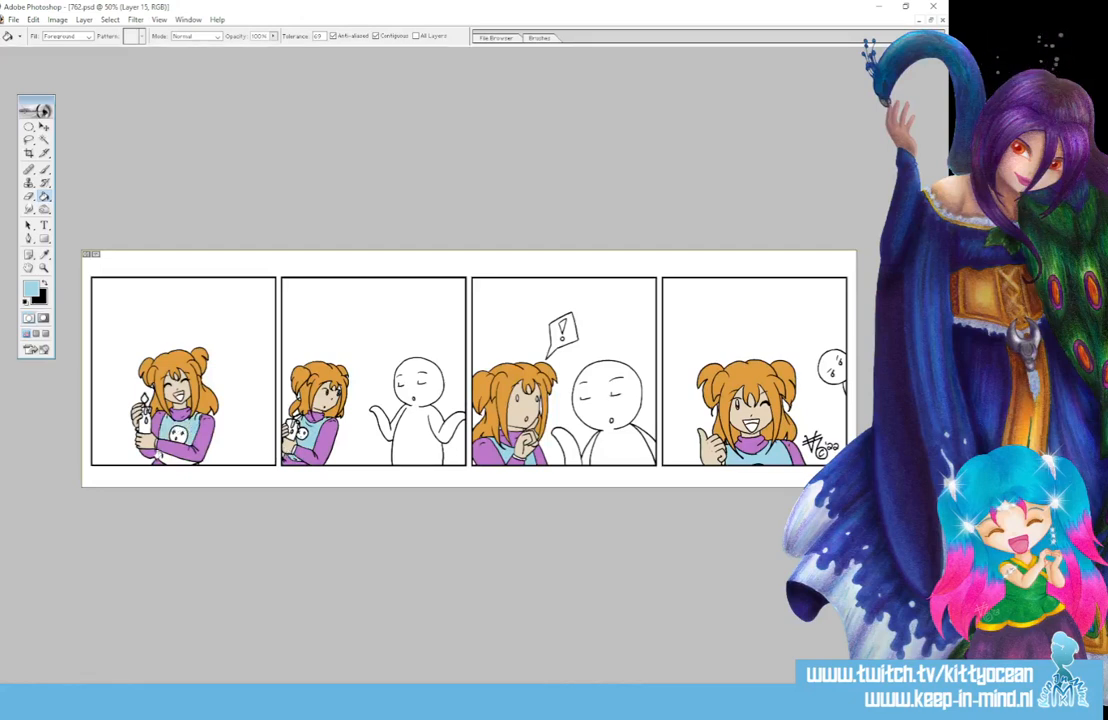
click(163, 452)
Step: Set the foreground color to a pale off-white and color the girl's candle in the first and second panels
click(33, 290)
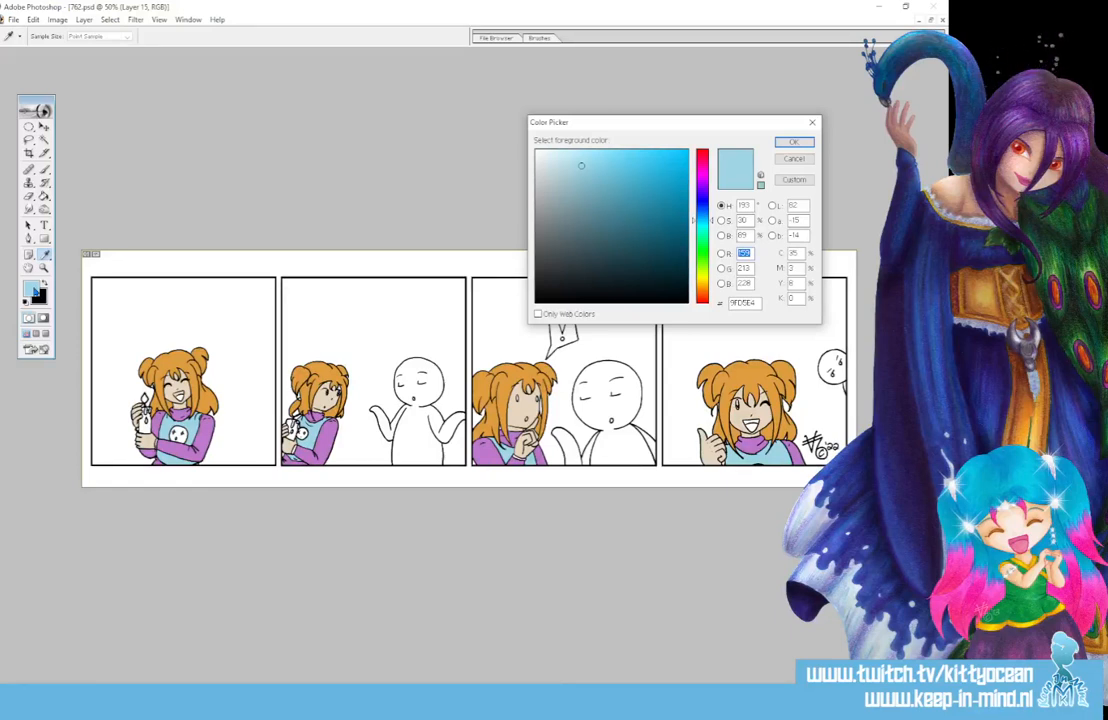
click(702, 284)
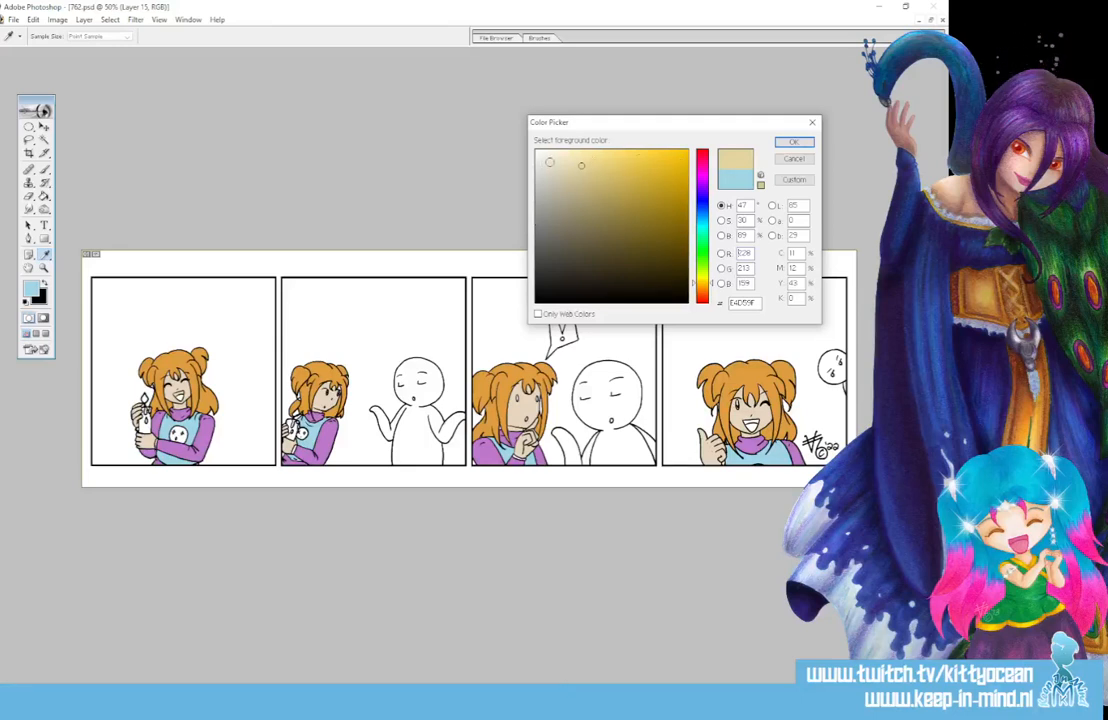
click(781, 141)
key(g)
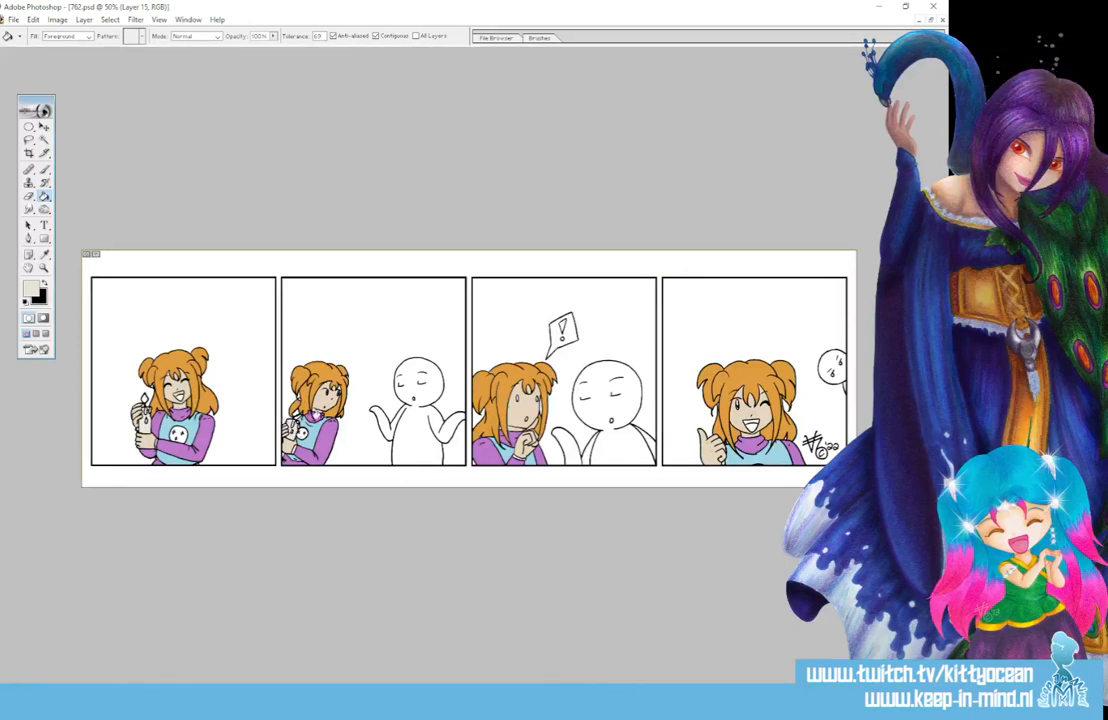
key(ctrl+plus)
key(ctrl+plus)
key(ctrl+plus)
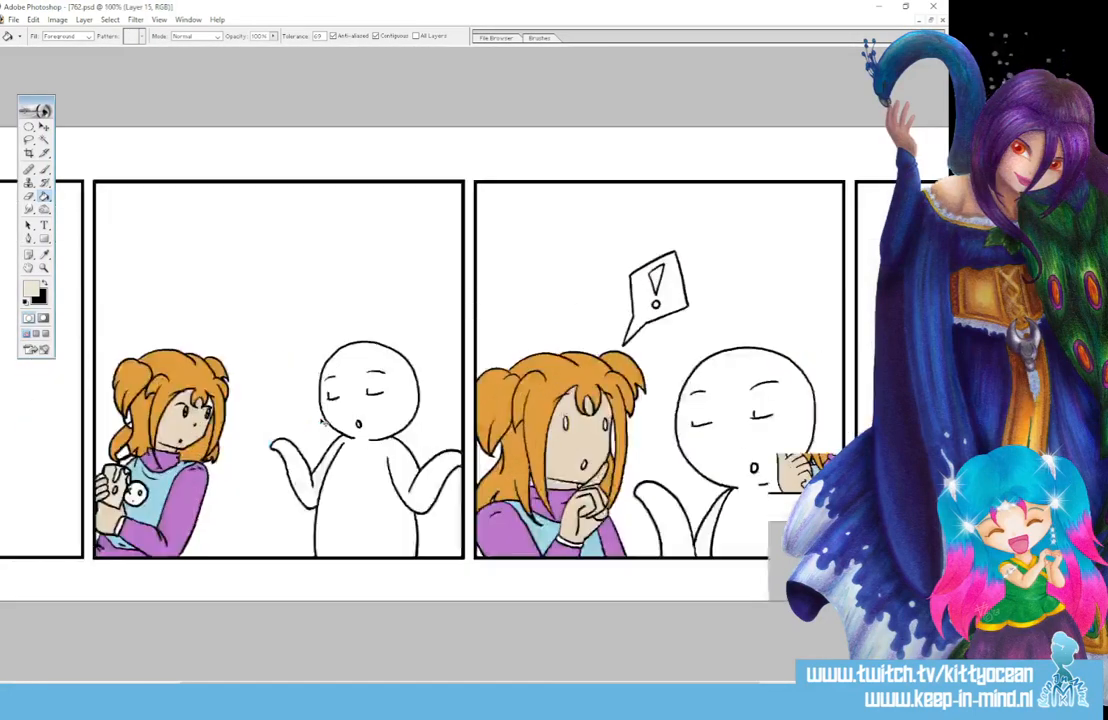
drag(463, 684, 150, 684)
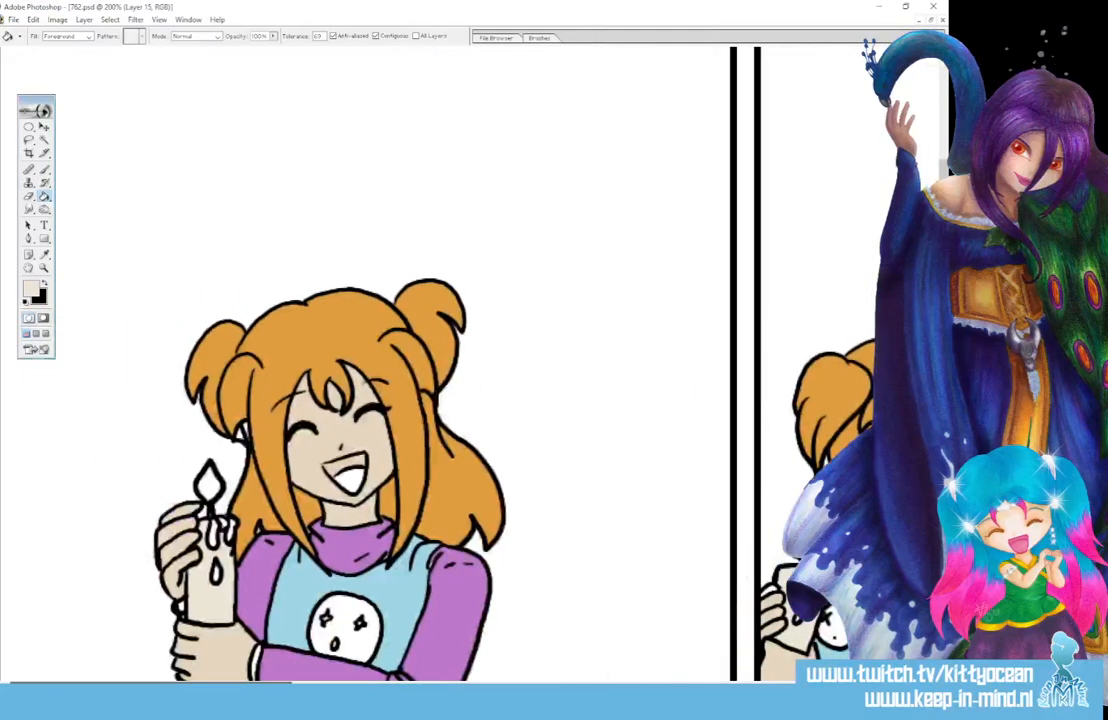
click(44, 169)
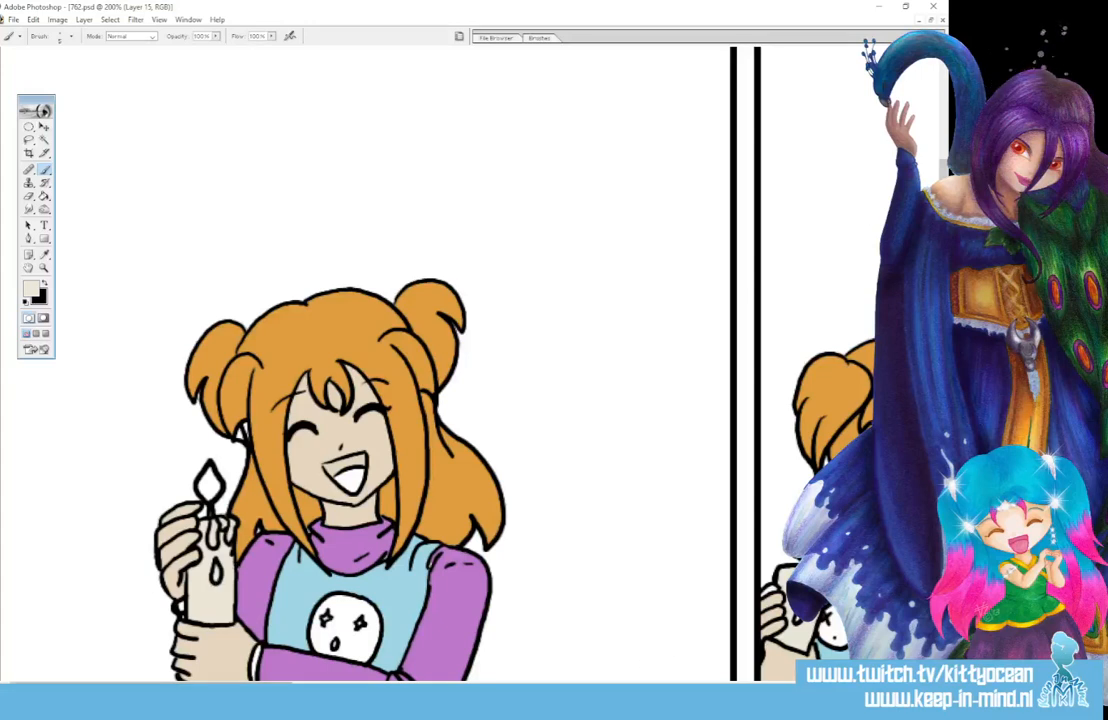
Step: Sample the orange of the girl's hair and brush over the unfilled gaps in her hair in the second panel
drag(151, 683, 299, 683)
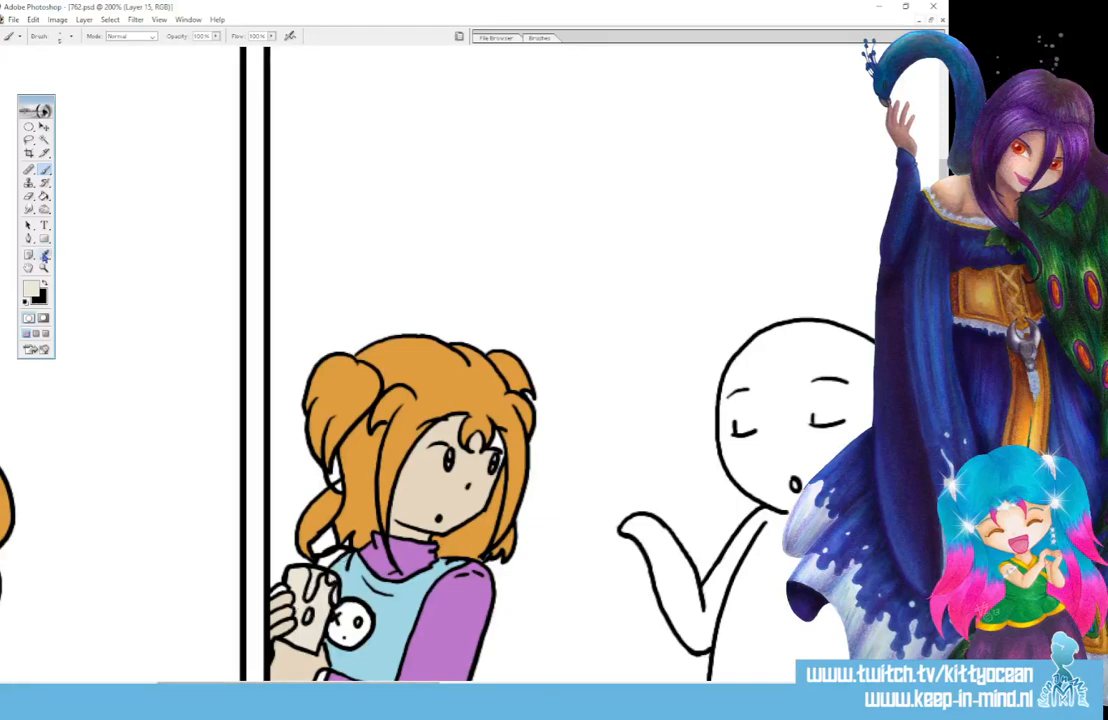
key(i)
click(354, 505)
key(b)
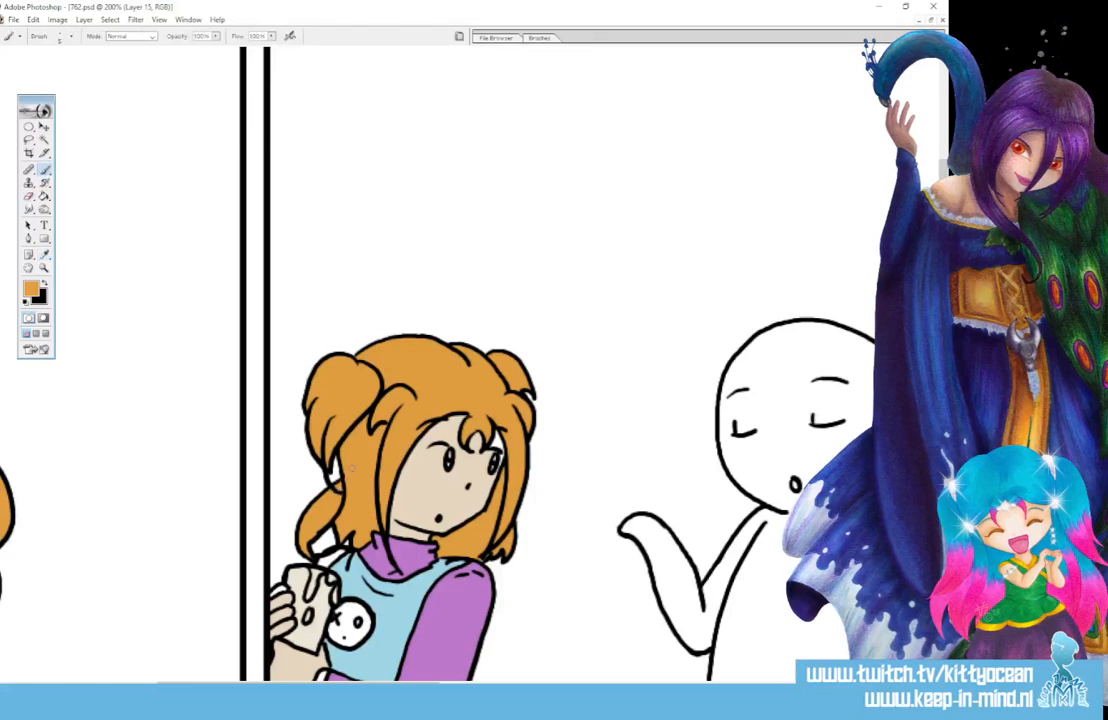
Step: Sample the shirt's light blue and paint the girl's cuffs in the second and first panels
scroll(408, 449, down, 3)
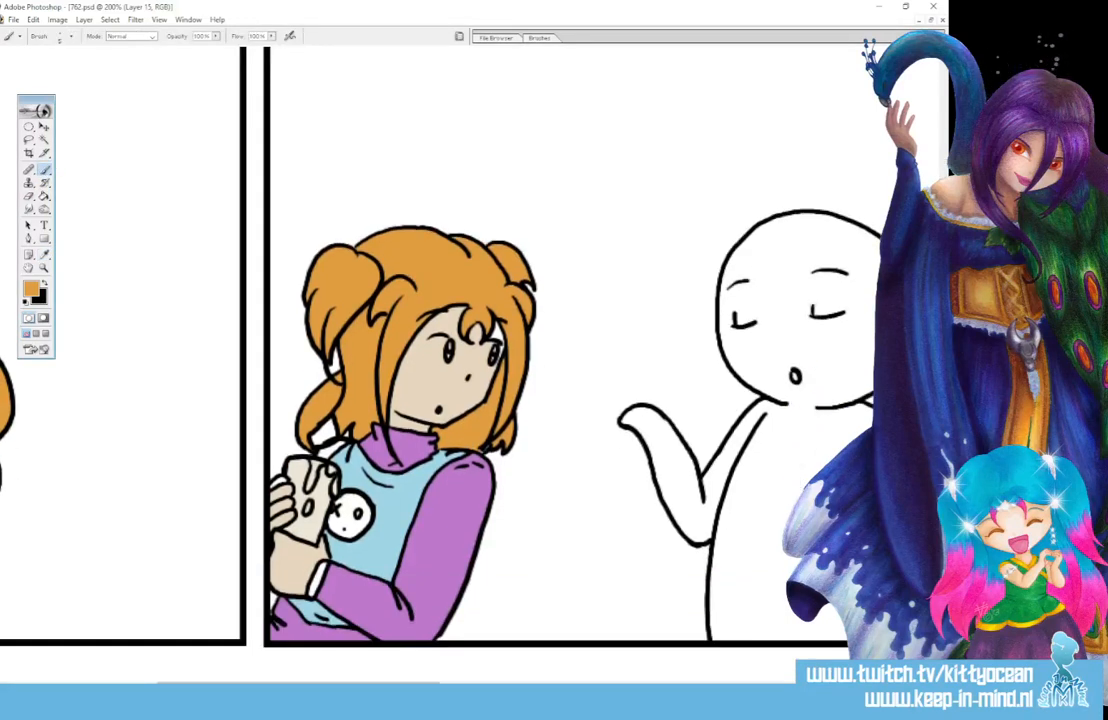
click(45, 255)
click(376, 555)
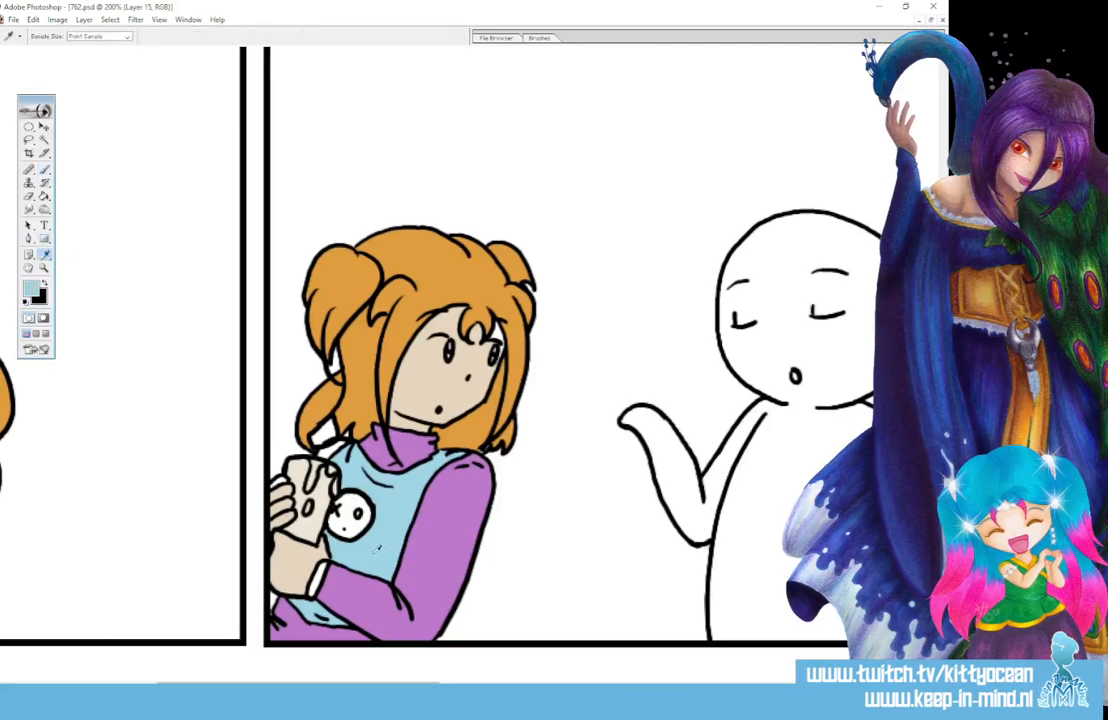
click(44, 170)
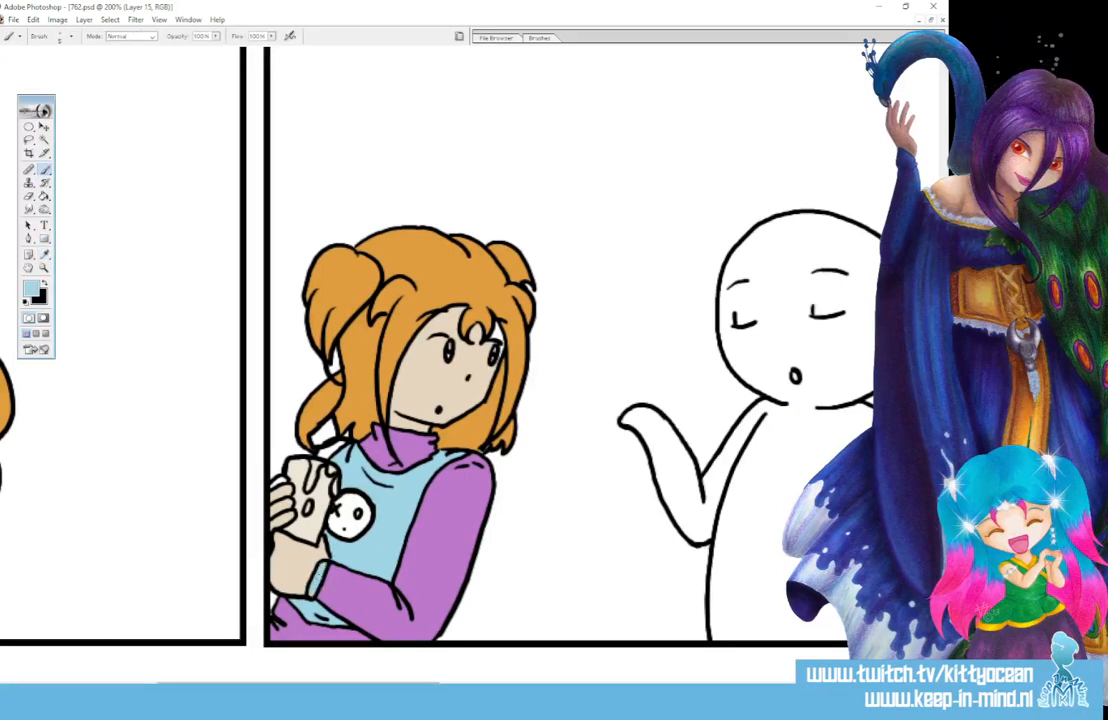
scroll(280, 525, left, 5)
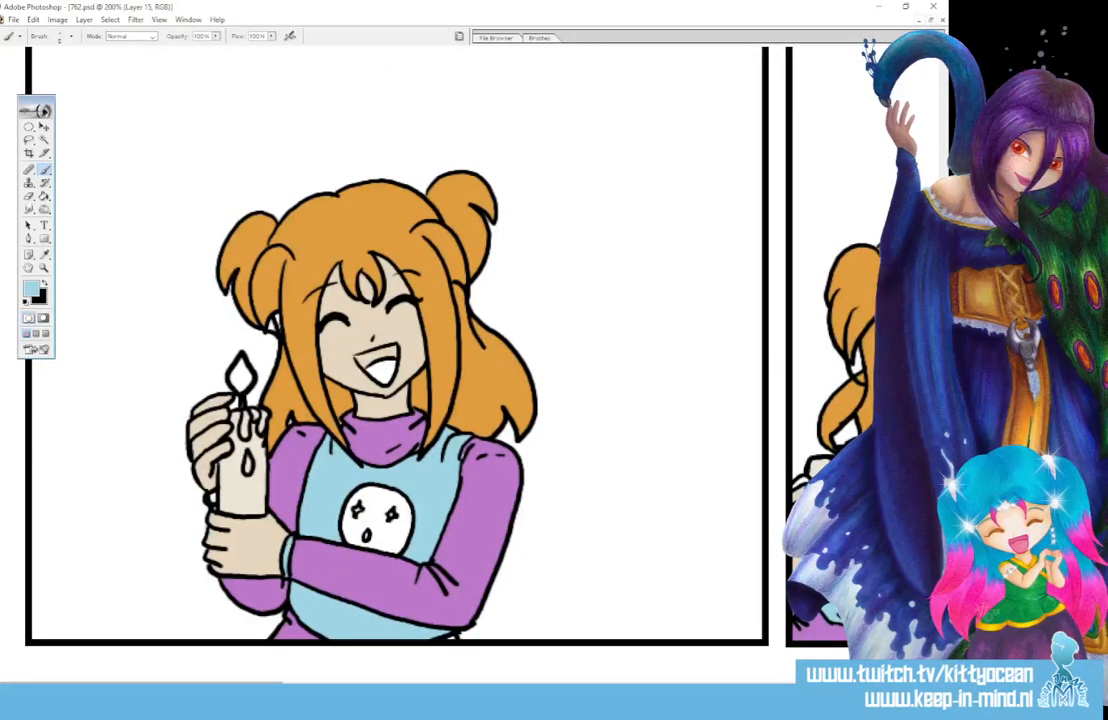
Step: Sample the sleeve purple and paint the remaining unfilled bits of the girl's sweater in the first and second panels
click(45, 255)
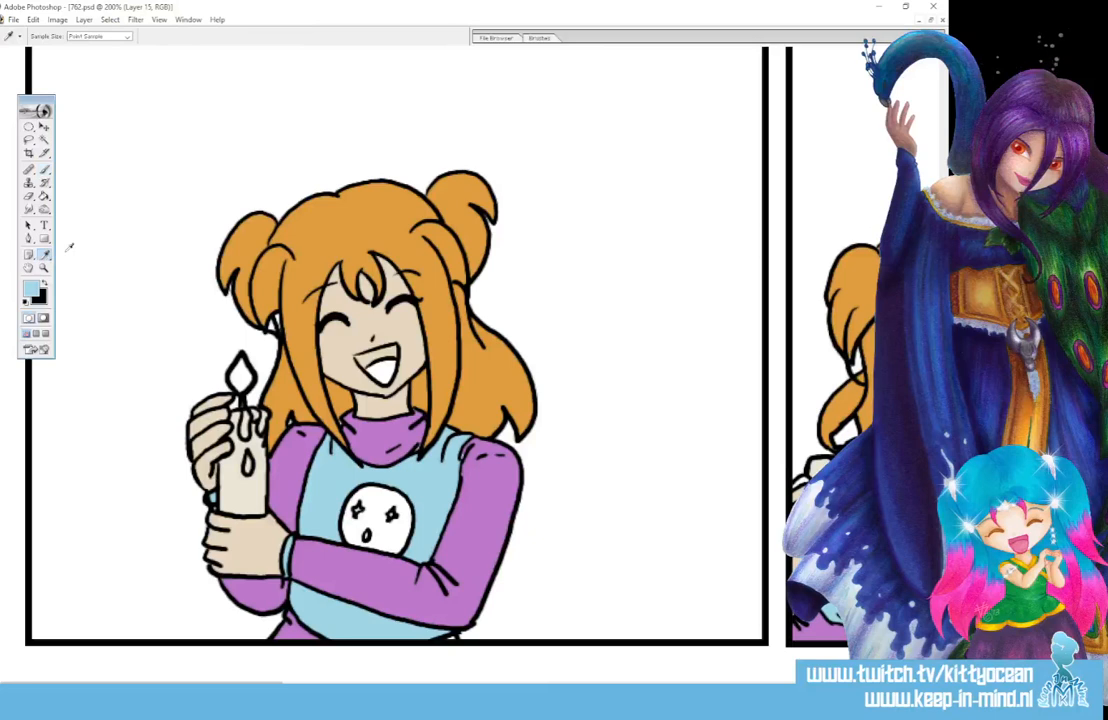
click(466, 492)
click(44, 169)
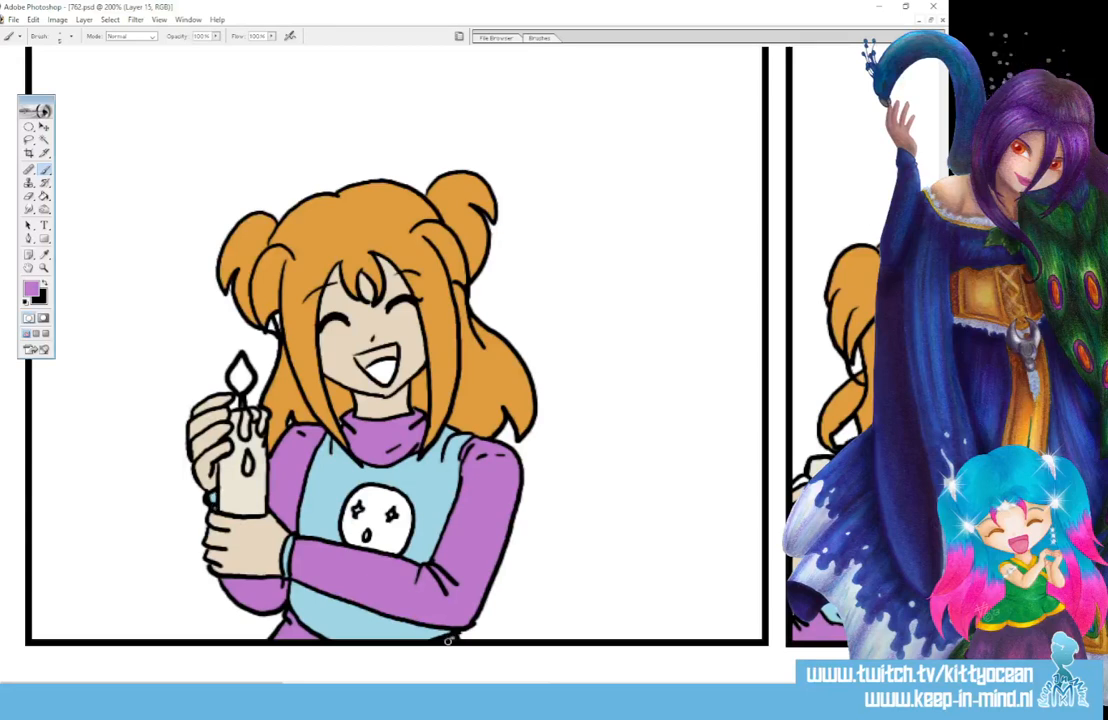
drag(200, 683, 373, 683)
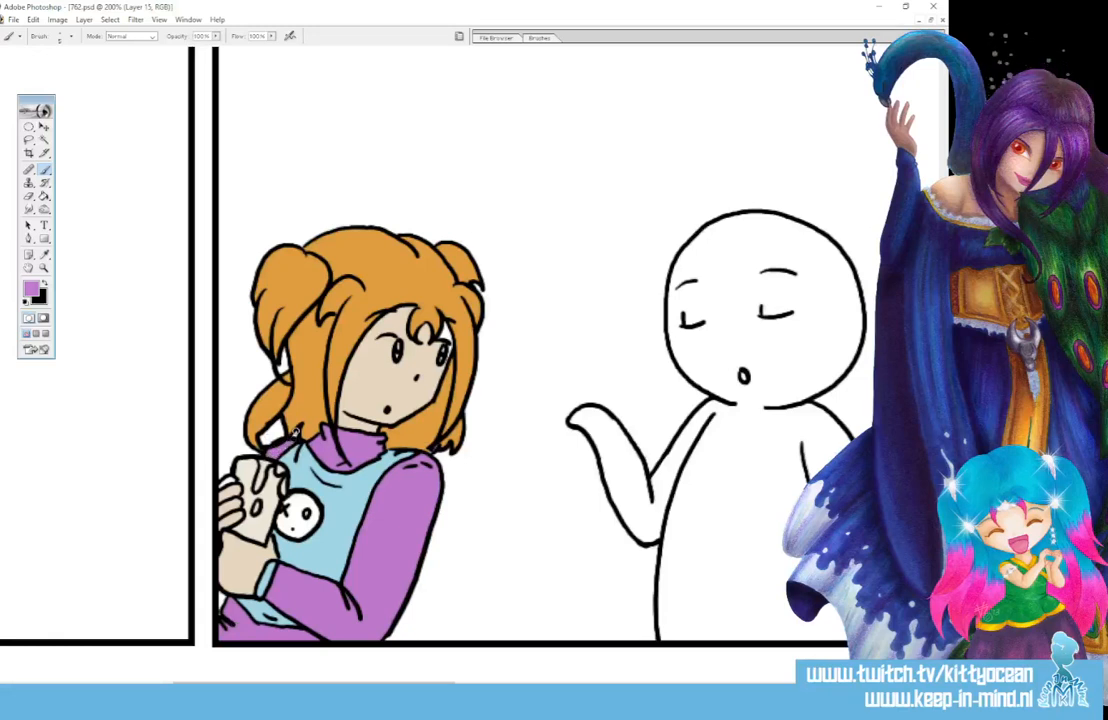
Step: Change the sampled skin tone to pale yellow F2EFA0 and paint the candle flames in the second and first panels
click(44, 254)
click(387, 373)
click(45, 172)
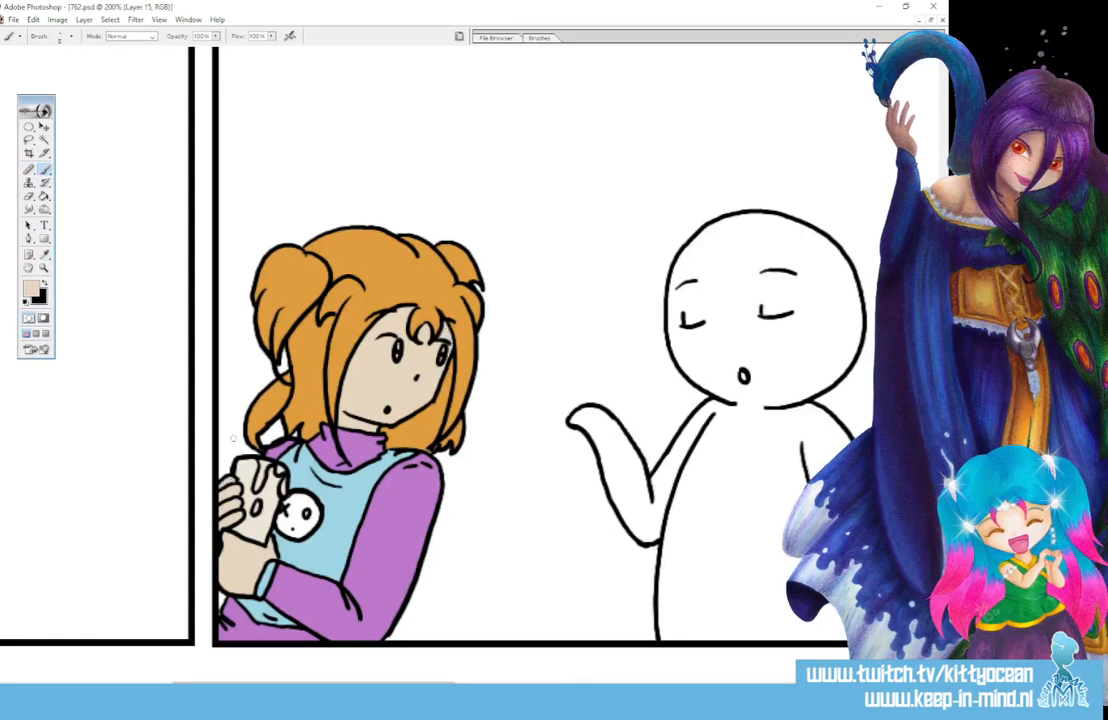
click(31, 289)
drag(699, 284, 699, 278)
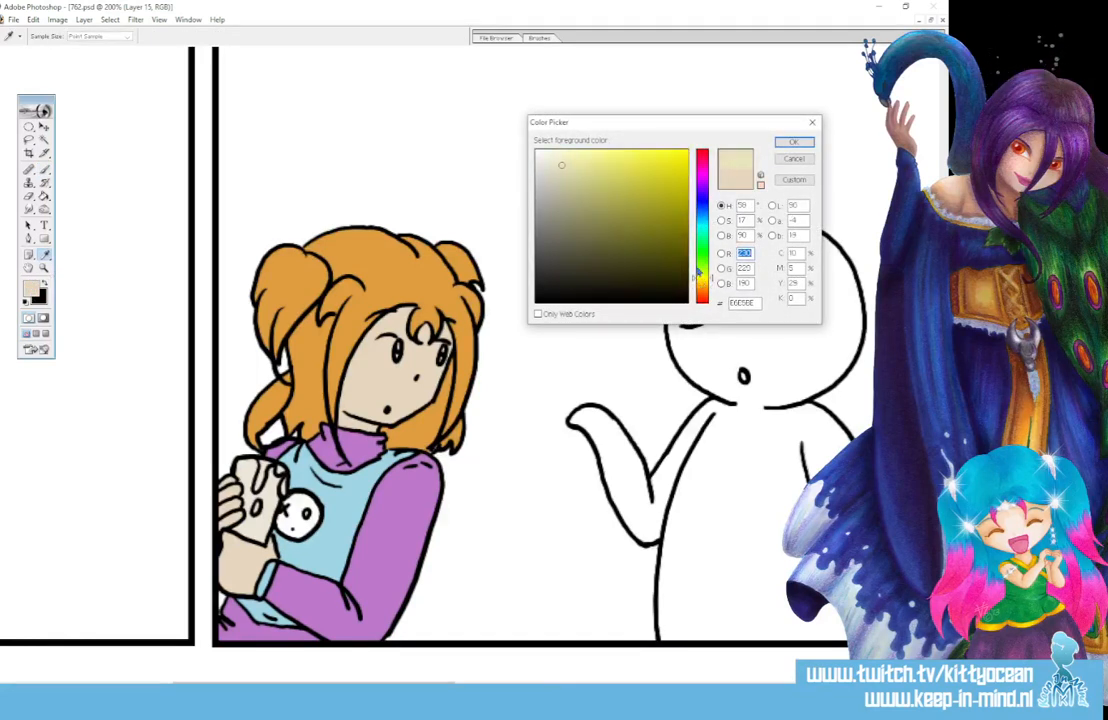
click(790, 143)
drag(260, 441, 279, 426)
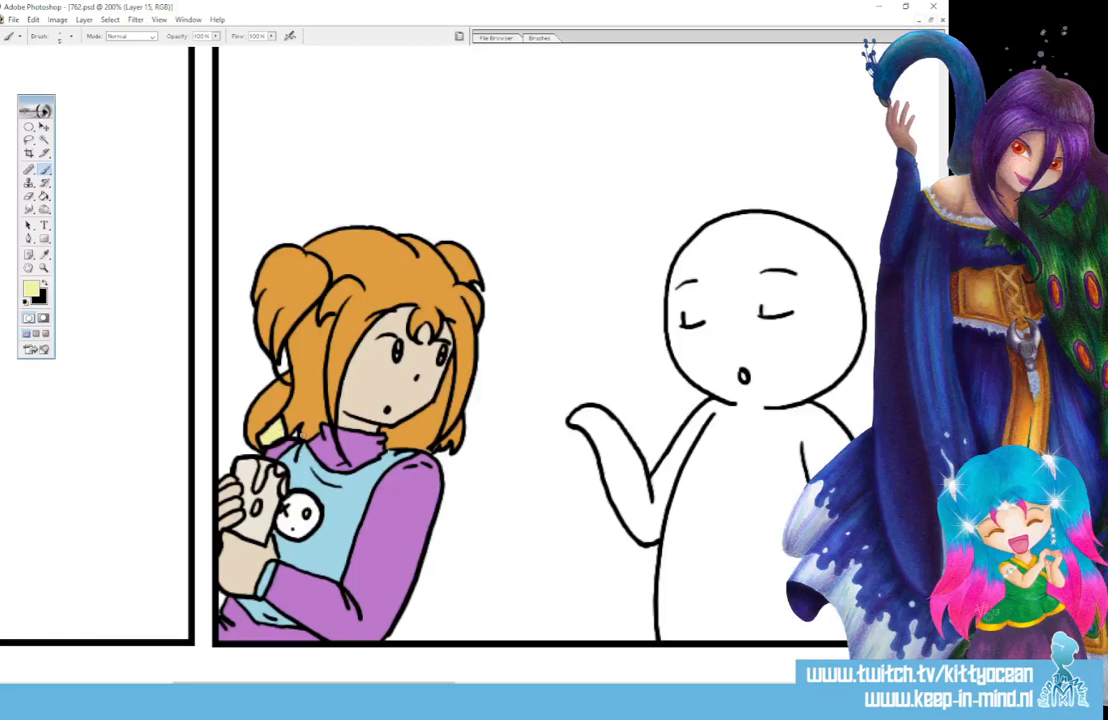
drag(443, 681, 200, 681)
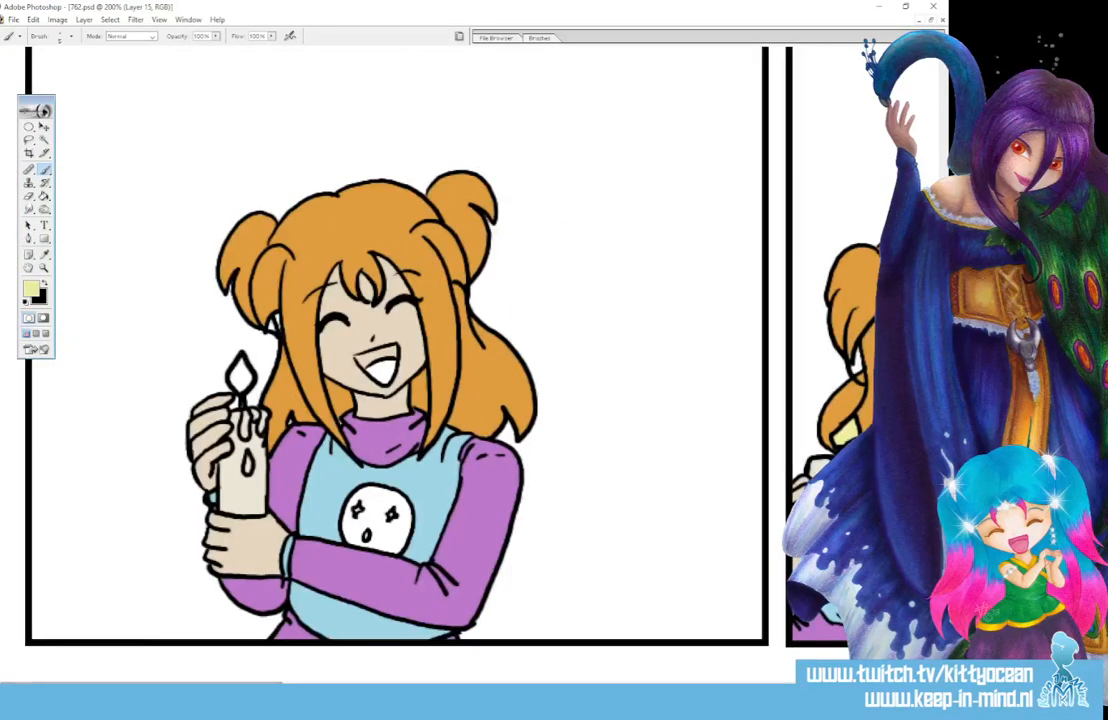
drag(240, 362, 232, 378)
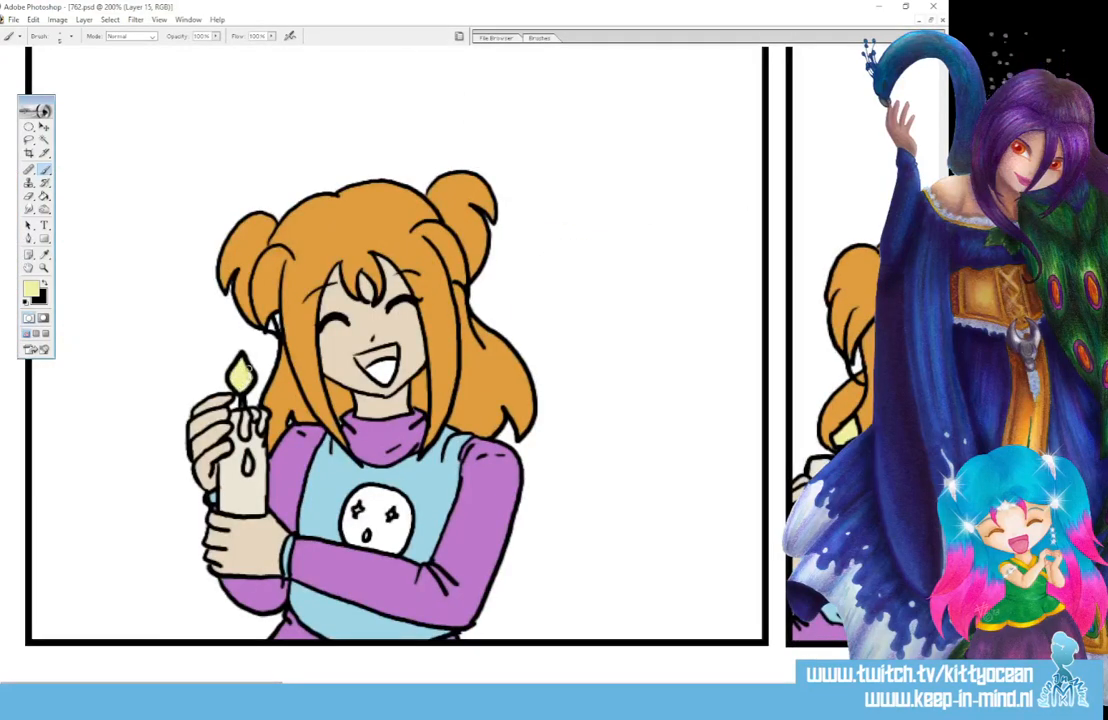
Step: Fill the round face emblem on the girl's shirt with the same pale yellow across the panels
click(44, 196)
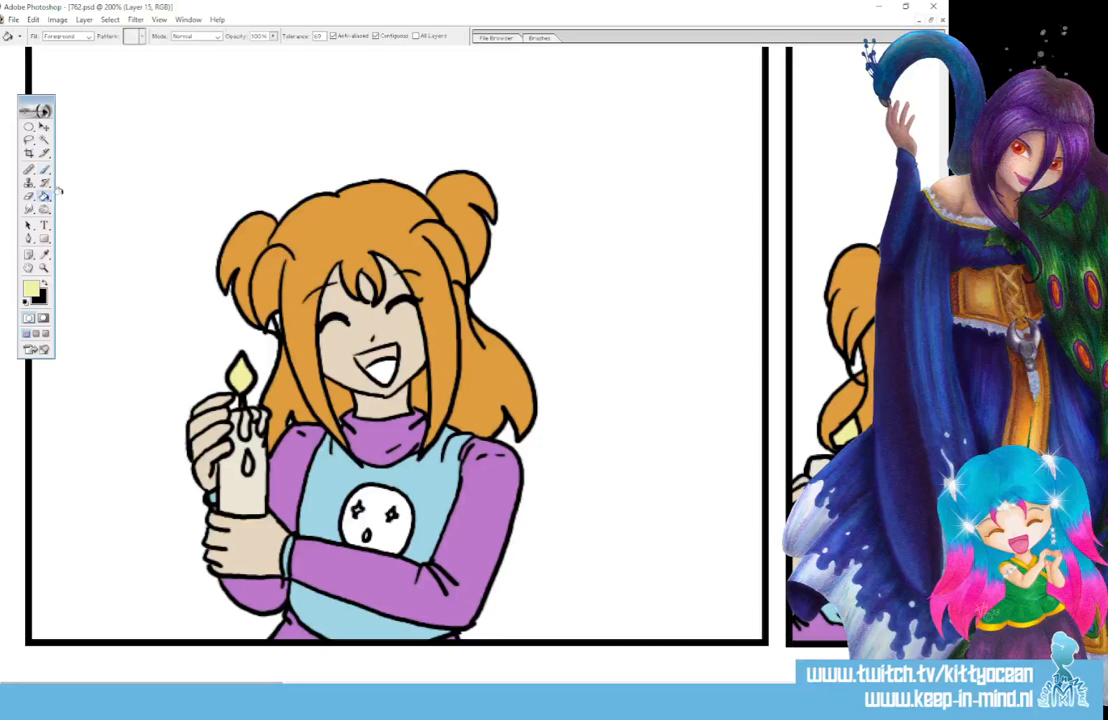
click(372, 521)
drag(237, 667, 850, 678)
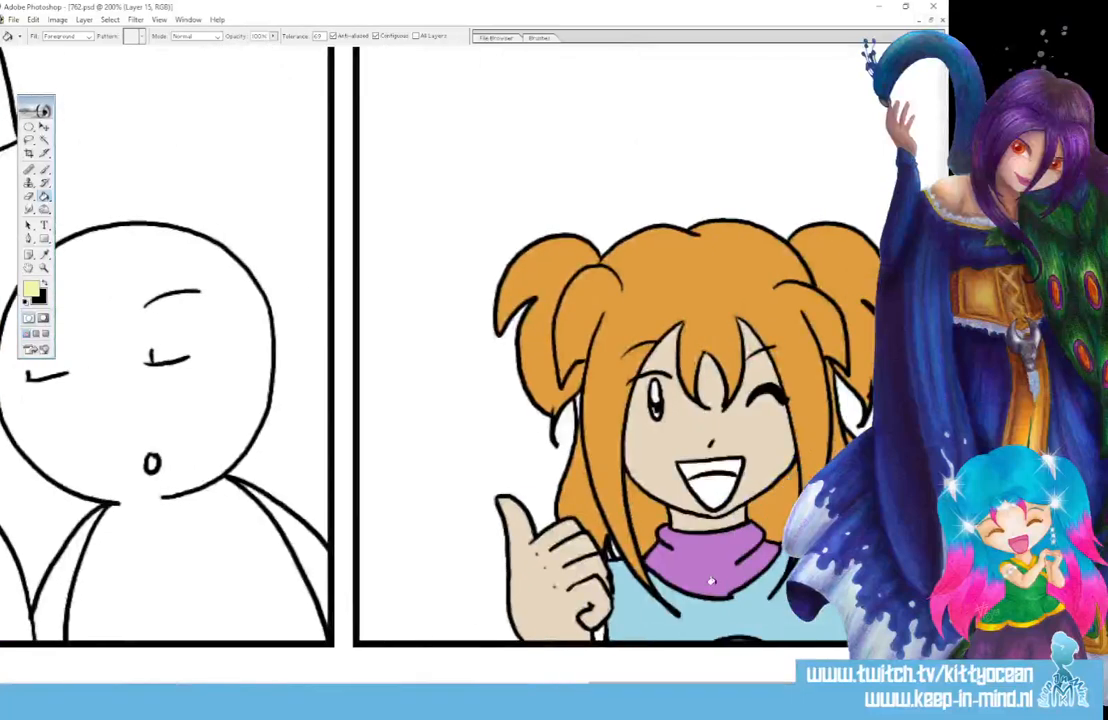
click(44, 168)
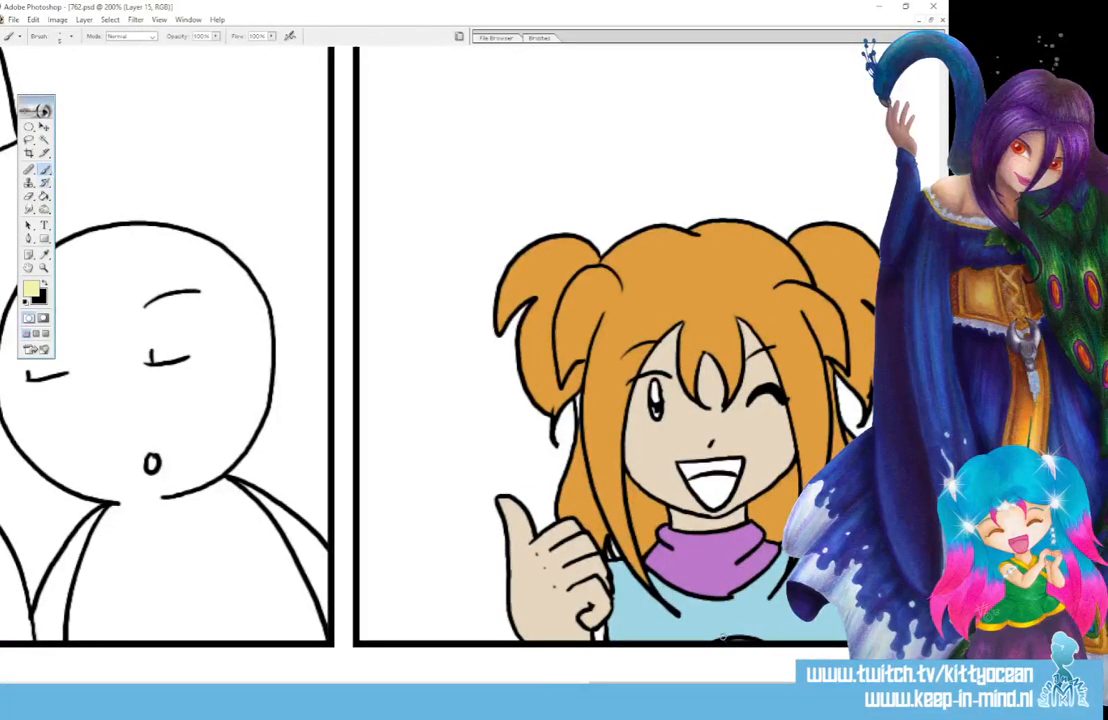
Step: Set the foreground color to dark pink C54983 and paint the inside of the girl's open mouth in the first panel
drag(730, 678, 164, 678)
click(32, 288)
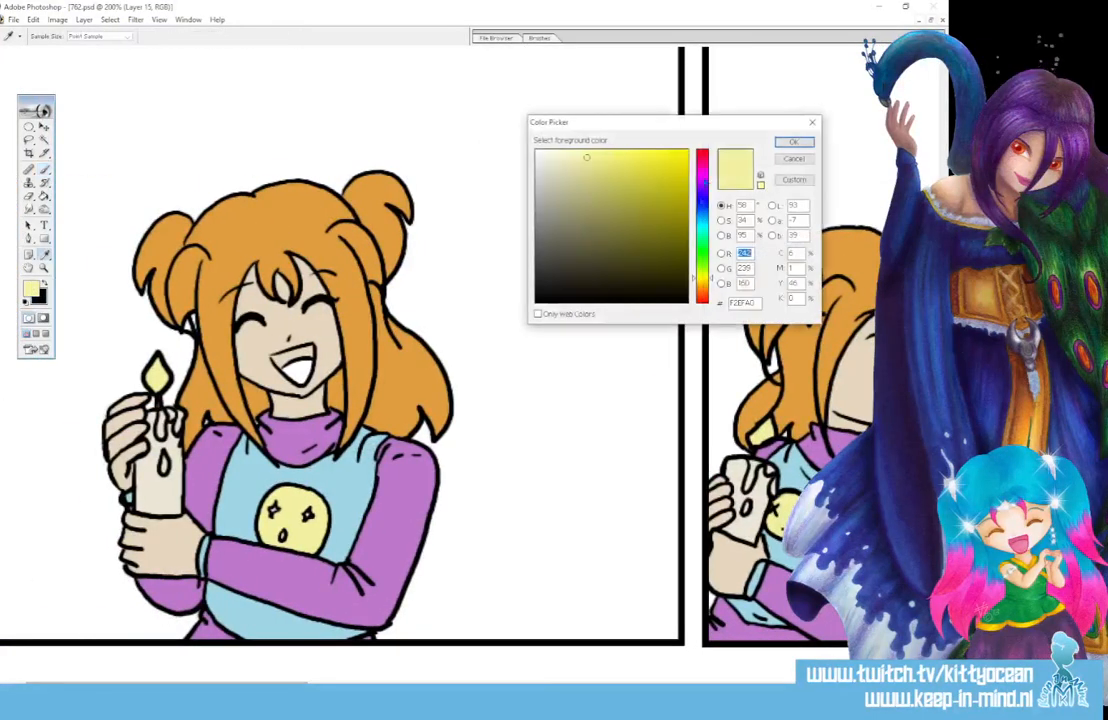
click(702, 162)
click(631, 183)
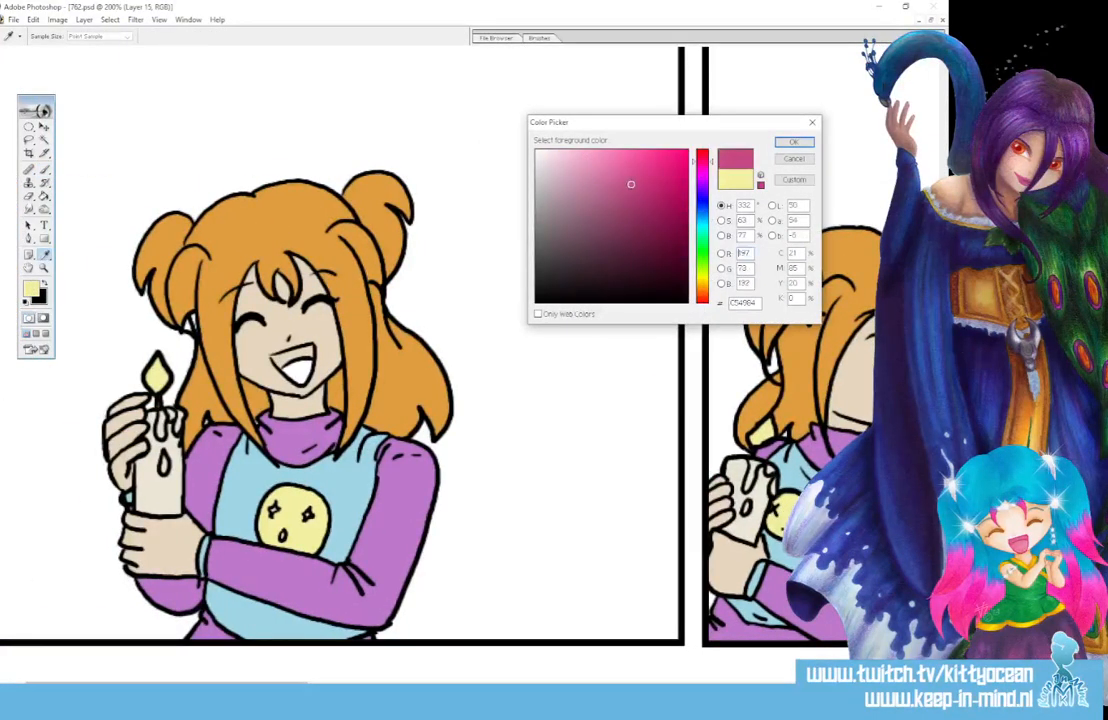
click(794, 142)
mouse_move(271, 357)
mouse_down()
mouse_move(314, 350)
mouse_move(278, 363)
mouse_move(293, 354)
mouse_up()
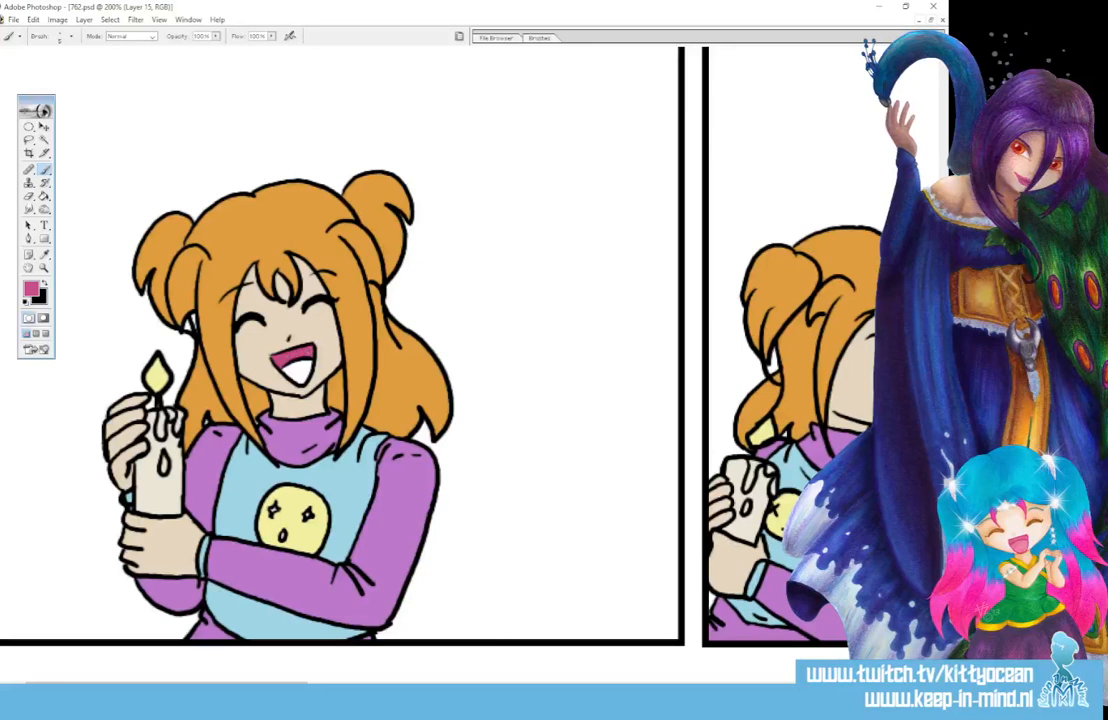
Step: Set the foreground color to a lighter, brighter pink for the girl's tongue in the first panel
click(31, 288)
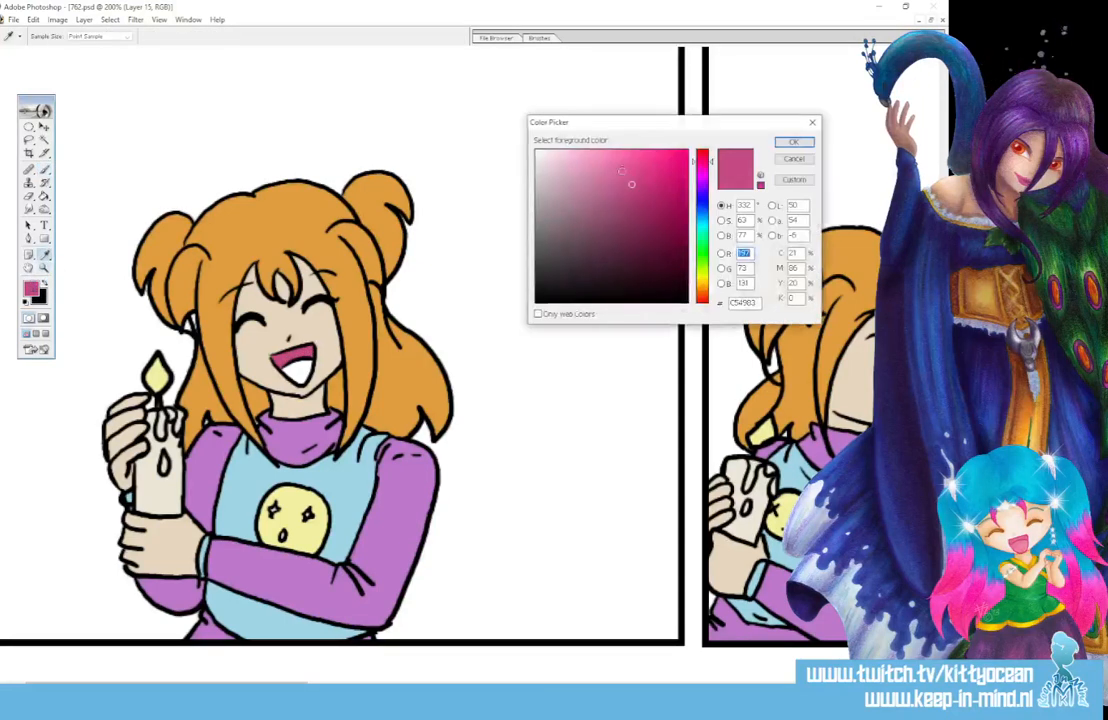
click(789, 144)
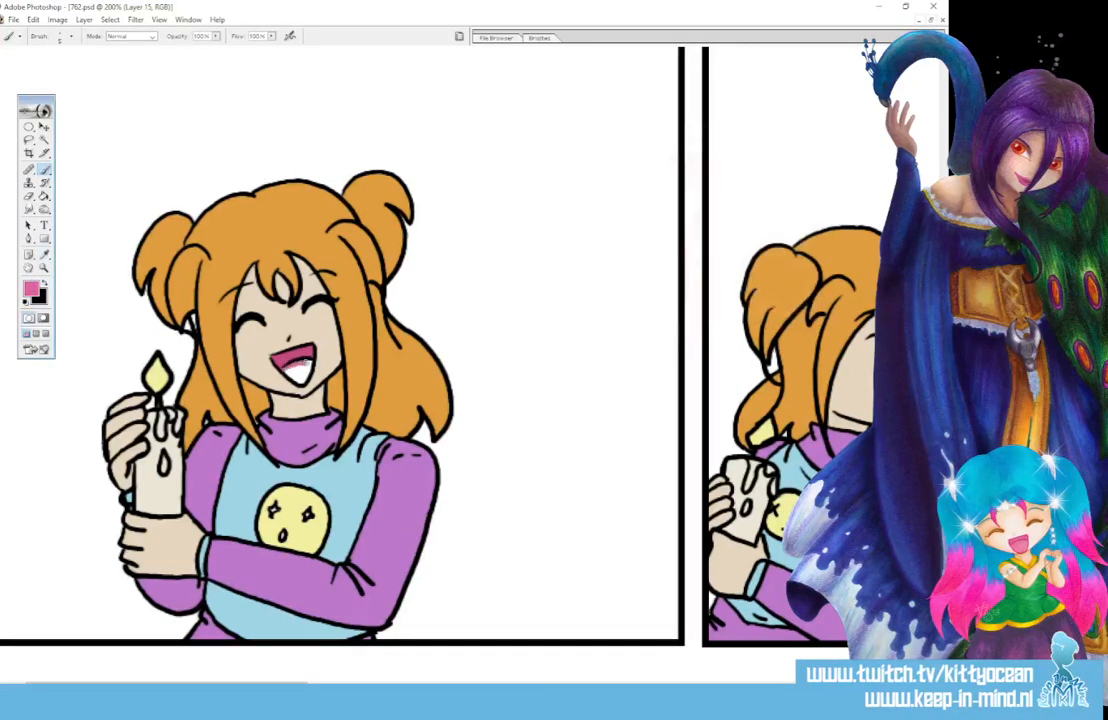
Step: Paint the white part of the girl's tongue pink in the first panel and sample the sweater's purple for the brush
mouse_move(308, 370)
mouse_down()
mouse_move(300, 381)
mouse_move(285, 371)
mouse_move(306, 369)
mouse_up()
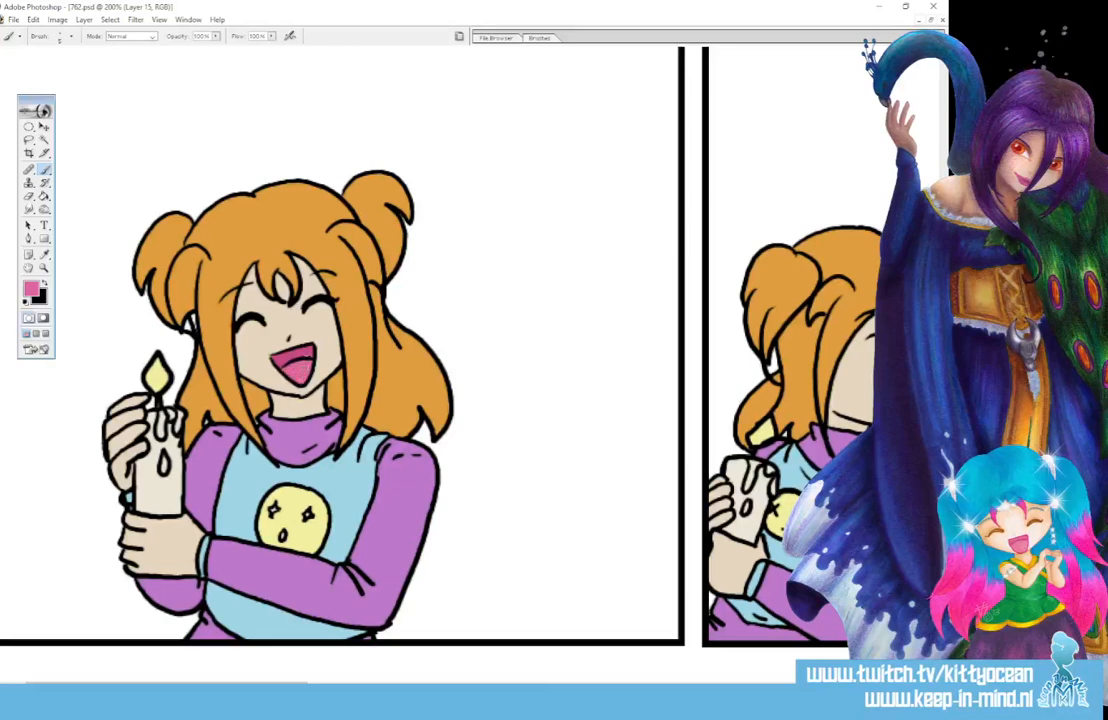
key(i)
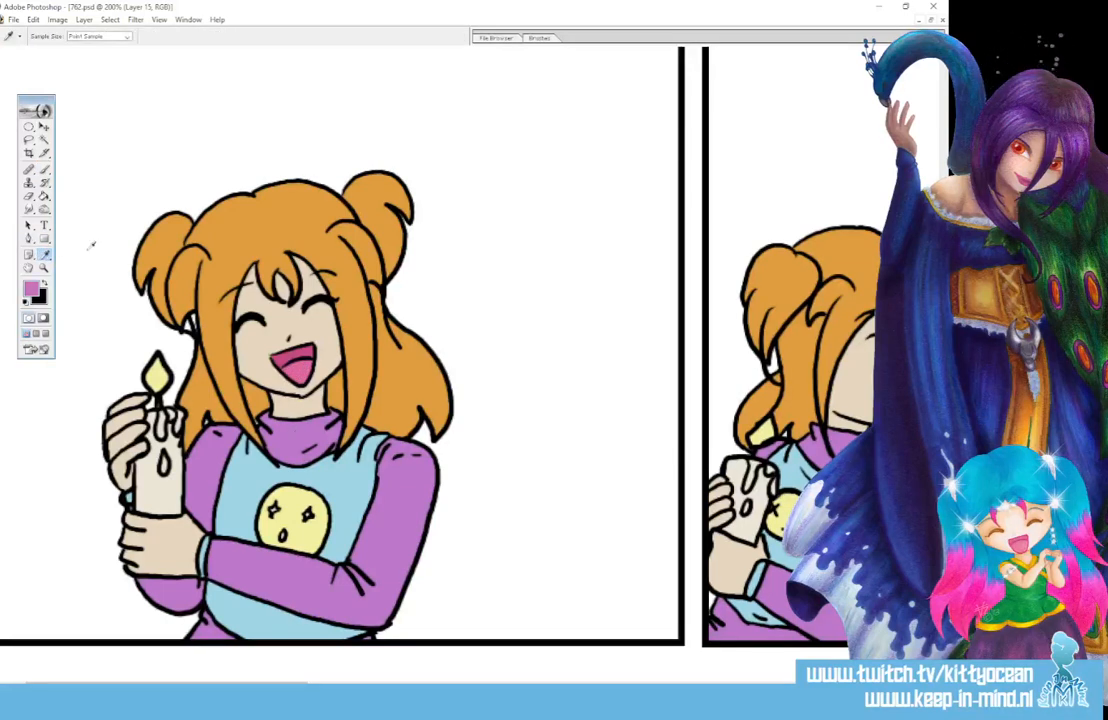
key(b)
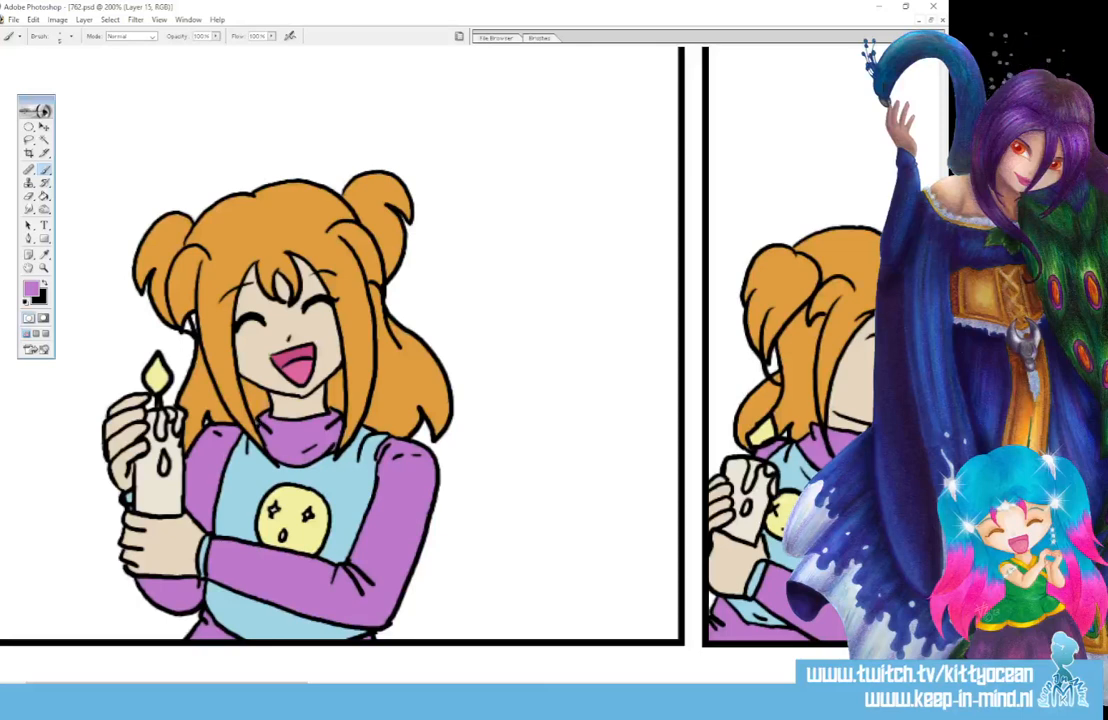
Step: Resample the tongue's pink and paint the small open mouths of the characters in the second and third panels
key(i)
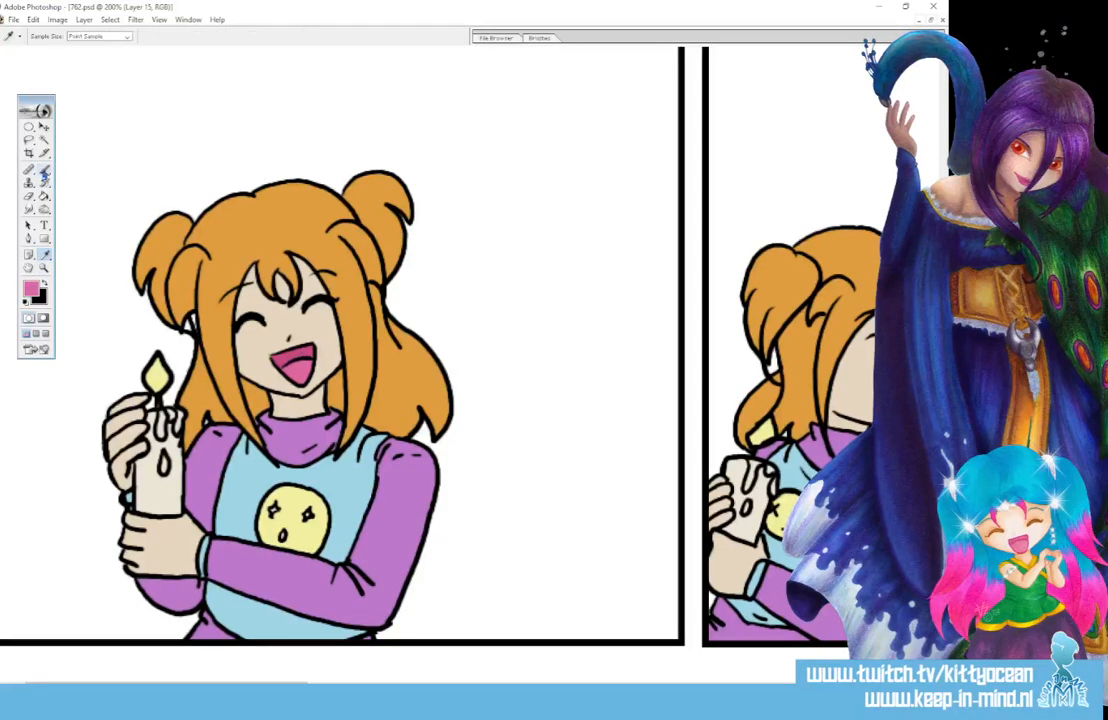
click(44, 169)
mouse_move(304, 678)
mouse_down()
mouse_move(684, 678)
mouse_move(511, 678)
mouse_move(640, 681)
mouse_up()
click(337, 376)
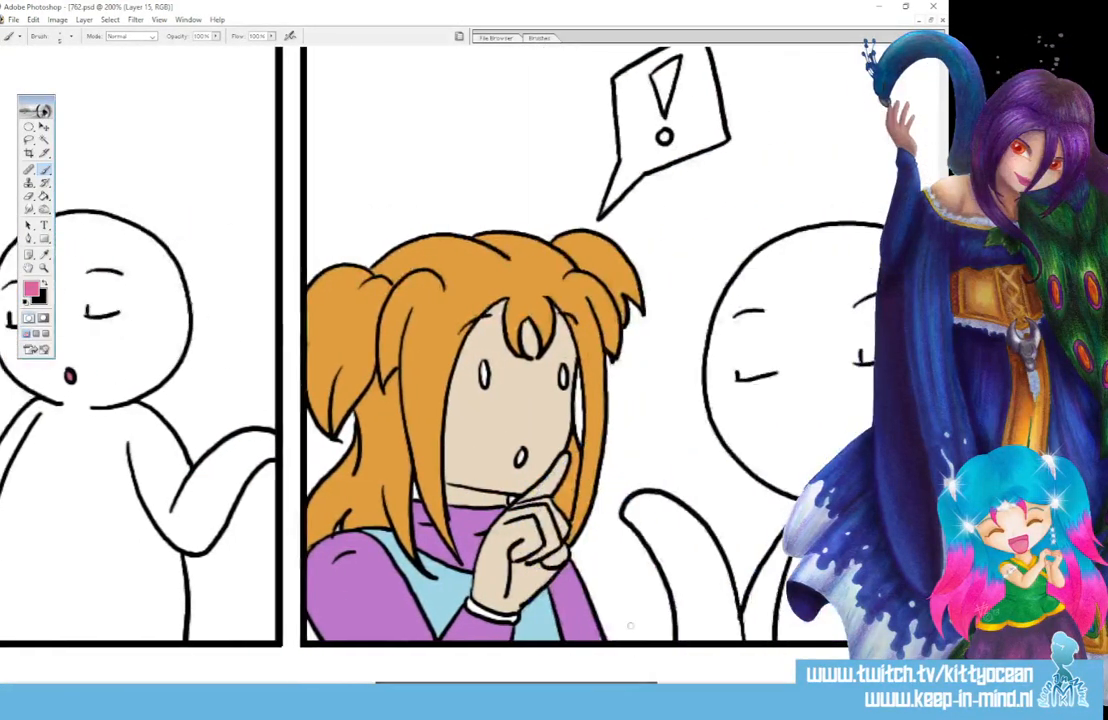
click(520, 457)
drag(510, 681, 762, 681)
click(541, 462)
Step: Fill the winking girl's tongue with pink and the rest of her mouth with the darker pink sampled from the first panel
click(44, 196)
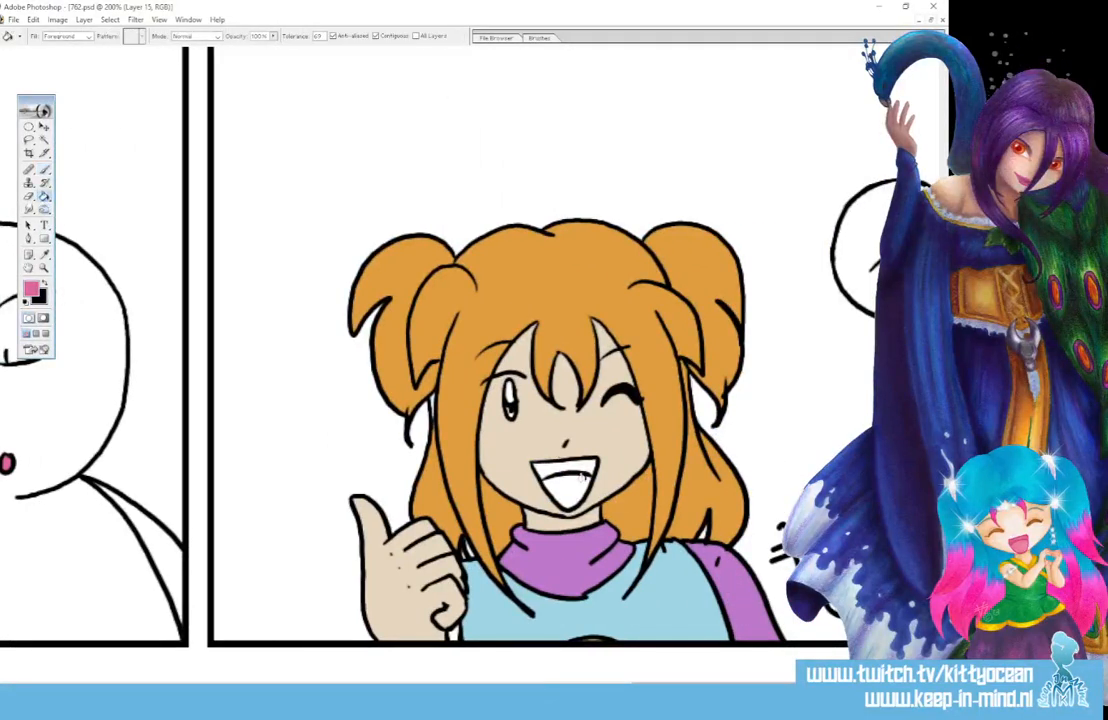
click(566, 490)
drag(720, 681, 88, 681)
click(44, 254)
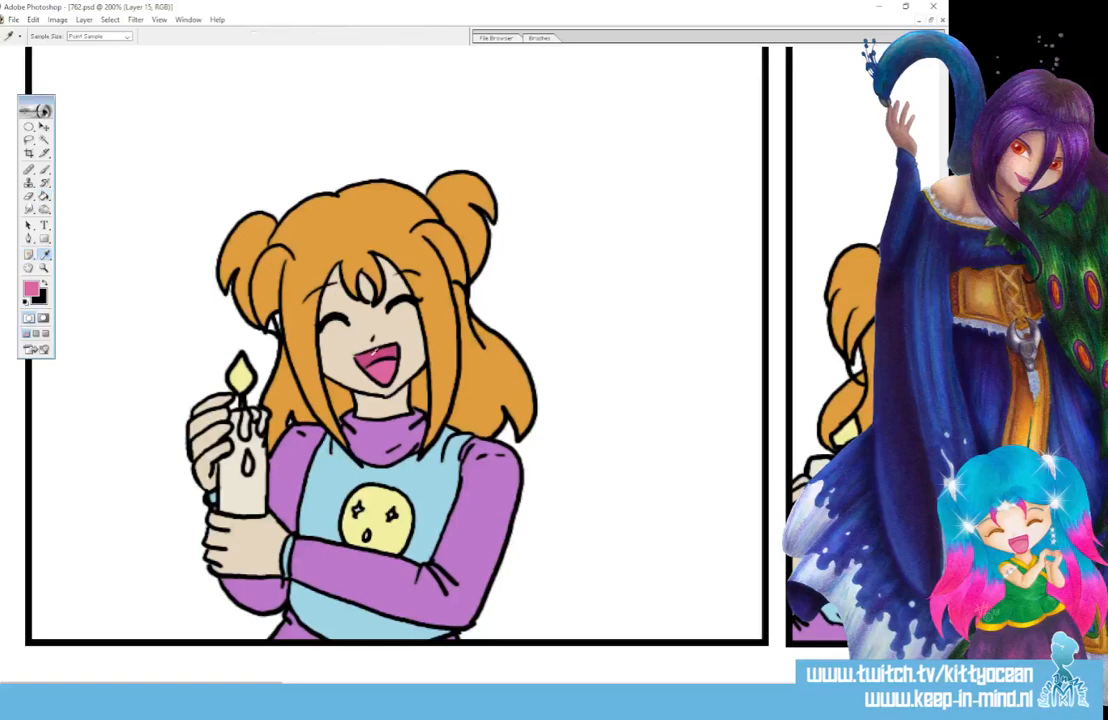
click(44, 196)
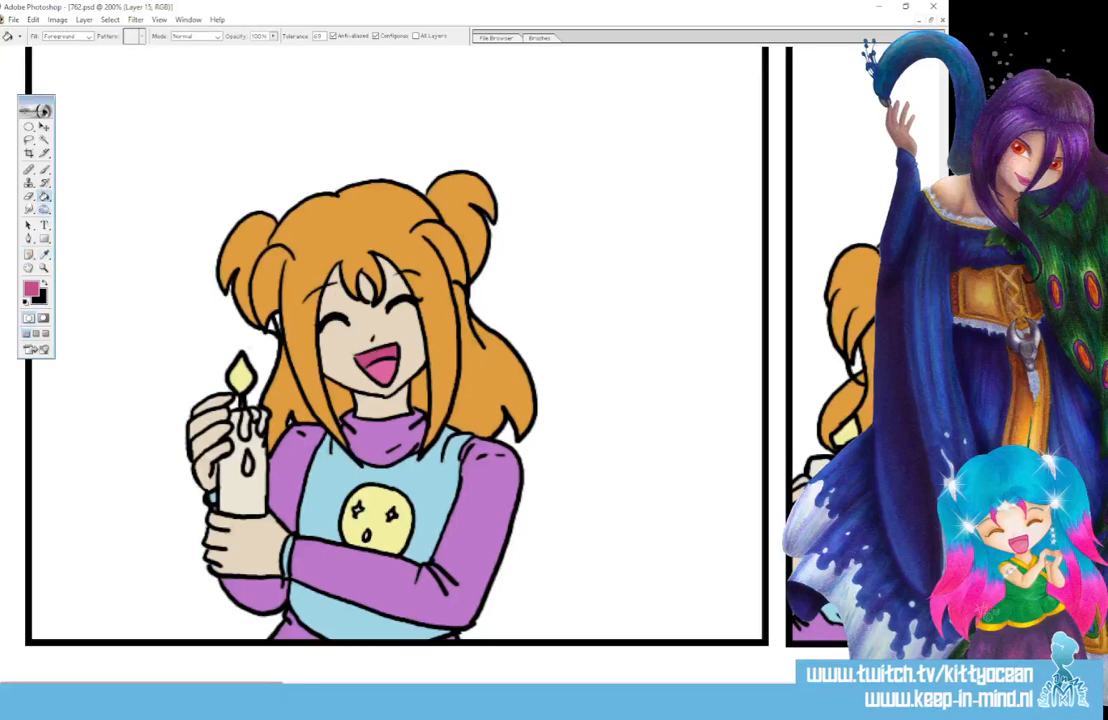
drag(183, 681, 790, 681)
click(648, 464)
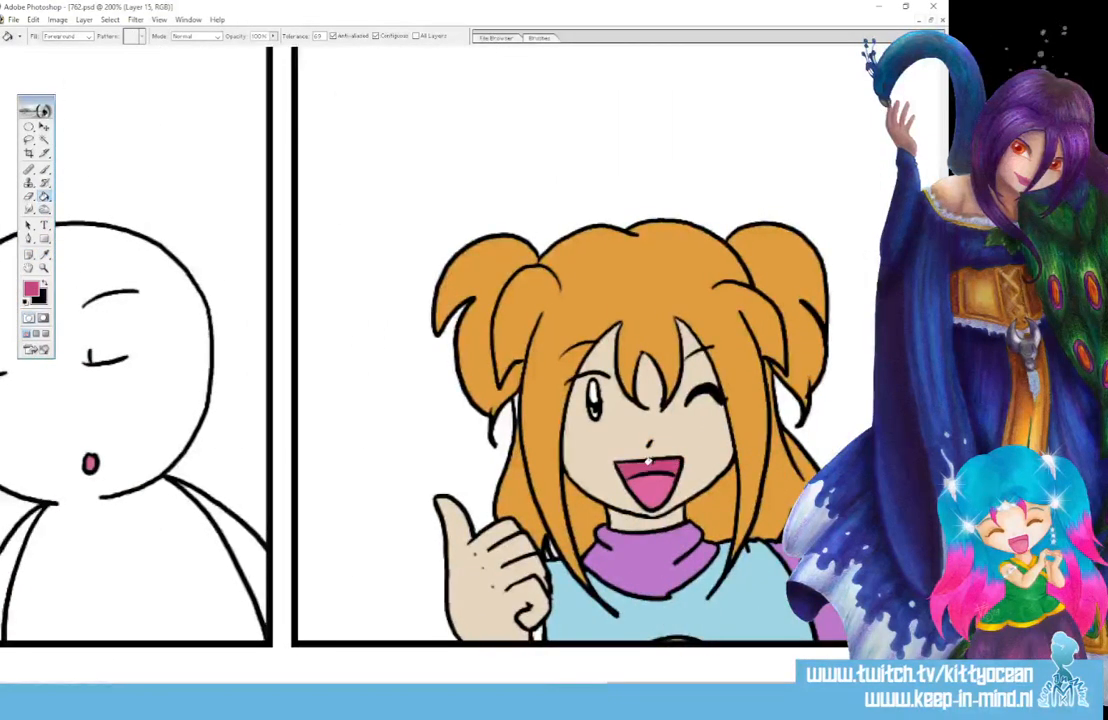
Step: Sample the vest's light blue and paint the iris of the winking girl's open eye with it
click(44, 256)
click(569, 619)
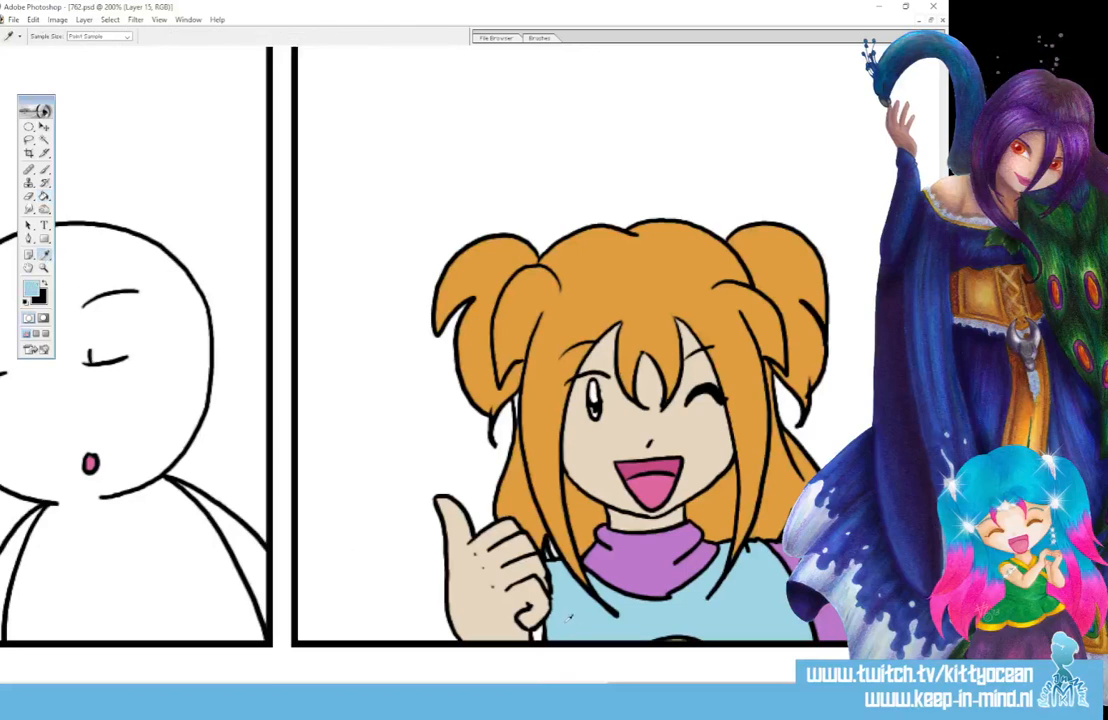
click(44, 170)
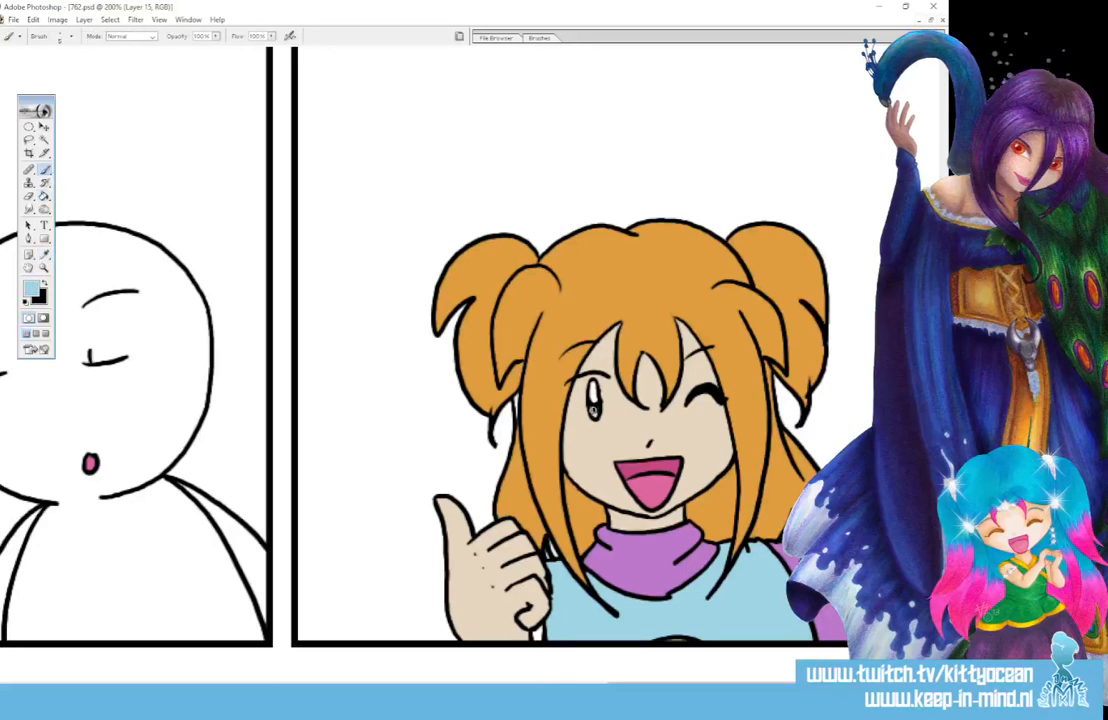
drag(593, 410, 595, 407)
Step: Sample the sleeve's purple and fill the white sleeve area beside the winking girl's raised hand
click(44, 256)
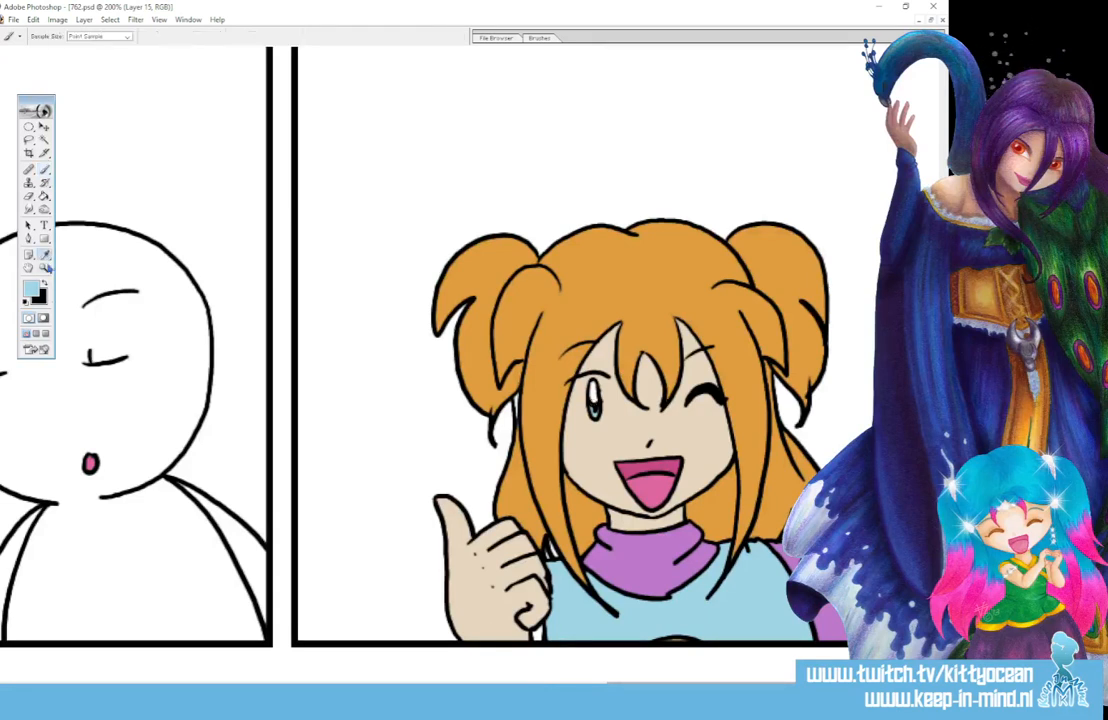
click(787, 560)
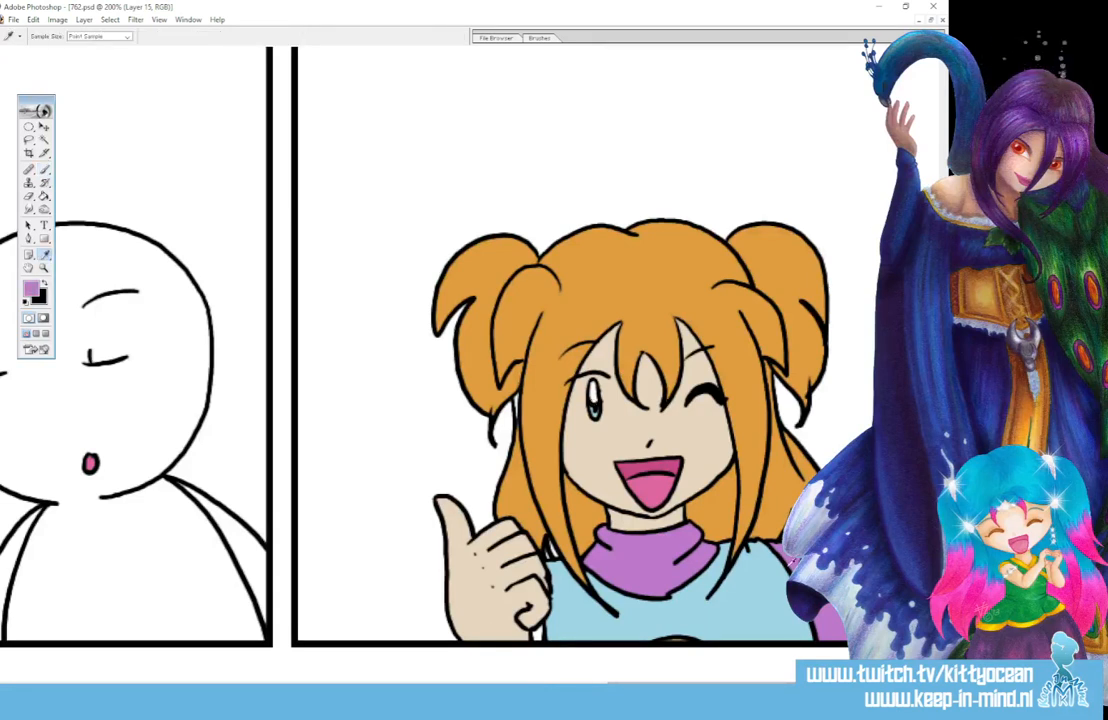
click(45, 196)
click(534, 632)
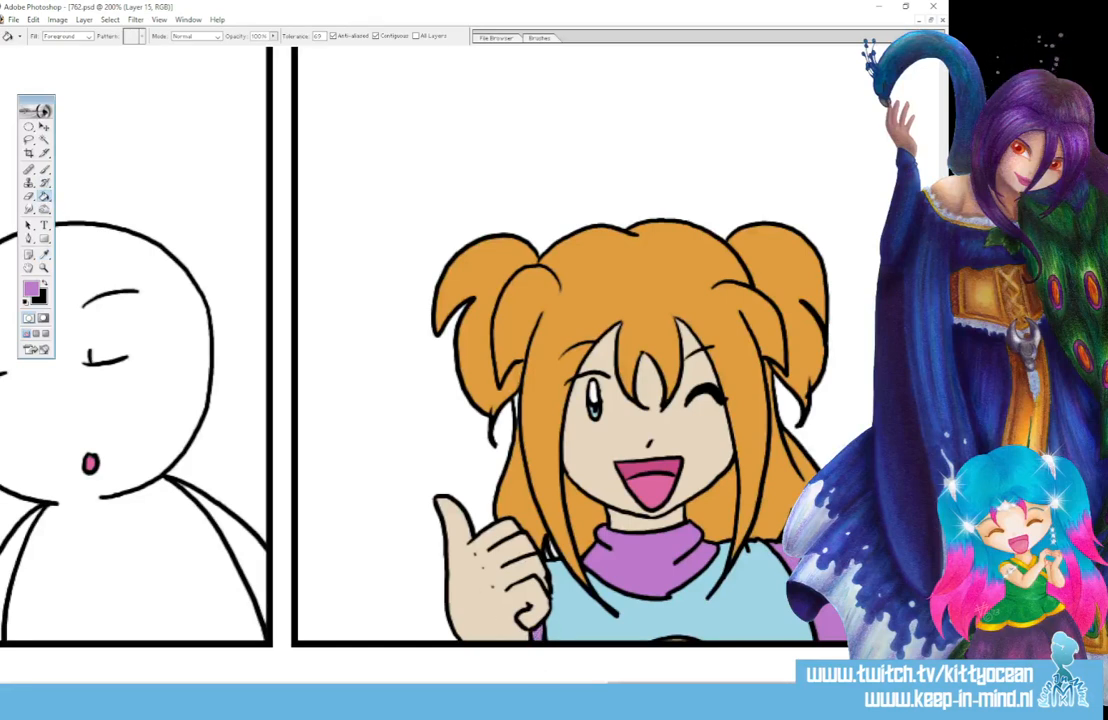
Step: Sample the orange hair colour and brush over the small unpainted hair gap above the winking girl's raised hand
click(44, 256)
click(493, 272)
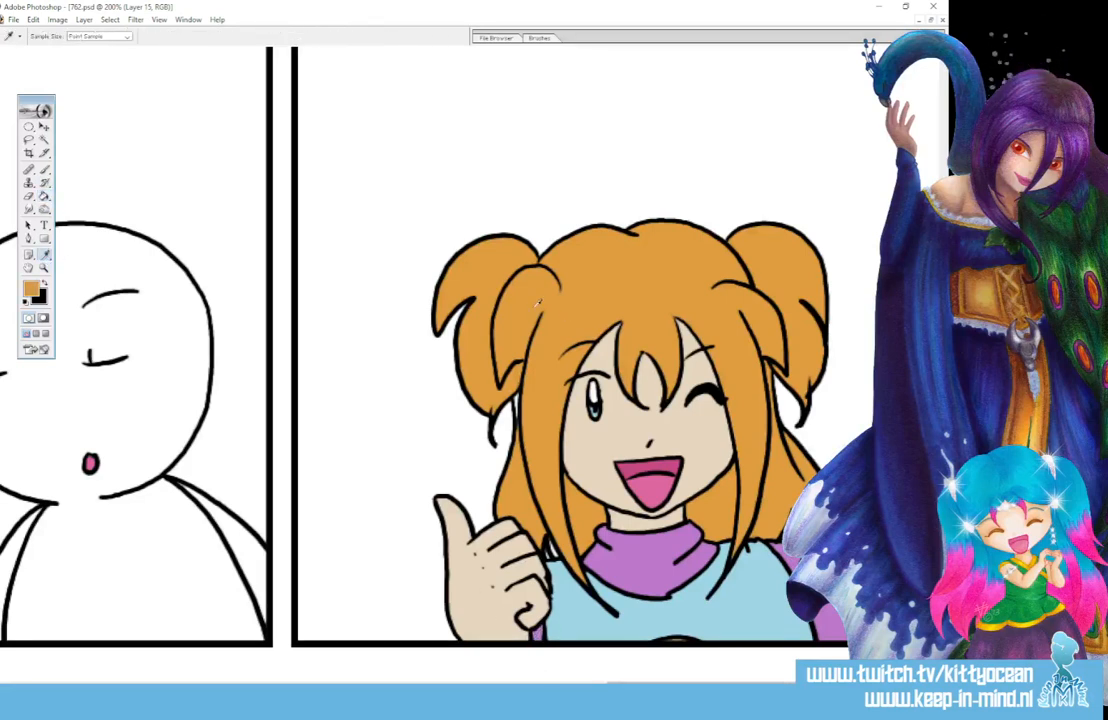
click(44, 170)
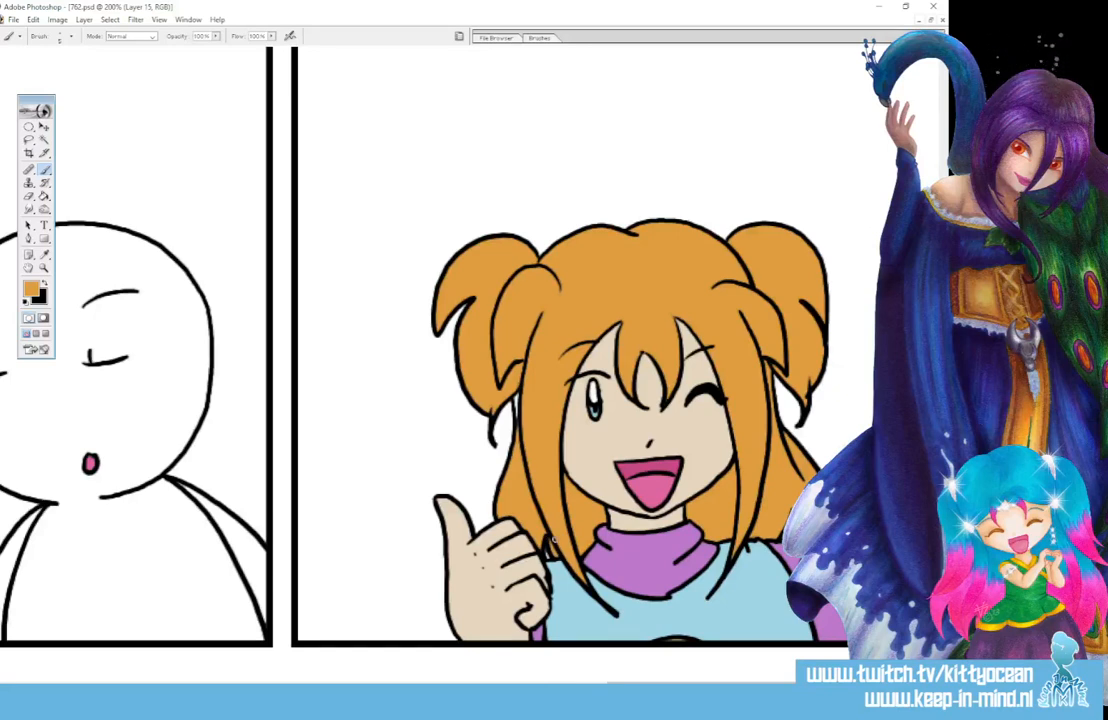
scroll(554, 360, right, 3)
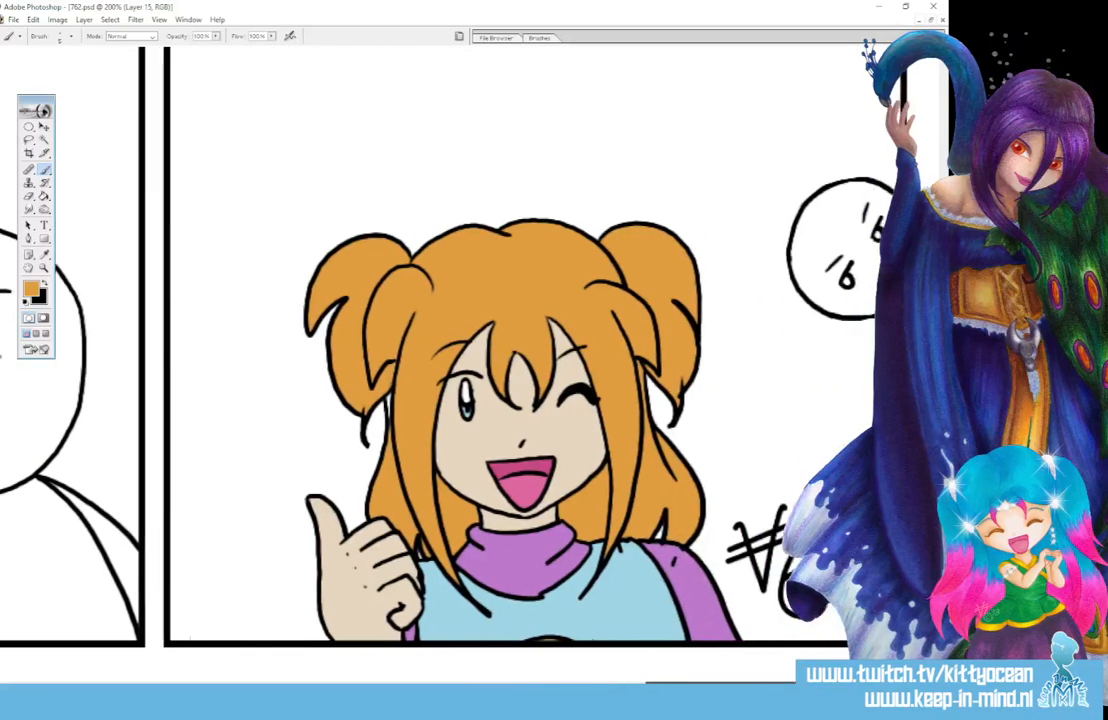
Step: Sample the girl's skin colour in the third panel and ready the brush to touch up skin areas
scroll(420, 340, left, 10)
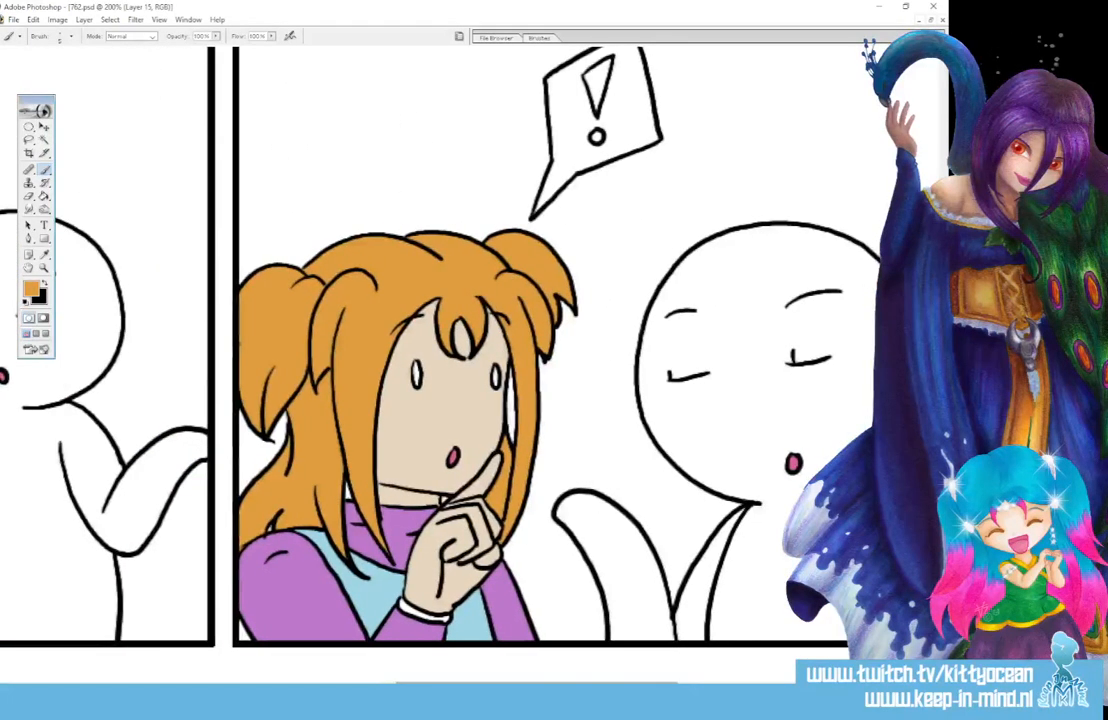
key(i)
click(350, 376)
click(43, 172)
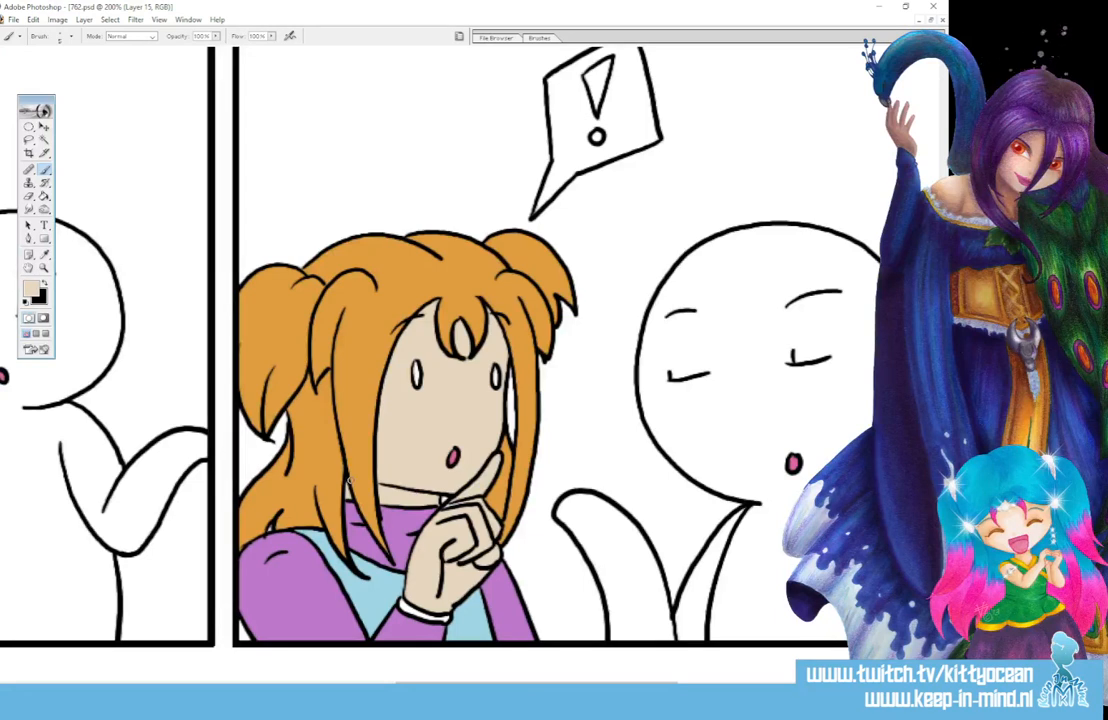
Step: Sample the orange hair colour and touch up the hair gaps around the girl's face and neck in the third panel
click(43, 254)
click(44, 169)
click(43, 254)
click(458, 320)
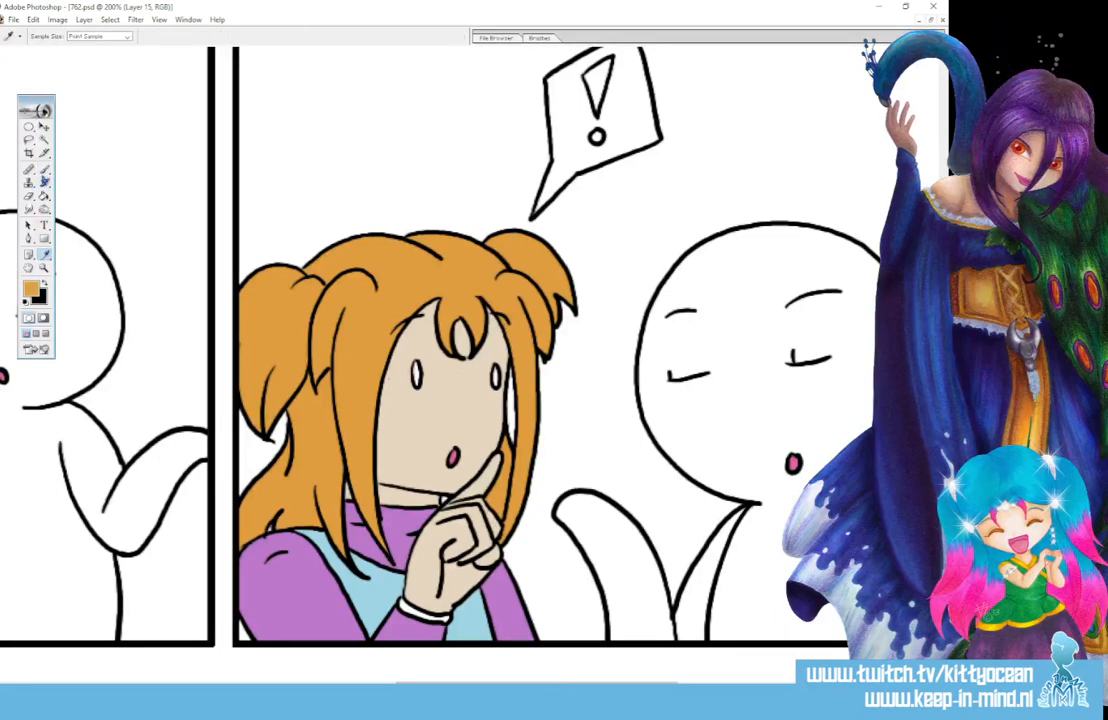
click(44, 169)
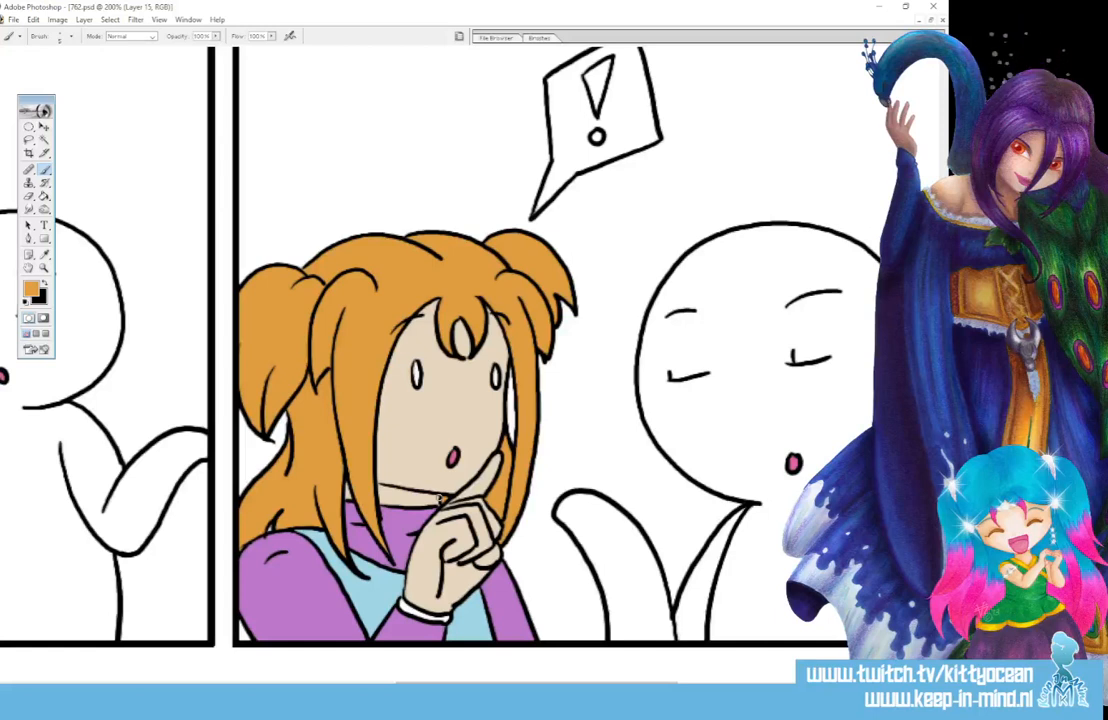
Step: Sample the vest's light blue and paint the white cuff on the girl's wrist in the third panel
click(44, 254)
click(344, 573)
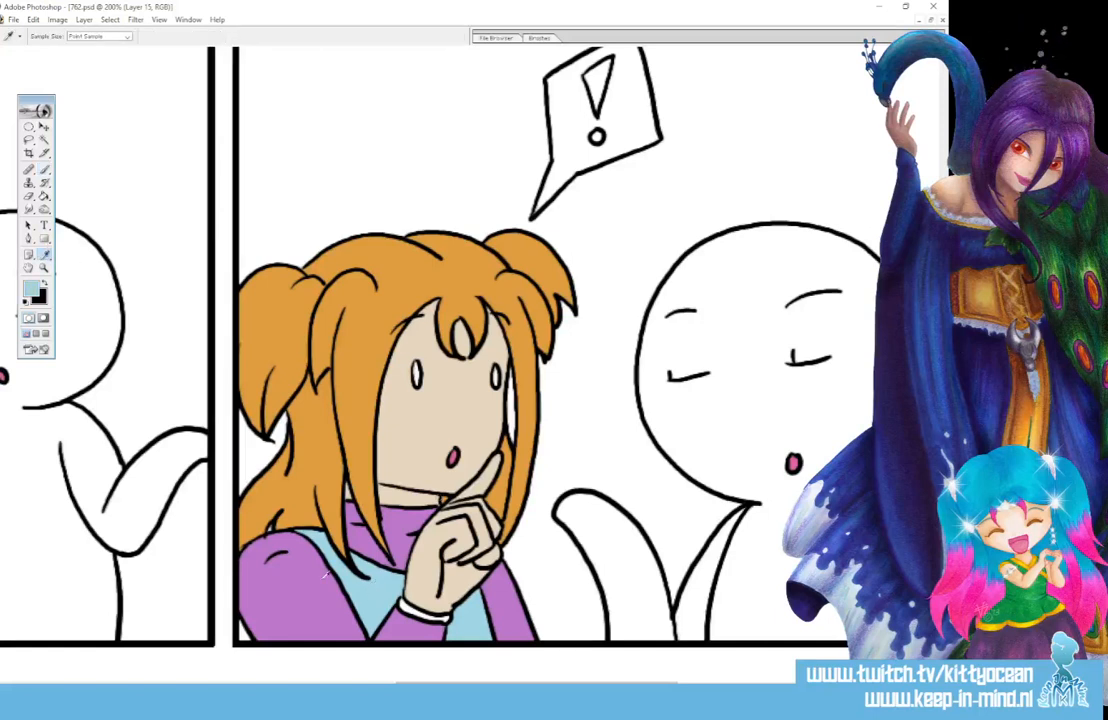
click(44, 171)
drag(399, 603, 430, 614)
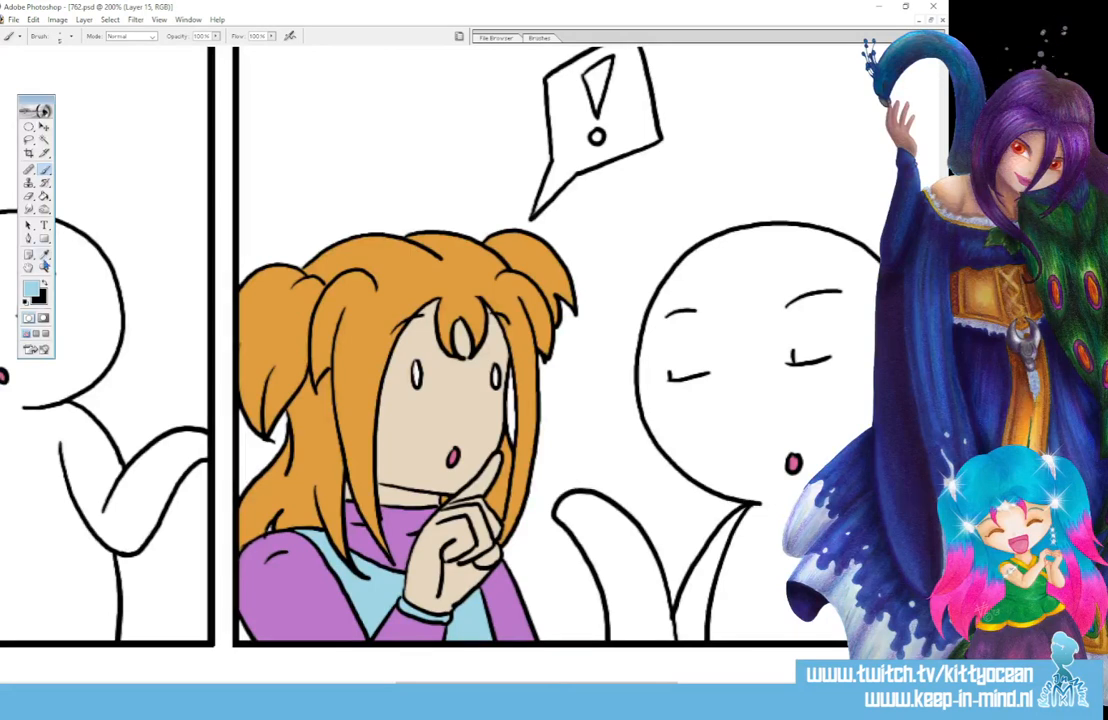
Step: Sample the mouth's pink and fill both parts of the exclamation mark in the third panel's speech bubble
click(44, 254)
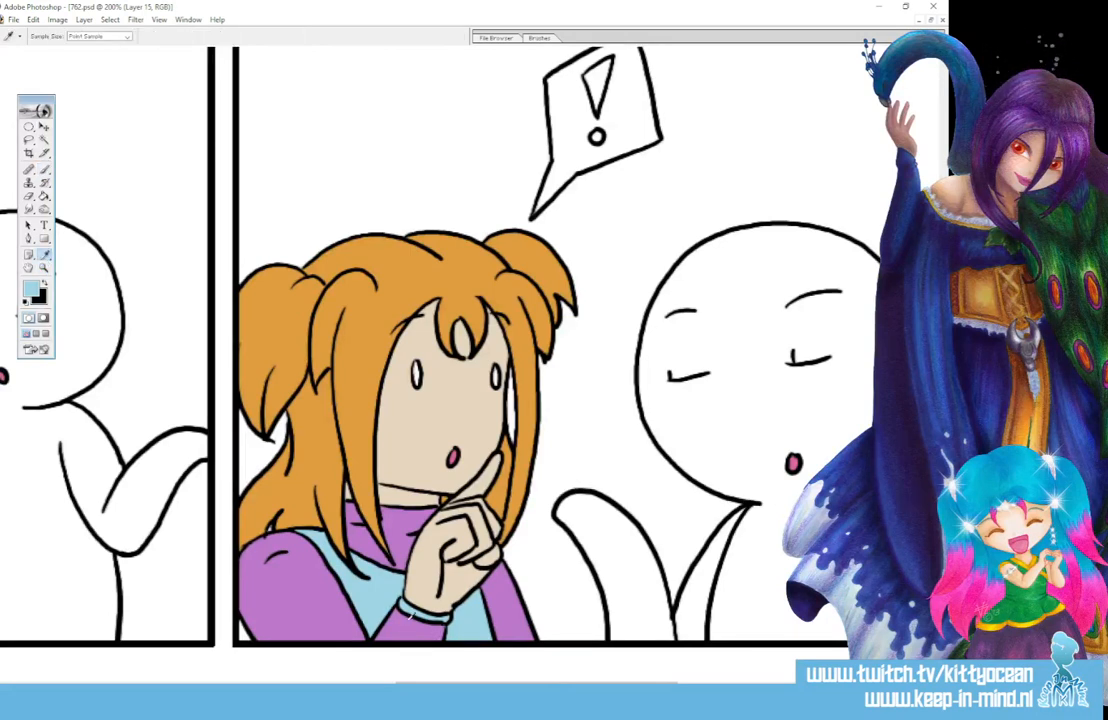
click(452, 456)
click(43, 198)
click(598, 86)
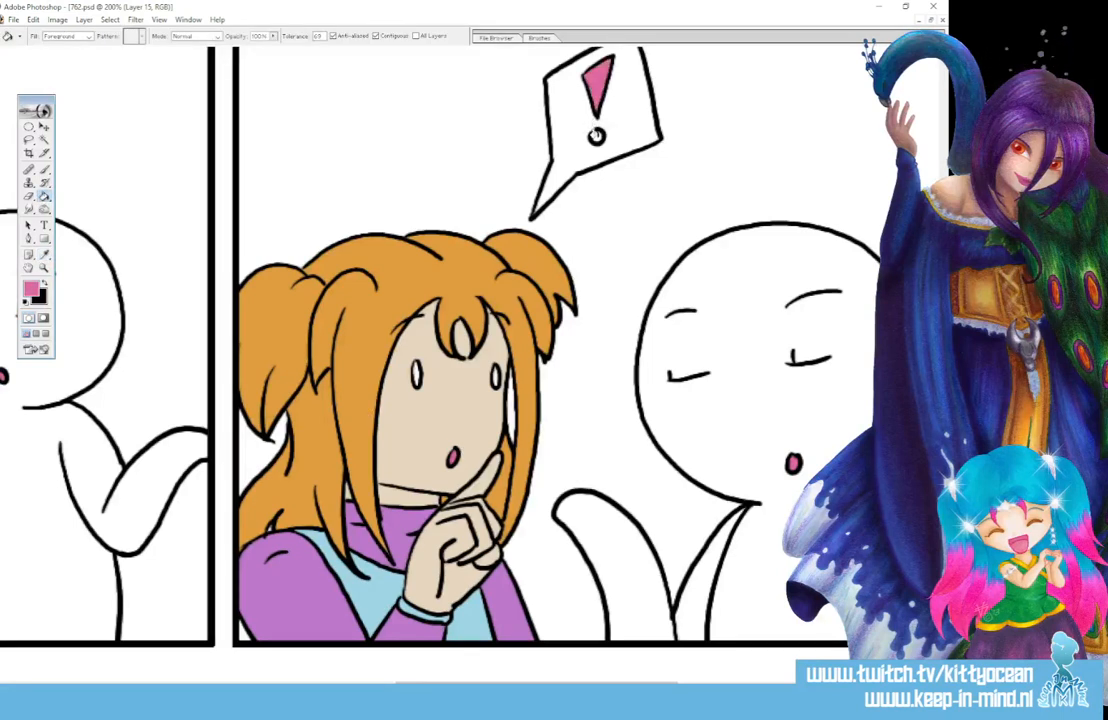
click(596, 135)
click(596, 134)
Step: Sample the vest's light blue and paint the irises of the girl's eyes in the second panel
drag(582, 683, 323, 683)
click(44, 255)
click(403, 436)
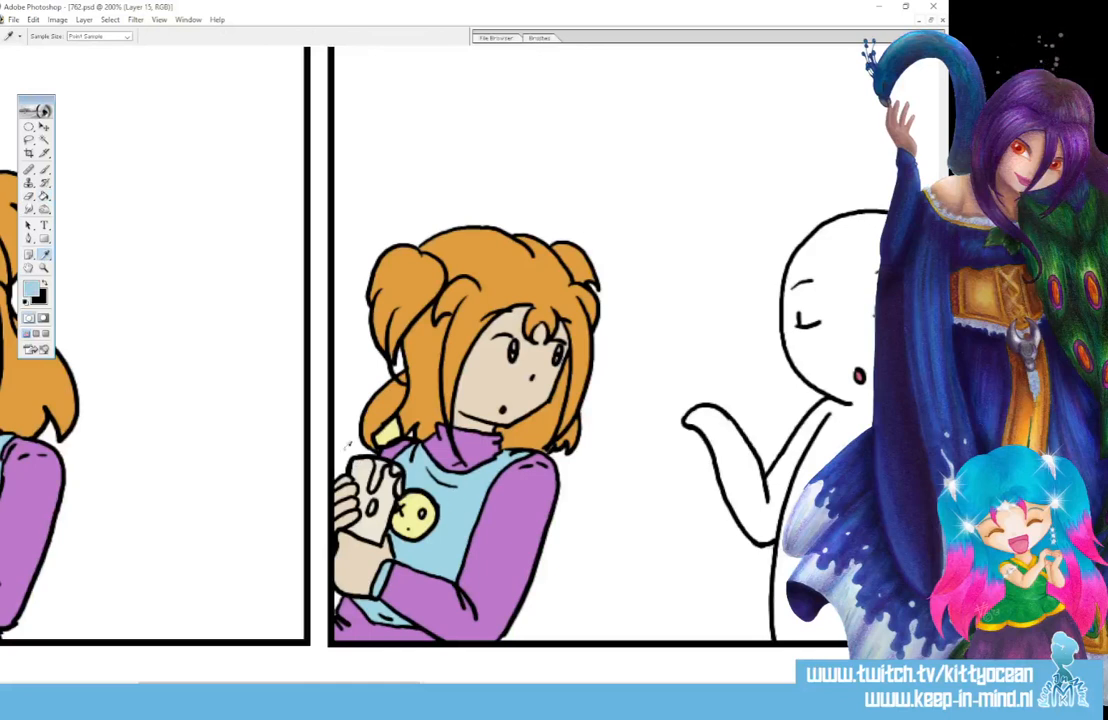
click(44, 170)
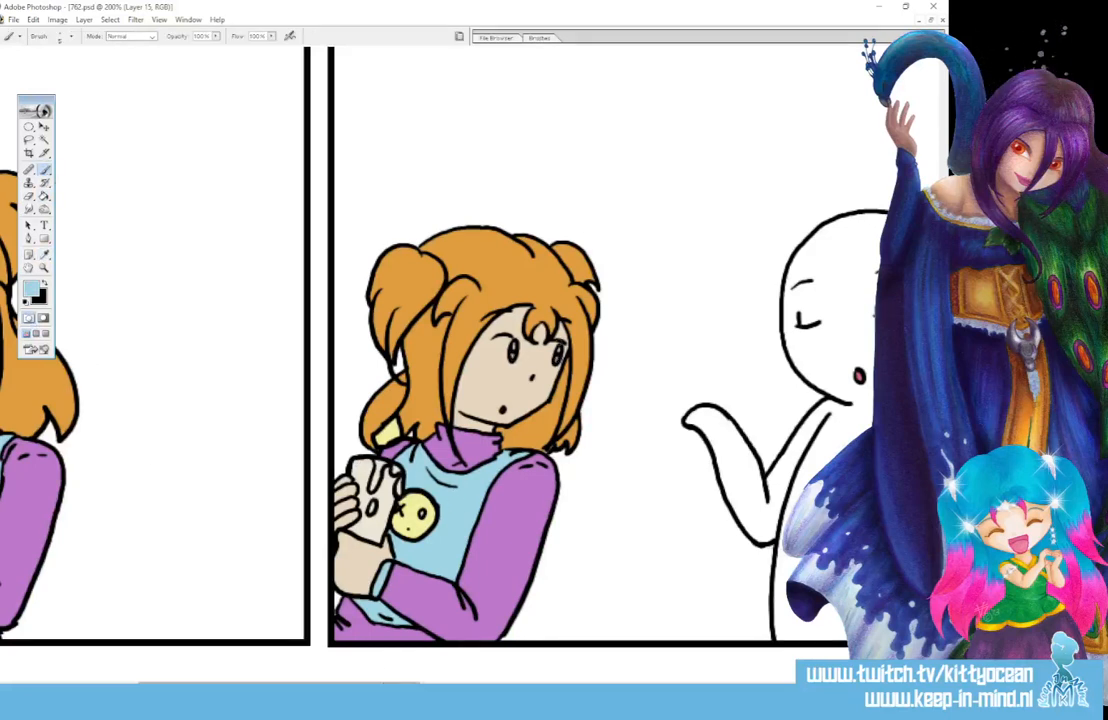
Step: Set the foreground colour to white and paint the whites of the winking girl's open eye and the second-panel girl's eyes
drag(312, 683, 809, 683)
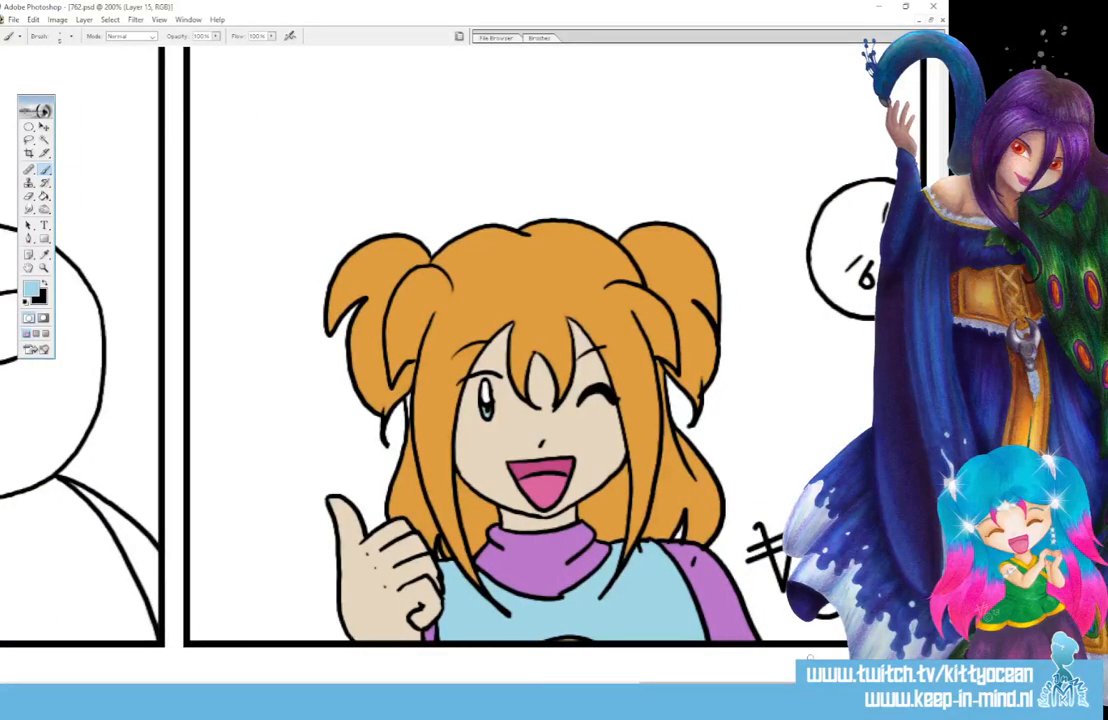
click(26, 301)
click(44, 283)
mouse_move(471, 401)
mouse_down()
mouse_move(481, 419)
mouse_move(480, 380)
mouse_move(494, 413)
mouse_move(497, 381)
mouse_up()
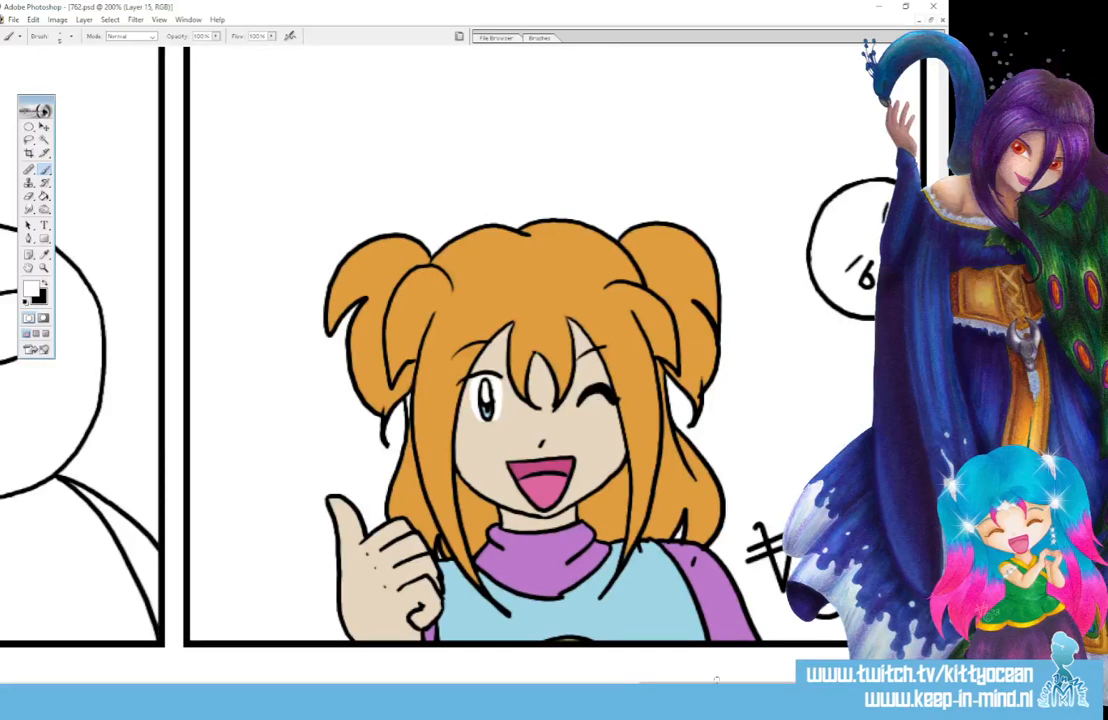
drag(716, 684, 230, 684)
mouse_move(456, 338)
mouse_down()
mouse_move(450, 356)
mouse_move(447, 345)
mouse_up()
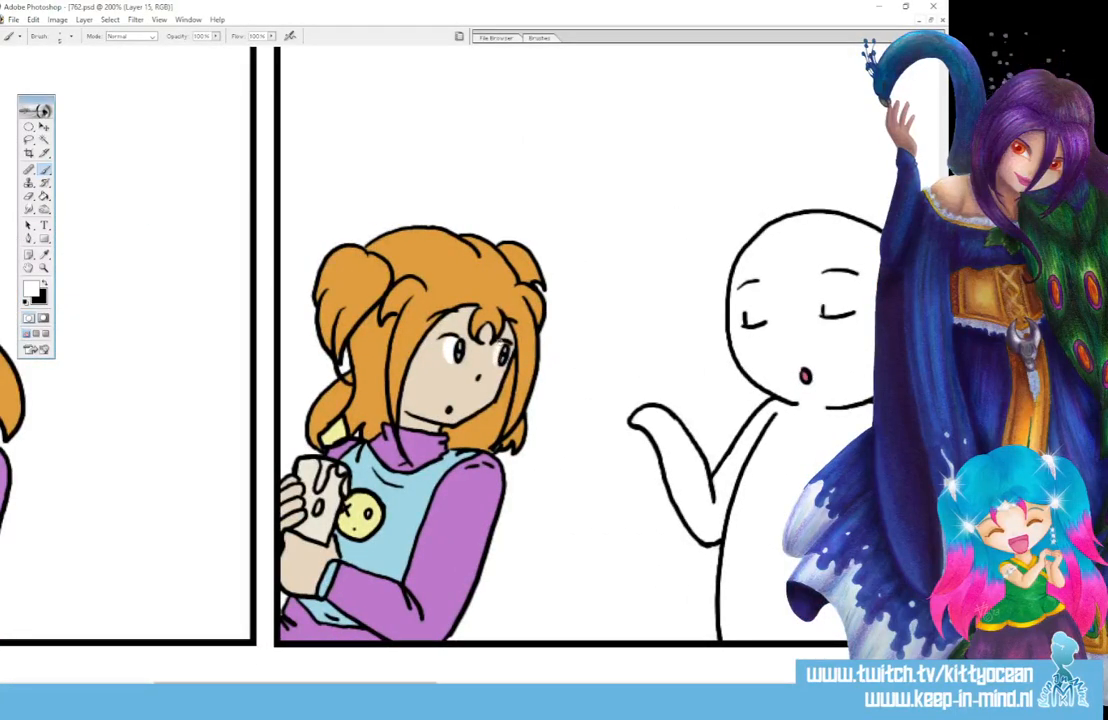
Step: Sample the sleeve's purple and touch up the unpainted spots on the girl's sleeve in the second panel
drag(422, 683, 408, 683)
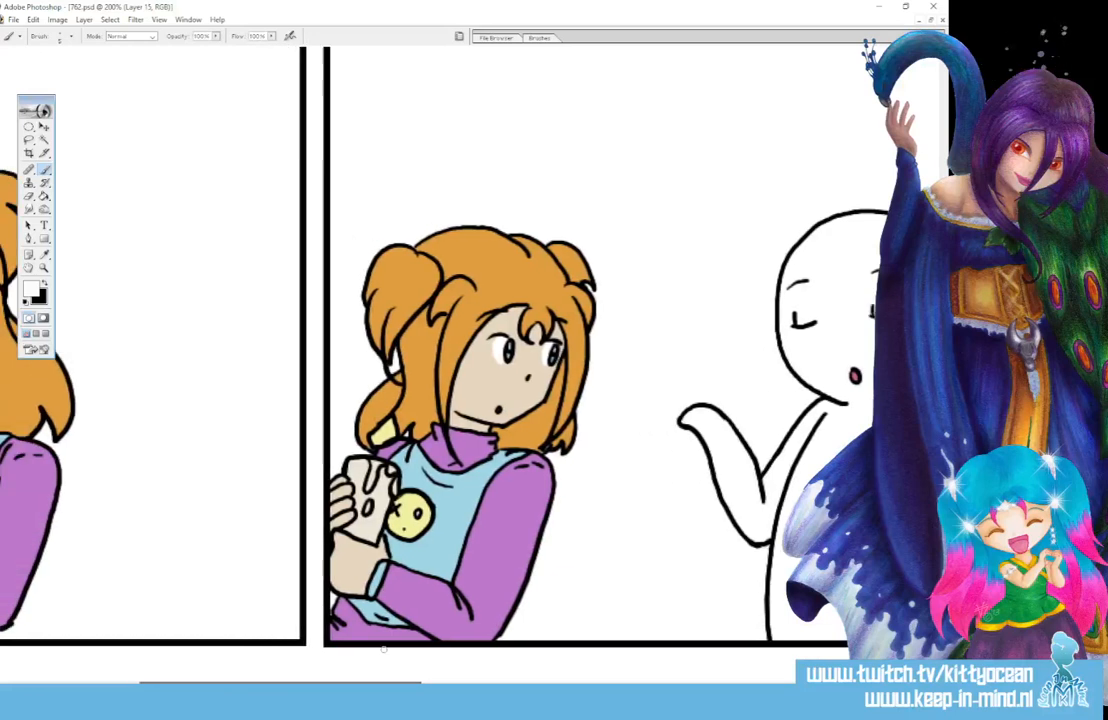
click(45, 254)
click(493, 526)
click(44, 169)
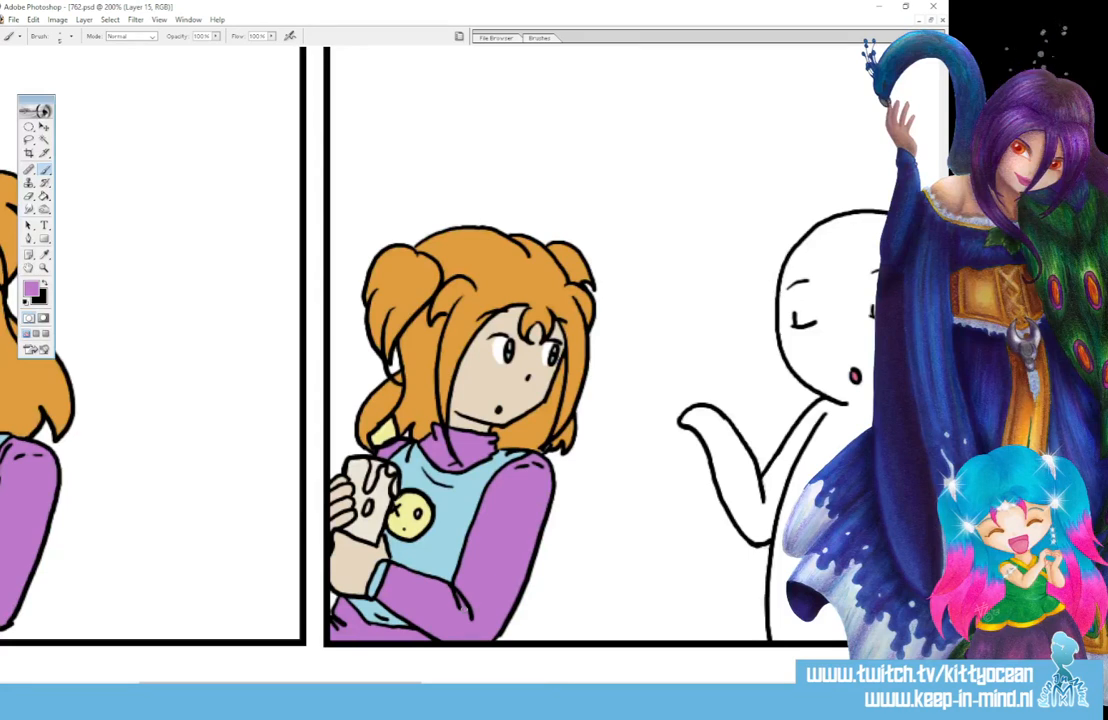
Step: Sample the orange hair colour and paint the white gap below the hair bun in the first panel
drag(280, 683, 141, 683)
click(44, 254)
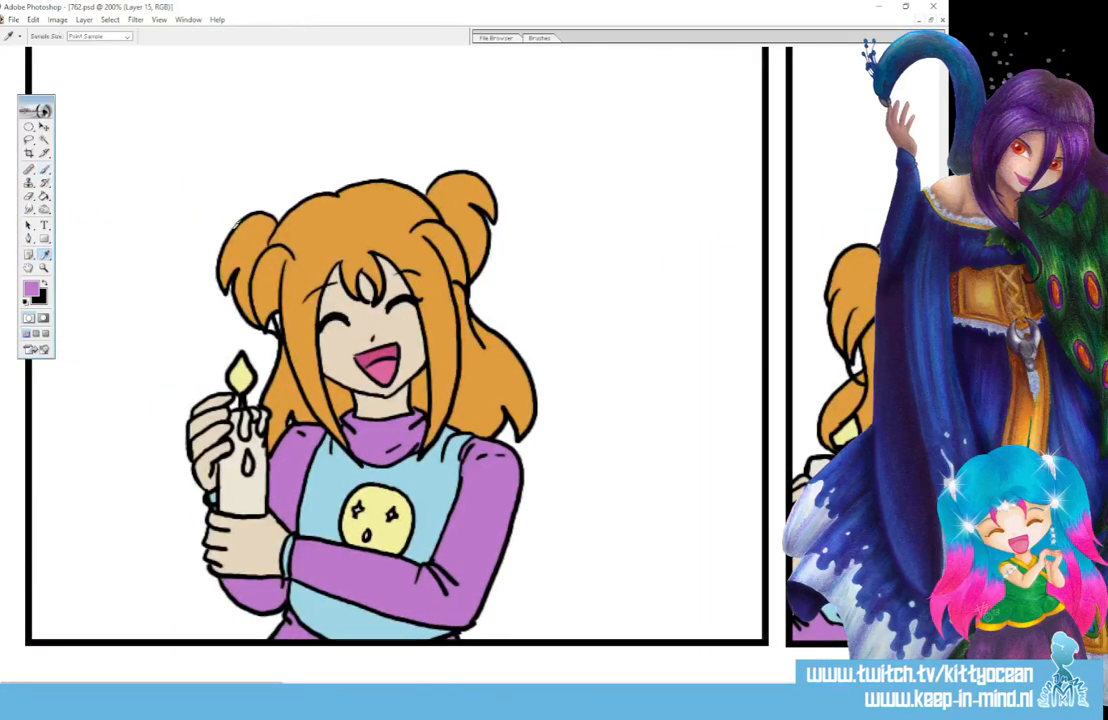
click(307, 235)
click(44, 169)
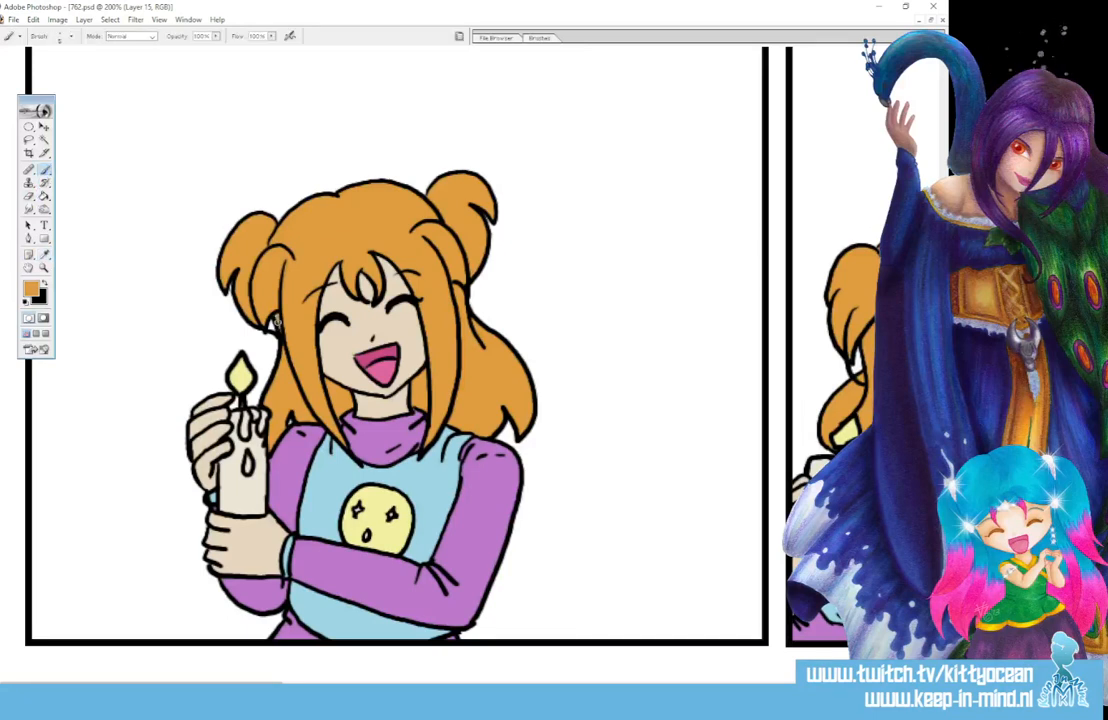
drag(268, 322, 272, 326)
Step: Create a new blank document with a transparent background and maximise its window
click(13, 19)
click(50, 37)
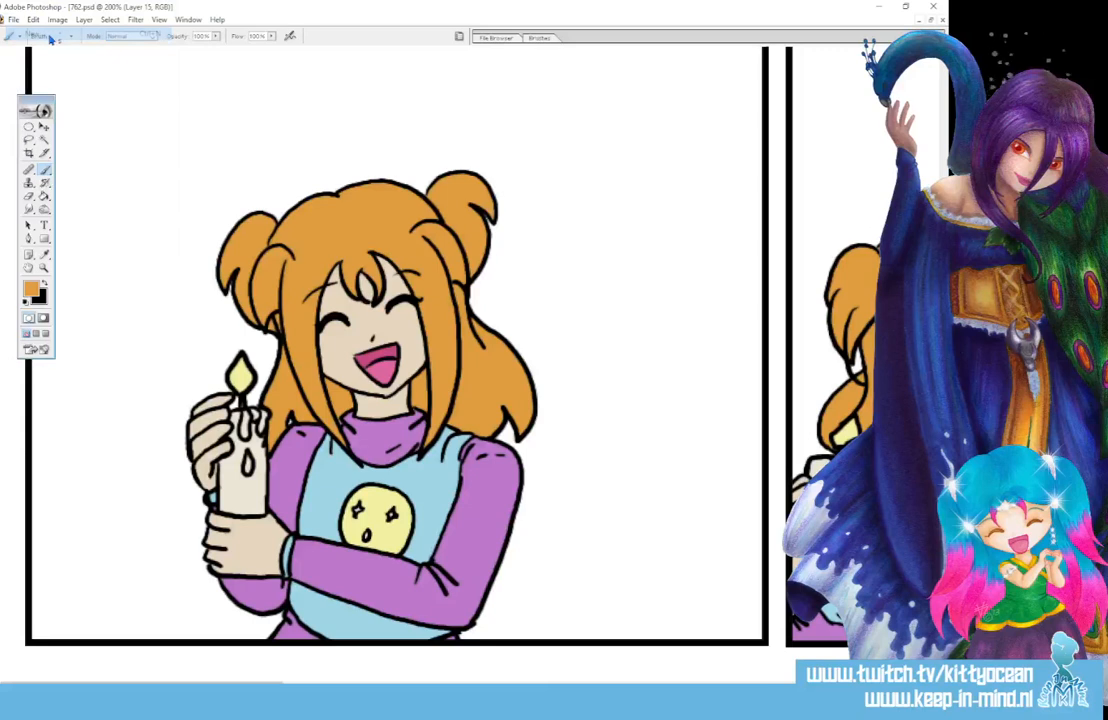
click(563, 280)
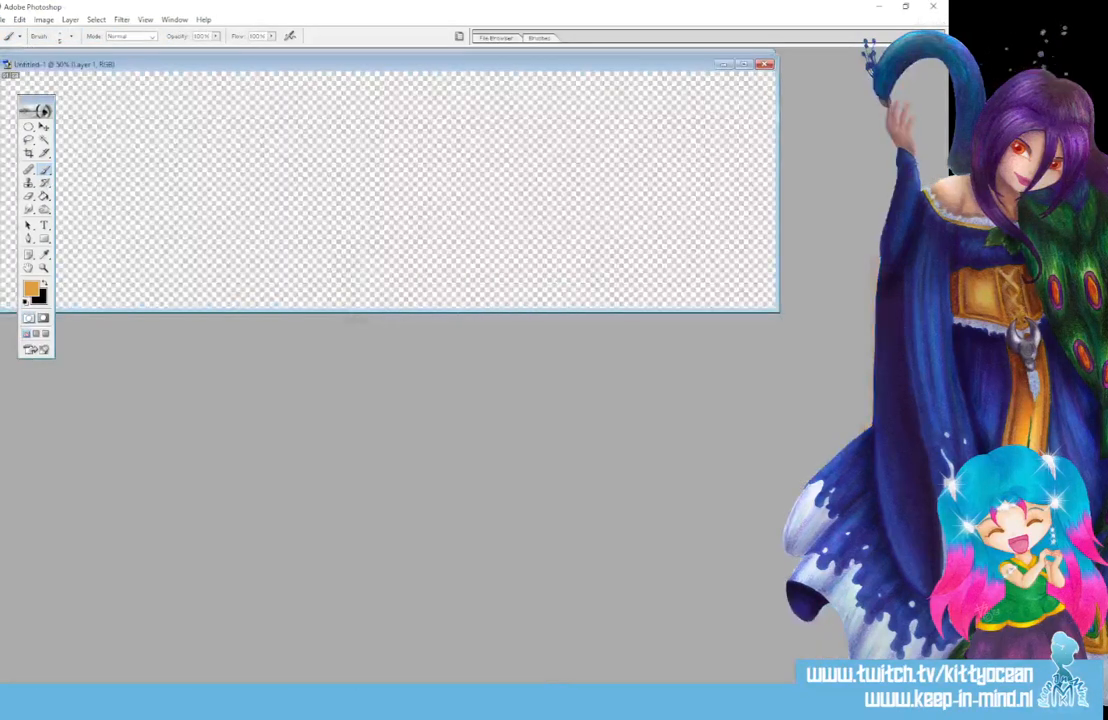
click(743, 64)
Step: Set the foreground colour to dark blue 2F467C and fill the whole canvas with it
click(31, 289)
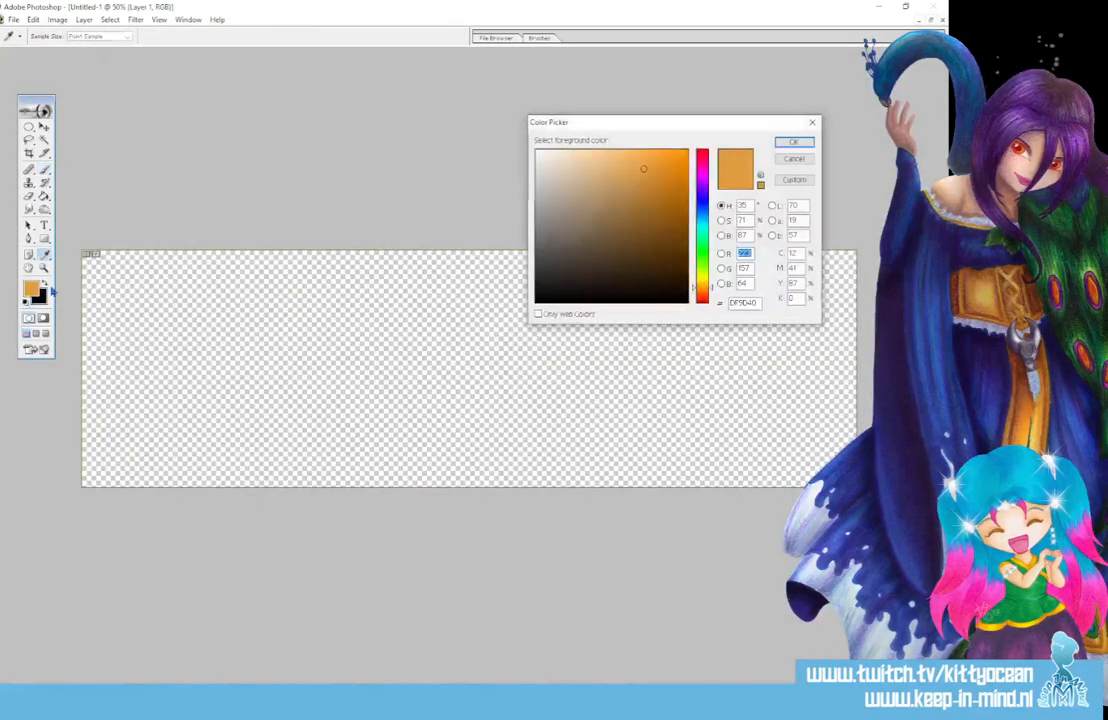
click(703, 208)
drag(619, 229, 630, 228)
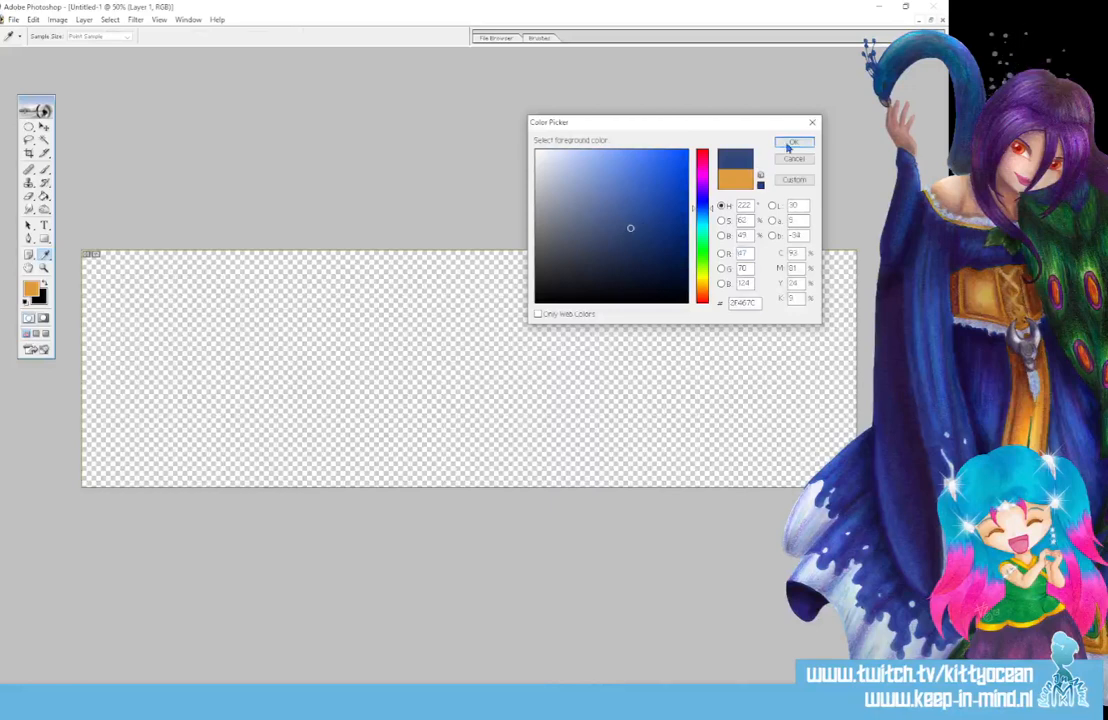
click(792, 143)
click(44, 196)
click(282, 349)
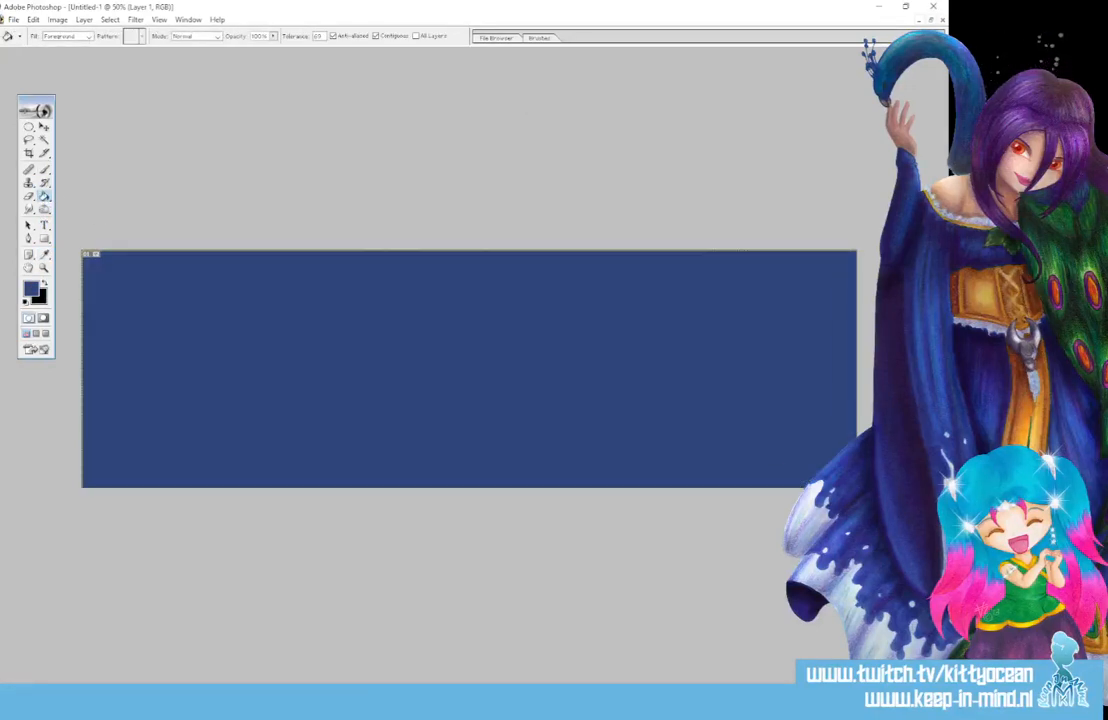
Step: Add a new layer above the blue fill and set the foreground colour to pale yellow E4DFB4
click(33, 290)
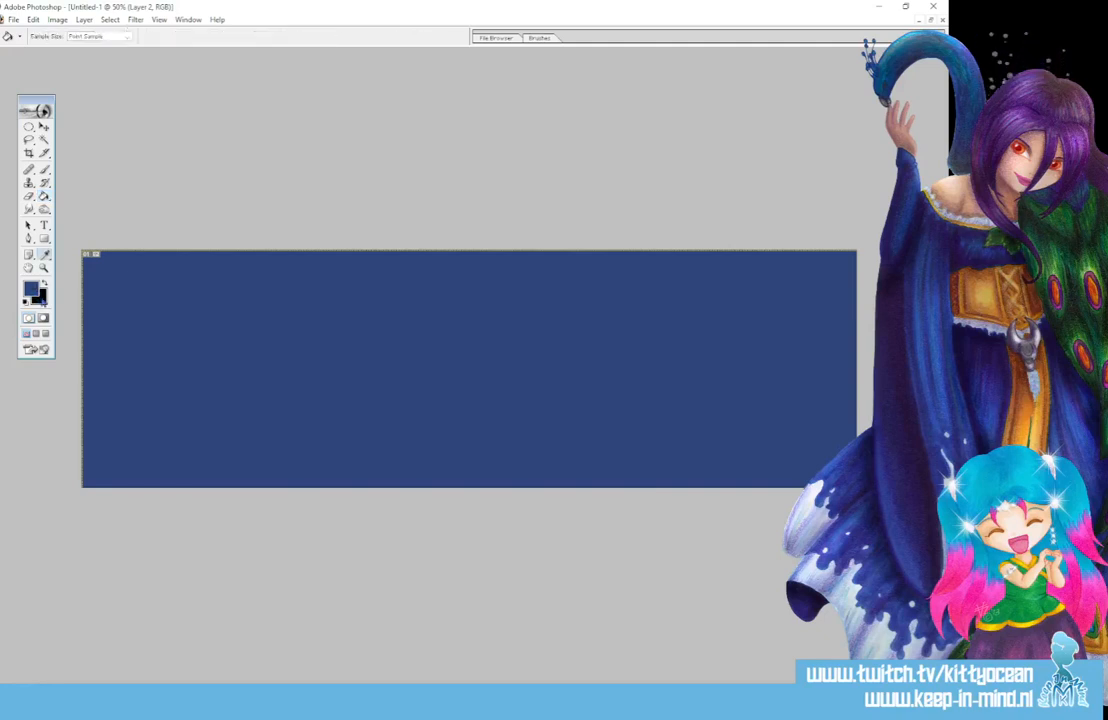
click(702, 276)
click(576, 177)
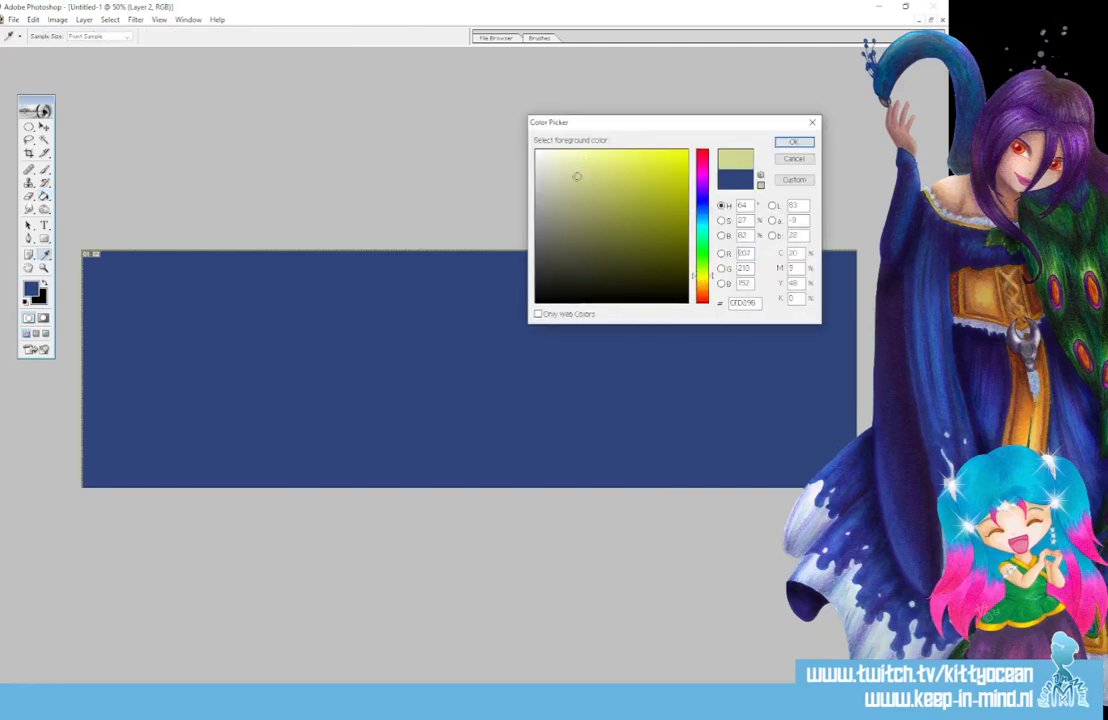
click(700, 282)
click(699, 280)
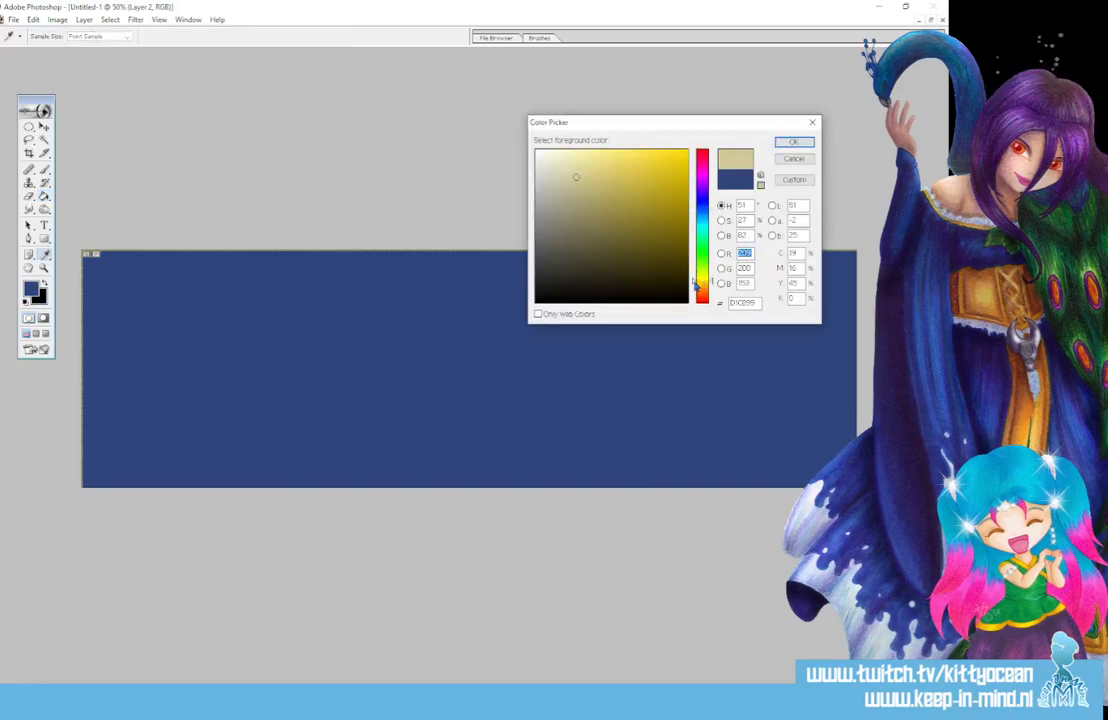
click(567, 165)
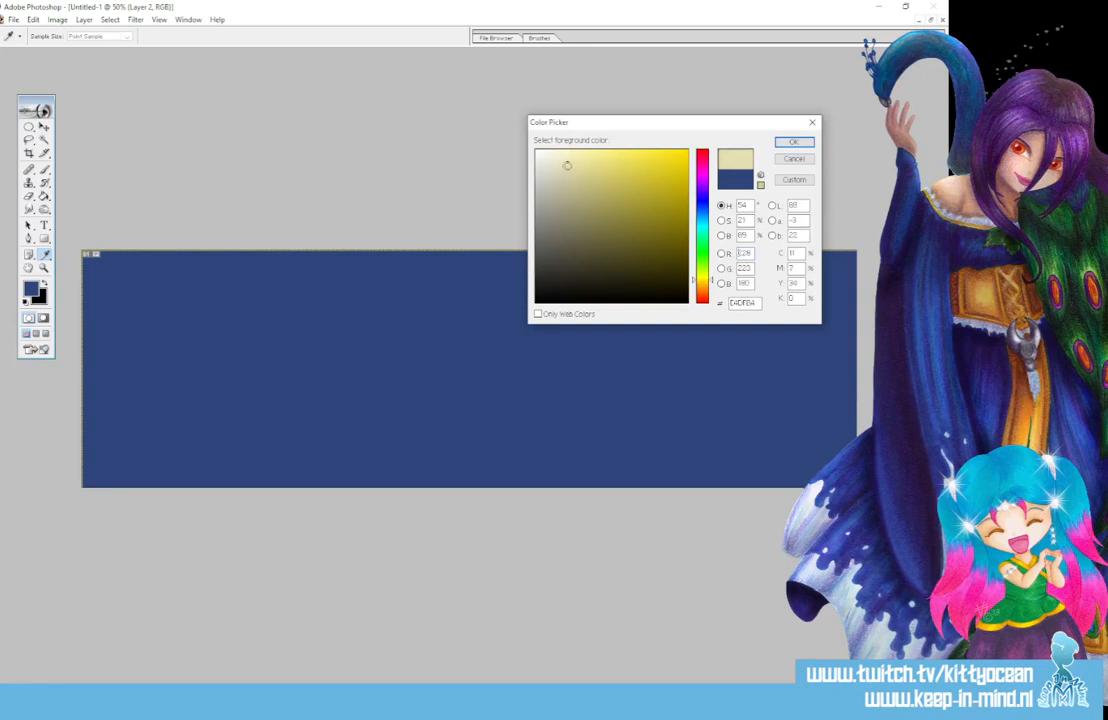
click(793, 142)
Step: Choose the hard round airbrush preset at 71 px, test it with one curved stroke across the canvas and undo that stroke
key(b)
click(540, 38)
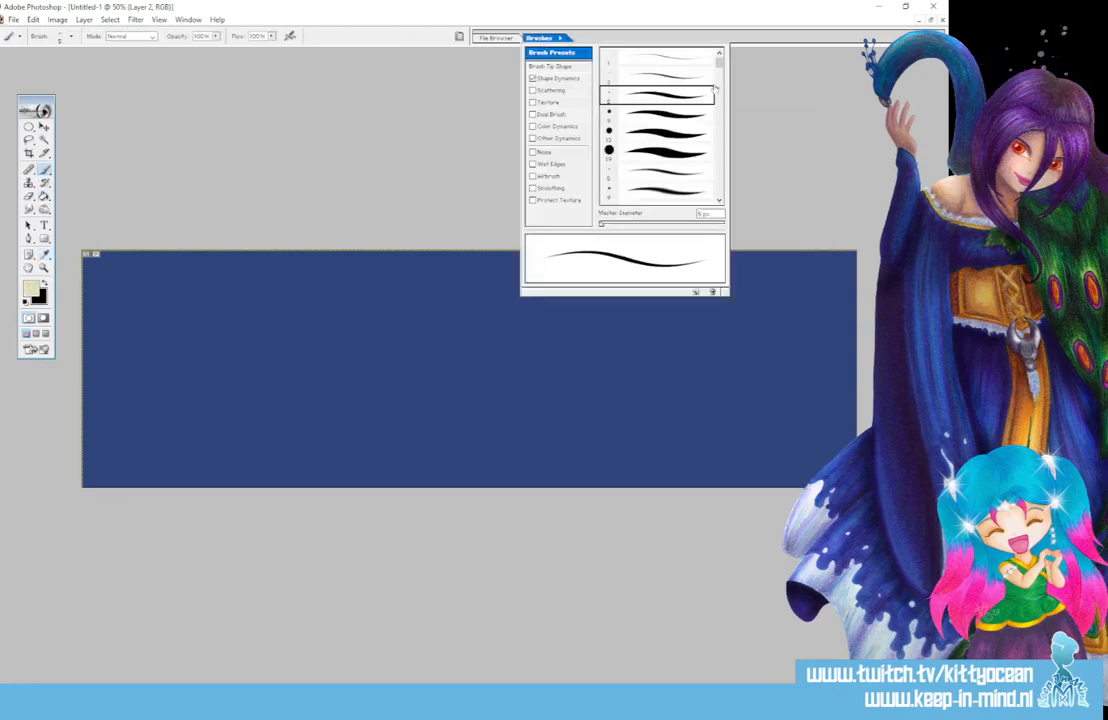
scroll(656, 199, down, 5)
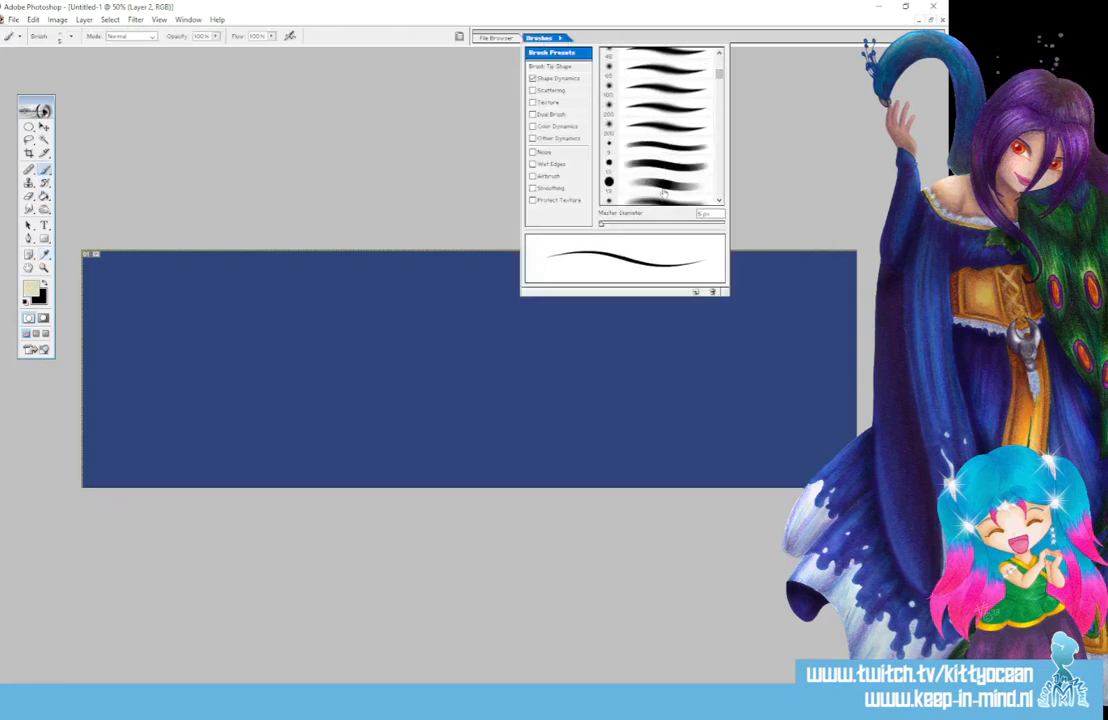
click(655, 185)
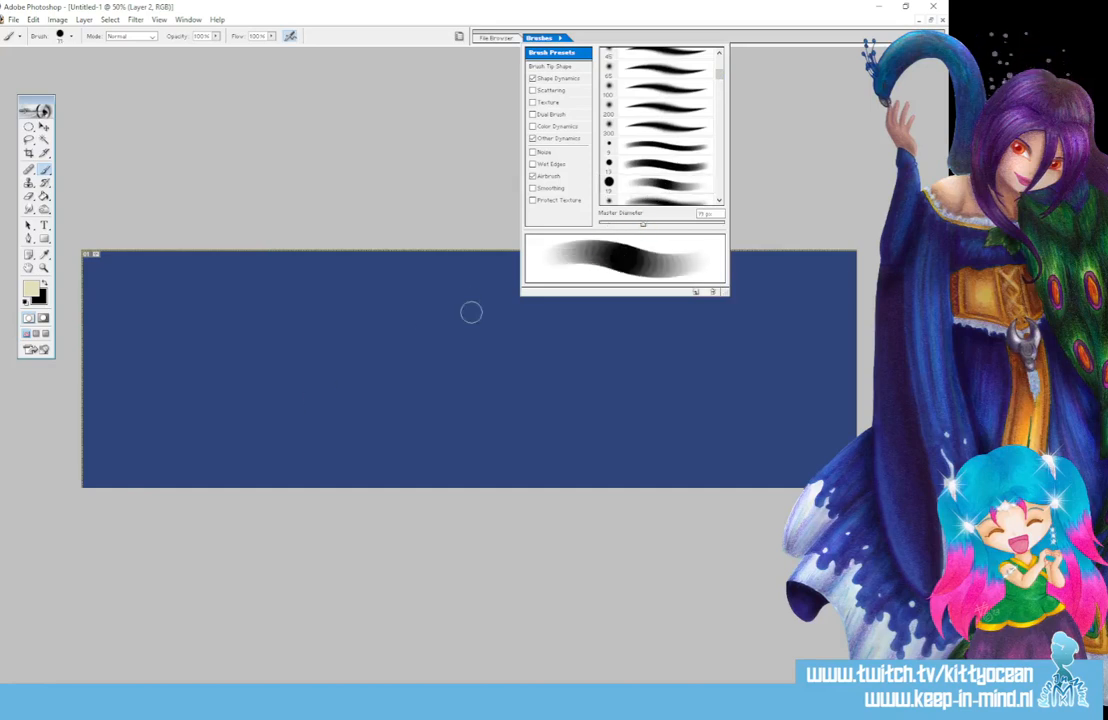
mouse_move(235, 417)
mouse_down()
mouse_move(383, 371)
mouse_move(666, 330)
mouse_up()
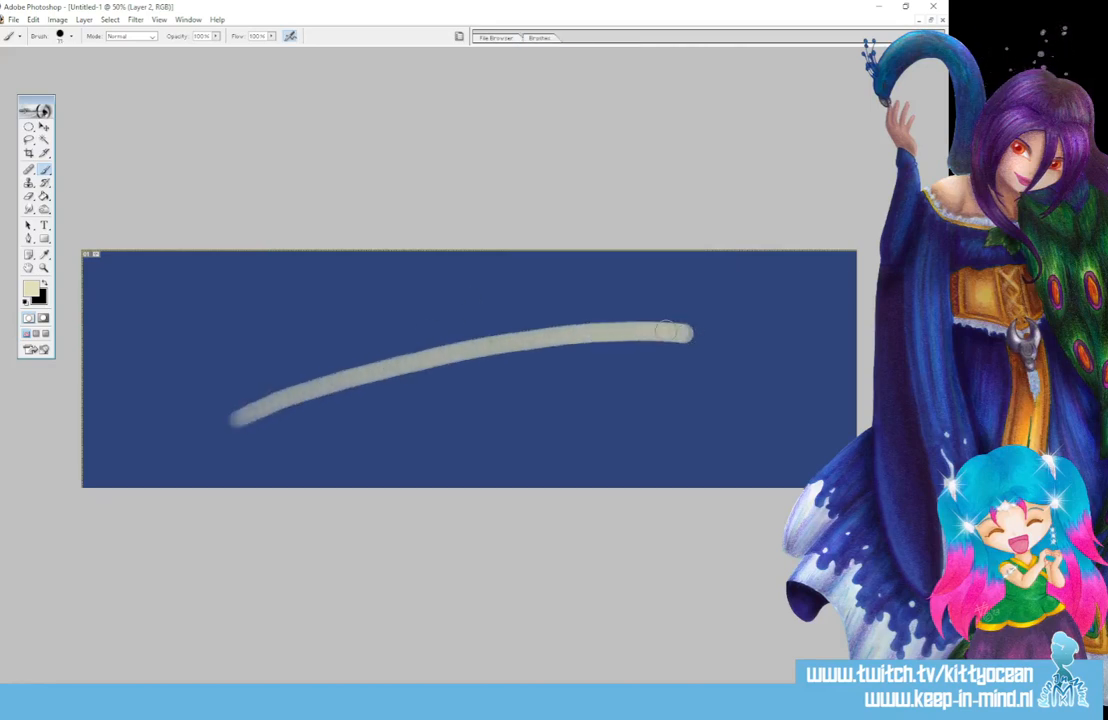
key(ctrl+z)
Step: Set the brush tip to 154 px diameter with 1% spacing and paint a broad arched band across the blue canvas
click(539, 37)
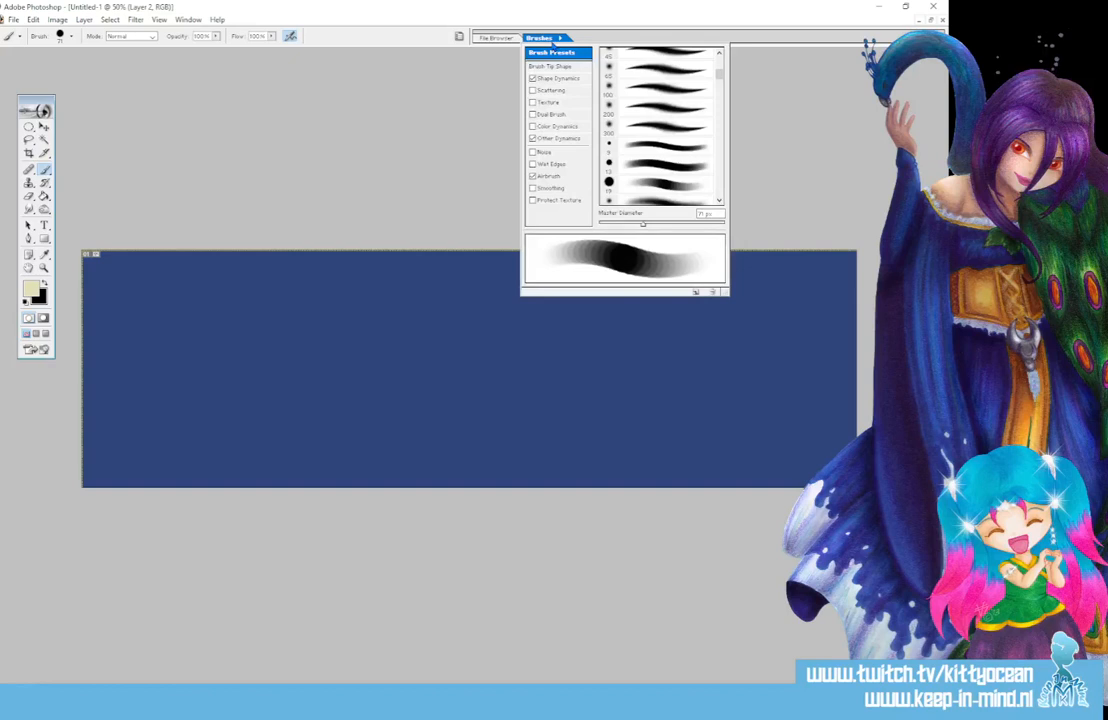
click(553, 66)
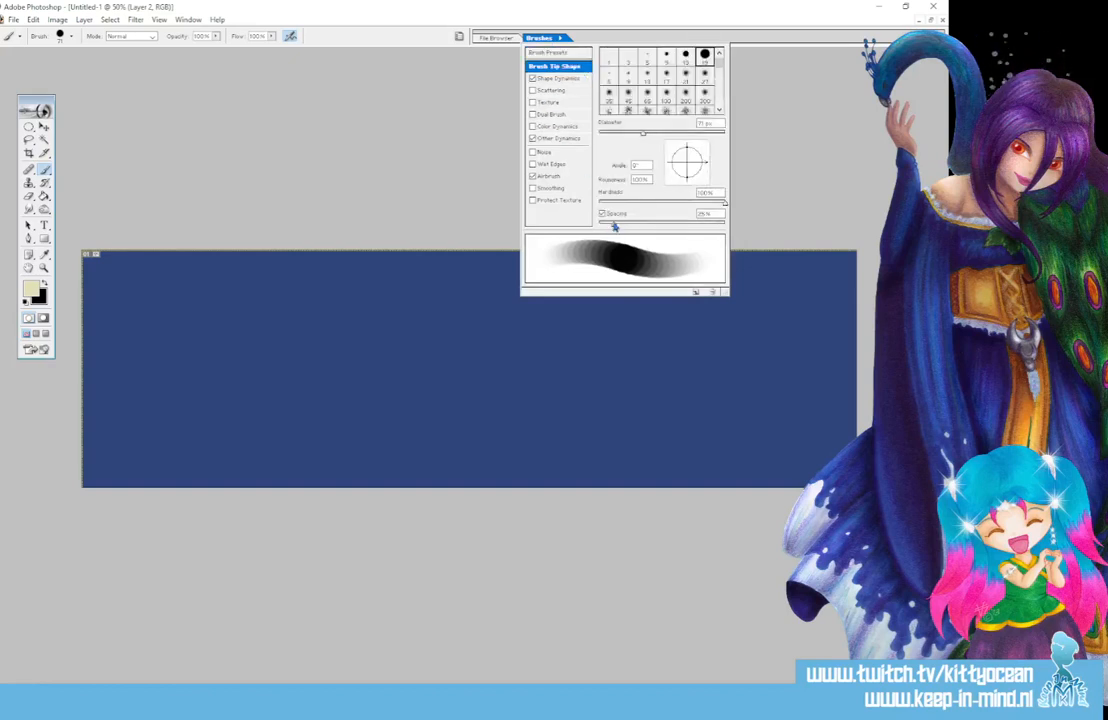
drag(642, 133, 679, 133)
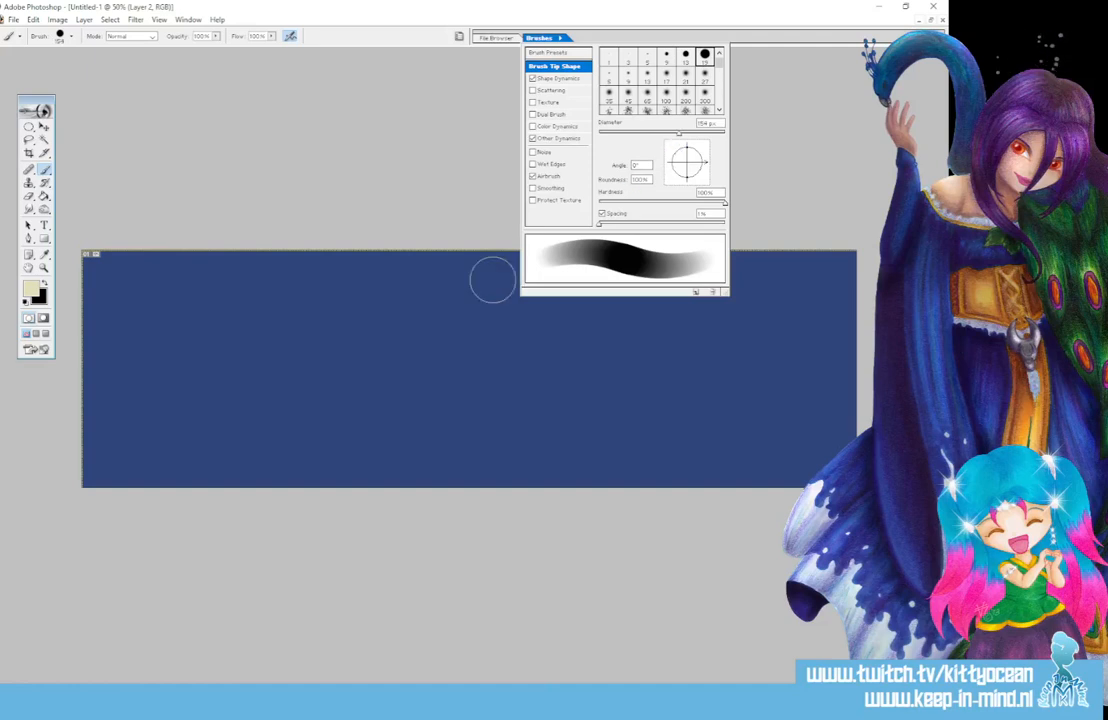
mouse_move(270, 408)
mouse_down()
mouse_move(384, 356)
mouse_move(611, 312)
mouse_move(693, 310)
mouse_up()
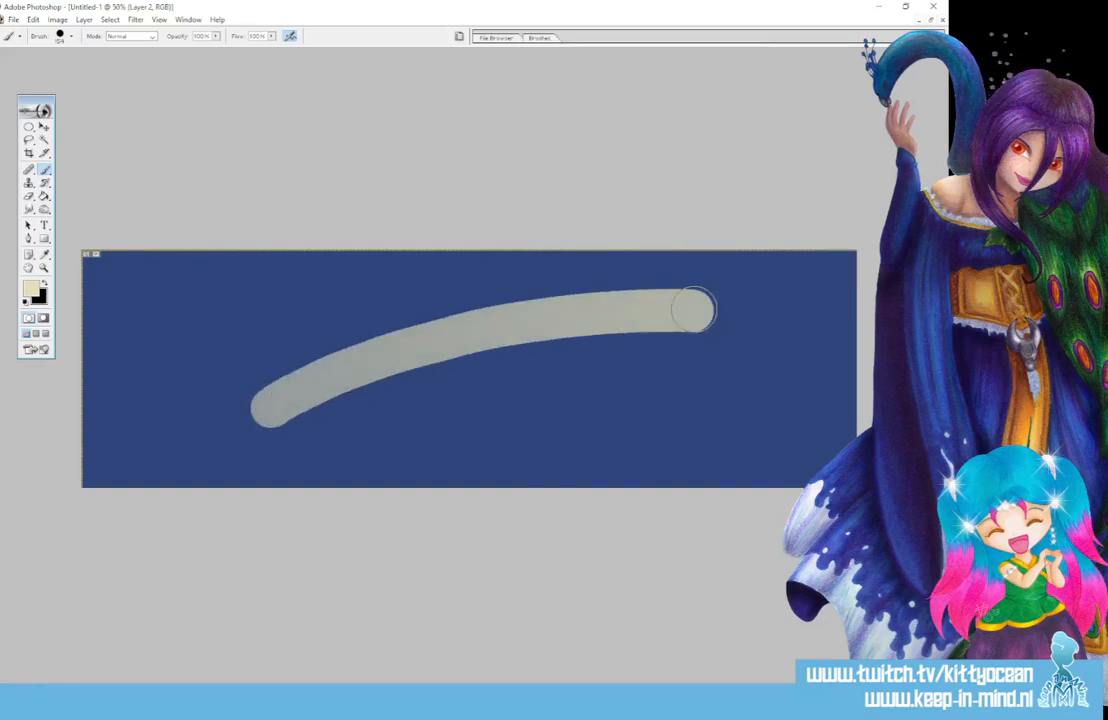
Step: Set the foreground colour to yellow E9E2A5 and paint over most of the arched band, leaving its upper end uncovered
click(30, 287)
click(580, 162)
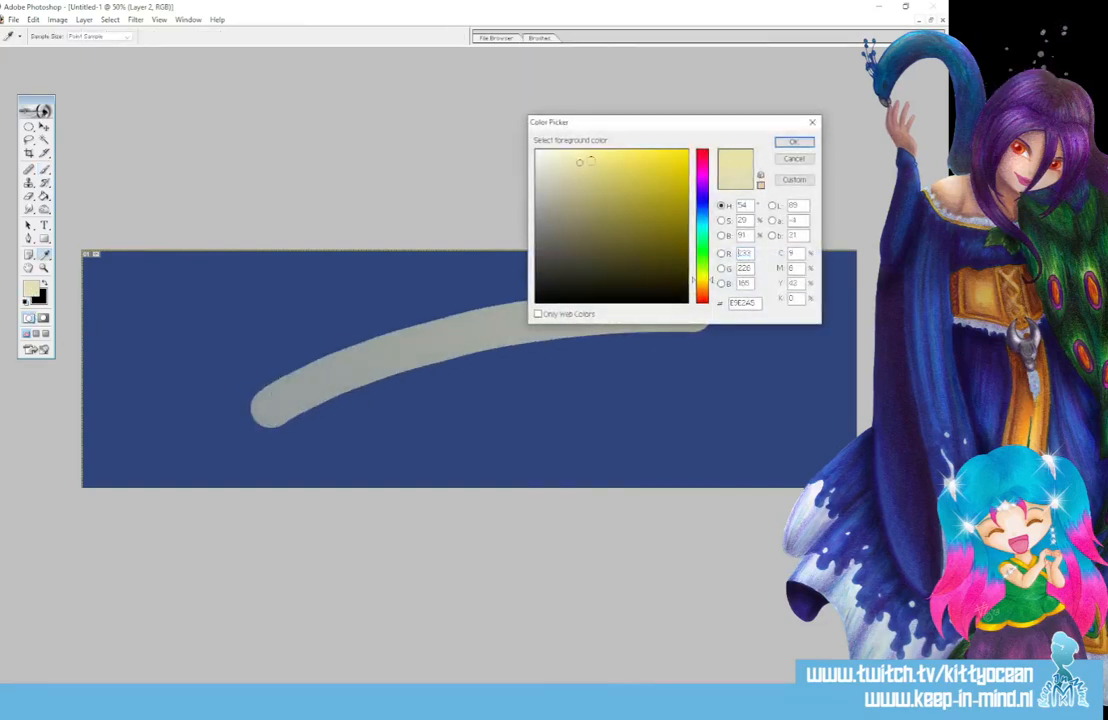
click(793, 142)
mouse_move(267, 403)
mouse_down()
mouse_move(470, 309)
mouse_move(693, 311)
mouse_up()
Step: Lighten the foreground colour in stages, including F0ECCA, and layer progressively shorter cream strokes over the band's lower end
click(31, 288)
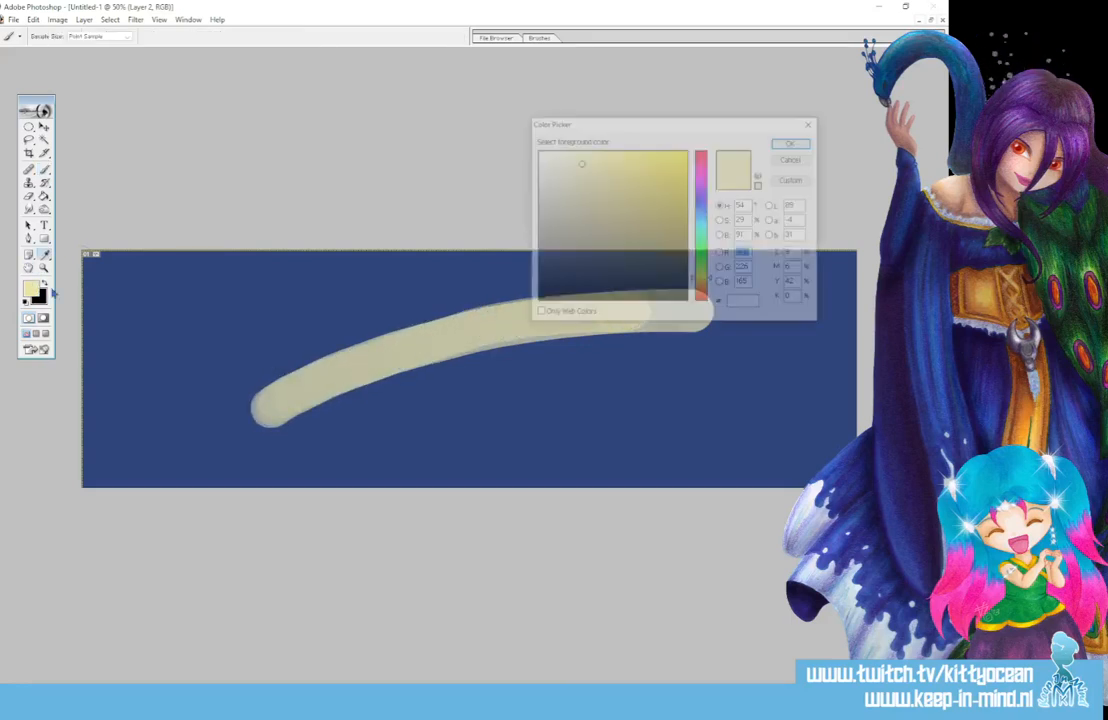
click(789, 143)
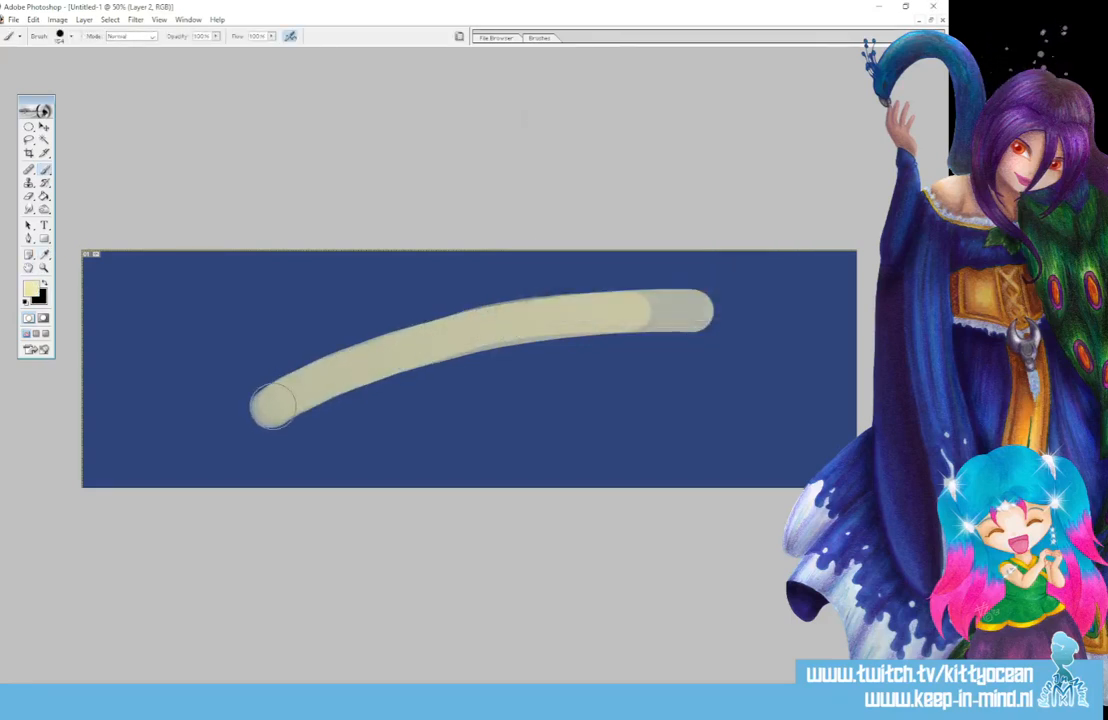
drag(273, 406, 432, 339)
click(32, 287)
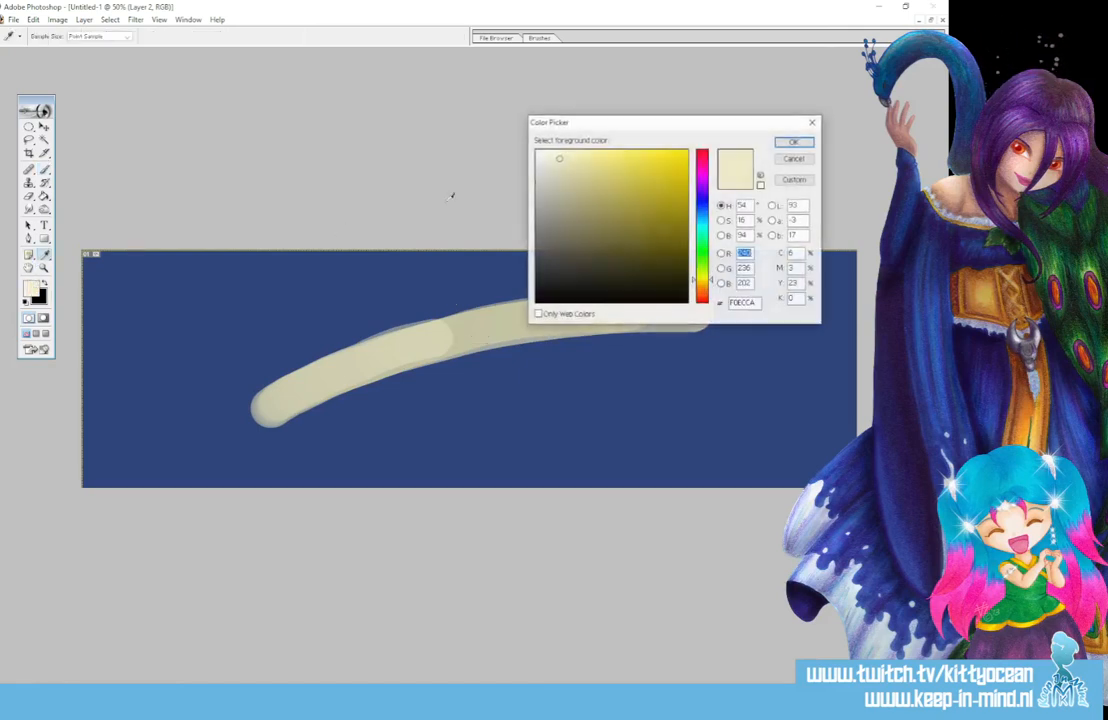
click(793, 142)
drag(440, 335, 650, 305)
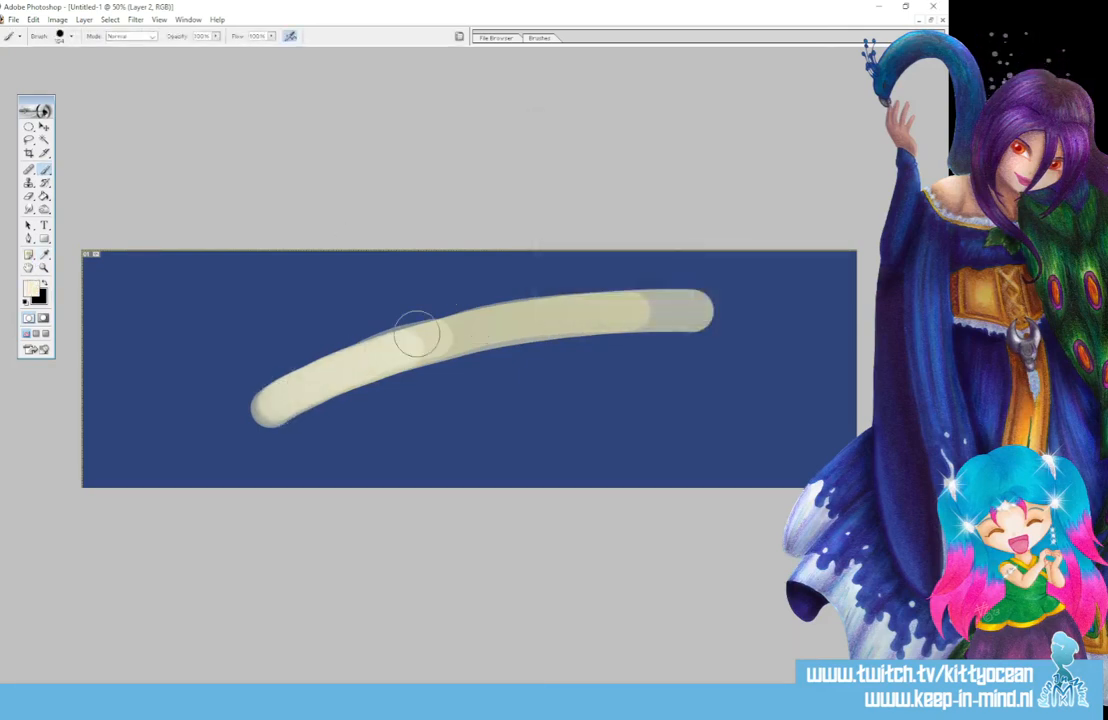
drag(275, 402, 336, 371)
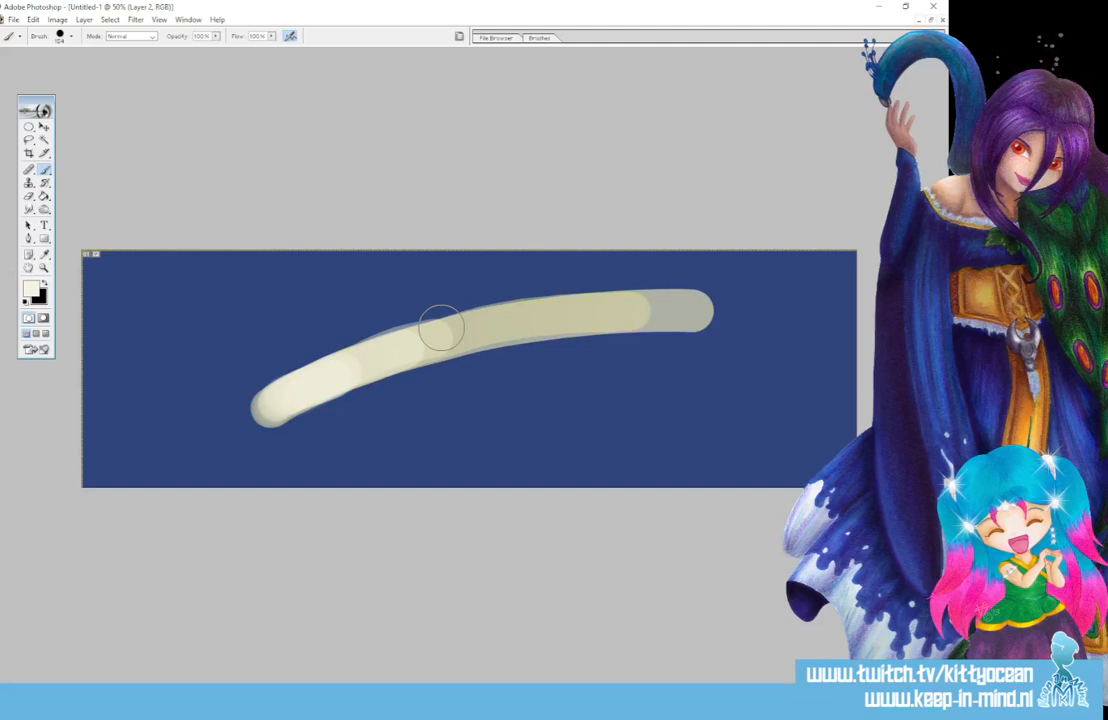
Step: Apply a Gaussian Blur with a 4.7 pixel radius to the painted band
click(135, 20)
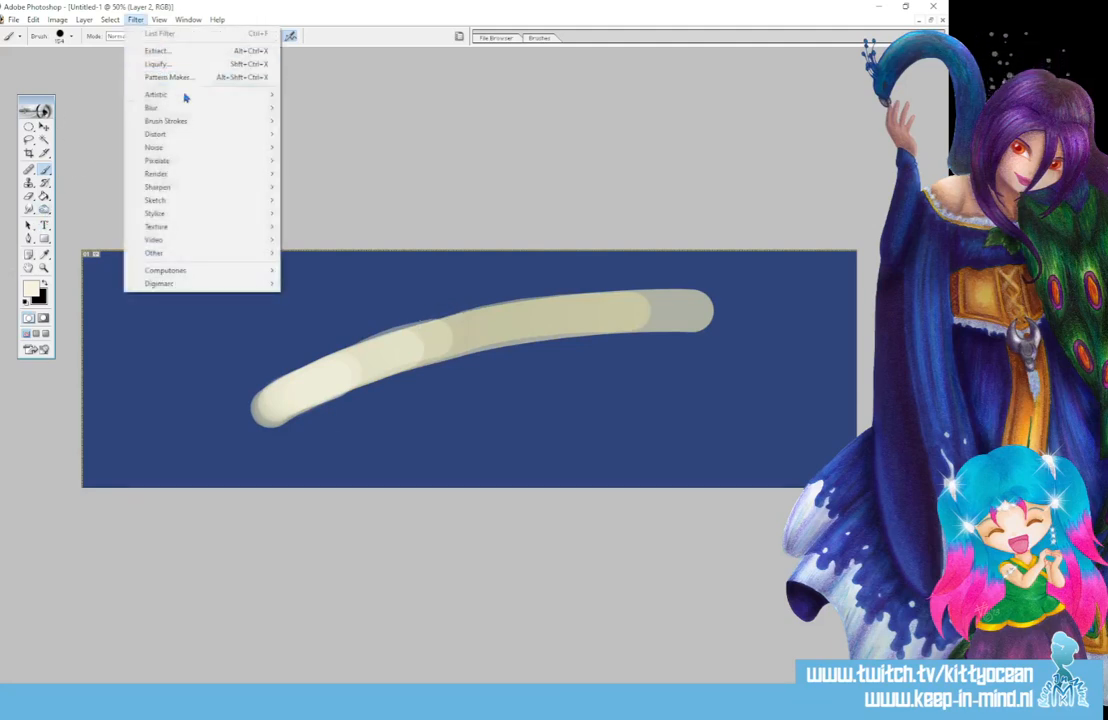
mouse_move(190, 107)
click(349, 136)
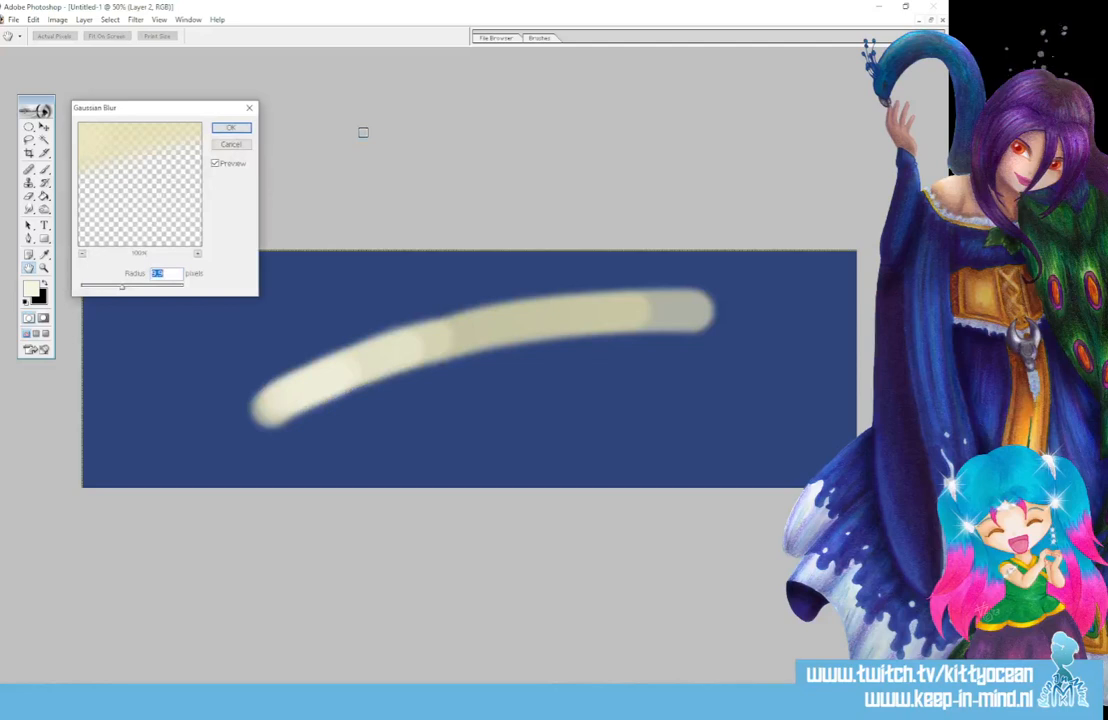
drag(123, 288, 106, 288)
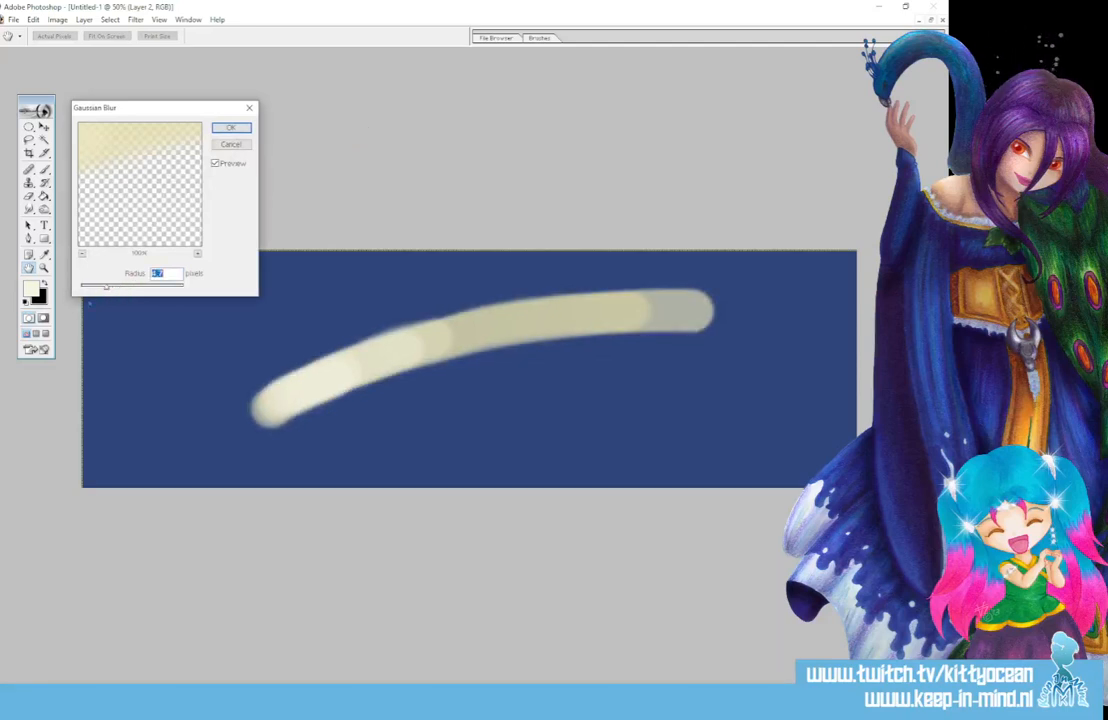
click(229, 128)
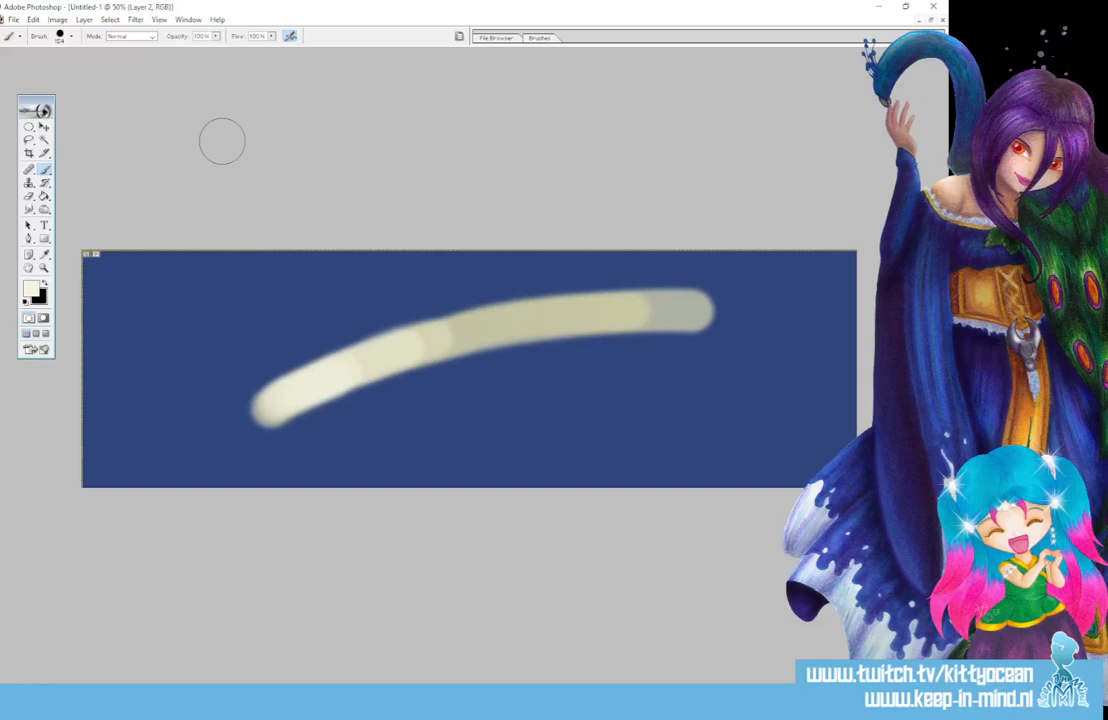
Step: Set the Smudge tool's tip to 53 px and smudge the colour transitions along the band
key(r)
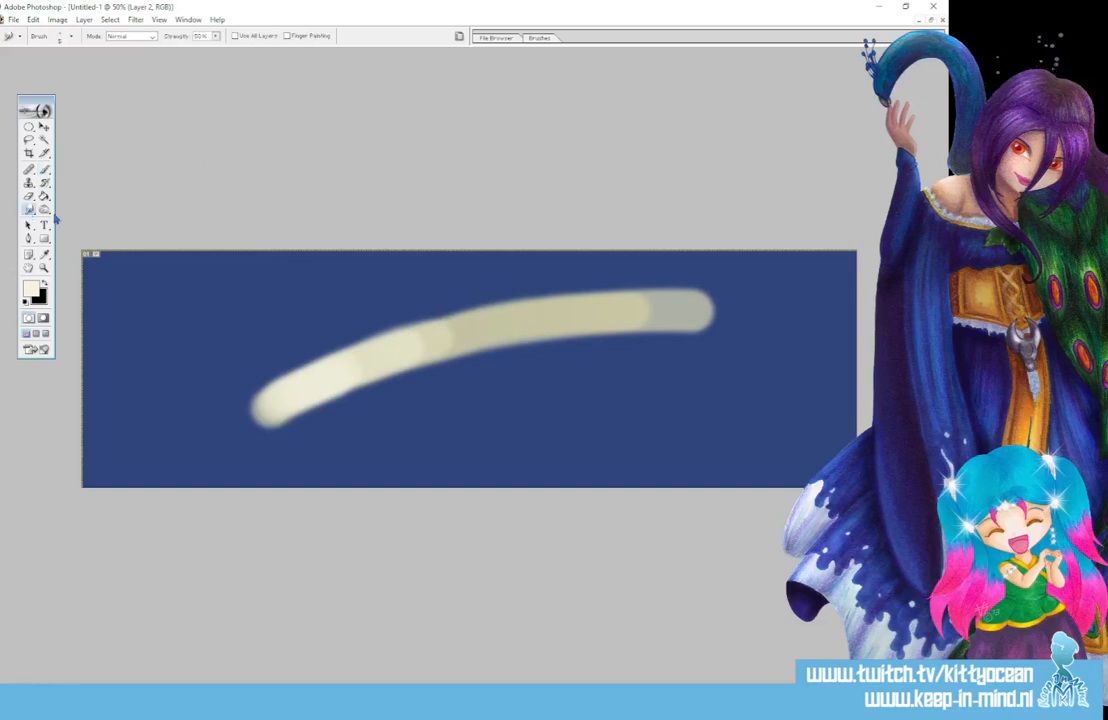
click(540, 38)
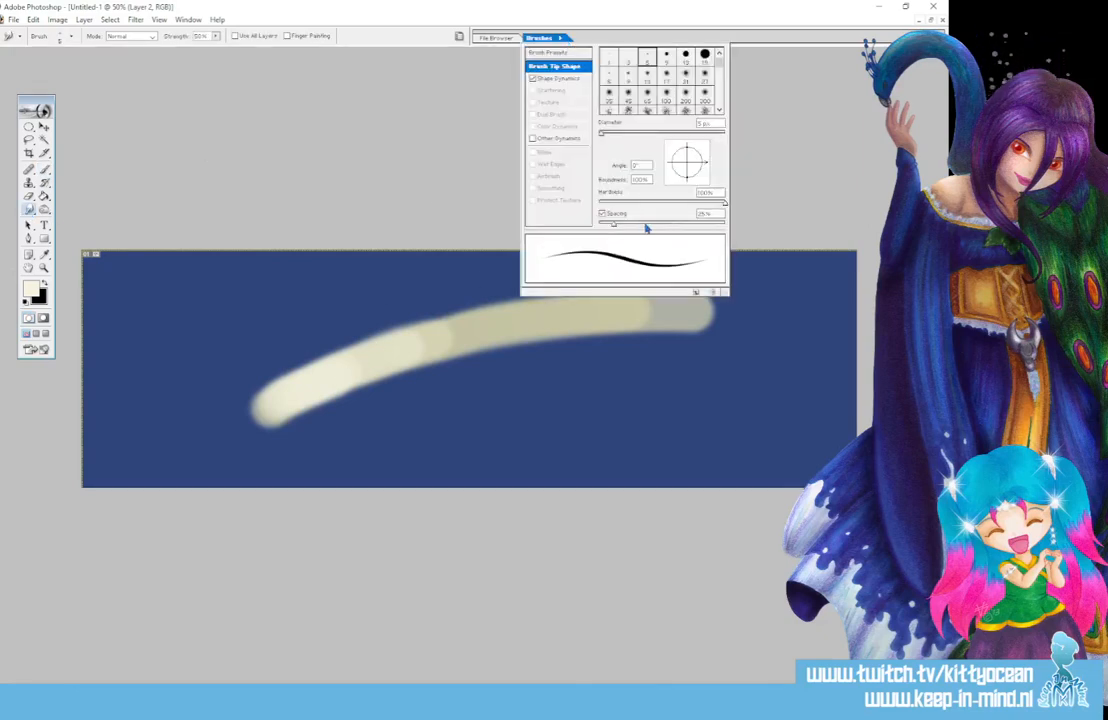
click(632, 133)
drag(613, 223, 598, 224)
mouse_move(381, 339)
mouse_down()
mouse_move(357, 358)
mouse_move(535, 316)
mouse_move(401, 369)
mouse_up()
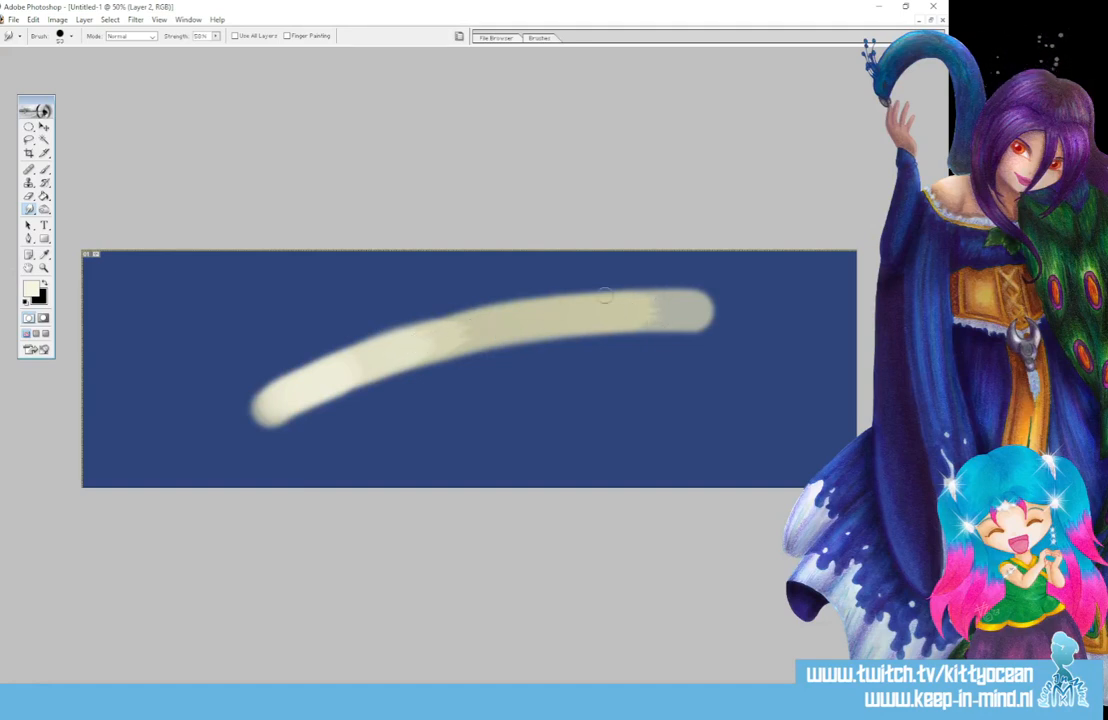
Step: Lower the Smudge tool's strength to 34% and soften the band's colour transitions further
click(214, 37)
drag(181, 41, 174, 48)
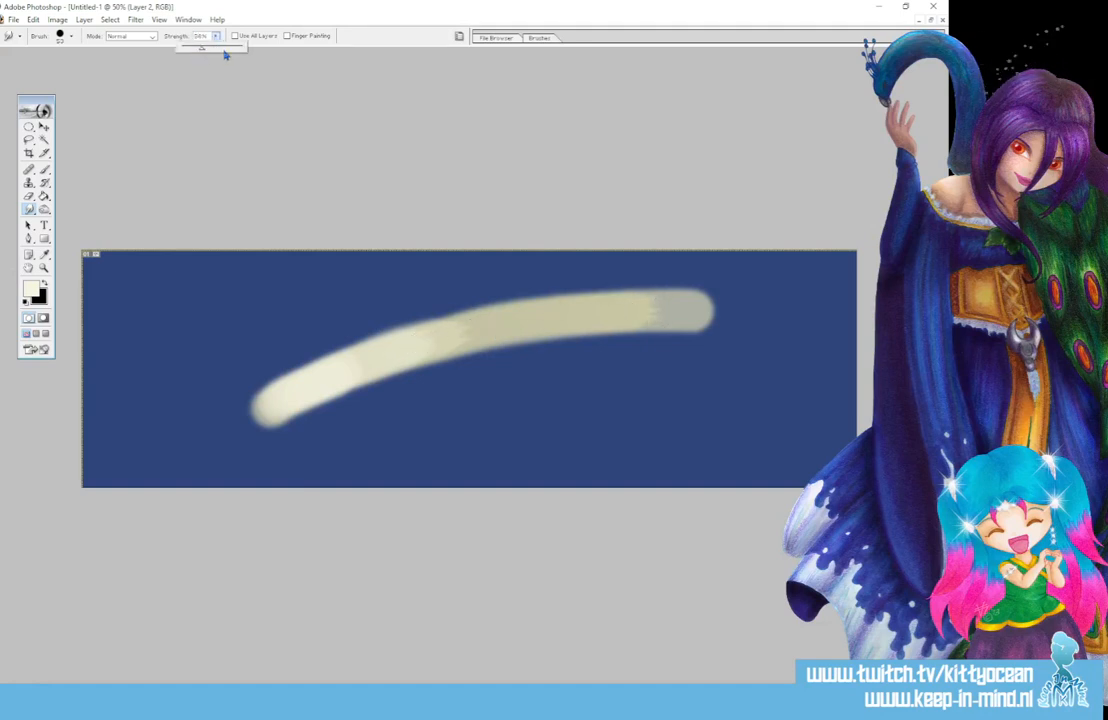
click(540, 37)
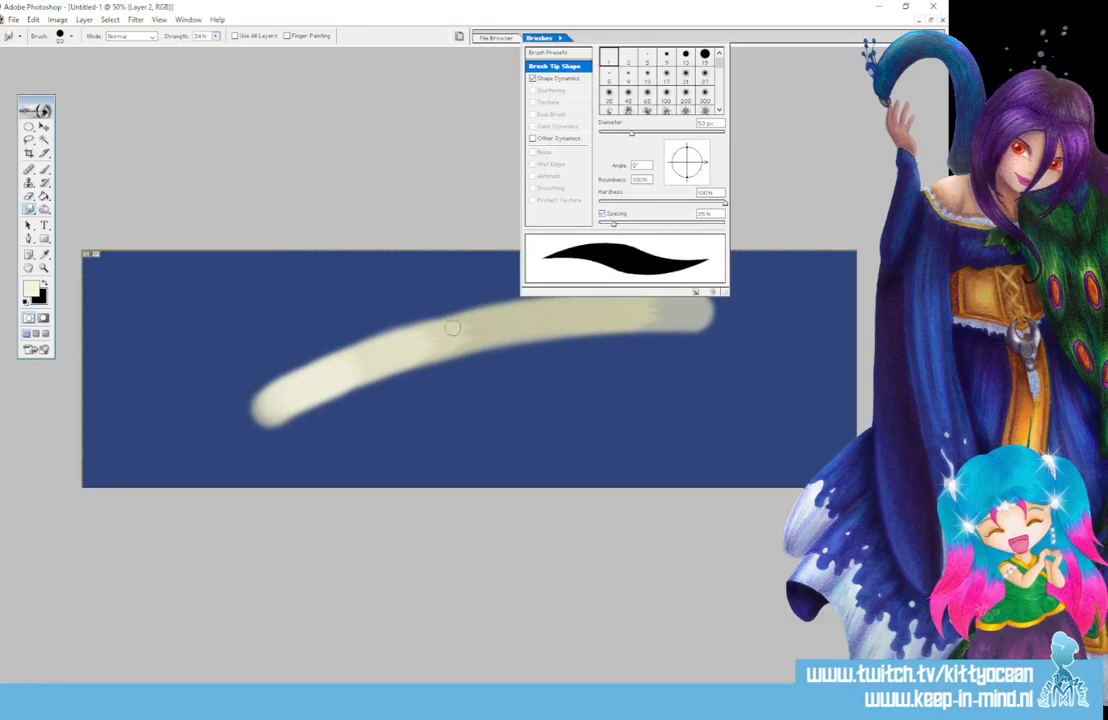
click(491, 318)
drag(464, 330, 470, 339)
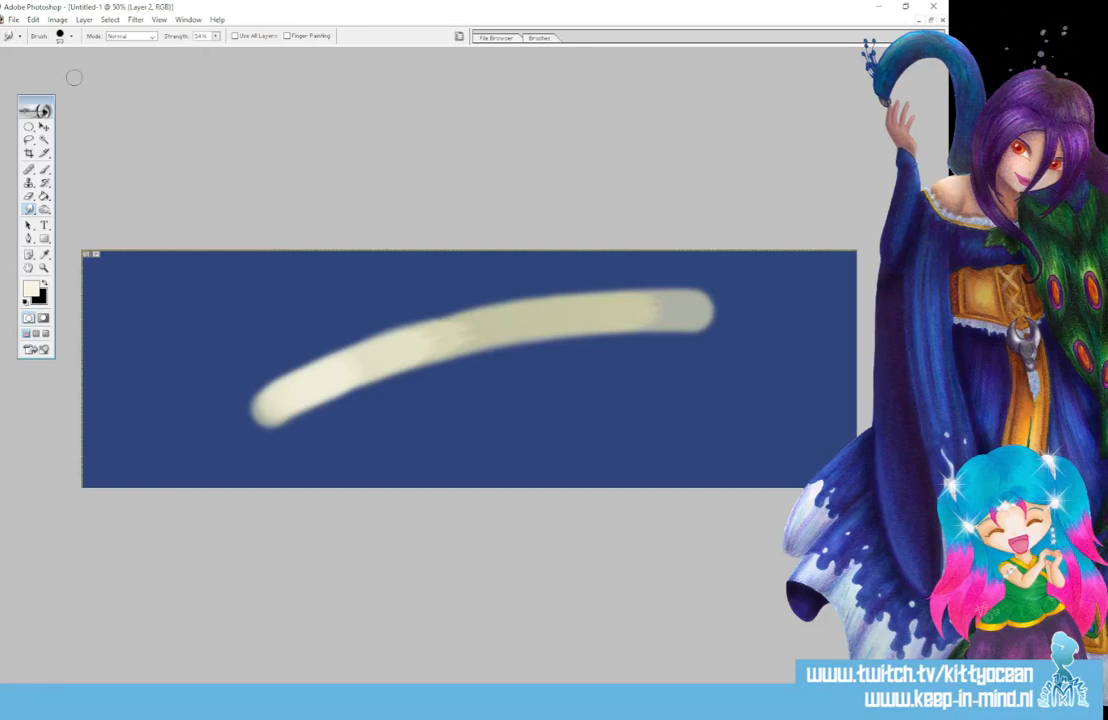
Step: Save the light band image as flame.psd in the comic's folder and close it
click(13, 21)
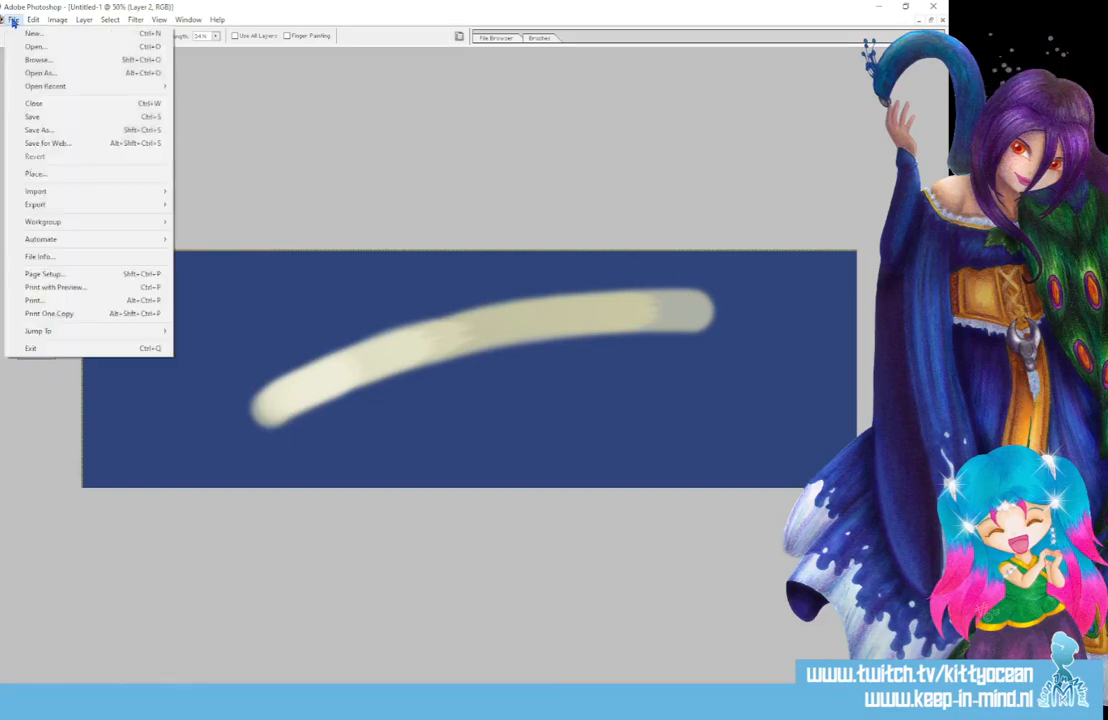
click(67, 129)
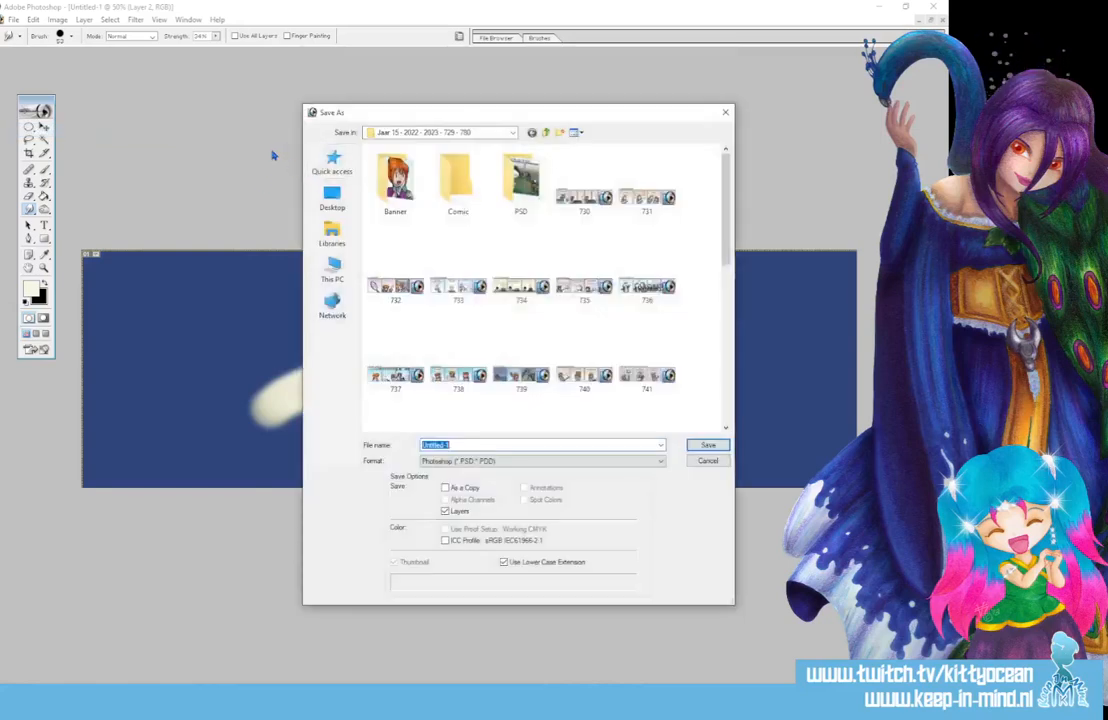
text(l)
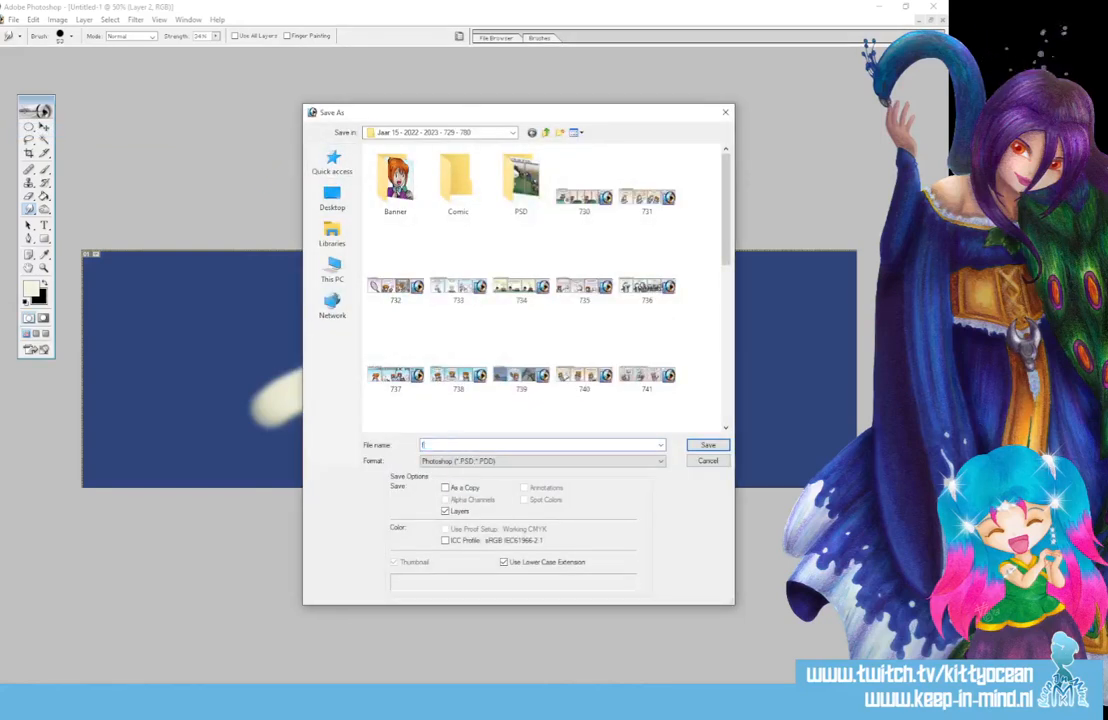
key(Return)
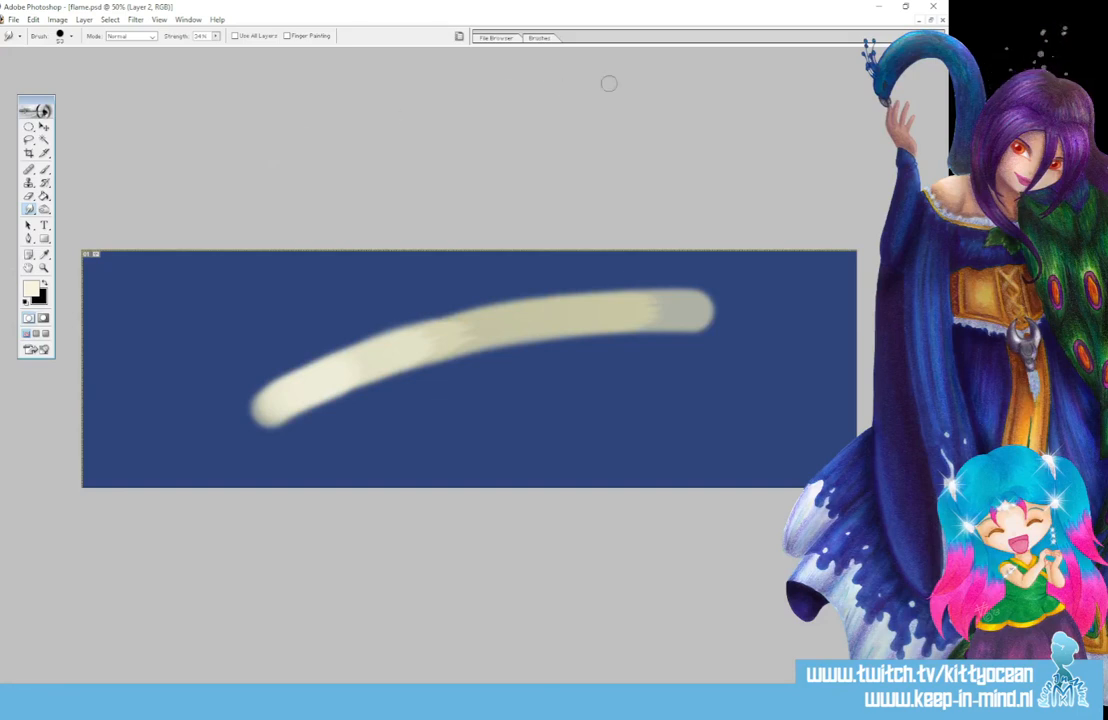
click(941, 21)
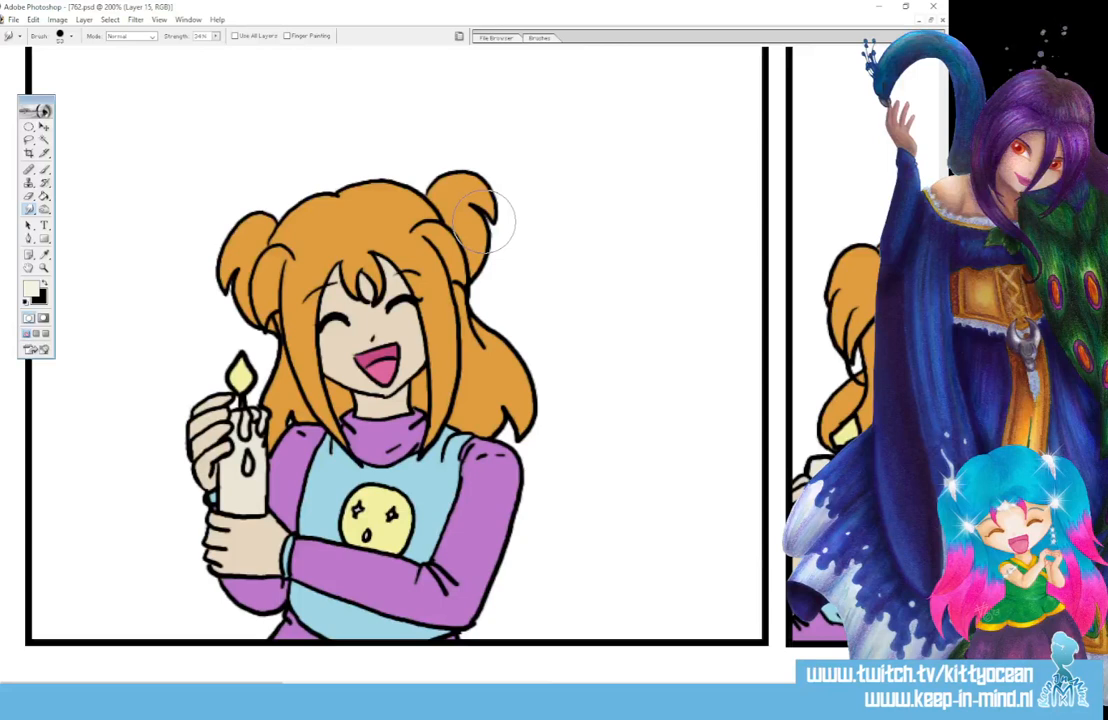
Step: Duplicate Layer 15 of the comic strip within the same document, keeping the suggested copy name
key(ctrl+minus)
key(ctrl+minus)
key(ctrl+minus)
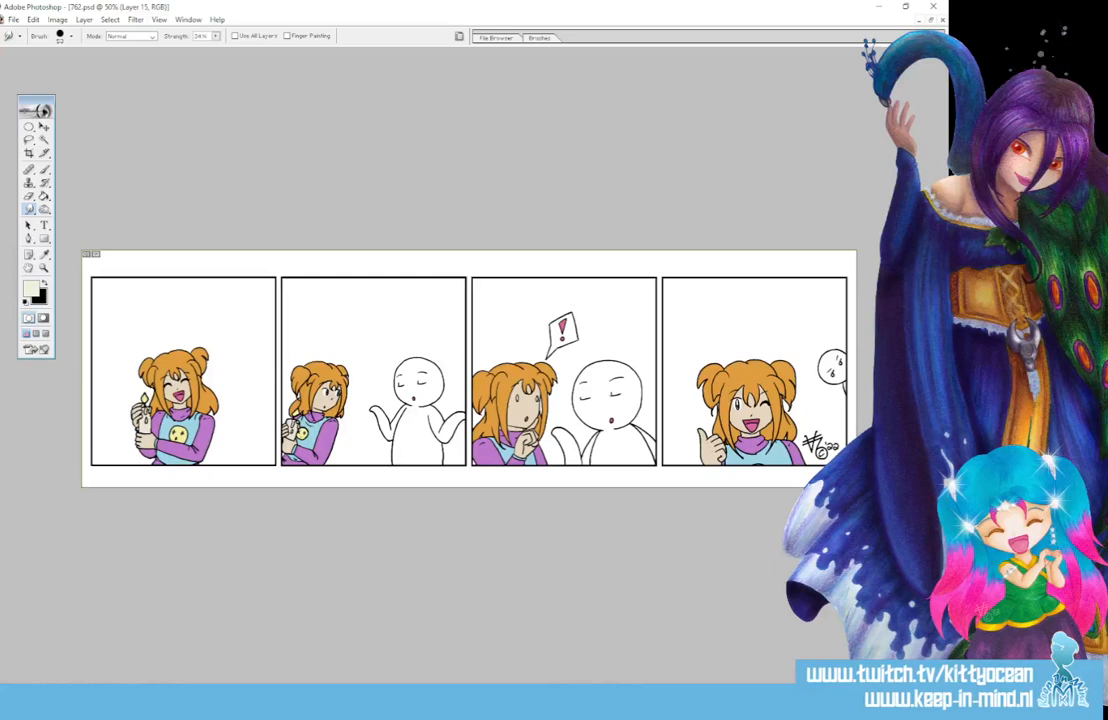
key(ctrl+alt+j)
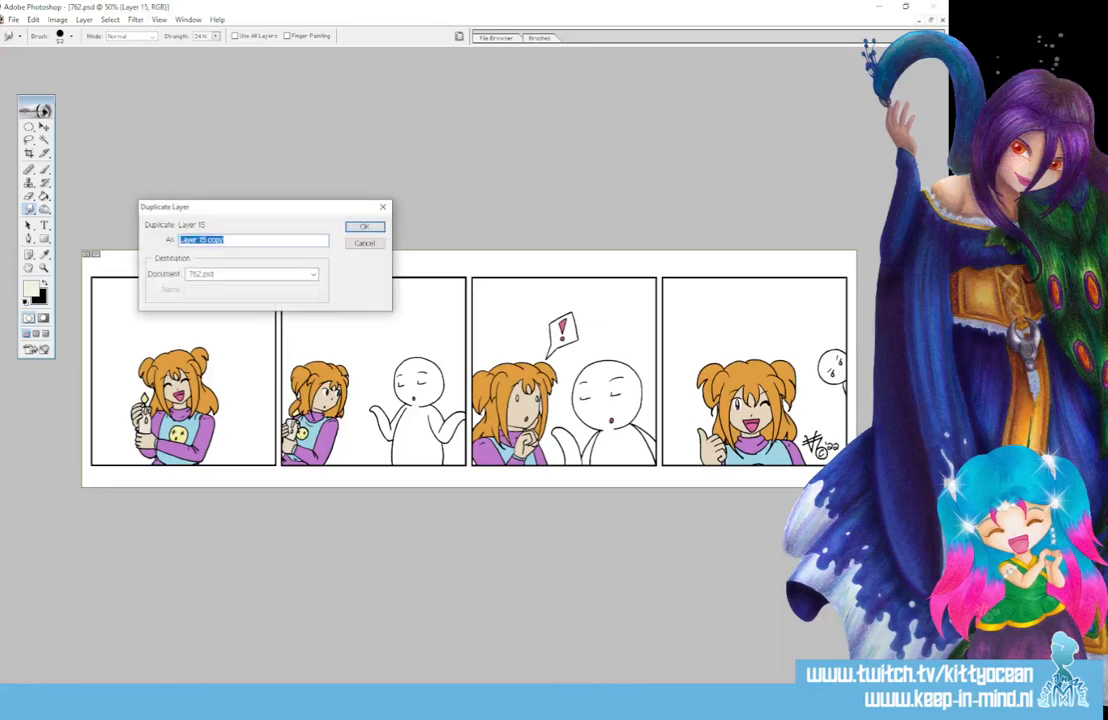
click(366, 228)
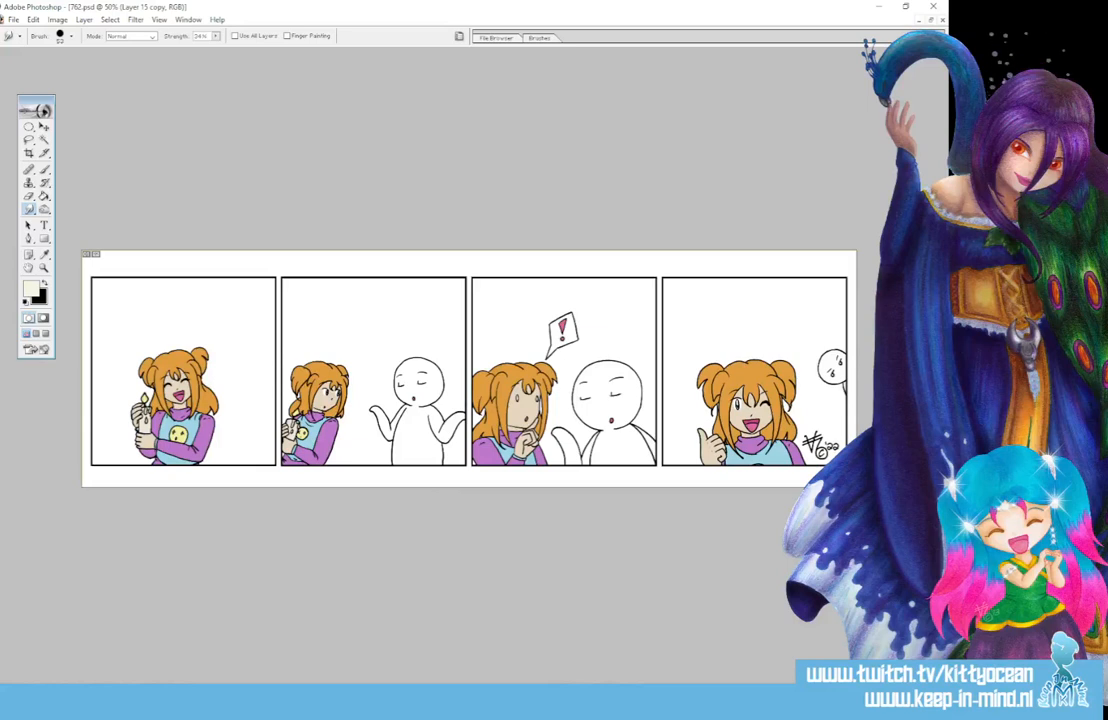
Step: Shade the orange-haired girl's hair, skin and clothes in all four panels with the Burn tool on midtones at 66% exposure
click(44, 208)
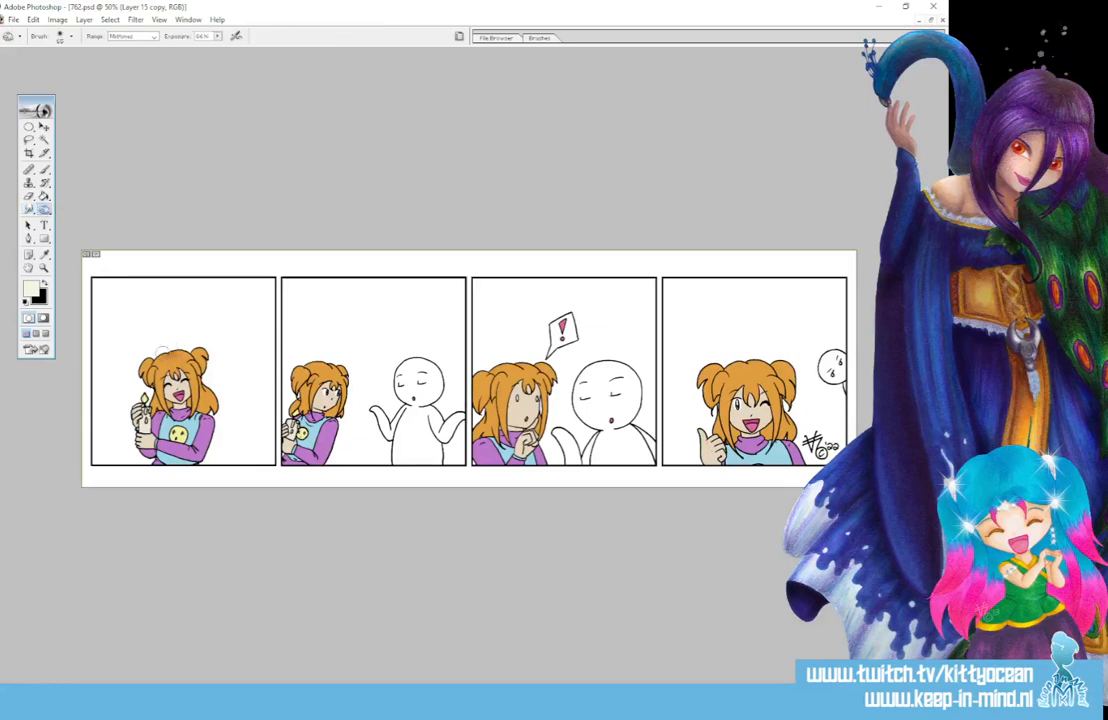
drag(145, 374, 208, 368)
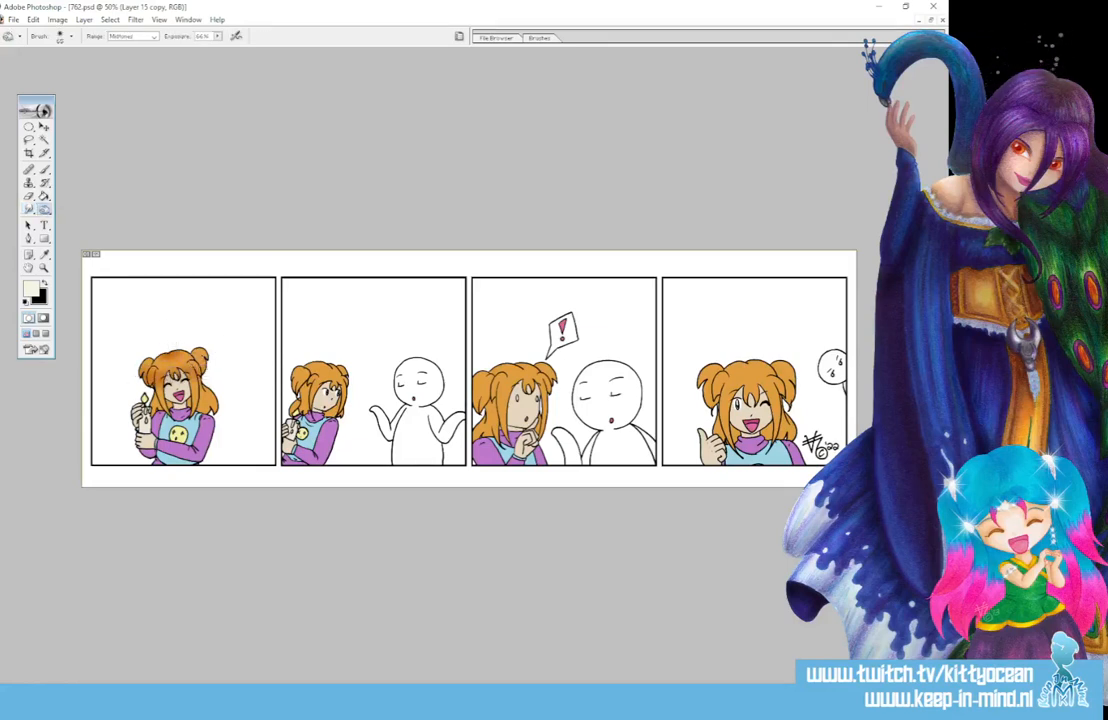
drag(150, 398, 213, 408)
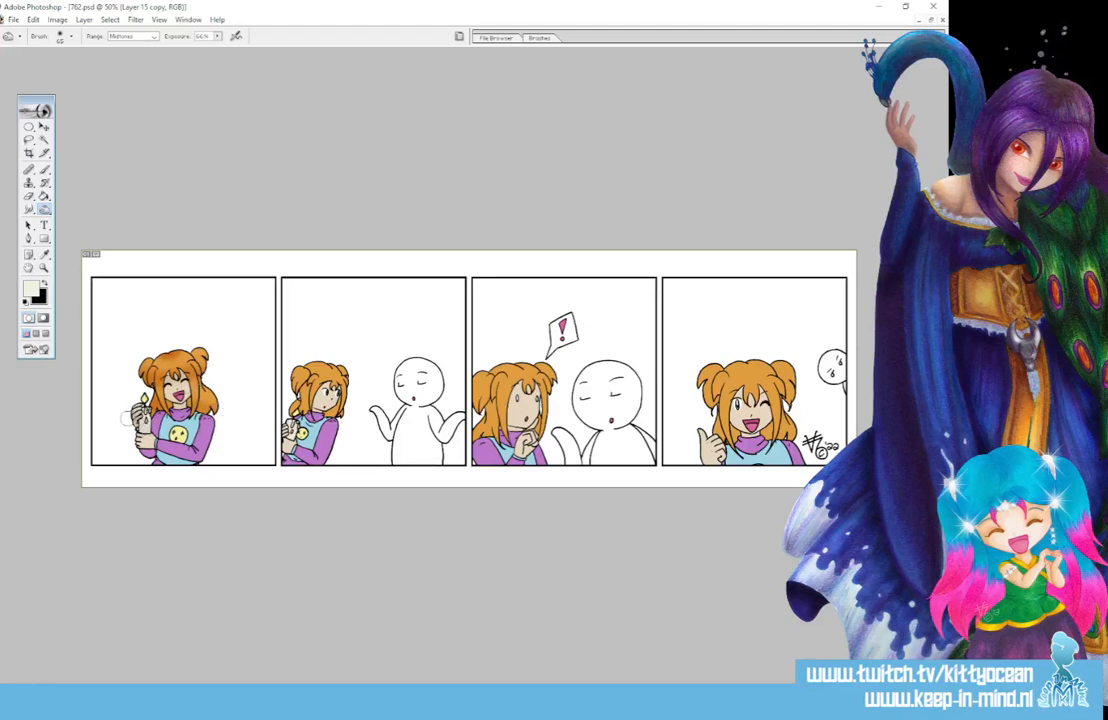
mouse_move(137, 383)
mouse_down()
mouse_move(176, 397)
mouse_move(171, 362)
mouse_move(138, 364)
mouse_move(166, 359)
mouse_up()
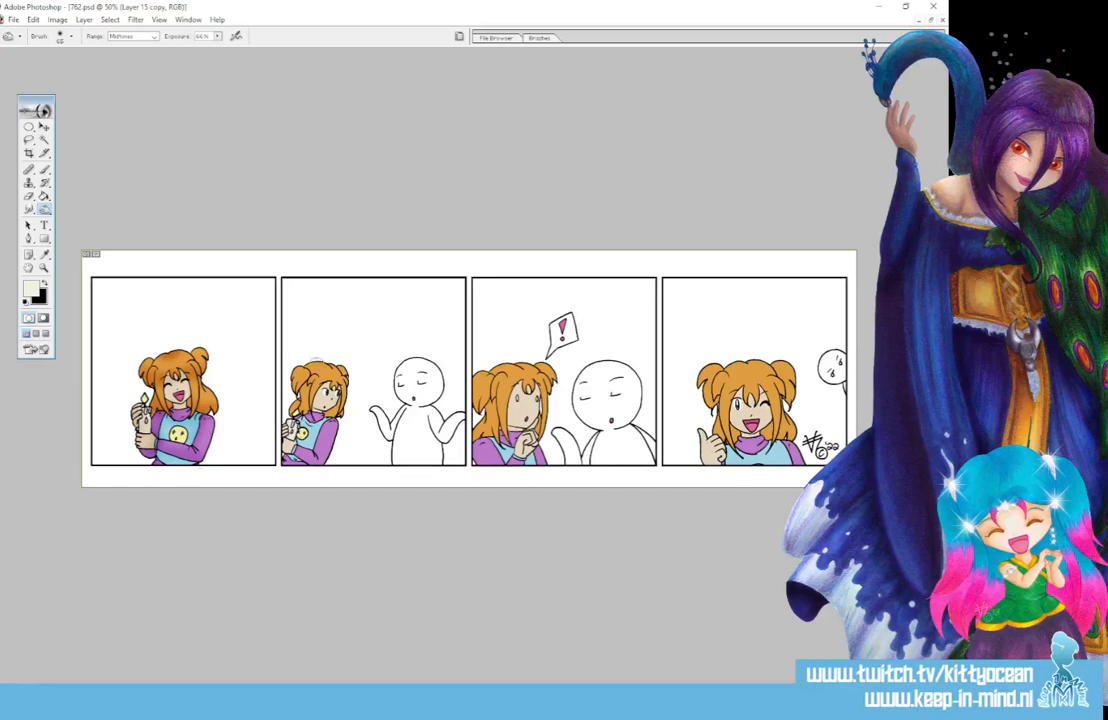
drag(299, 372, 323, 386)
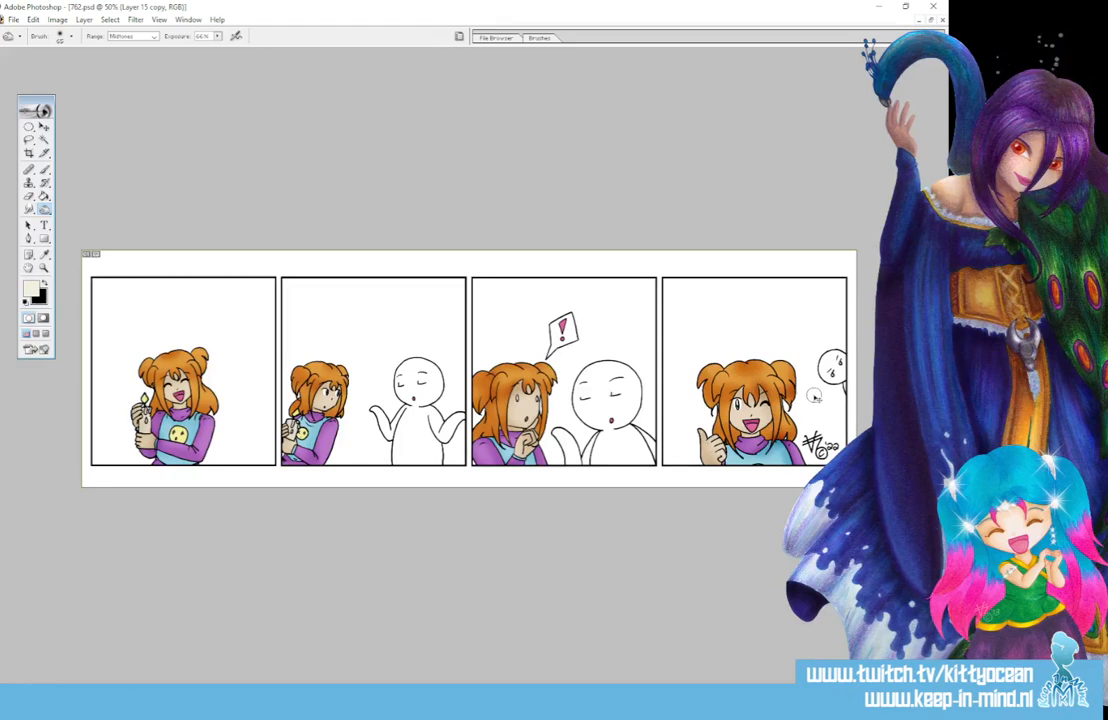
Step: Sample the orange of the girl's hair in the fourth panel and touch up a spot there with a 5 px brush
key(ctrl+plus)
key(ctrl+plus)
drag(664, 682, 843, 682)
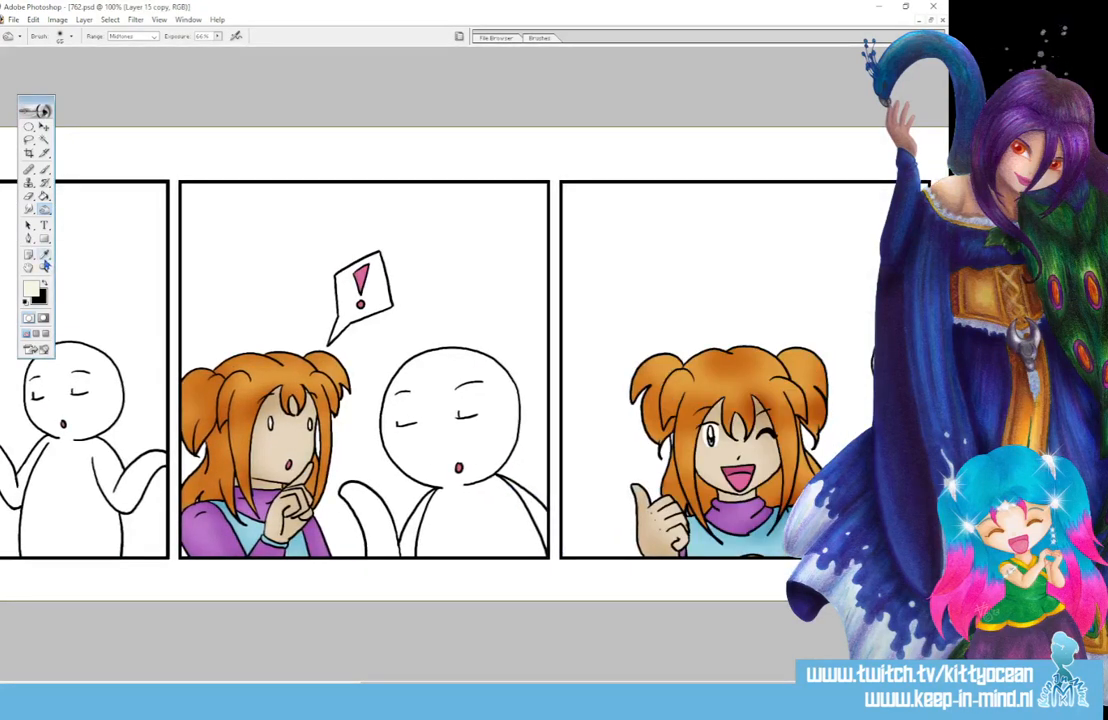
click(44, 255)
click(668, 411)
click(44, 170)
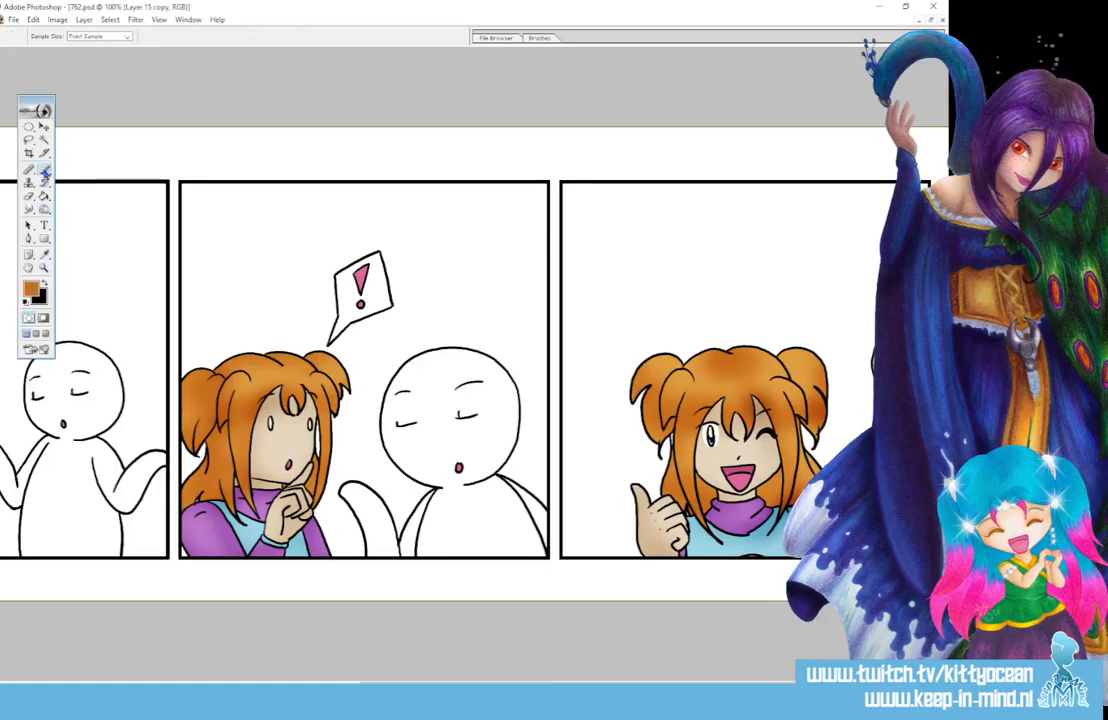
click(538, 37)
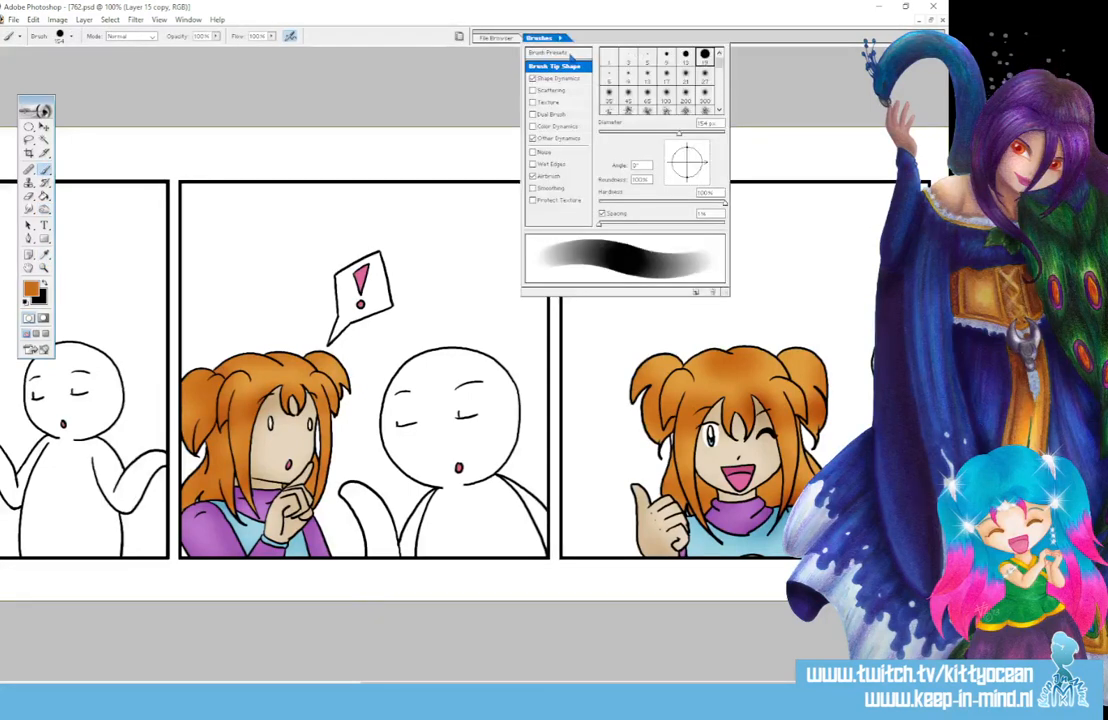
click(572, 55)
click(670, 97)
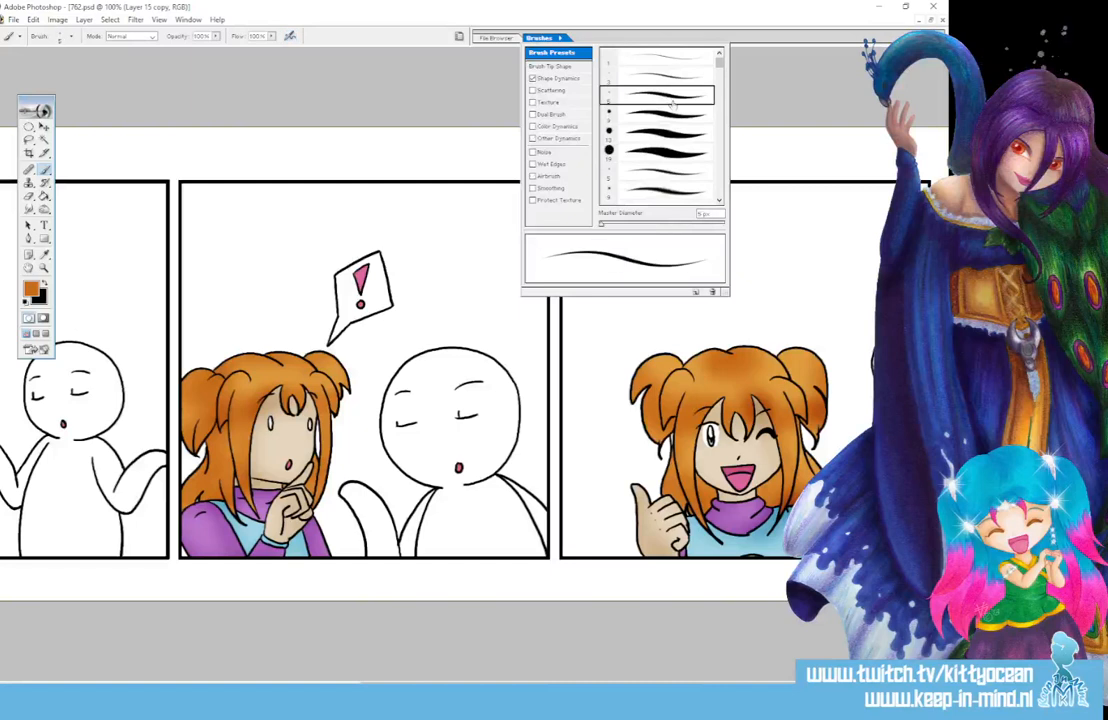
click(671, 436)
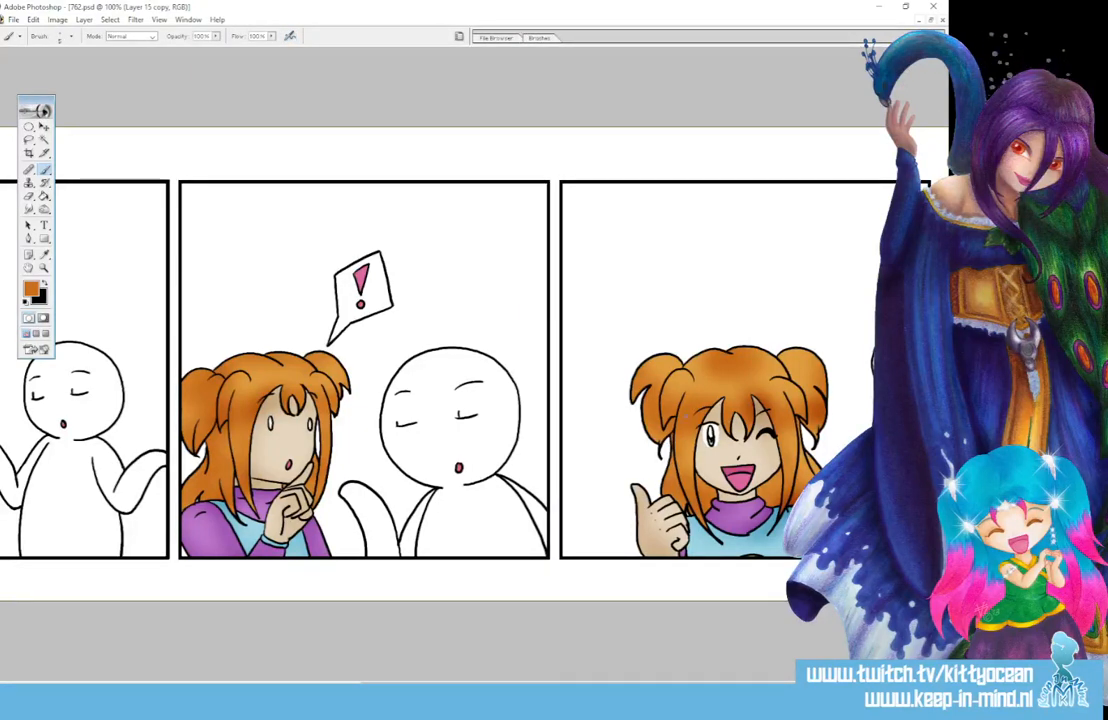
Step: Brighten the girl across all panels with a 46 px Dodge tool set to highlights at 17% exposure
key(ctrl+minus)
key(ctrl+minus)
key(ctrl+minus)
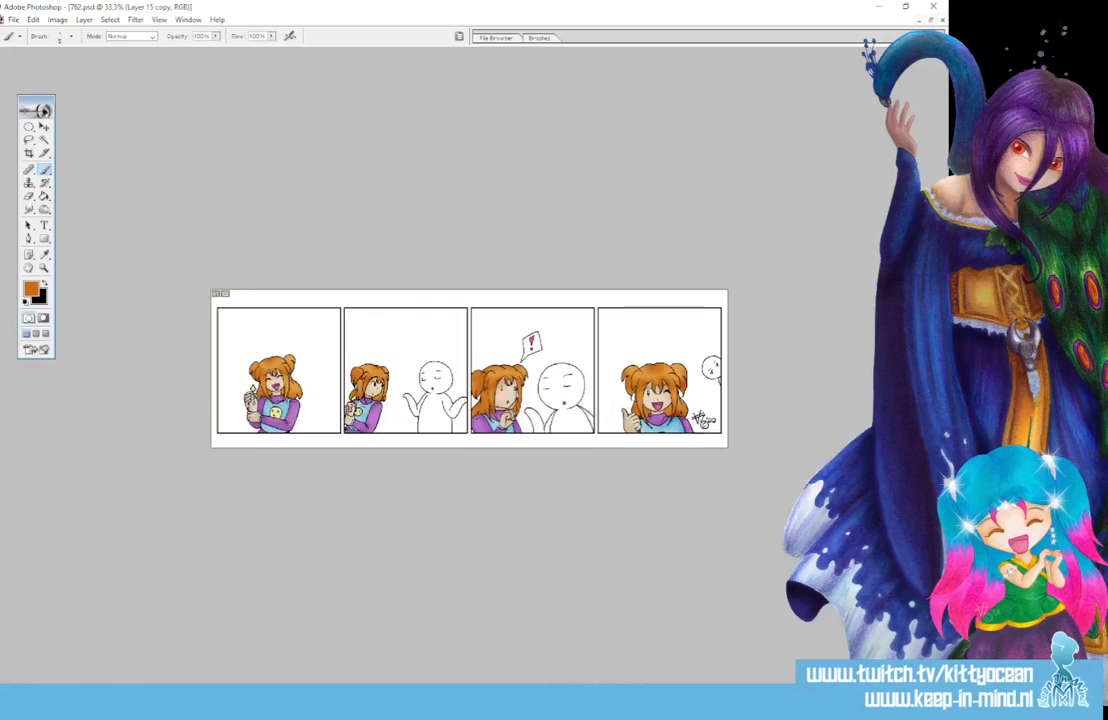
key(ctrl+plus)
key(ctrl+plus)
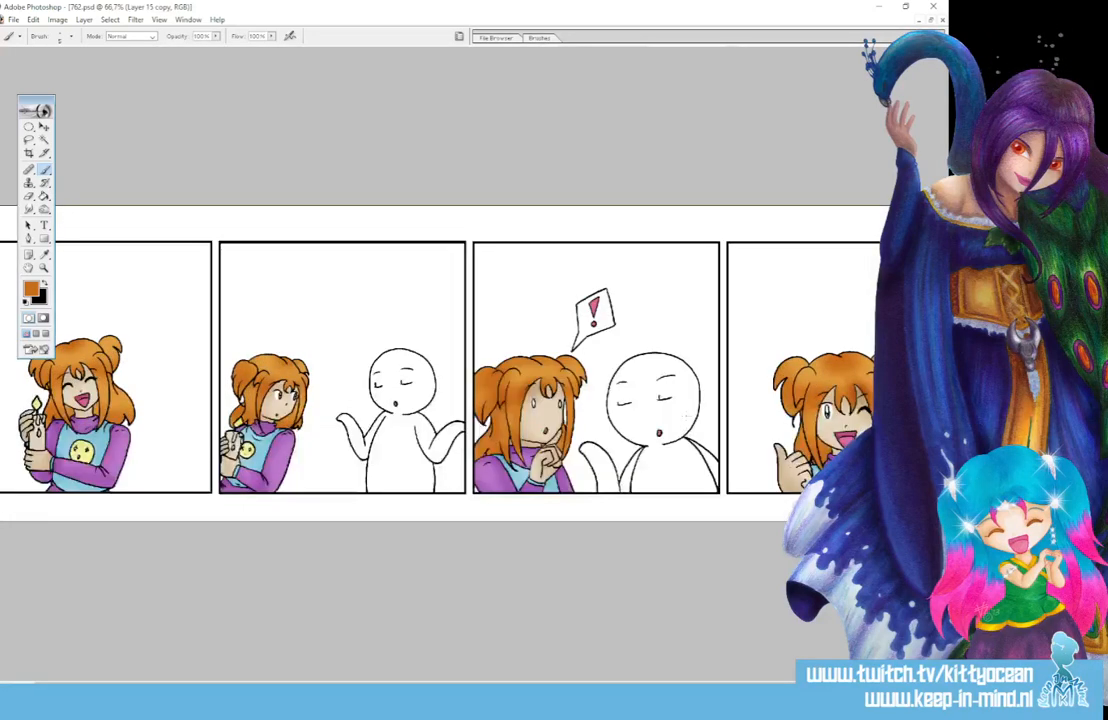
key(ctrl+minus)
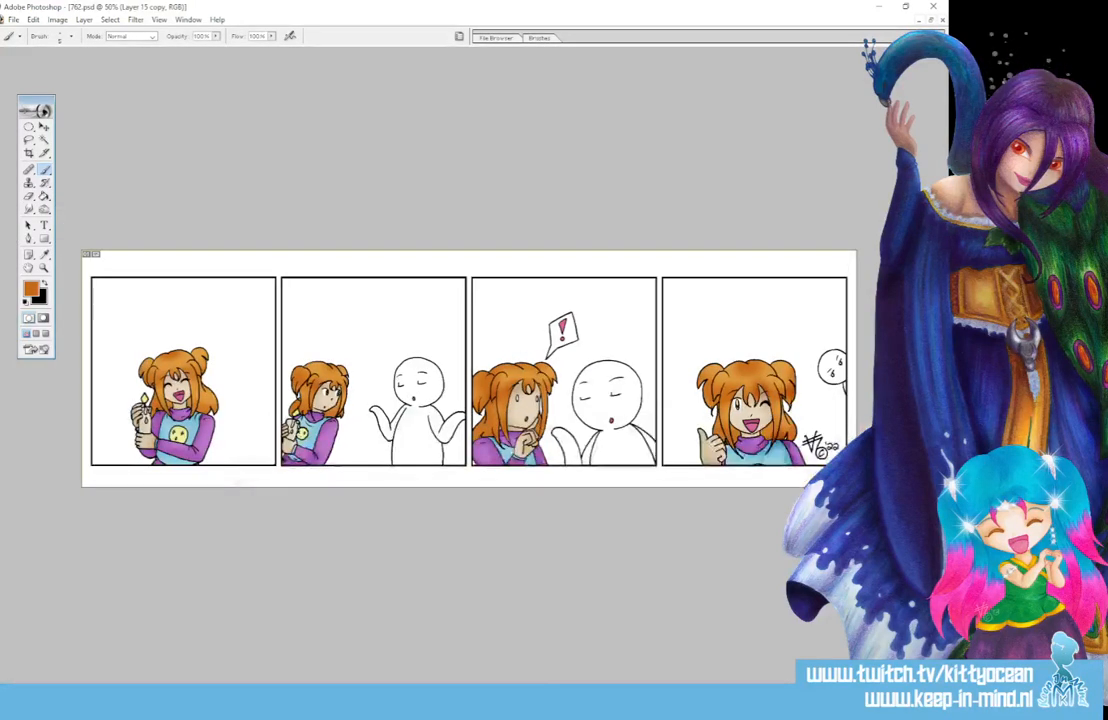
key(o)
right_click(550, 39)
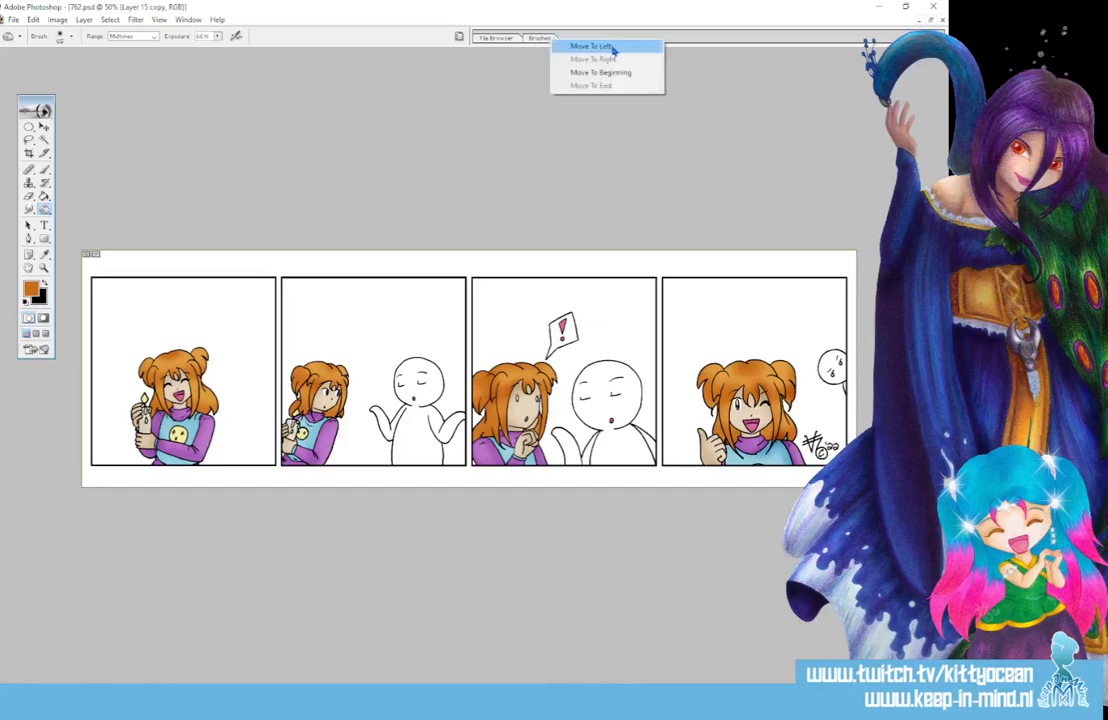
click(532, 40)
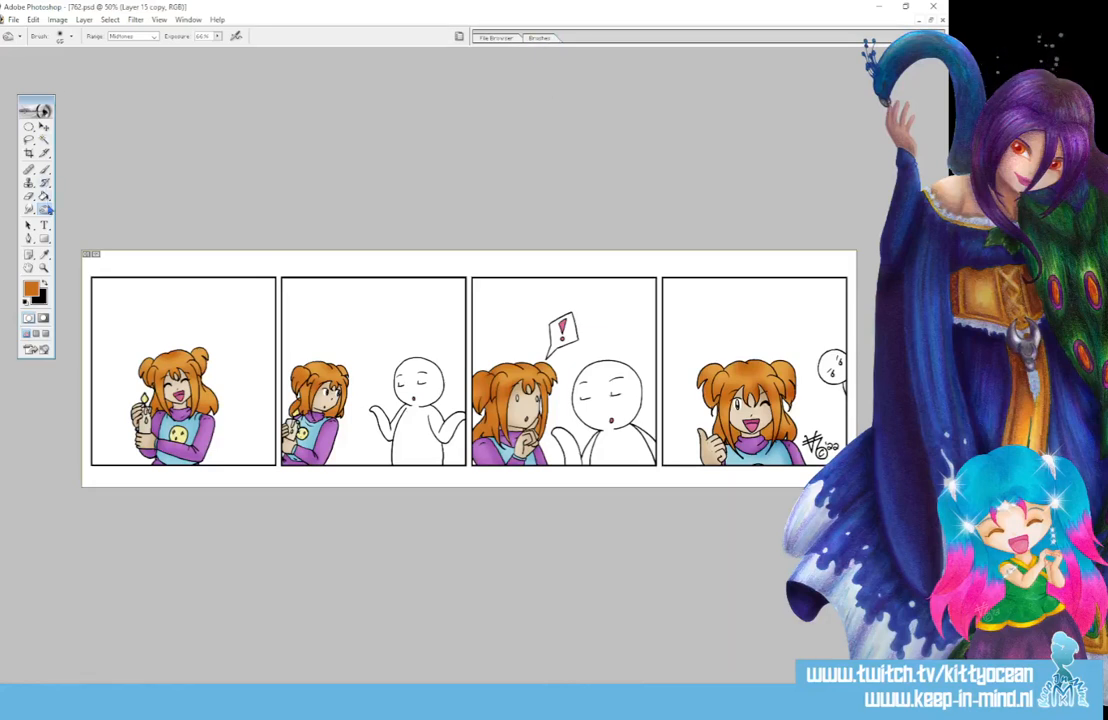
drag(44, 208, 106, 219)
click(535, 38)
drag(621, 225, 625, 225)
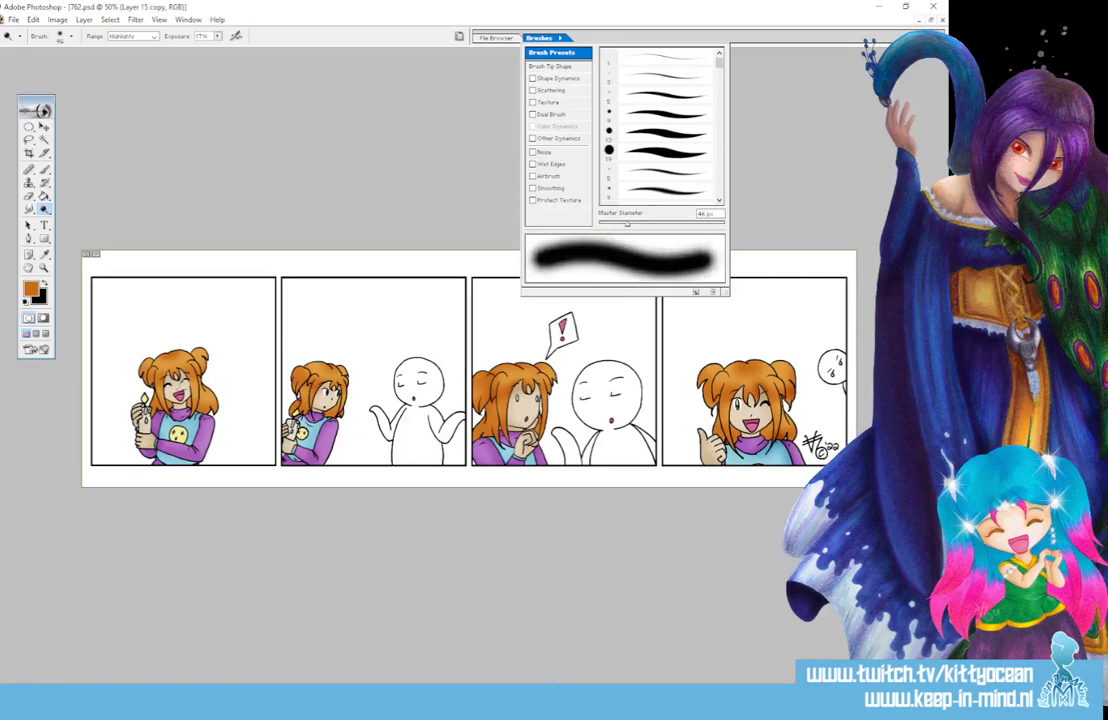
drag(184, 386, 170, 392)
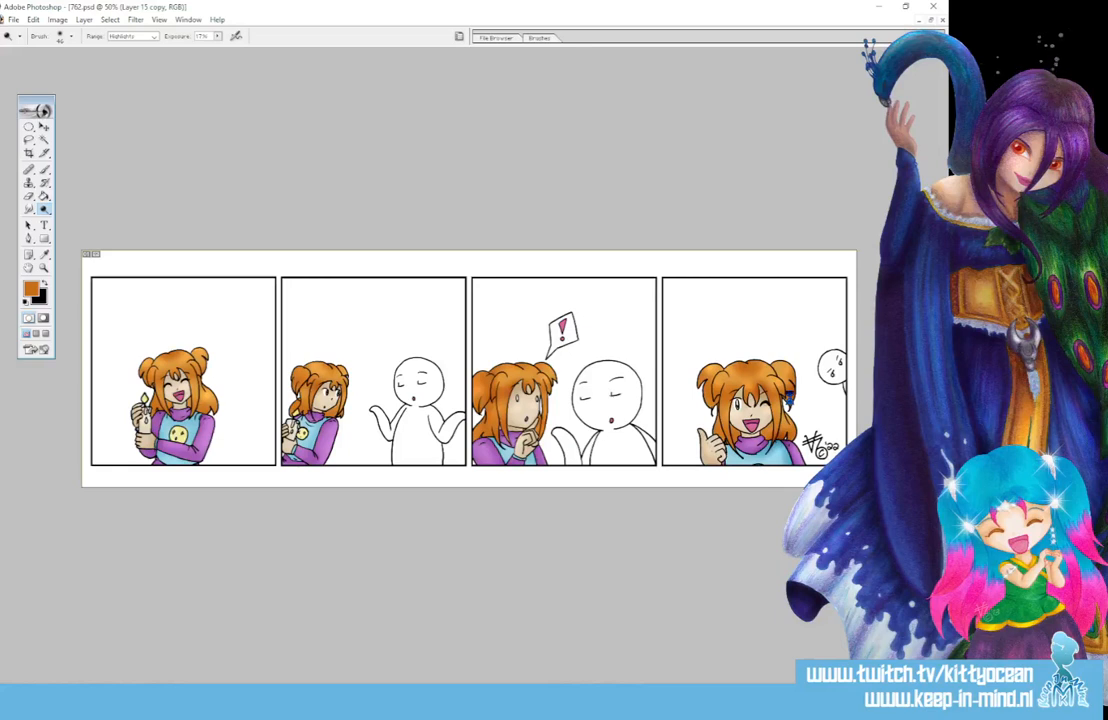
Step: Select the white bald figure's areas in panels two to four with the Magic Wand and add a new layer named shade
key(w)
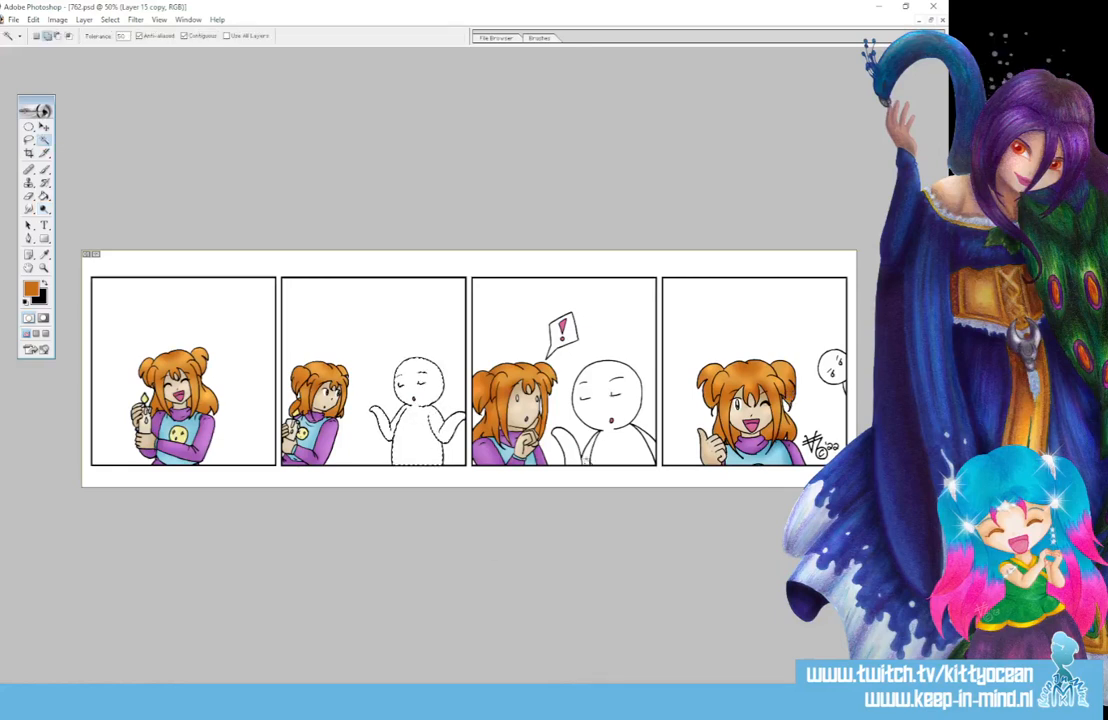
shift+click(610, 454)
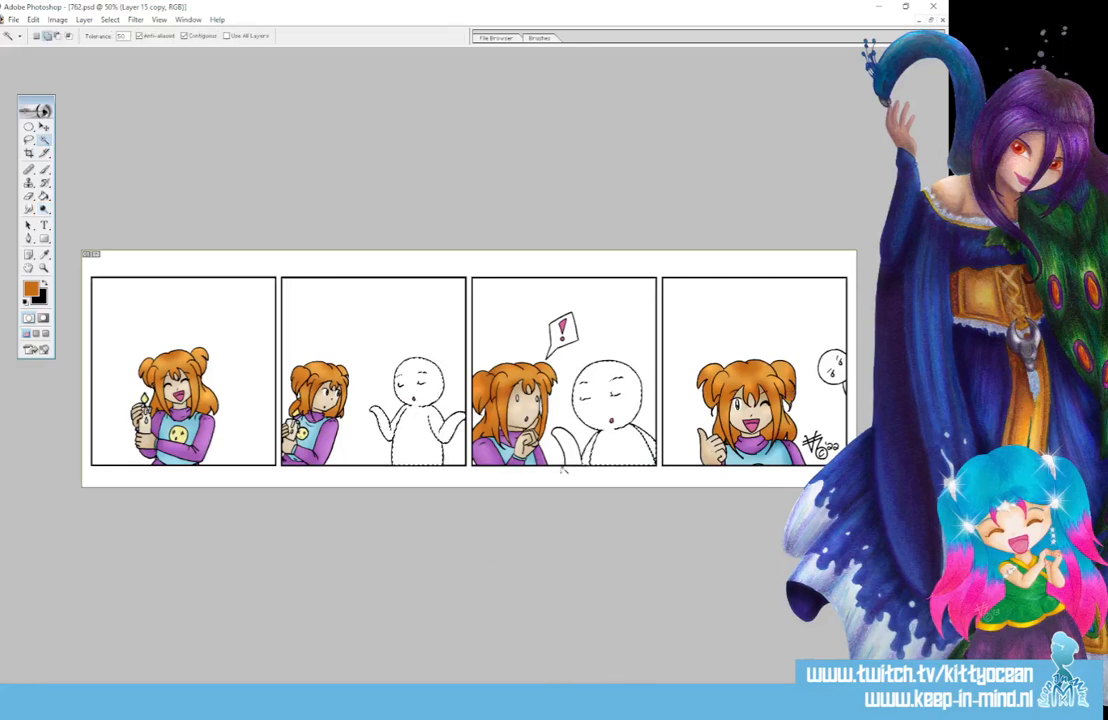
shift+click(838, 376)
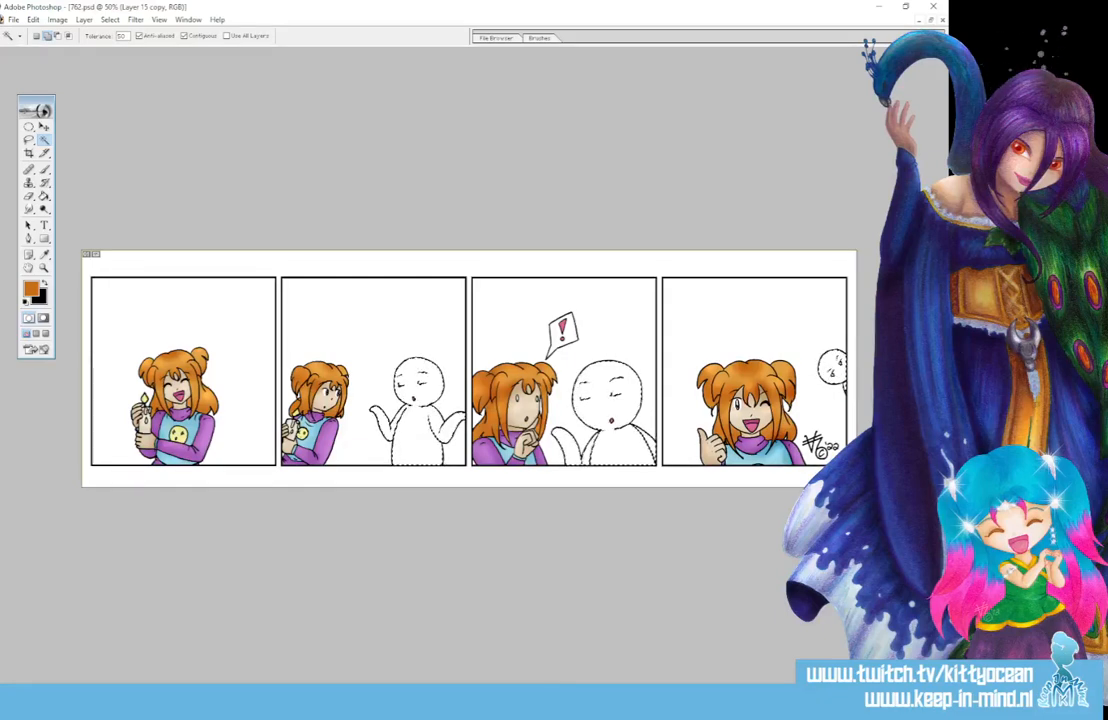
key(ctrl+shift+alt+n)
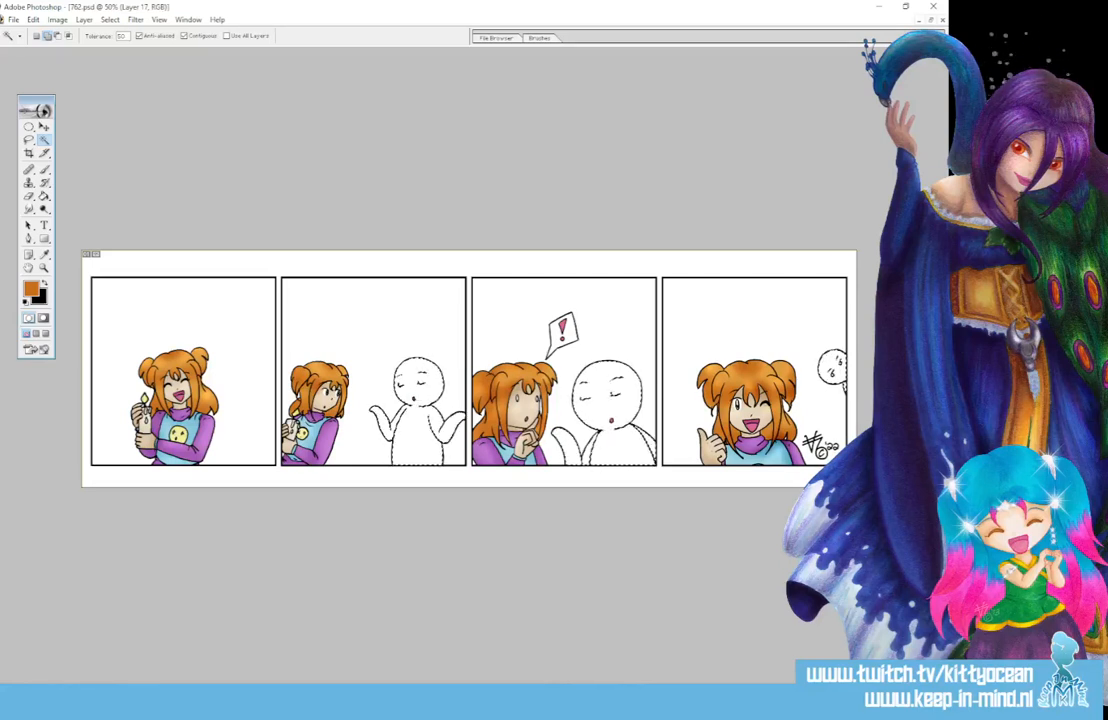
key(Return)
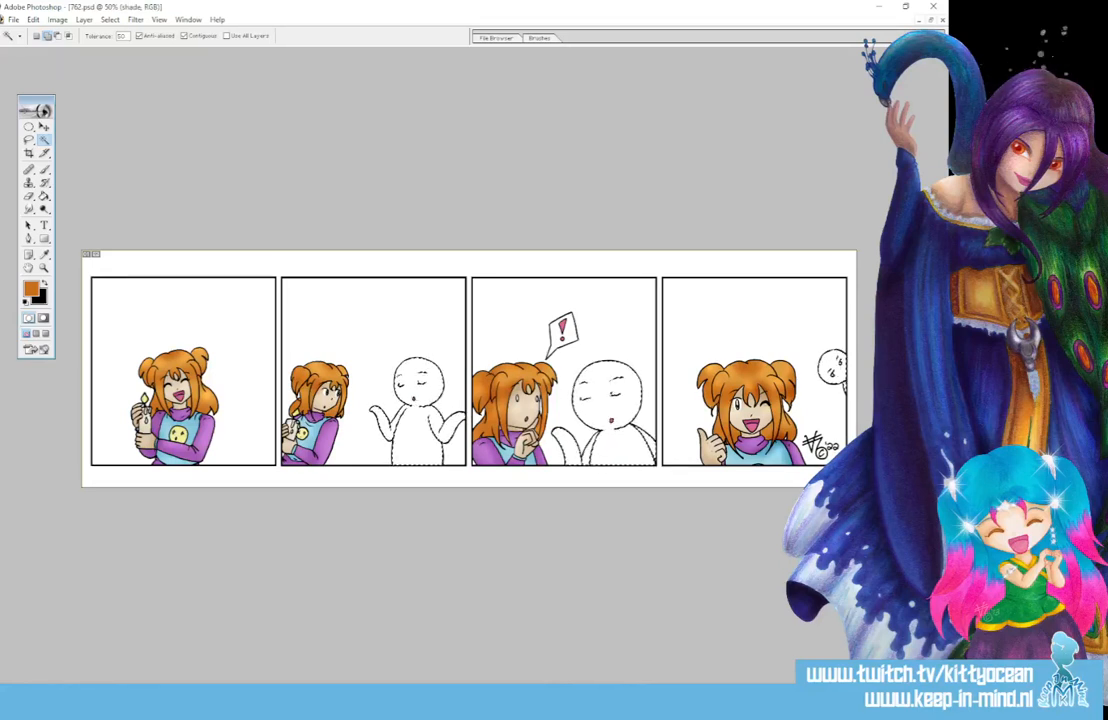
Step: Shade the white figure in panels two to four with colour AB9785, using a soft 101 px brush with Shape Dynamics off
click(31, 289)
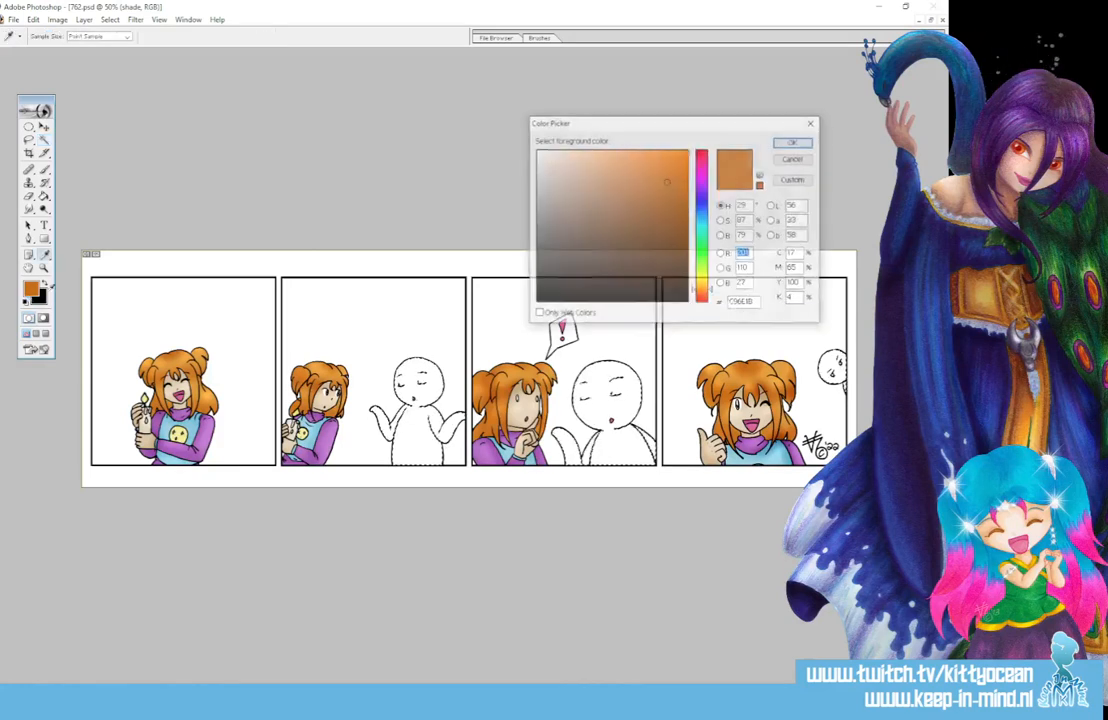
click(569, 199)
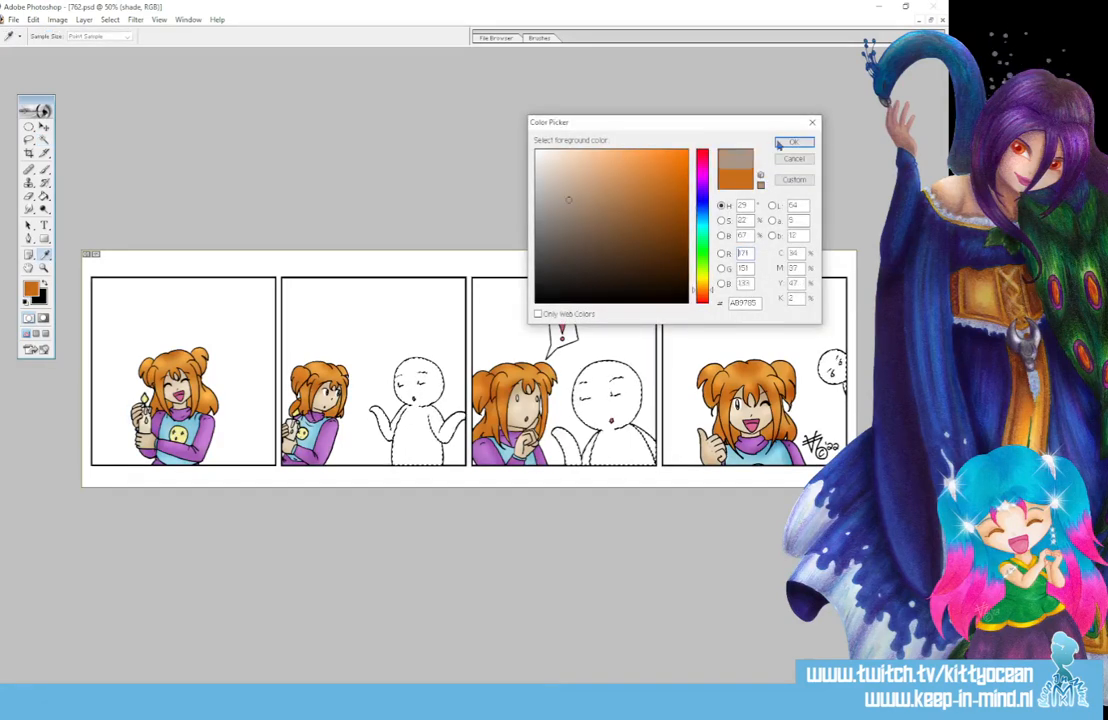
key(Return)
key(b)
click(530, 39)
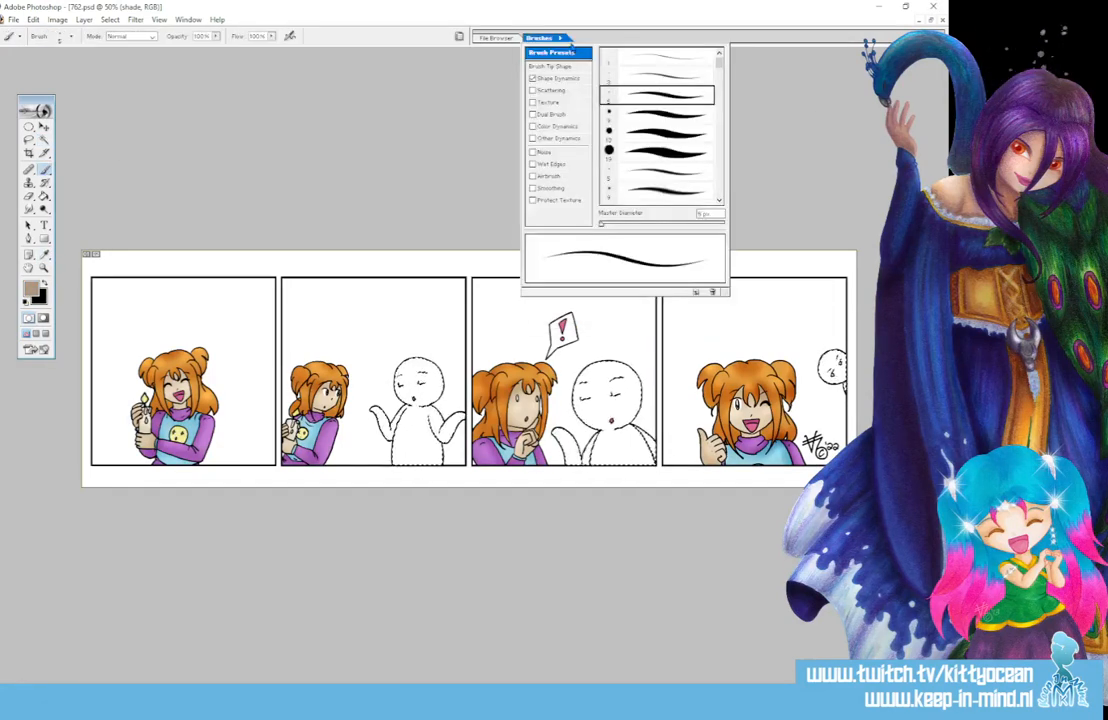
click(533, 78)
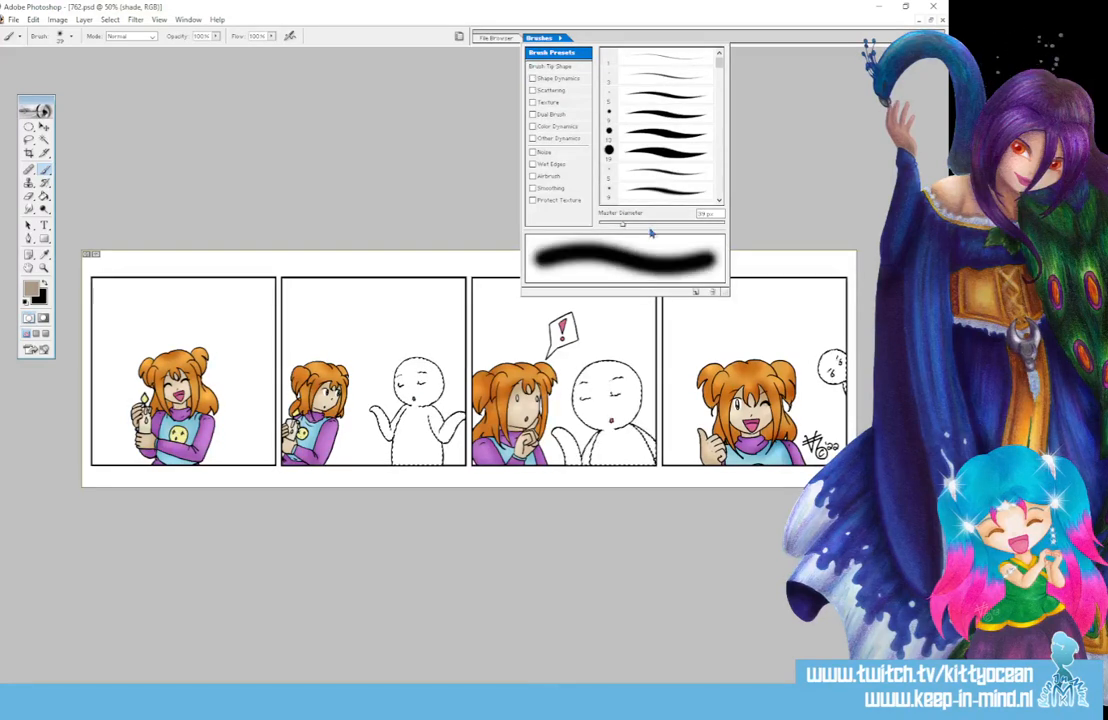
drag(621, 222, 640, 222)
click(661, 224)
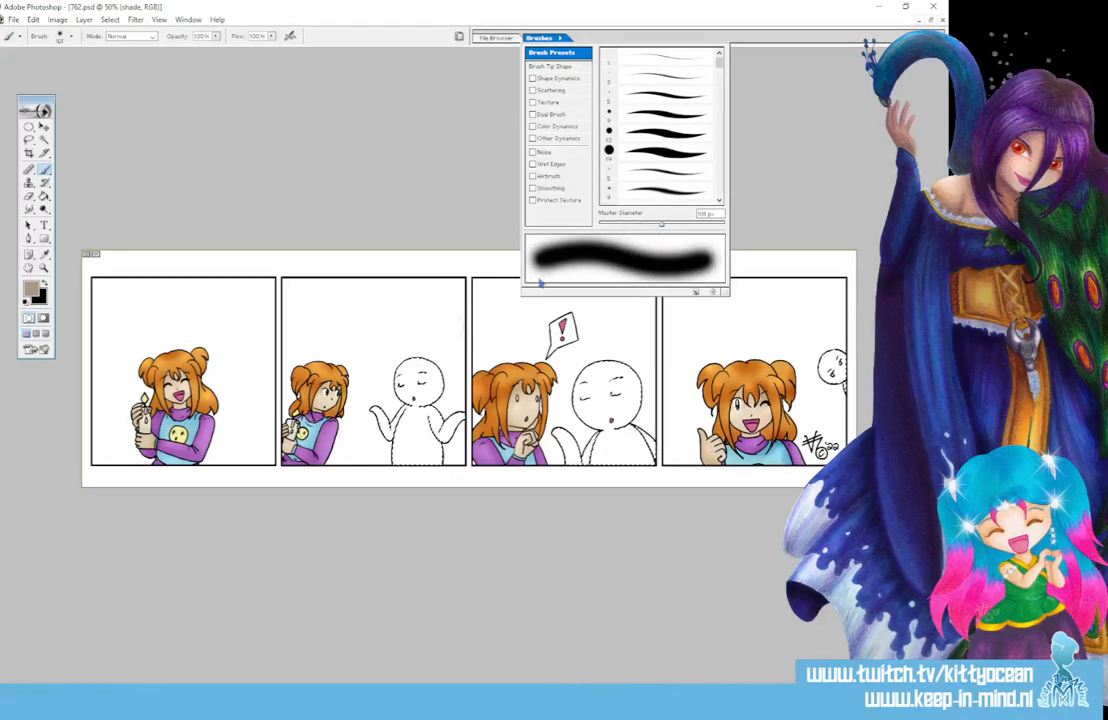
drag(406, 347, 396, 402)
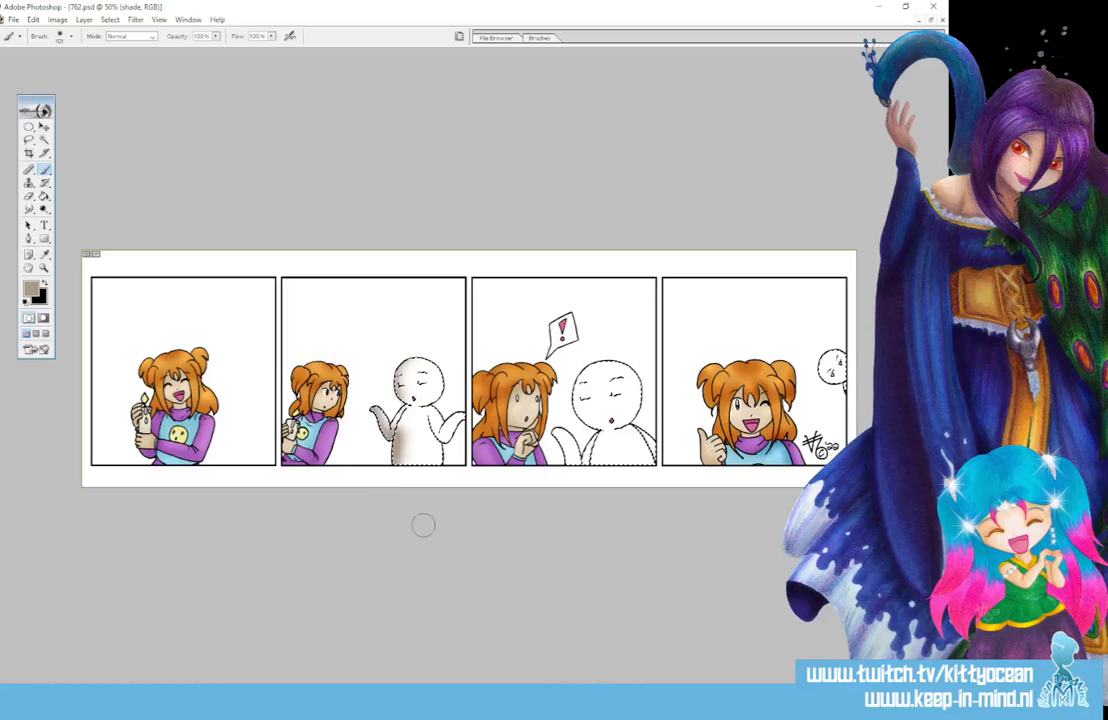
drag(402, 458, 453, 450)
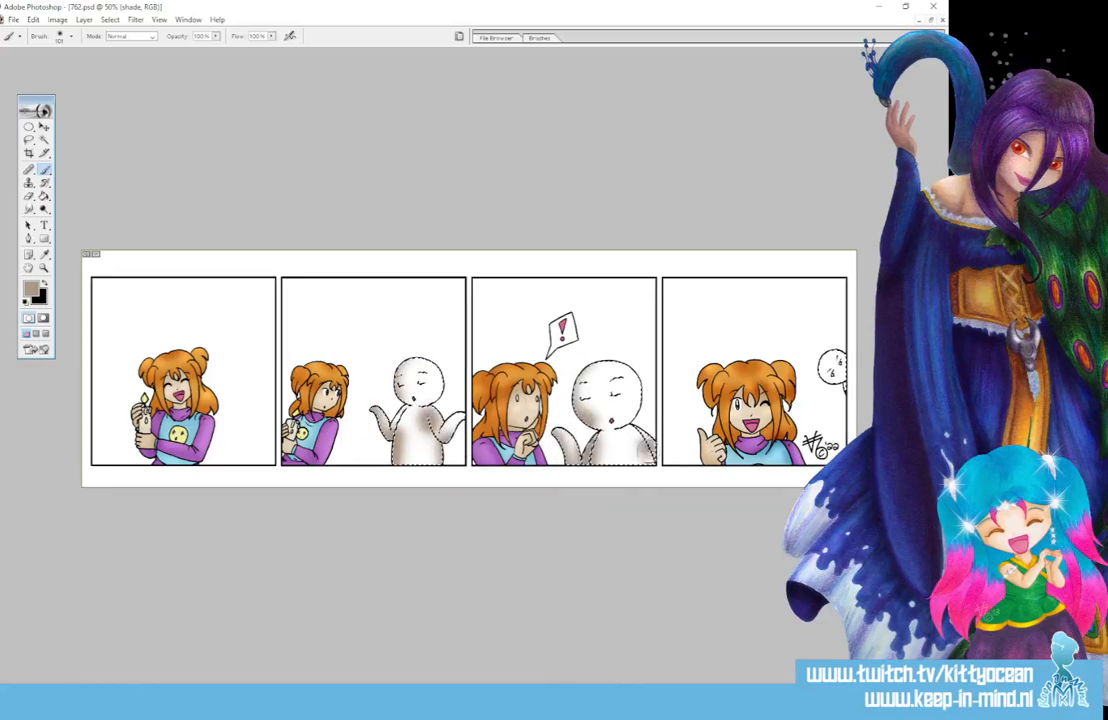
drag(820, 385, 848, 398)
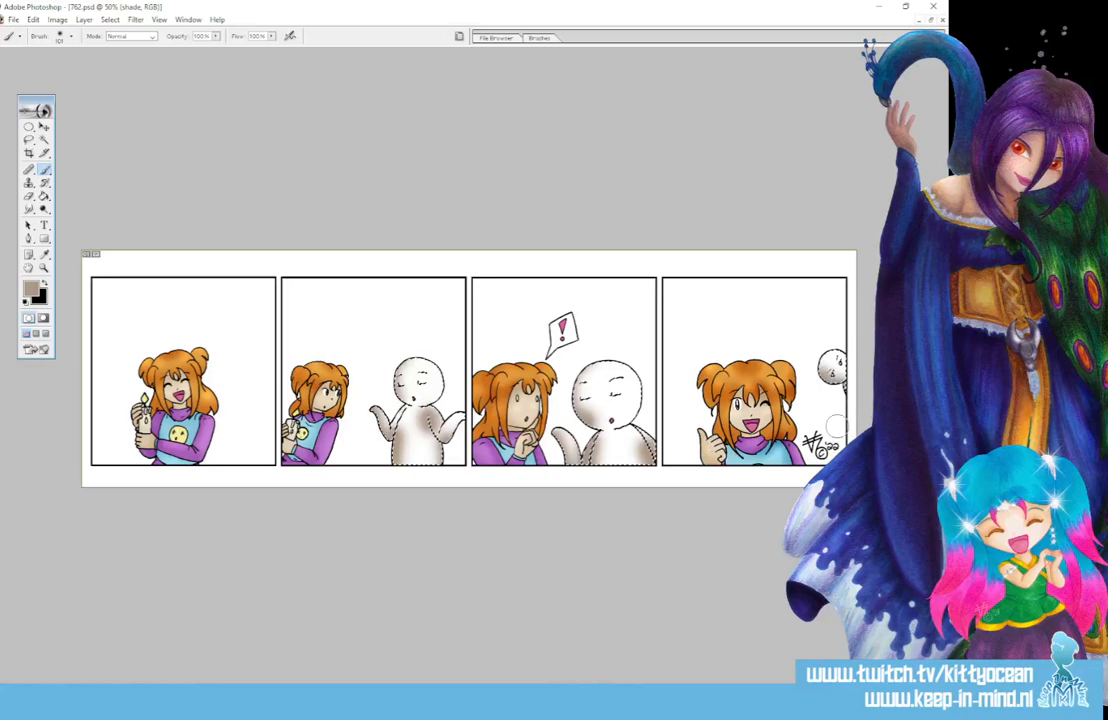
drag(618, 418, 634, 428)
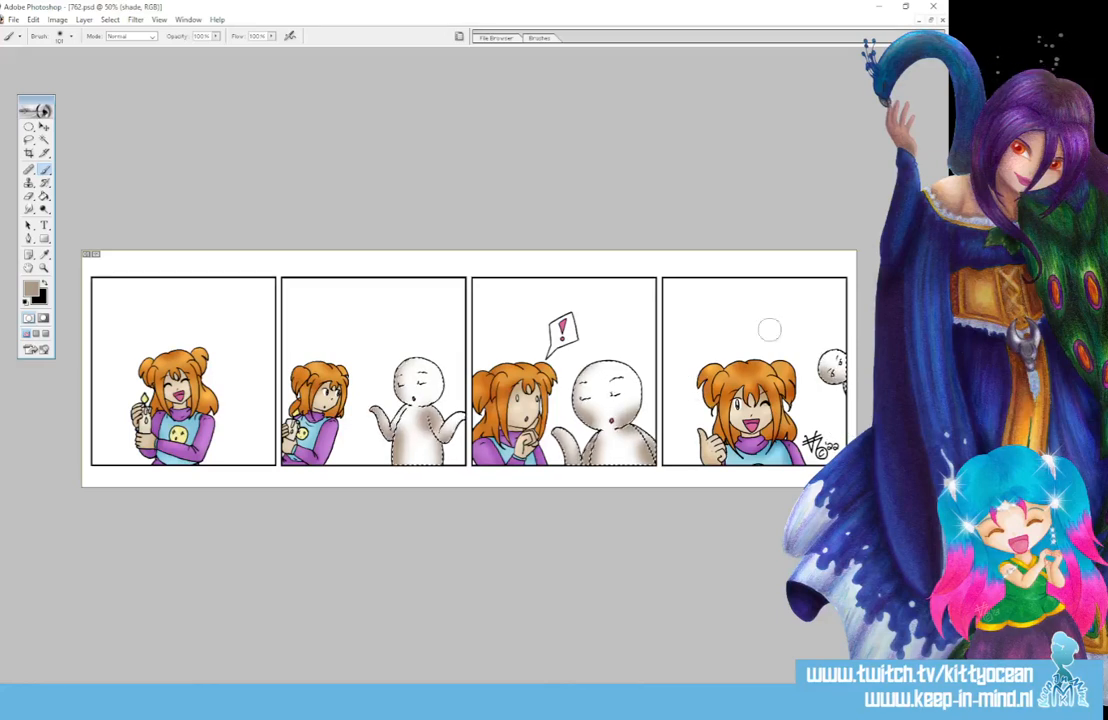
click(135, 19)
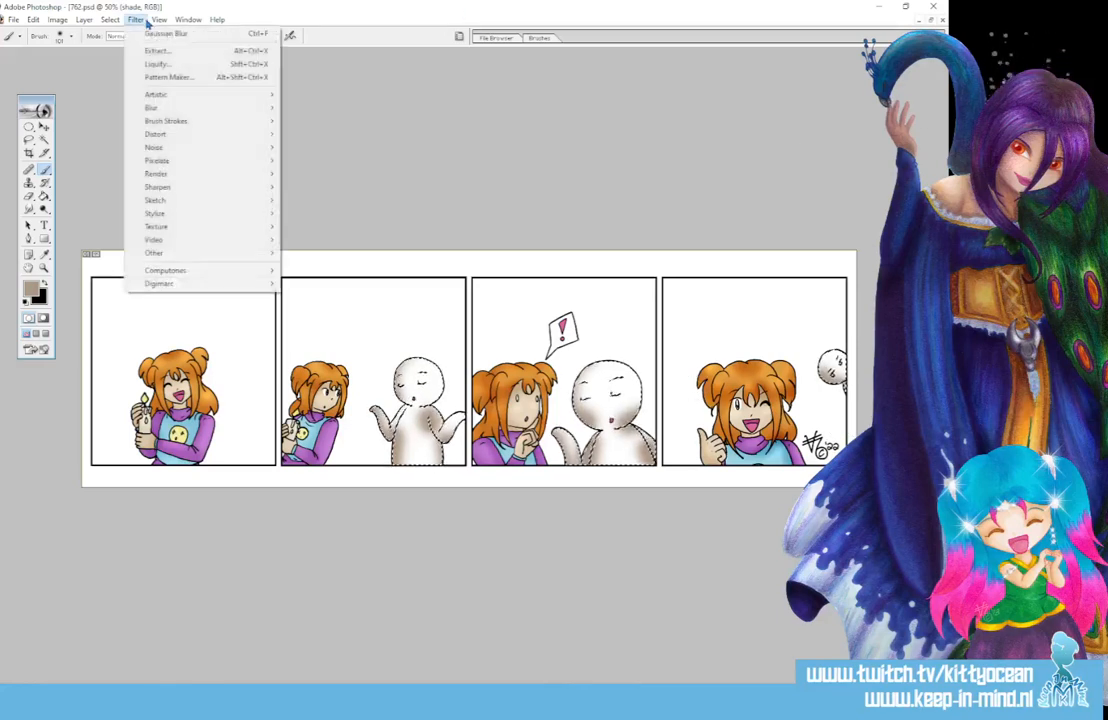
mouse_move(173, 109)
click(339, 146)
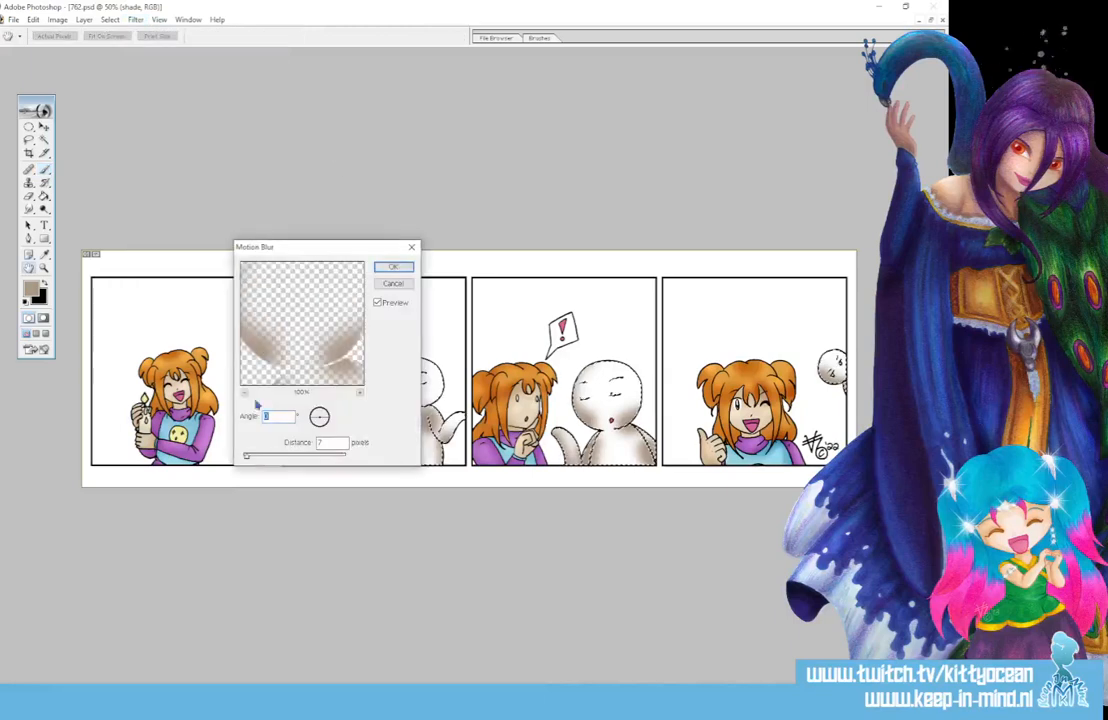
click(255, 456)
click(405, 283)
key(b)
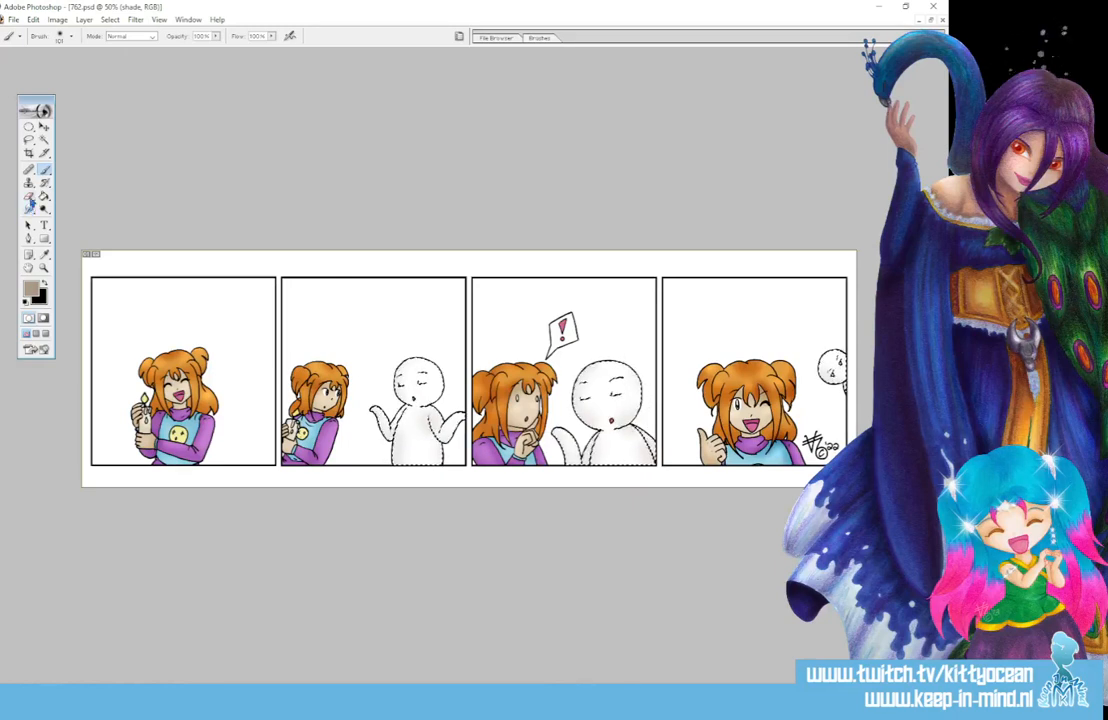
Step: Erase excess shading from the white figure with a soft 65 px Eraser, with Shape Dynamics off
click(28, 196)
click(539, 37)
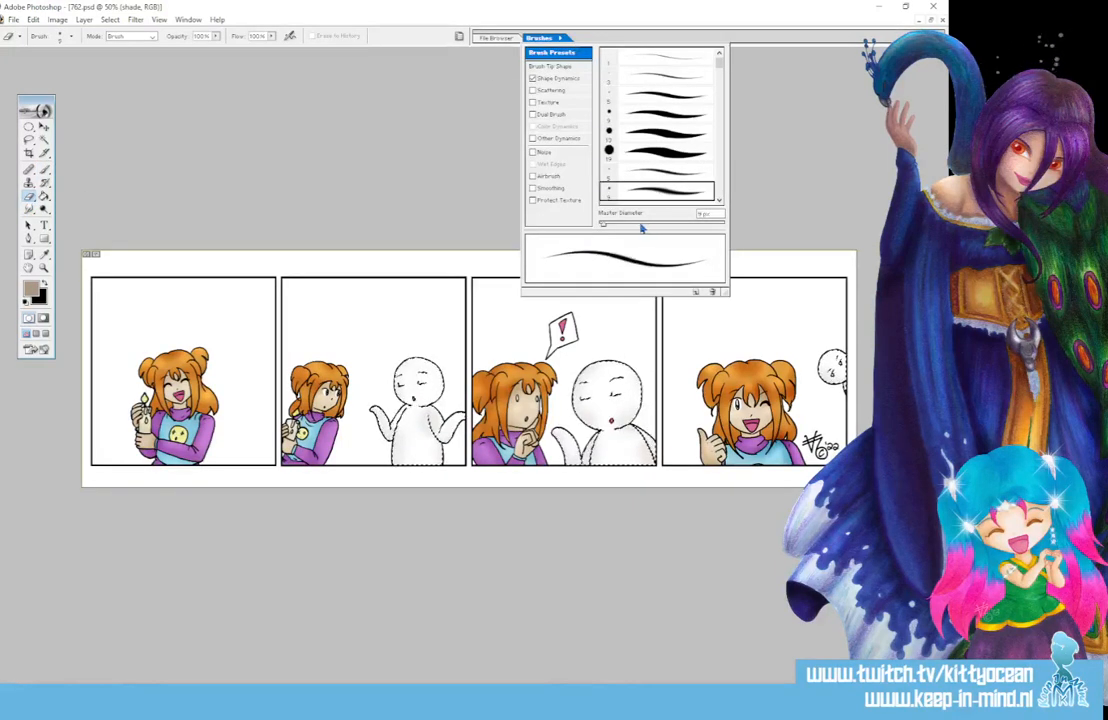
drag(601, 224, 639, 223)
click(533, 78)
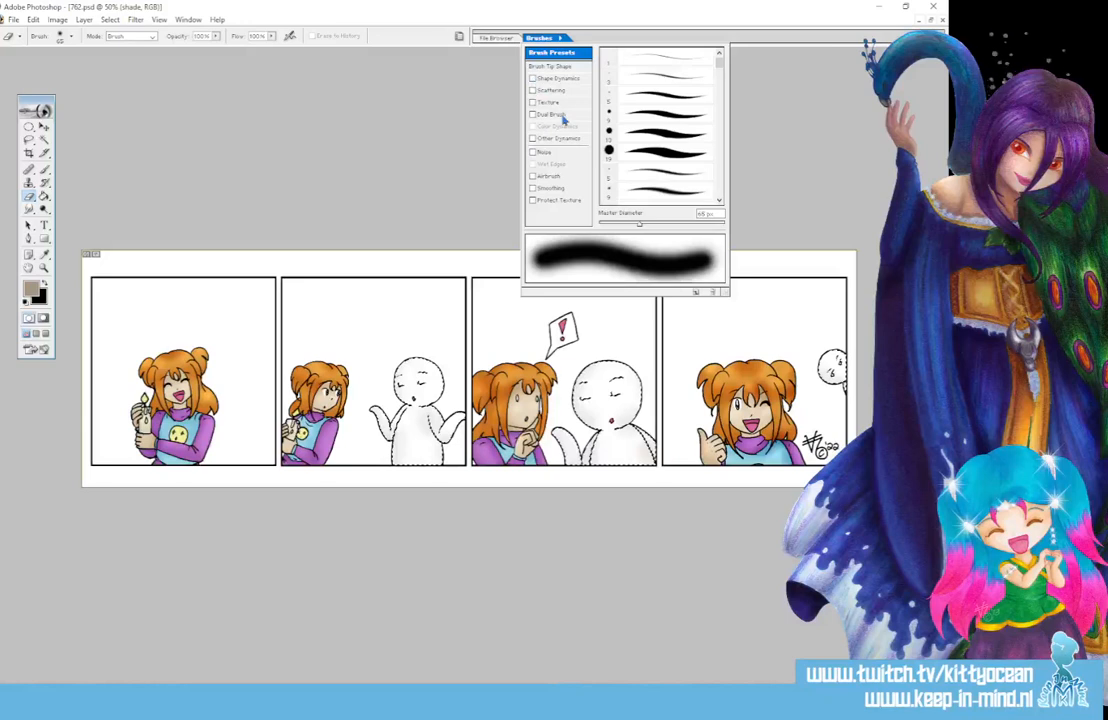
drag(591, 404, 601, 415)
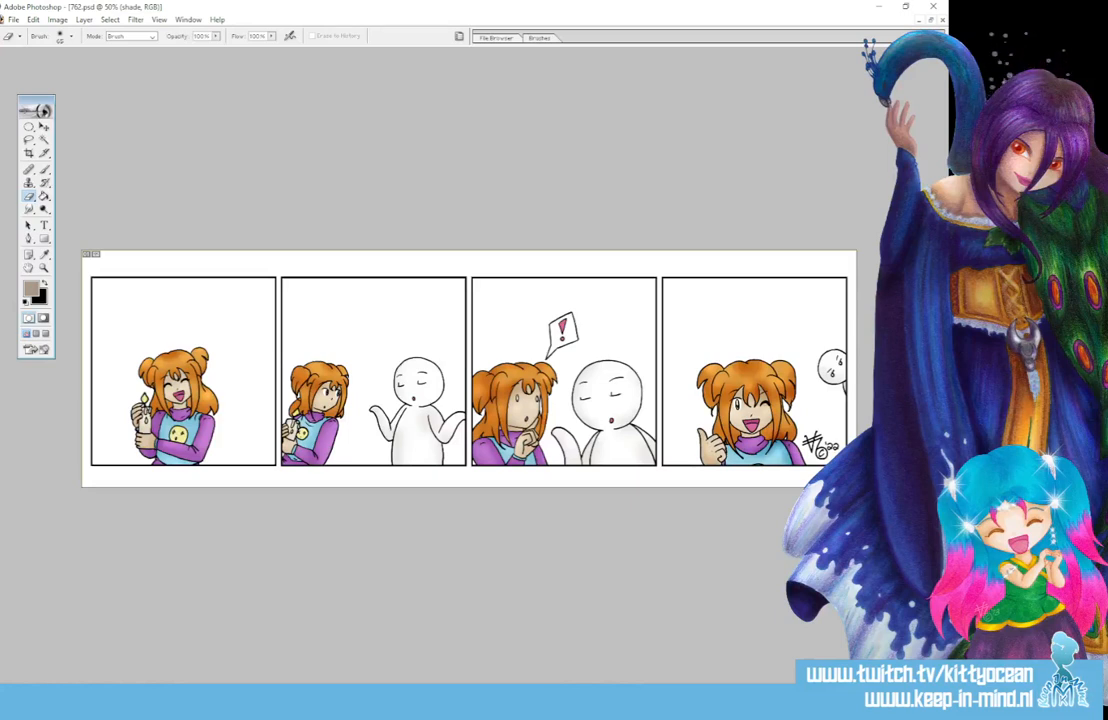
Step: Copy the whole strip merged and paste it as a new layer
key(ctrl+a)
key(ctrl+shift+c)
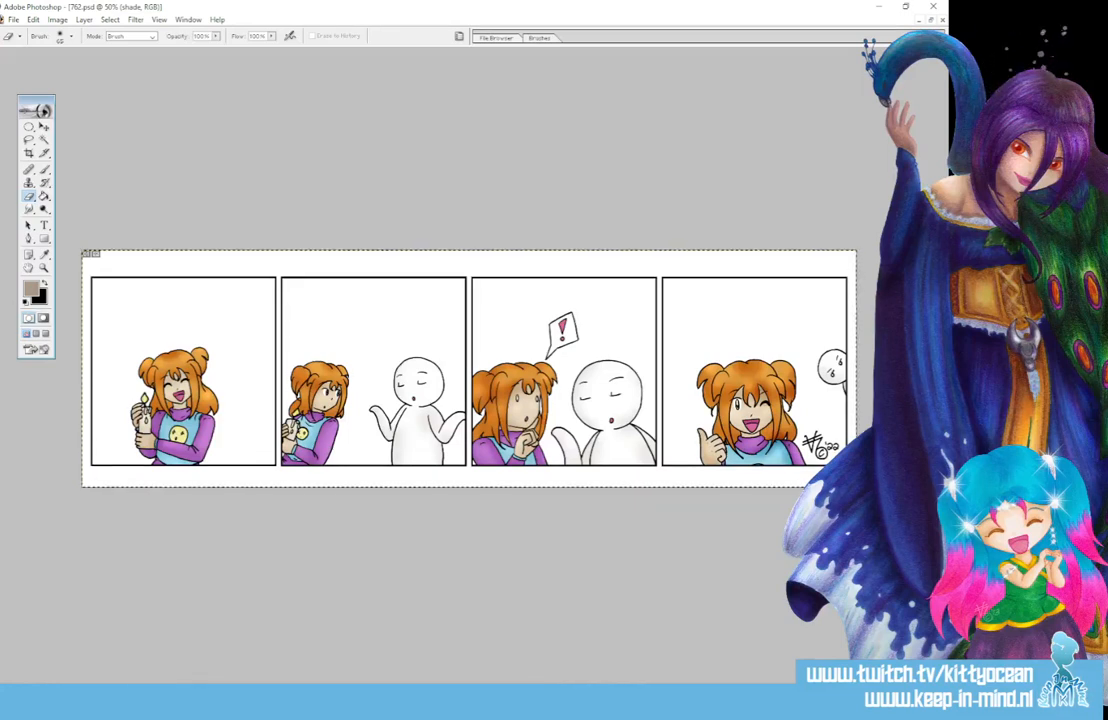
key(ctrl+v)
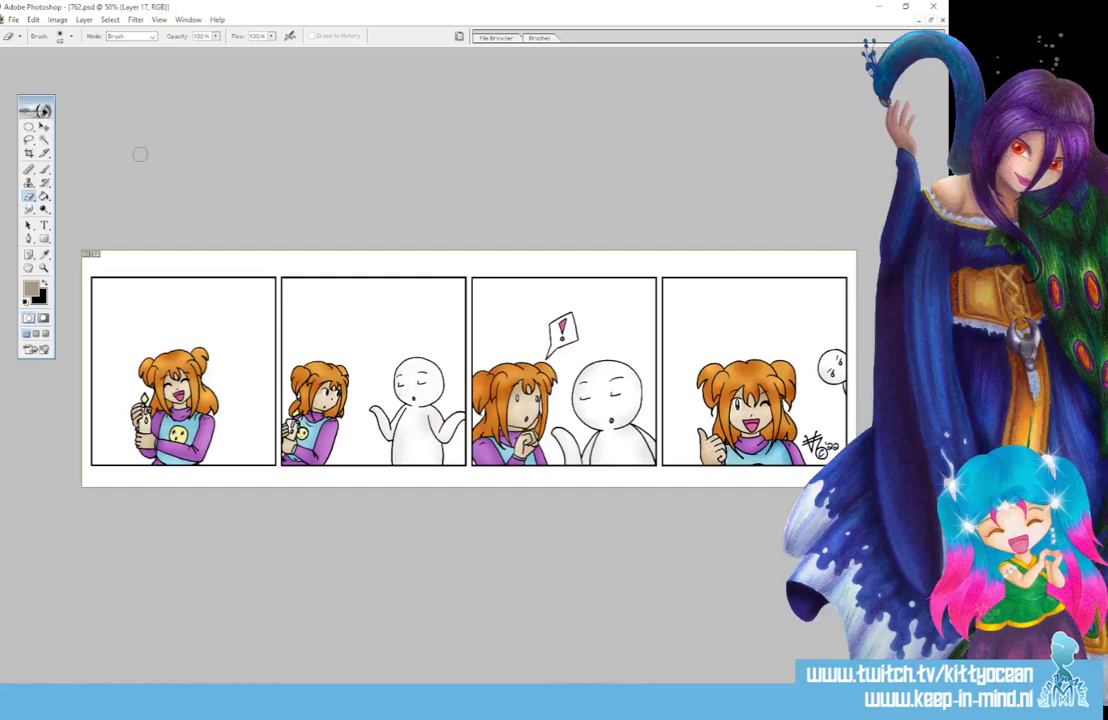
Step: Select the empty backgrounds of all four panels and fill them with the grey-brown foreground colour on a new layer
click(44, 140)
click(221, 319)
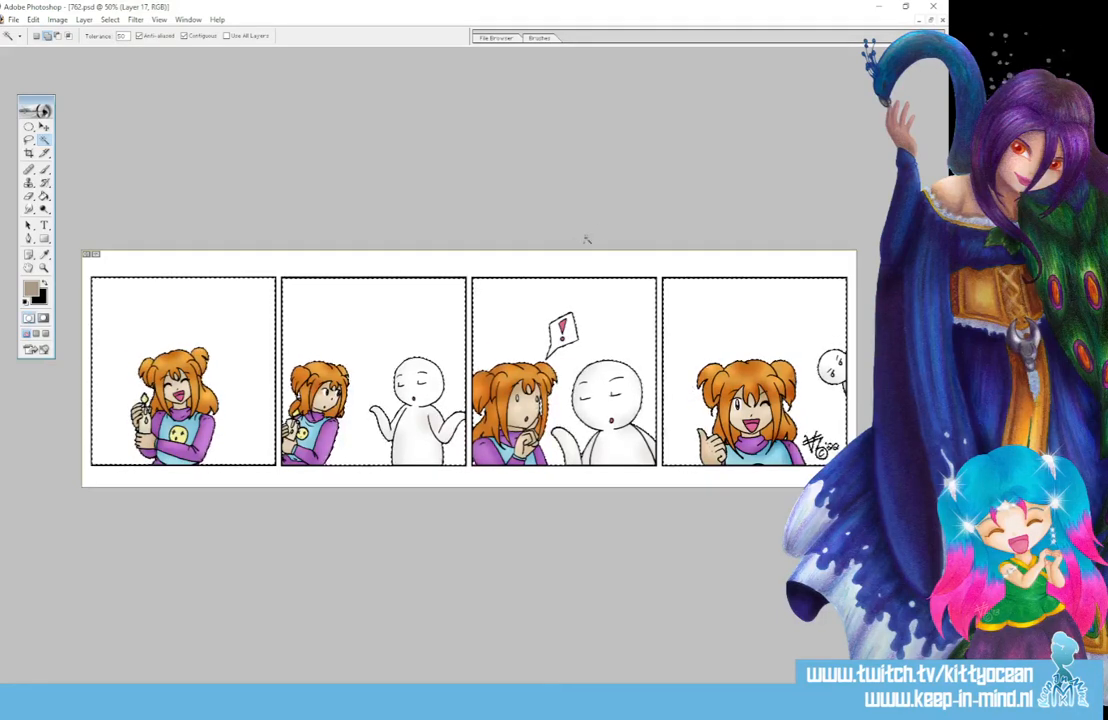
click(29, 126)
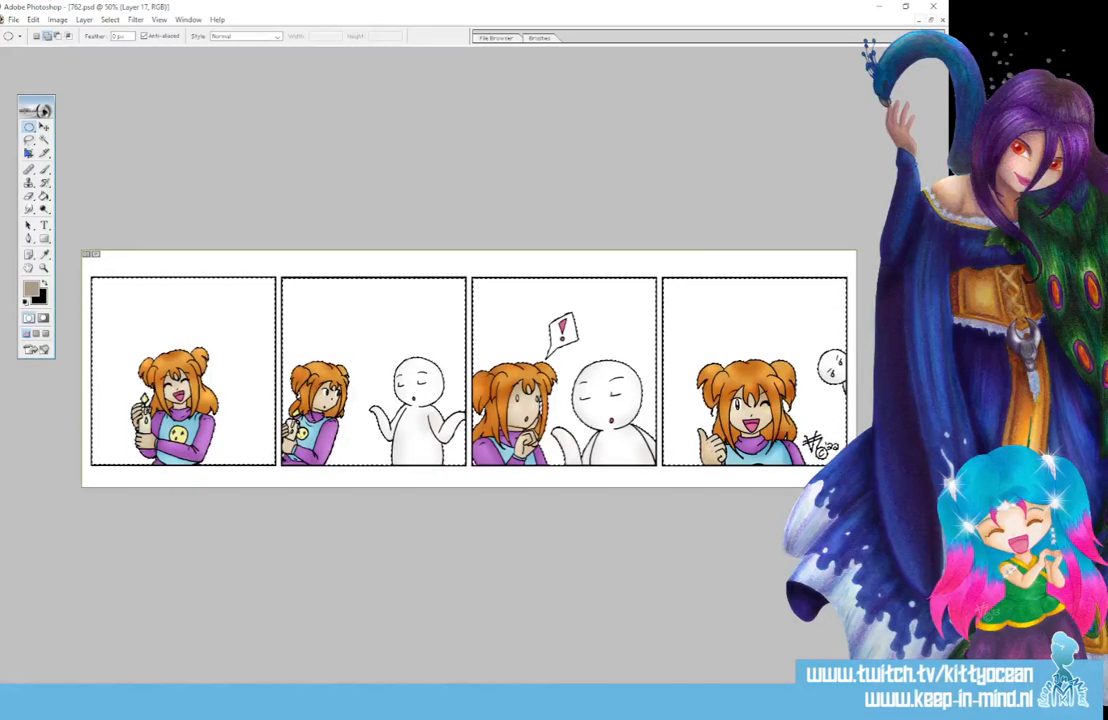
click(29, 140)
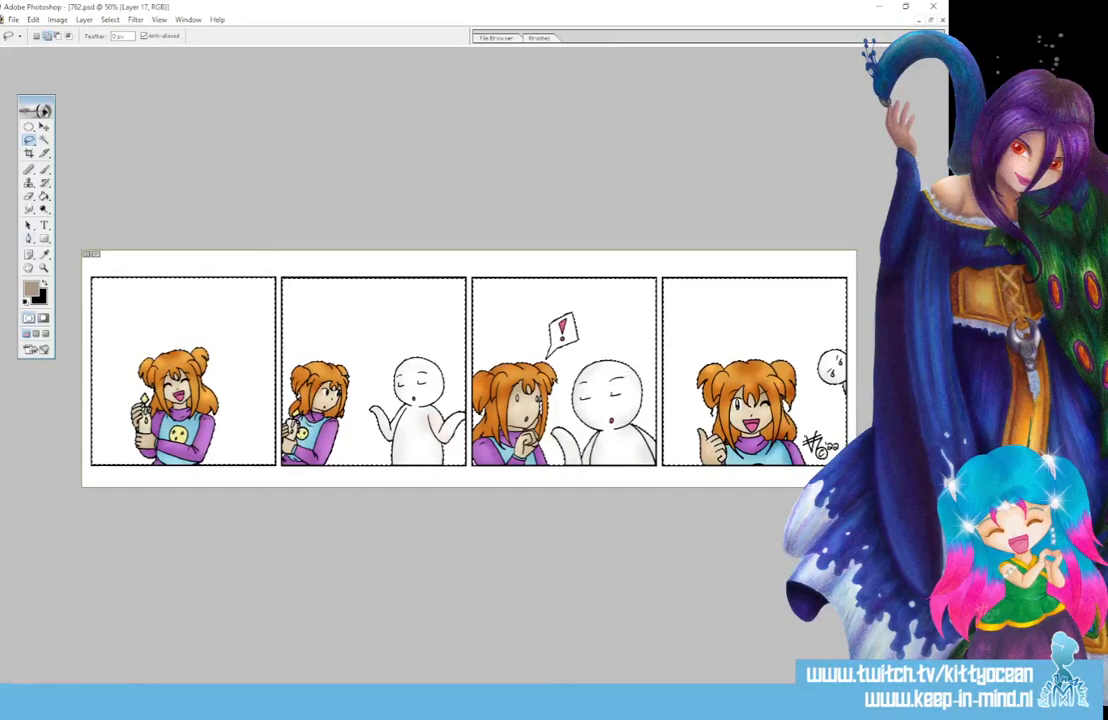
click(44, 196)
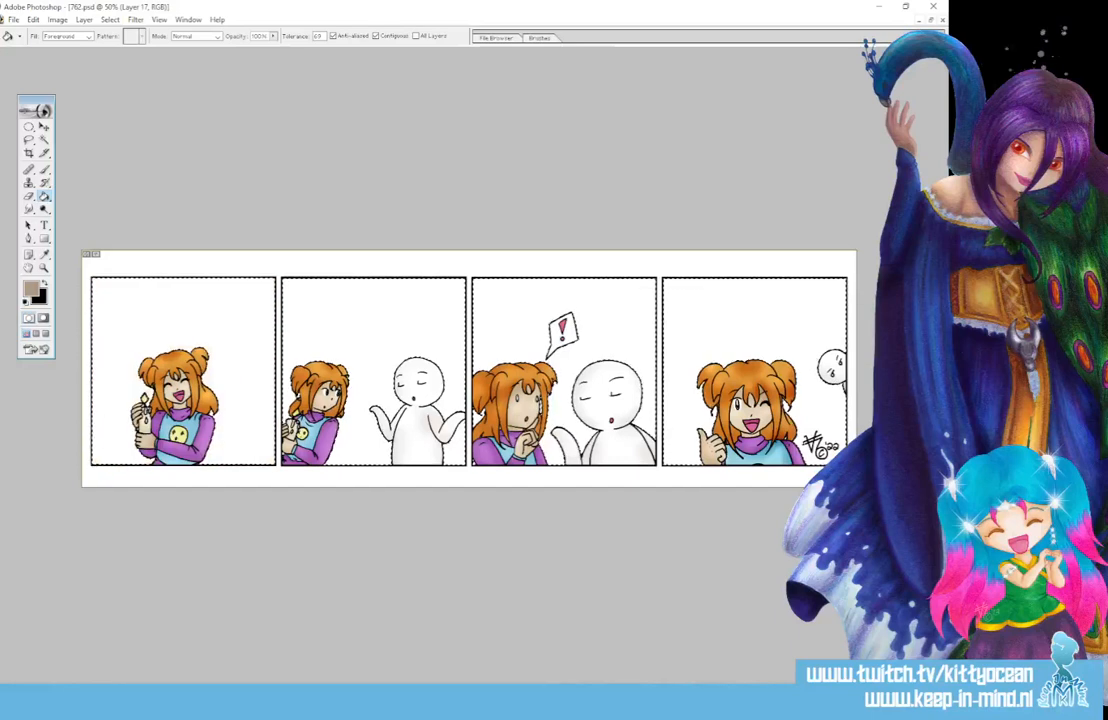
click(374, 337)
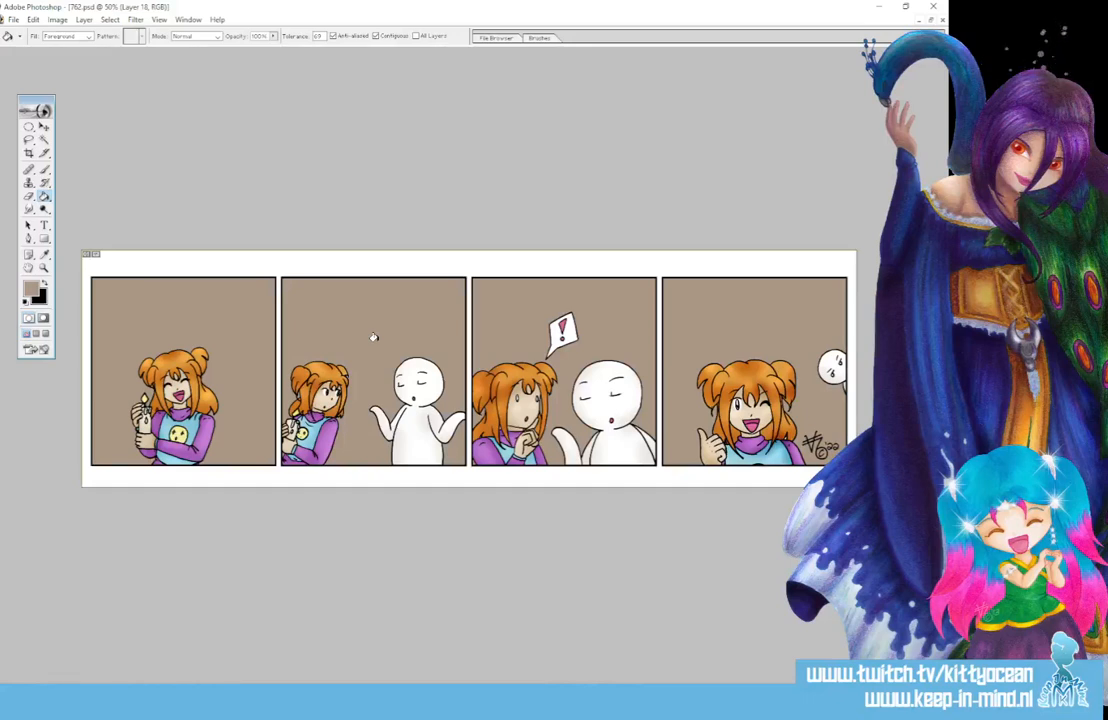
Step: Touch up the grey-brown background around the figures across the panels with a 3 px brush
key(ctrl+plus)
key(ctrl+plus)
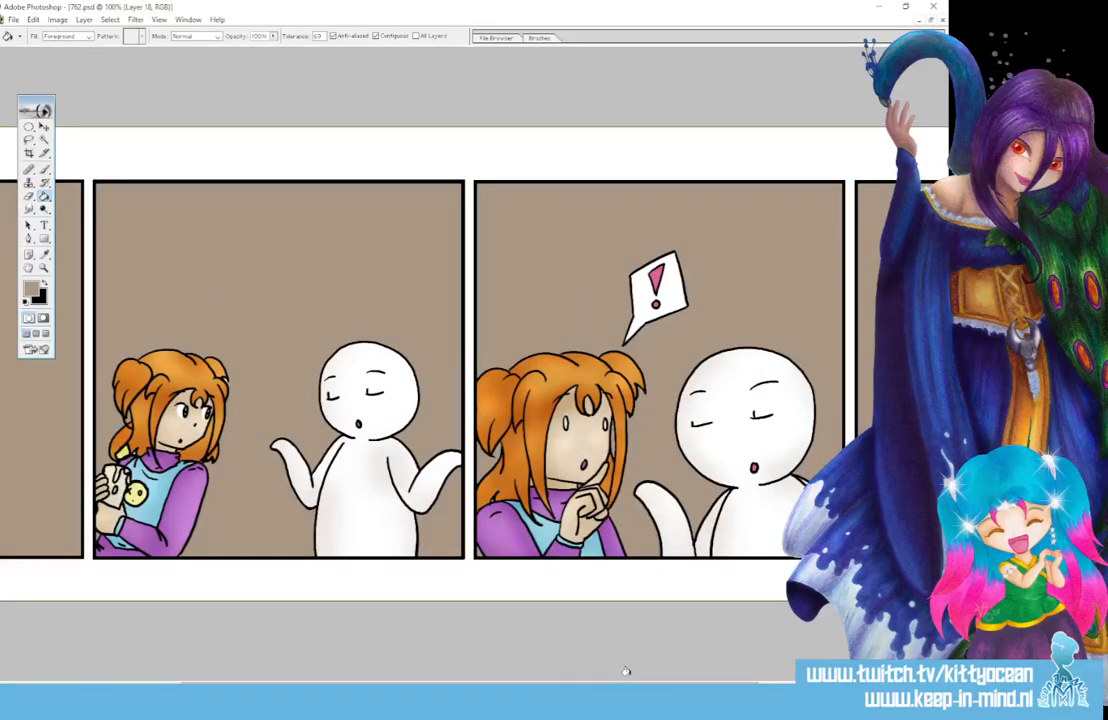
click(44, 169)
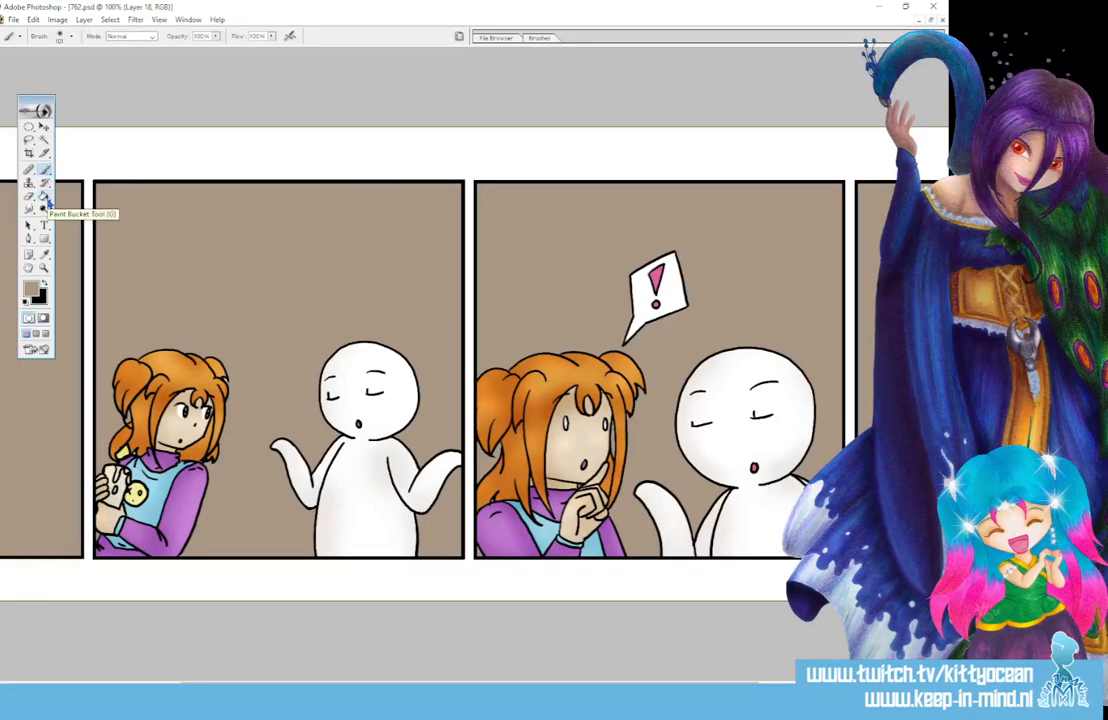
click(540, 38)
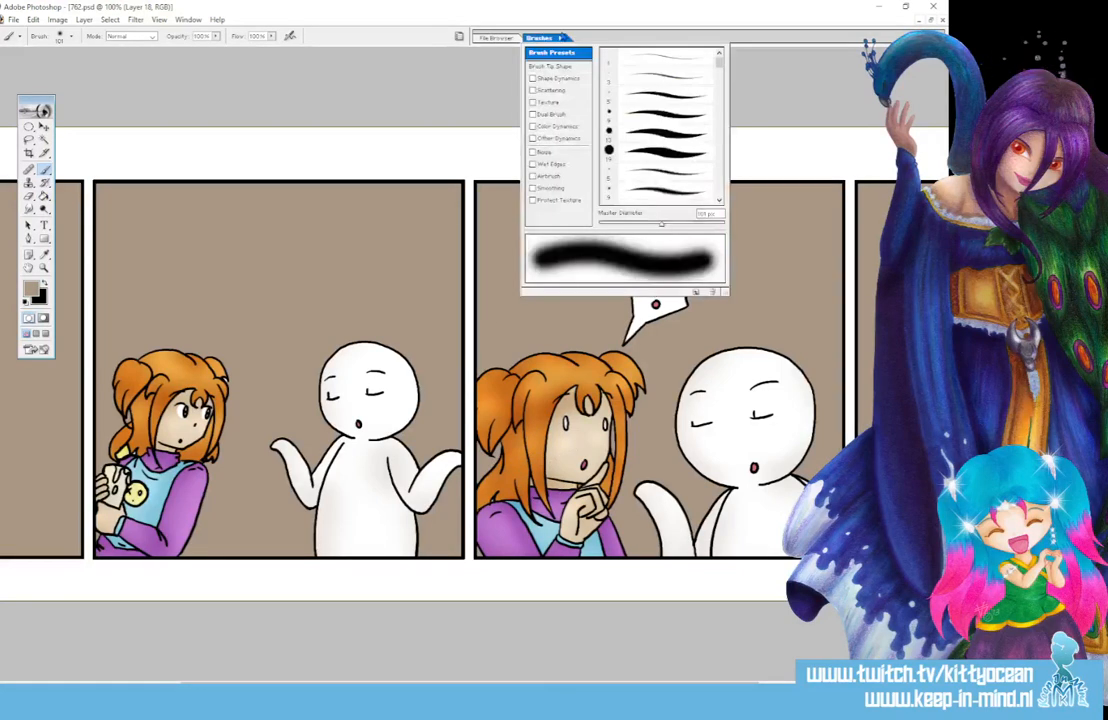
click(668, 81)
click(665, 15)
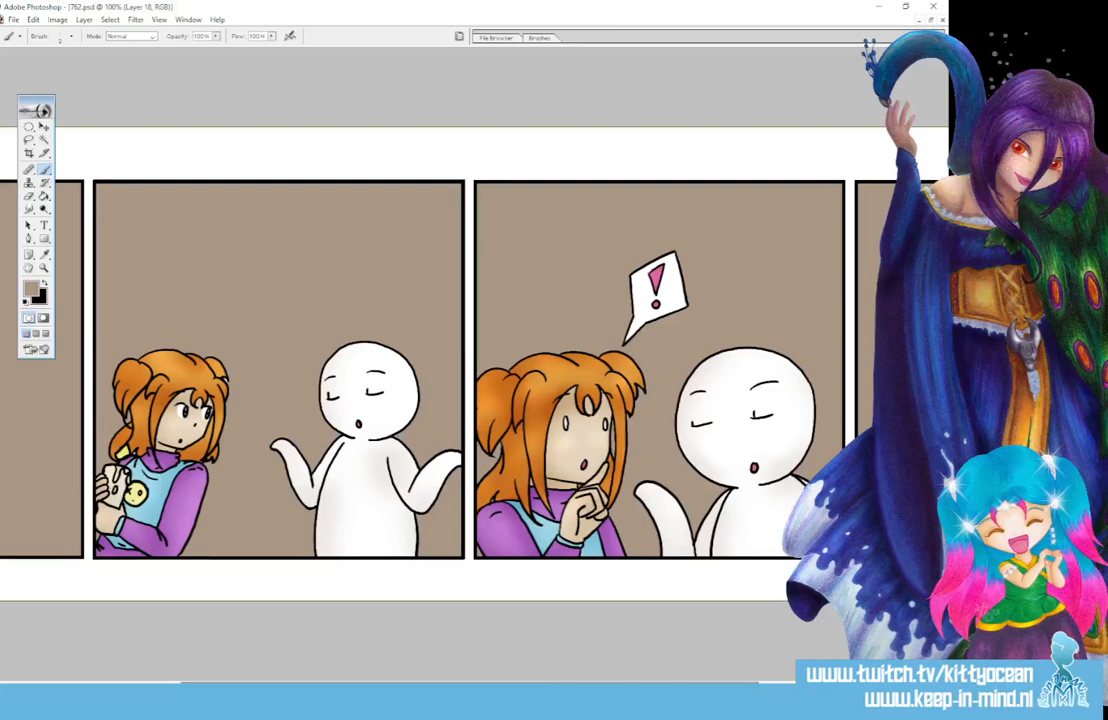
drag(470, 683, 650, 683)
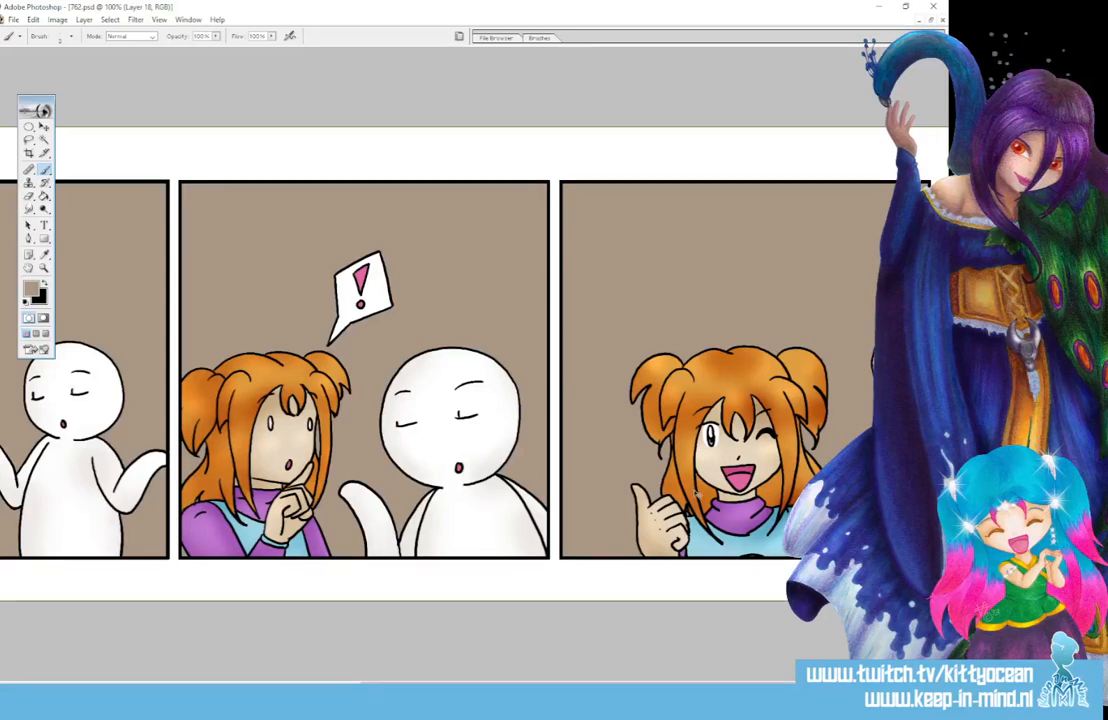
key(ctrl+minus)
key(ctrl+minus)
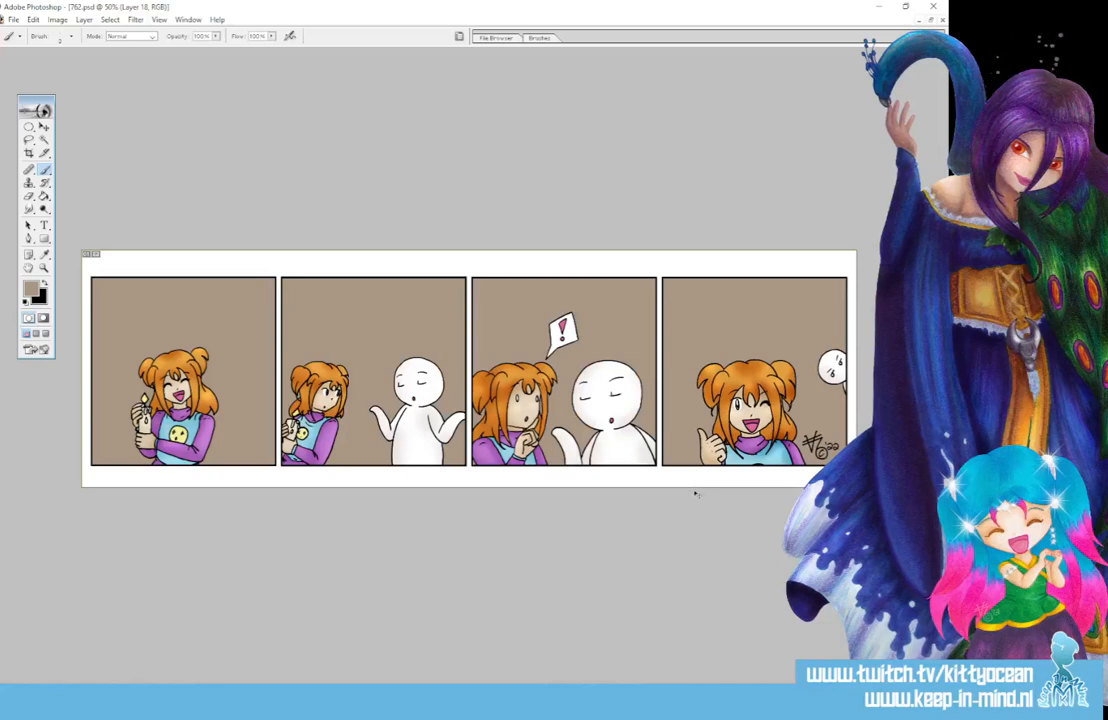
key(ctrl+plus)
key(ctrl+plus)
drag(483, 683, 276, 683)
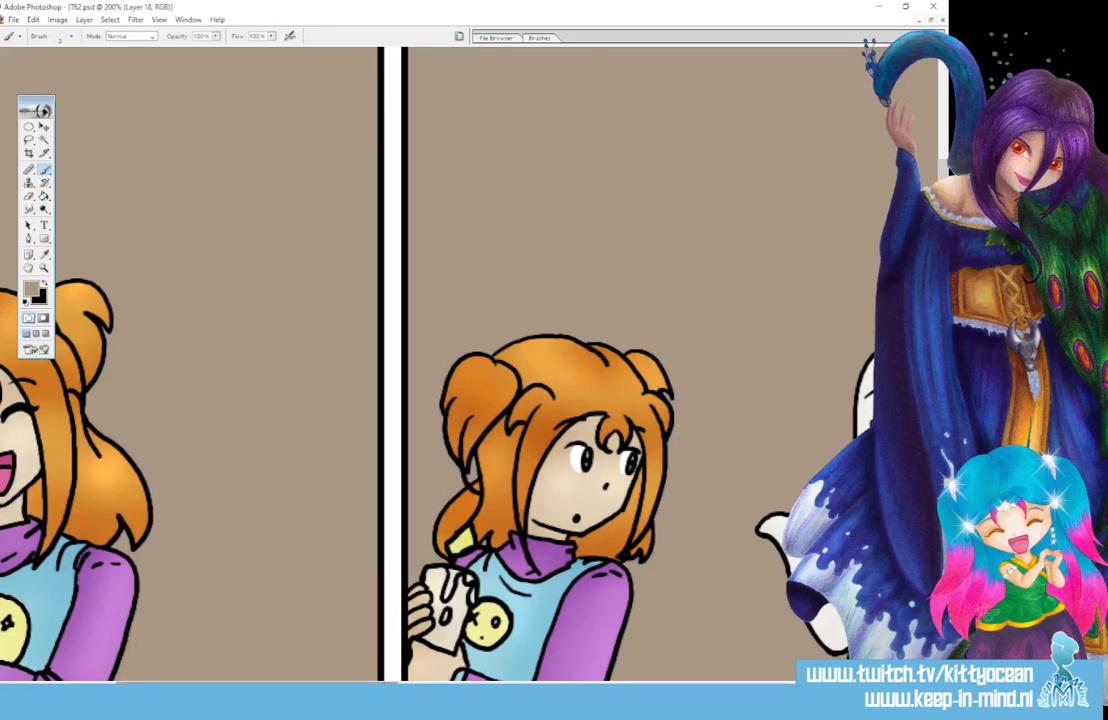
drag(366, 682, 253, 682)
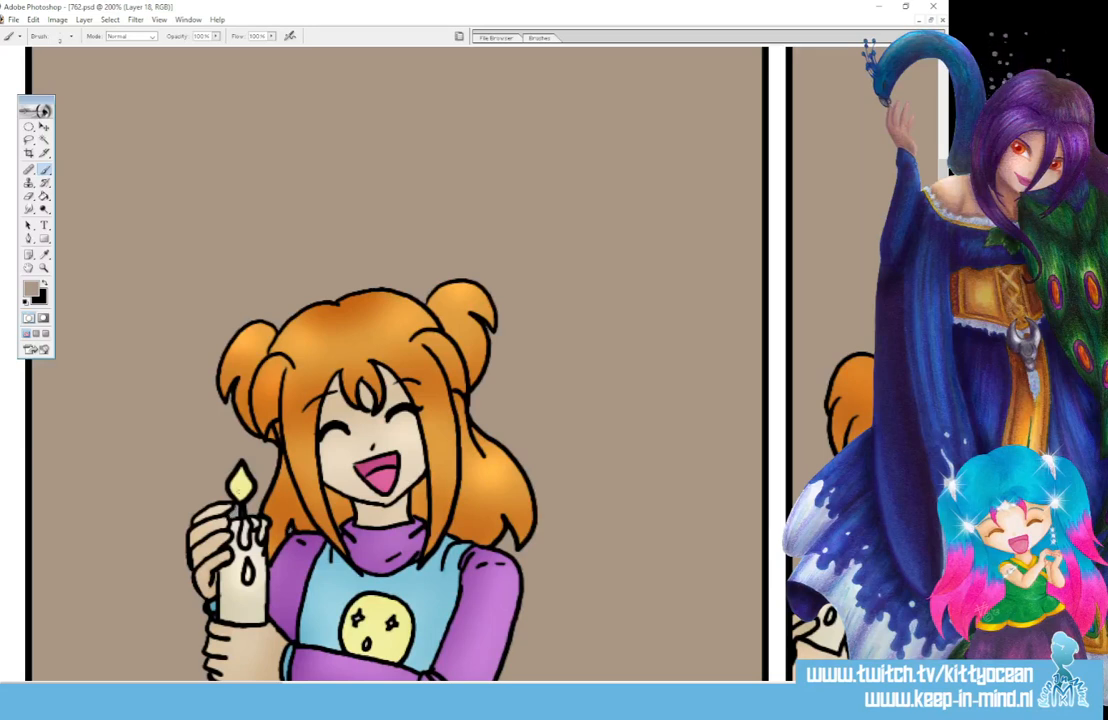
key(ctrl+minus)
key(ctrl+minus)
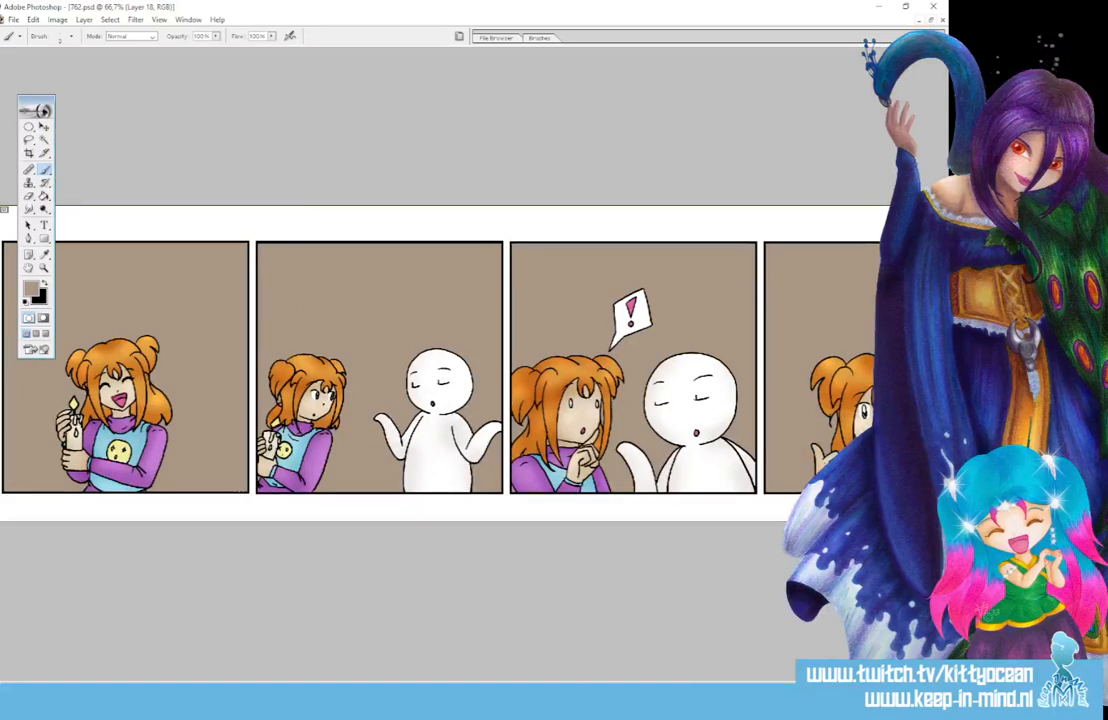
key(ctrl+minus)
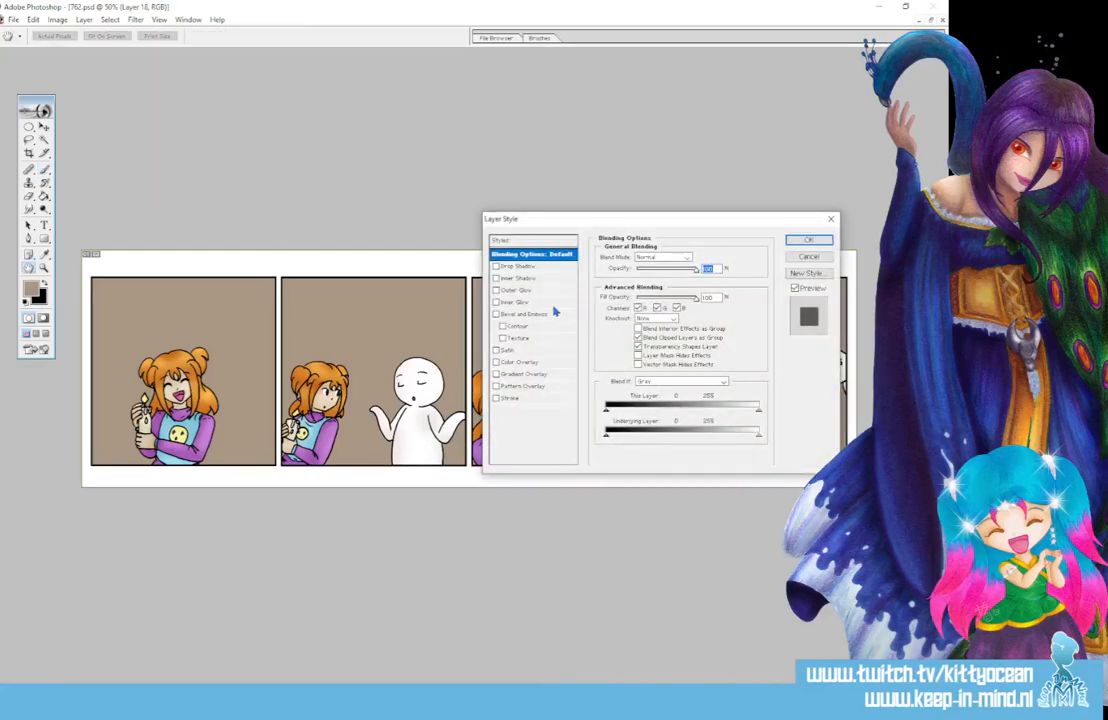
Step: Add a Gradient Overlay to the panel background layer using the Yellow preset that fades to white
click(558, 374)
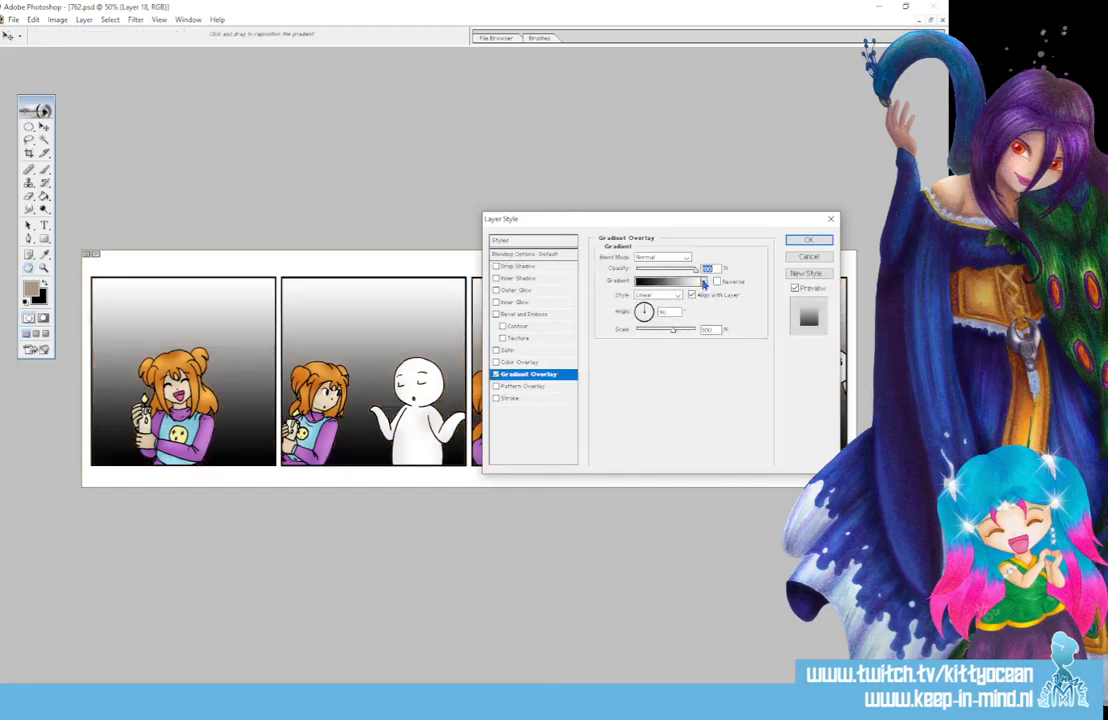
click(703, 282)
click(694, 457)
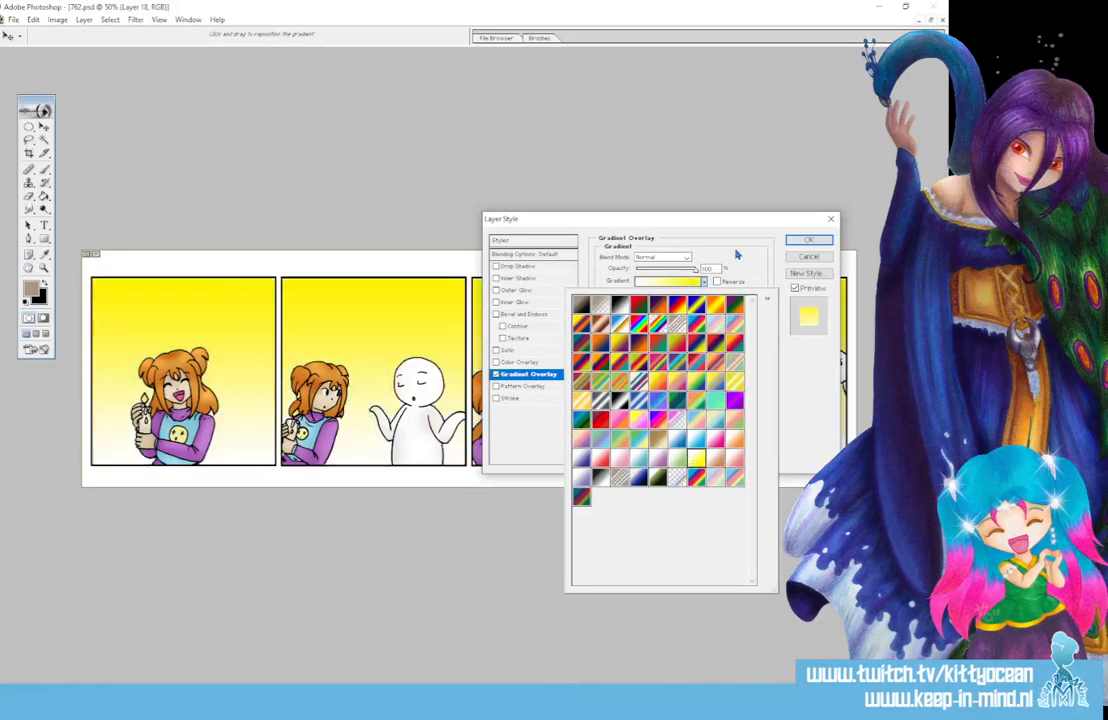
click(735, 250)
Step: Change the overlay gradient's yellow end stop to pale yellow F5EAA0 and apply the layer style
click(694, 287)
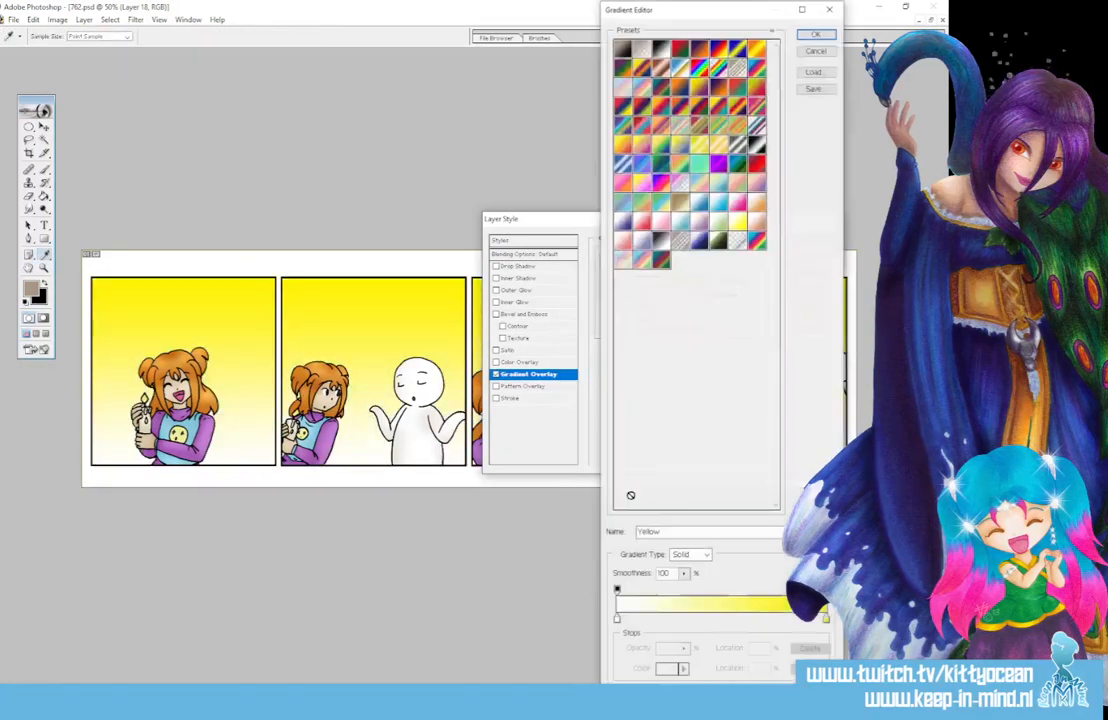
click(826, 620)
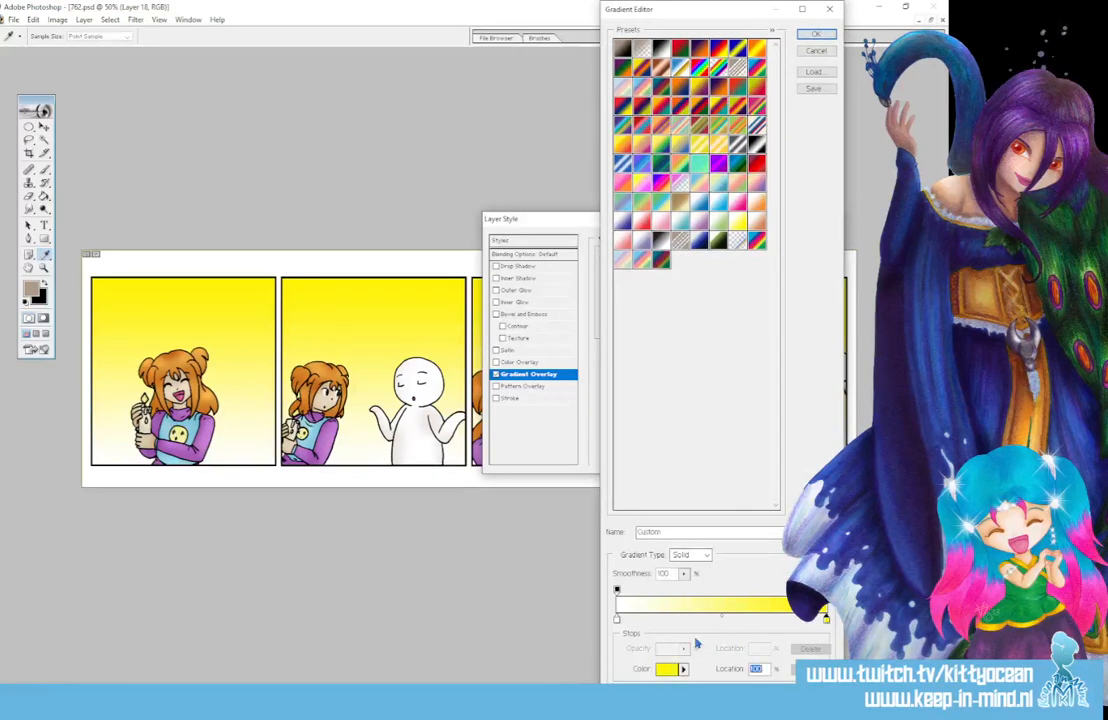
click(666, 669)
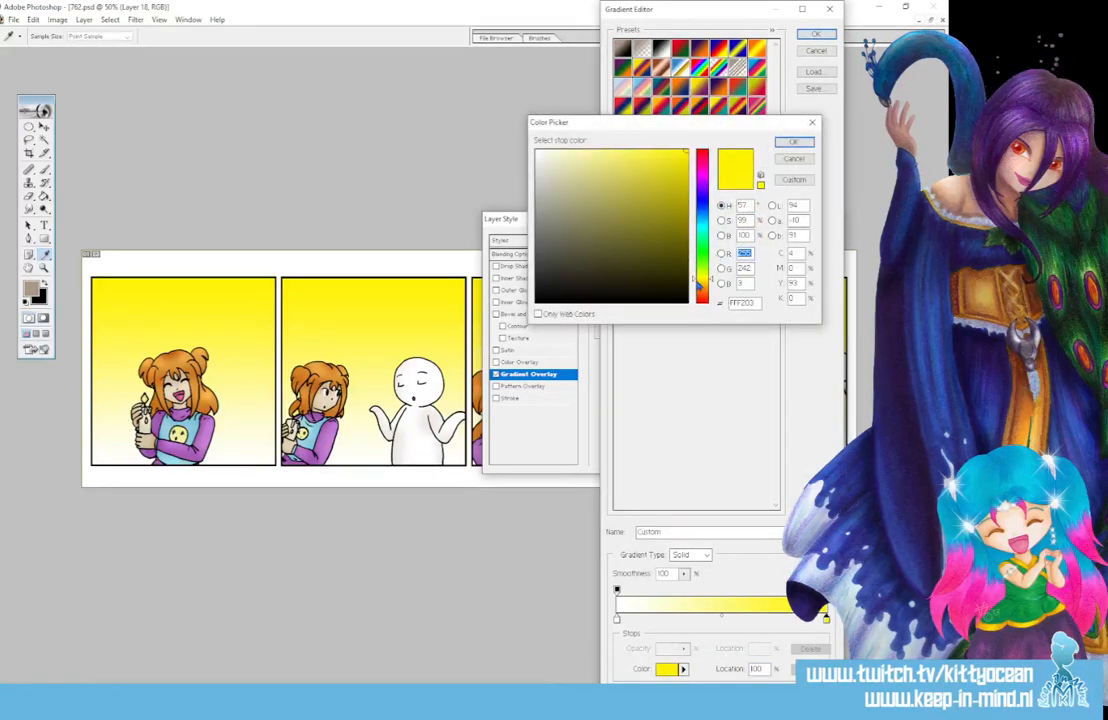
click(699, 281)
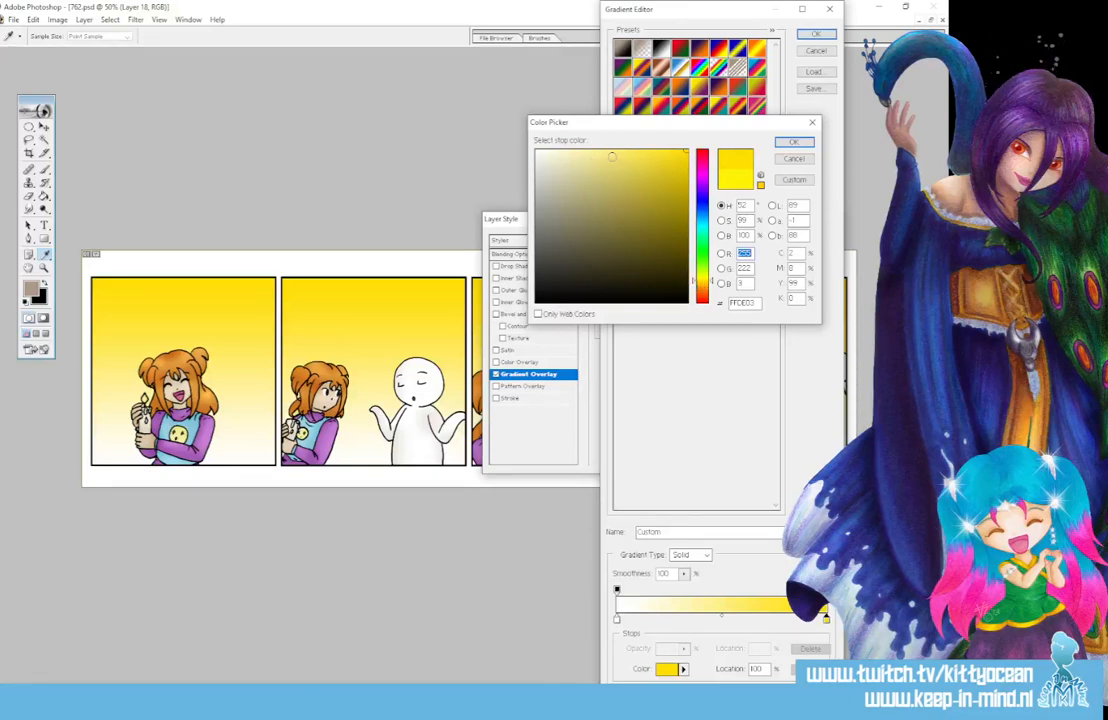
click(607, 157)
drag(607, 157, 587, 156)
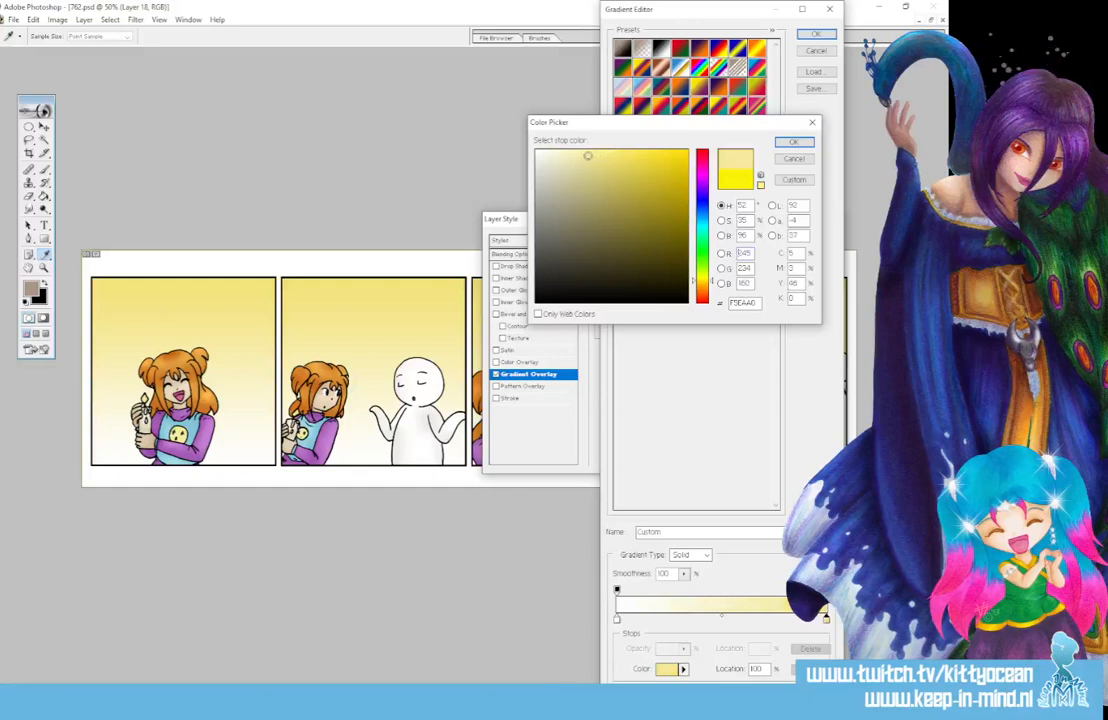
click(794, 142)
click(826, 36)
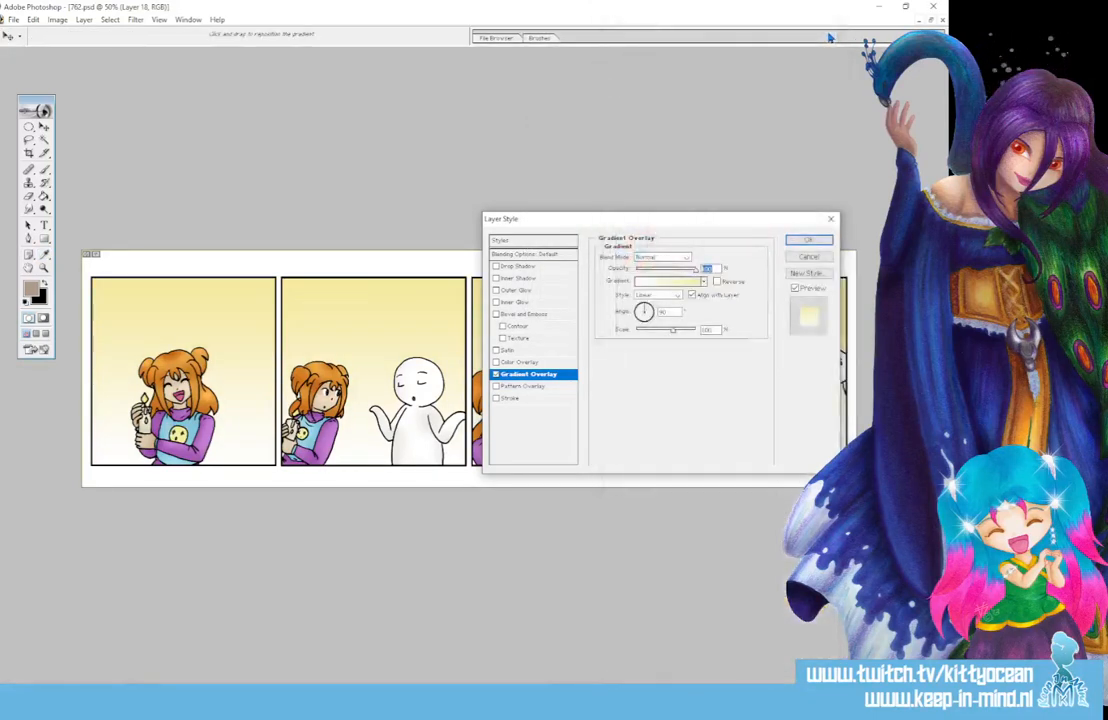
click(810, 239)
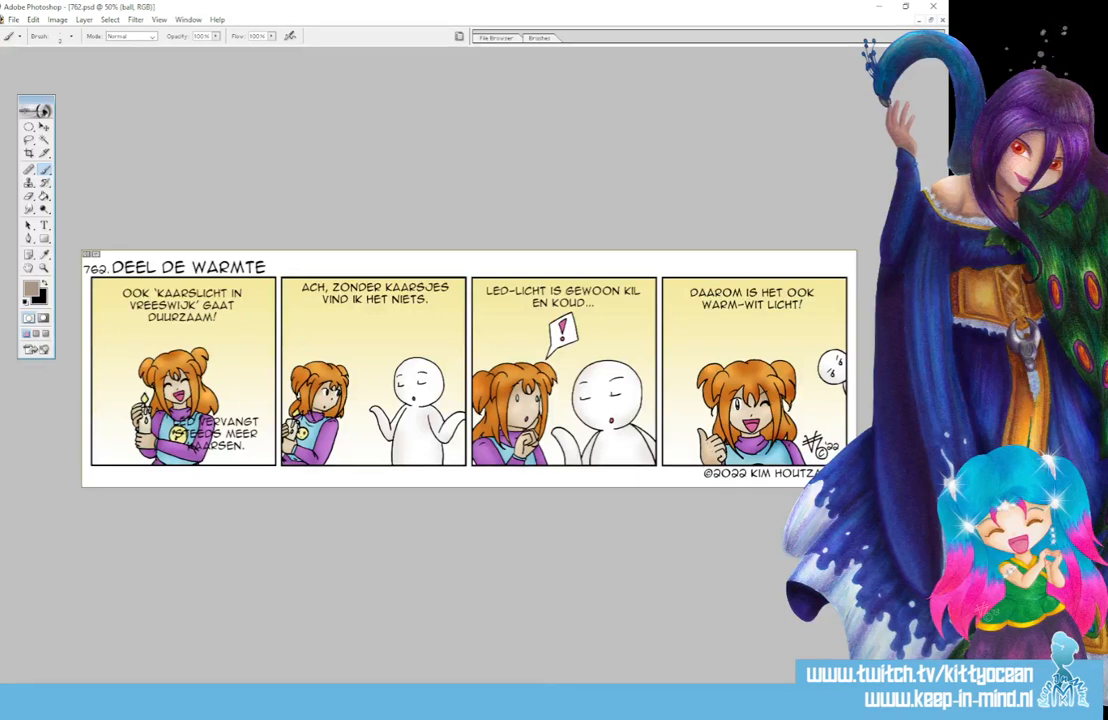
Step: Select elliptical speech balloon shapes around all five dialogue texts, adding pointed tails towards the speakers with the Polygonal Lasso
click(29, 127)
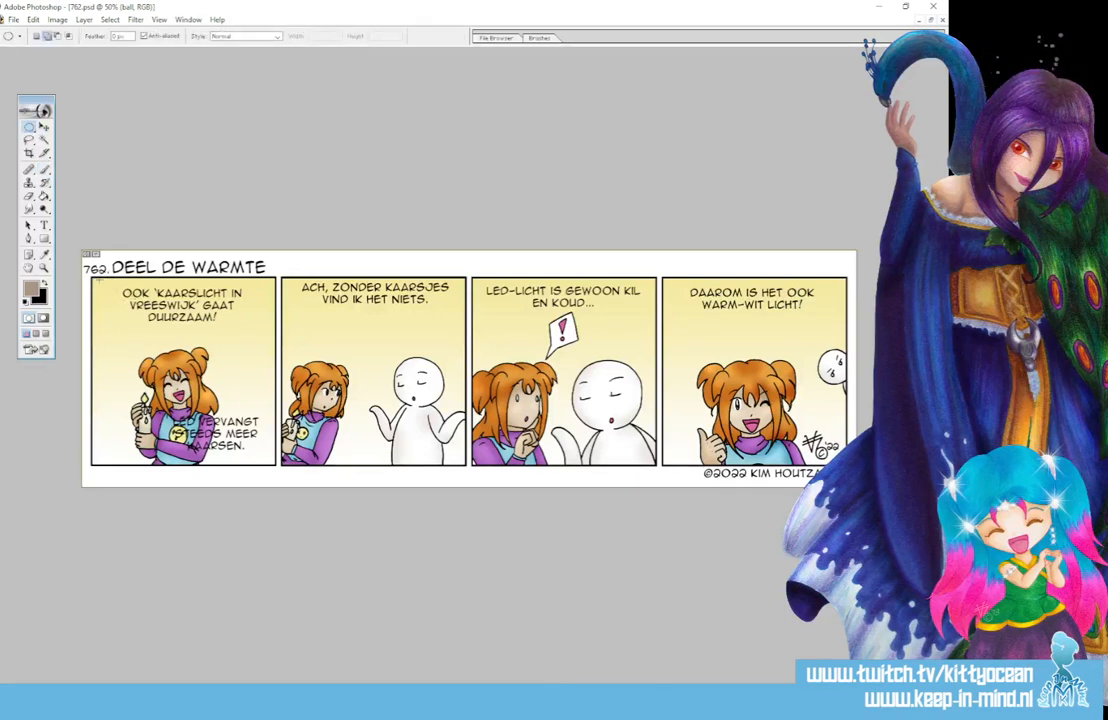
drag(99, 280, 261, 335)
drag(176, 411, 278, 477)
key(ctrl+z)
drag(178, 412, 275, 482)
drag(400, 338, 458, 336)
drag(472, 267, 661, 316)
drag(795, 327, 828, 340)
drag(29, 140, 84, 155)
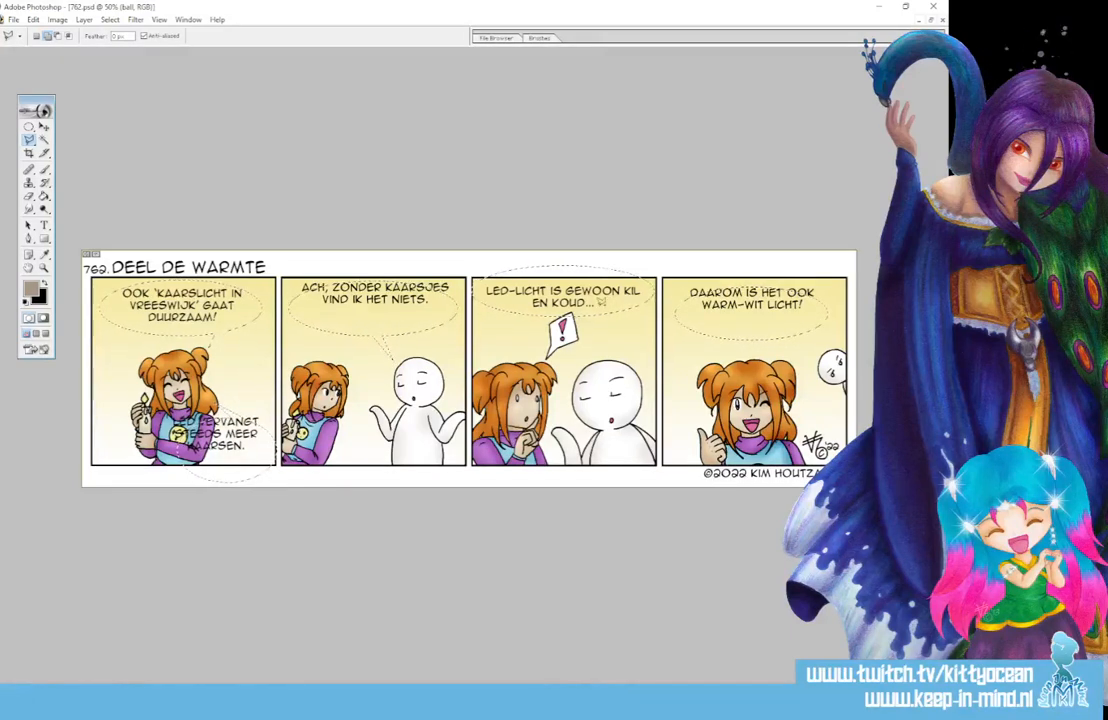
click(616, 350)
Step: Fill the balloon selection with default black using the Paint Bucket, and make white the foreground colour
click(44, 196)
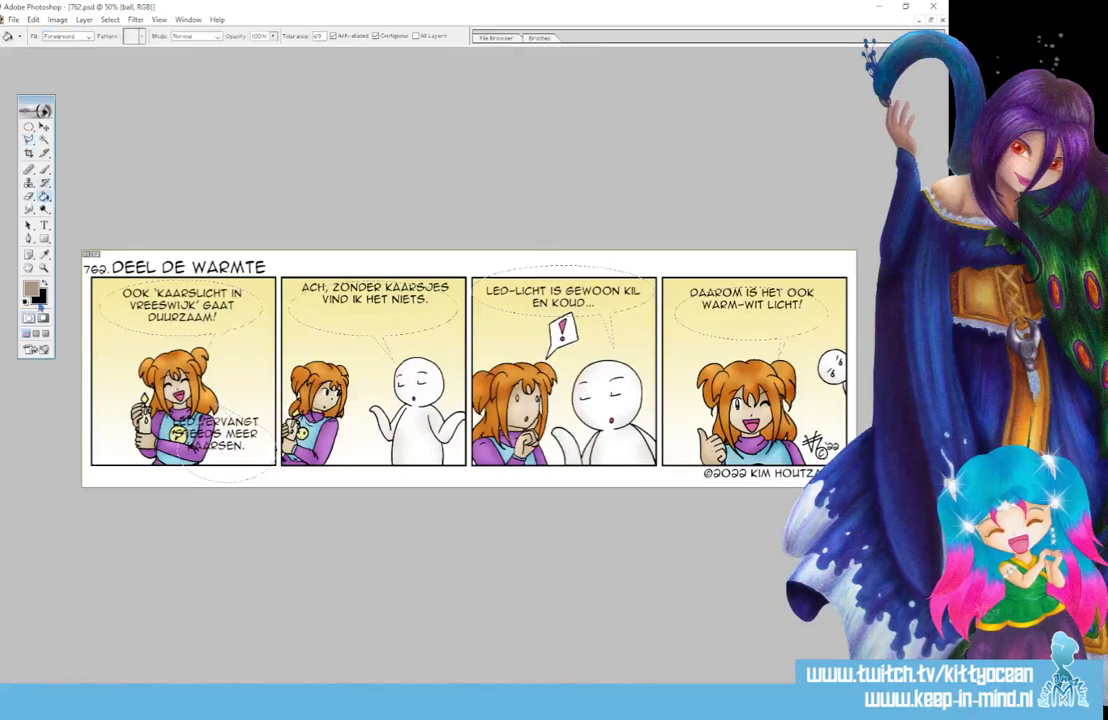
click(26, 301)
click(188, 309)
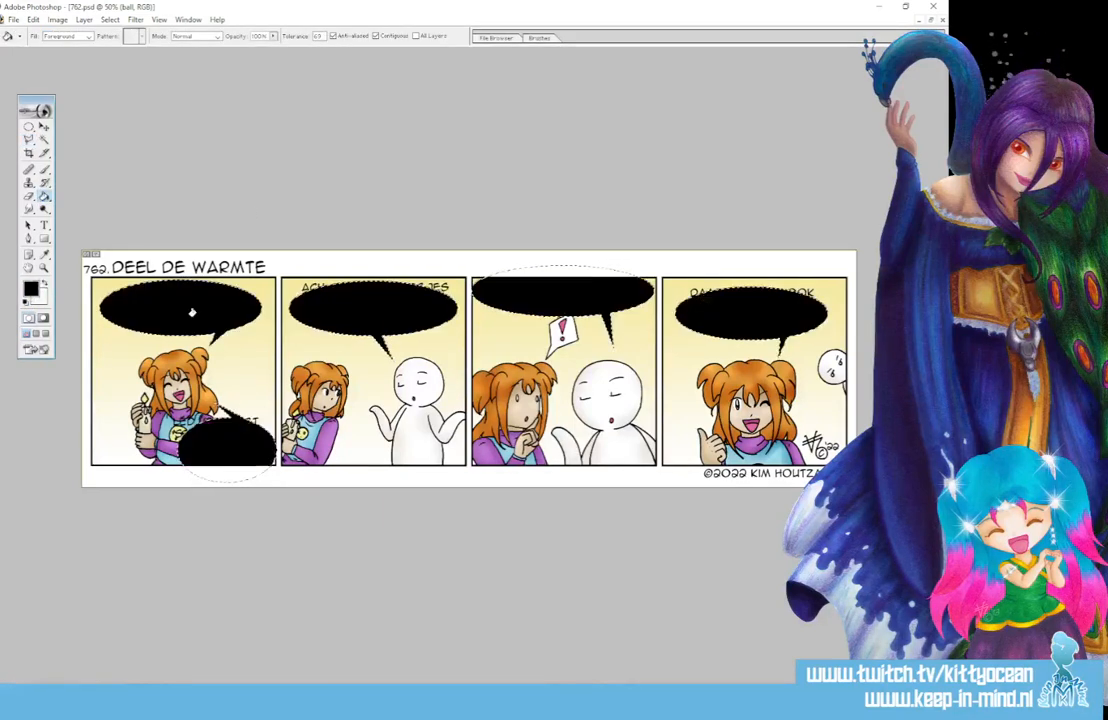
key(x)
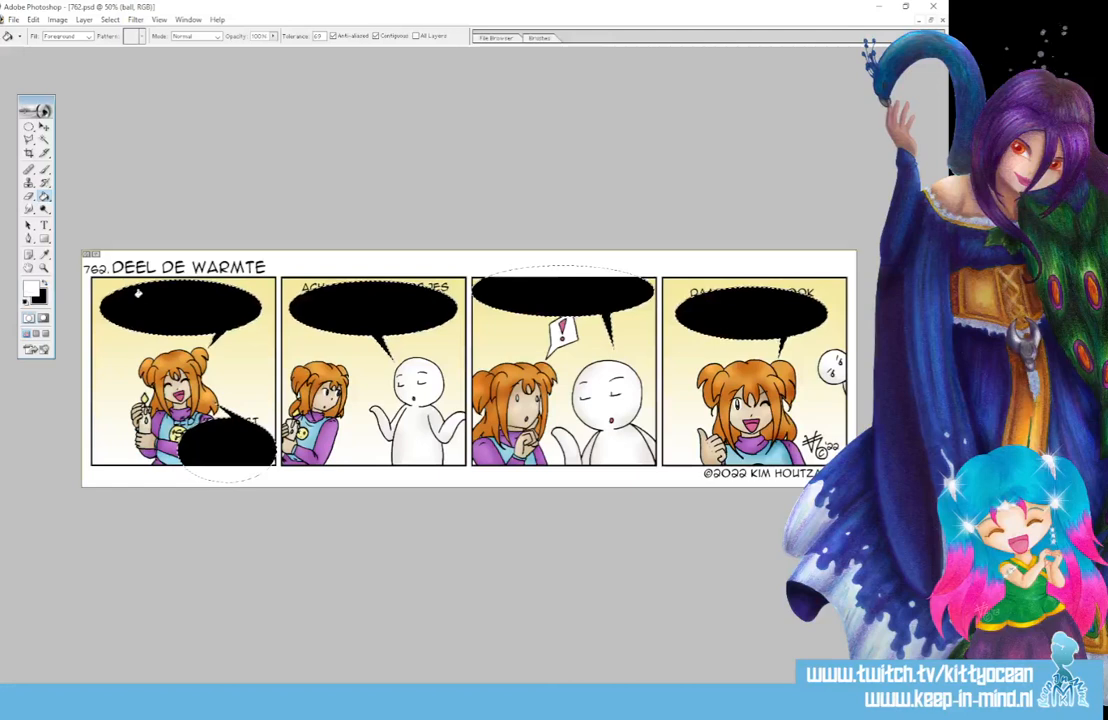
Step: Refill the black speech balloons in all four panels with white and clear the selection
click(106, 297)
click(524, 300)
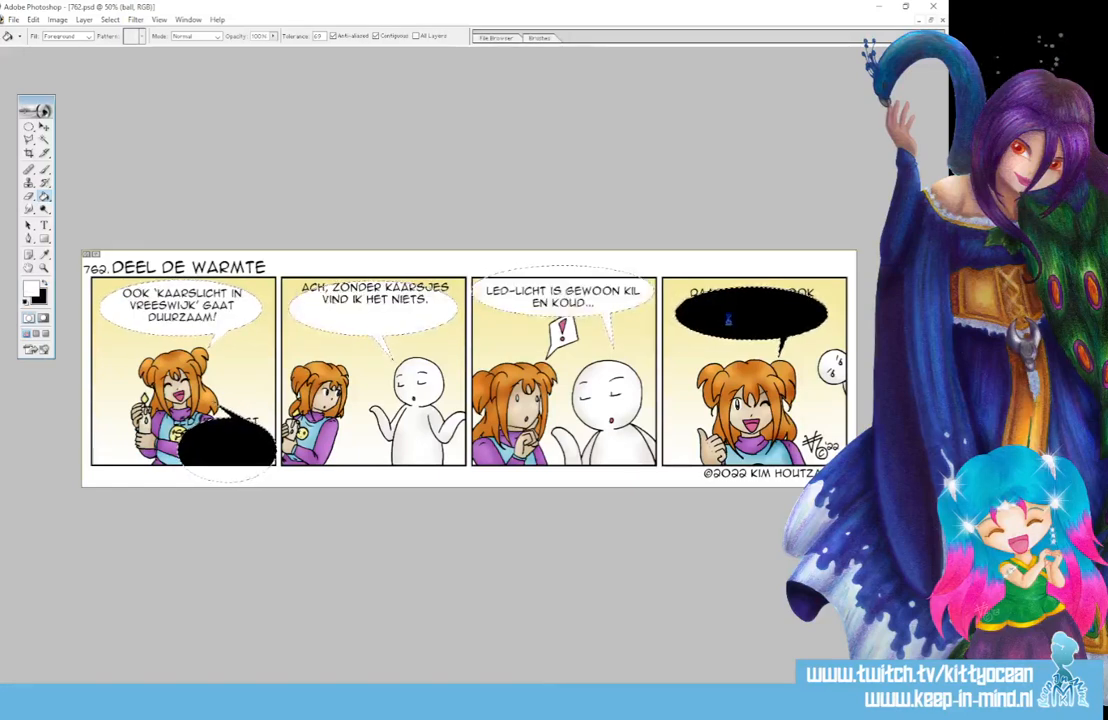
click(750, 310)
click(245, 440)
click(200, 447)
key(ctrl+d)
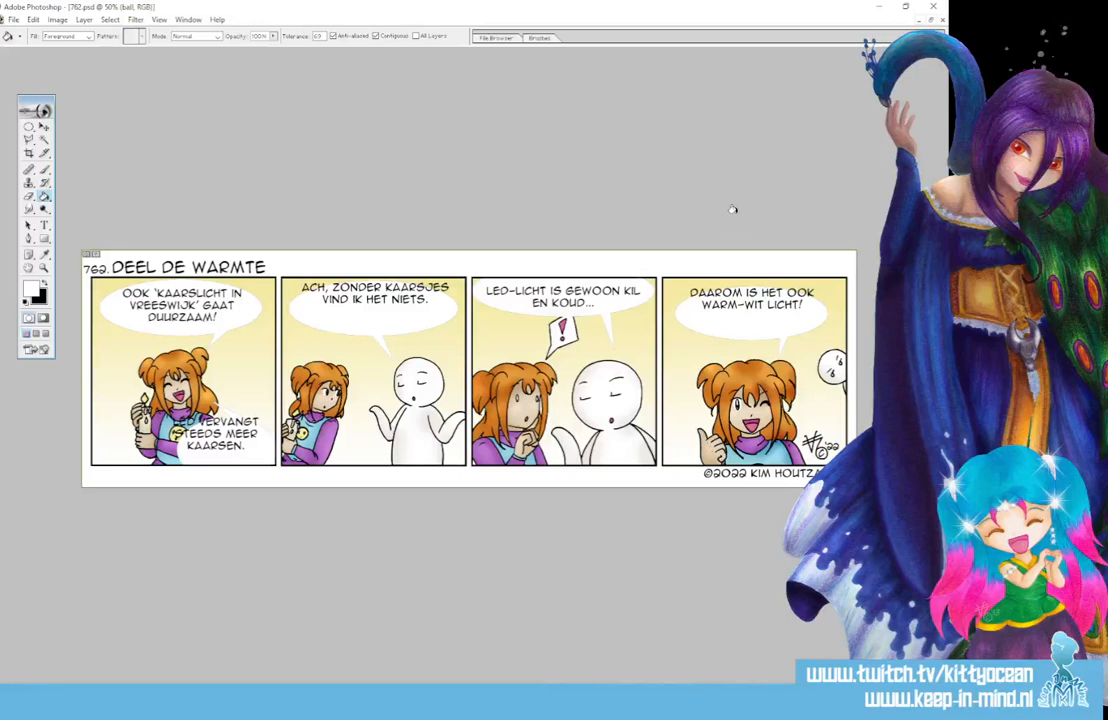
Step: Undo the balloon fills back to the empty selection, fill it directly with white, and deselect
key(ctrl+alt+z)
key(ctrl+alt+z)
key(ctrl+alt+z)
key(ctrl+alt+z)
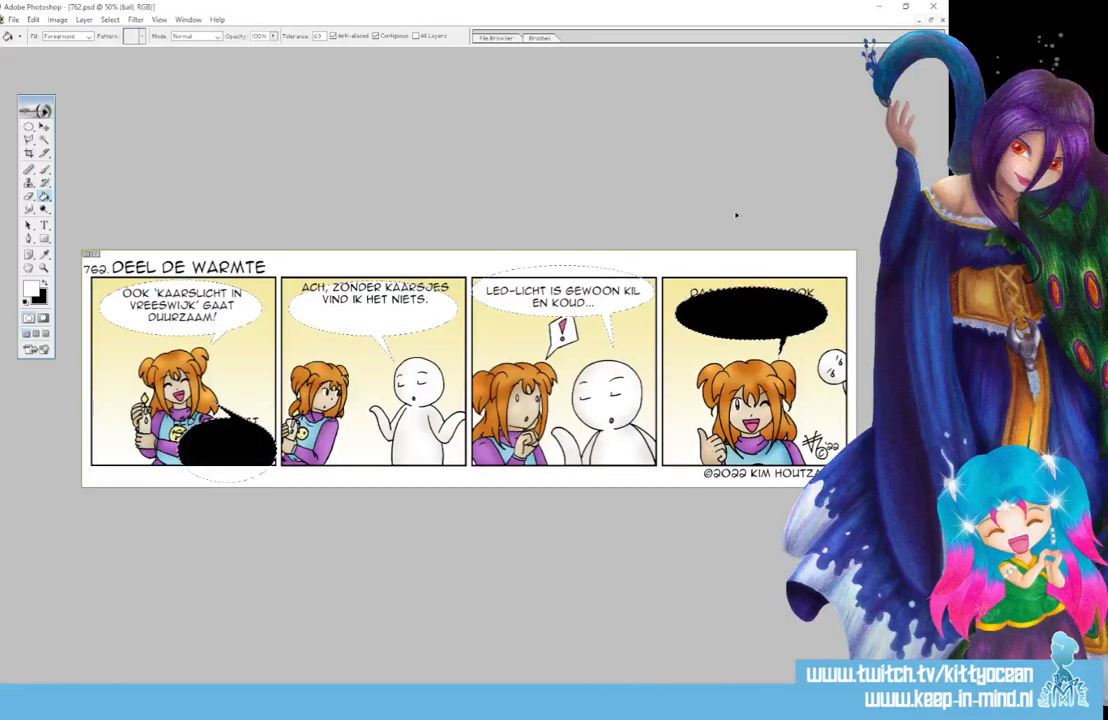
key(ctrl+alt+z)
key(ctrl+alt+z)
key(ctrl+alt+z)
key(ctrl+shift+z)
key(ctrl+shift+z)
key(ctrl+shift+z)
key(ctrl+shift+z)
key(ctrl+shift+z)
key(ctrl+shift+z)
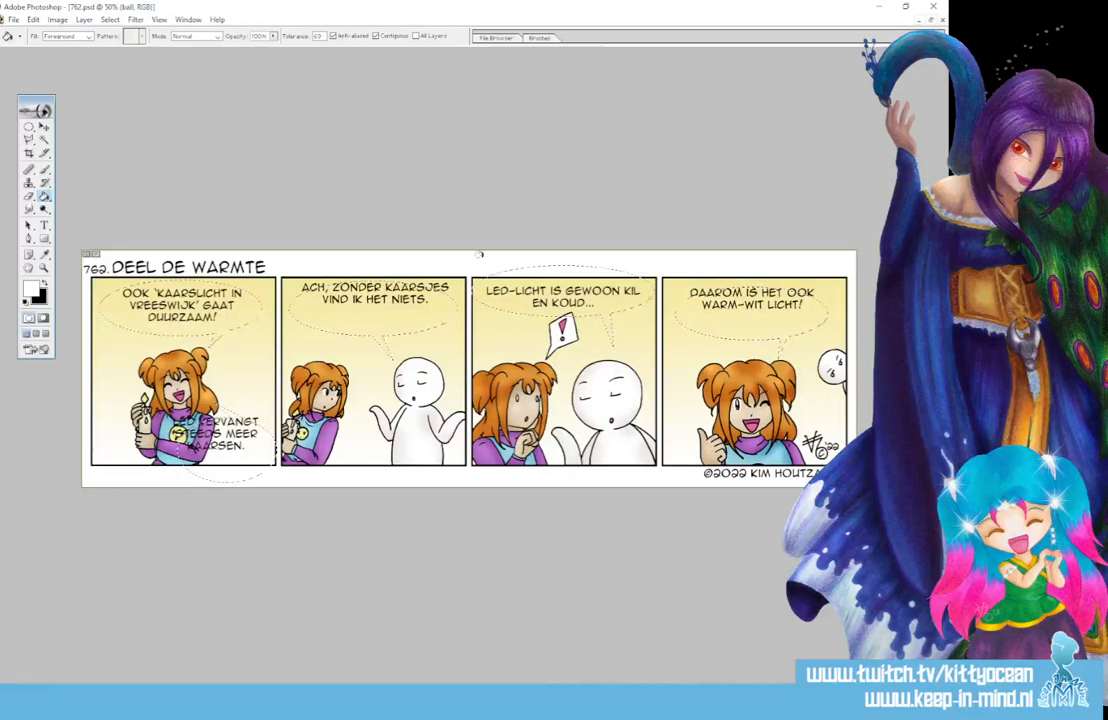
click(193, 308)
key(ctrl+d)
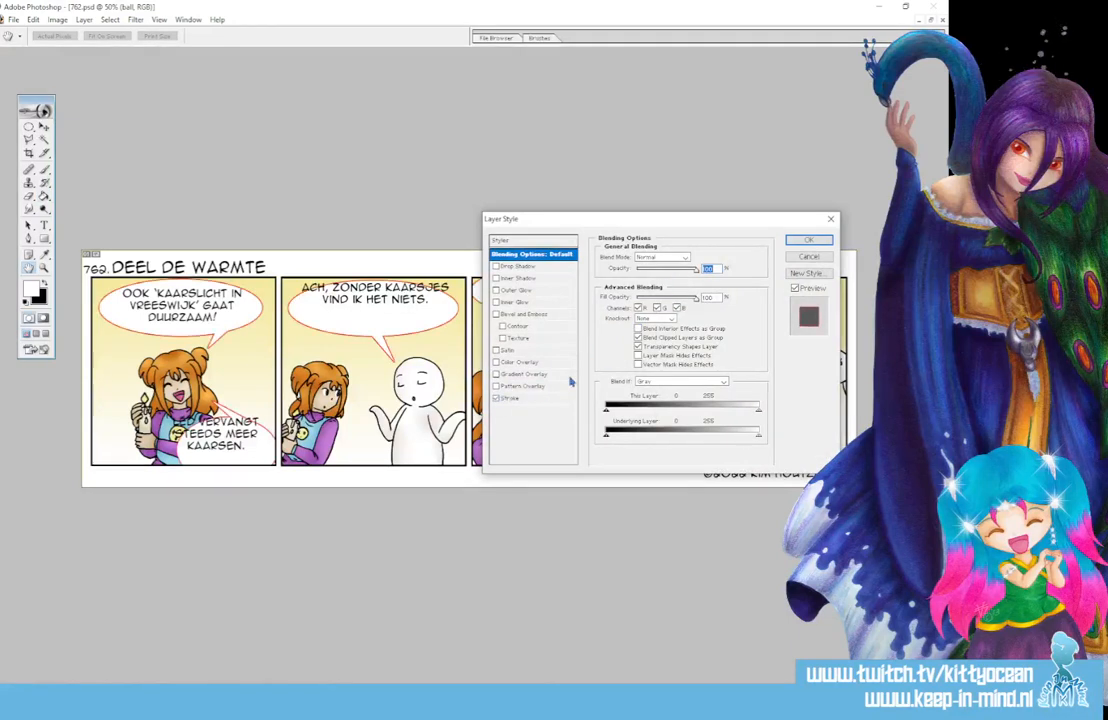
Step: Give the speech balloons a thin outside Stroke in dark olive grey, colour 807C5D
click(508, 398)
double_click(708, 257)
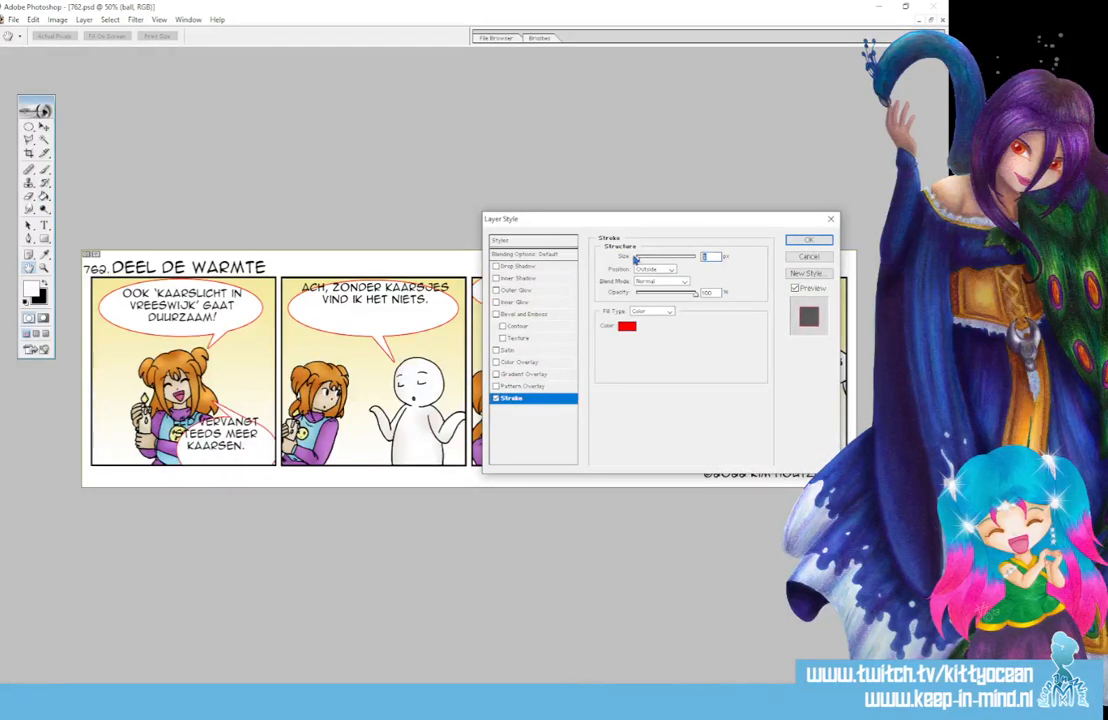
text(1)
click(628, 327)
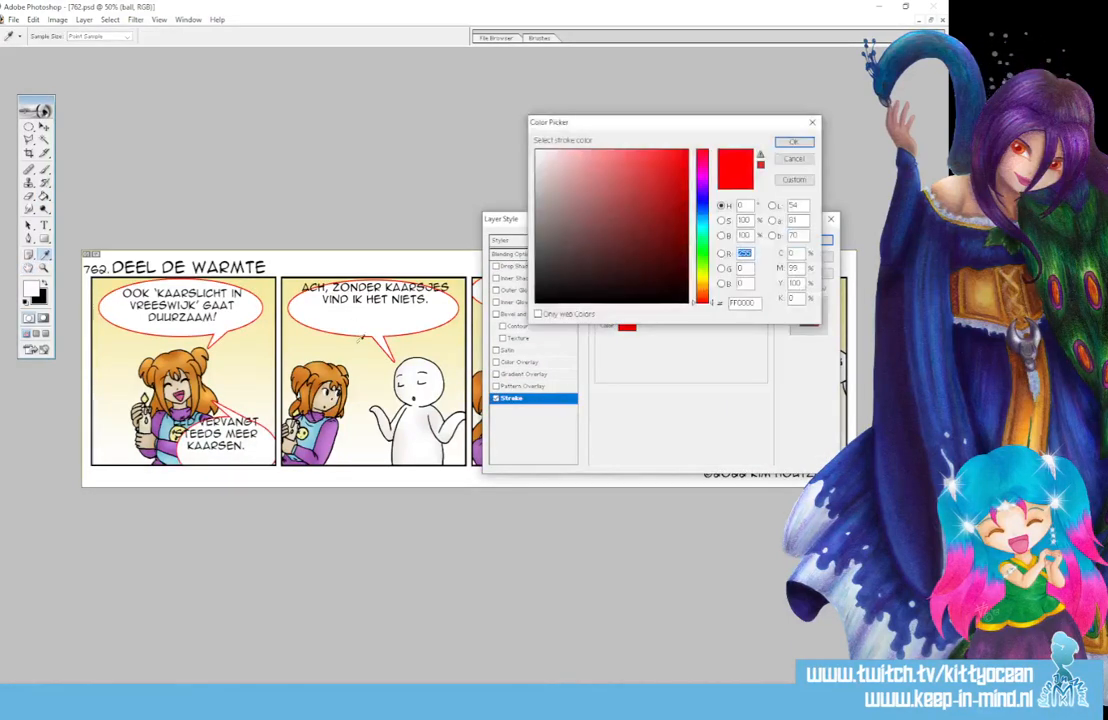
click(311, 292)
click(565, 207)
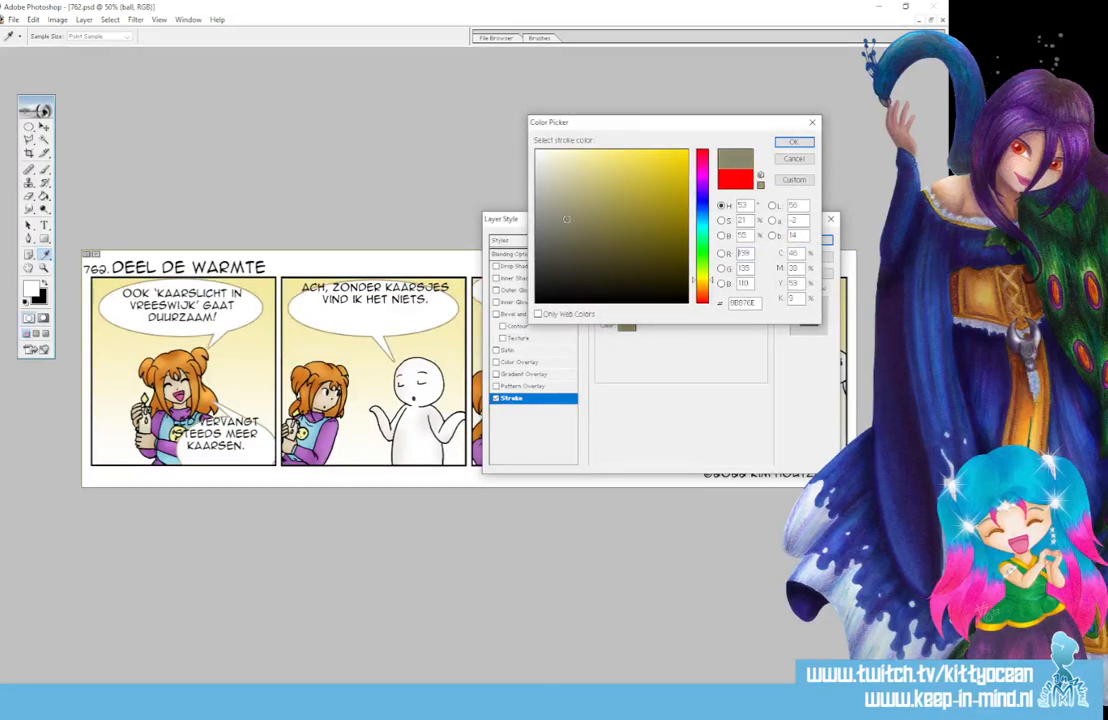
click(576, 225)
click(576, 226)
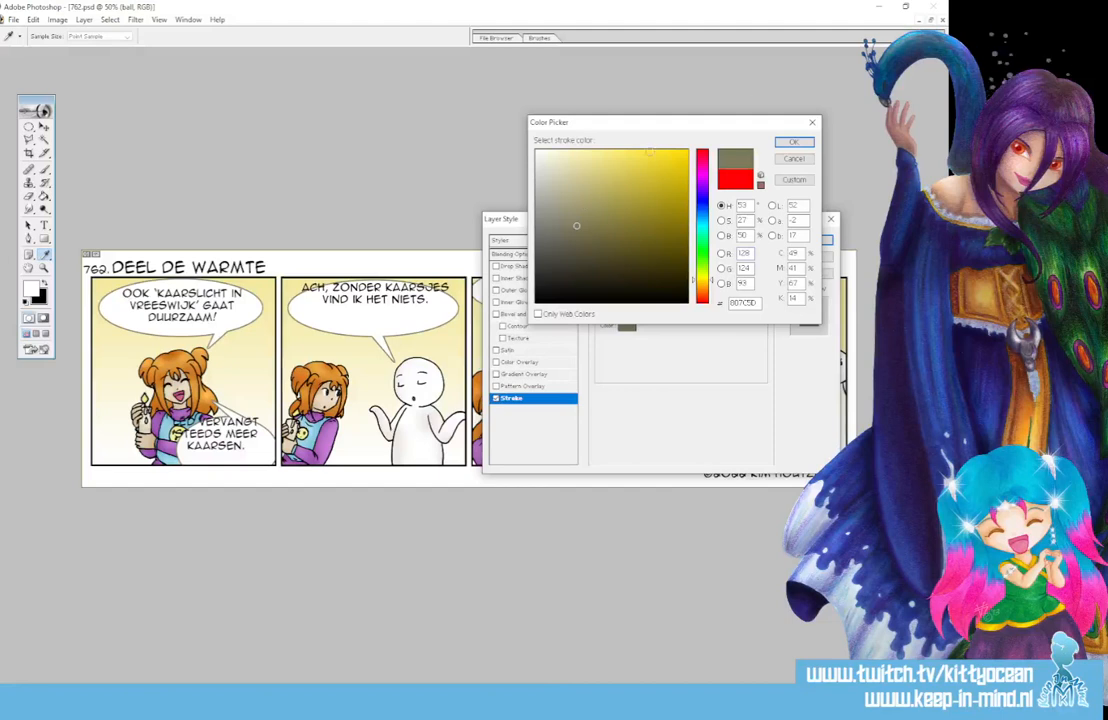
click(793, 143)
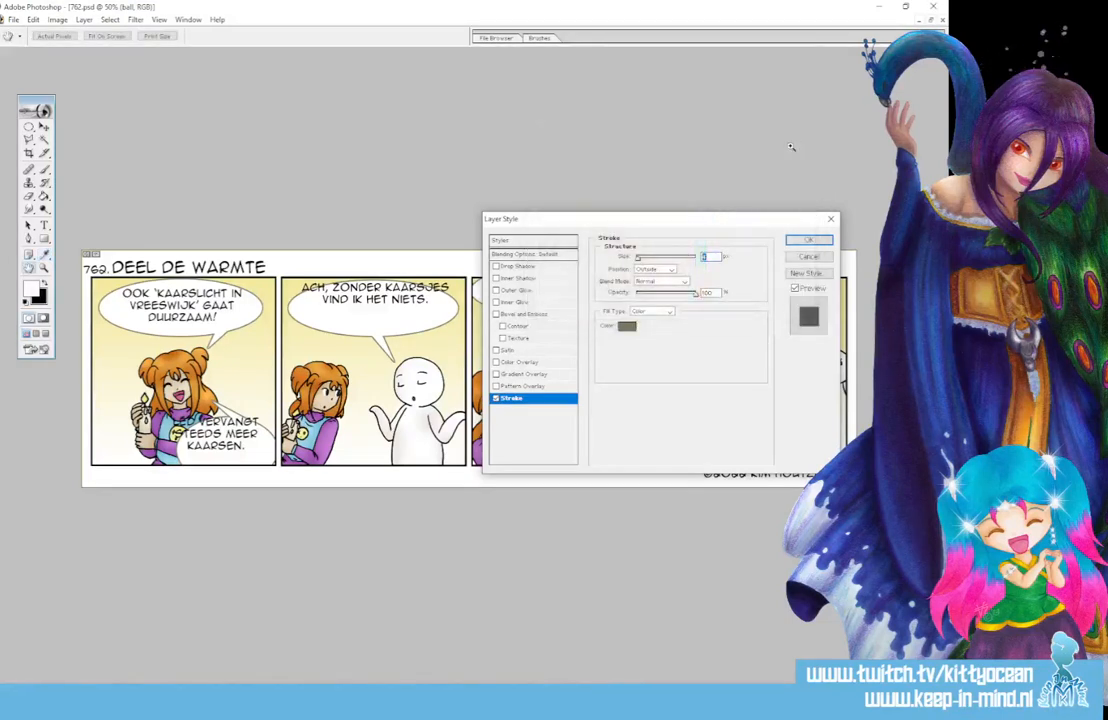
click(809, 241)
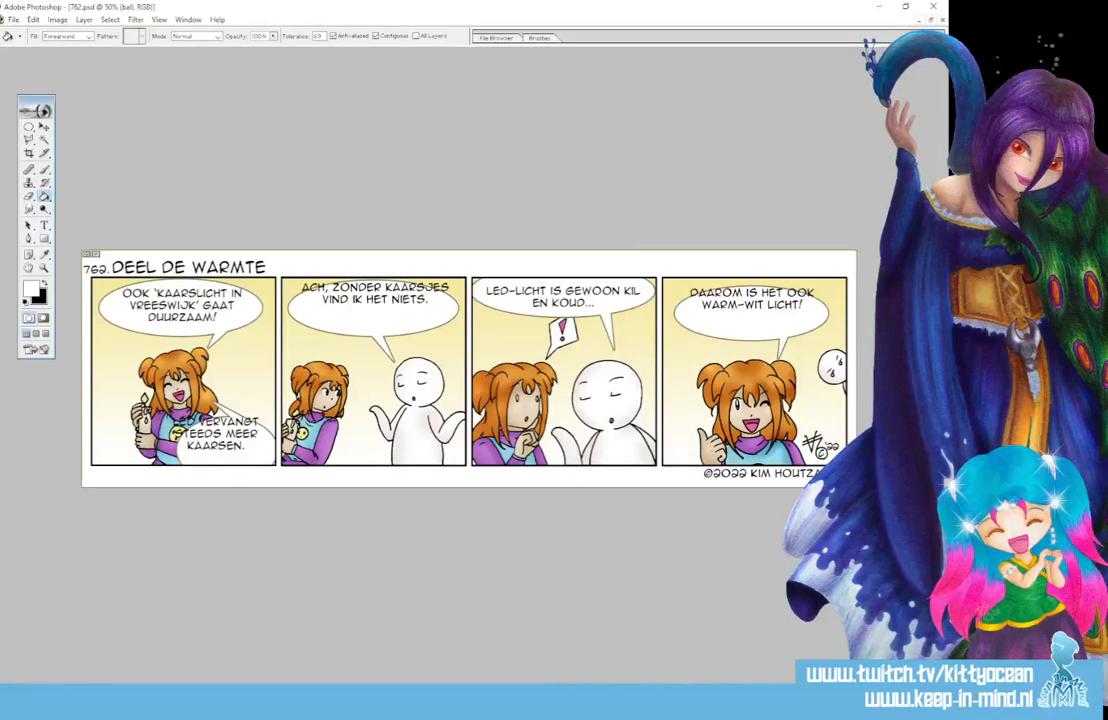
Step: Move the "Ook 'kaarslicht in Vreeswijk' gaat duurzaam!" text slightly down to centre it in its balloon
click(43, 127)
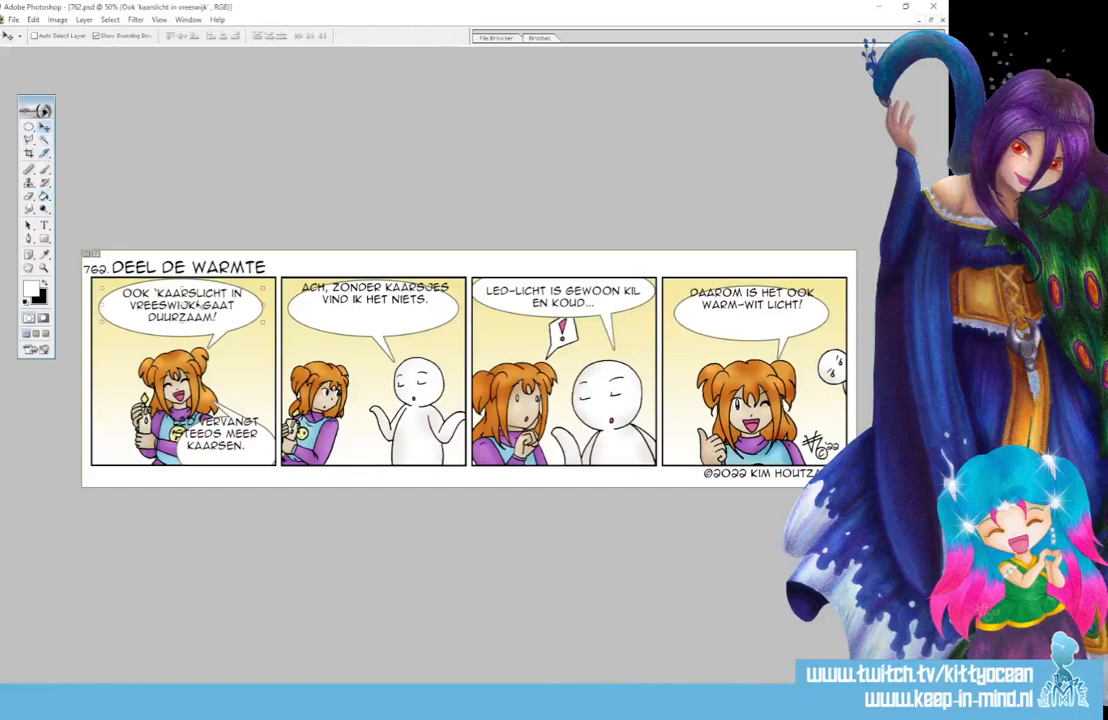
drag(198, 305, 218, 317)
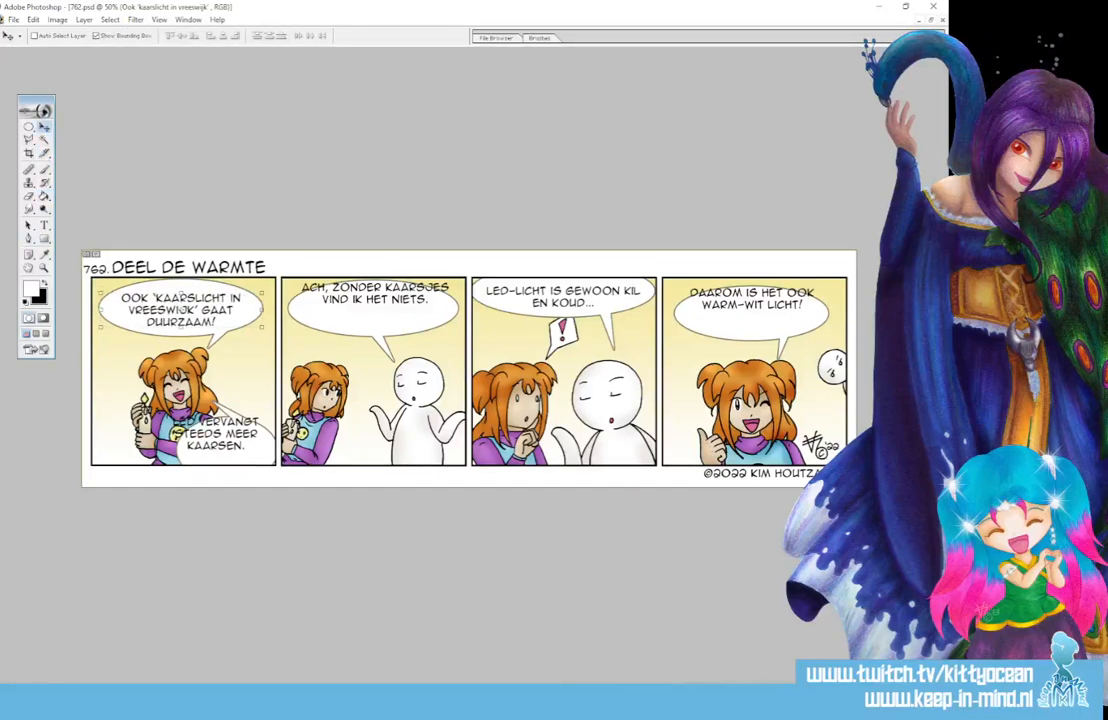
key(alt+])
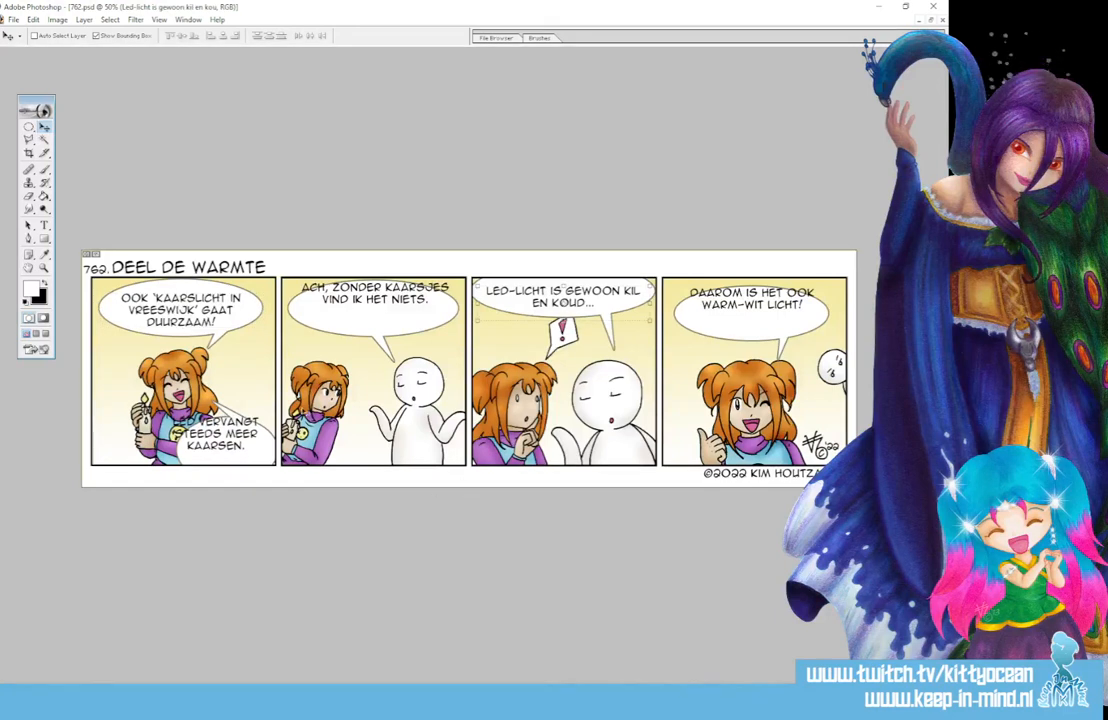
Step: Replace the first panel's lower text with "LED IN PLAATS VAN KAARS!" and narrow its text box to wrap over three lines
click(43, 225)
drag(176, 421, 247, 446)
text(LED IN)
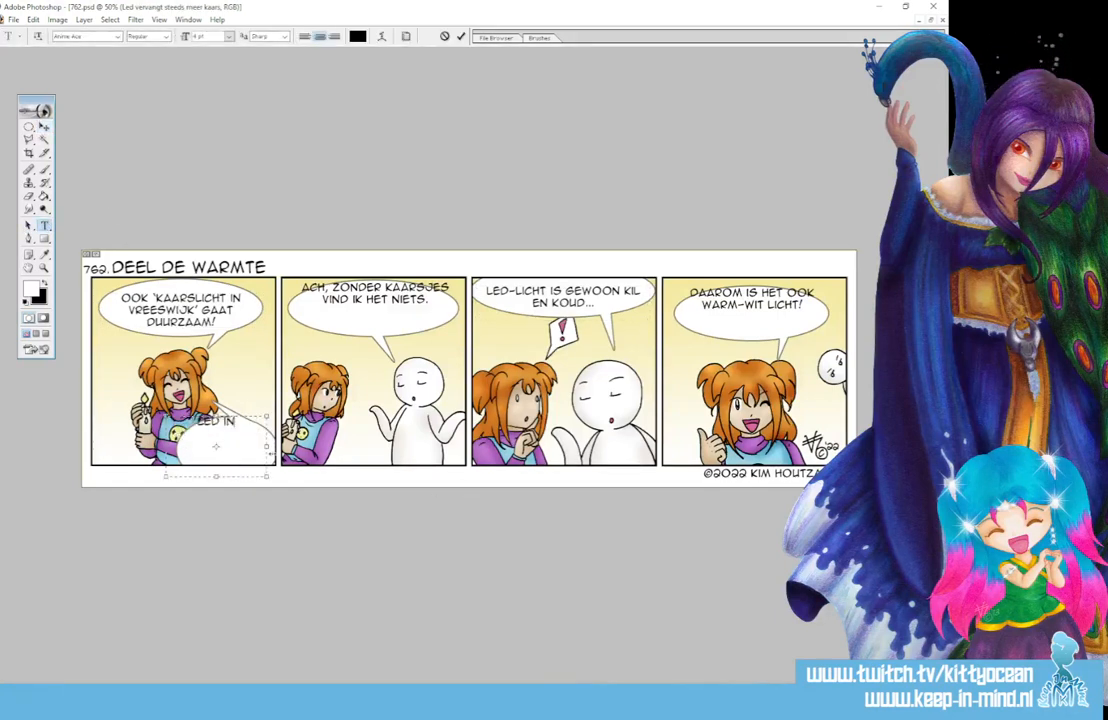
text( PLAATS VAN)
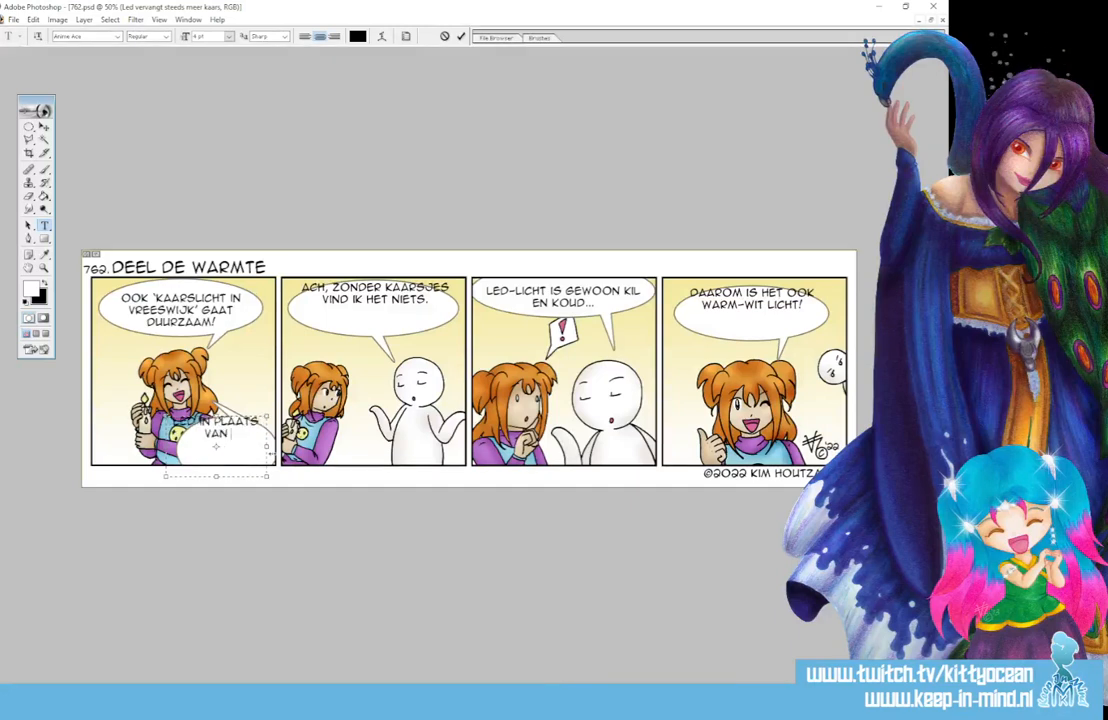
text( KAARS!)
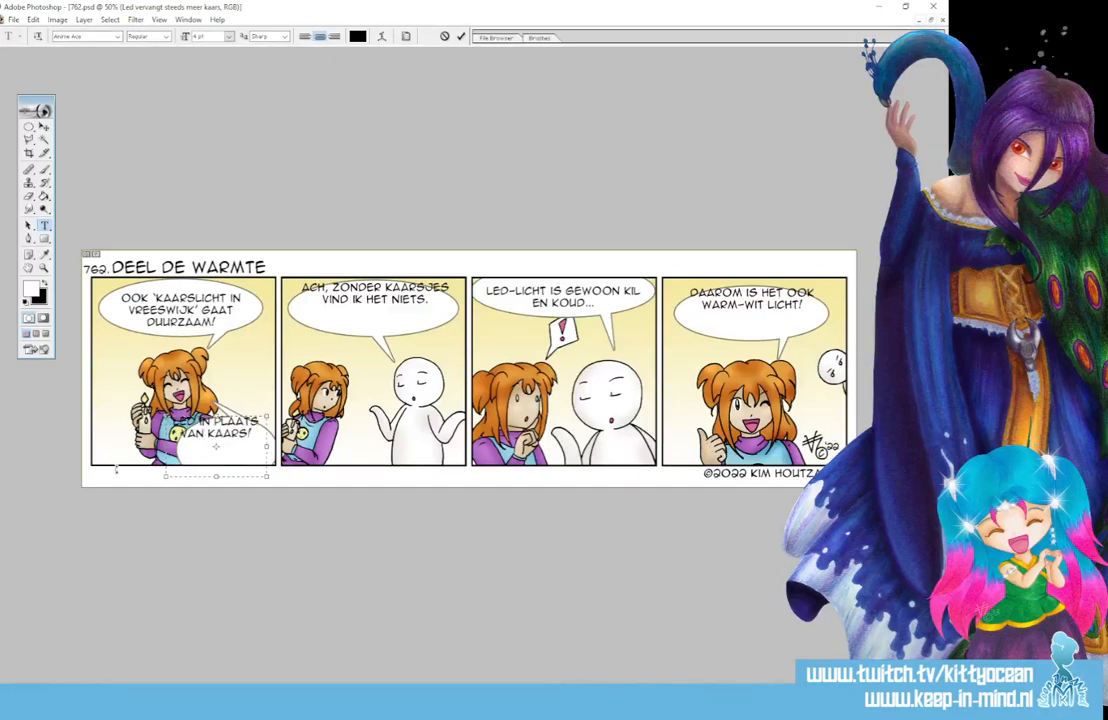
drag(266, 476, 245, 477)
click(461, 36)
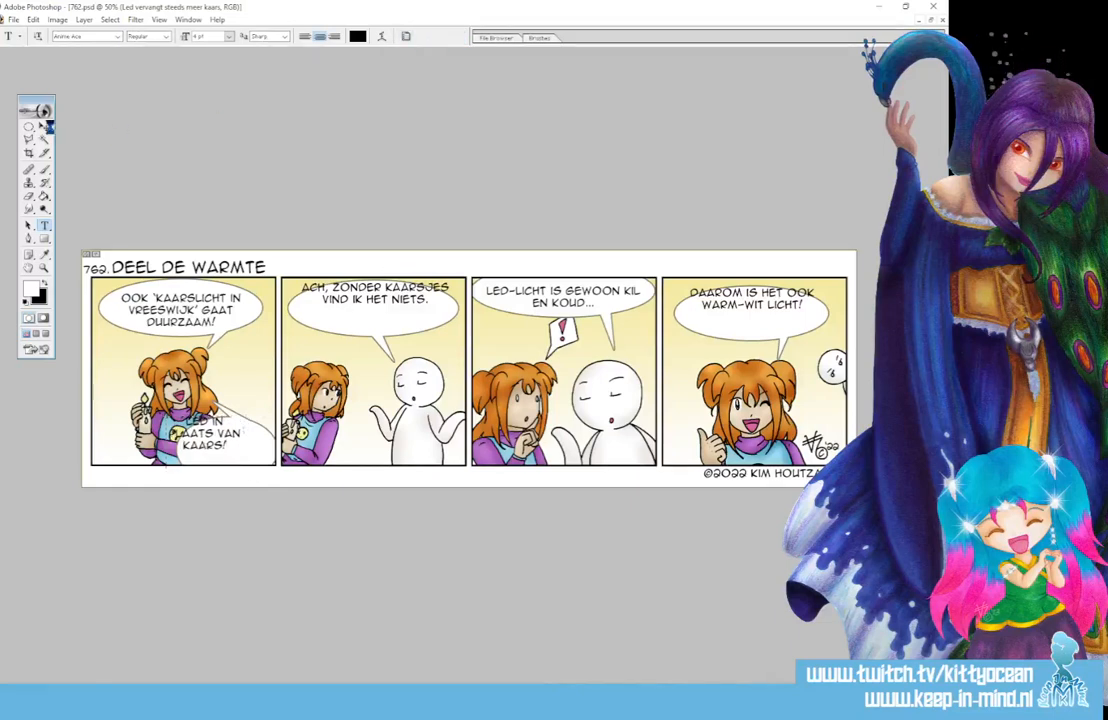
Step: Move the "LED IN PLAATS VAN KAARS!" text into the first panel's lower balloon, and select the second panel's text layer
drag(206, 445, 232, 455)
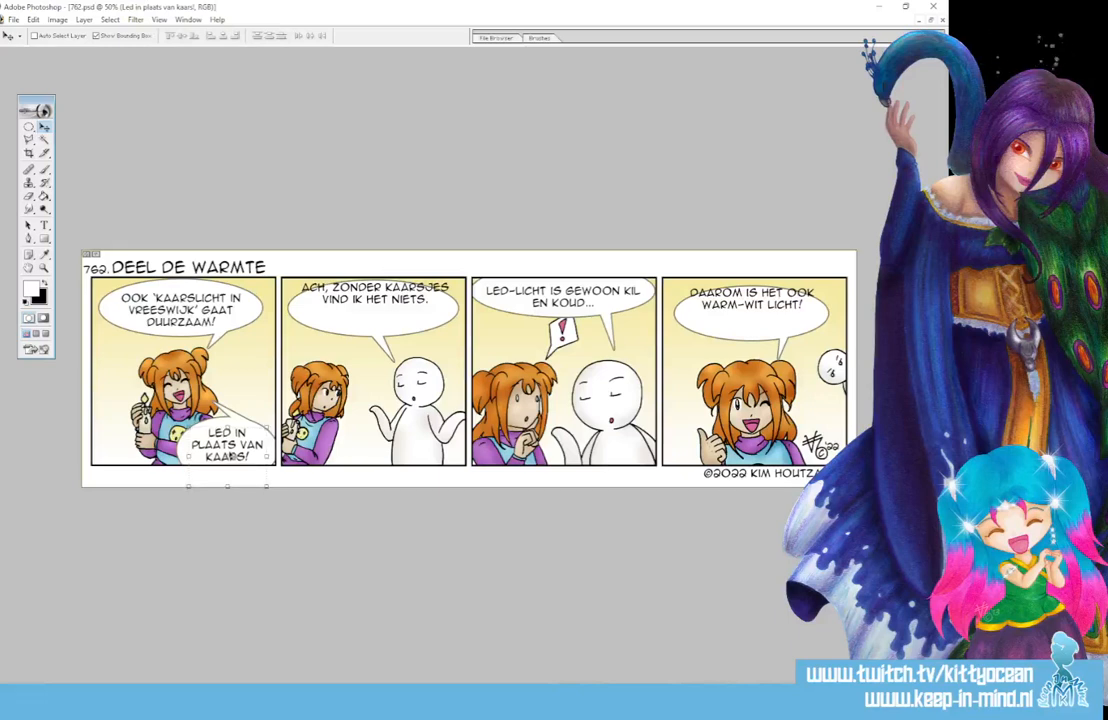
key(Up)
key(Up)
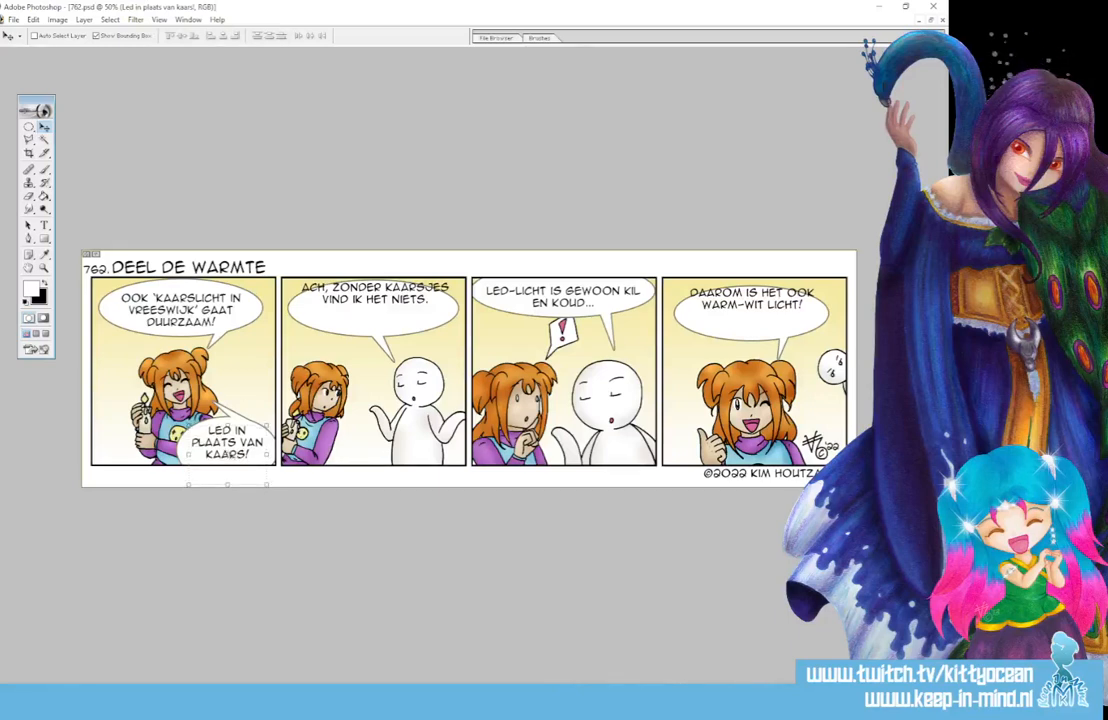
key(alt+bracketright)
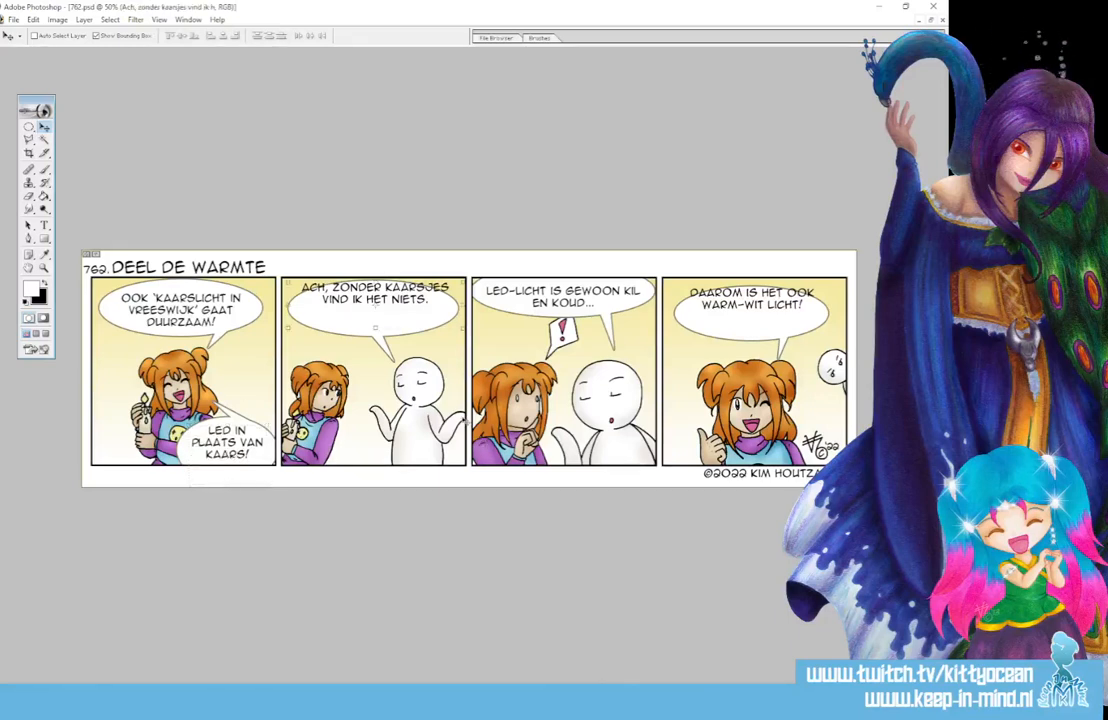
Step: Narrow the text box of "Ach, zonder kaarsjes vind ik het niets." in the second panel to wrap over three lines
click(45, 225)
click(355, 304)
drag(288, 328, 311, 340)
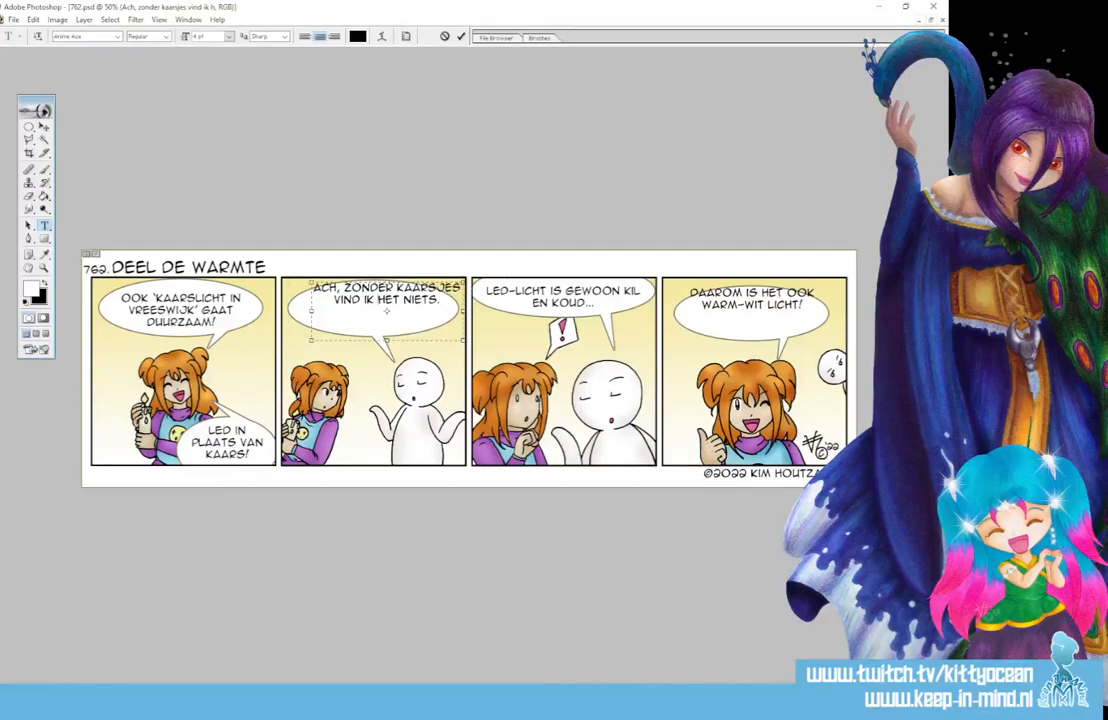
drag(462, 313, 405, 319)
Step: Move the second and fourth panels' dialogue texts down to centre them in their balloons
click(44, 127)
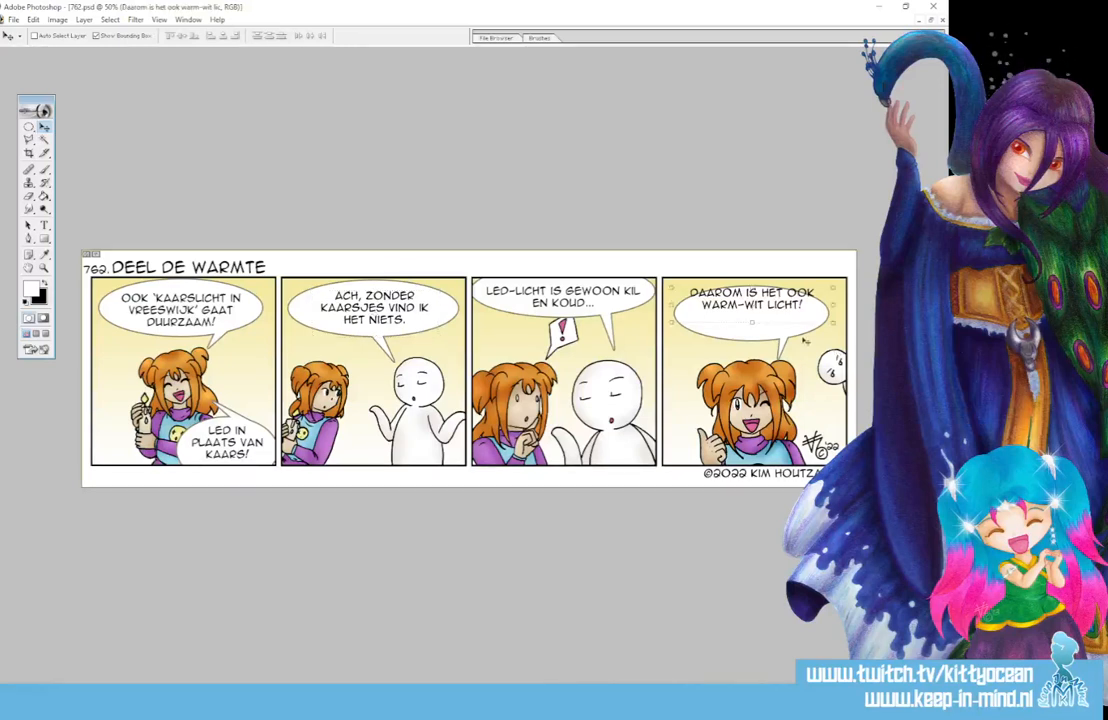
drag(771, 306, 776, 327)
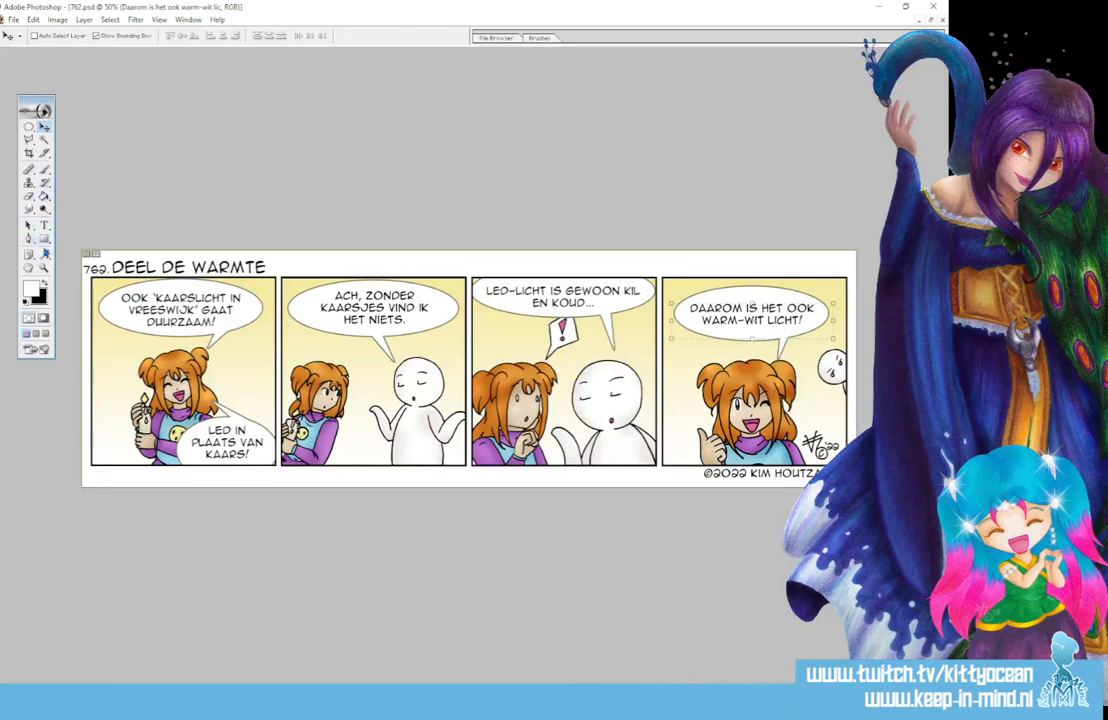
Step: Sample the olive outline at the first panel's upper balloon as the foreground colour and check its hex code B0AB82
click(44, 254)
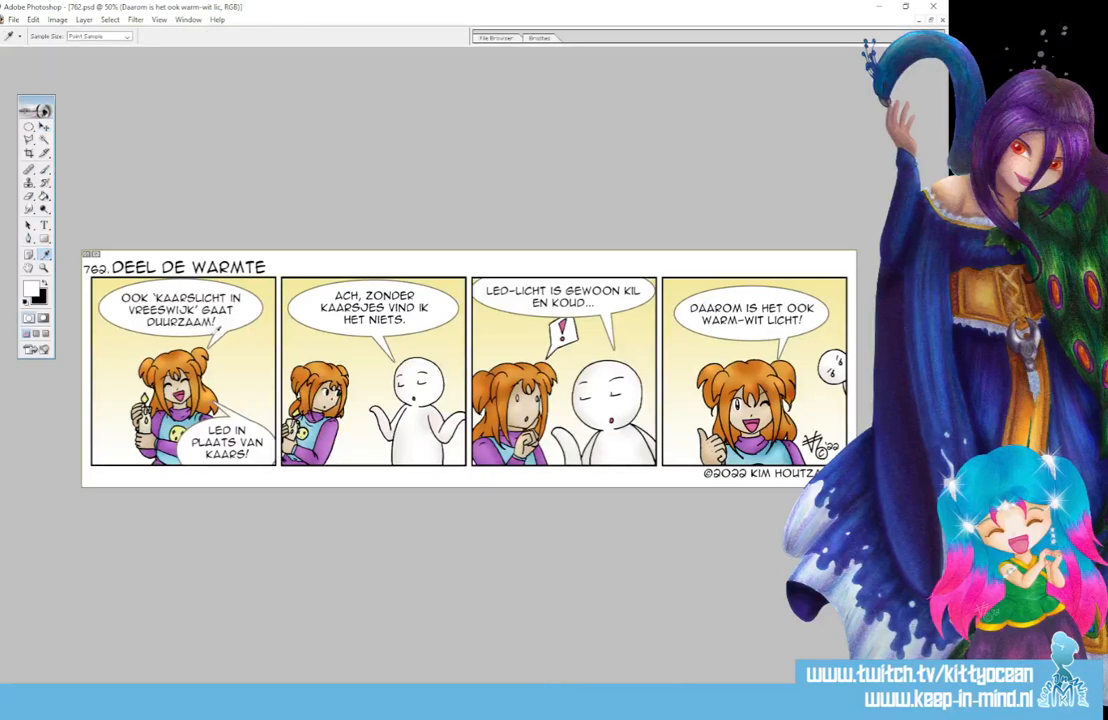
click(213, 334)
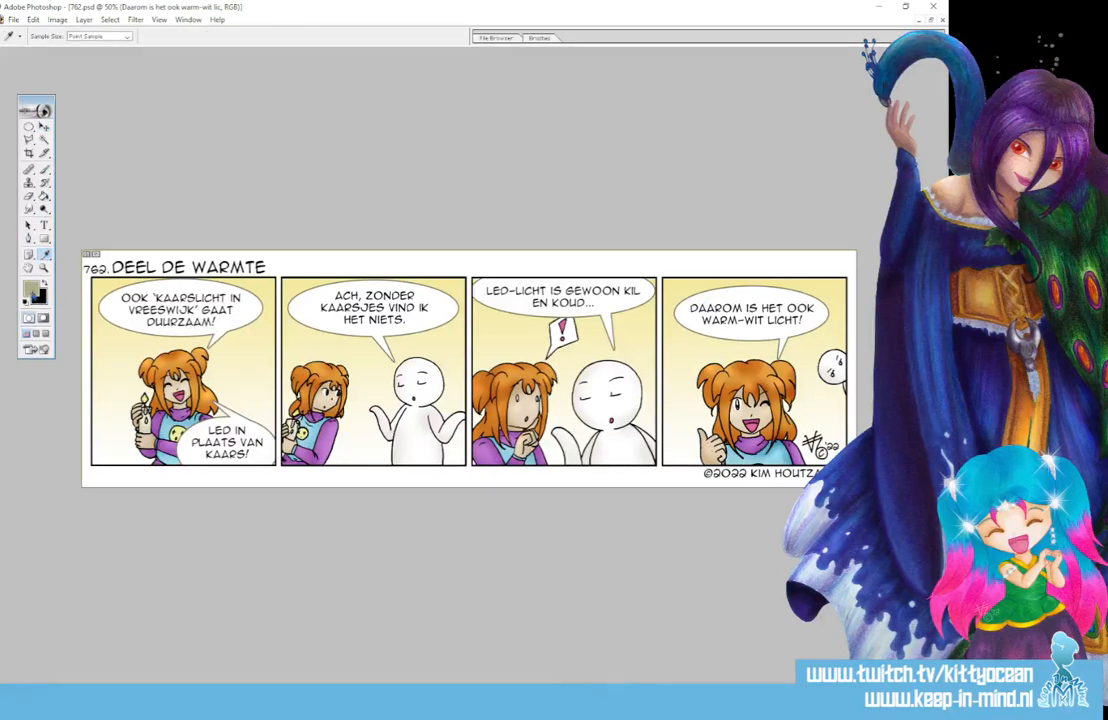
click(31, 289)
click(752, 301)
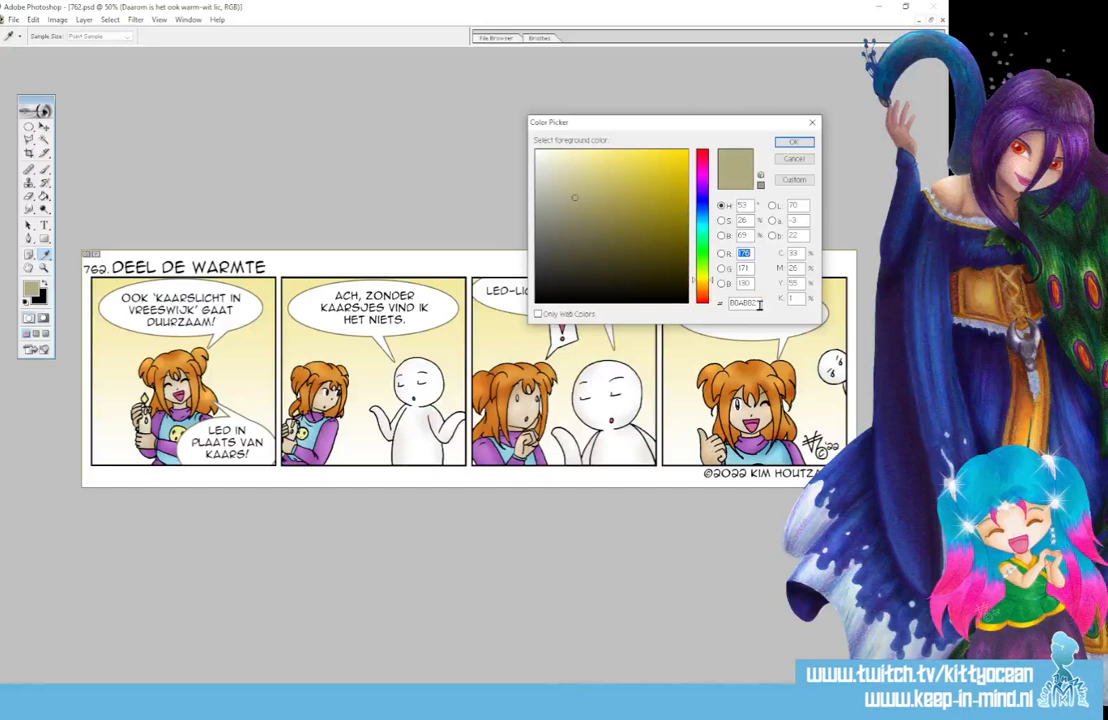
click(810, 144)
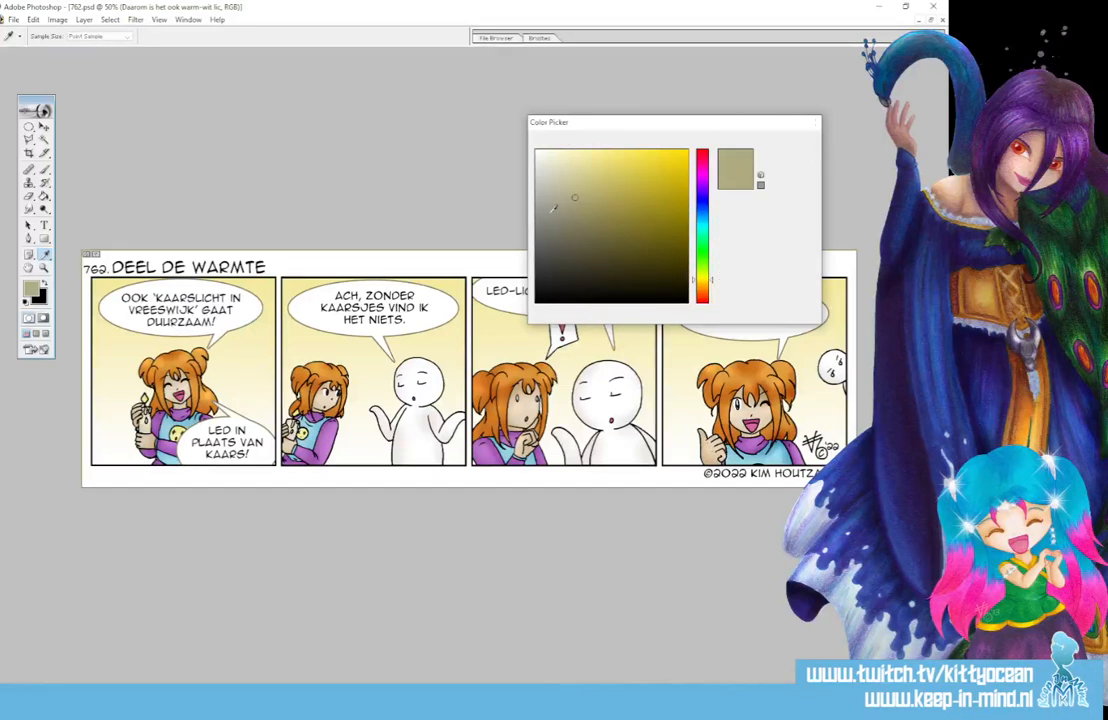
Step: Recolour the "Ook 'kaarslicht in Vreeswijk' gaat duurzaam!" text with the sampled olive B0AB82
click(44, 226)
click(161, 310)
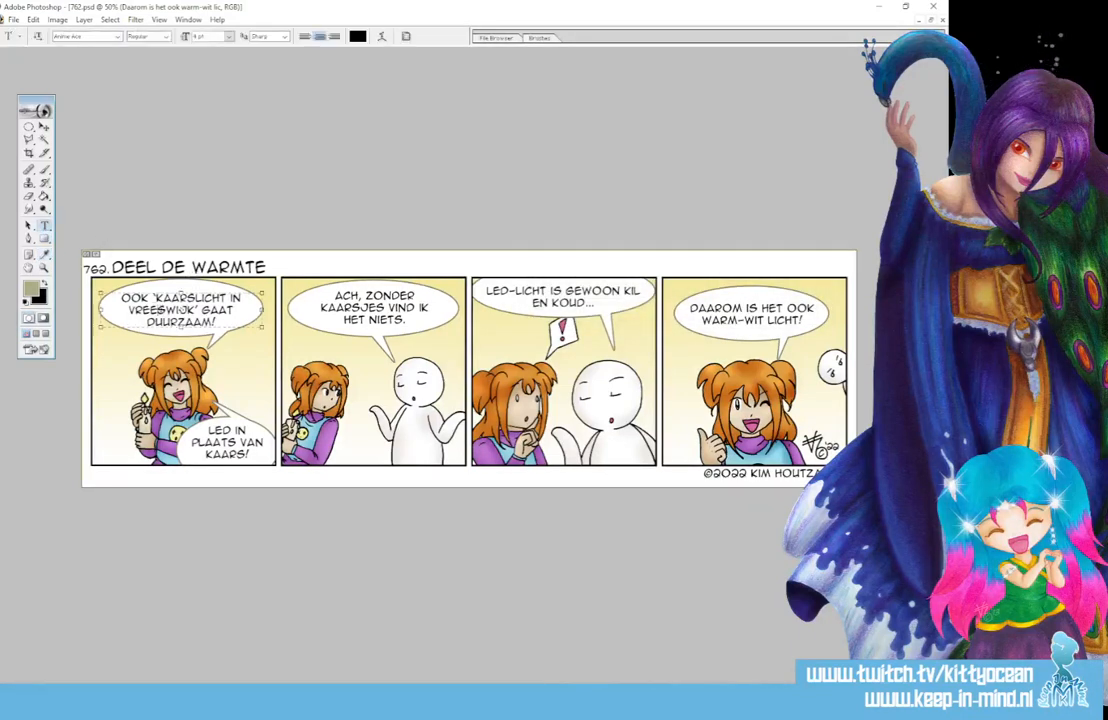
key(ctrl+a)
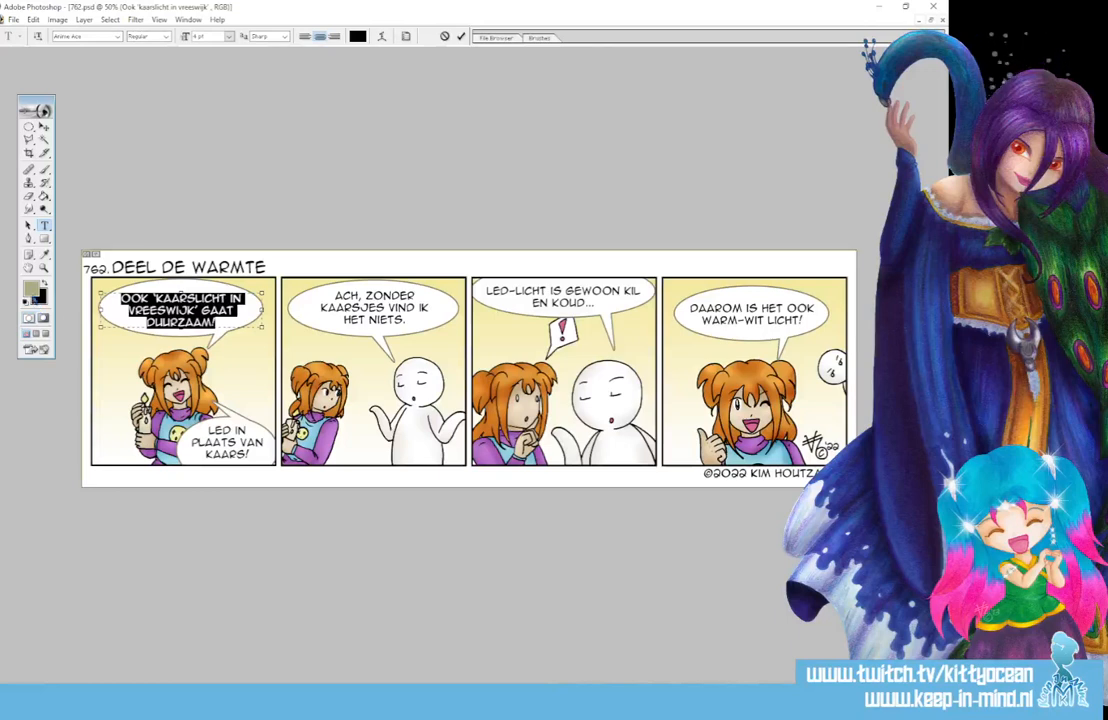
click(32, 289)
click(793, 142)
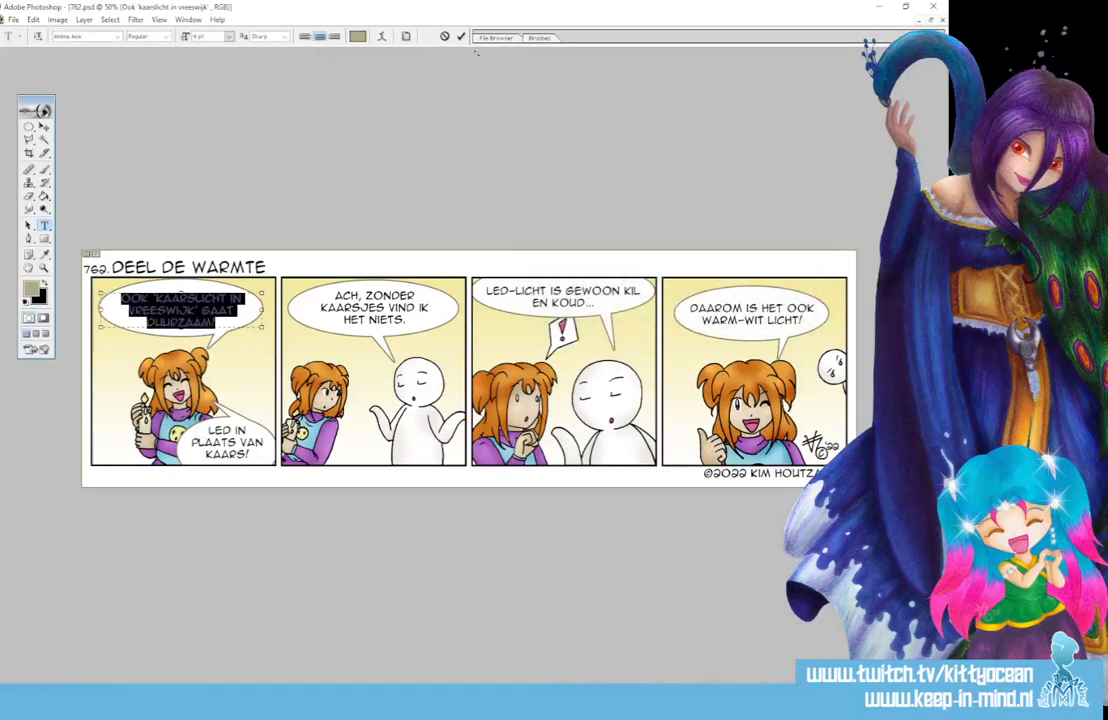
key(ctrl+Return)
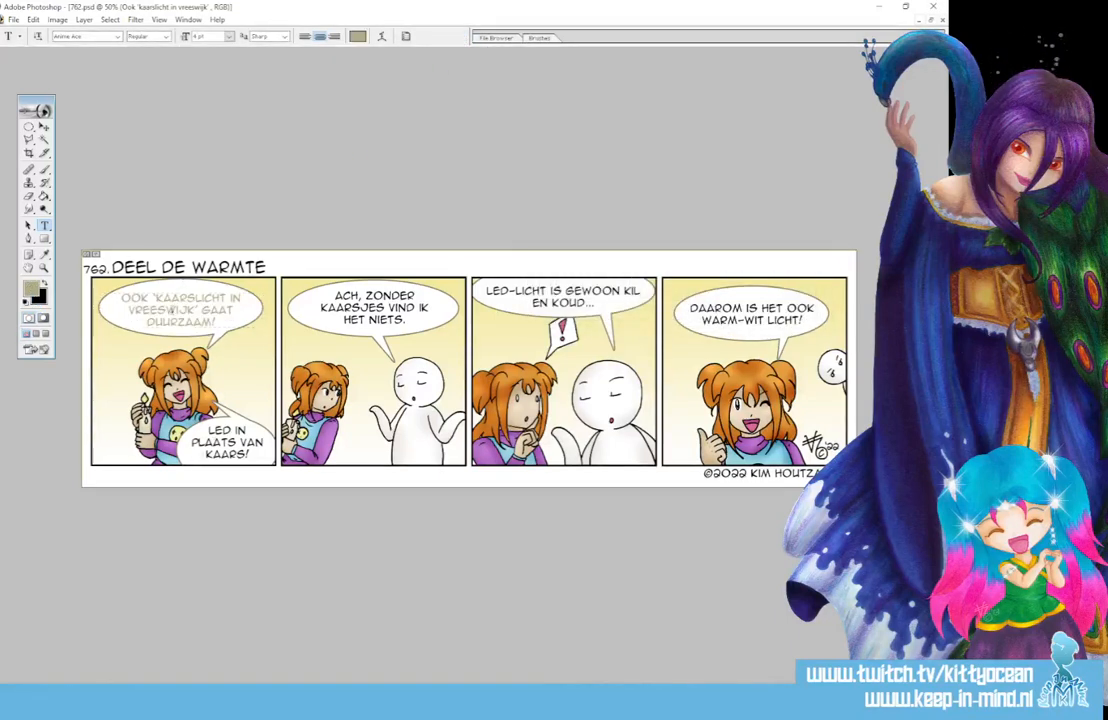
Step: Set the "Ook 'kaarslicht in Vreeswijk' gaat duurzaam!" text to the darker olive grey 69664C
click(176, 308)
key(ctrl+a)
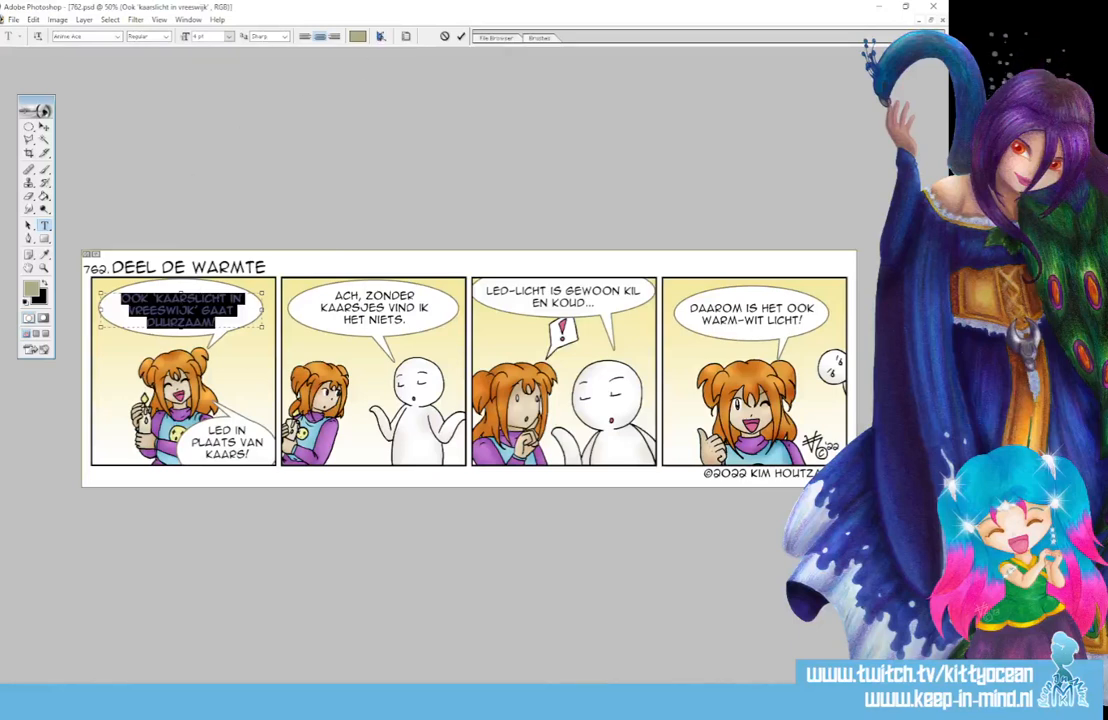
click(357, 36)
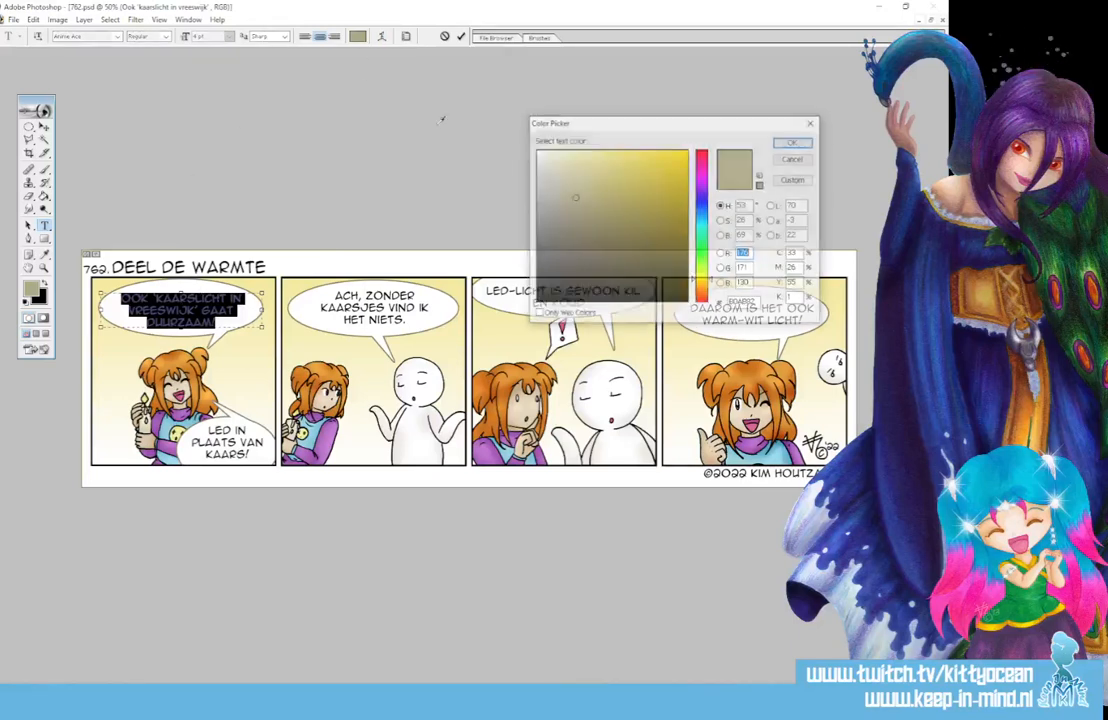
click(793, 142)
key(ctrl+Return)
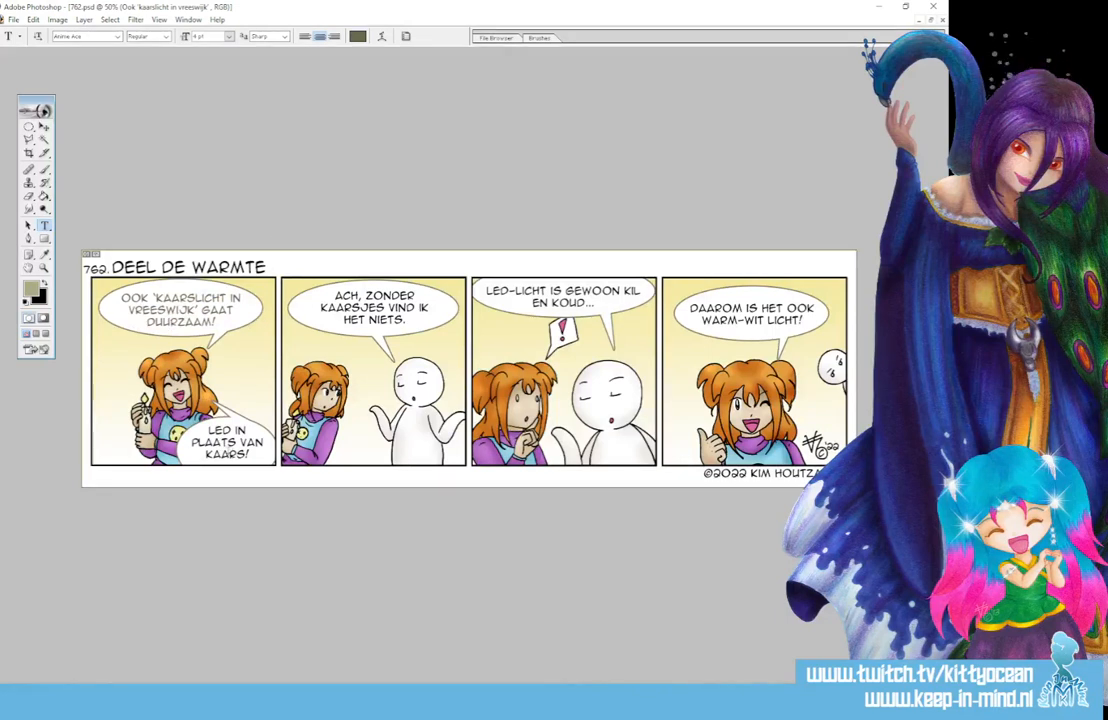
Step: Copy the hex code of the text colour used in the first panel's upper balloon
click(227, 441)
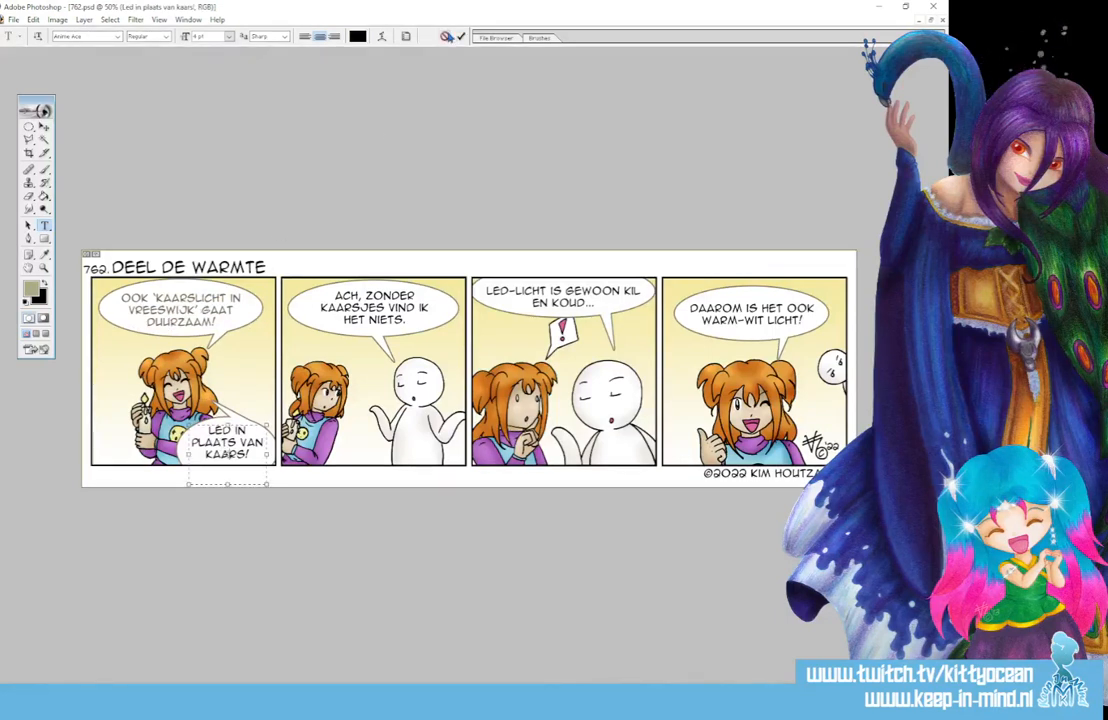
click(178, 305)
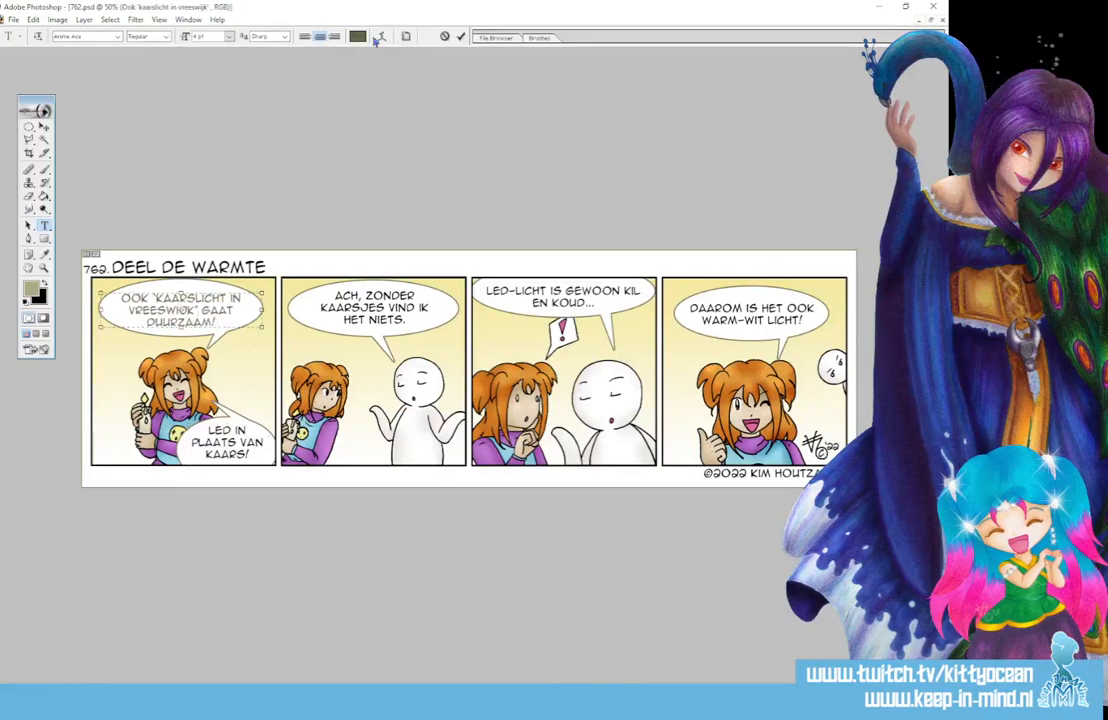
click(357, 36)
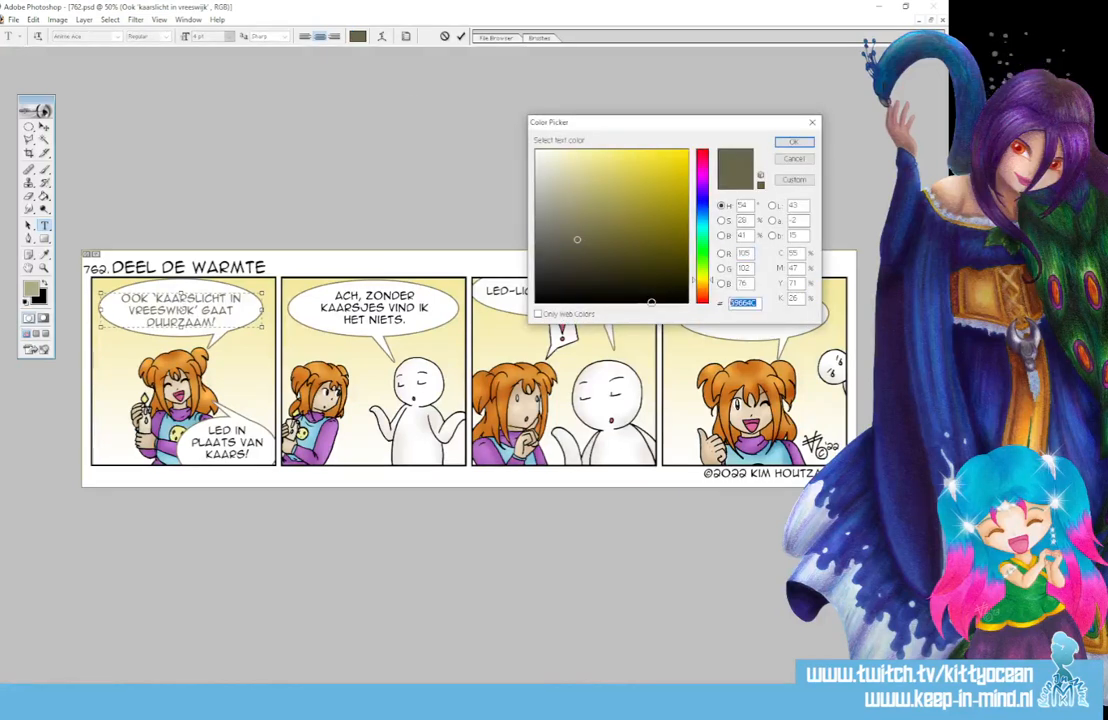
click(794, 142)
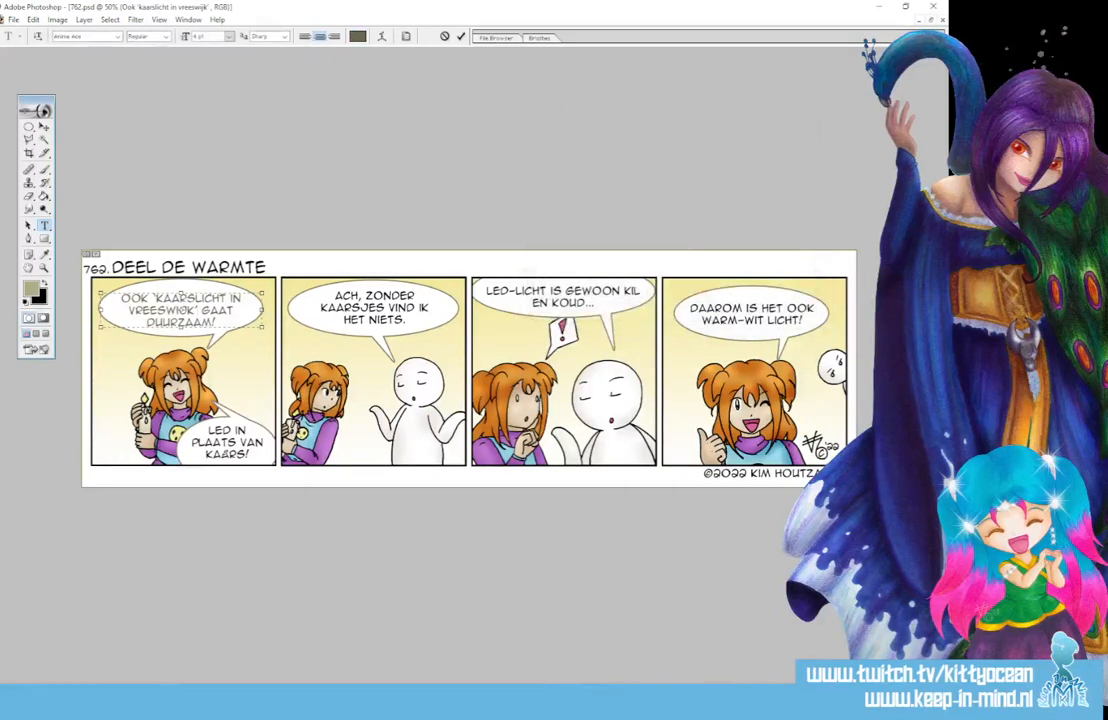
click(460, 37)
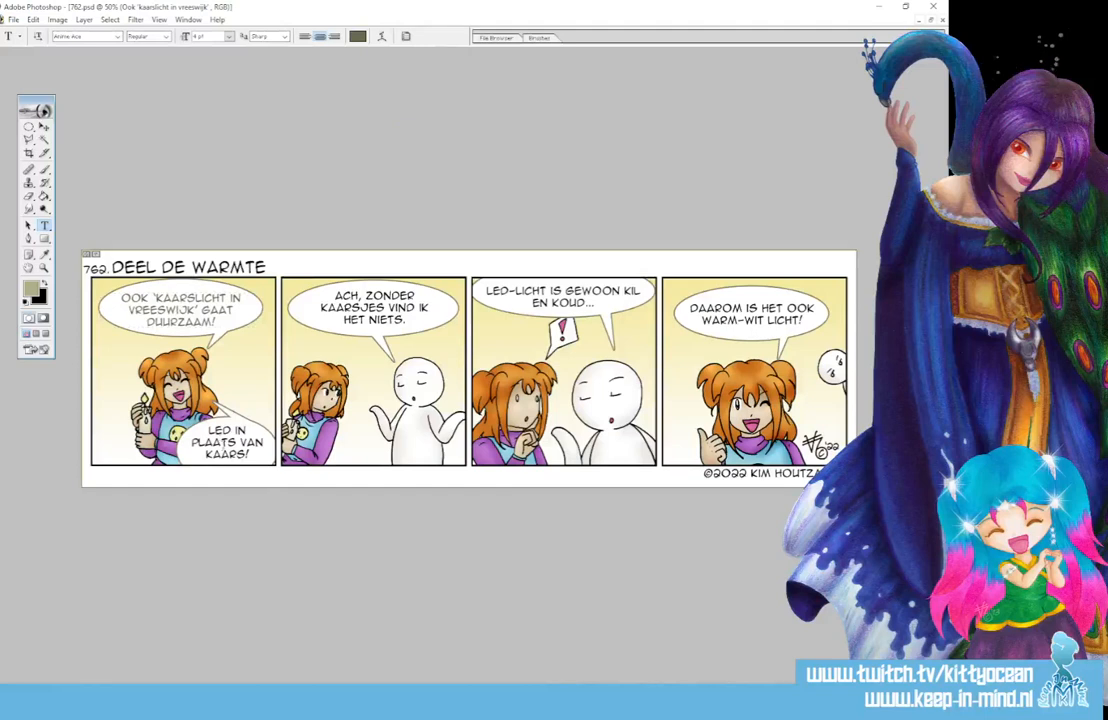
Step: Set the colour of the "Led in plaats van kaars!" text in the first panel to 69664C
click(225, 443)
key(ctrl+a)
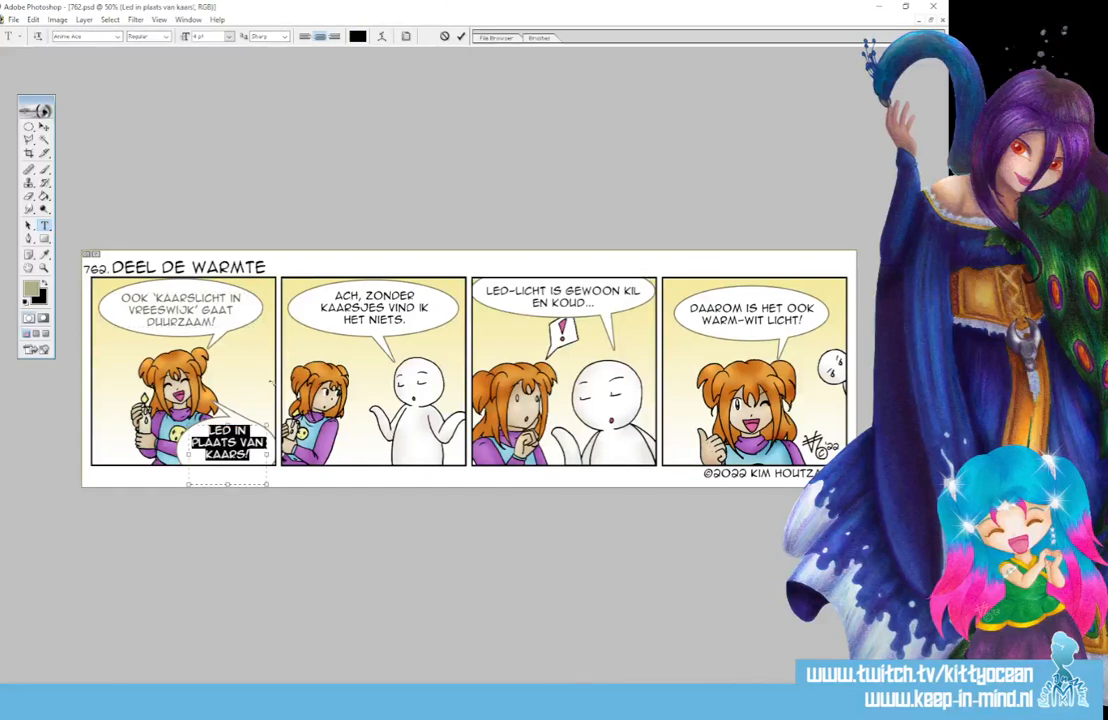
click(357, 36)
drag(757, 303, 683, 300)
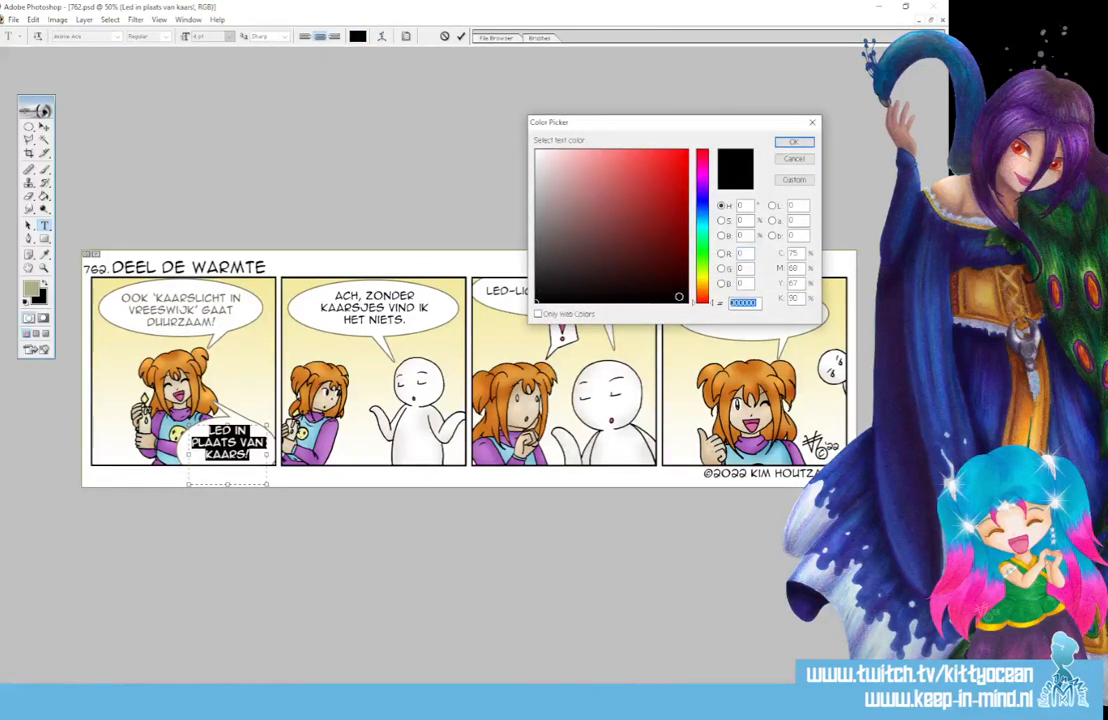
text(69664C)
click(793, 143)
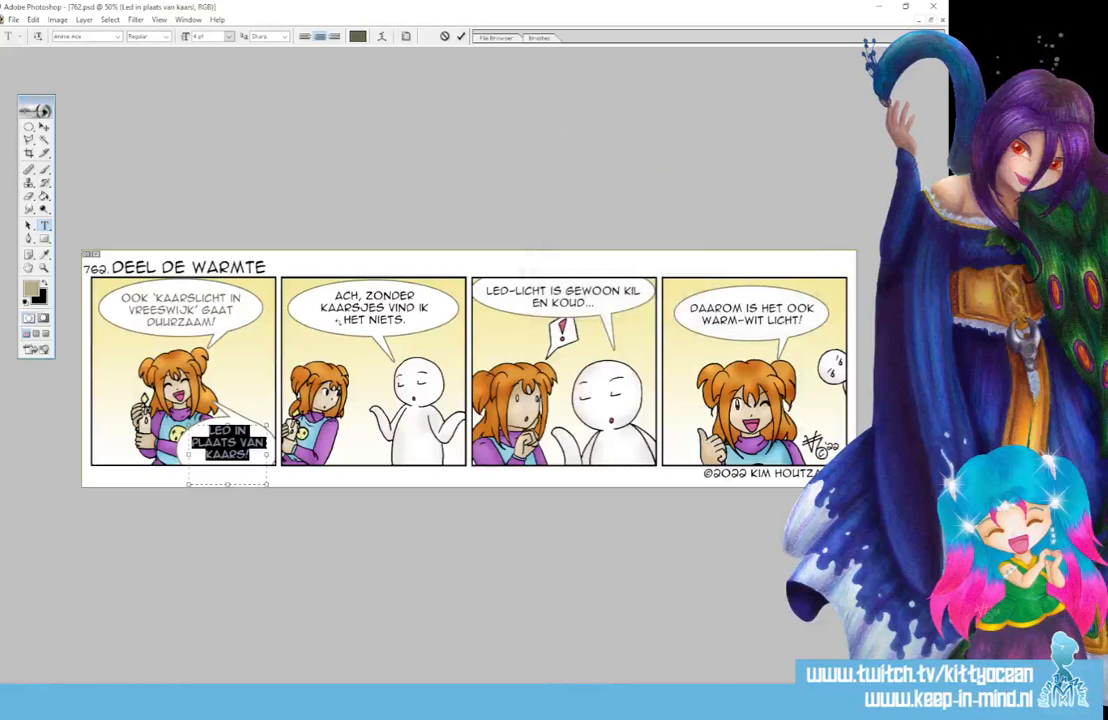
click(461, 37)
Step: Set the colour of the second panel's "Ach, zonder kaarsjes vind ik het niets." text to 69664C
click(434, 309)
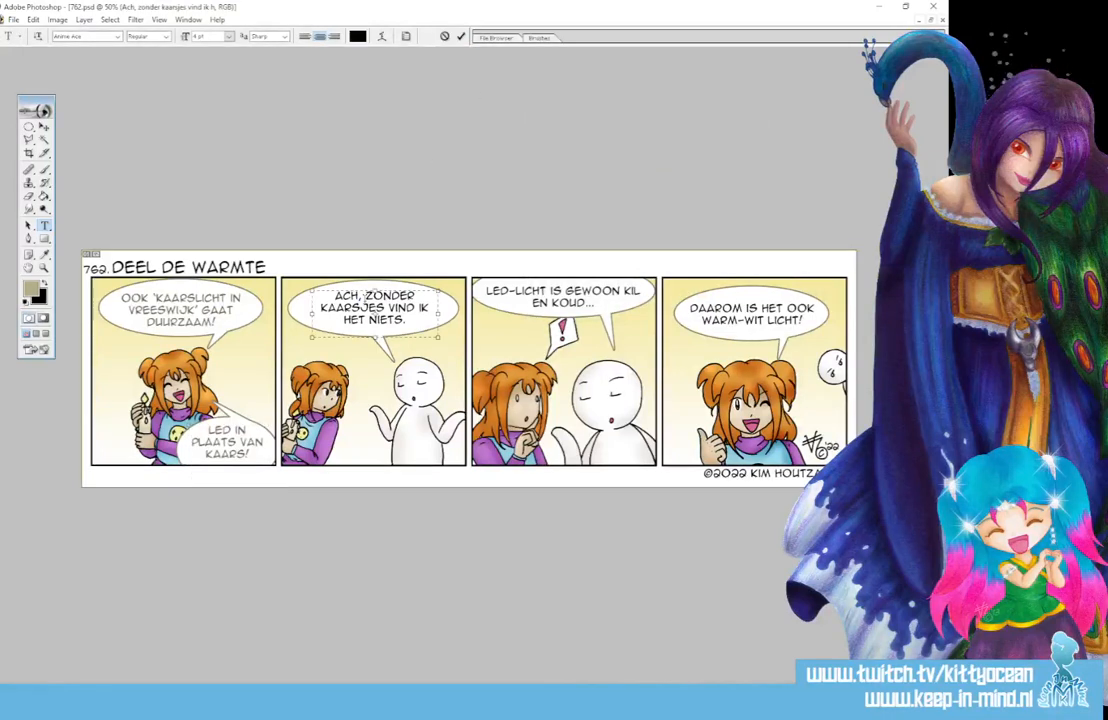
key(ctrl+a)
click(357, 36)
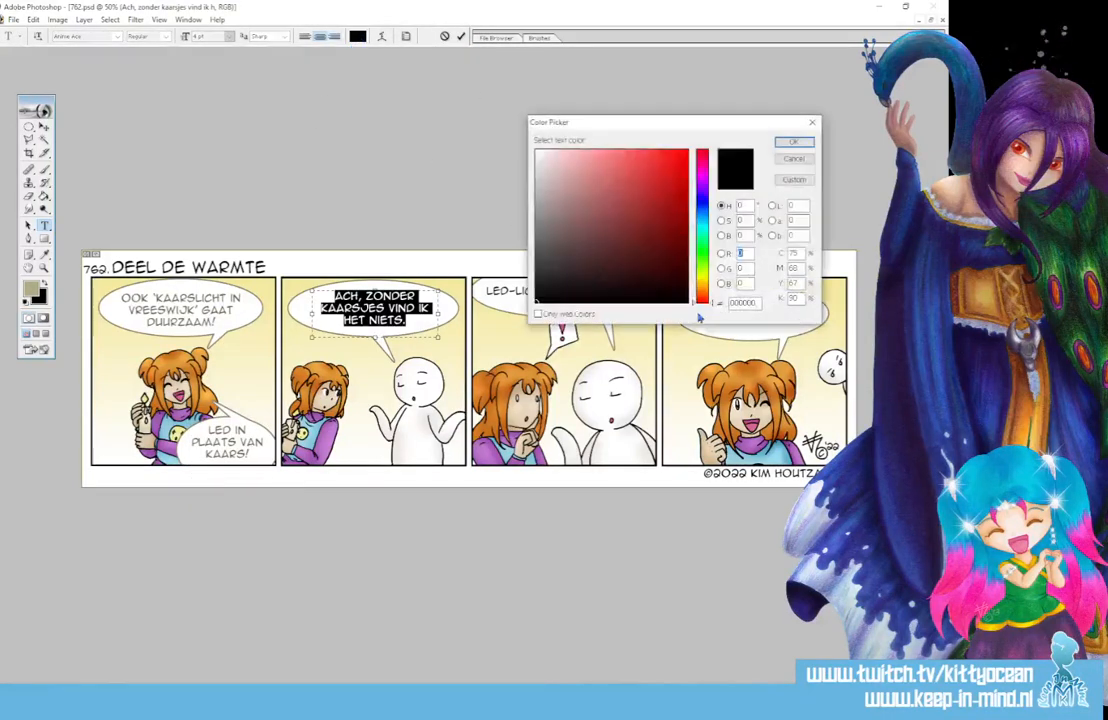
drag(756, 302, 646, 295)
text(69664C)
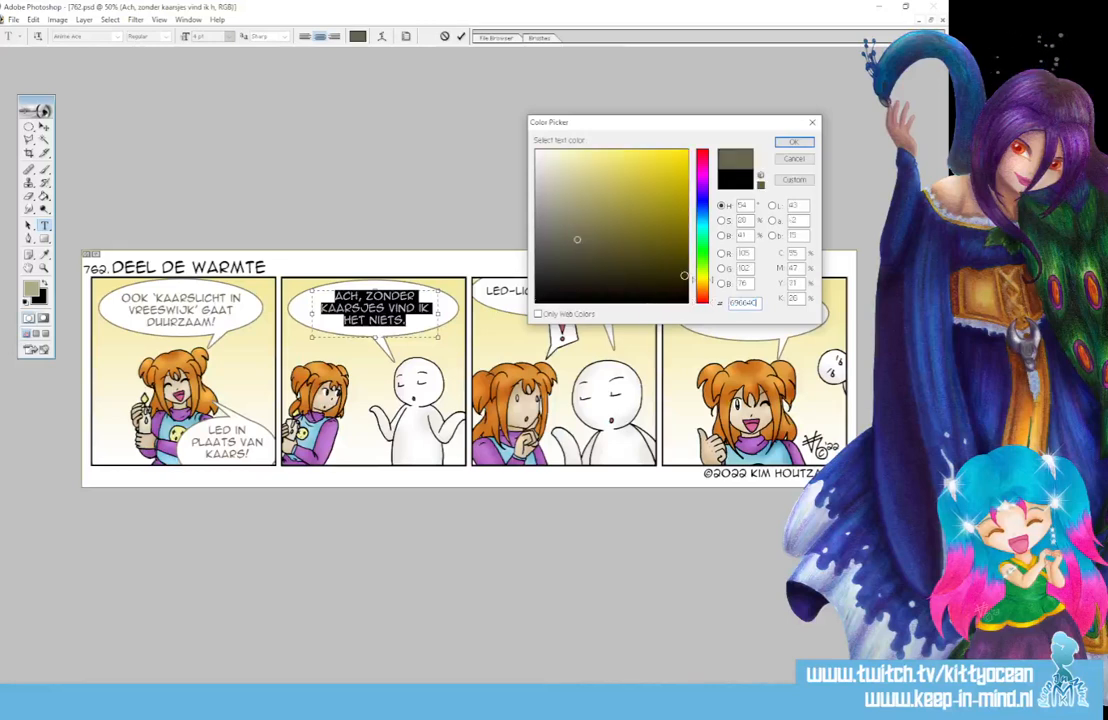
click(794, 145)
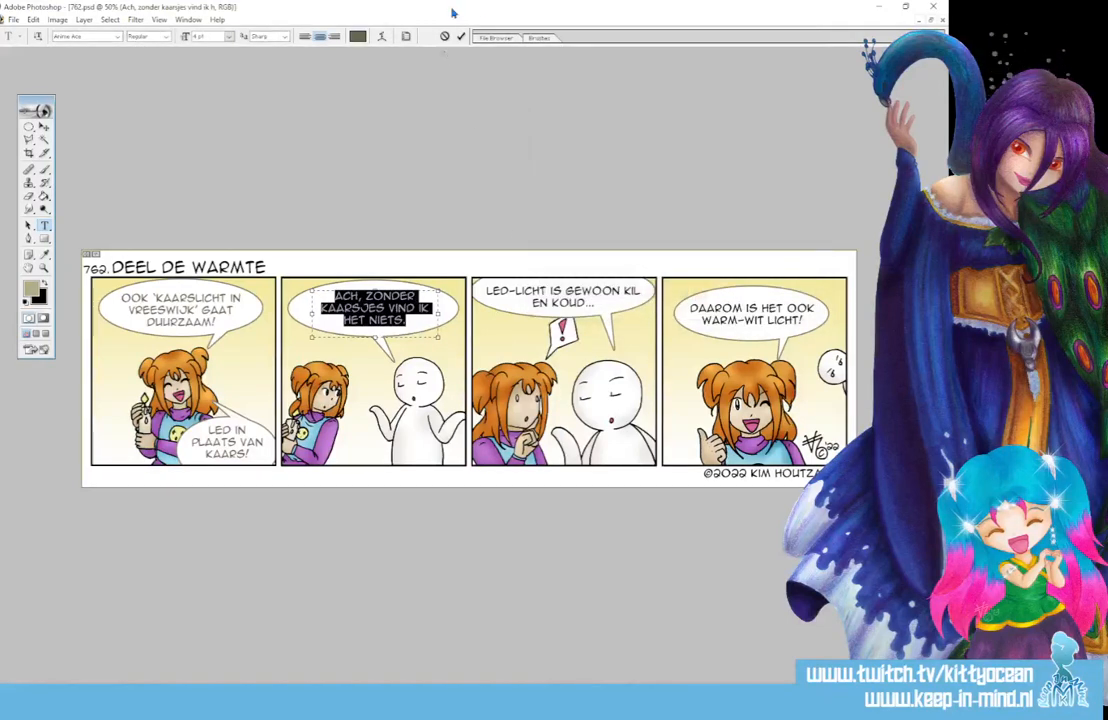
click(461, 37)
Step: Set the colour of the third panel's "Led-licht is gewoon kil en koud..." text to 69664C
click(578, 292)
key(ctrl+a)
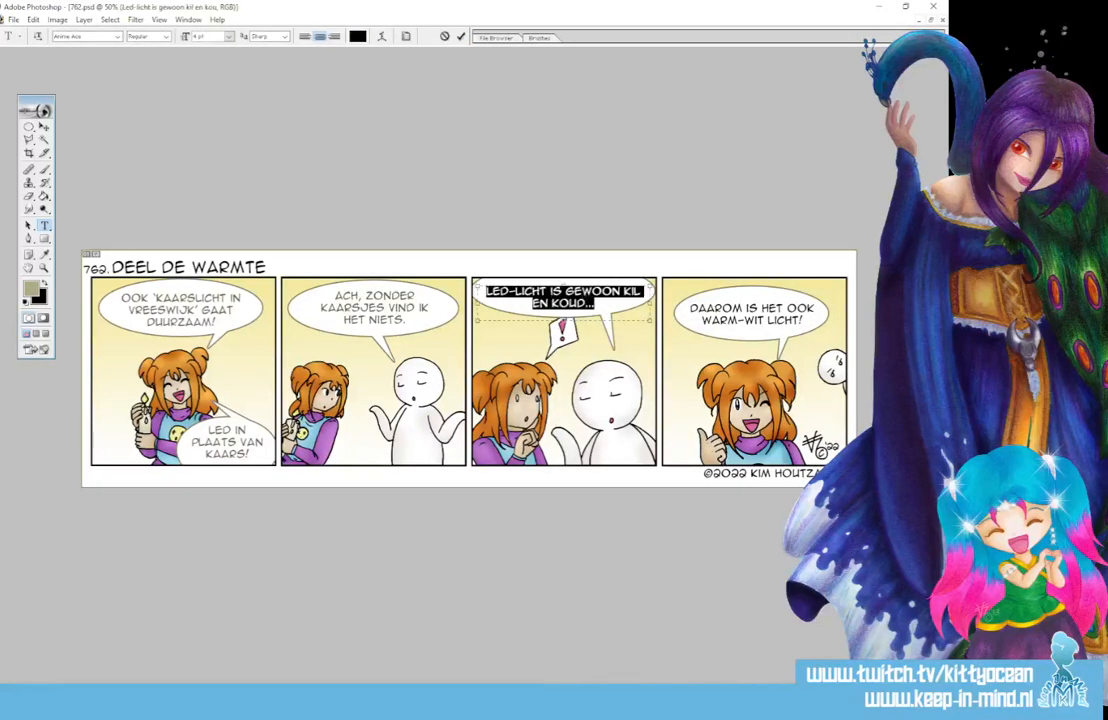
click(357, 36)
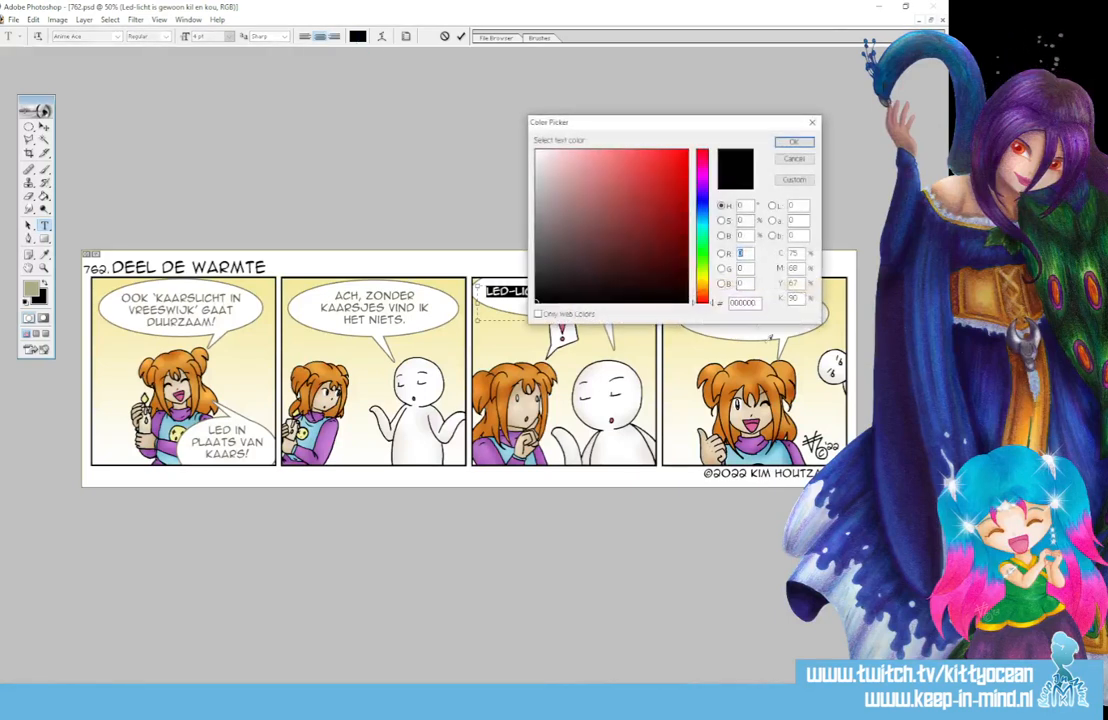
drag(756, 305, 660, 284)
text(69664C)
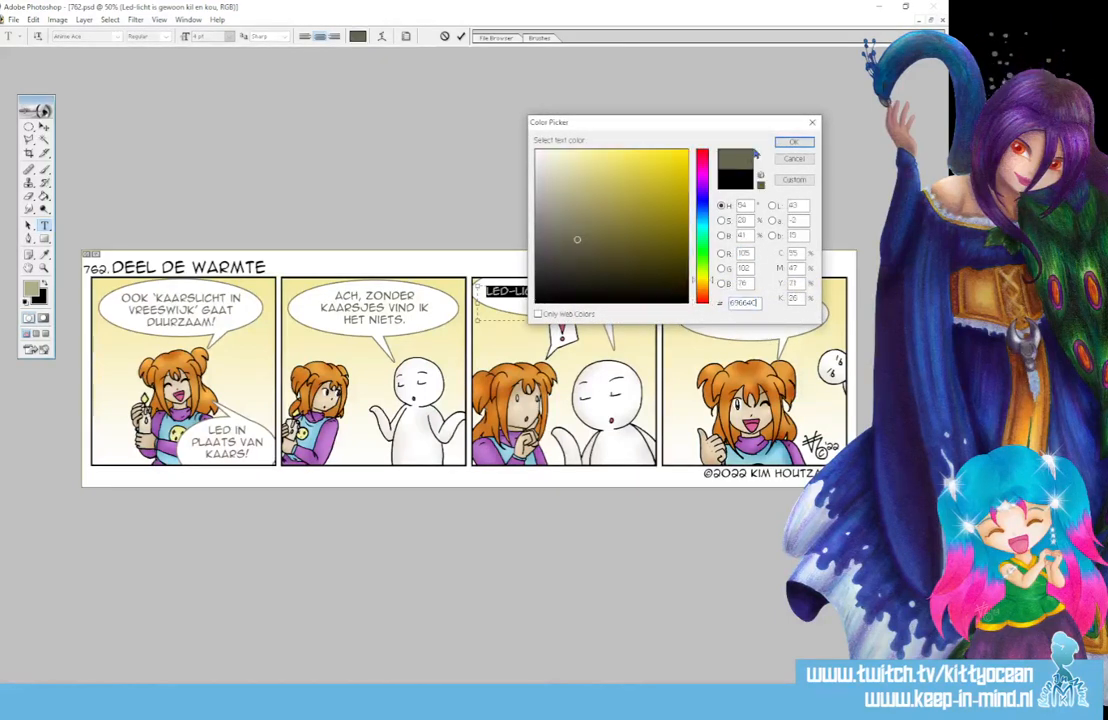
click(784, 148)
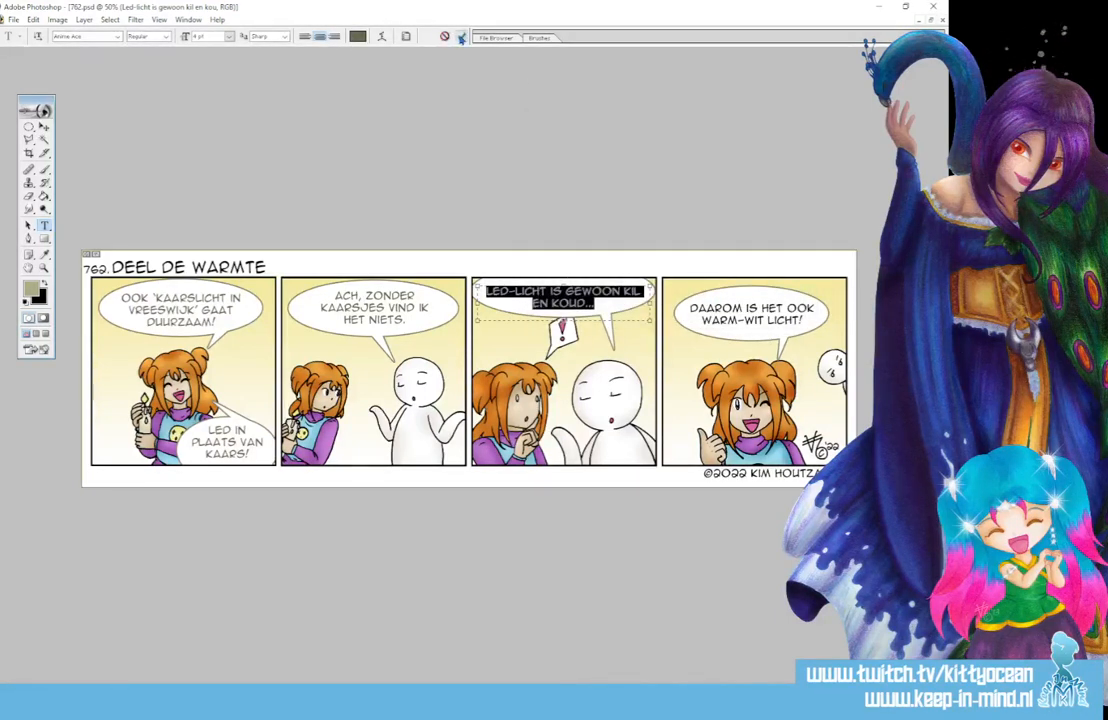
click(461, 37)
Step: Set the colour of the fourth panel's "Daarom is het ook warm-wit licht!" text to 69664C
click(757, 319)
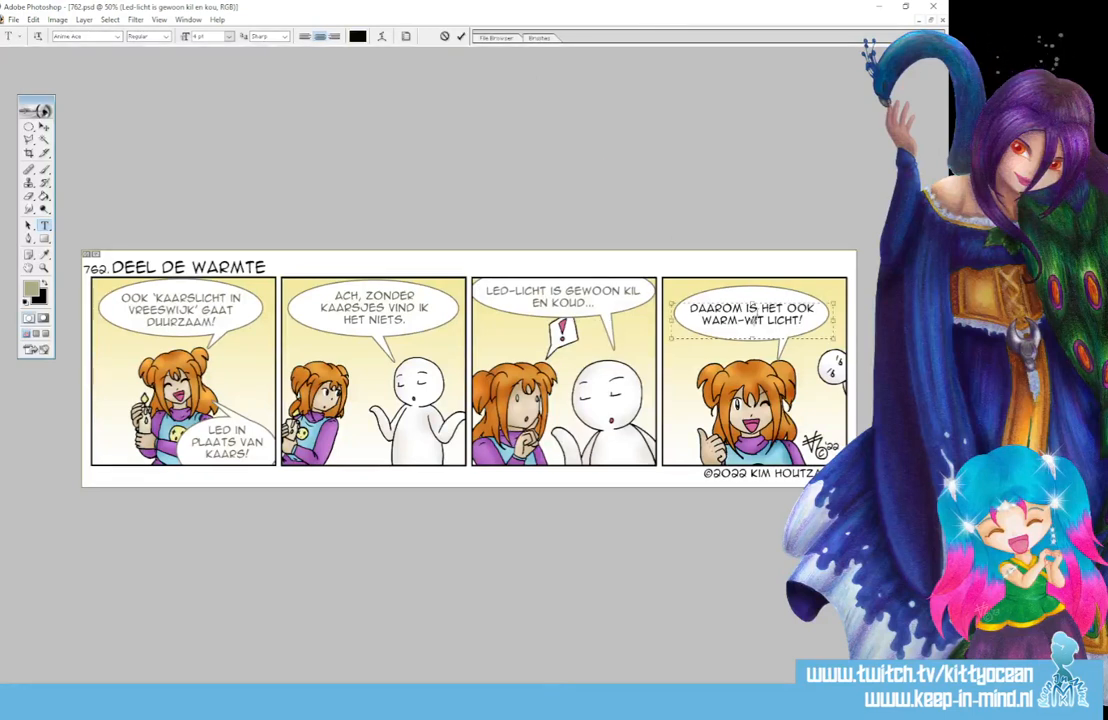
key(ctrl+a)
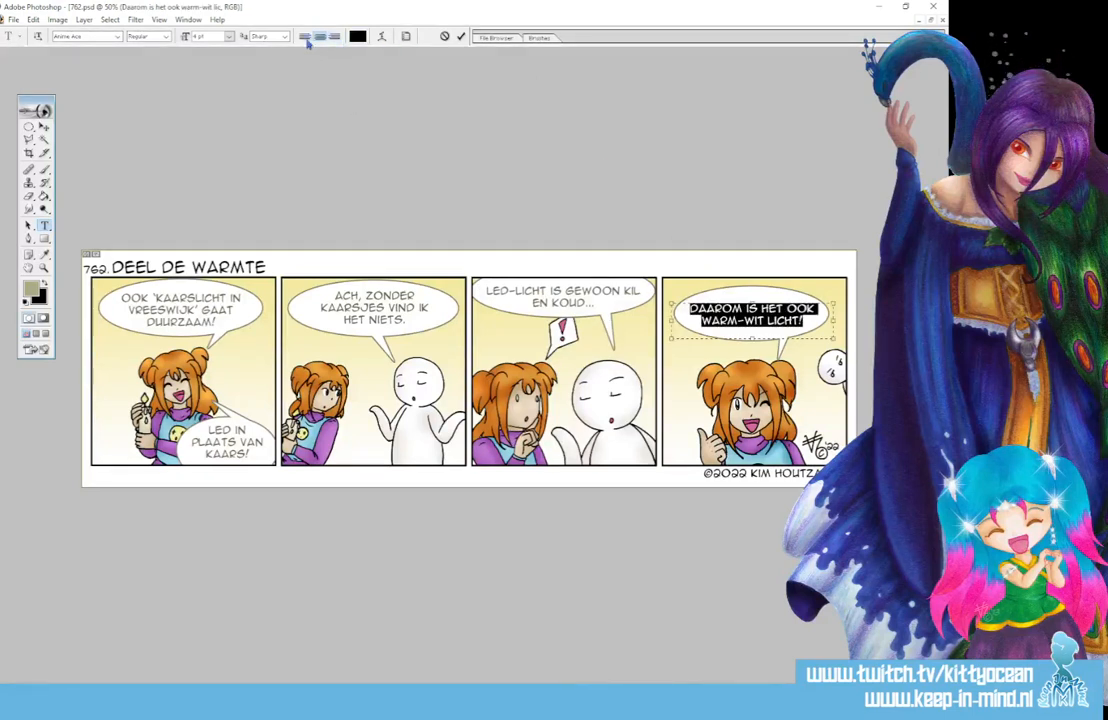
click(357, 36)
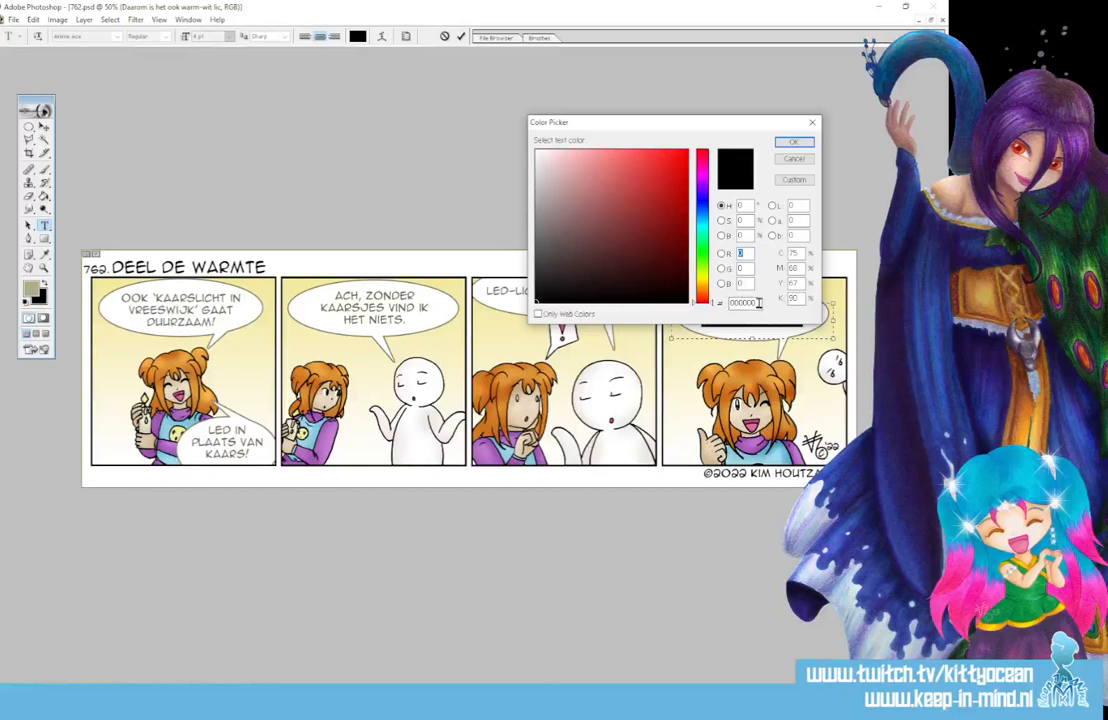
drag(758, 303, 620, 288)
key(ctrl+v)
click(787, 142)
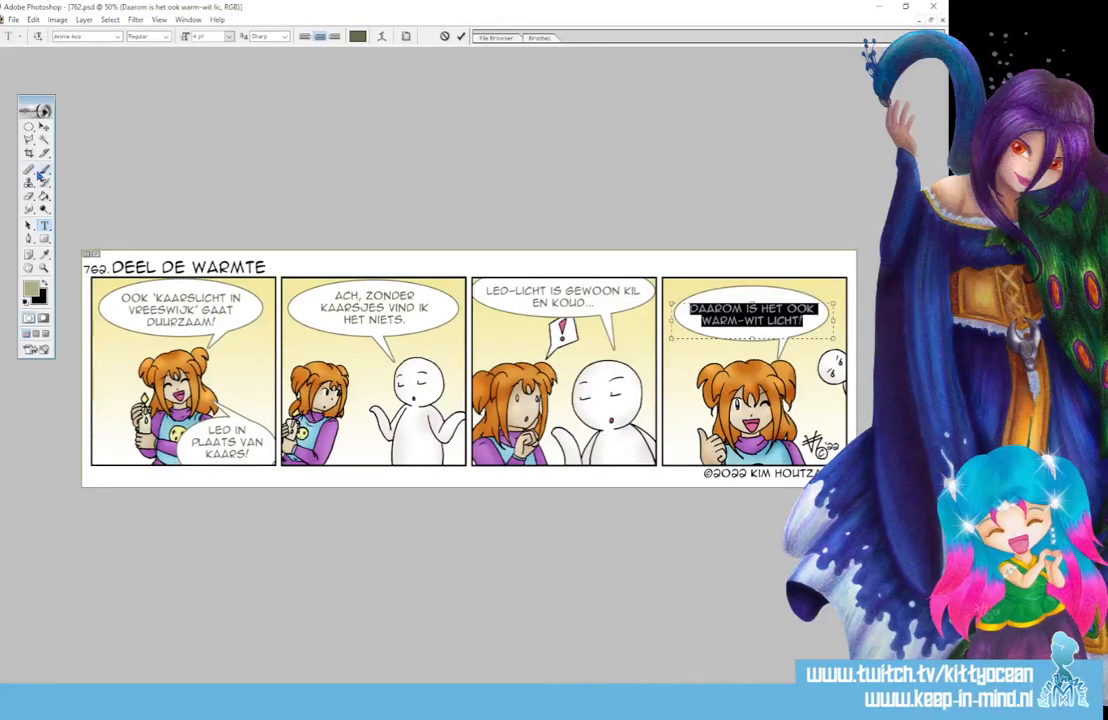
key(ctrl+Return)
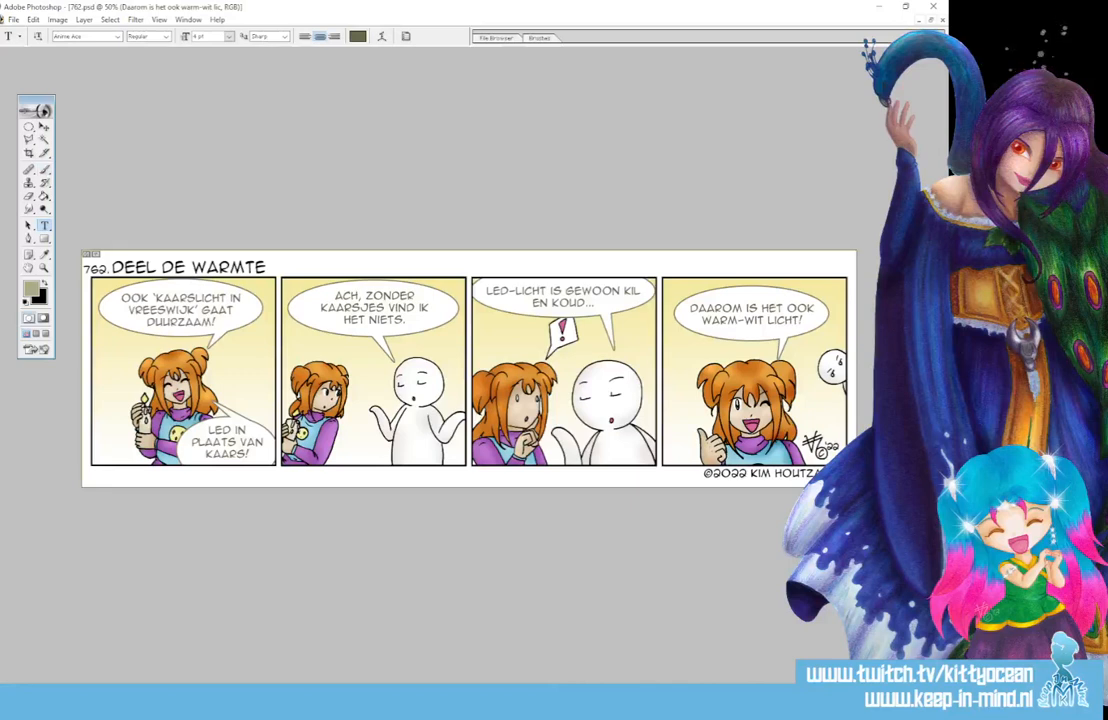
Step: Duplicate the line layer as "line copy"
key(ctrl+e)
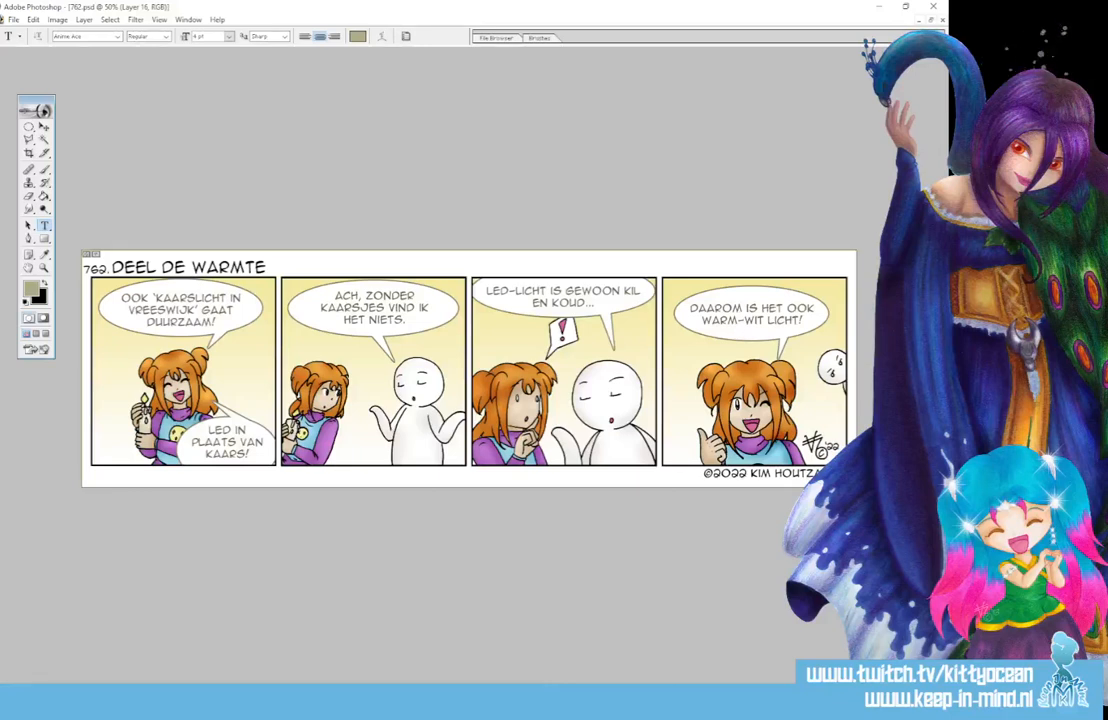
key(ctrl+e)
key(ctrl+alt+j)
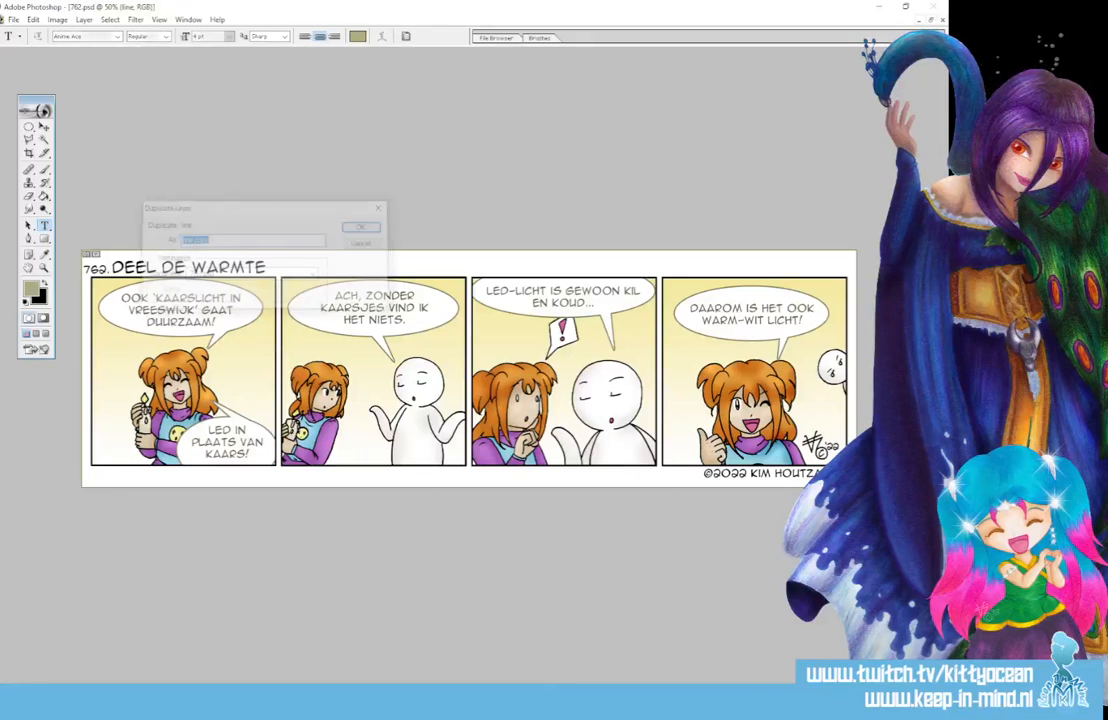
key(Return)
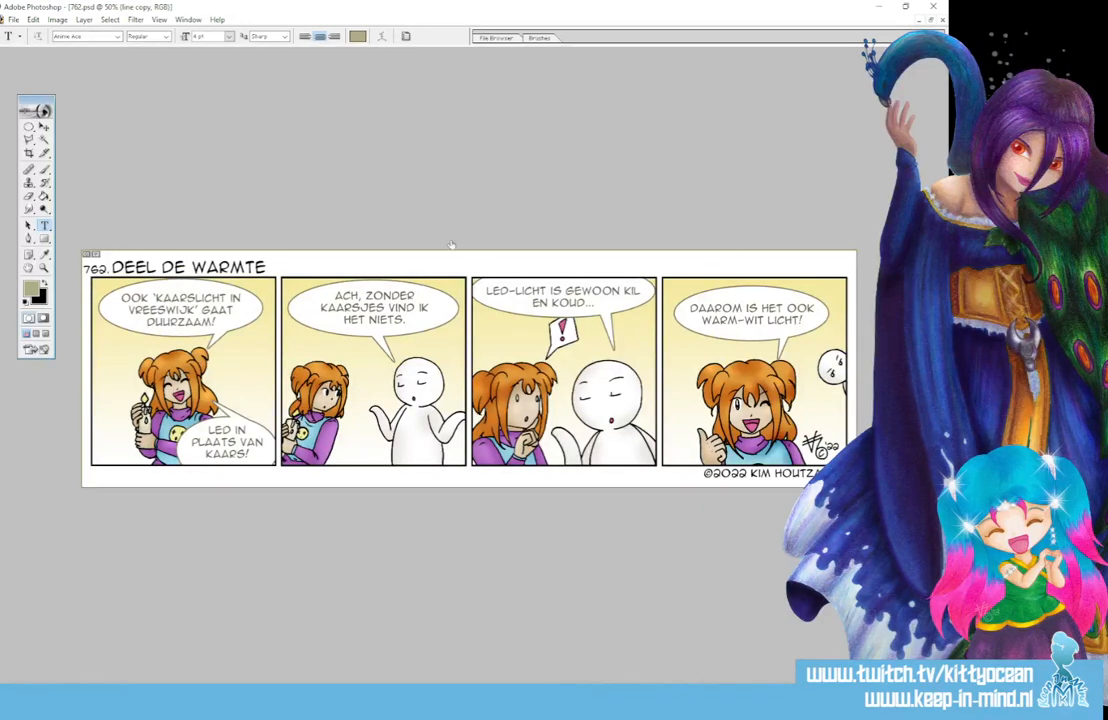
Step: Add a Color Overlay to the "line copy" layer and set its colour to 69664C
key(h)
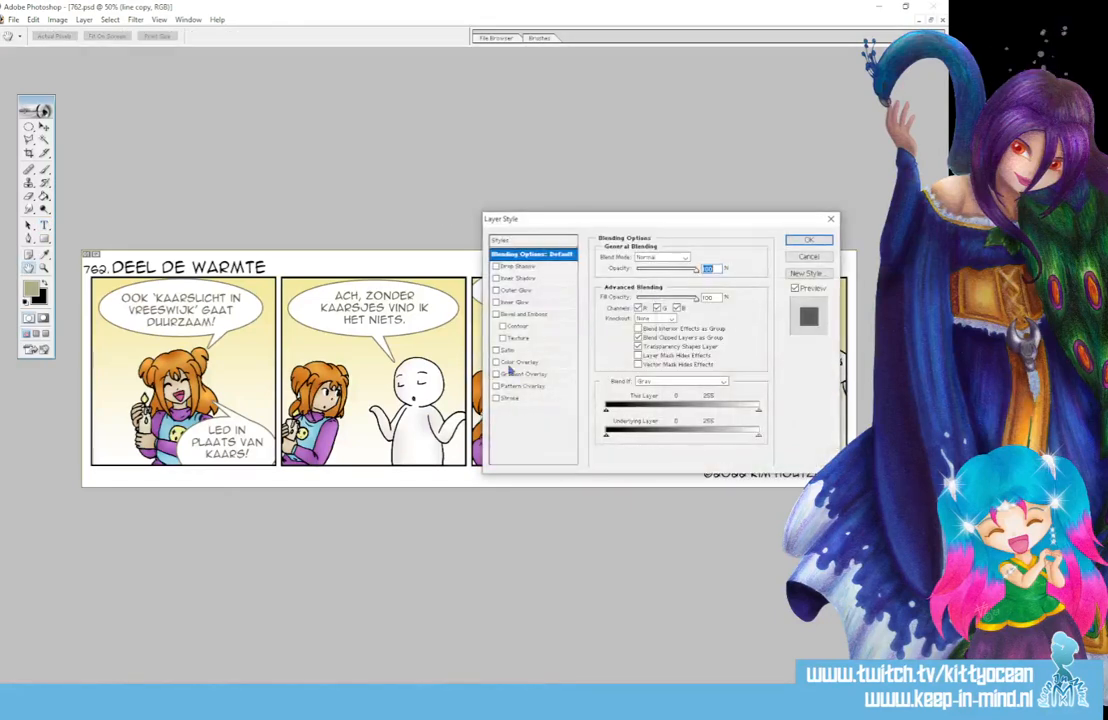
click(527, 362)
click(700, 258)
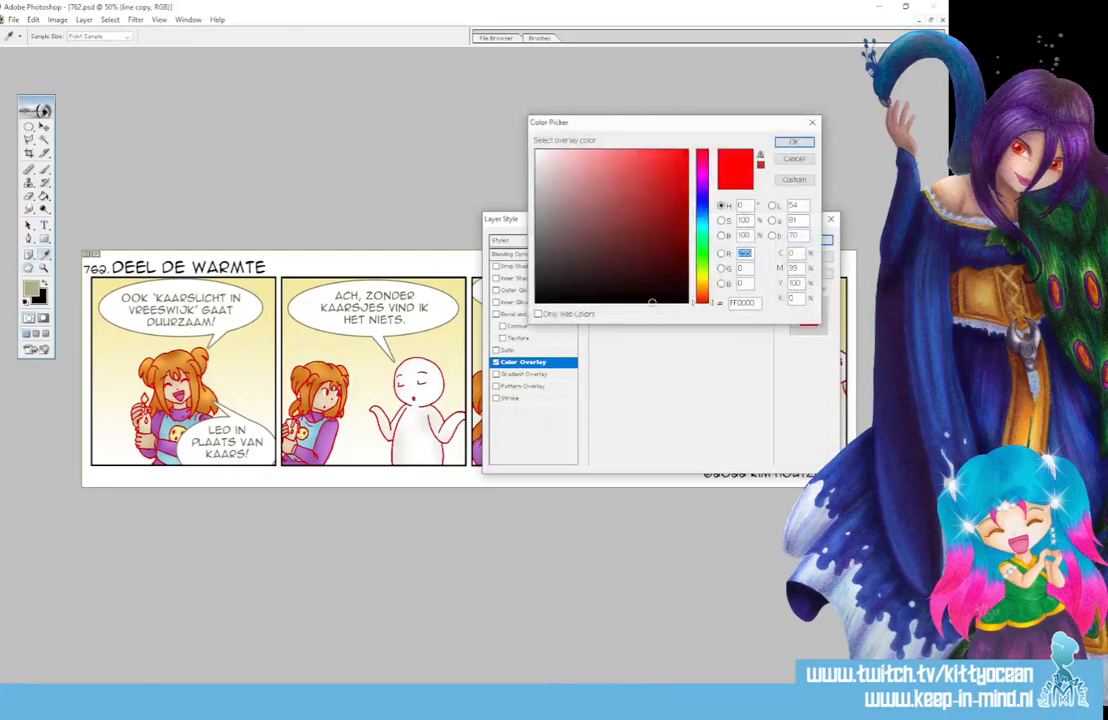
text(69664c)
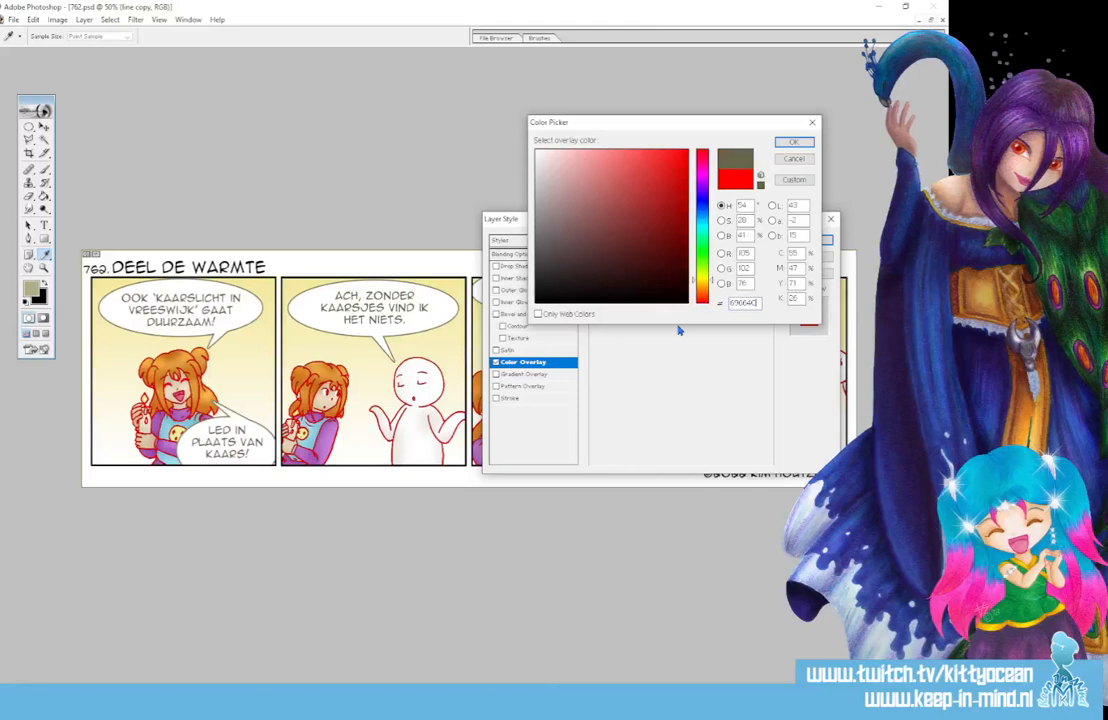
click(795, 142)
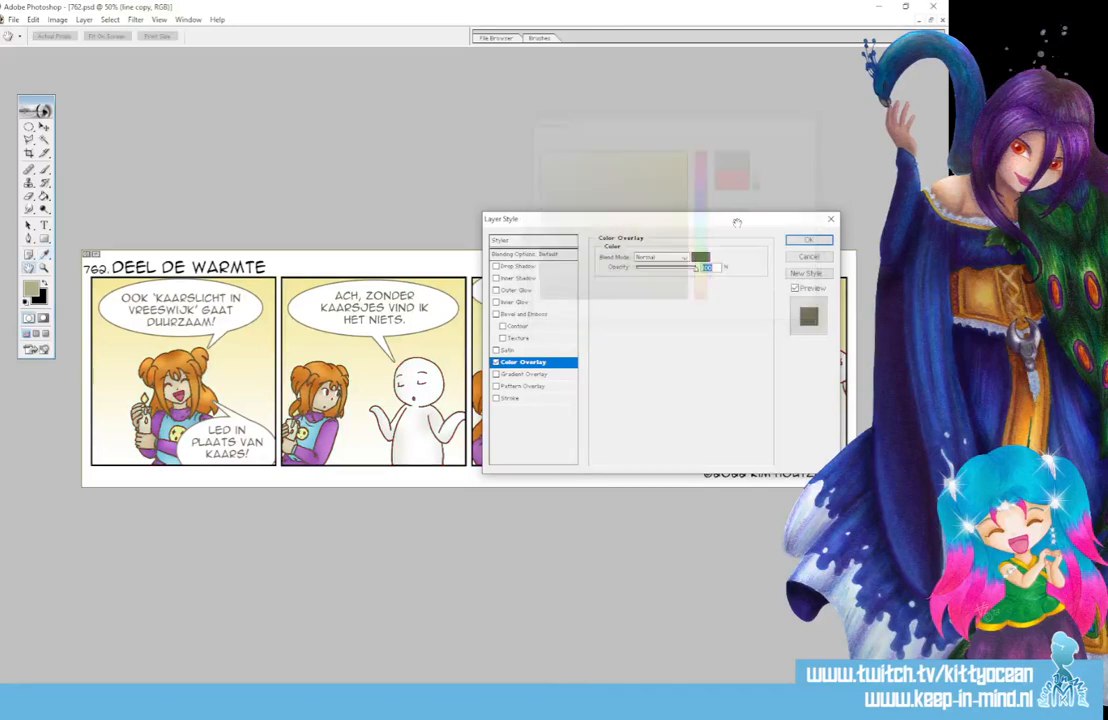
Step: Darken the line art's overlay colour to 4B493A and apply the layer style
click(700, 258)
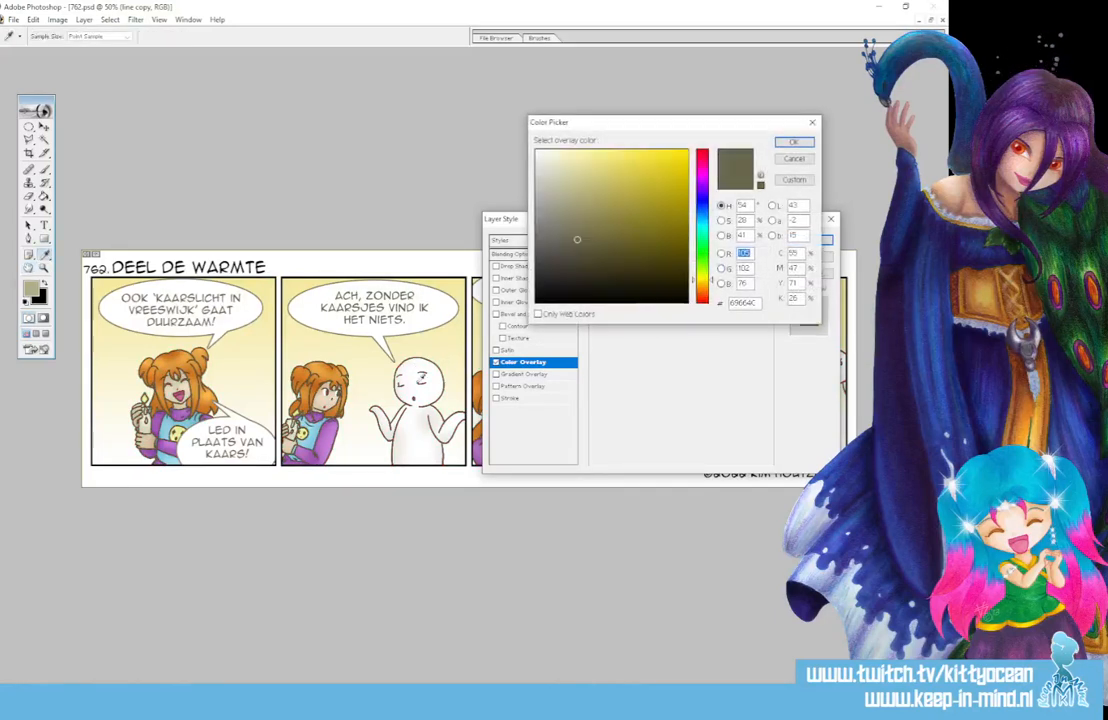
click(569, 257)
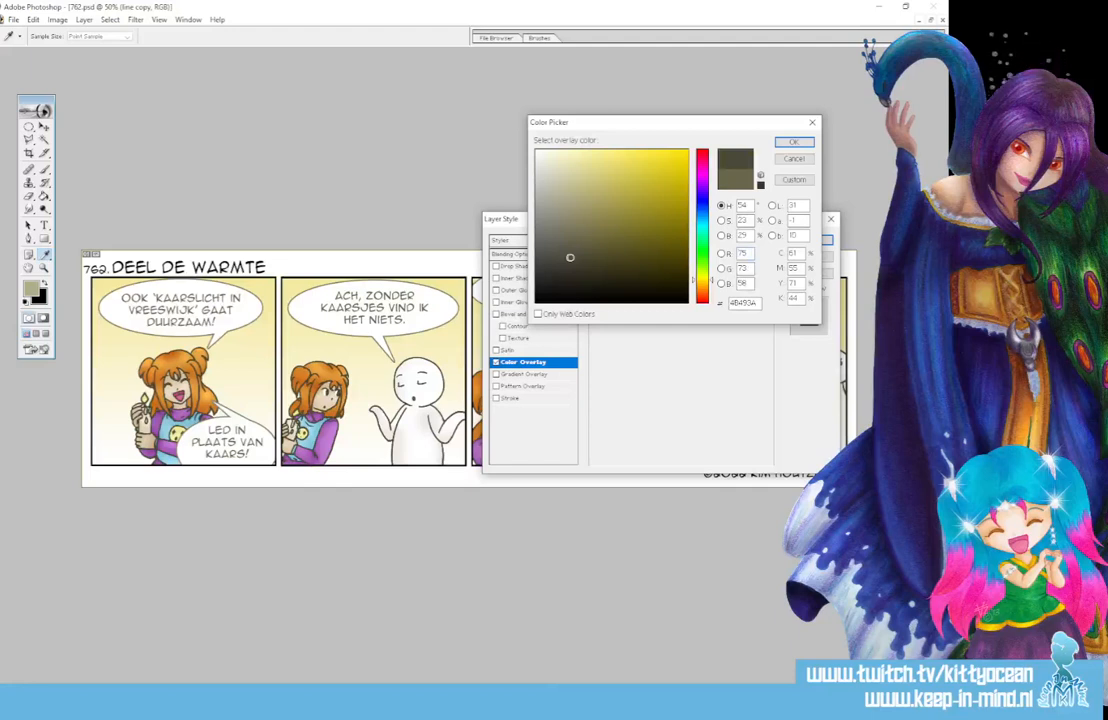
click(790, 144)
click(797, 246)
Step: Examine the recoloured line art up close in the second and third panels and across the whole strip
key(t)
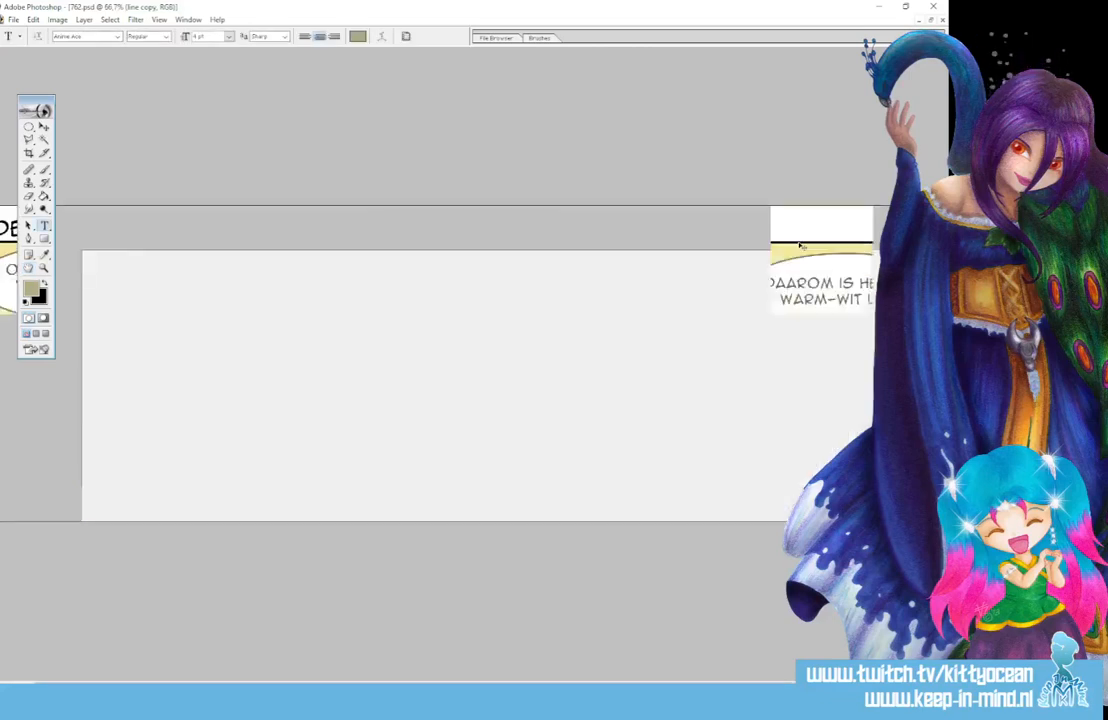
key(ctrl+plus)
key(ctrl+plus)
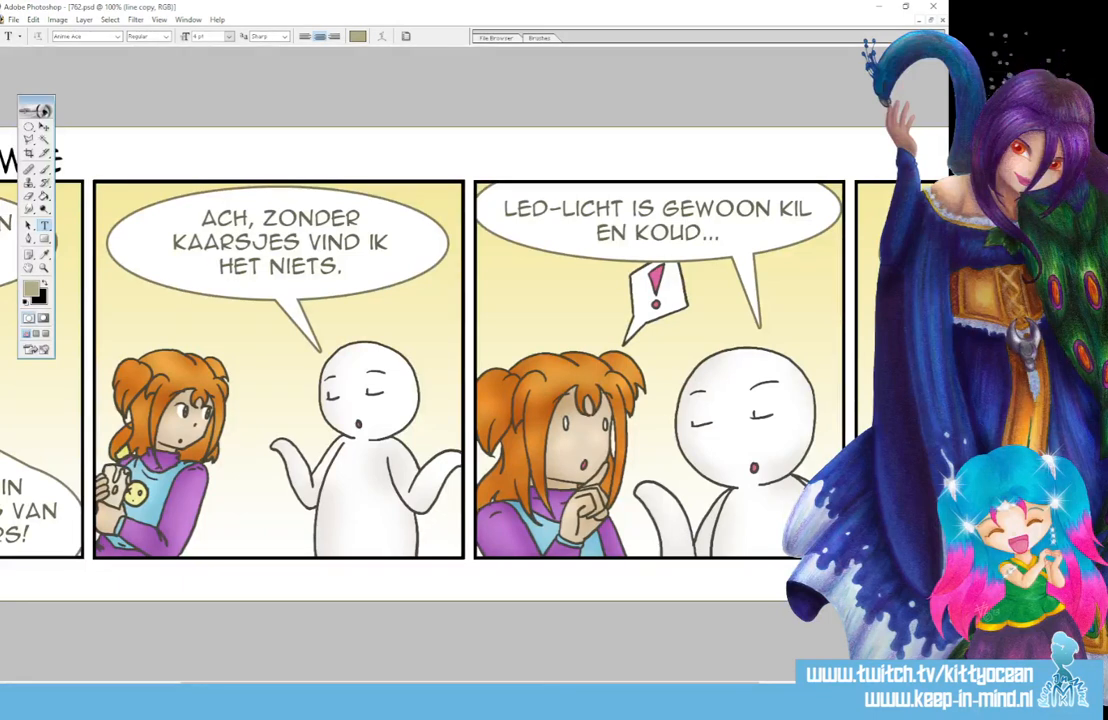
key(ctrl+minus)
key(ctrl+minus)
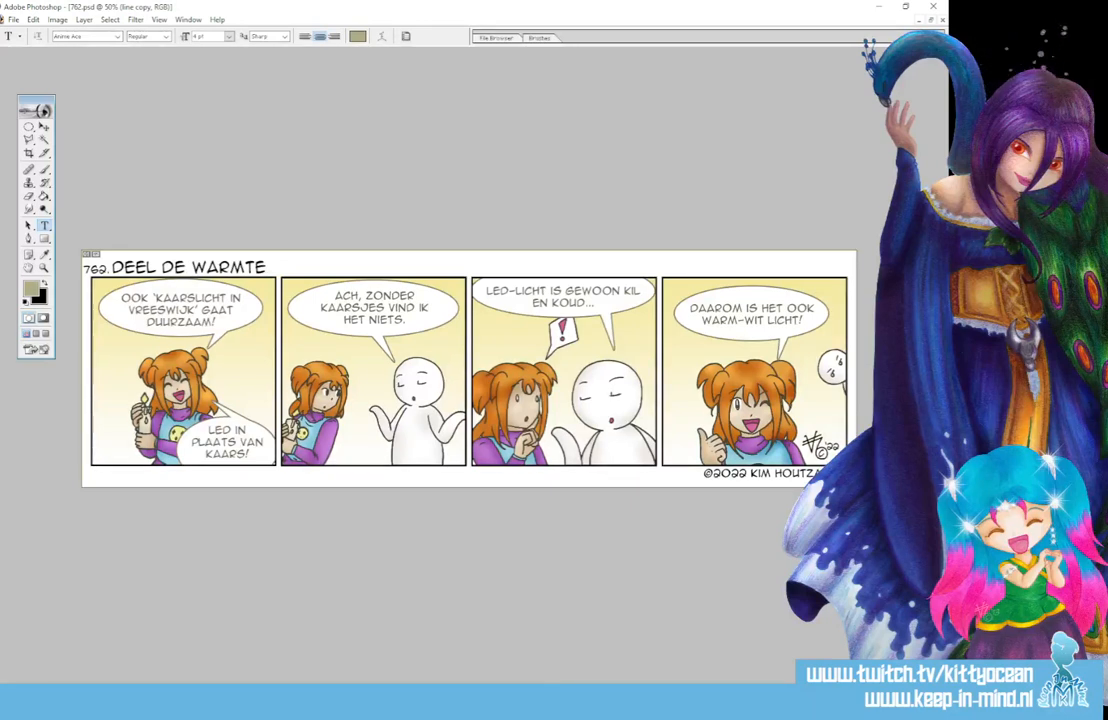
key(ctrl+plus)
key(ctrl+plus)
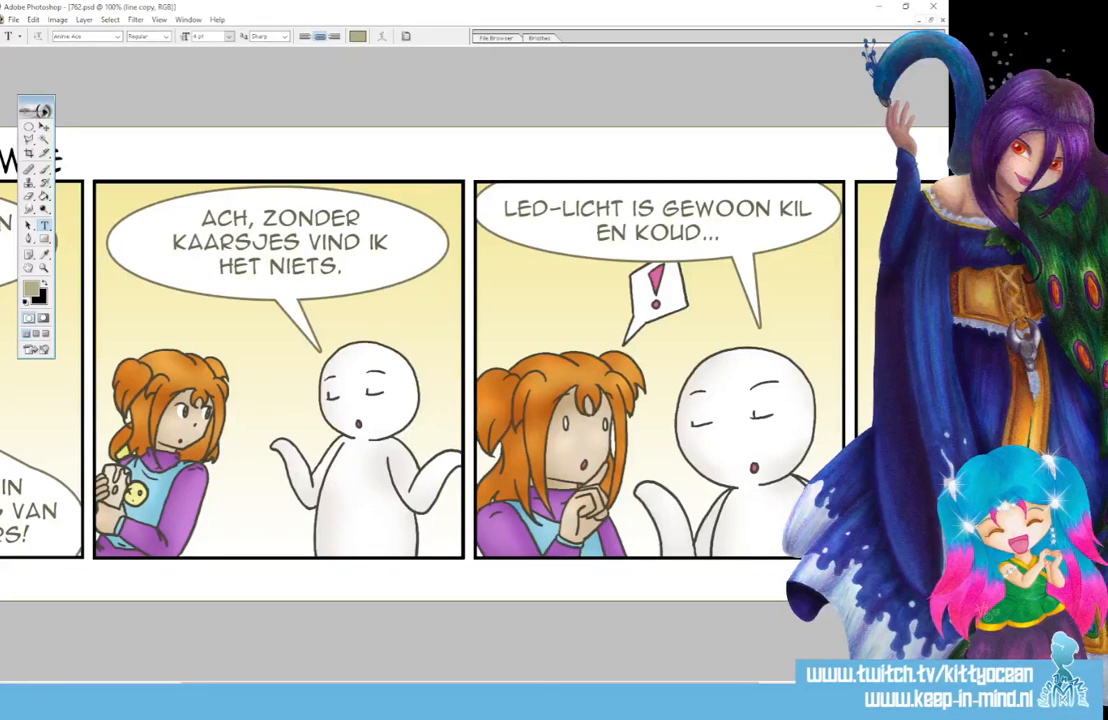
key(ctrl+minus)
key(ctrl+minus)
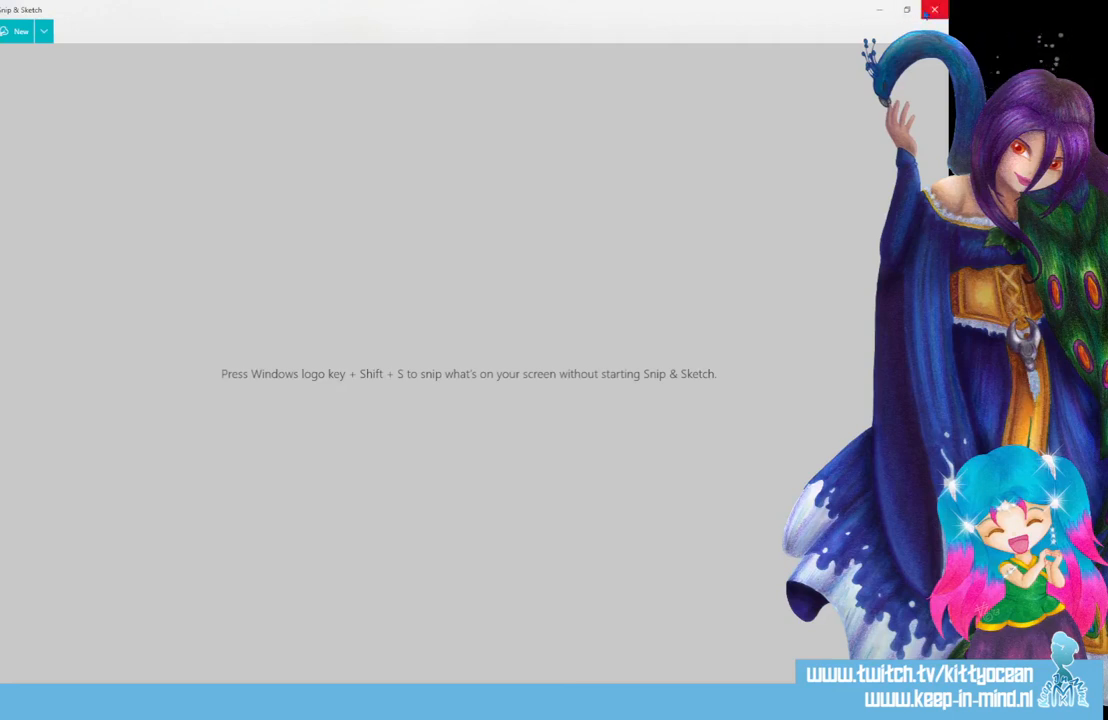
Step: Close Snip & Sketch, capture the visible comic strip with the Snipping Tool, and close the snip without saving it
click(934, 9)
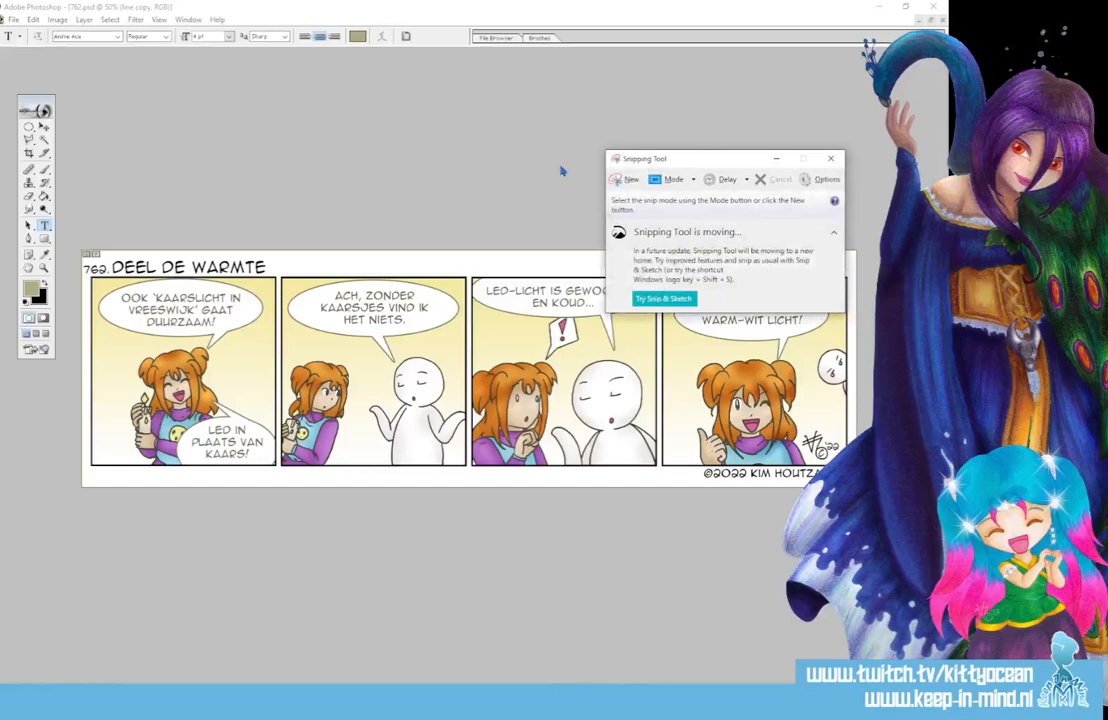
click(627, 179)
mouse_move(75, 240)
mouse_down()
mouse_move(772, 512)
mouse_move(858, 502)
mouse_move(860, 491)
mouse_up()
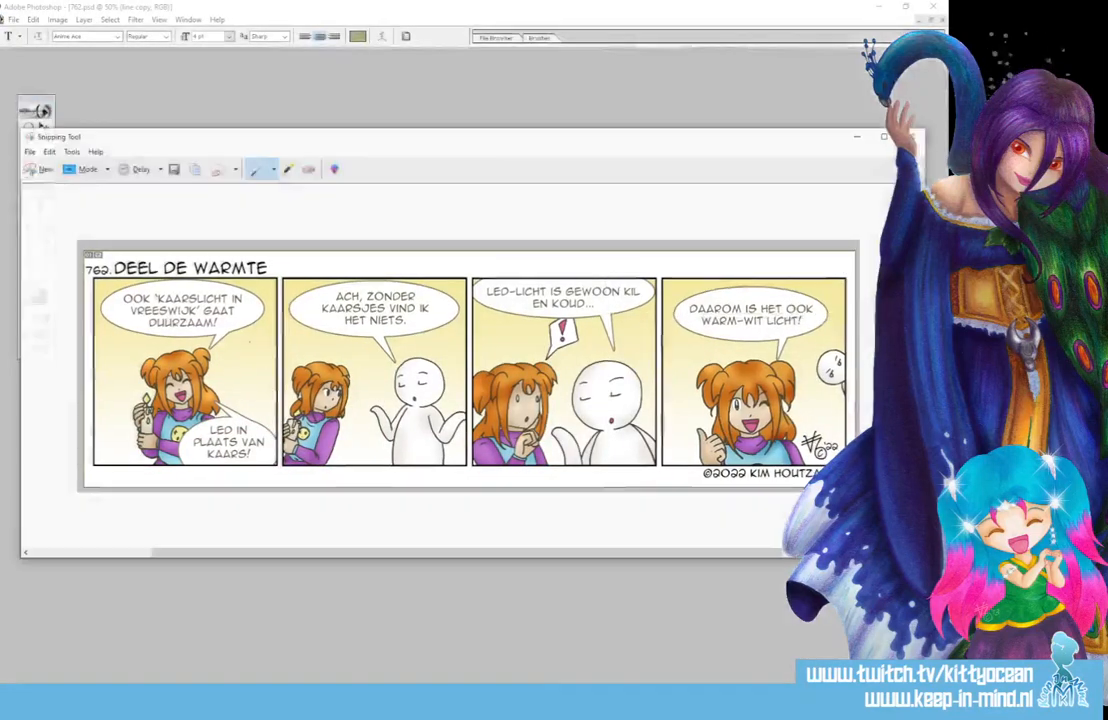
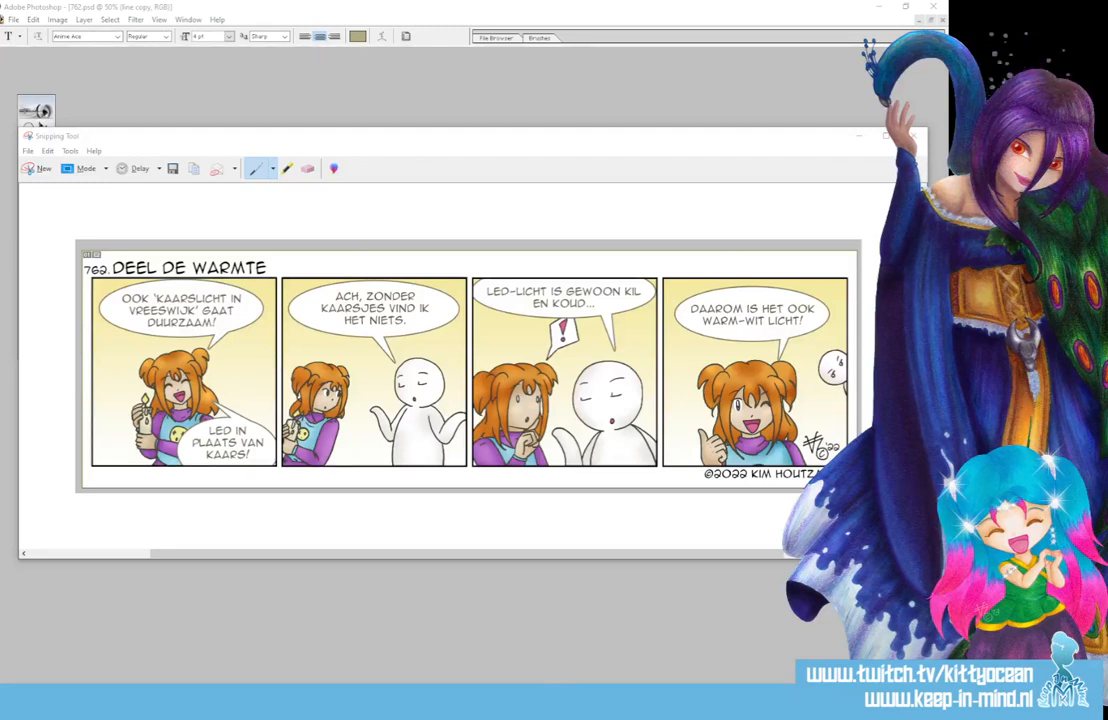
click(915, 136)
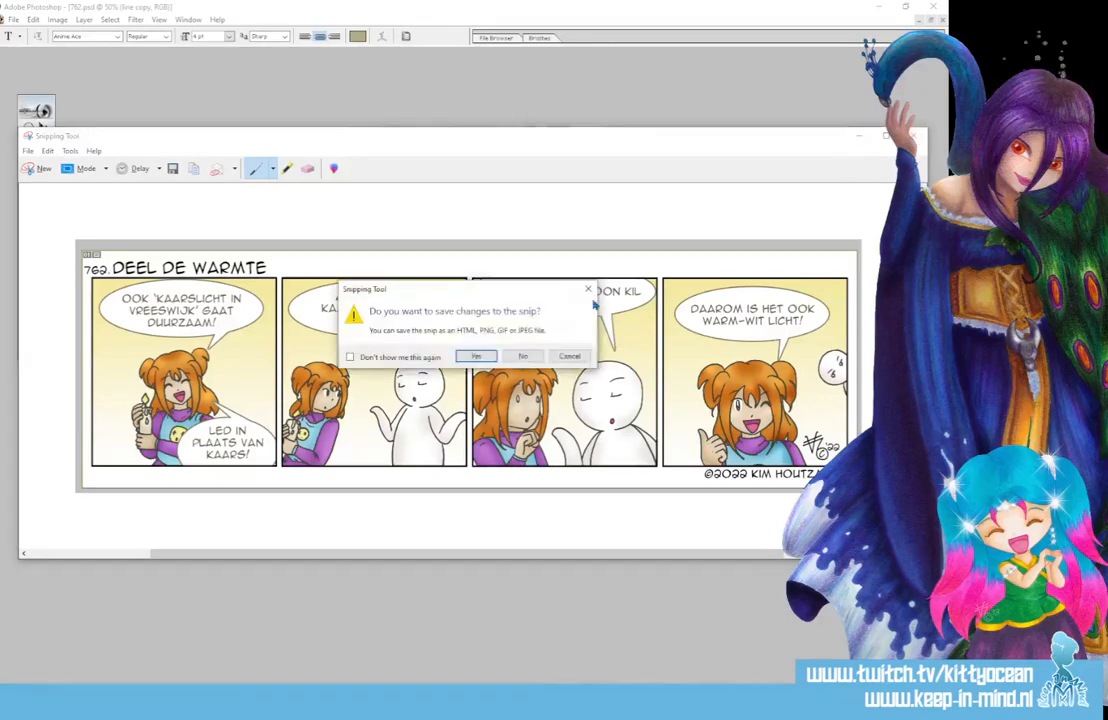
click(532, 356)
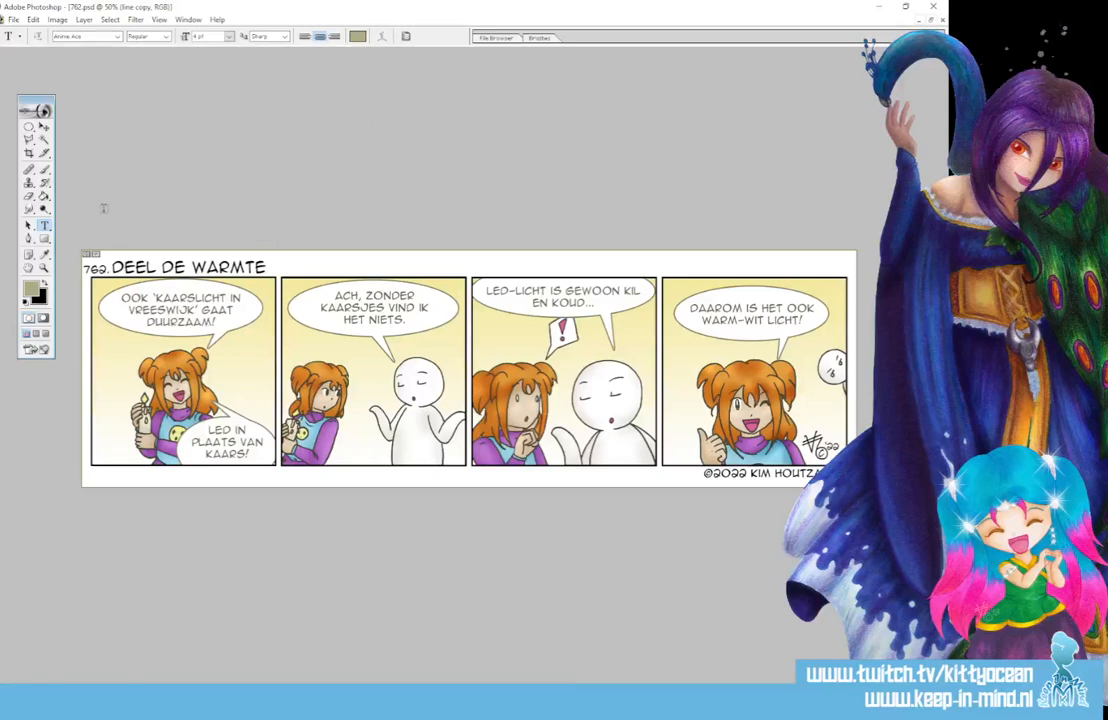
Step: Sample the white figure's outline in the second panel as the foreground colour 4A483A and look up its hex code
key(ctrl+plus)
key(ctrl+plus)
key(ctrl+plus)
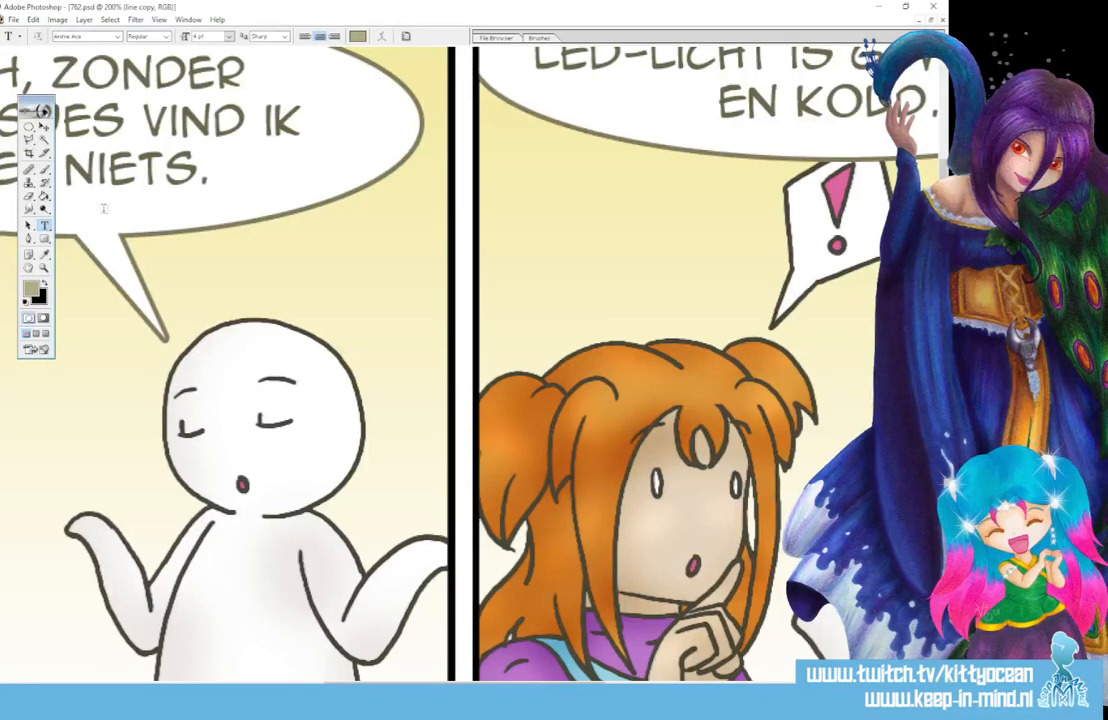
key(i)
click(183, 479)
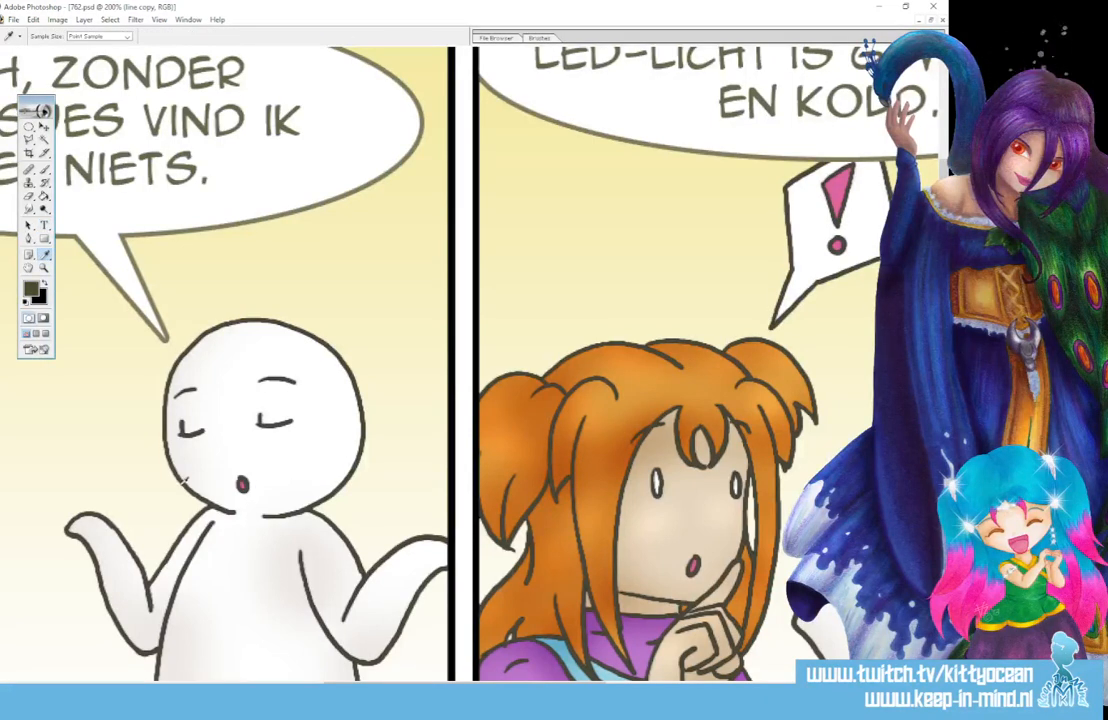
click(31, 289)
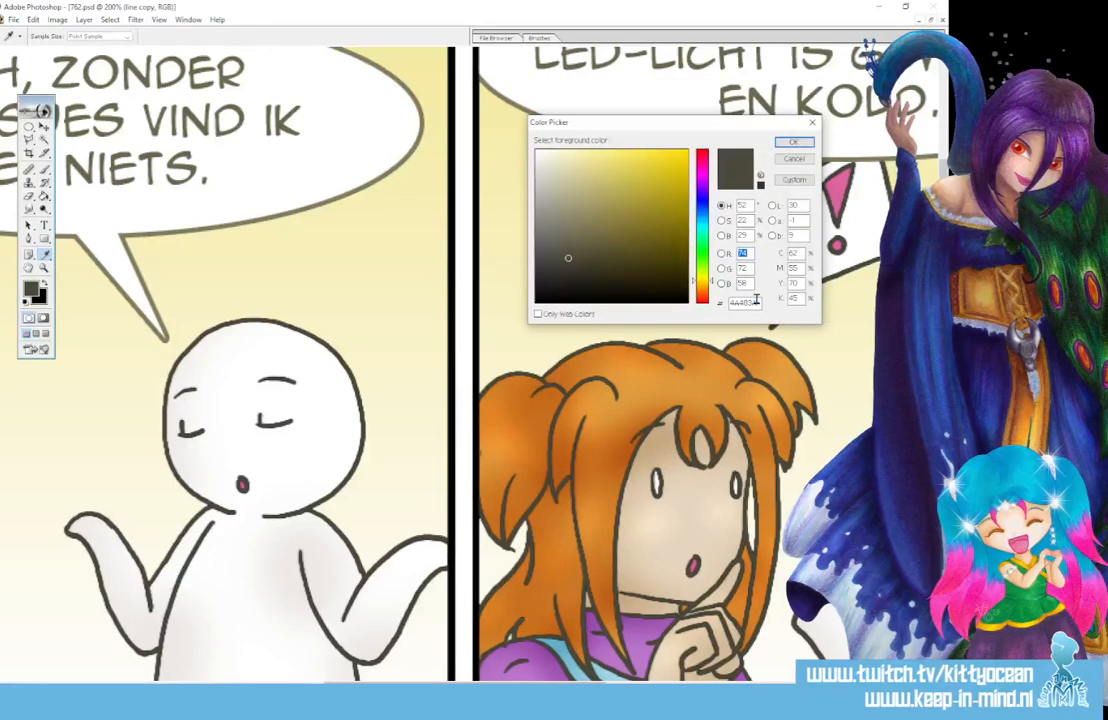
click(798, 159)
key(ctrl+minus)
key(ctrl+minus)
key(ctrl+minus)
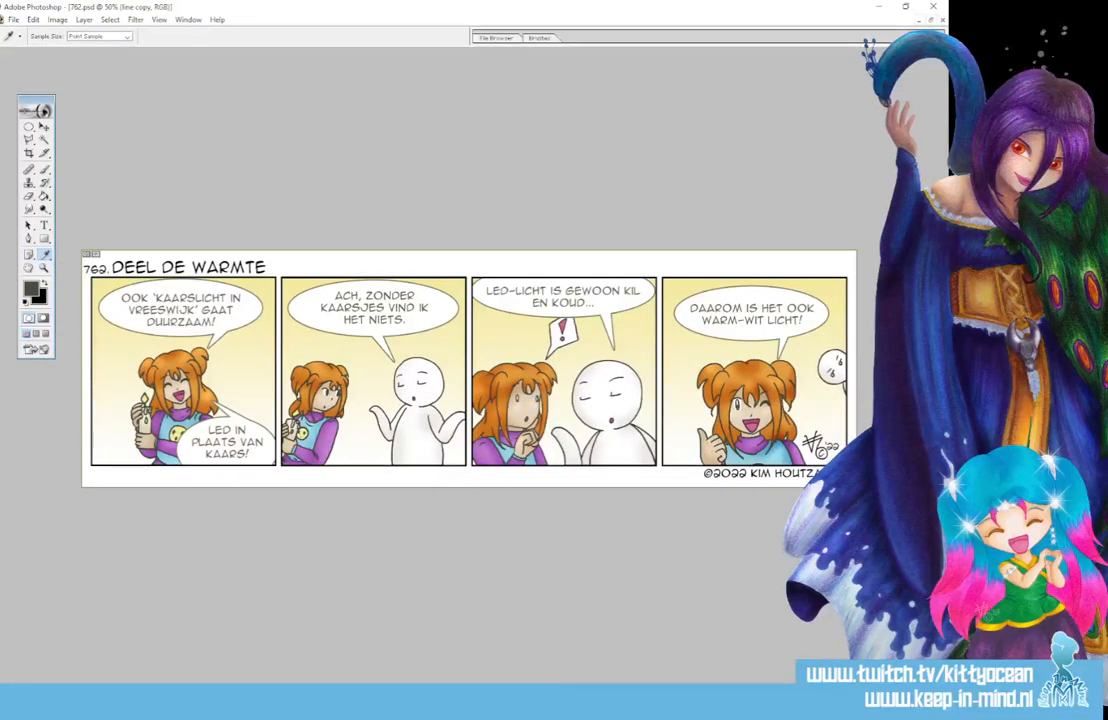
Step: Add a Color Overlay of 4A483A to the panel borders on "Layer 2 copy 2"
key(alt+[)
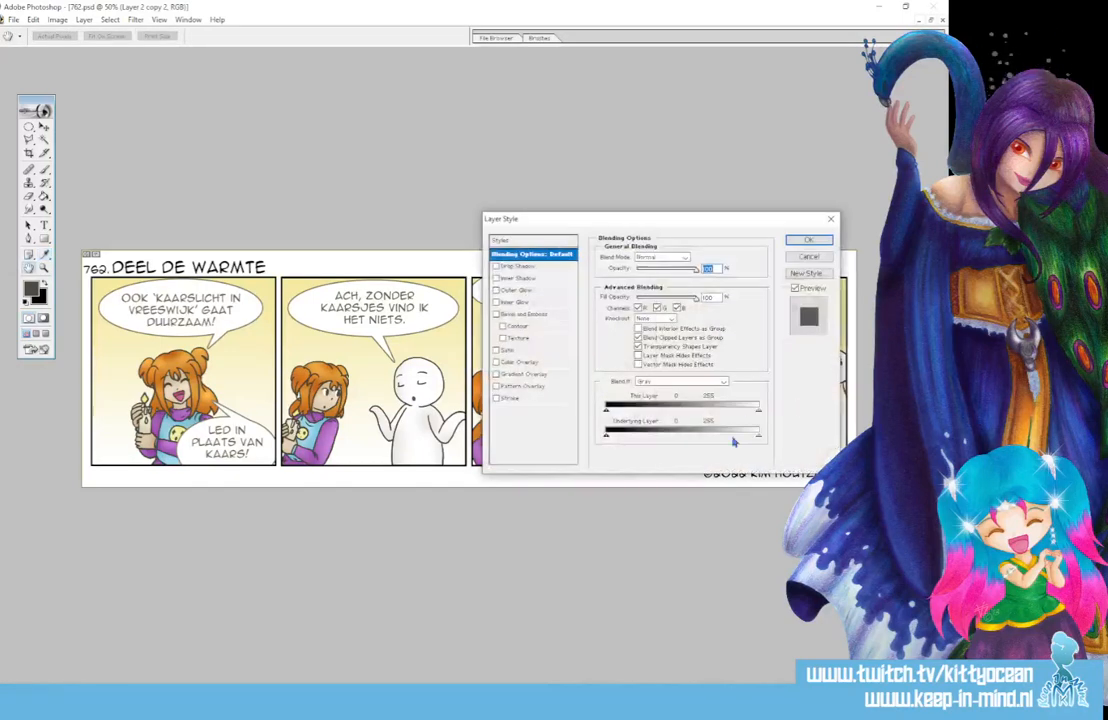
click(496, 362)
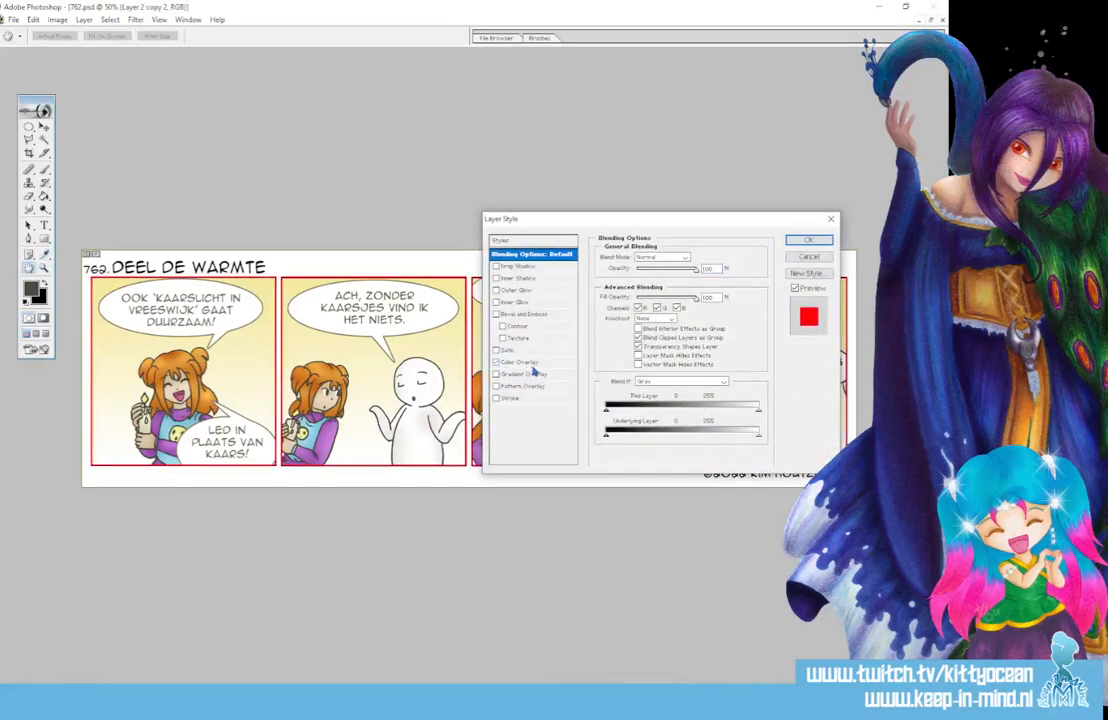
click(522, 362)
click(705, 263)
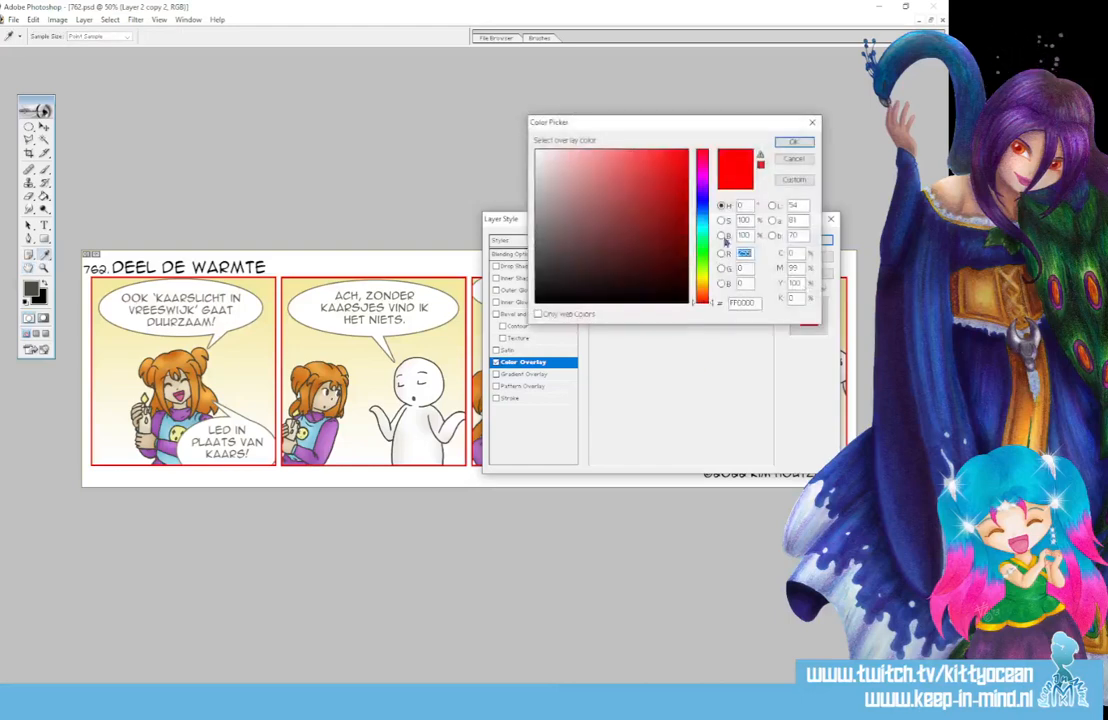
text(4A483A)
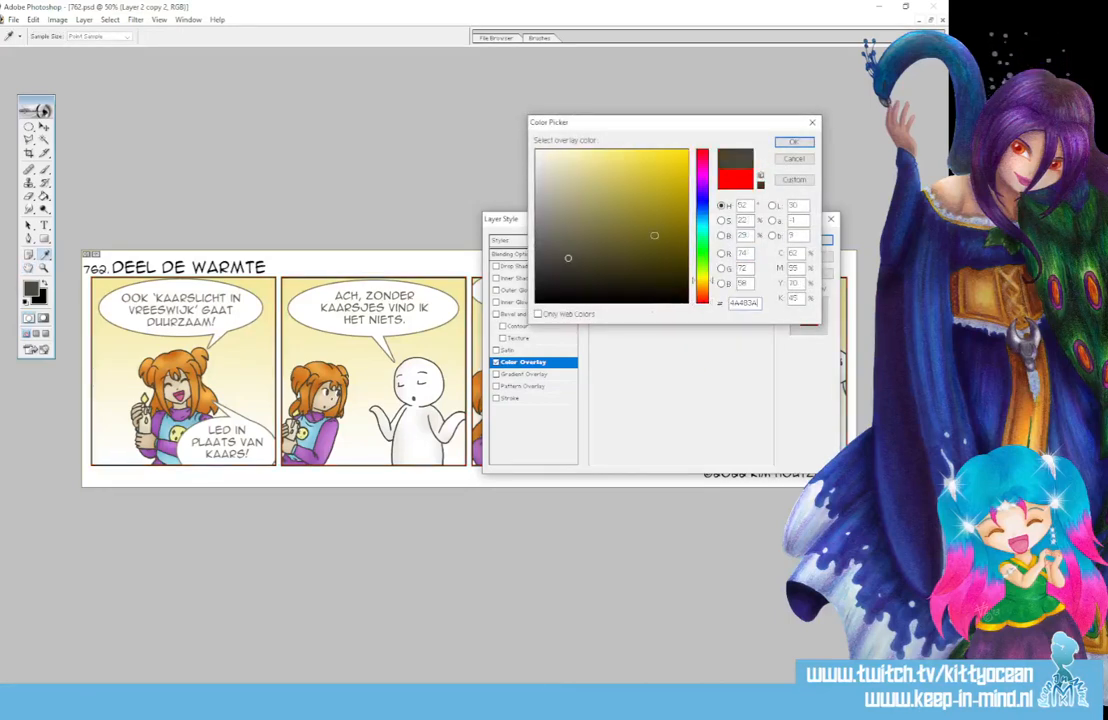
click(792, 142)
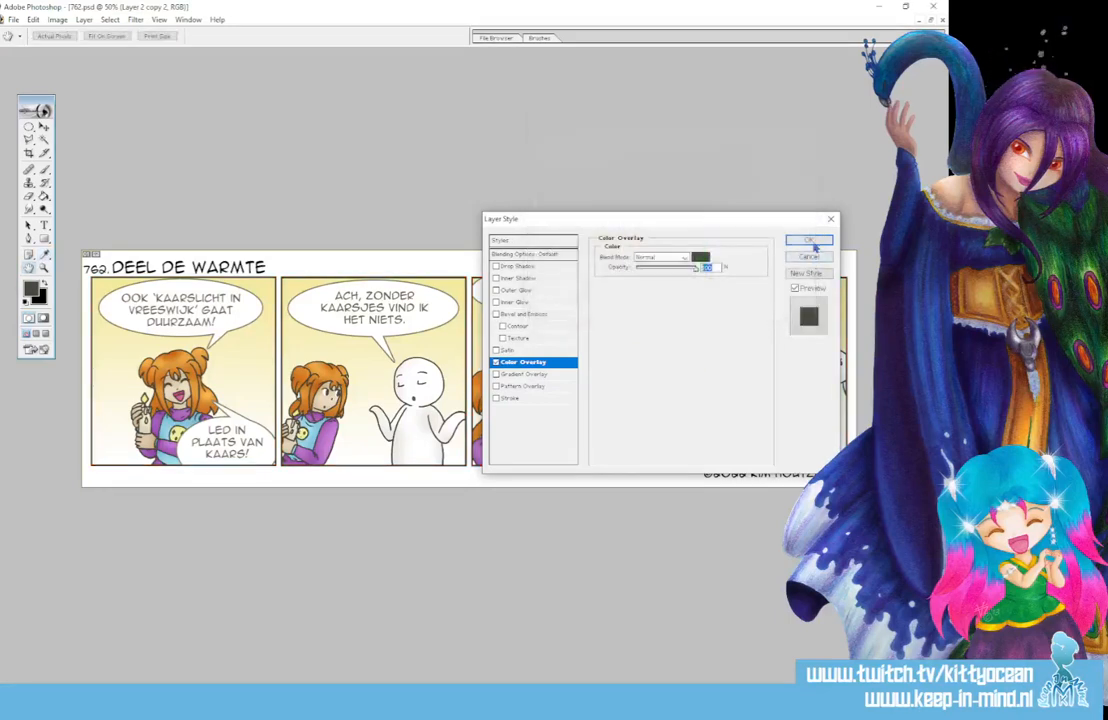
key(Return)
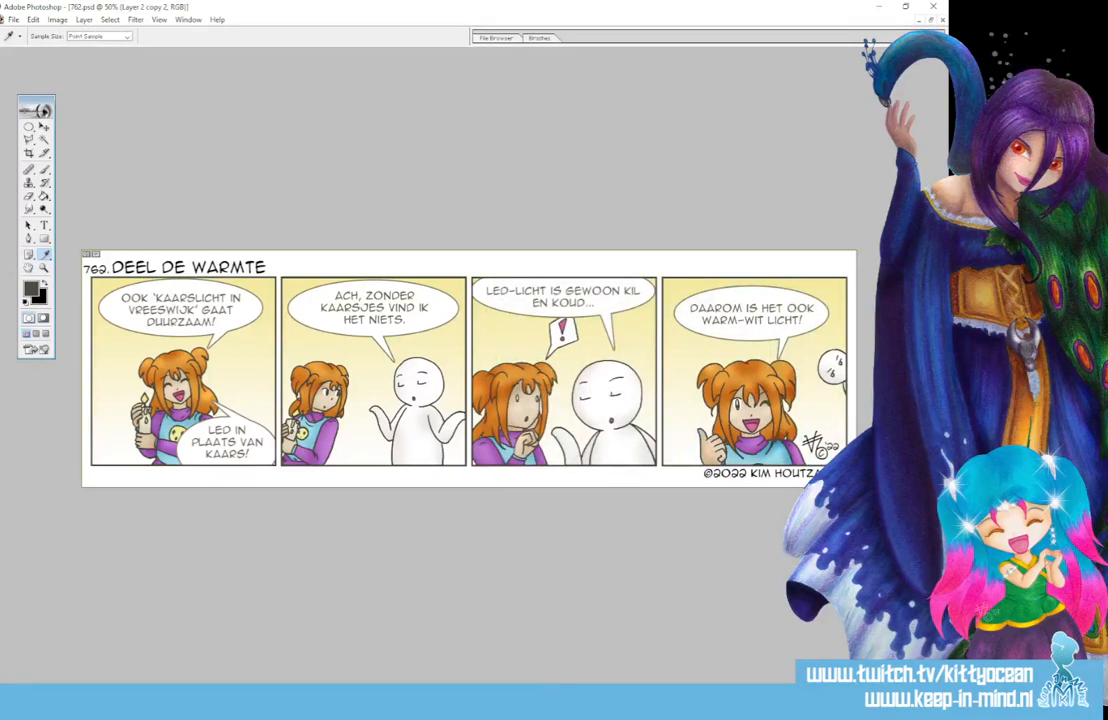
key(ctrl+shift+alt+n)
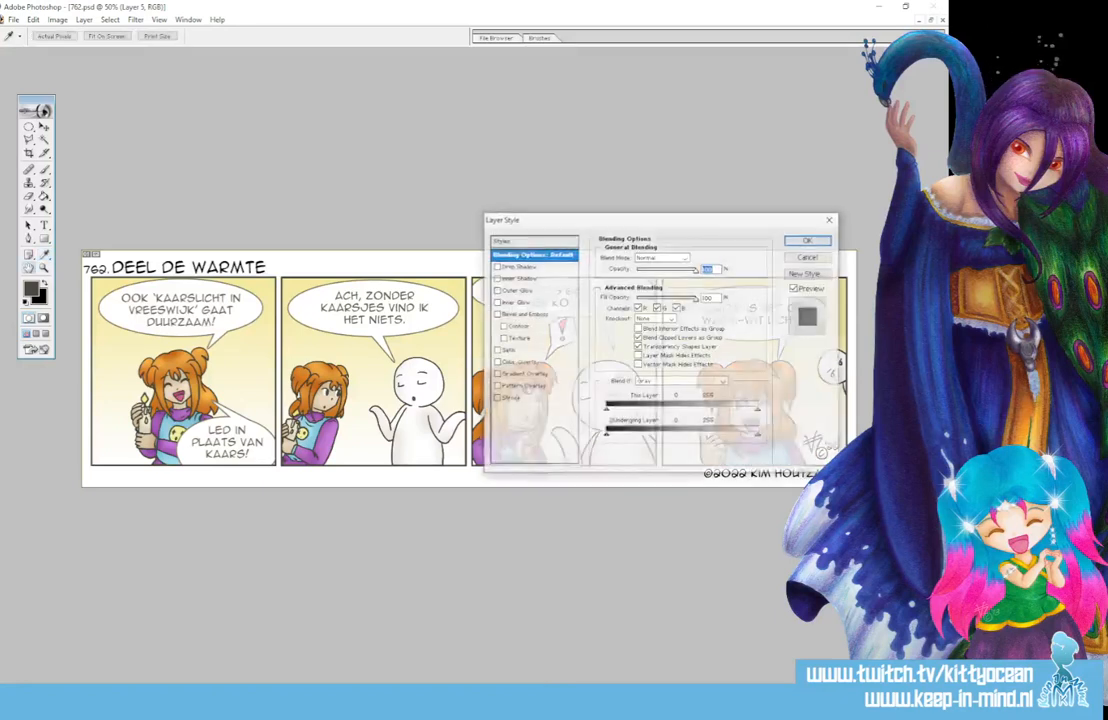
drag(544, 212, 382, 108)
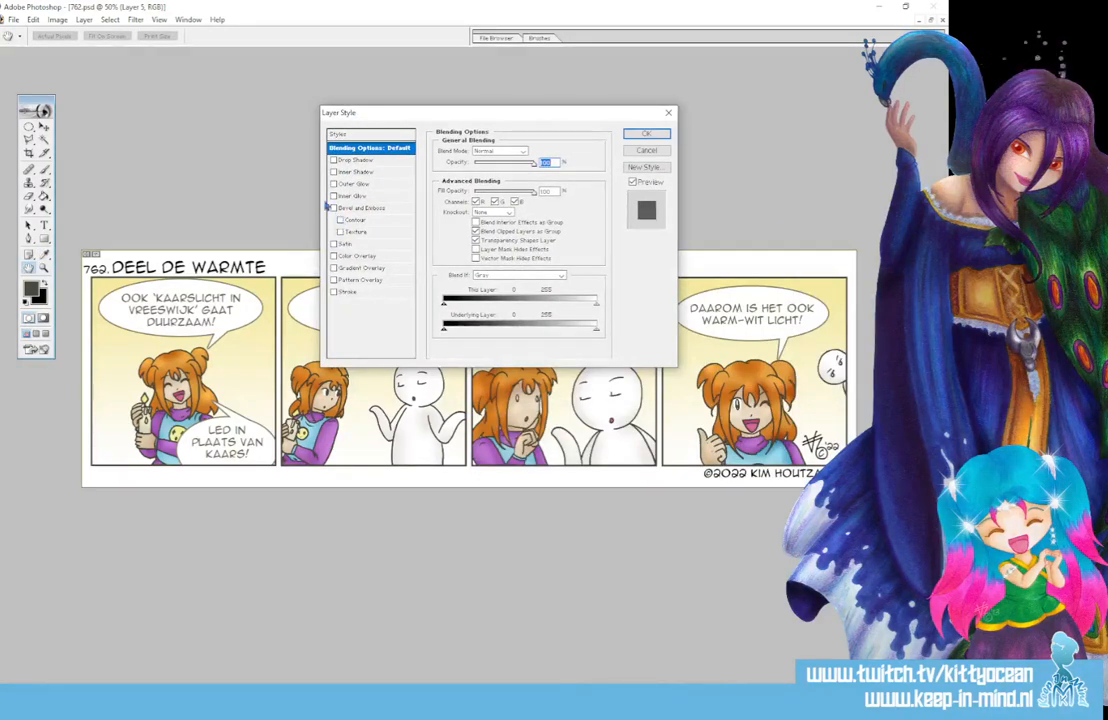
click(334, 256)
click(334, 256)
click(646, 151)
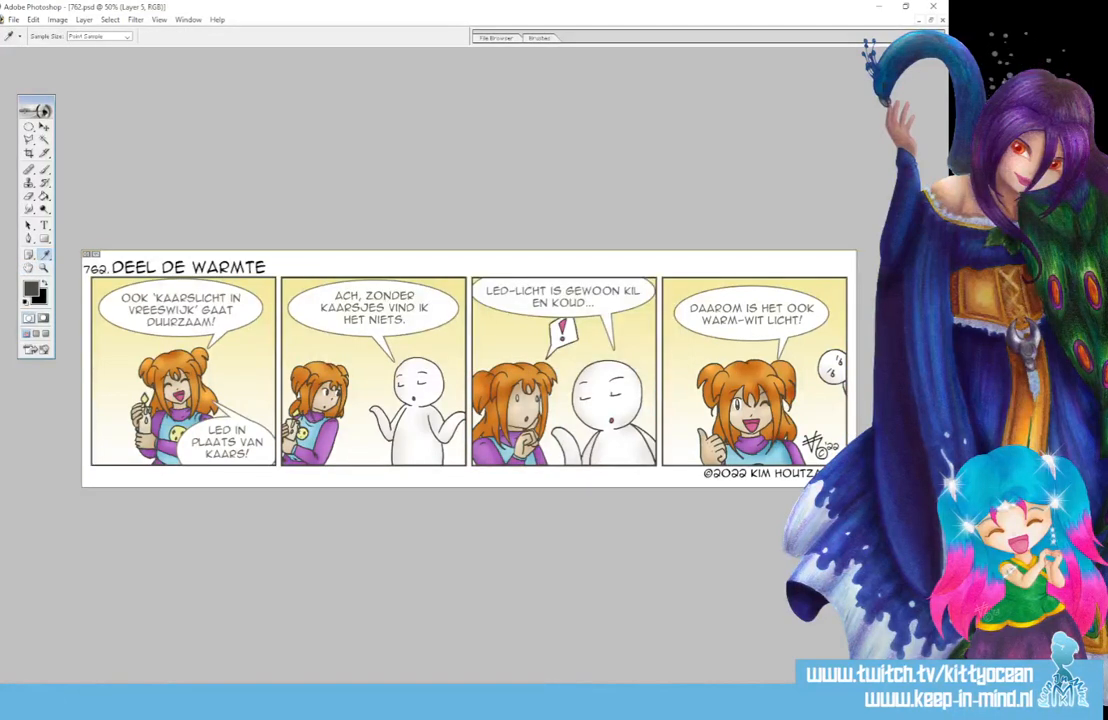
Step: Add a Color Overlay of 4A483A to the signature on "Layer 14" in the fourth panel
key(alt+bracketright)
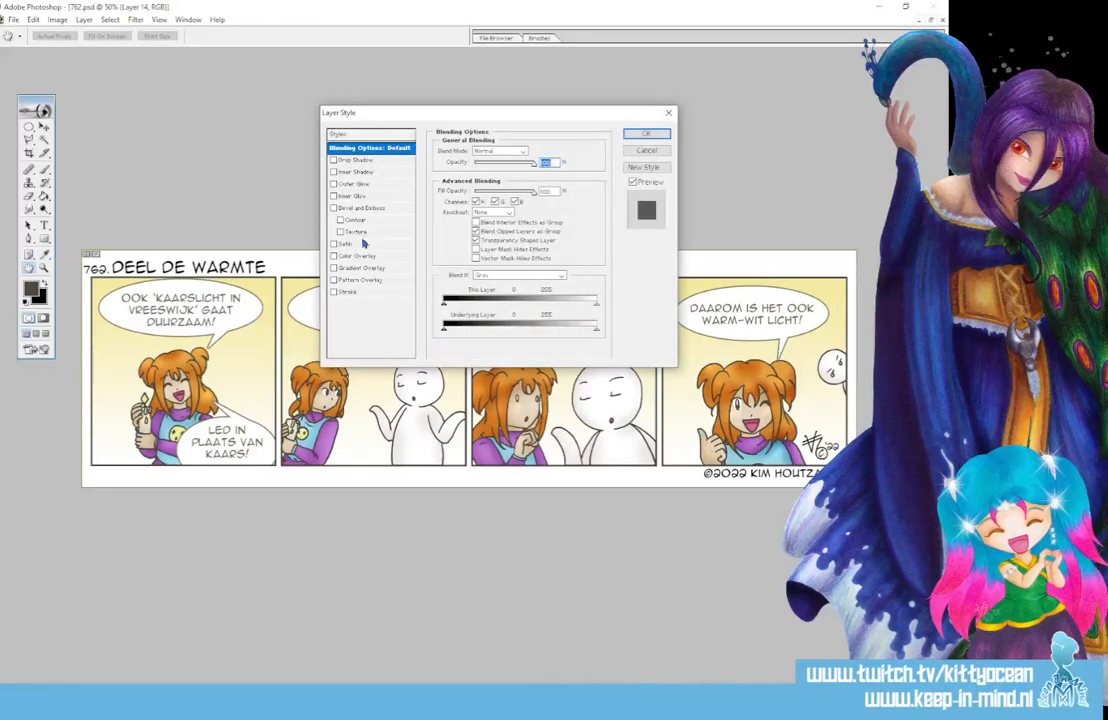
click(336, 292)
click(360, 256)
click(538, 151)
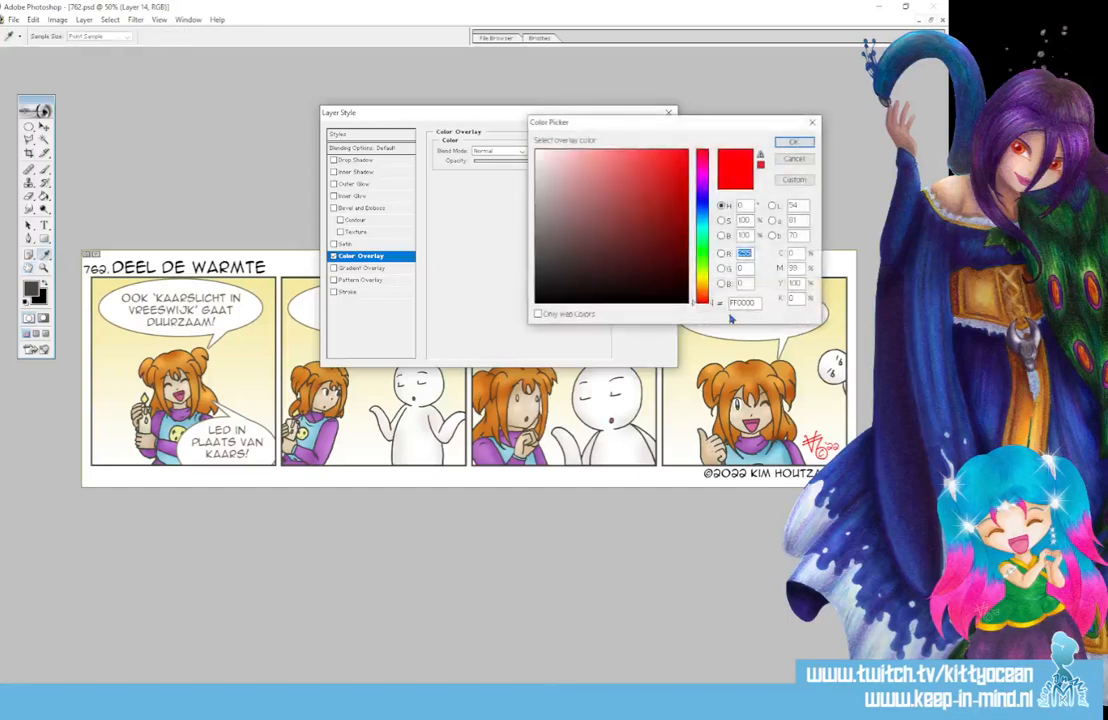
drag(756, 304, 603, 297)
text(4A483A)
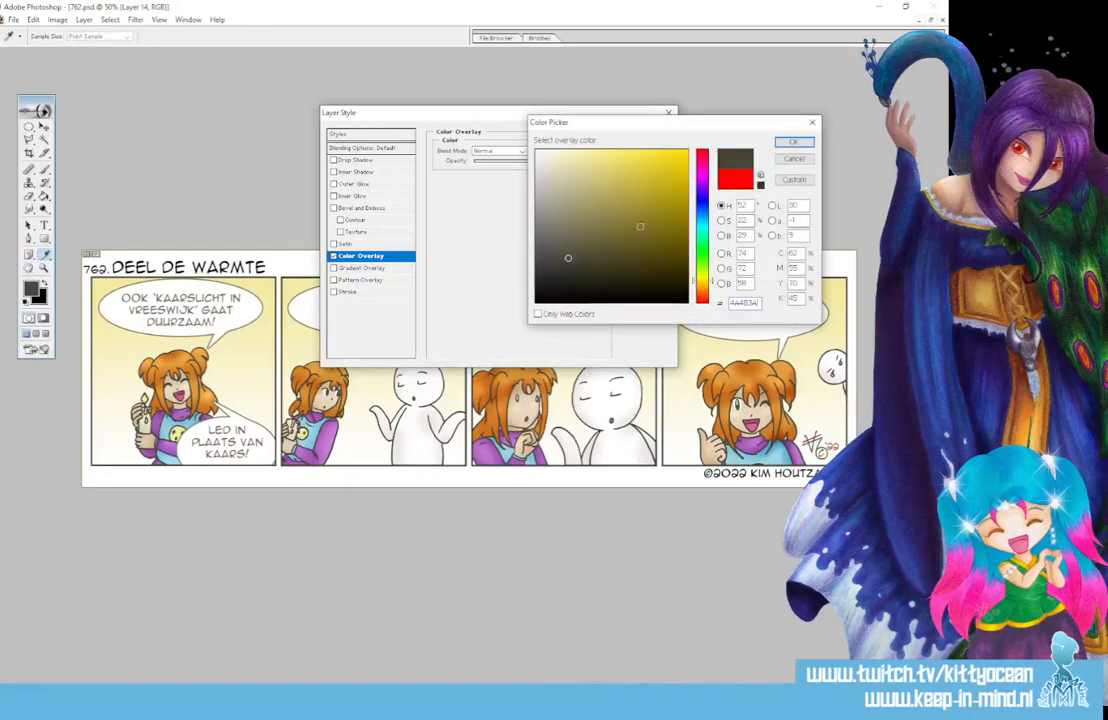
click(794, 142)
click(648, 137)
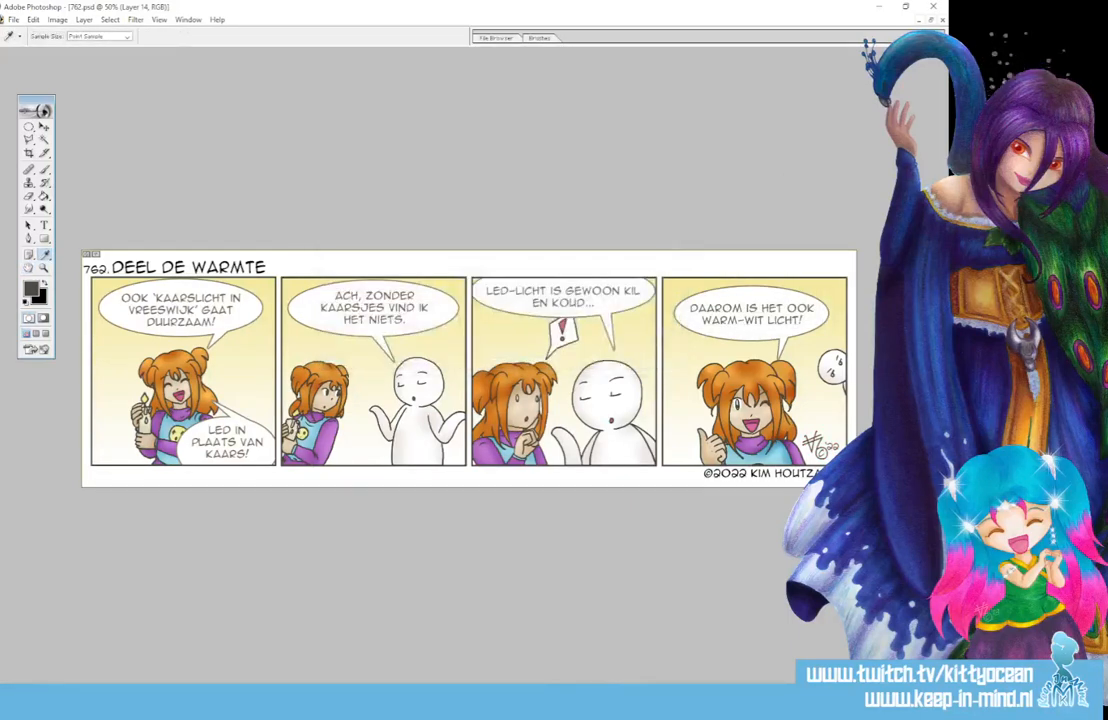
Step: Recolour the whole copyright line below the fourth panel to 4A483A and commit the text edit
key(alt+])
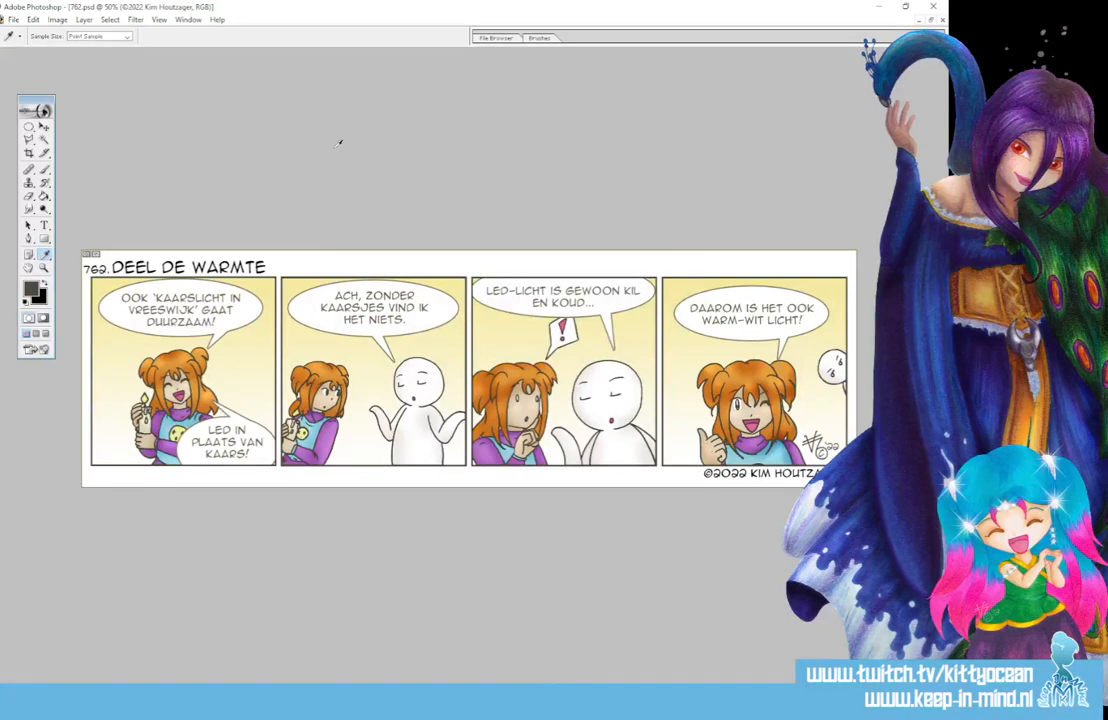
click(44, 225)
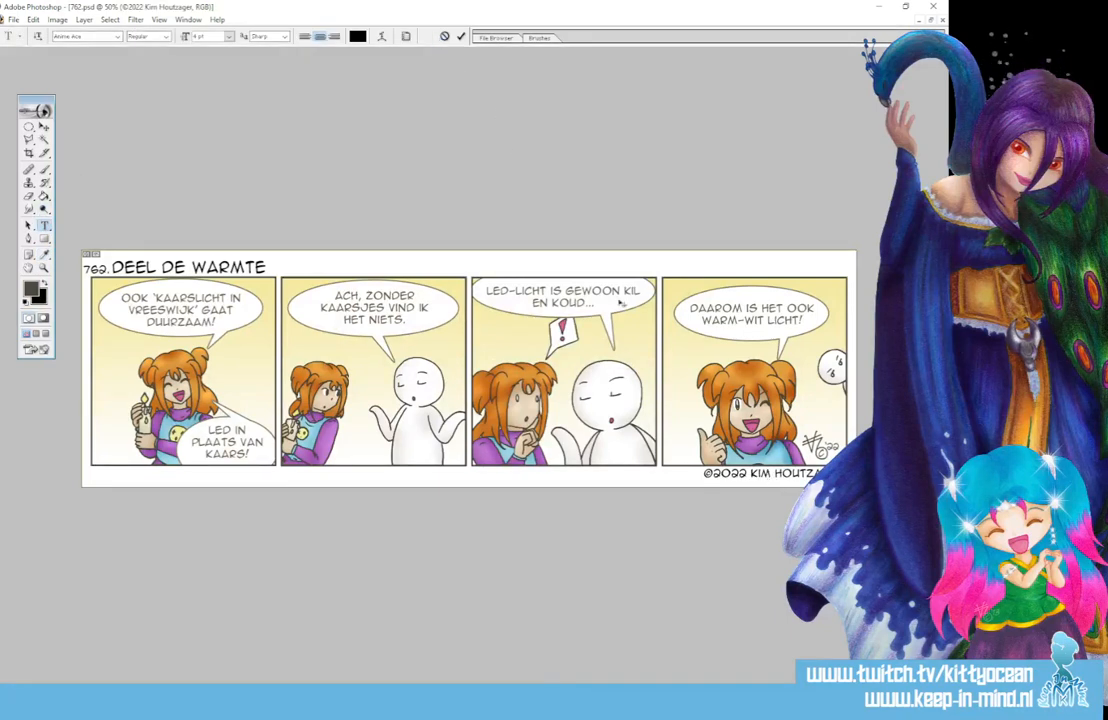
click(444, 36)
click(757, 474)
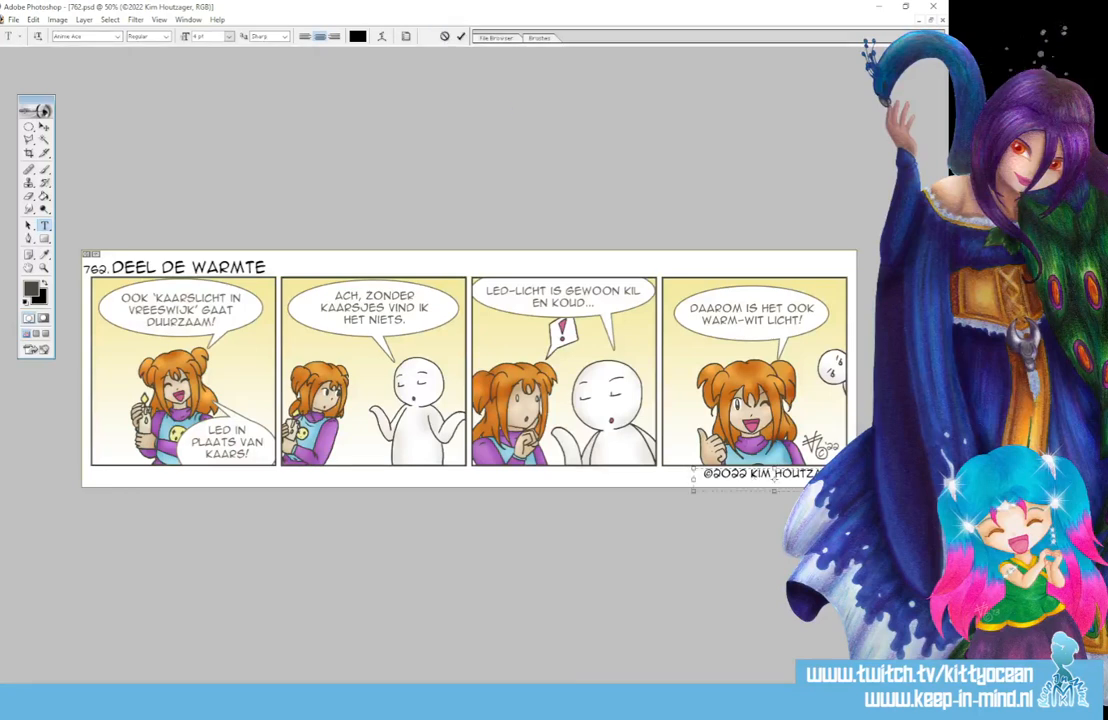
key(ctrl+a)
click(358, 37)
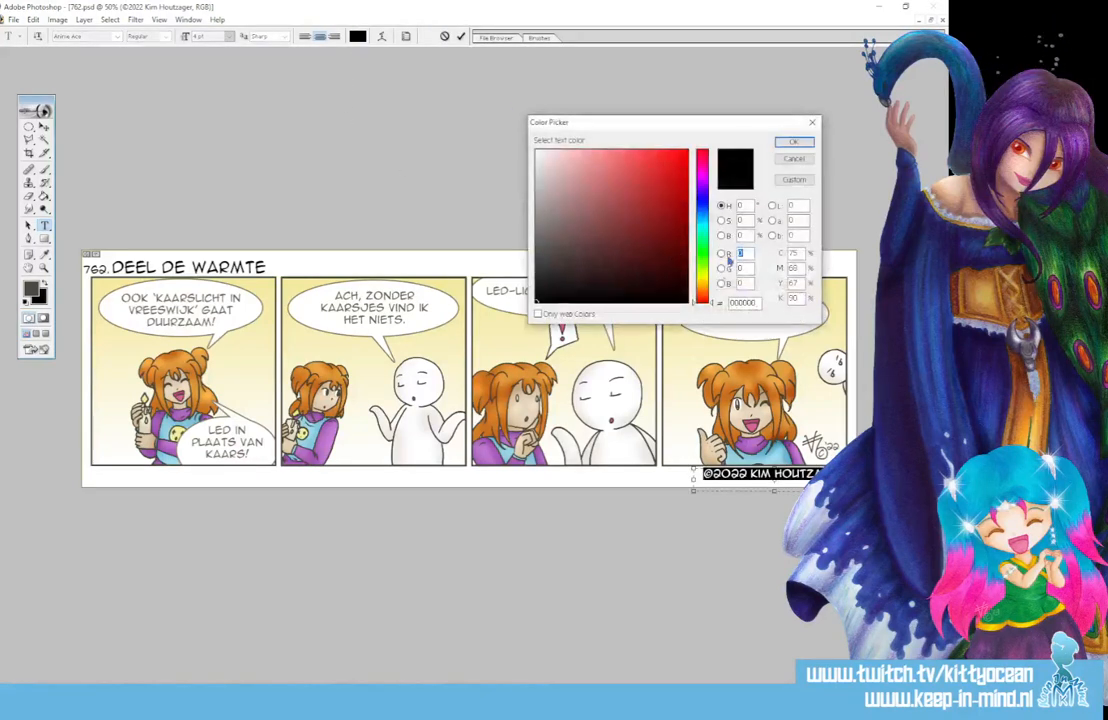
double_click(736, 302)
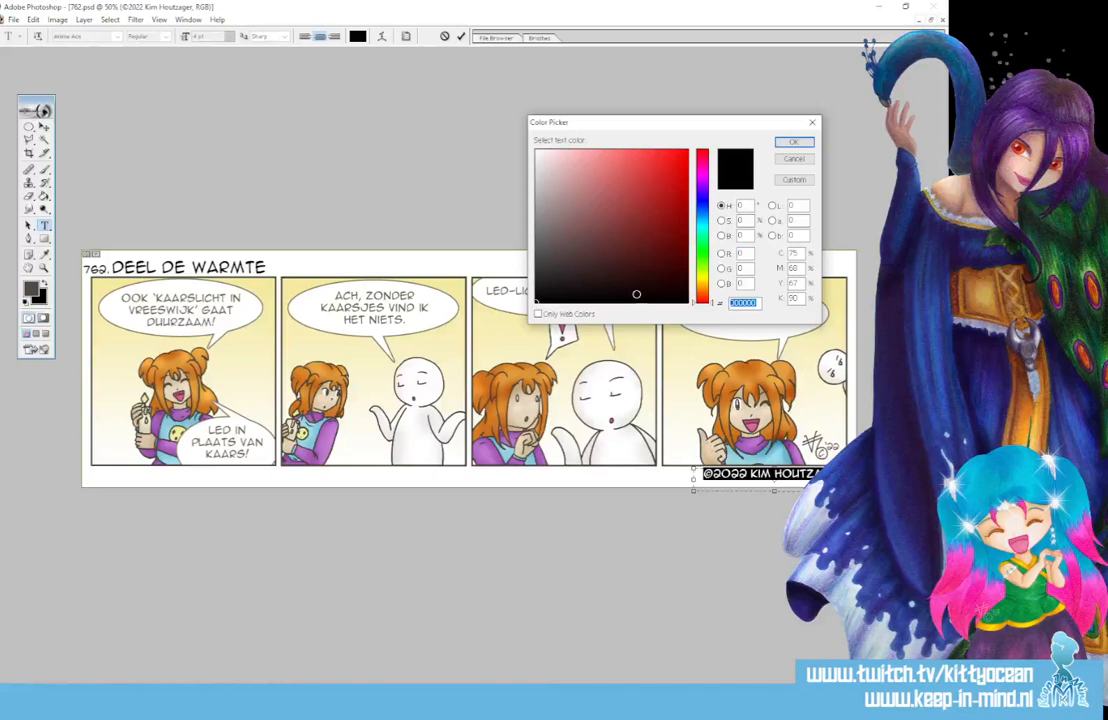
key(ctrl+v)
click(789, 142)
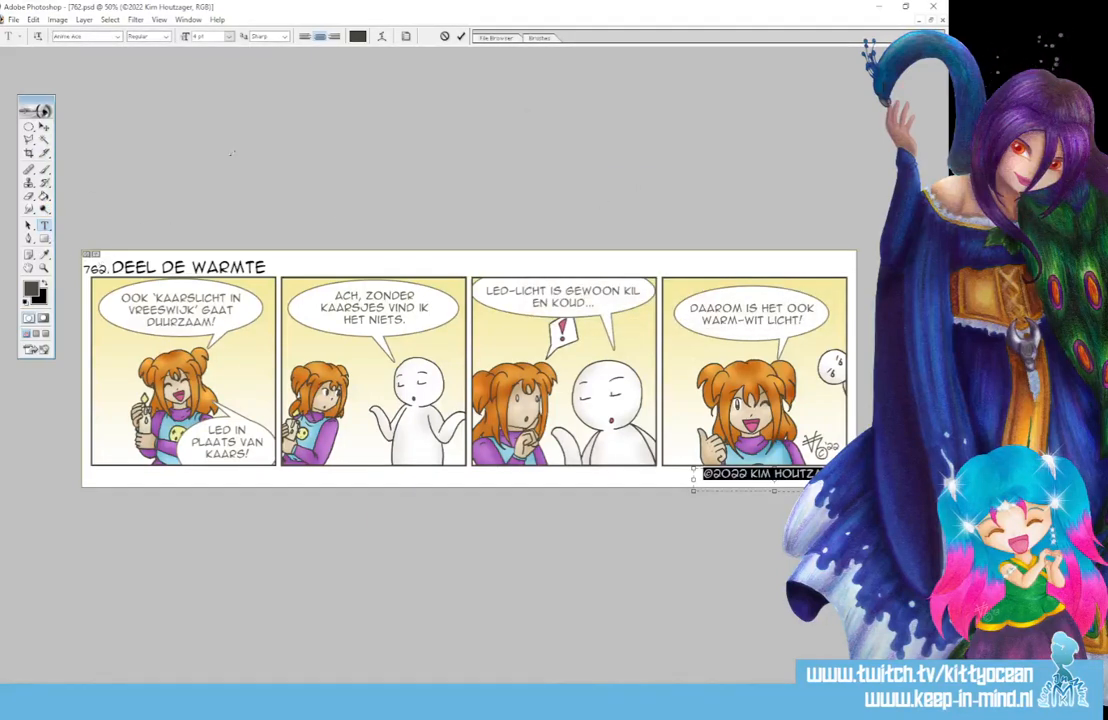
click(462, 36)
Step: Recolour the strip number "762." before the title to 4A483A and commit the text edit
click(88, 269)
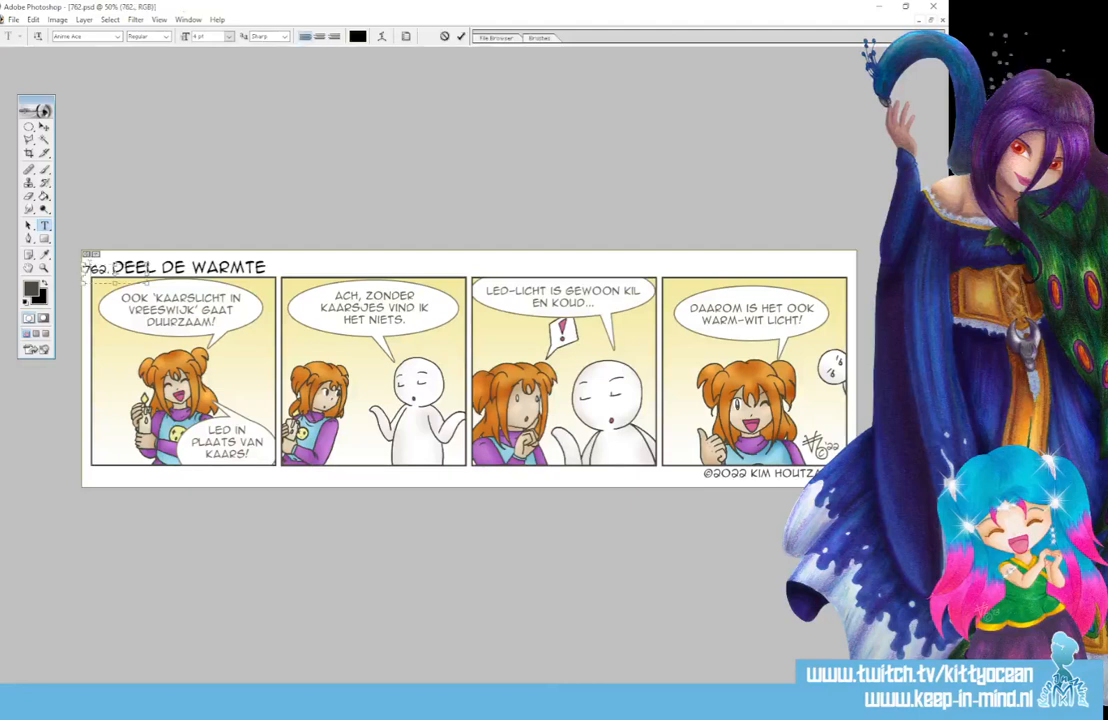
key(ctrl+a)
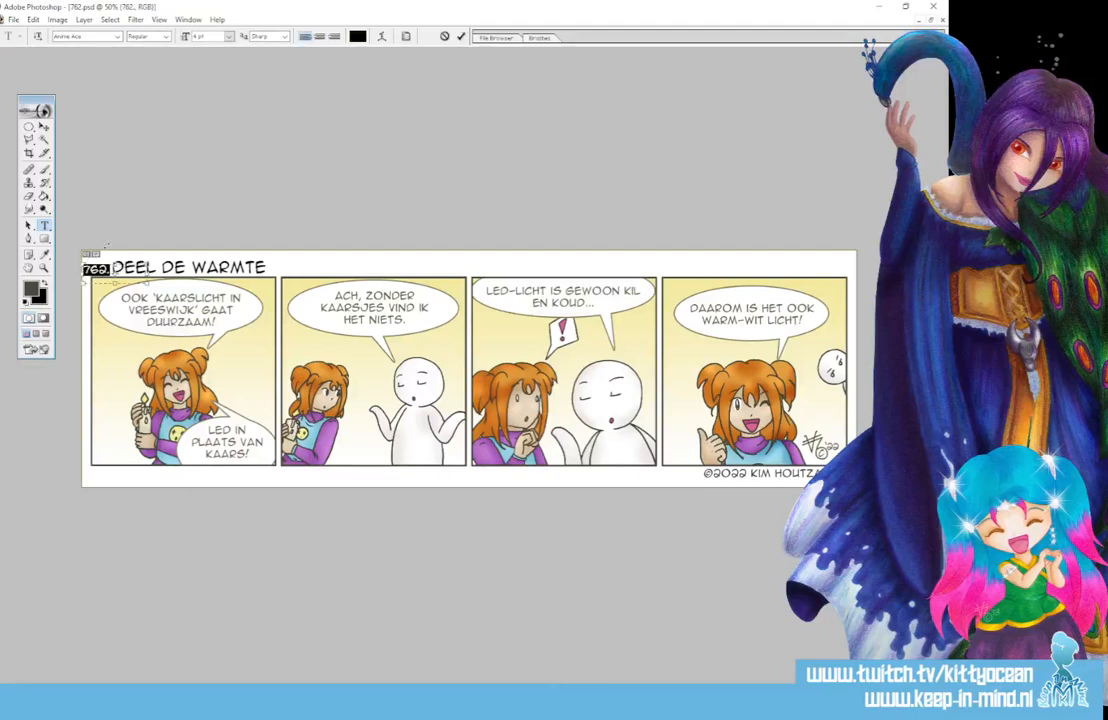
click(357, 36)
drag(739, 303, 660, 302)
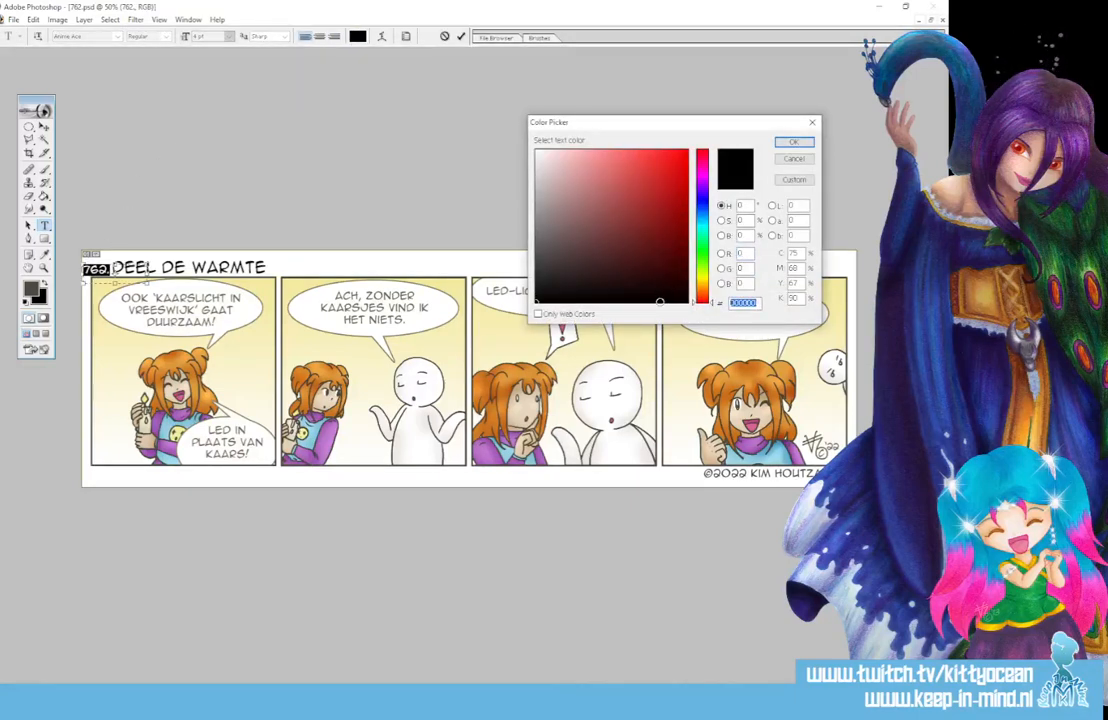
key(ctrl+v)
click(778, 146)
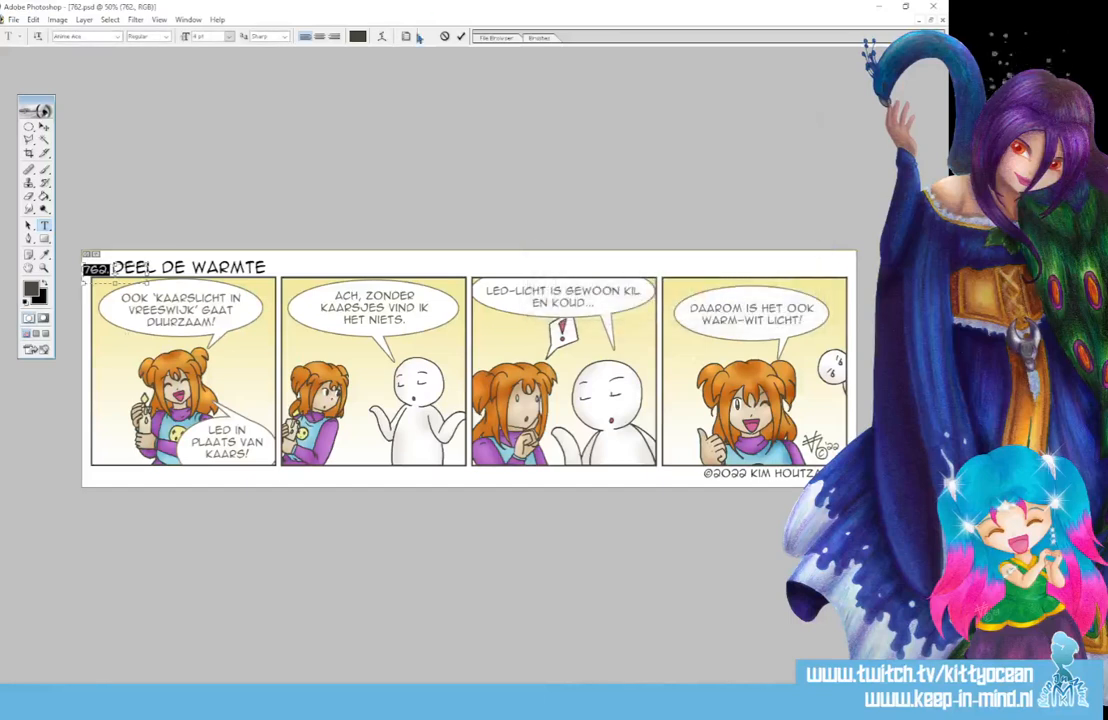
click(461, 37)
Step: Recolour the title "Deel de warmte" to 4A483A and commit it by switching to the Brush tool
click(191, 267)
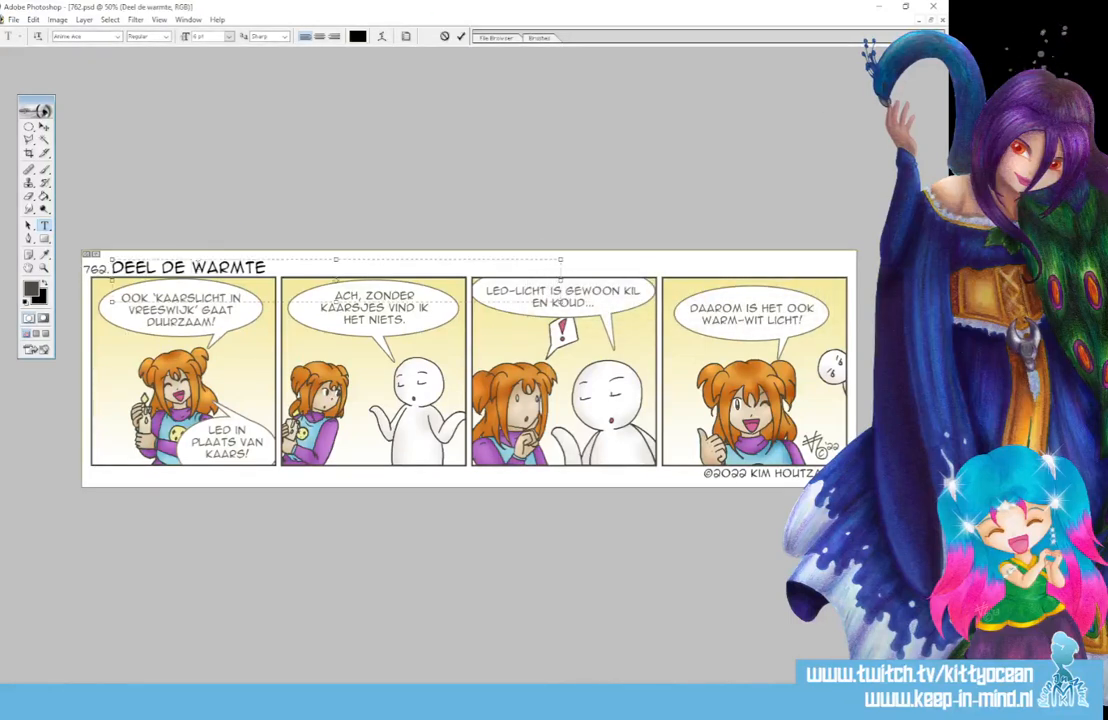
key(ctrl+a)
click(357, 36)
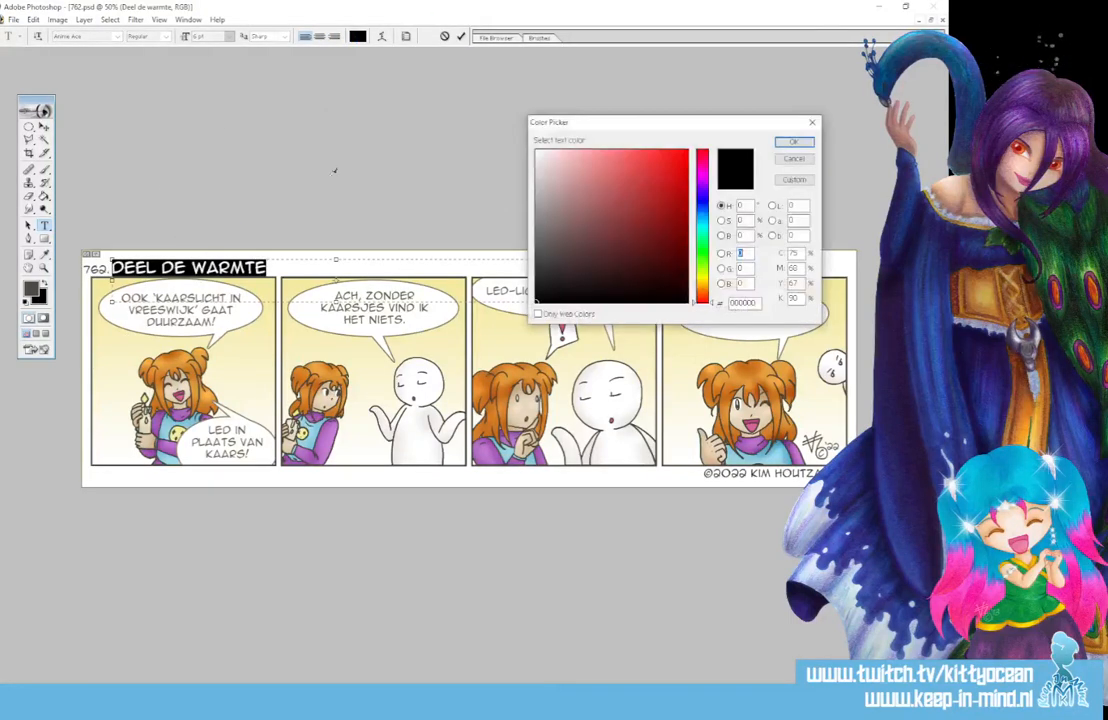
drag(757, 303, 531, 295)
text(4A483A)
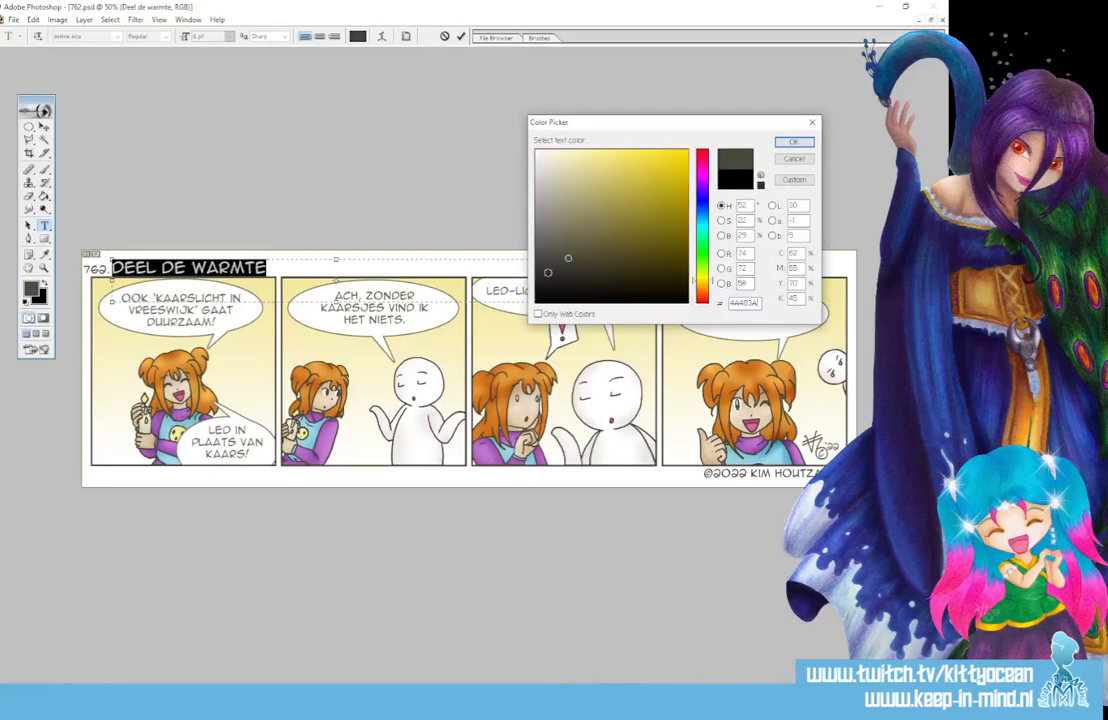
click(794, 142)
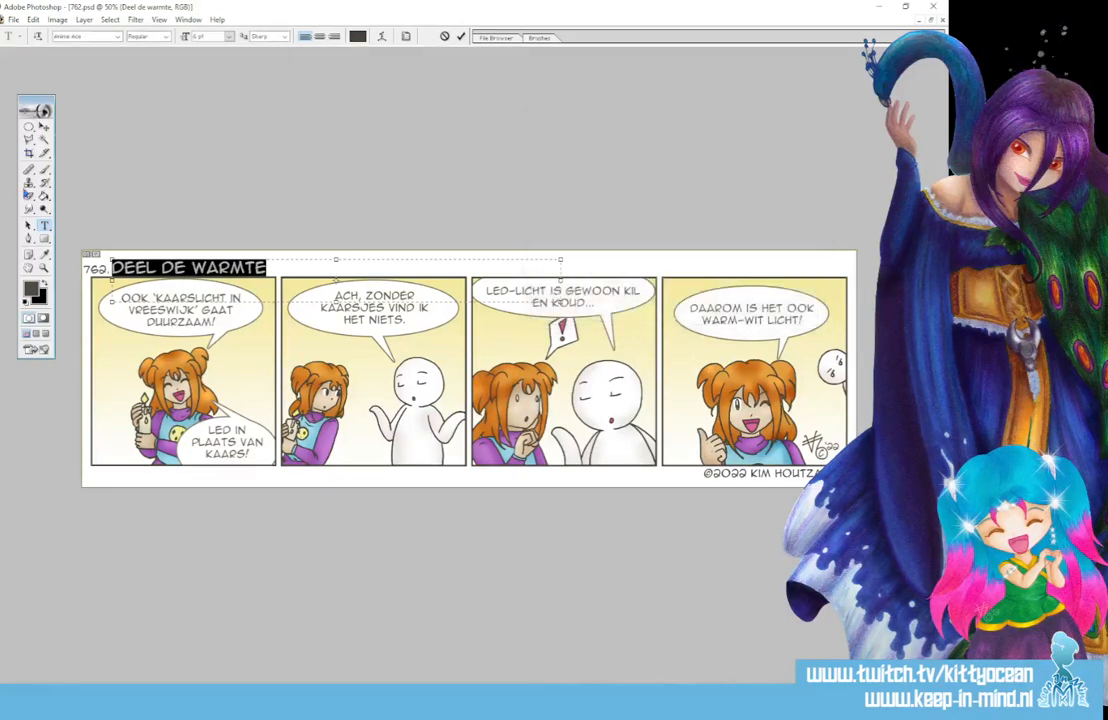
click(44, 172)
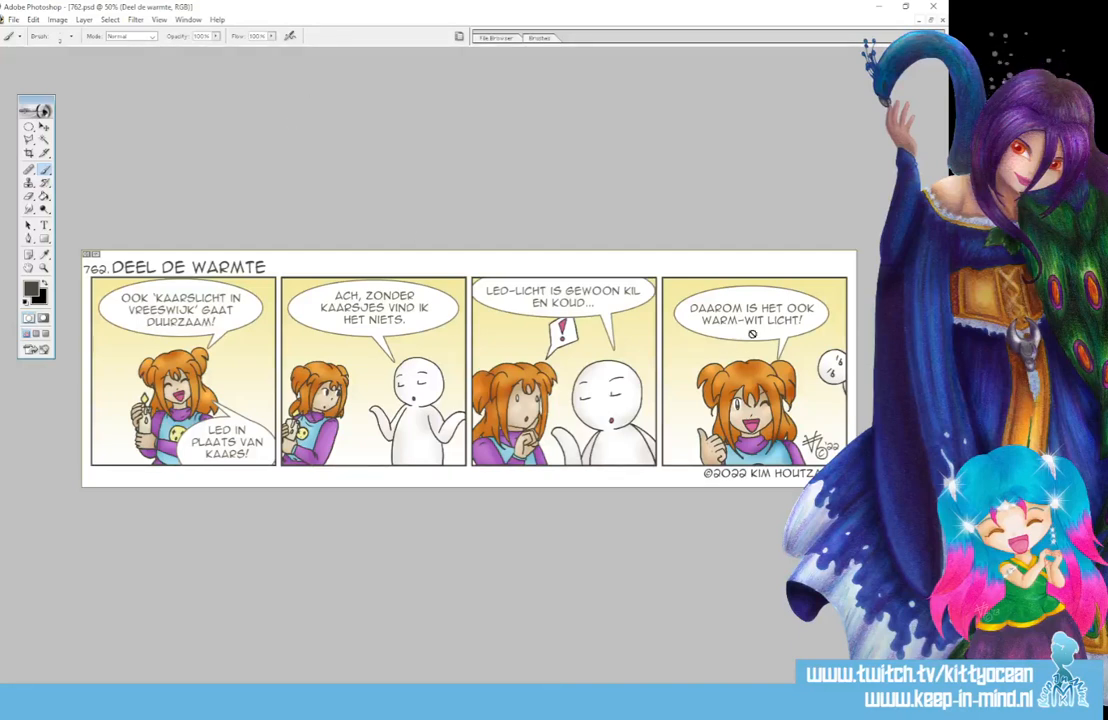
Step: Export the finished strip for the web as a high-quality JPEG named 762 in the "Jaar 15 - 2022 - 2023 - 729 - 780" folder
click(14, 19)
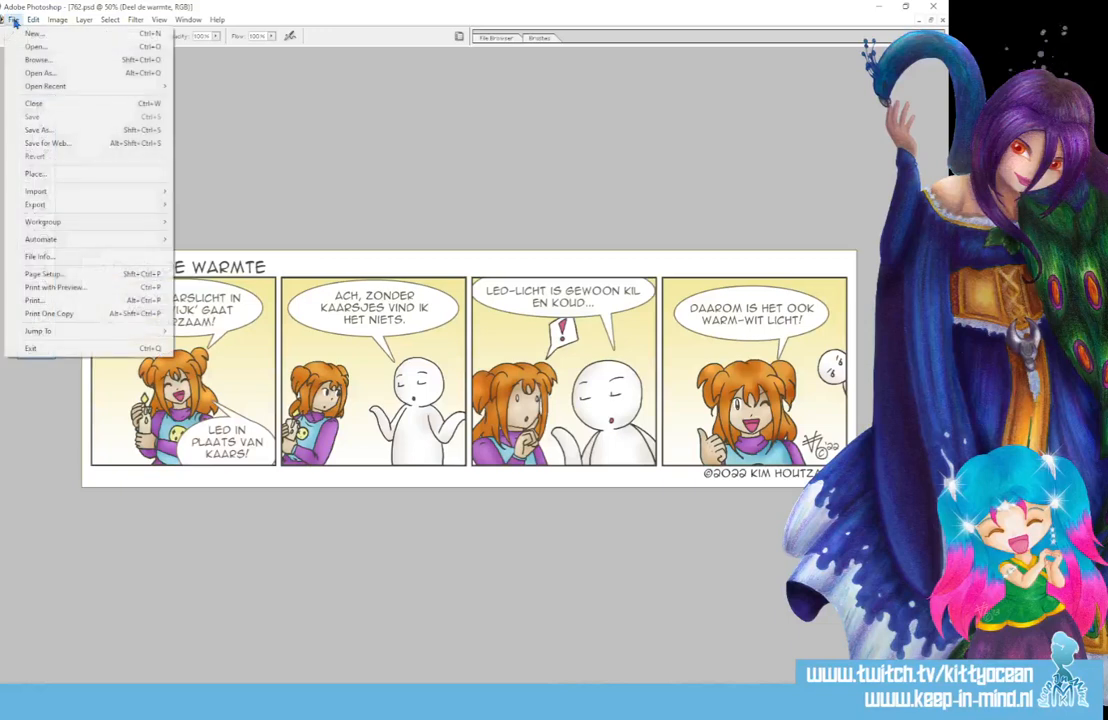
click(90, 144)
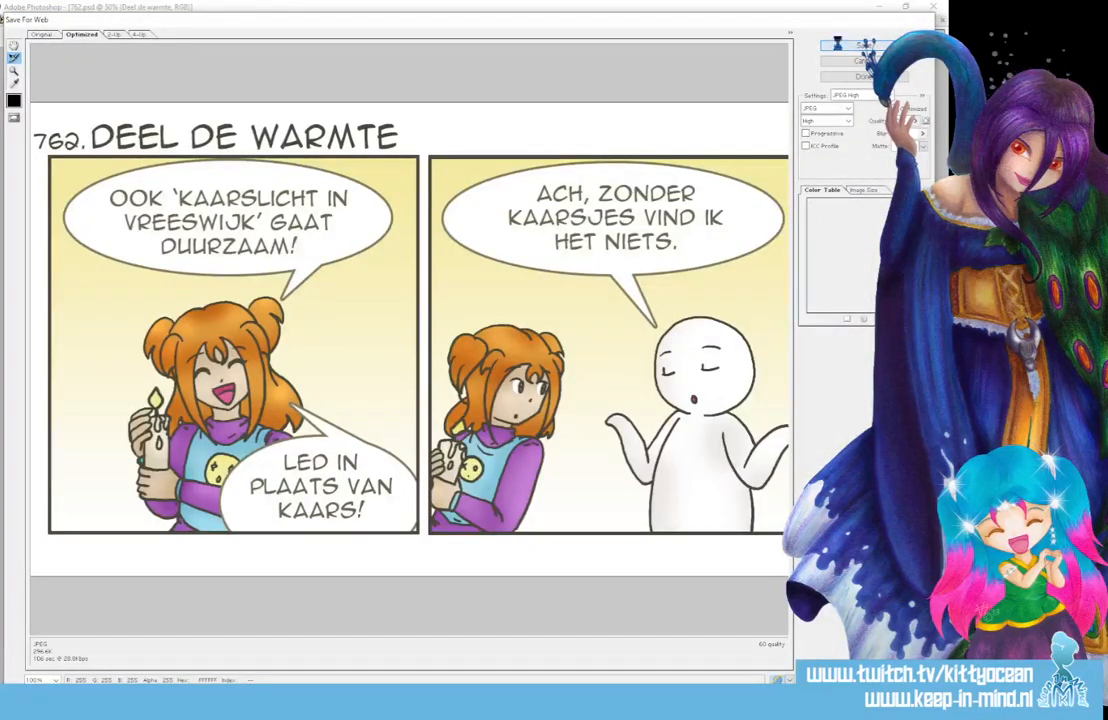
click(852, 45)
scroll(688, 435, down, 10)
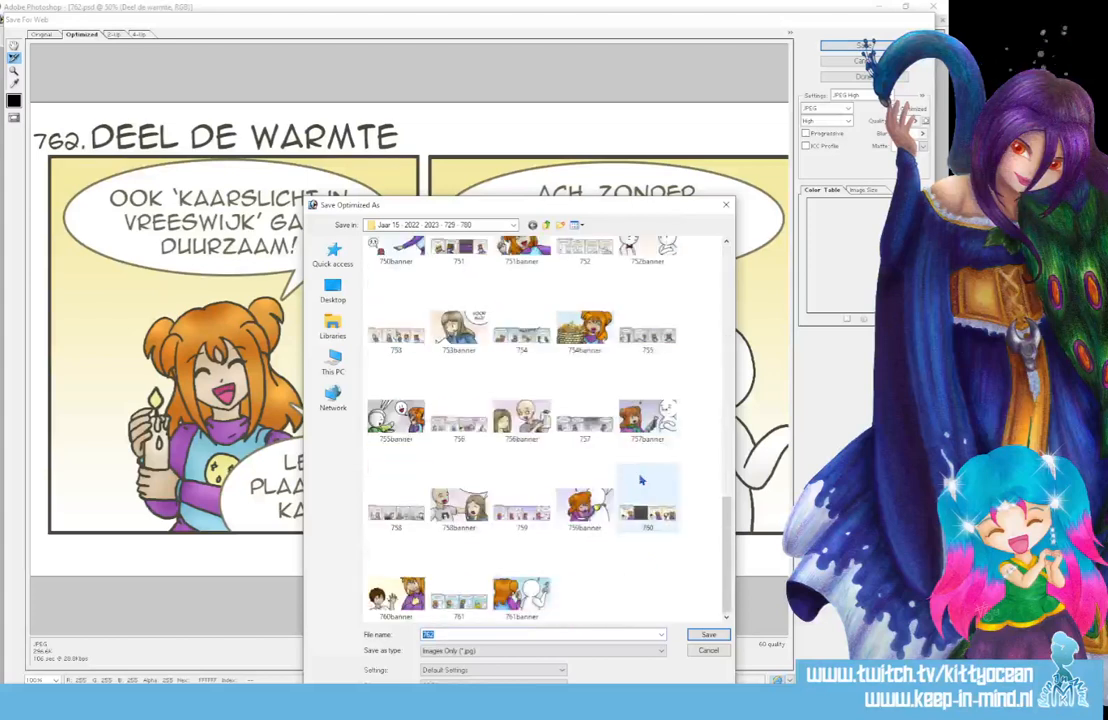
click(701, 637)
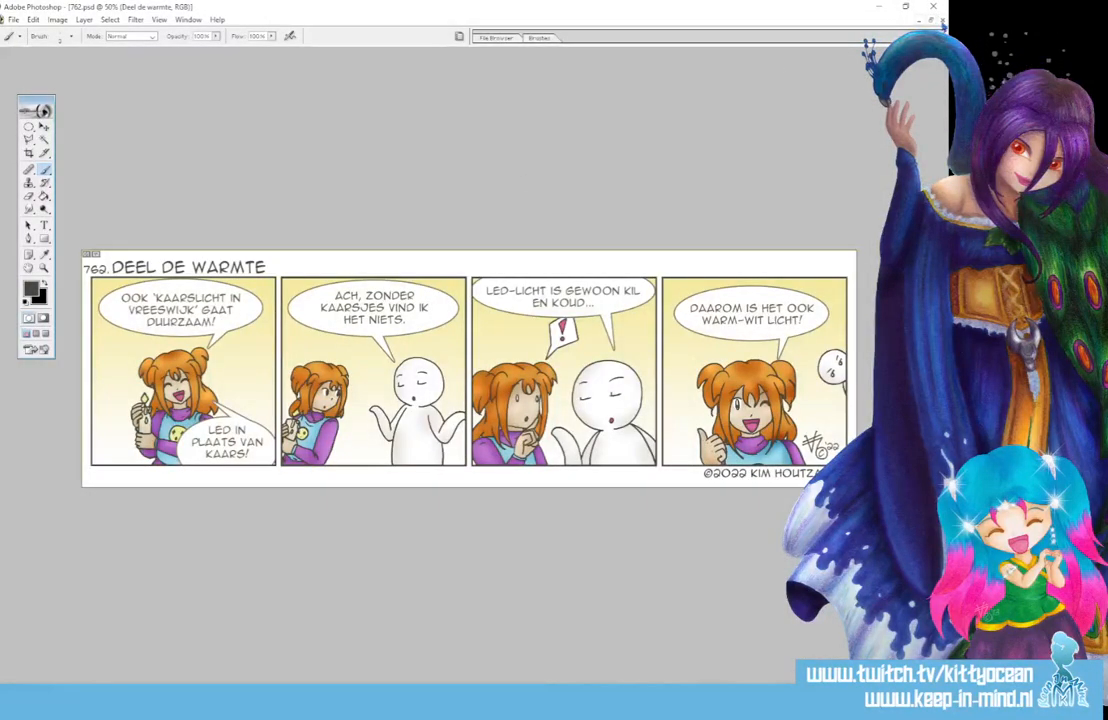
Step: Close 762.psd, open NewBanner.psd from the "Pen-i Overall" folder in File Explorer, and place its window mid-workspace
click(941, 19)
click(133, 681)
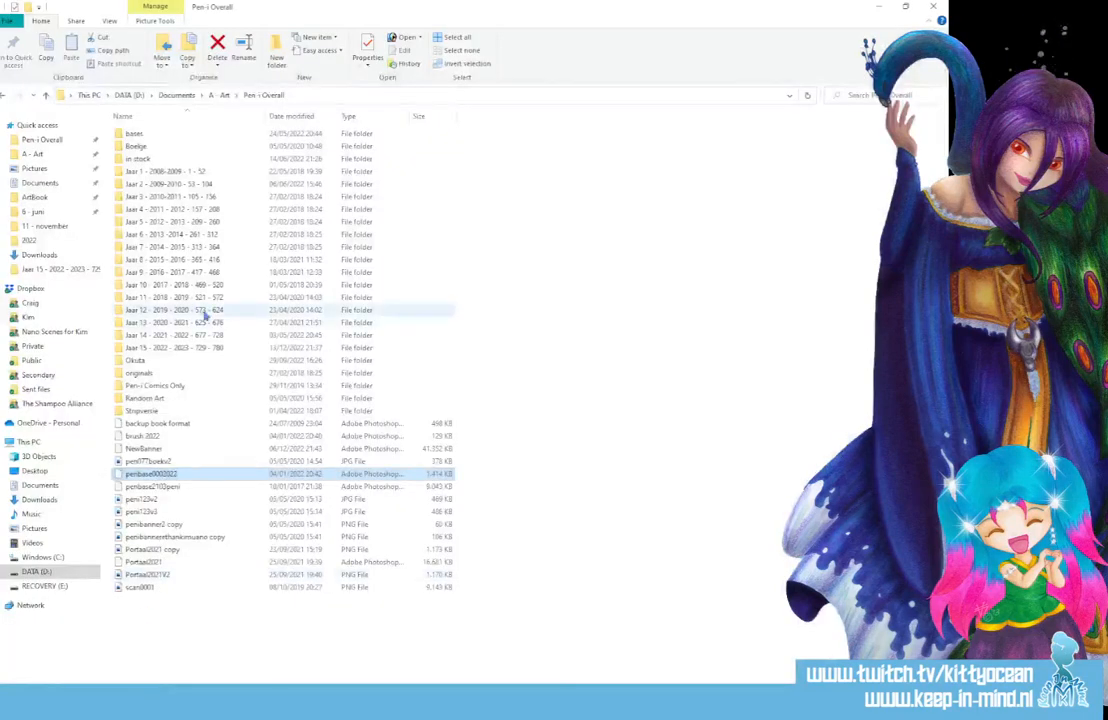
double_click(166, 450)
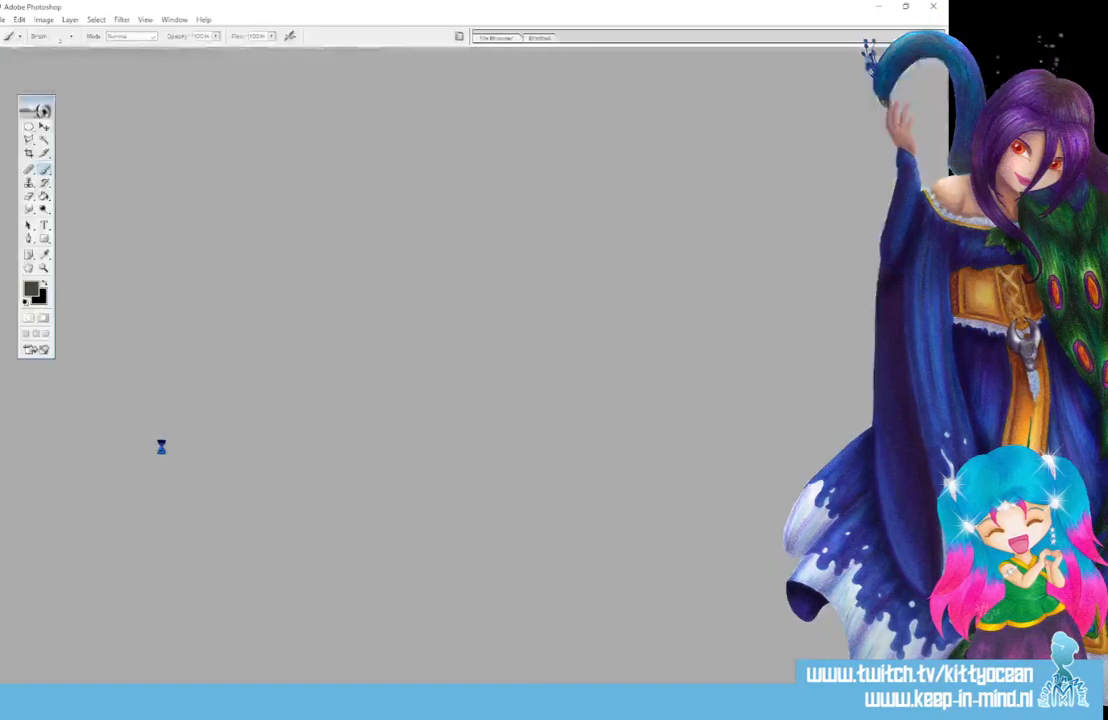
drag(157, 61, 503, 311)
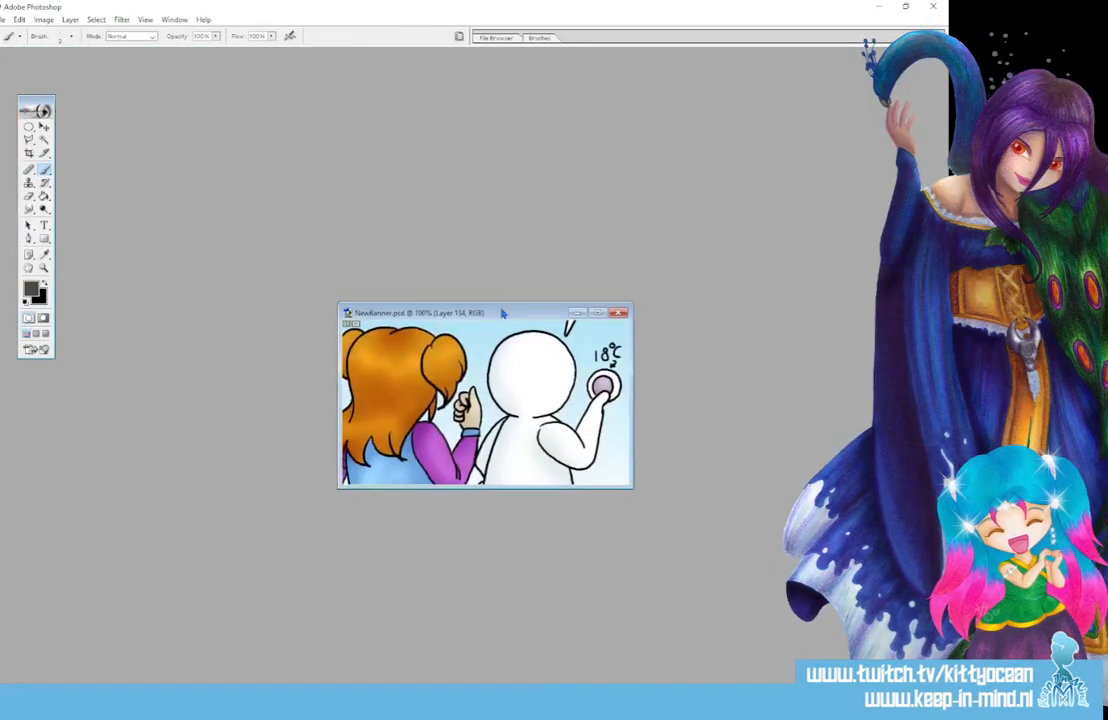
Step: Bring the exported 762 JPEG from the "Jaar 15 - 2022 - 2023 - 729 - 780" folder in File Explorer into Photoshop
click(133, 681)
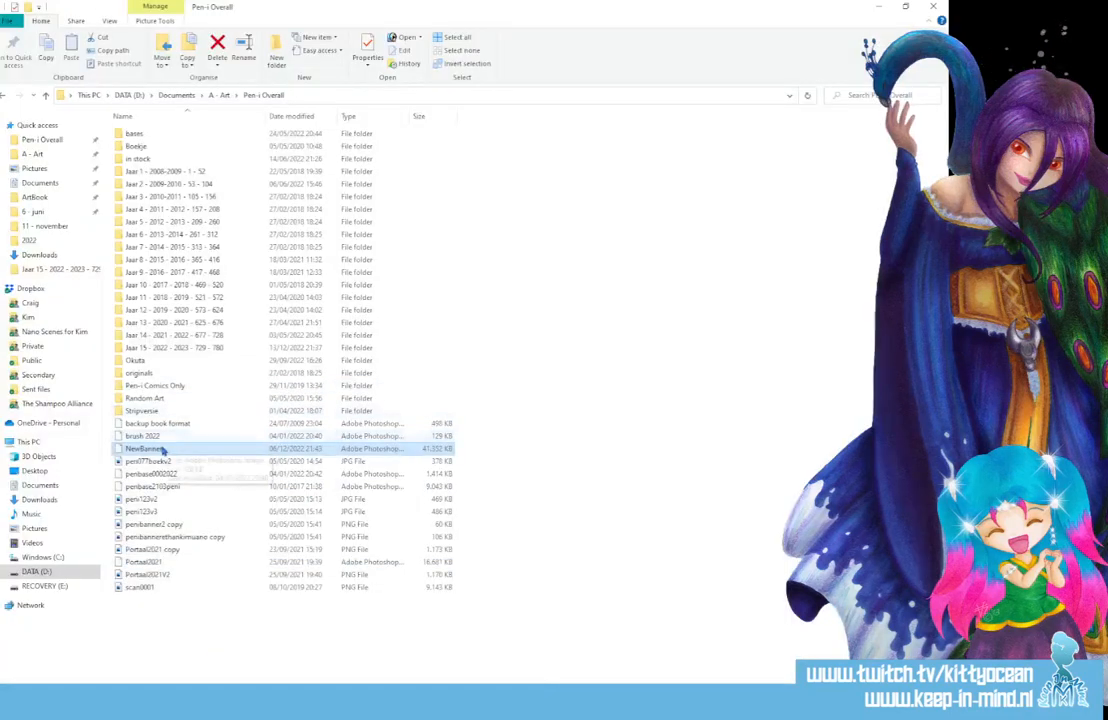
double_click(168, 350)
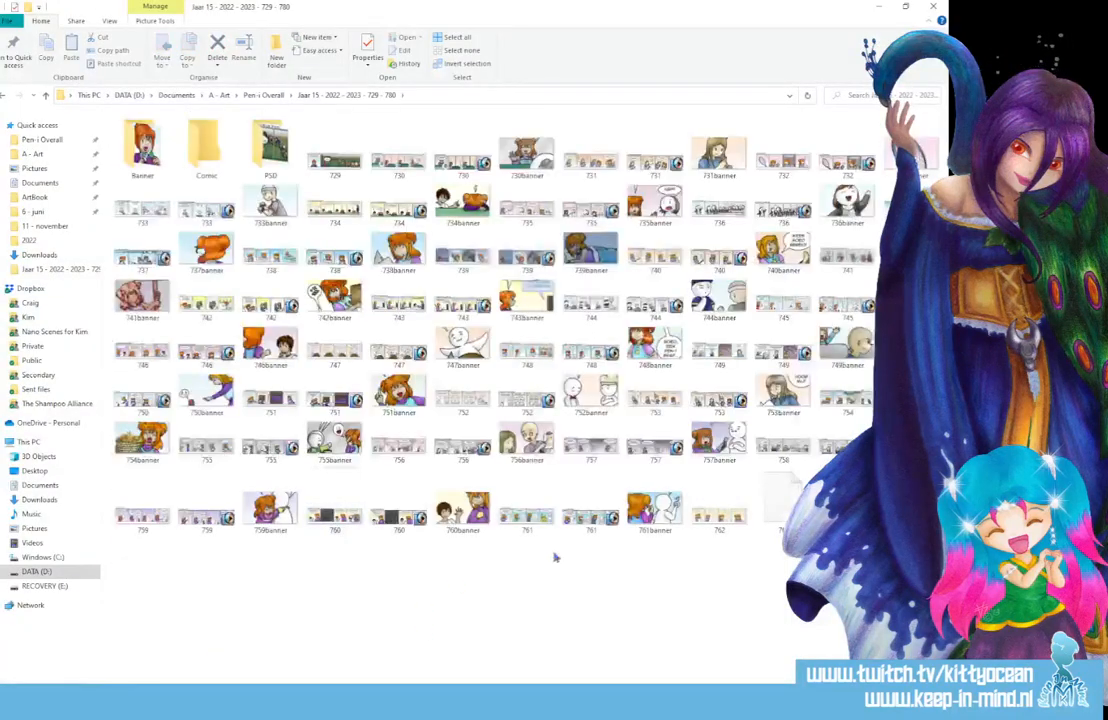
drag(718, 522, 175, 340)
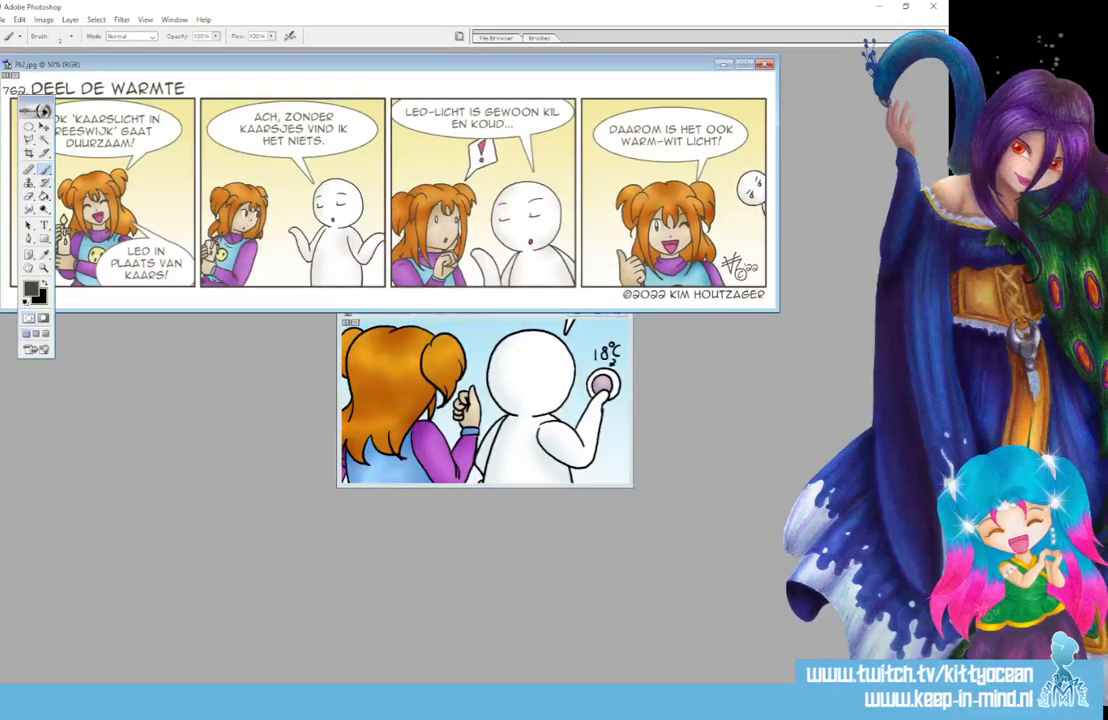
Step: Copy the strip image into NewBanner.psd and position it to frame the girl with the candle from the first panel
click(44, 125)
drag(540, 383, 540, 383)
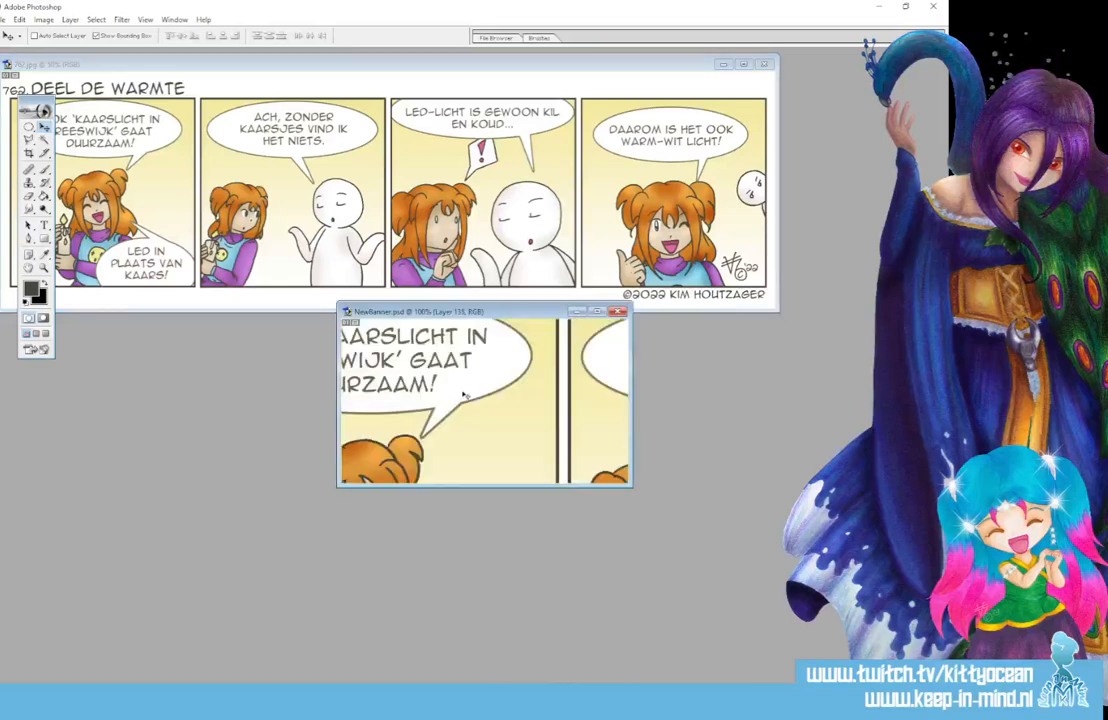
drag(385, 470, 468, 366)
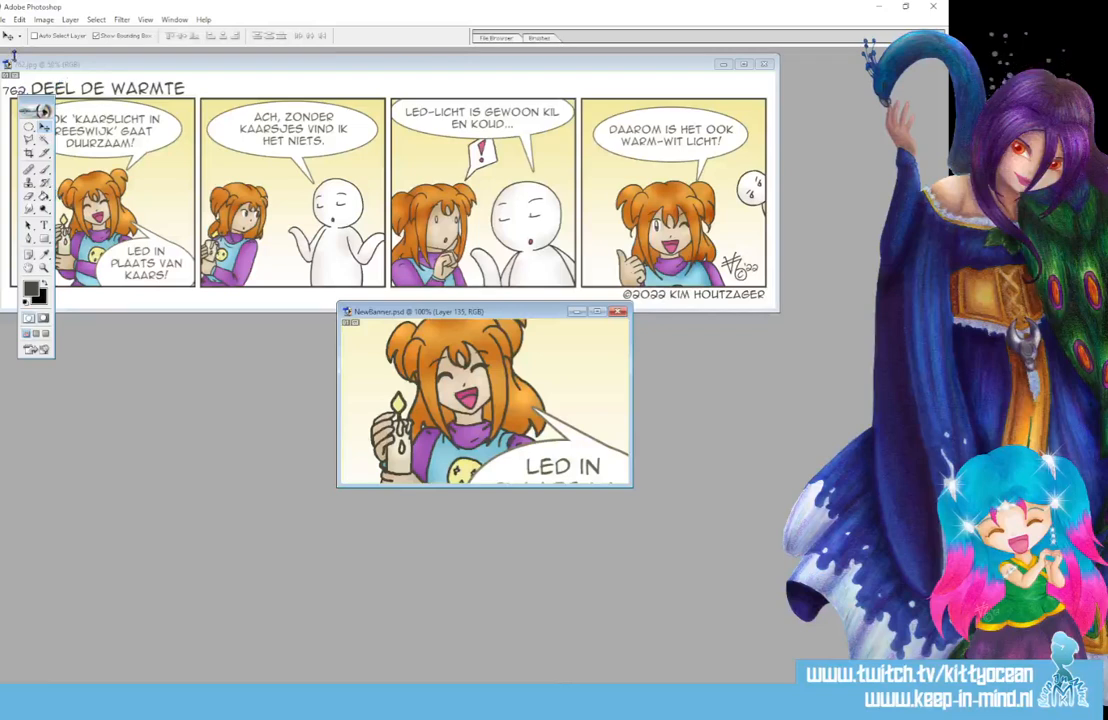
Step: Export the banner for the web as a high-quality JPEG named 762banner in the "Jaar 15 - 2022 - 2023 - 729 - 780" folder
click(4, 19)
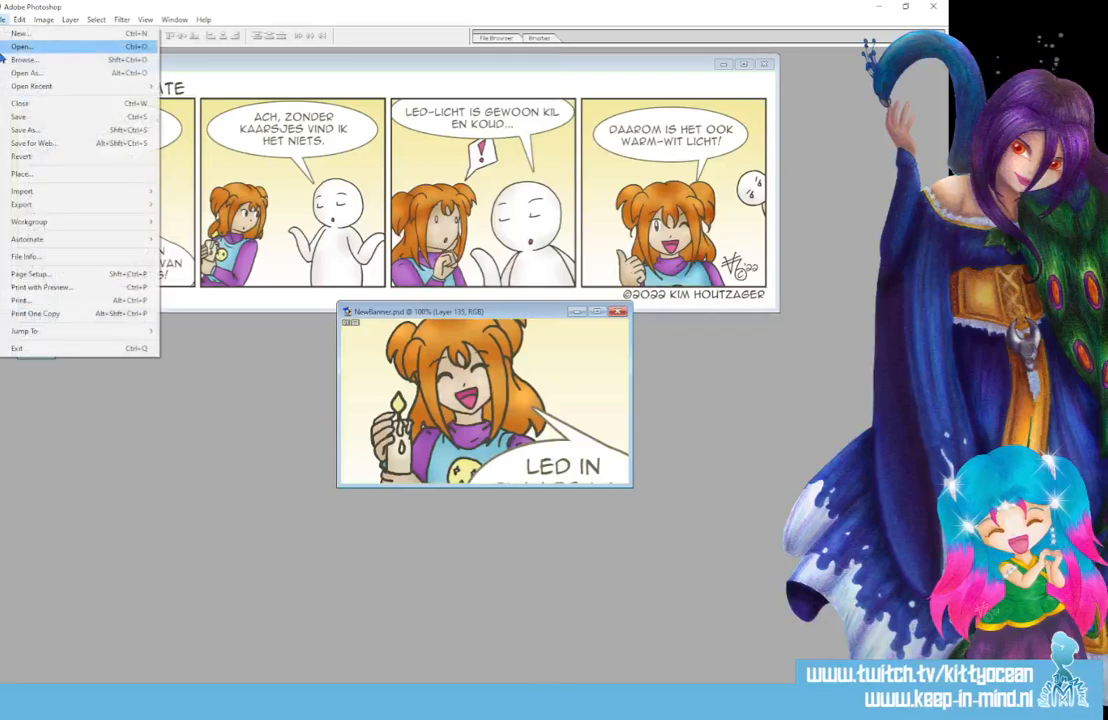
click(50, 143)
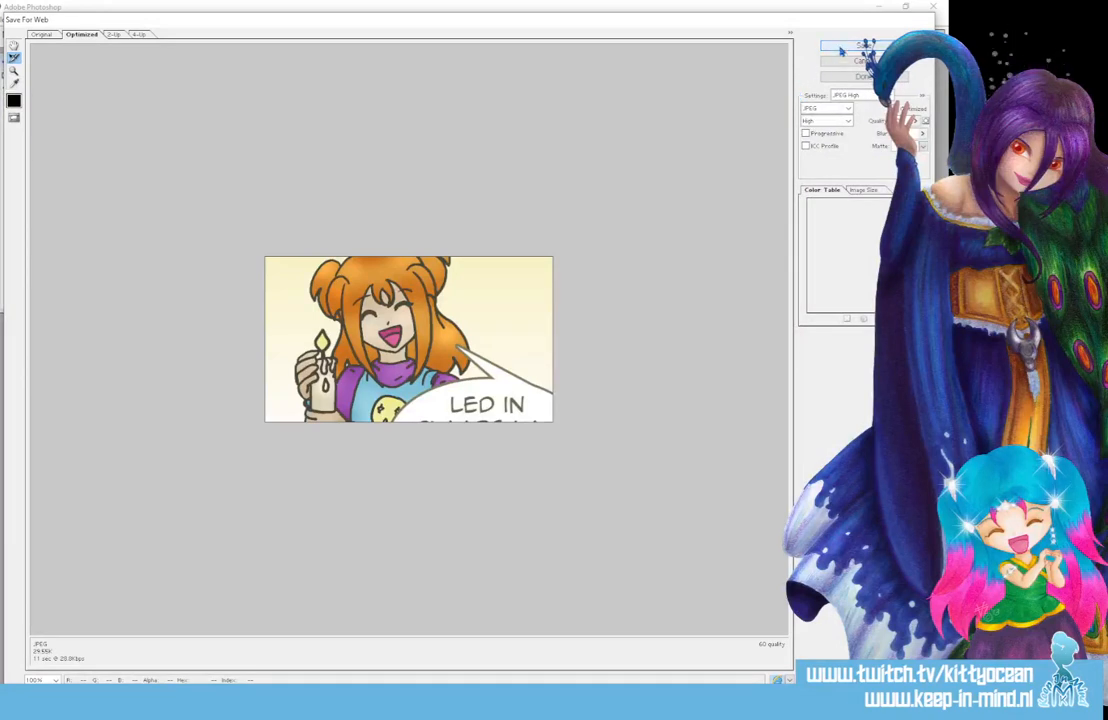
click(866, 45)
scroll(623, 549, down, 3)
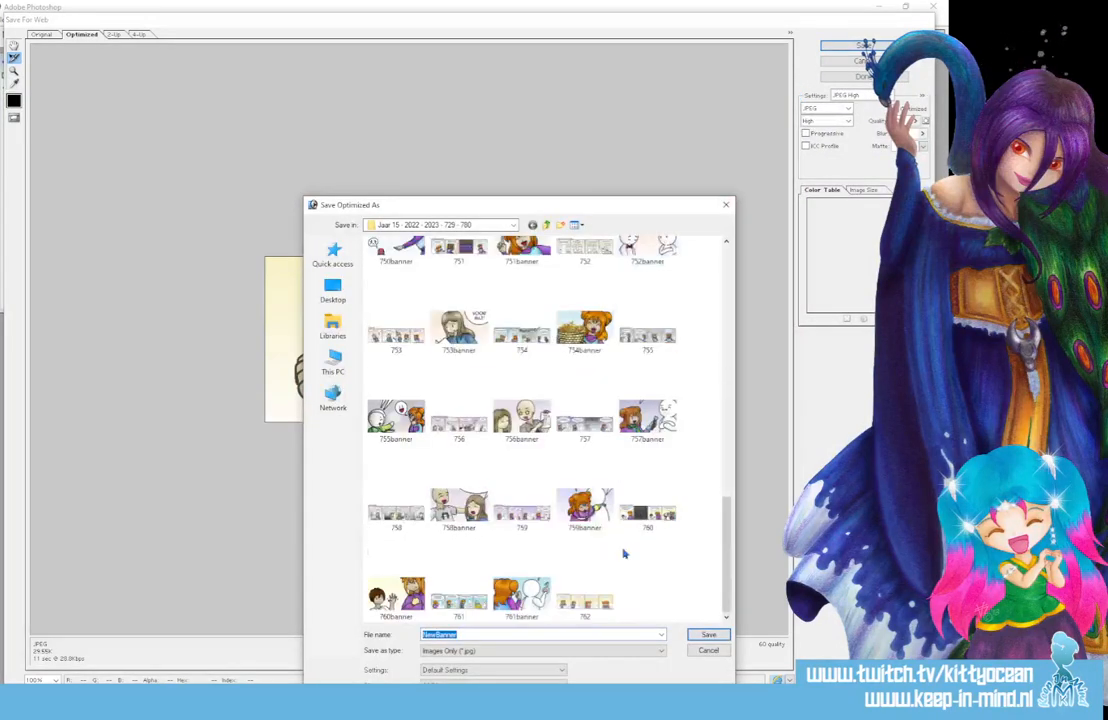
click(588, 585)
click(579, 633)
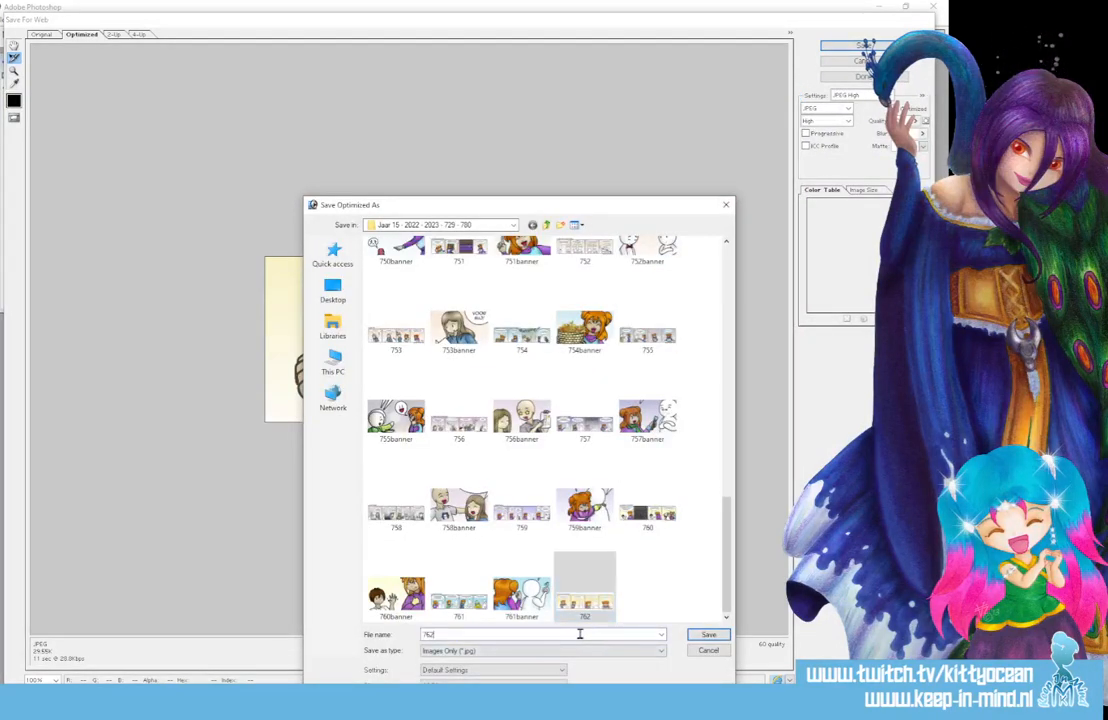
text(banner)
key(Return)
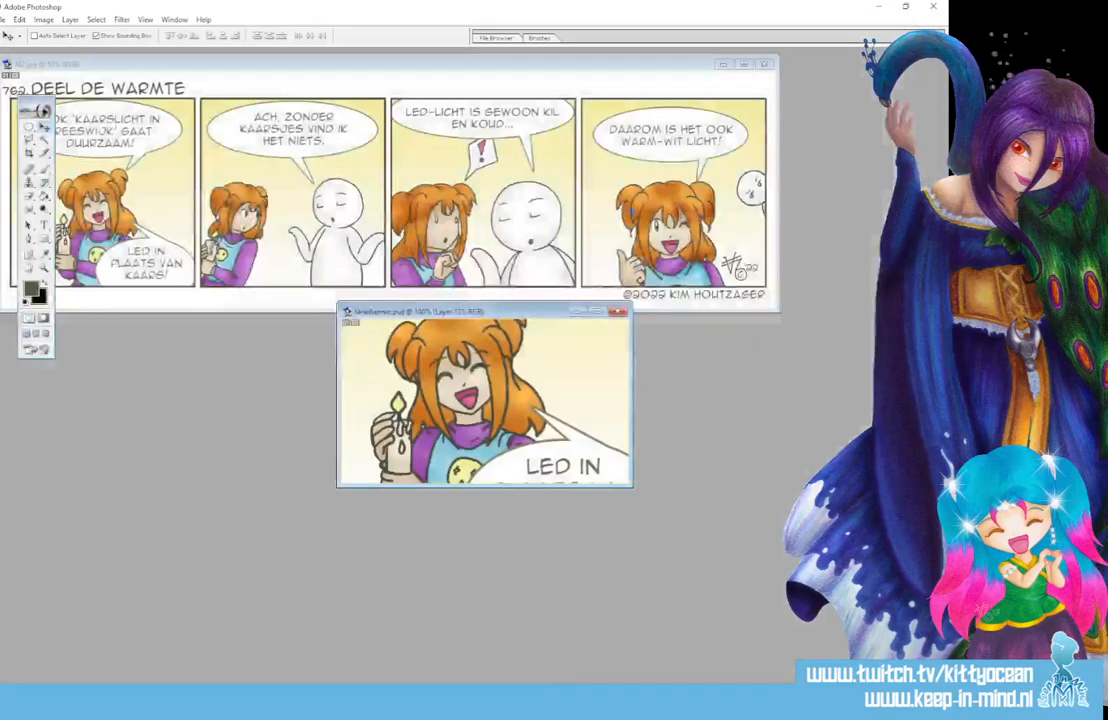
Step: Close NewBanner.psd with its changes saved, and close the 762.jpg strip image
click(620, 312)
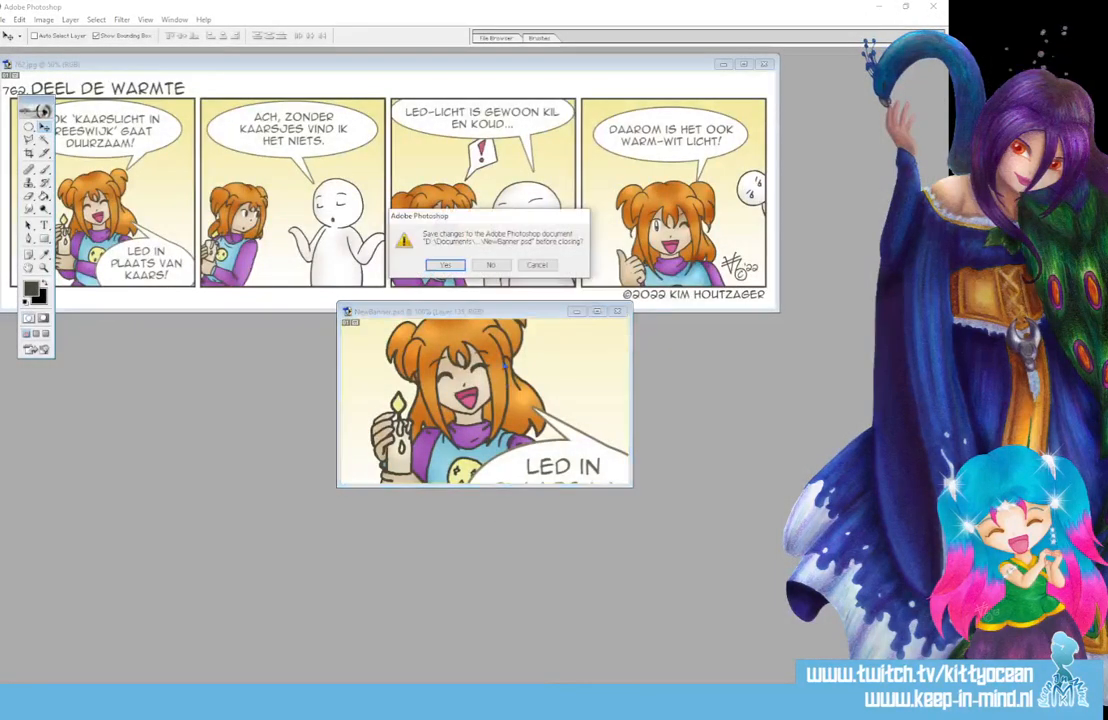
click(450, 267)
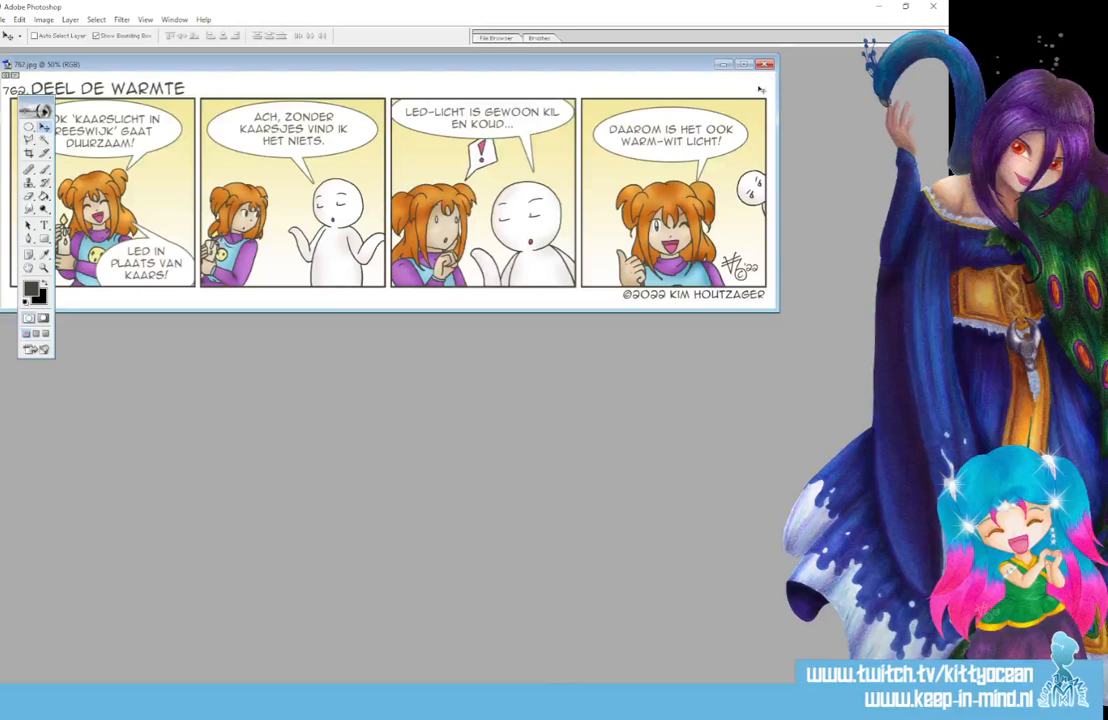
click(766, 65)
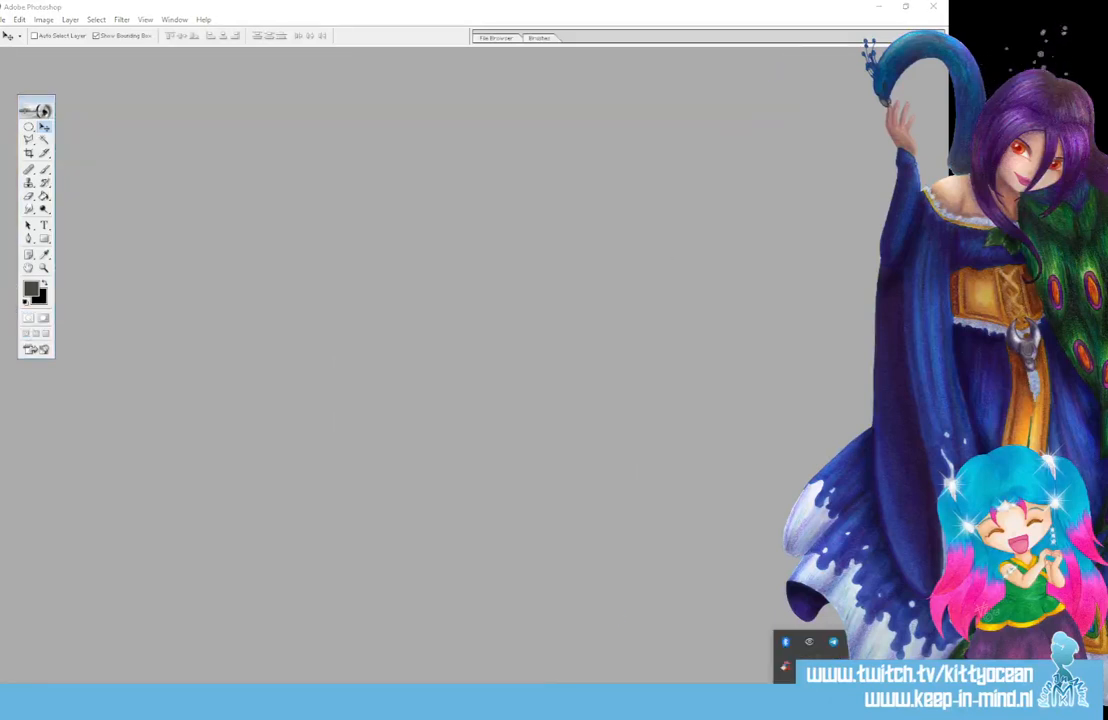
Step: Switch to penifile.doc in WPS Office and add the date heading "13 december 2022" above the 6 december 2022 entry
click(808, 664)
click(756, 413)
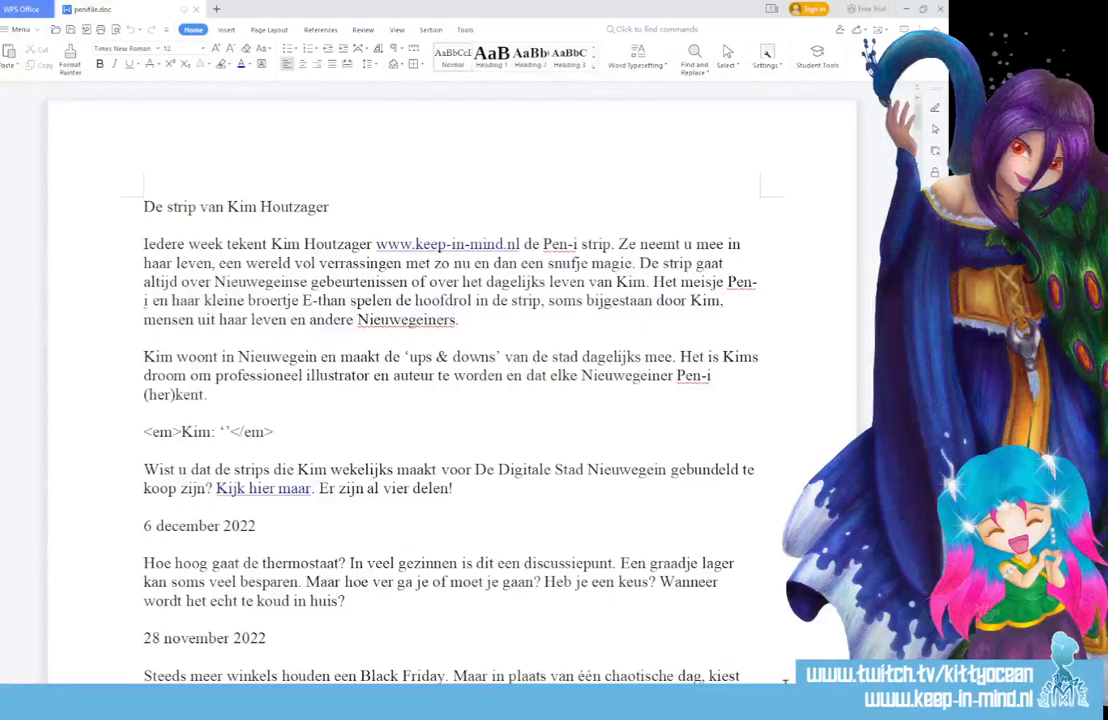
scroll(443, 415, down, 2)
click(470, 372)
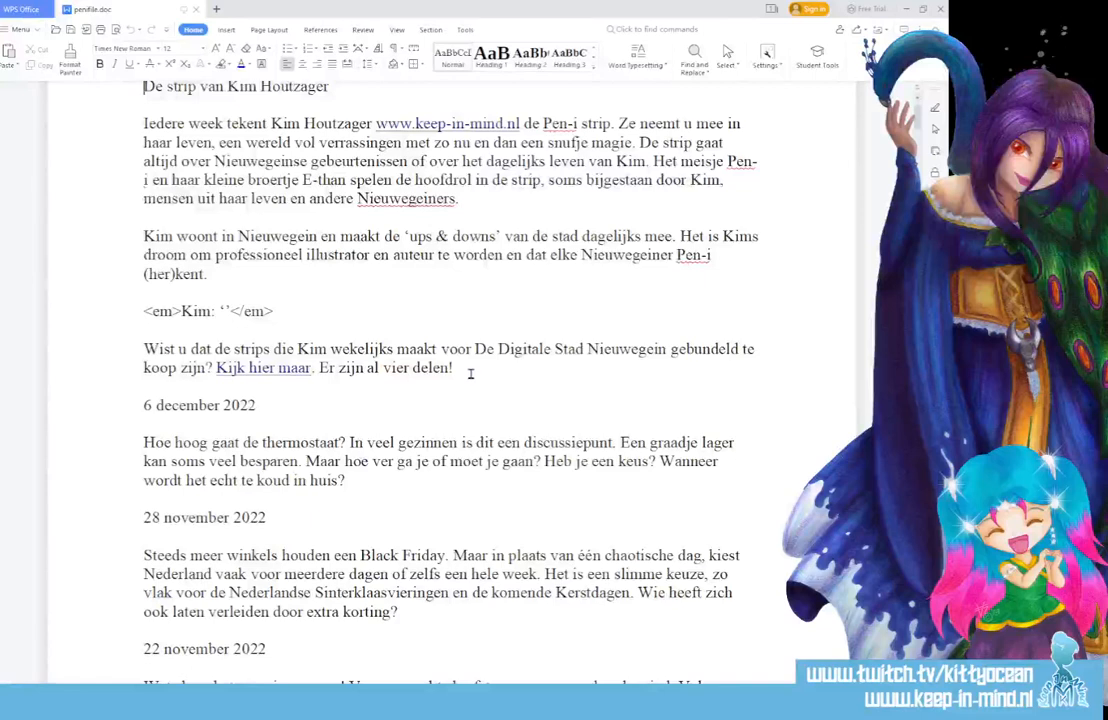
key(Return)
key(Return)
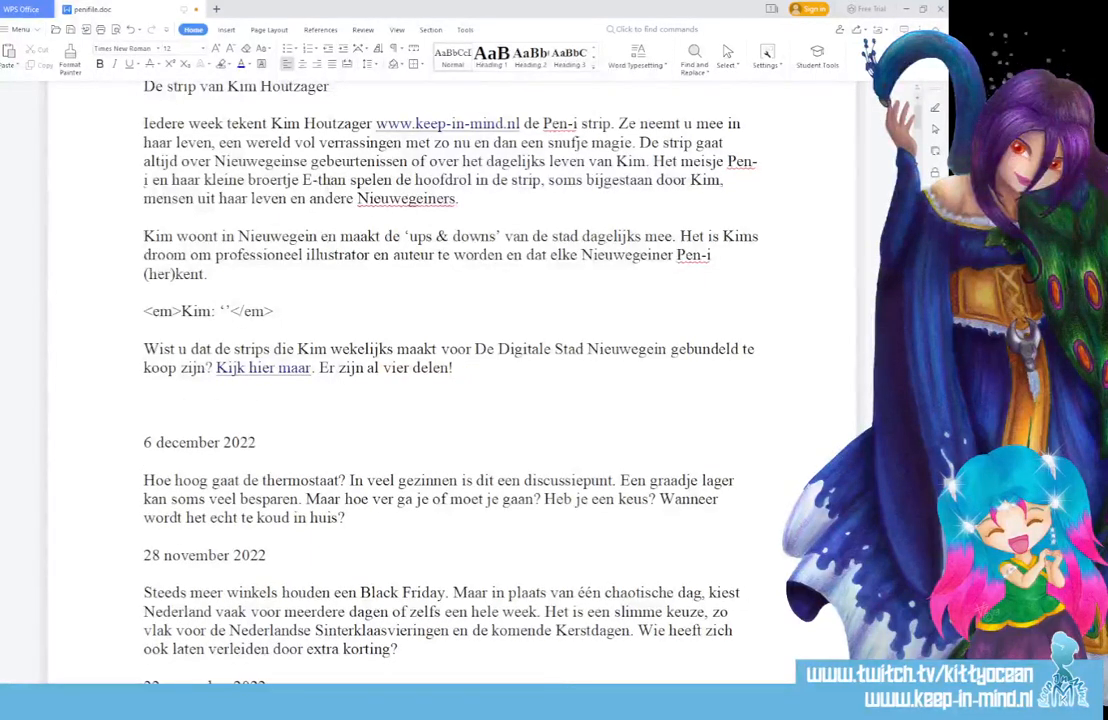
text(13 d)
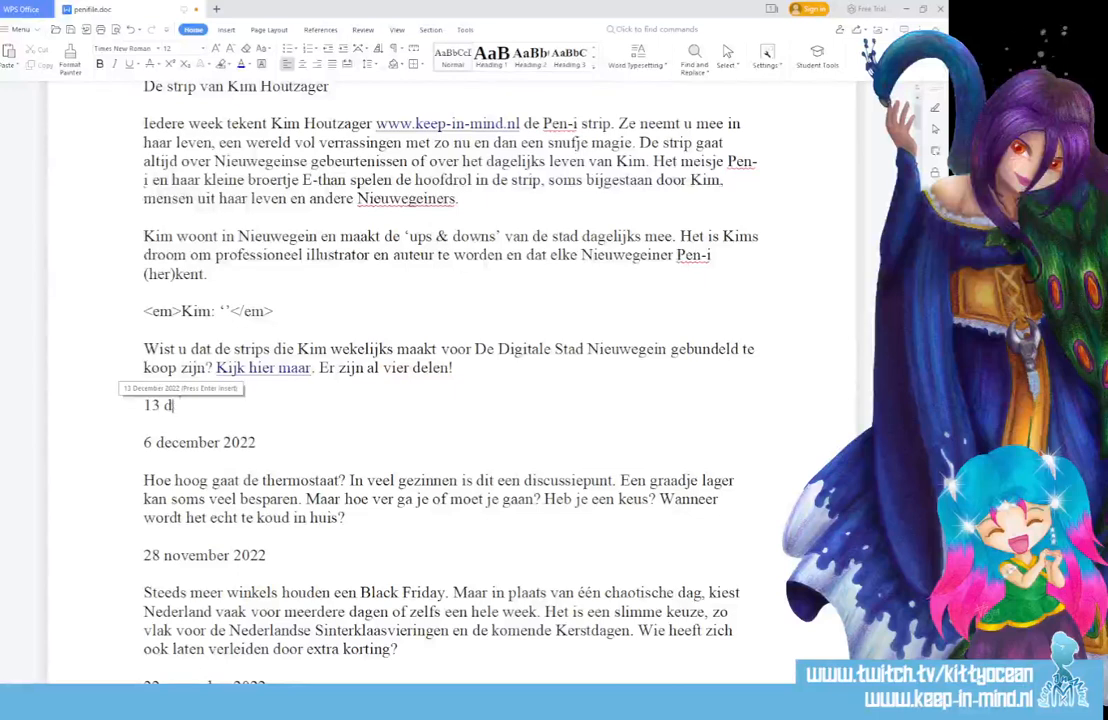
text(ecember 2022)
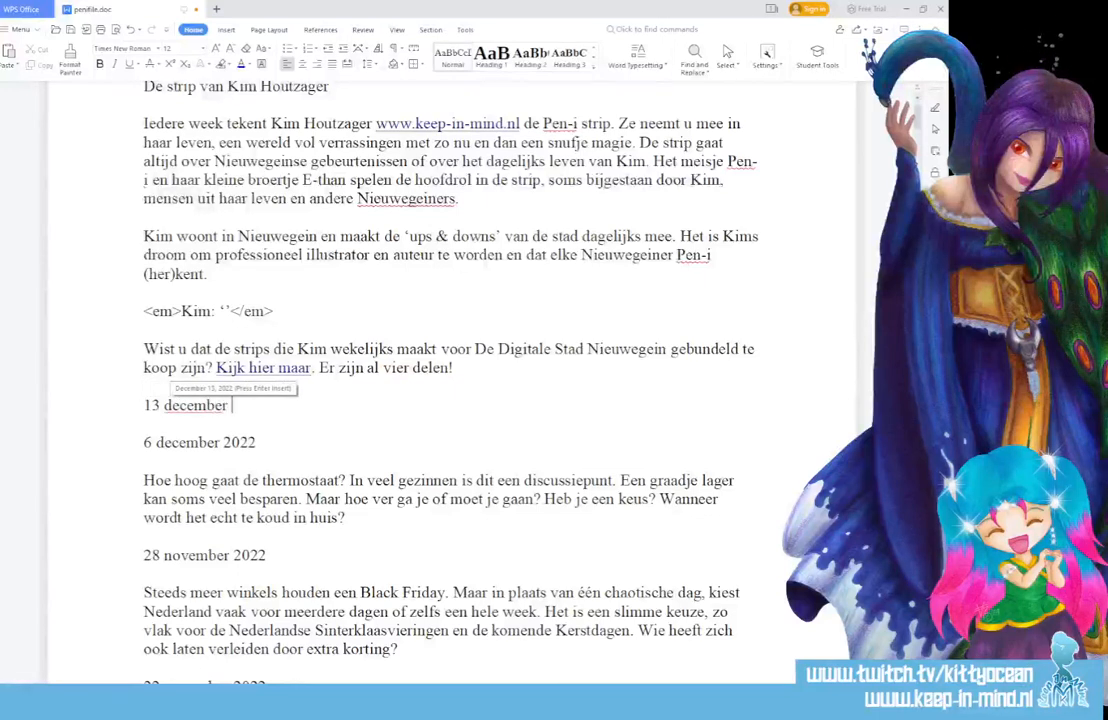
key(Return)
key(Return)
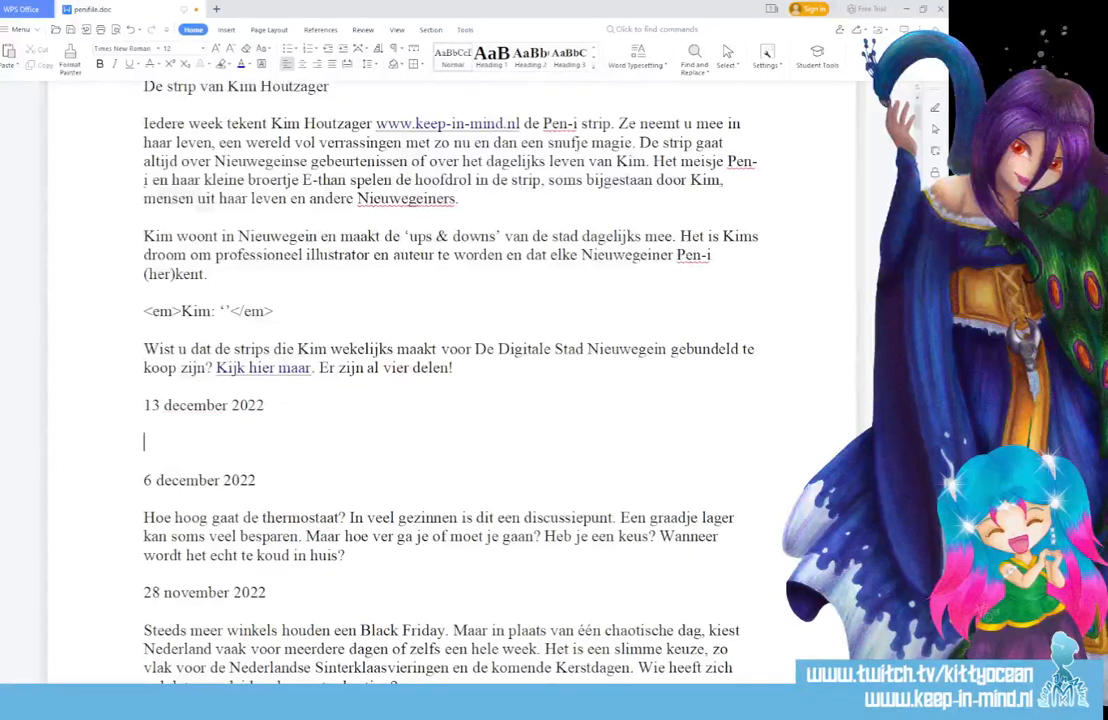
Step: Begin the text under the 13 december heading with "Vreeswijk bij Kaarslicht!… eh, Kaarslicht in Vreeswijk."
text(Vreeswijk bij ka)
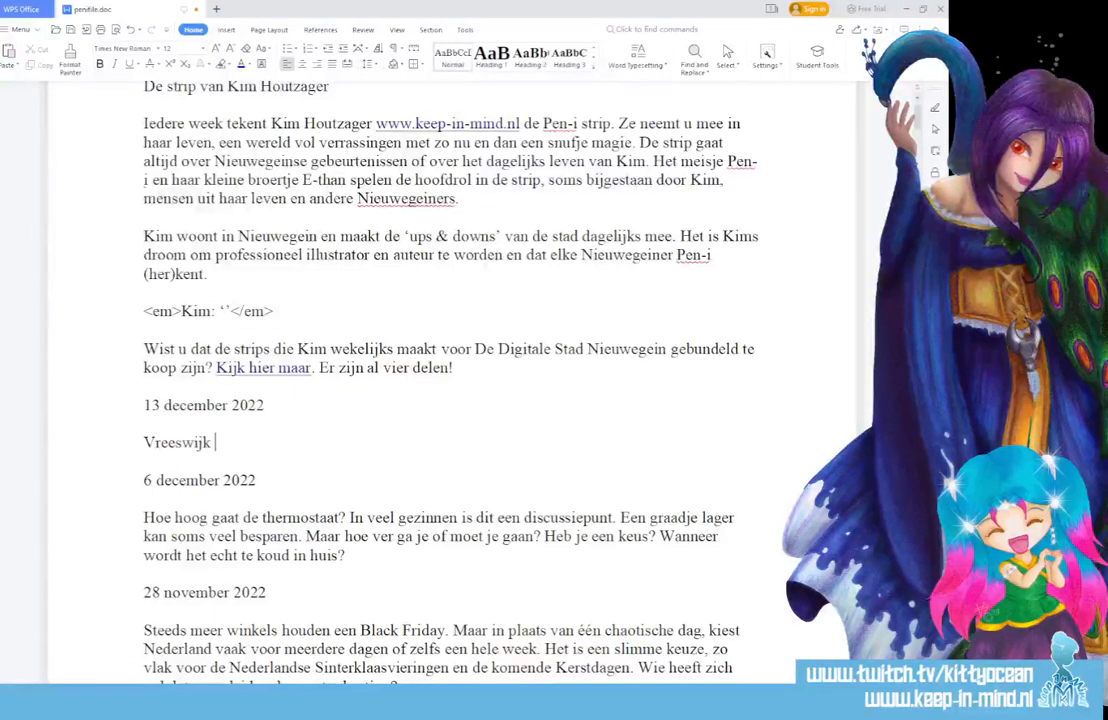
key(BackSpace)
key(BackSpace)
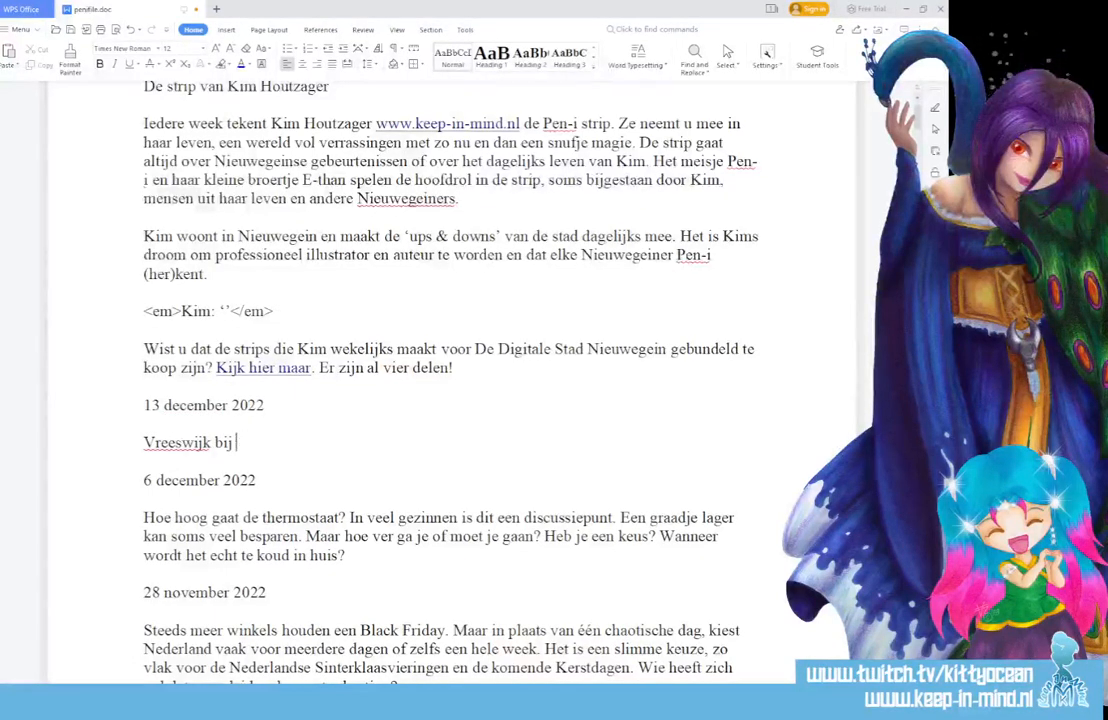
text(Kaarslicht)
text(!… eh, K)
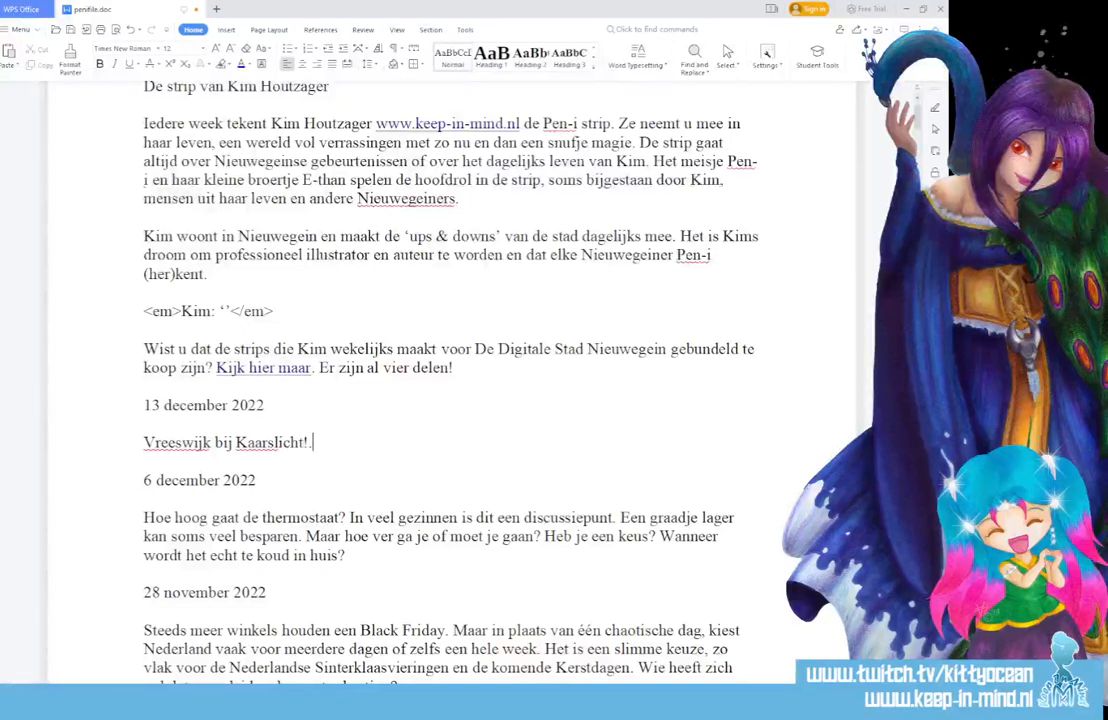
text(aarst)
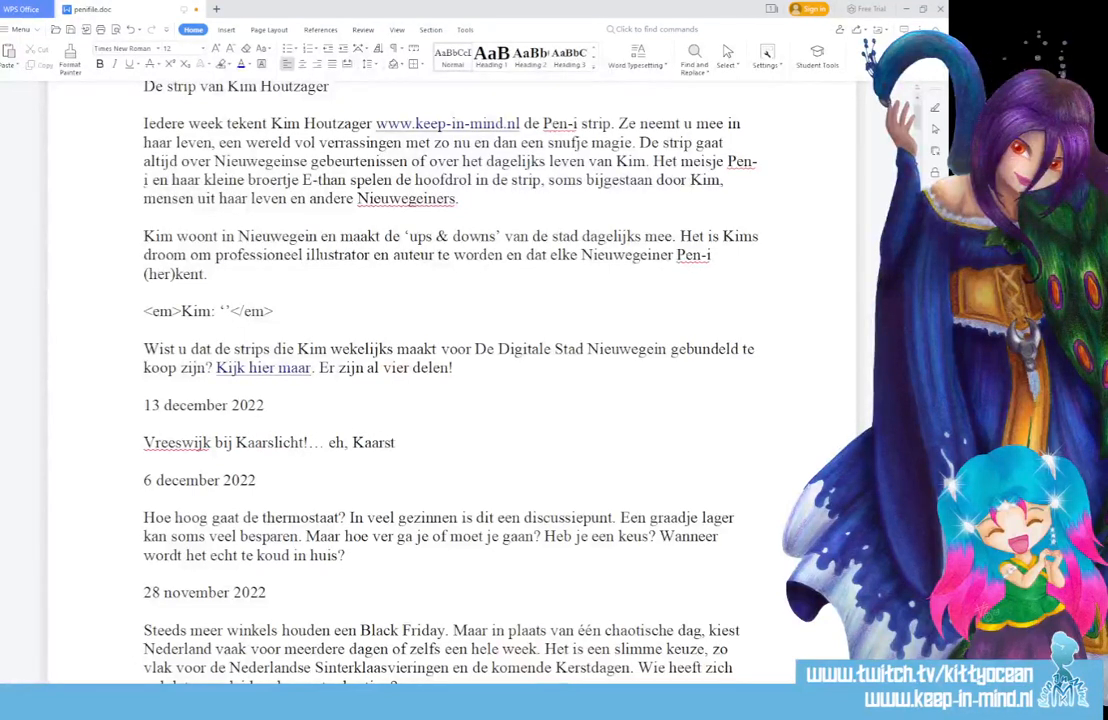
key(BackSpace)
text(licht )
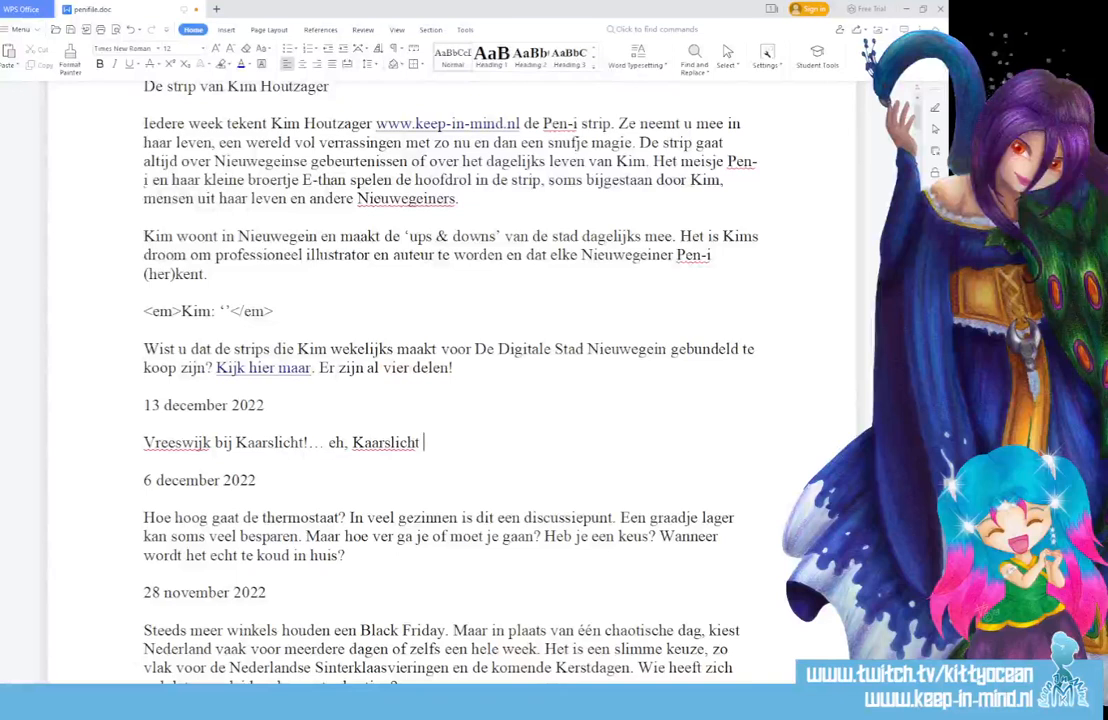
text(in Vreeswijk. )
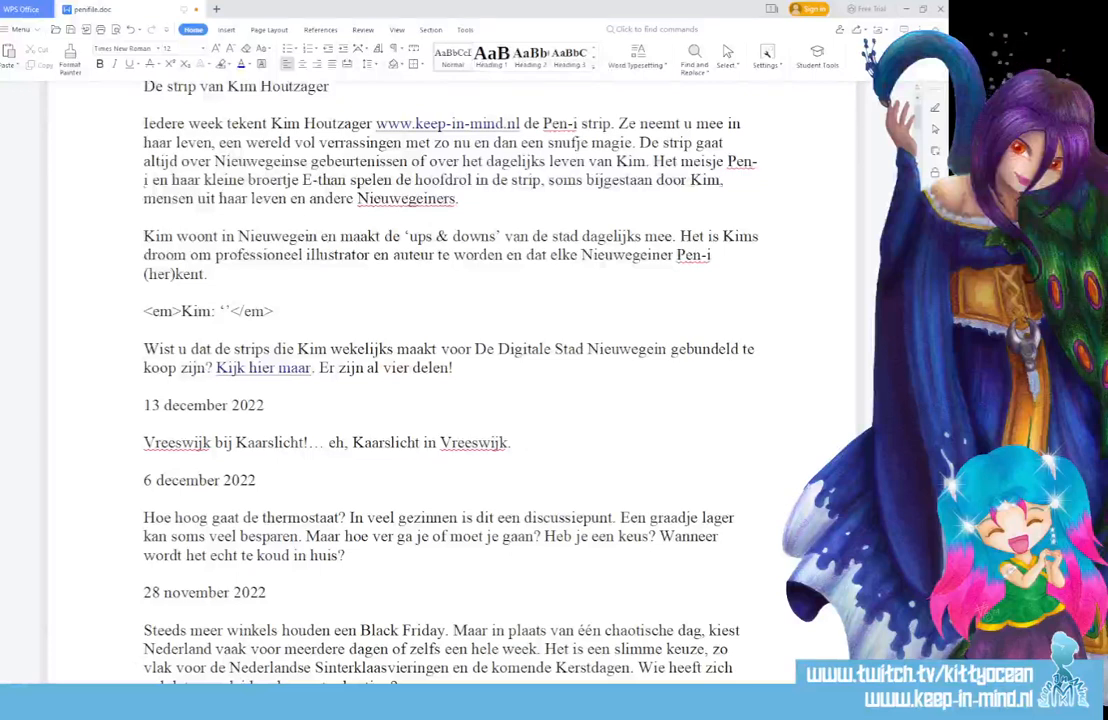
Step: Continue the 13 december paragraph with the sentence "Een oude traditie die nog steeds in ere wordt gehouden."
text(Een oude traditie dit)
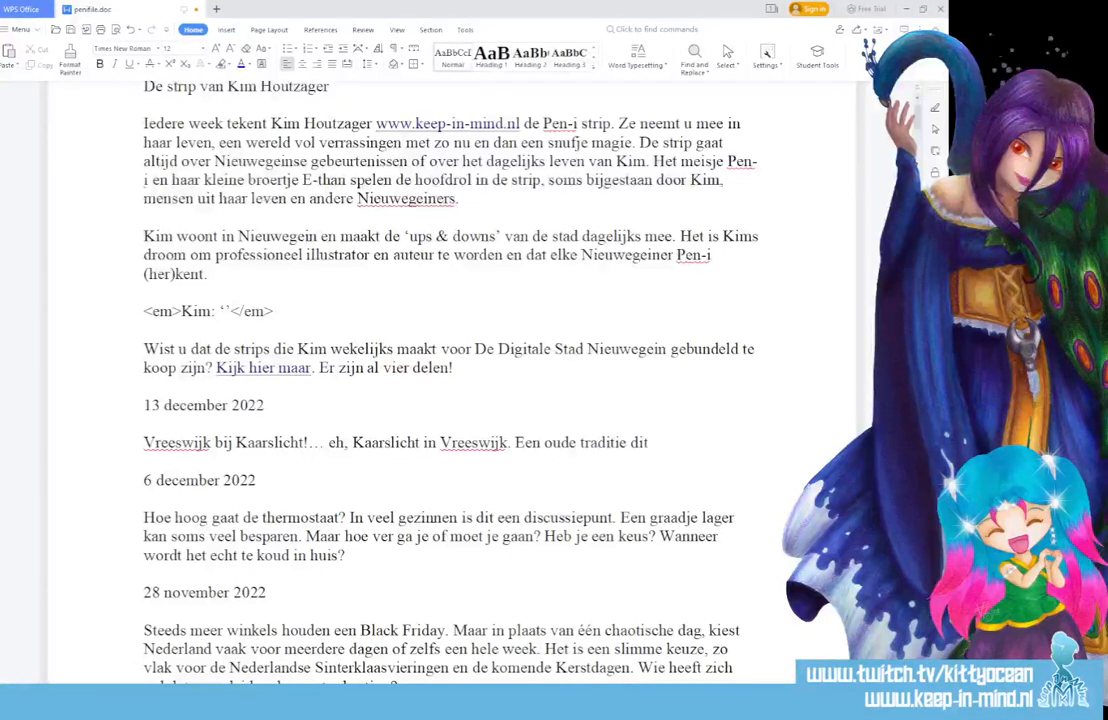
key(BackSpace)
text(e )
text(nog steeds)
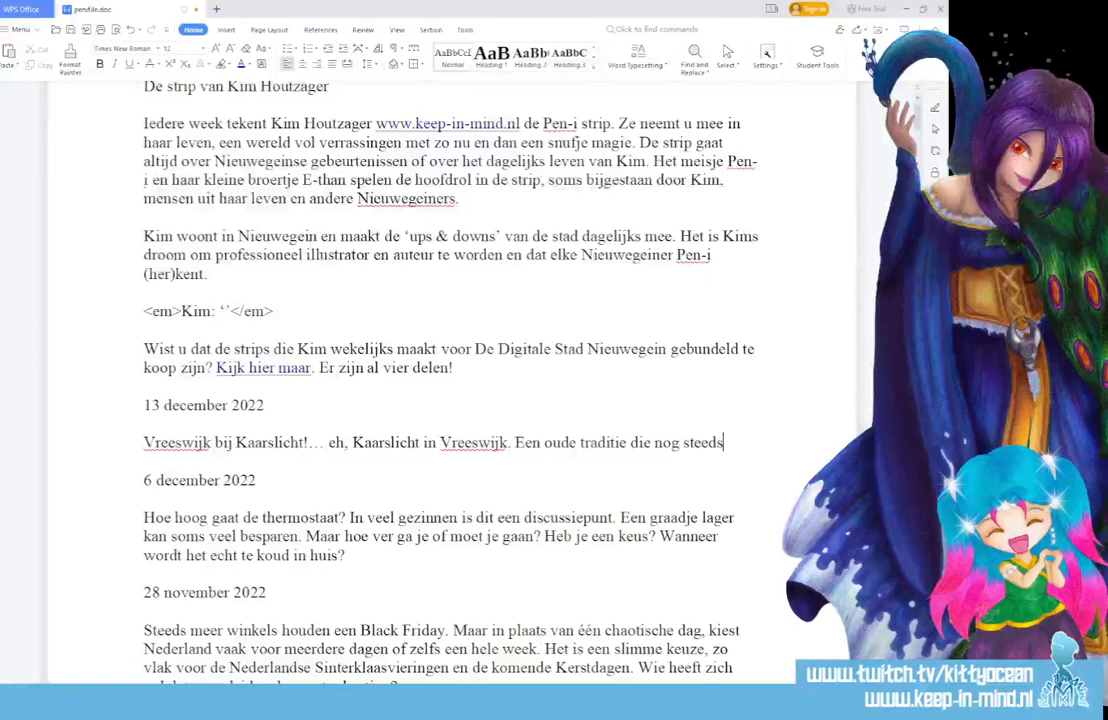
text( in eere)
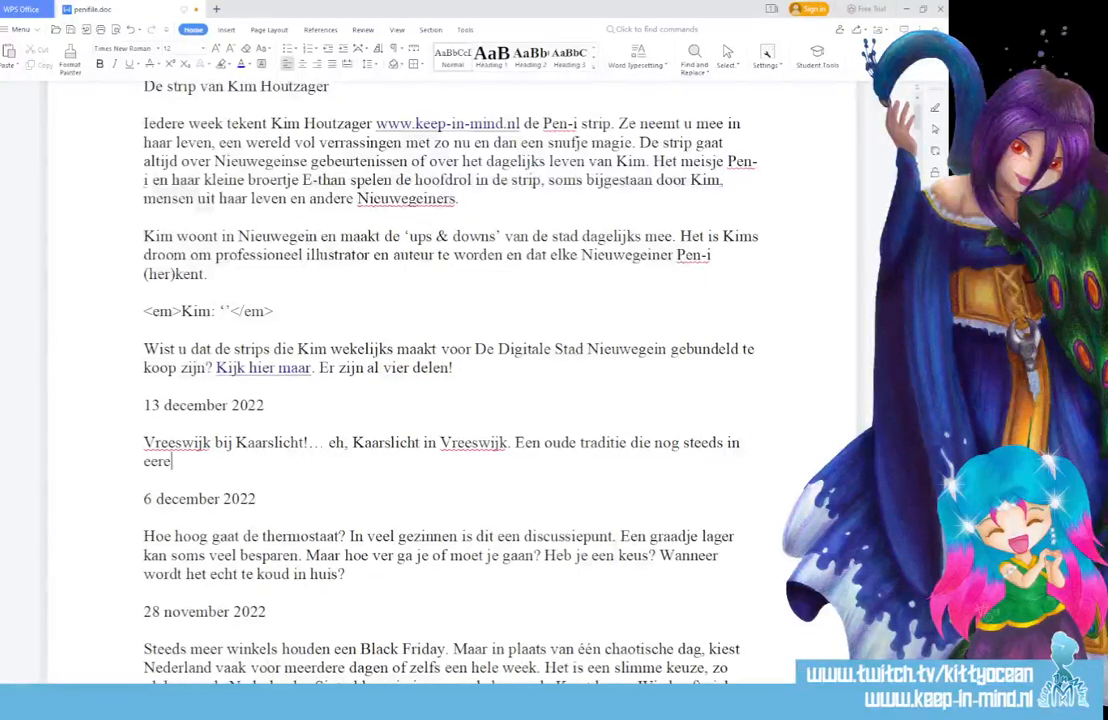
key(BackSpace)
key(BackSpace)
key(BackSpace)
text(re wordt)
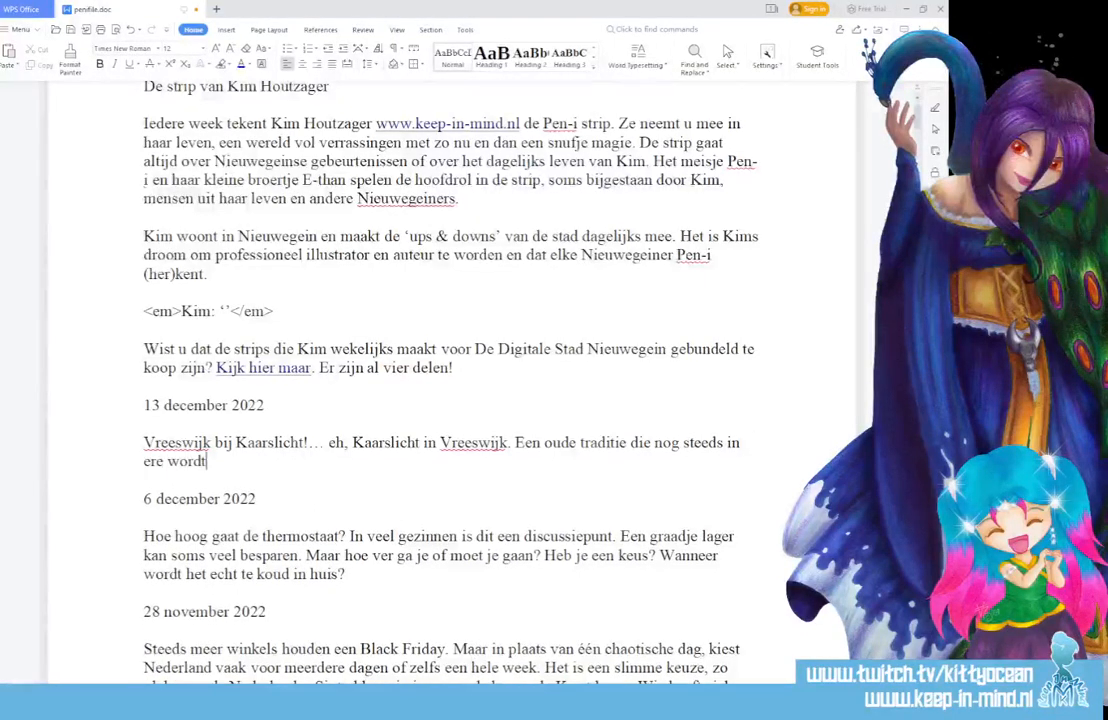
text( gehouden.)
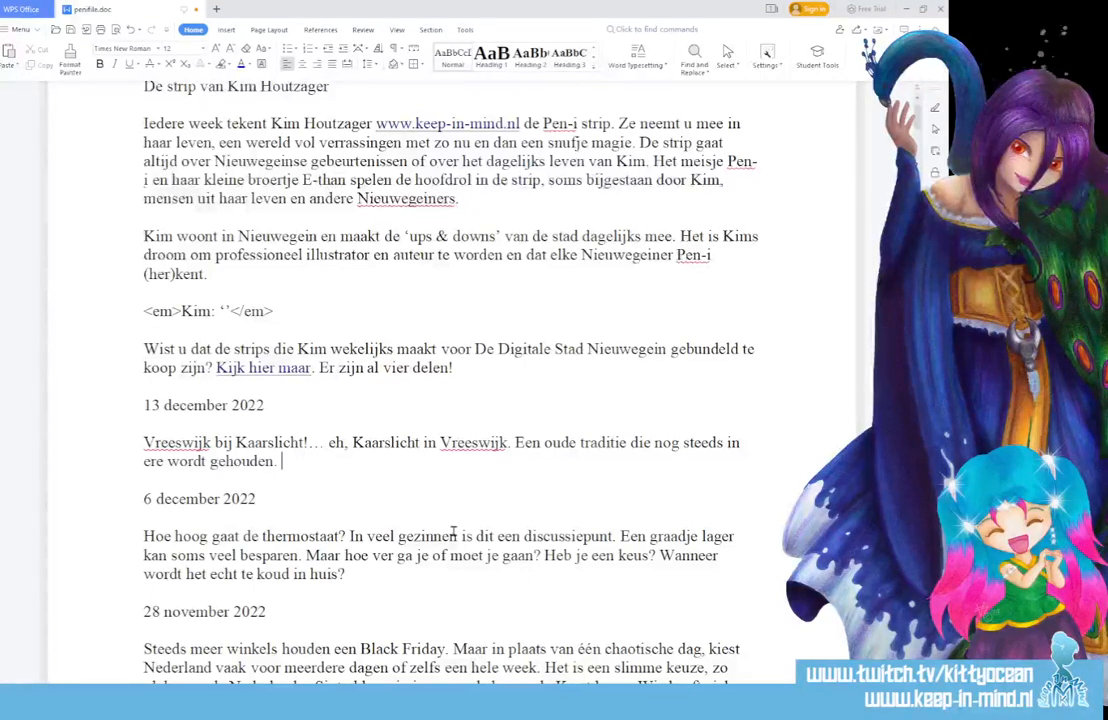
Step: Add the sentence "Muziek, lekkernijen, en natuurlijk honderden lichtjes." to the 13 december paragraph
scroll(393, 460, down, 2)
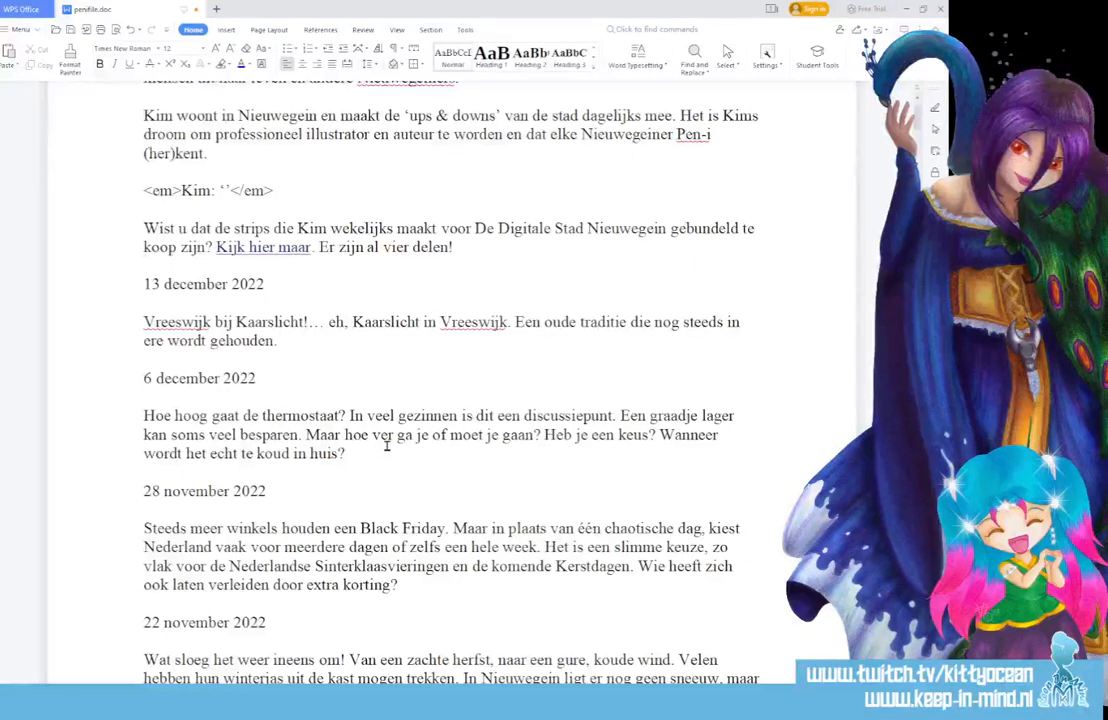
text(Muziek)
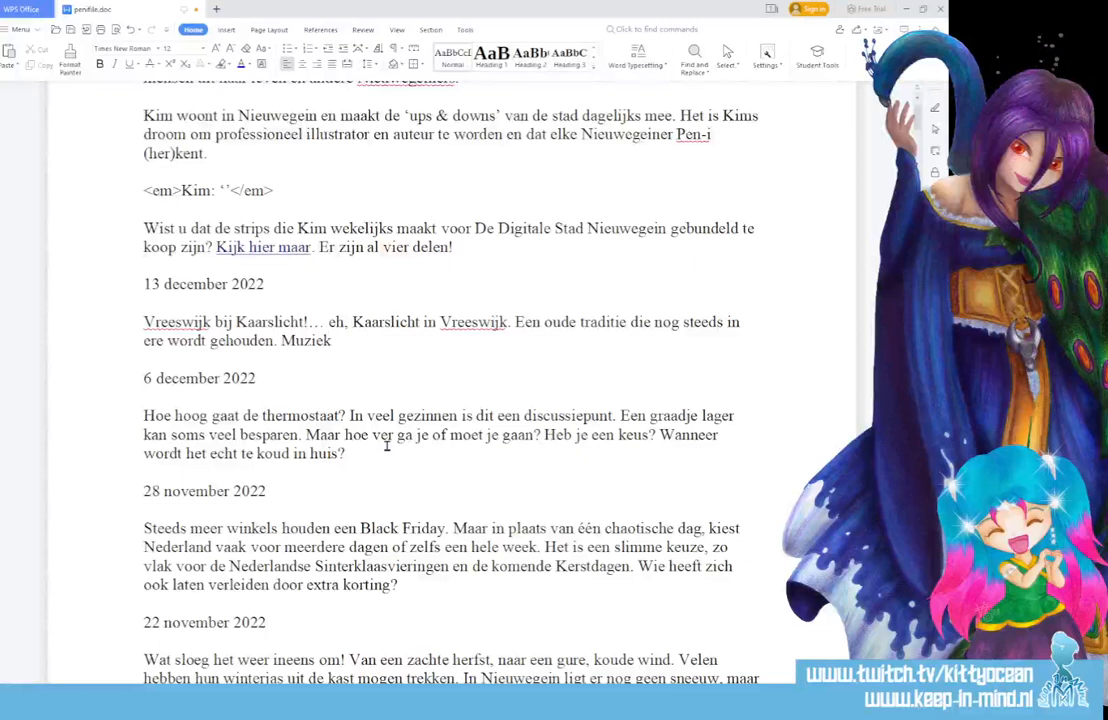
text(, lekkernije)
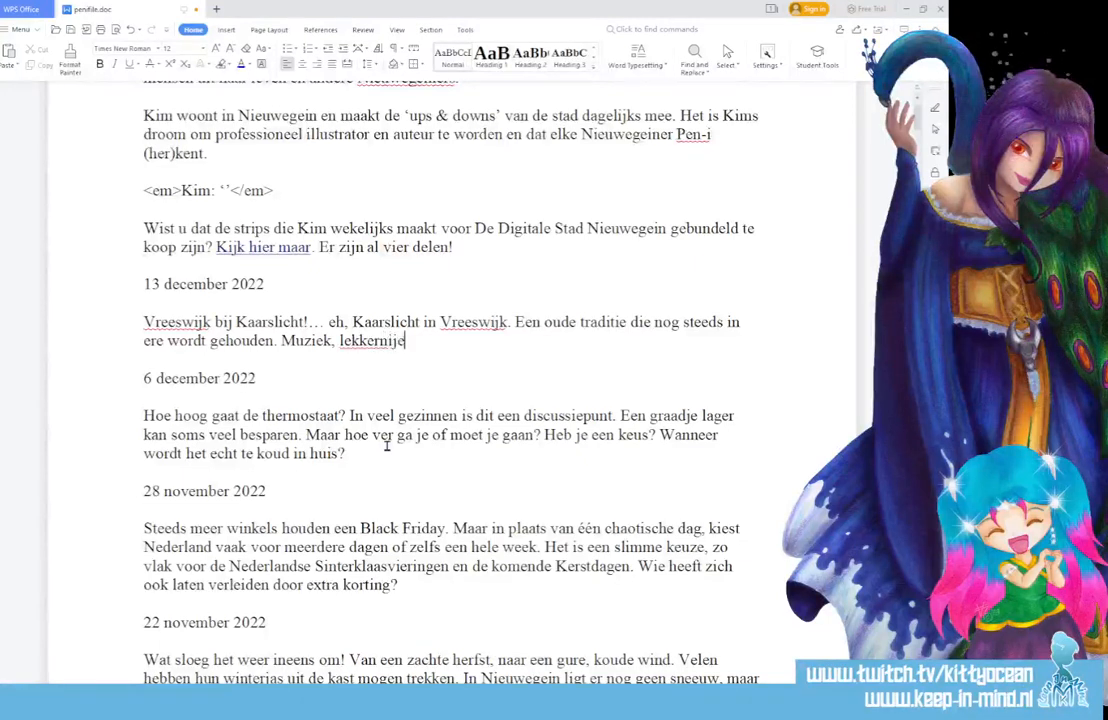
text(n, en natuu)
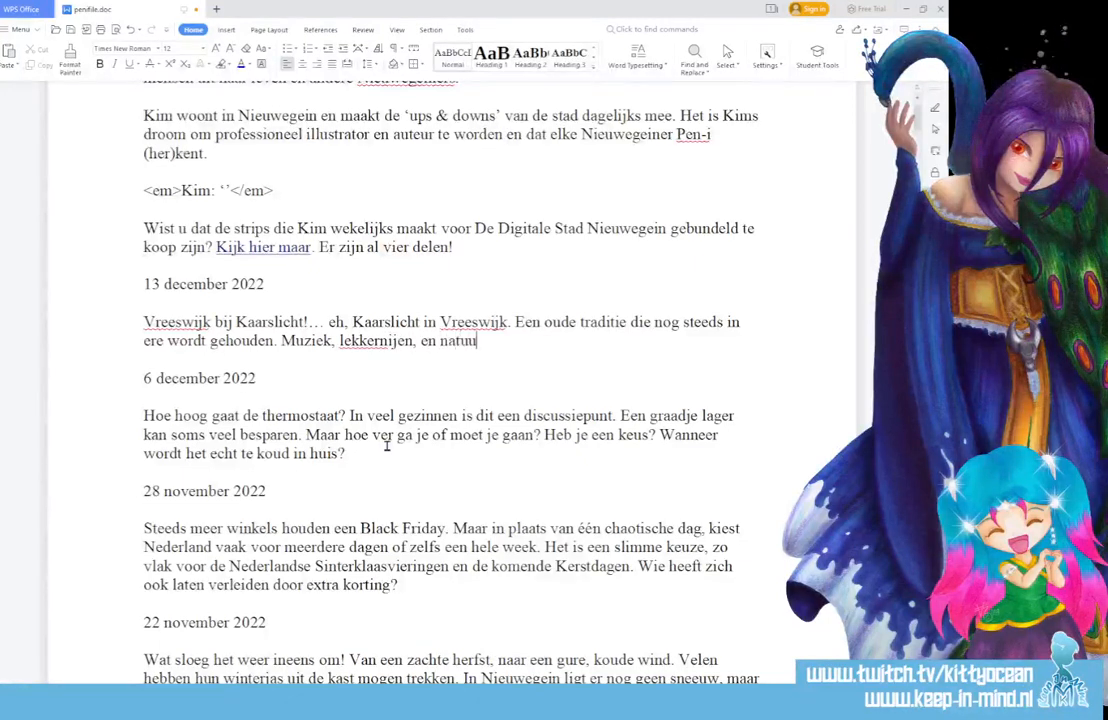
text(rlijk alle)
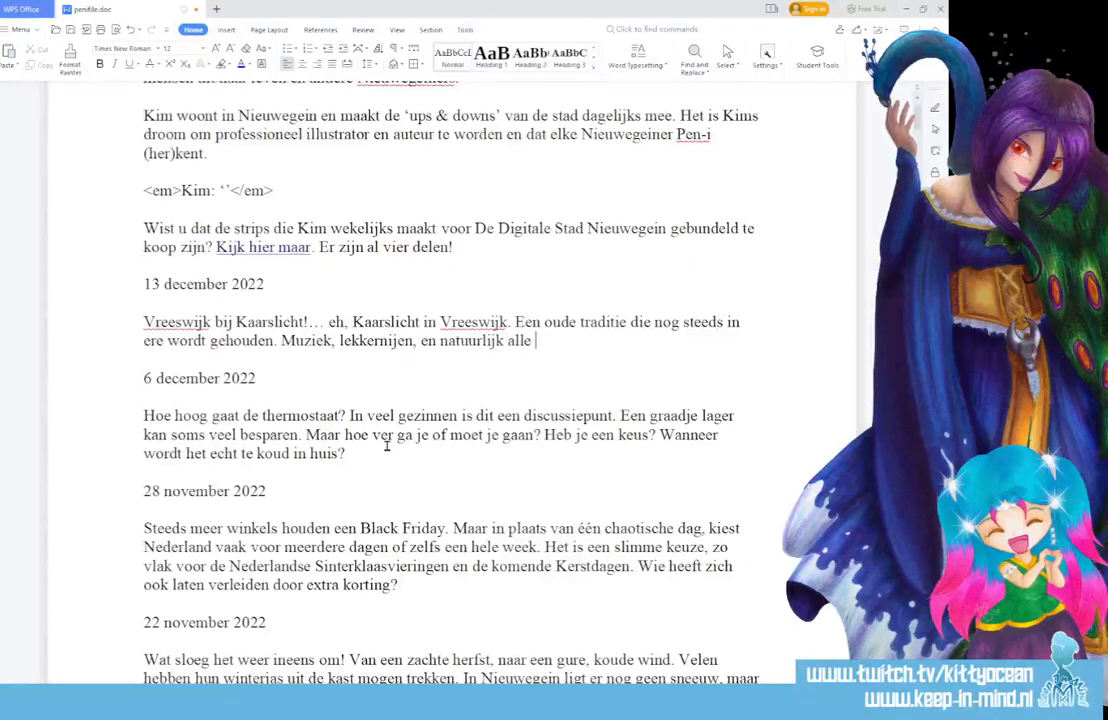
key(BackSpace)
key(BackSpace)
key(BackSpace)
key(BackSpace)
key(BackSpace)
text(honderden lichtjes.)
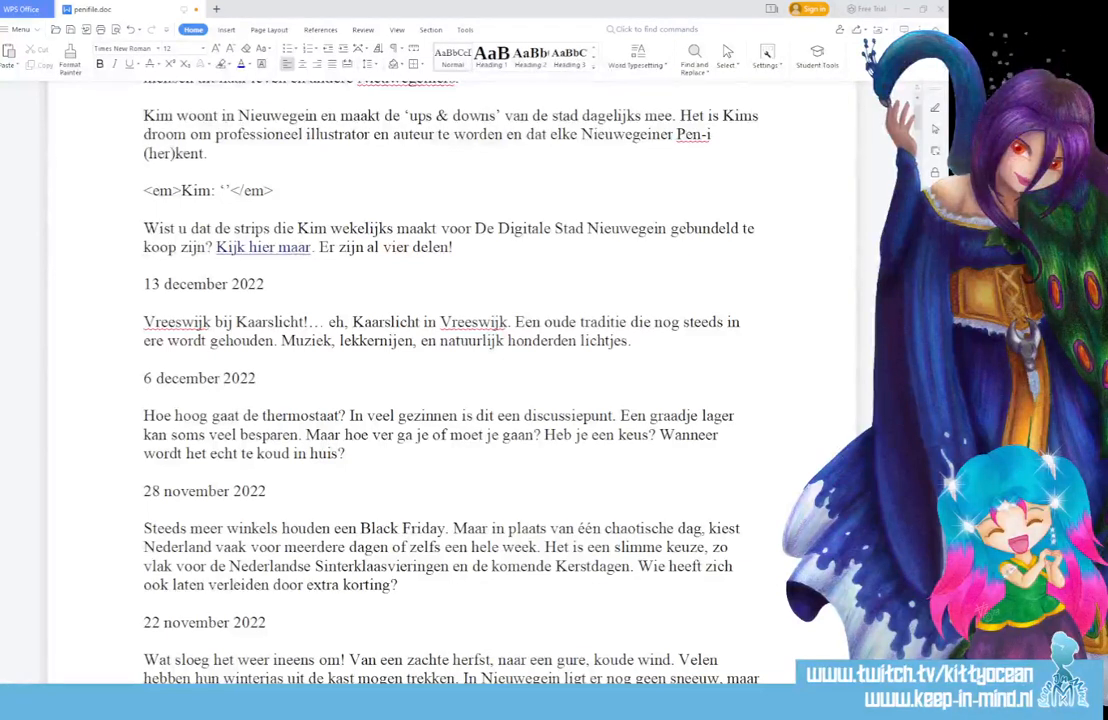
Step: Add the sentence "Maar Vreeswijk gaat wel met zijn tijd mee." to the end of the 13 december paragraph
click(648, 342)
click(647, 339)
text(Maar,)
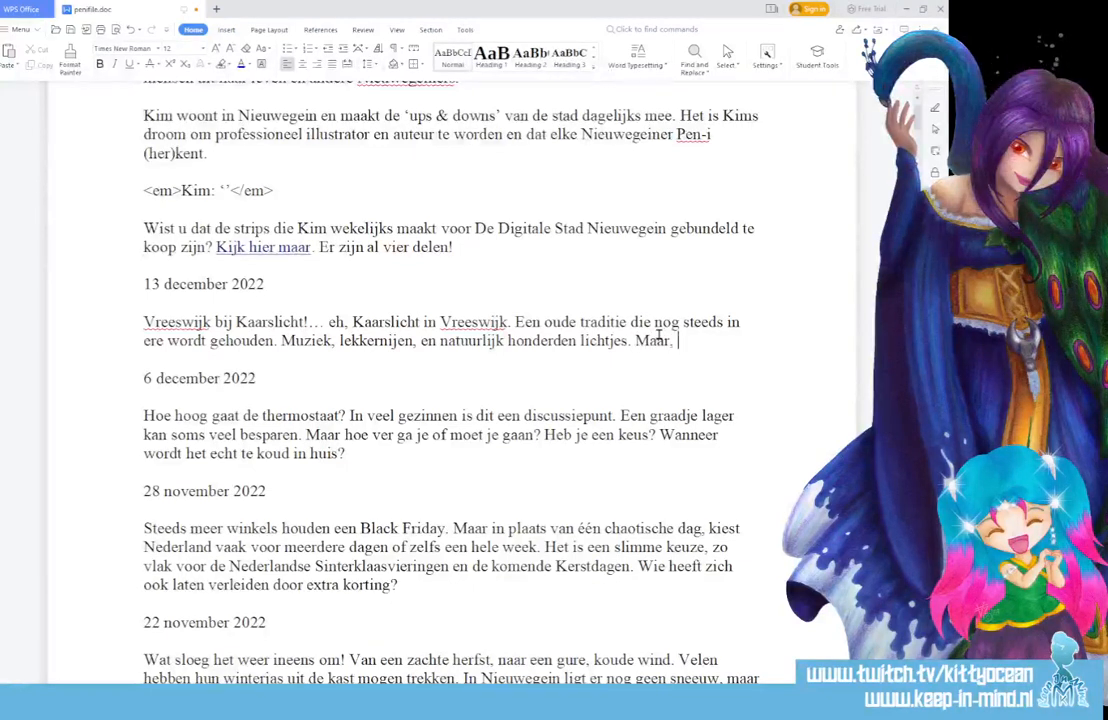
key(BackSpace)
text(Vreeswijk gaat wel )
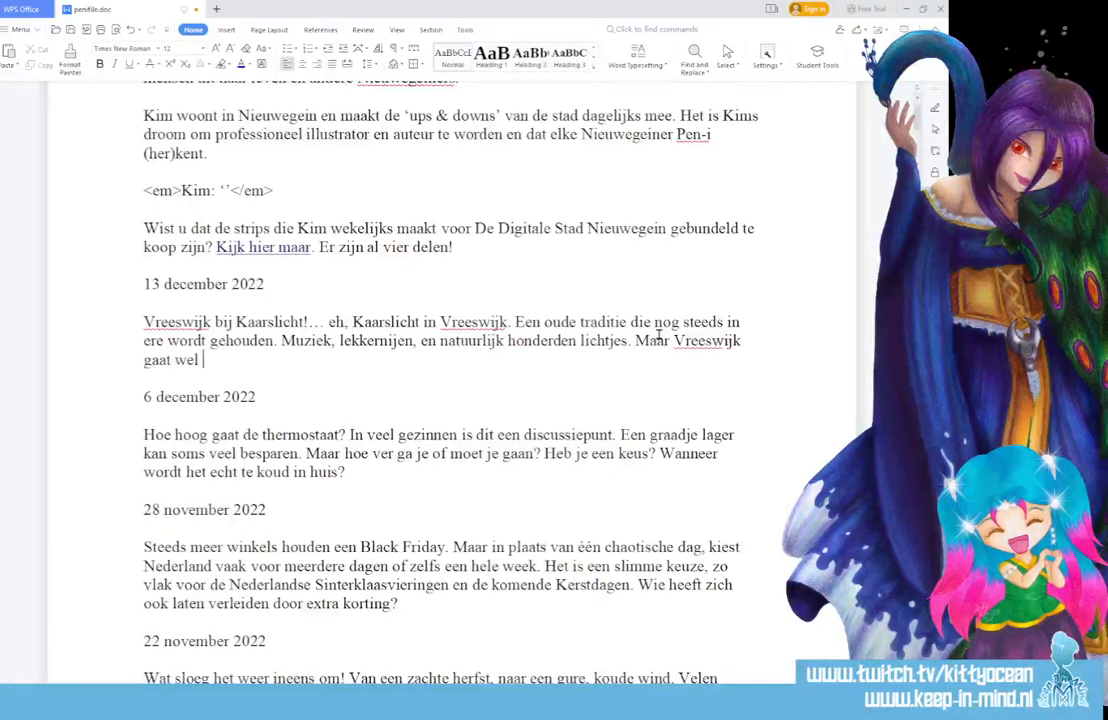
text(met zijn tijd mee. De )
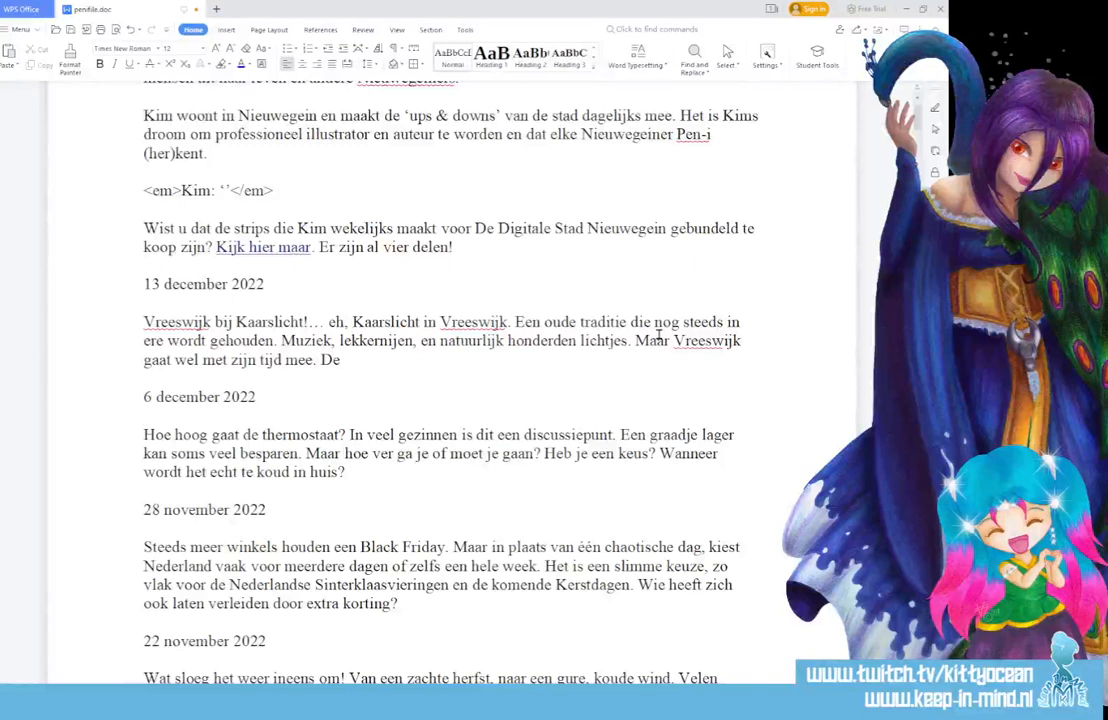
Step: Close the 13 december paragraph with the sentence "De kaarsjes worden vervangen door LED, maar LED kan ook erg knus zijn!"
text(kaarsj)
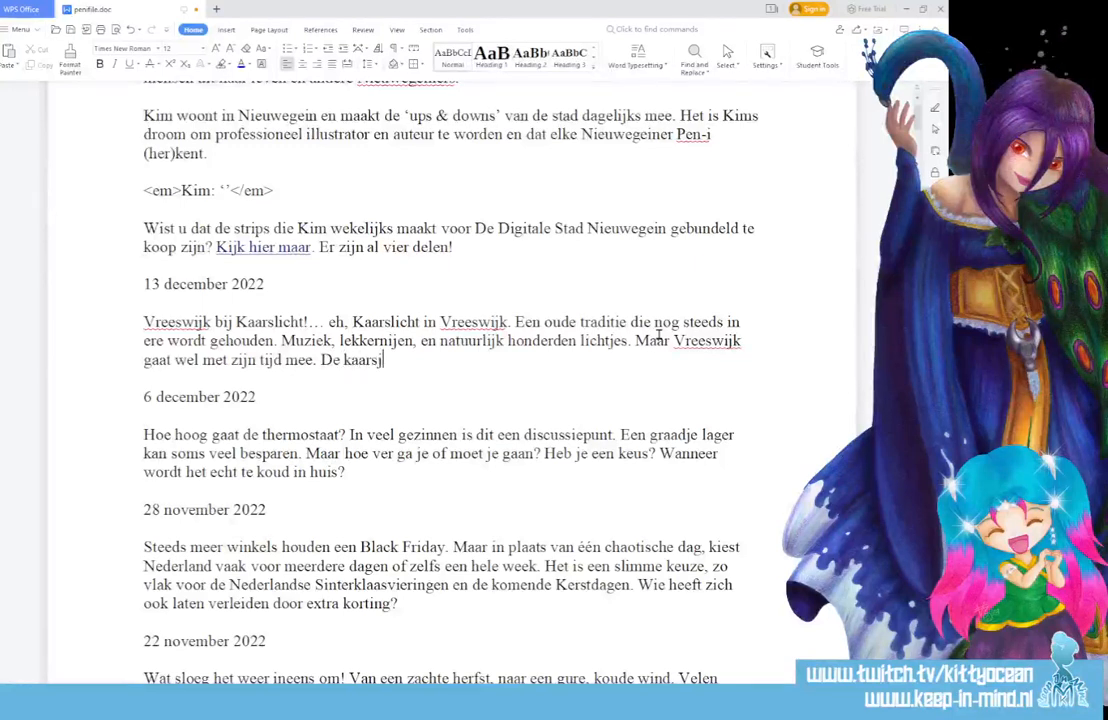
text(es worden verv)
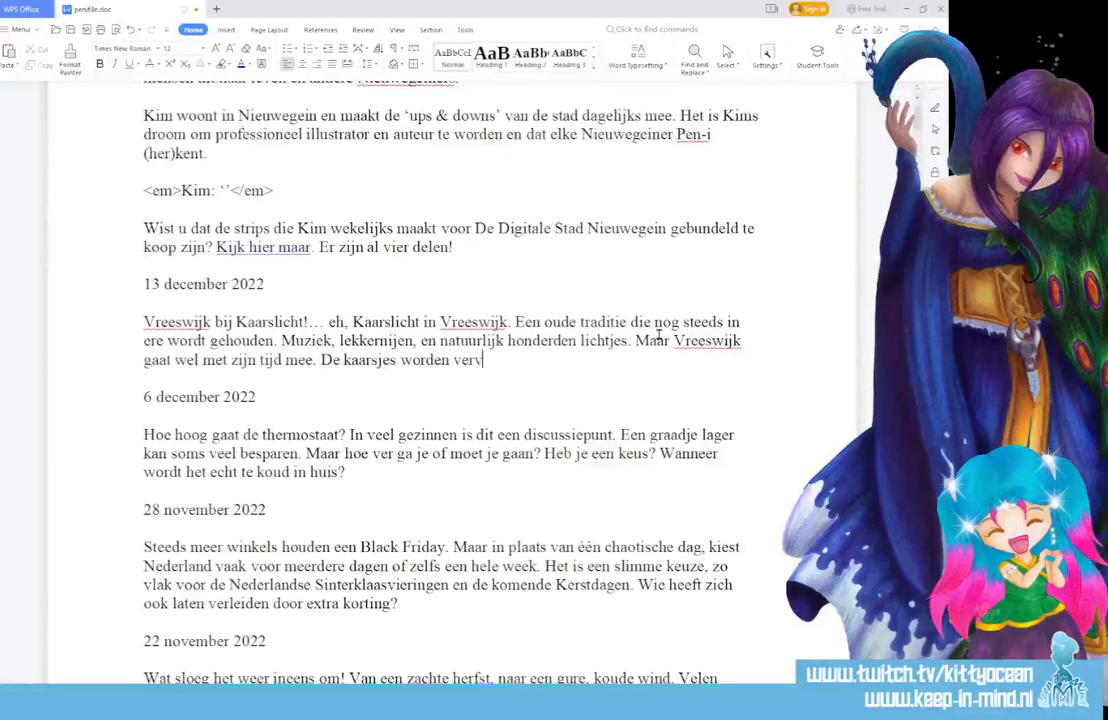
text(angen door L)
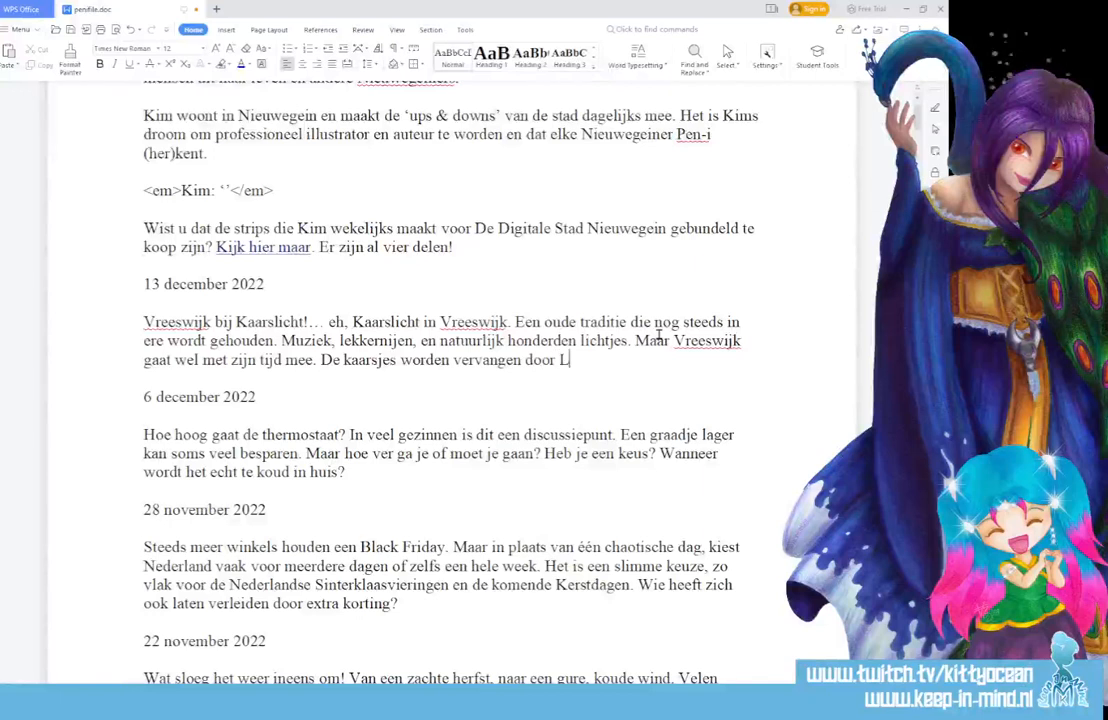
text(ED, maar LED )
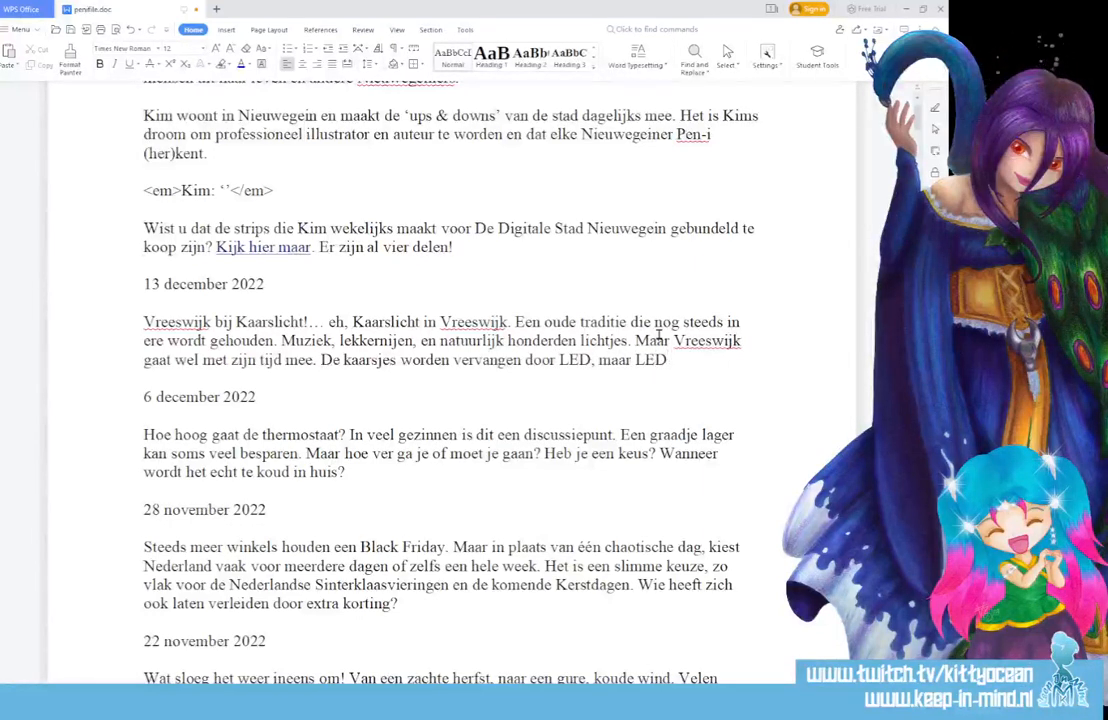
text(kan ook erg knus zijn!)
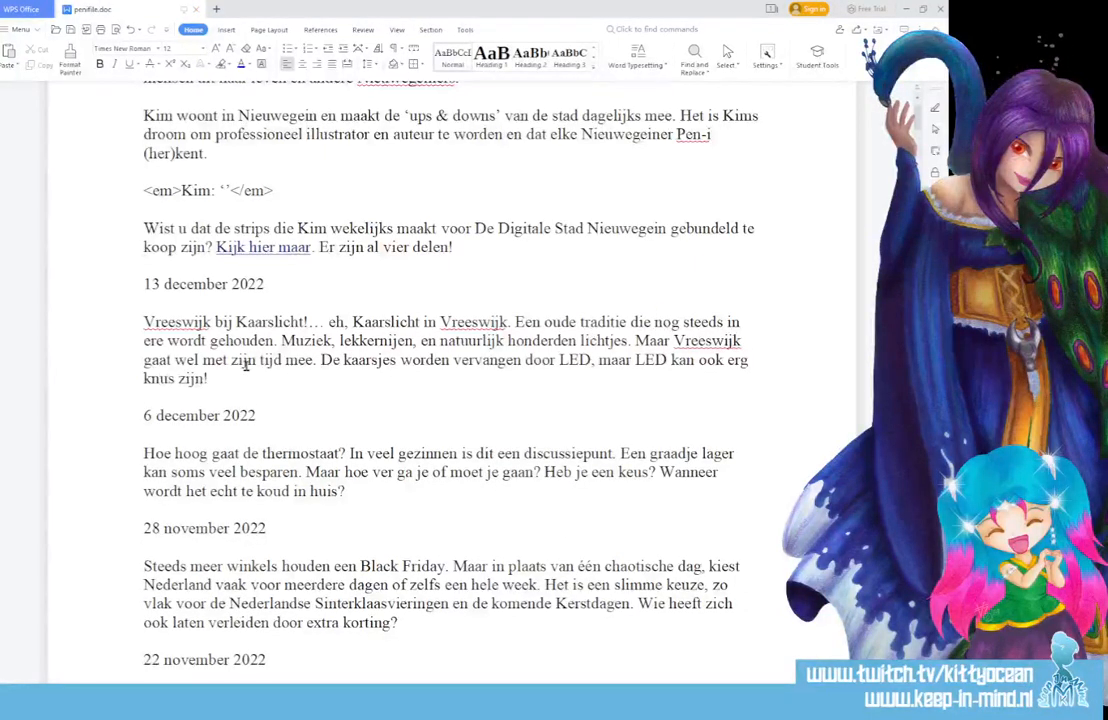
Step: Change both occurrences of "LED" in the last sentence of the 13 december paragraph to lowercase "led"
triple_click(184, 325)
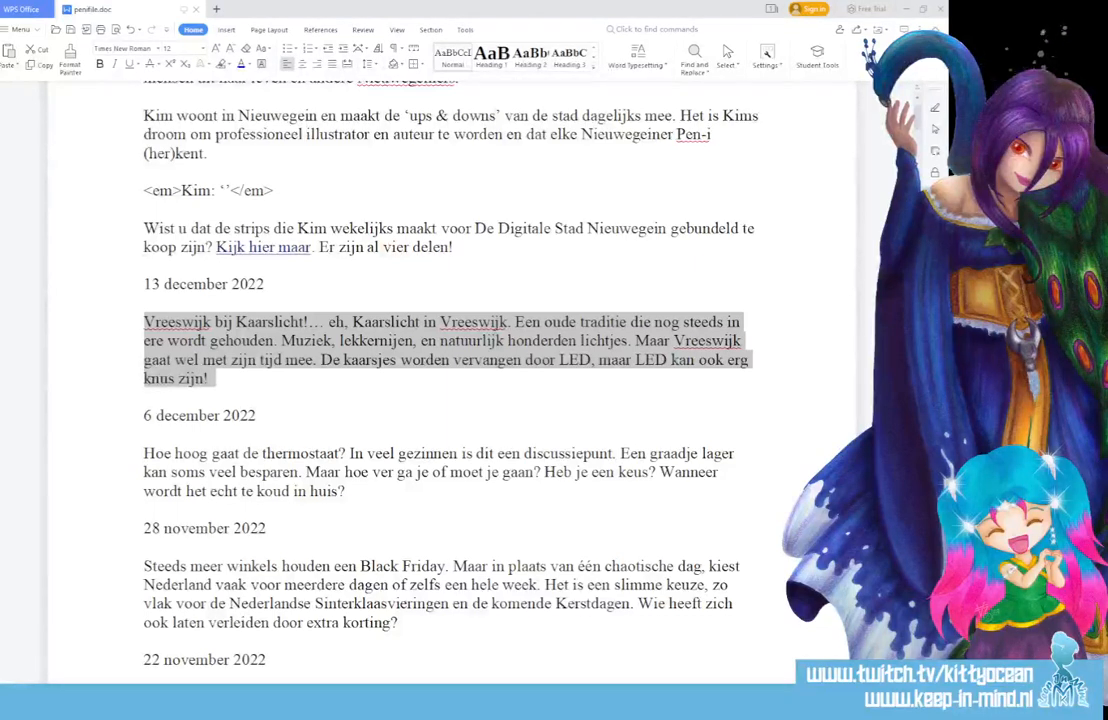
double_click(575, 360)
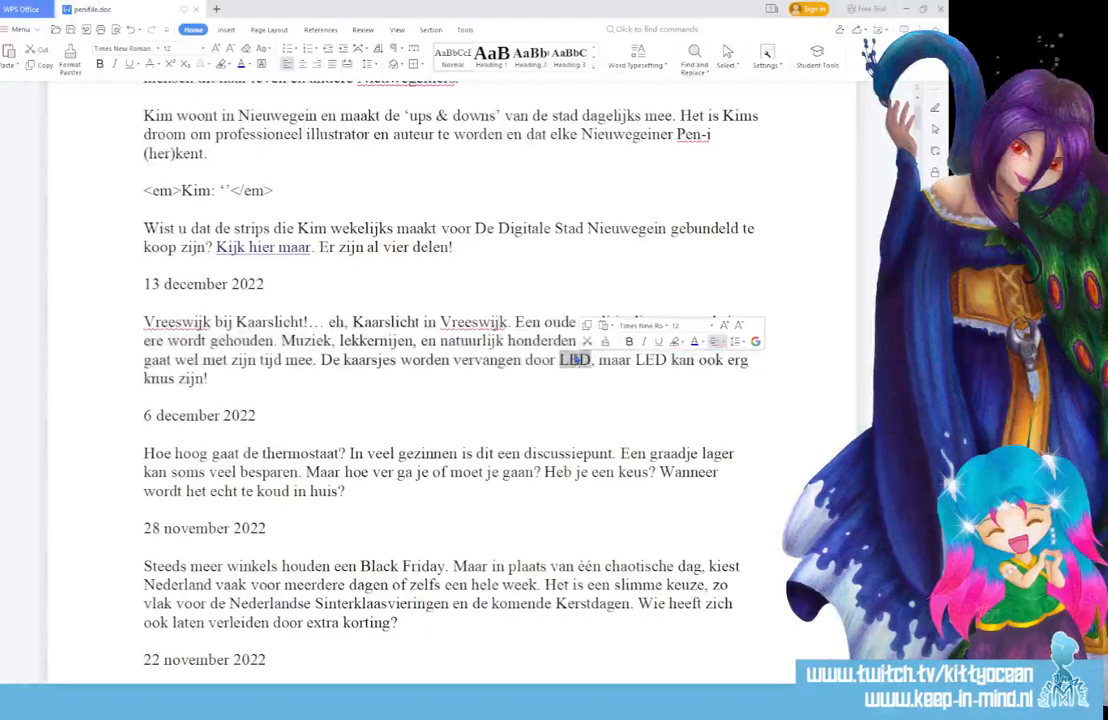
text(led,)
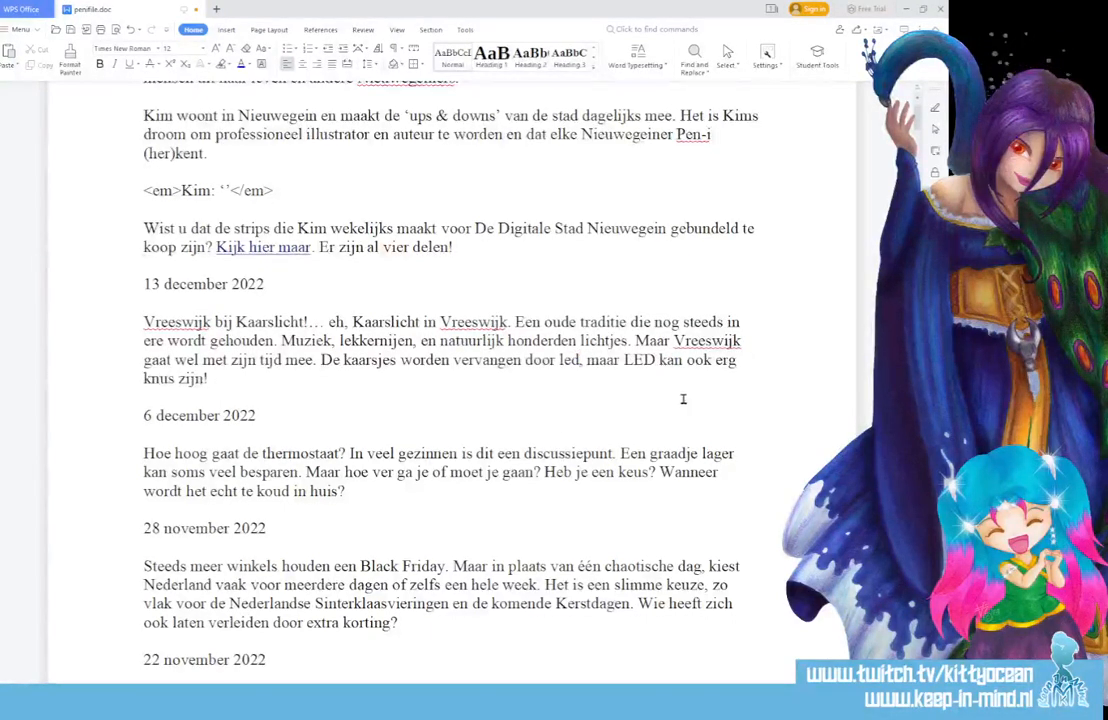
double_click(637, 360)
text(led)
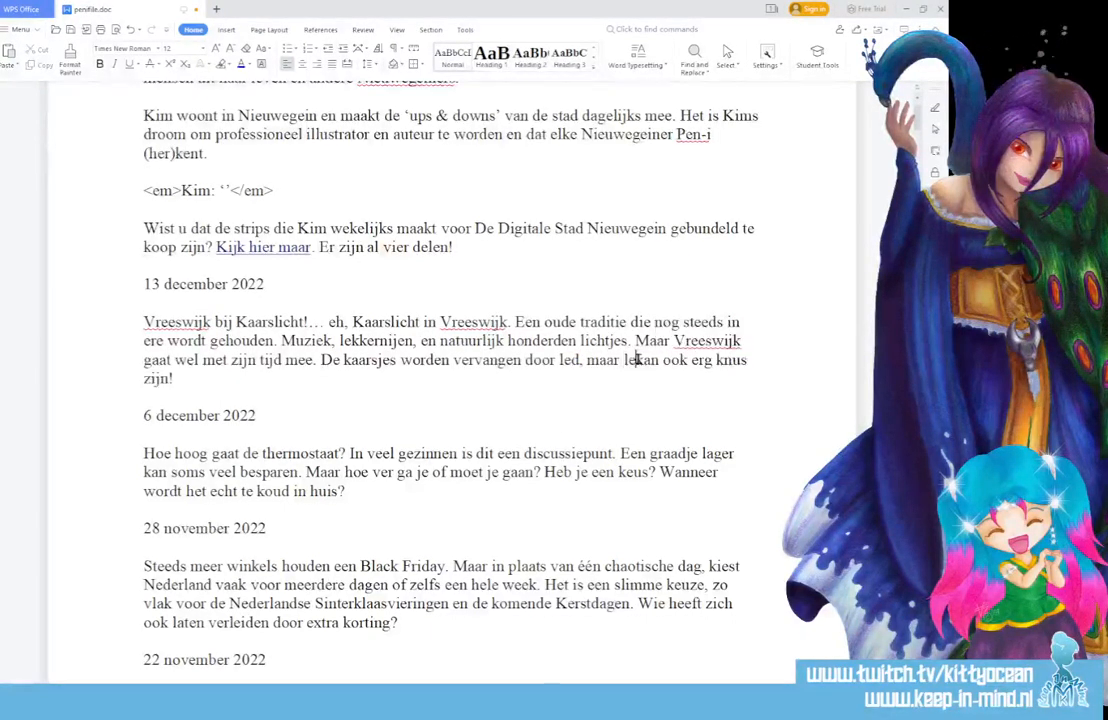